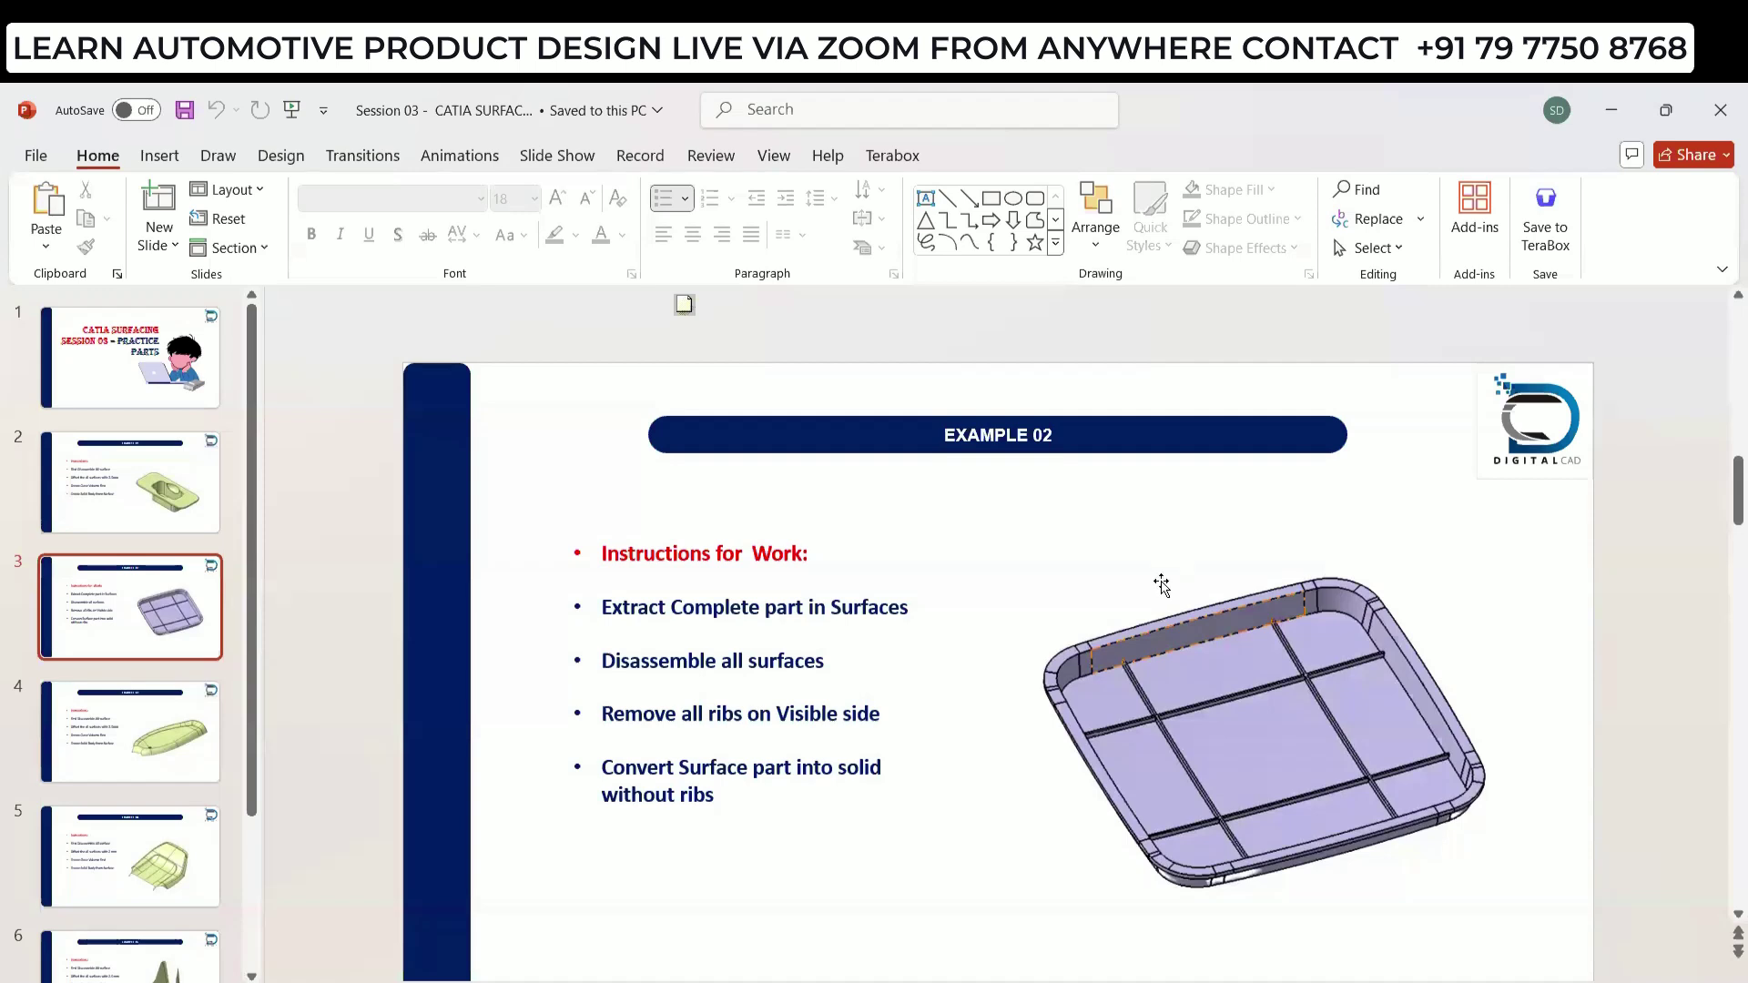
Step: Underline the Example 02 work instructions, mark the tray and its ribs in red, and erase the markings
left_click(671, 290)
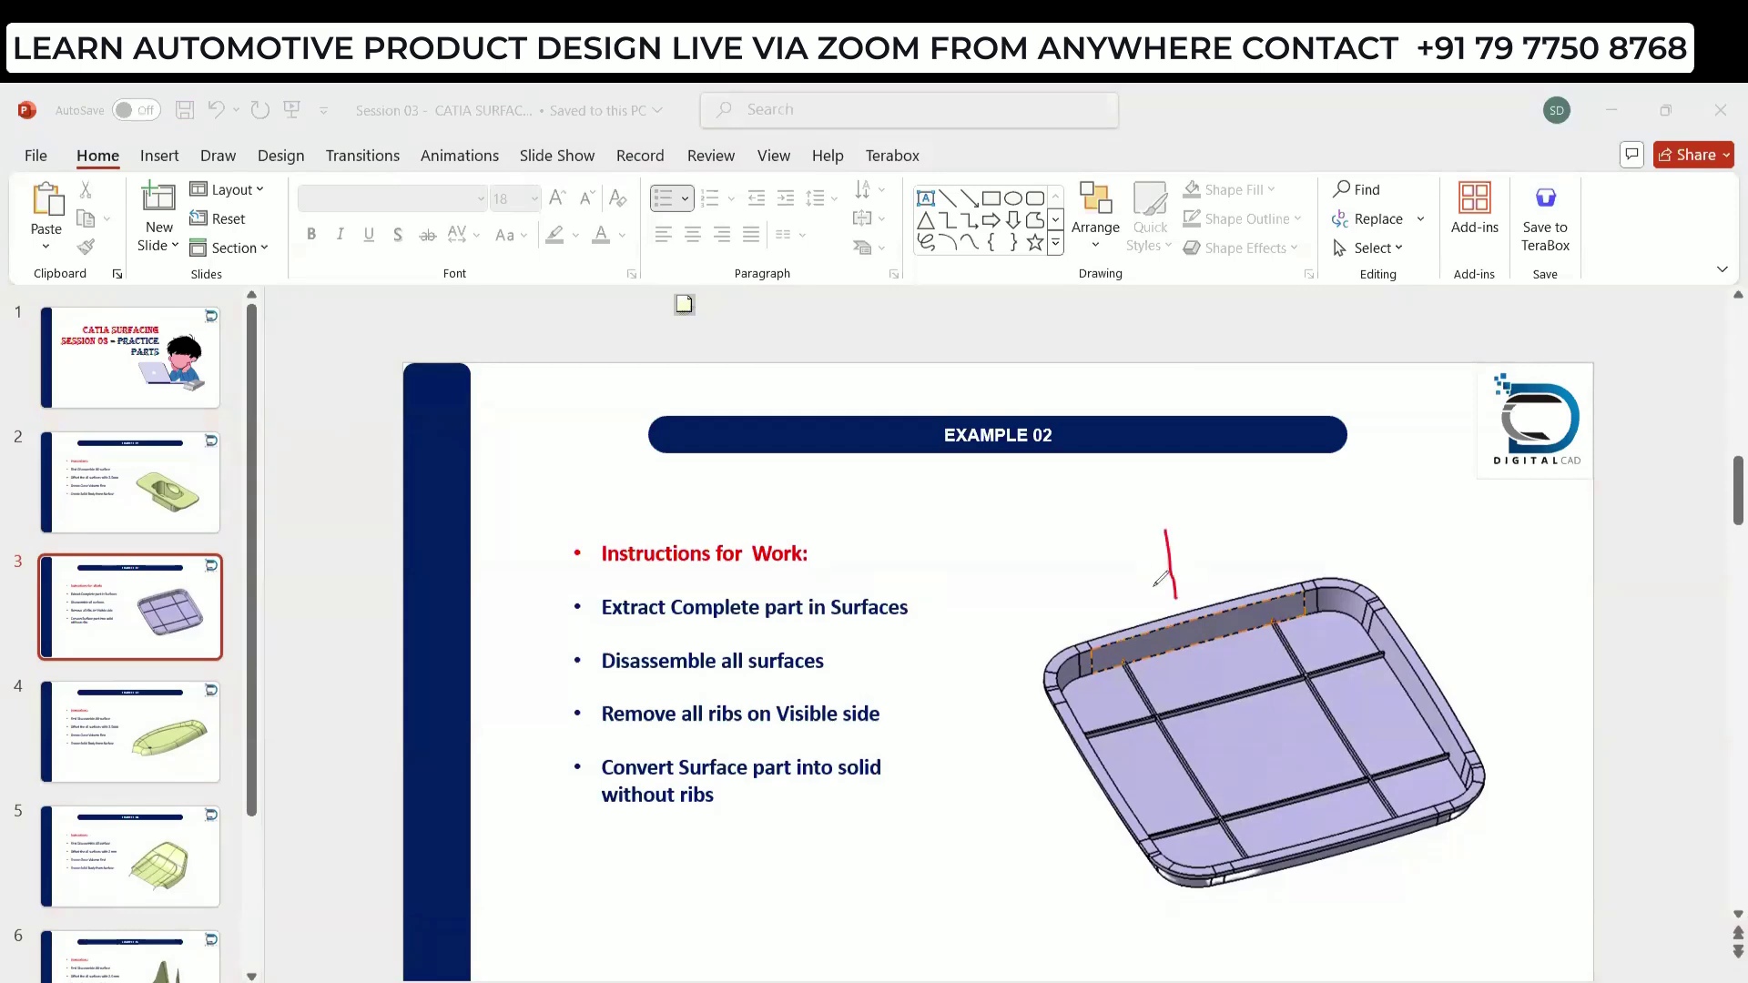
left_click_drag(871, 631, 871, 633)
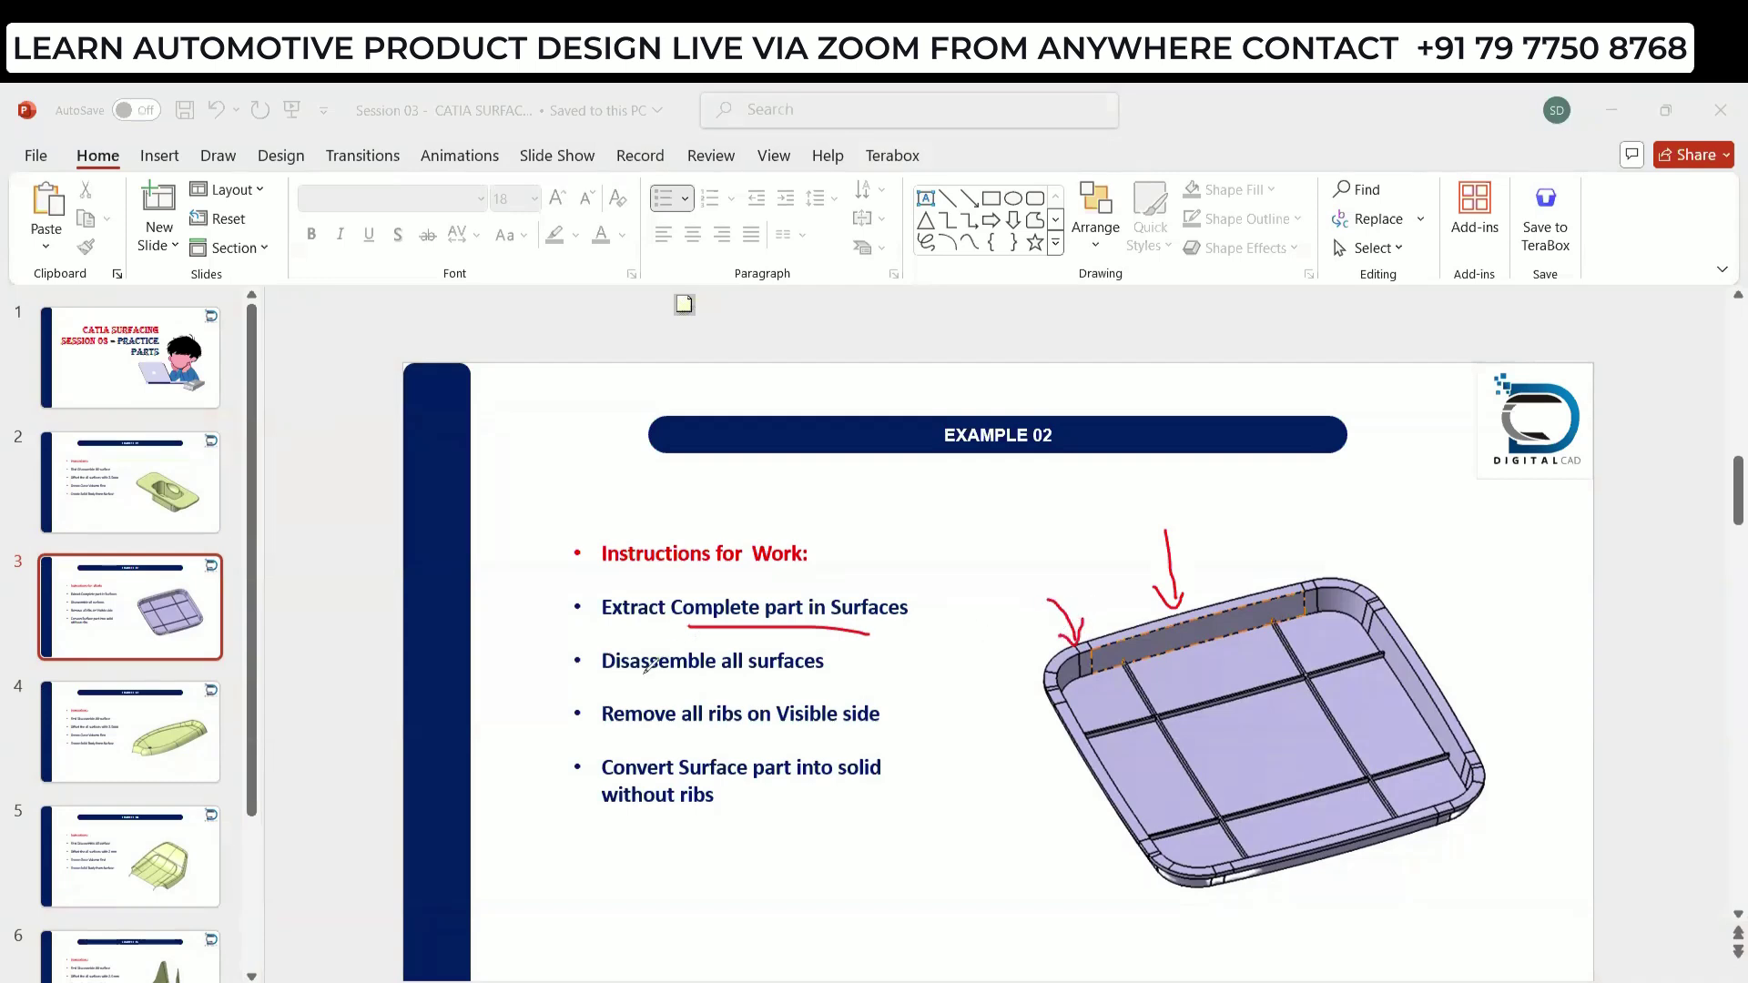
left_click_drag(642, 677, 784, 673)
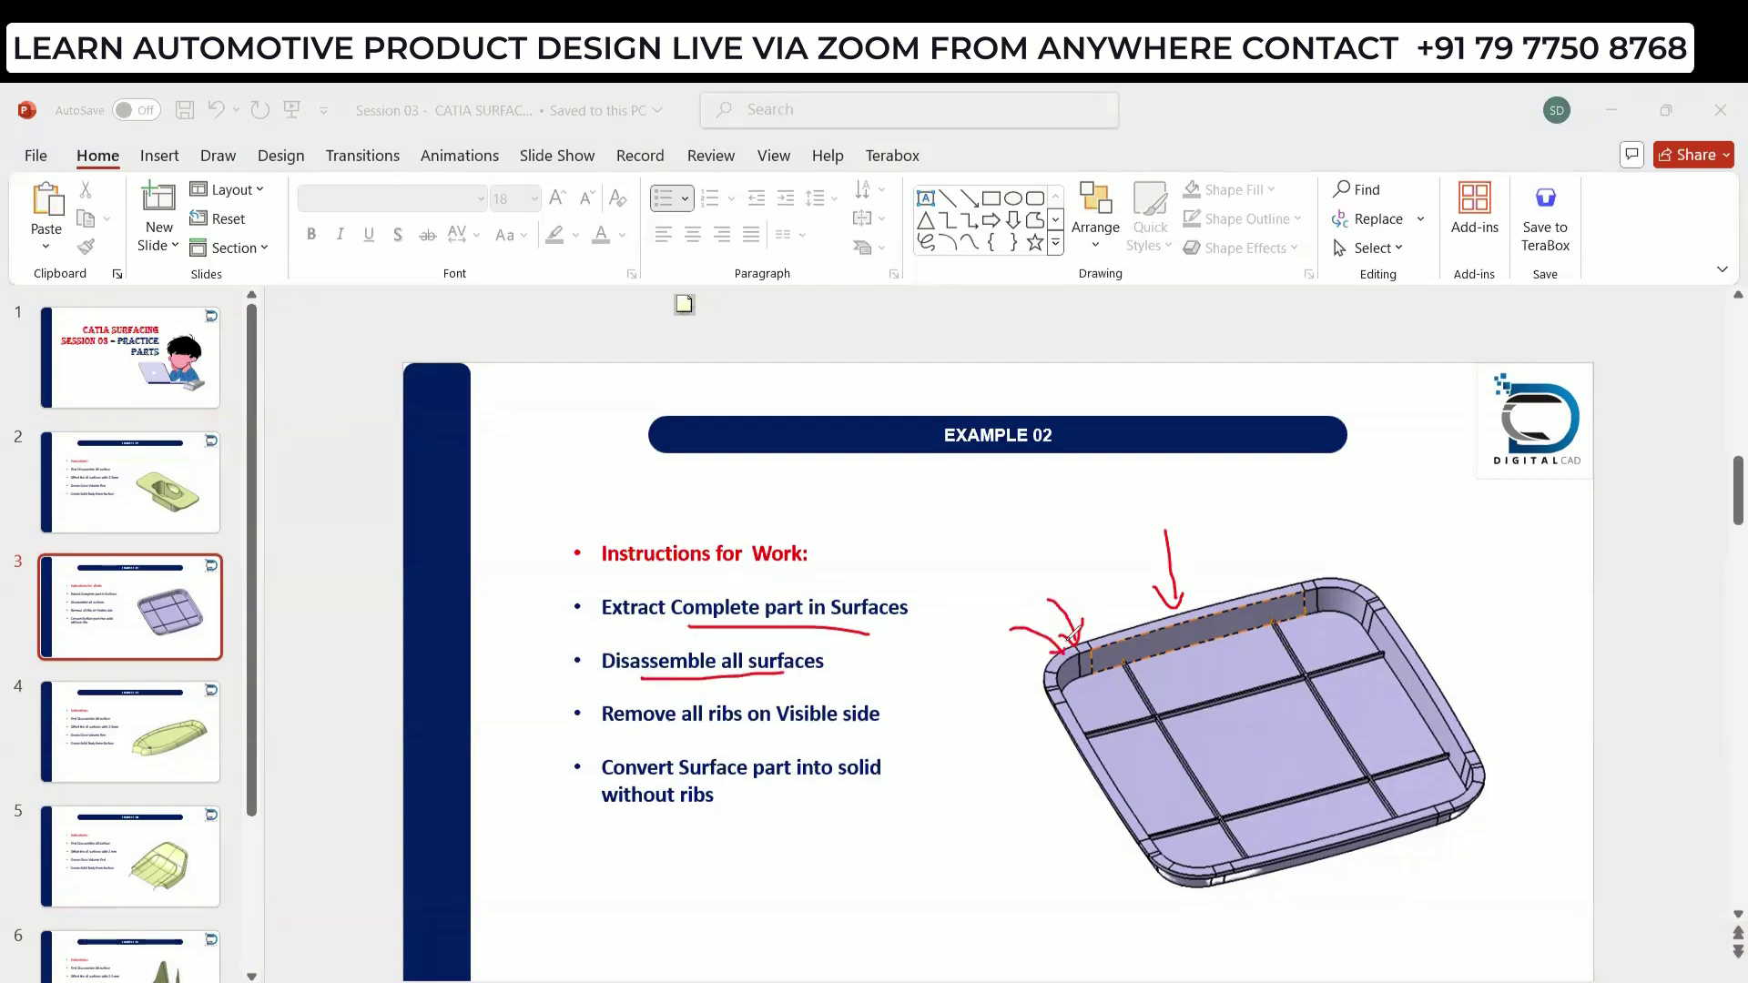
left_click_drag(668, 733, 785, 732)
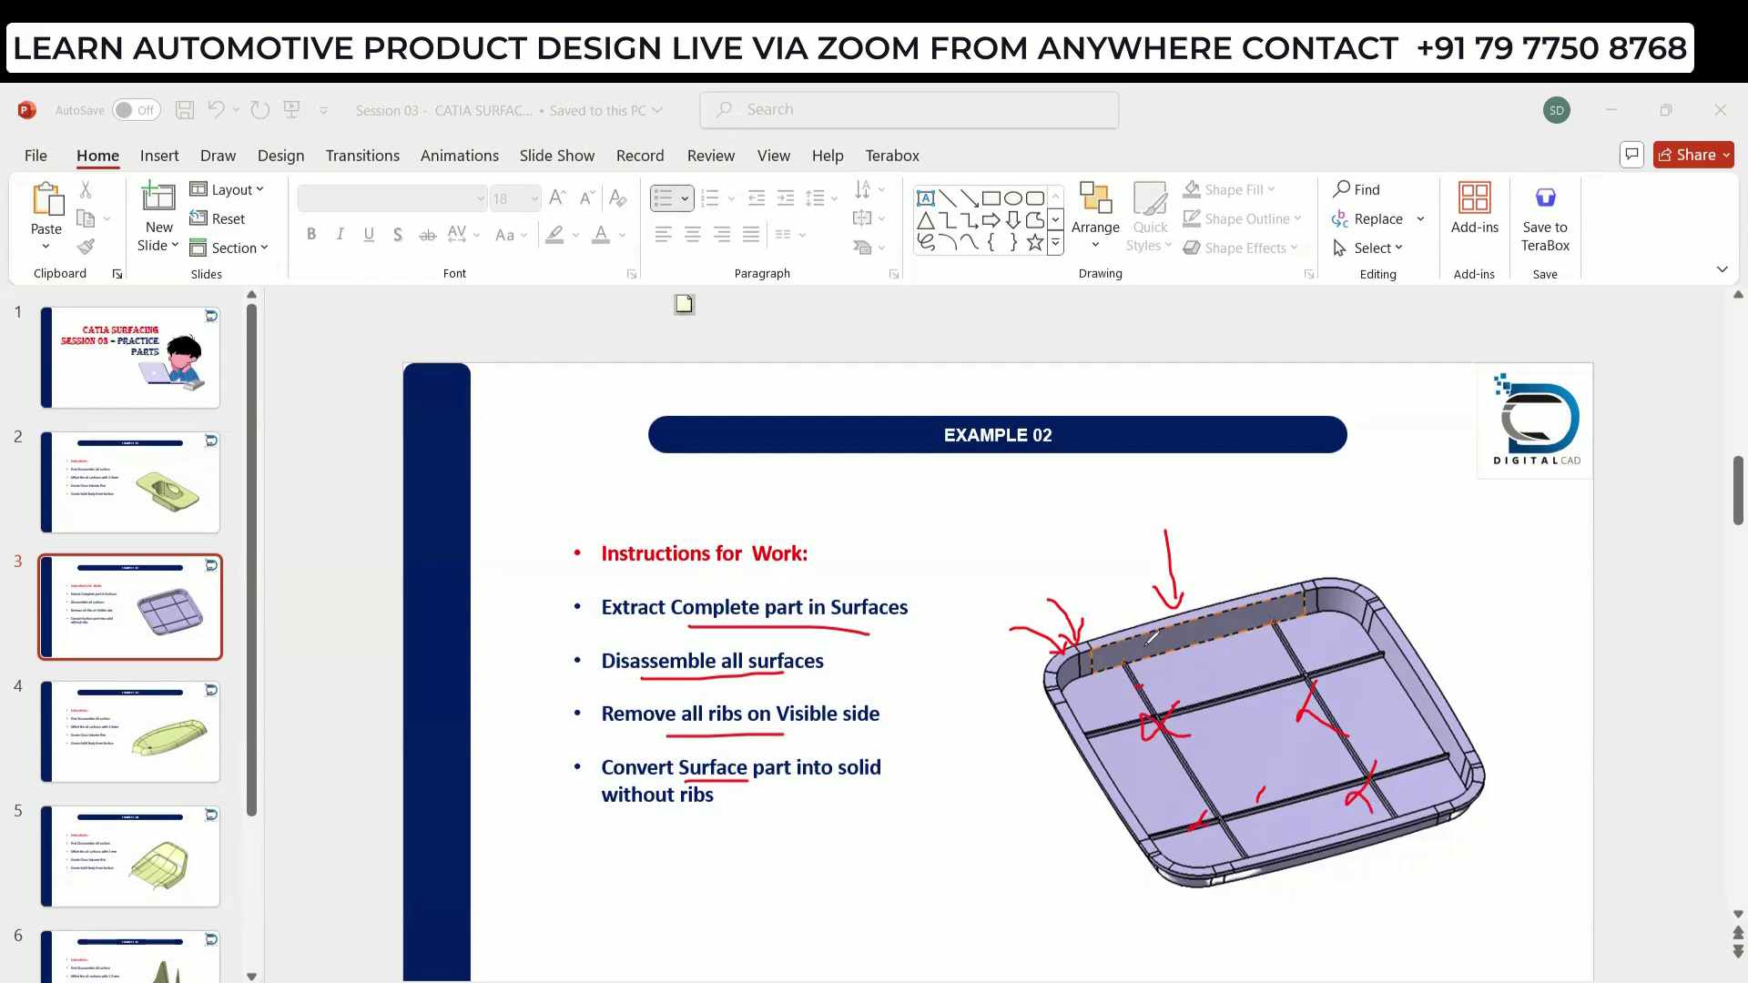
key("e")
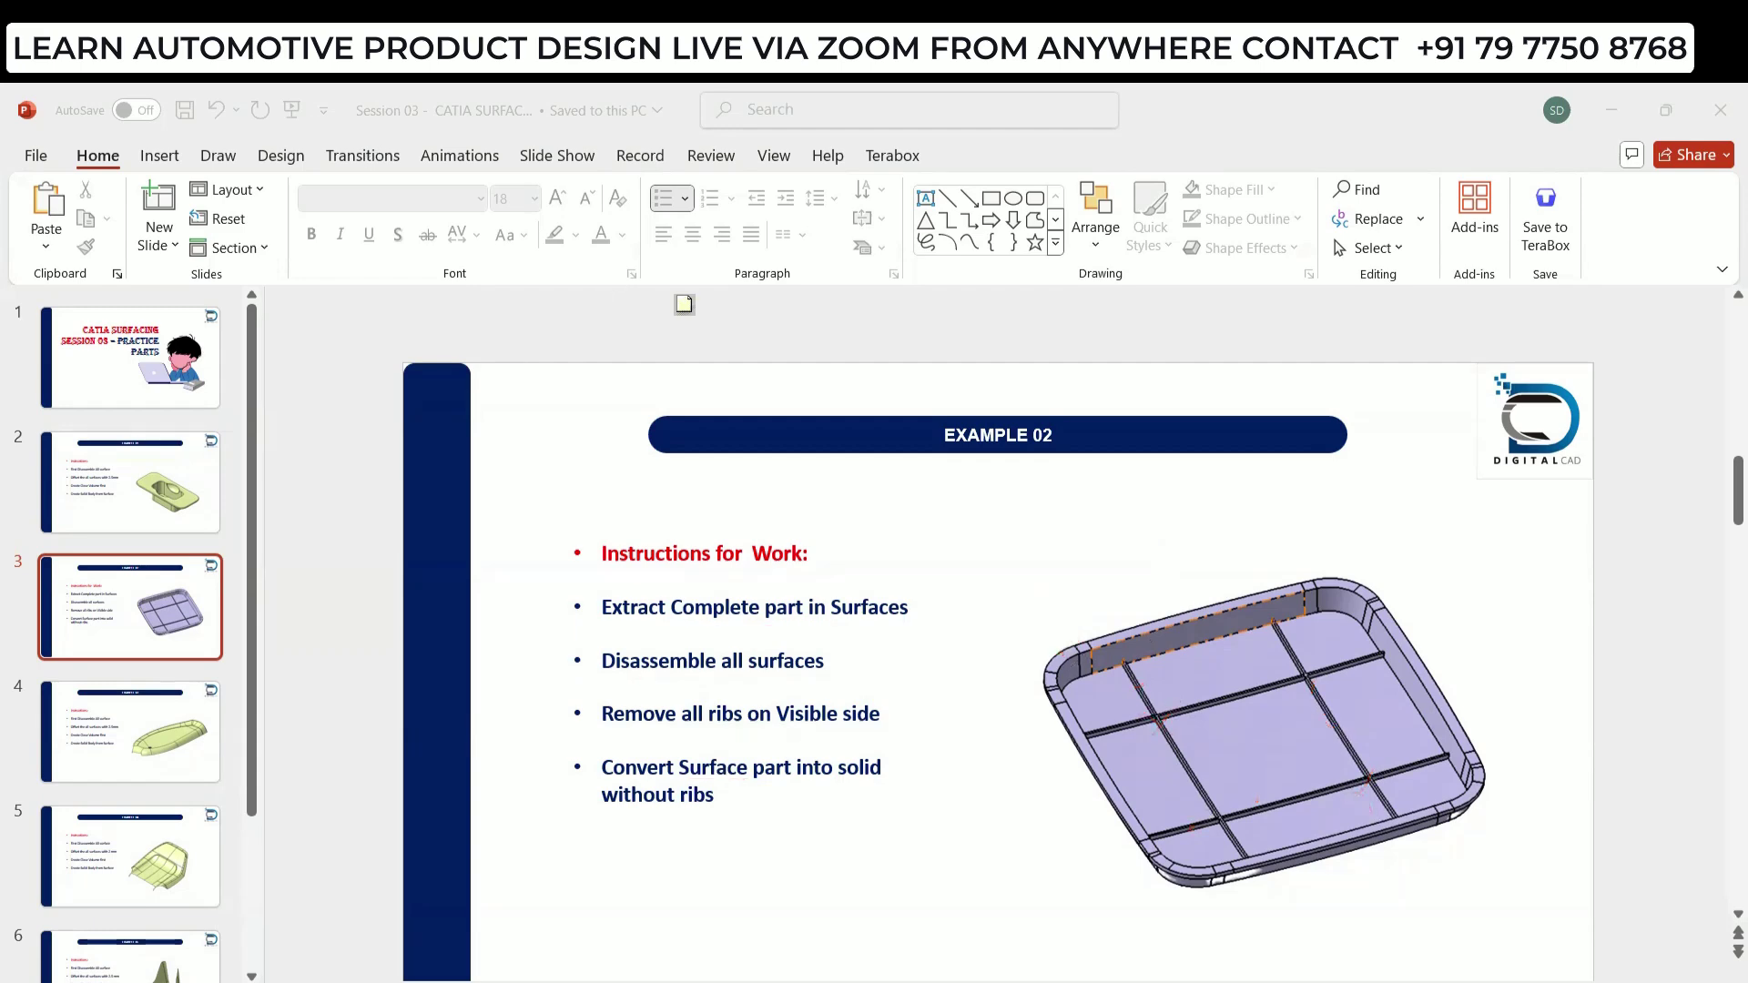
Step: Switch to CATIA, bring up the Part remastering (1).stp document and expand the CLOSED-VOLUME body
left_click(1169, 927)
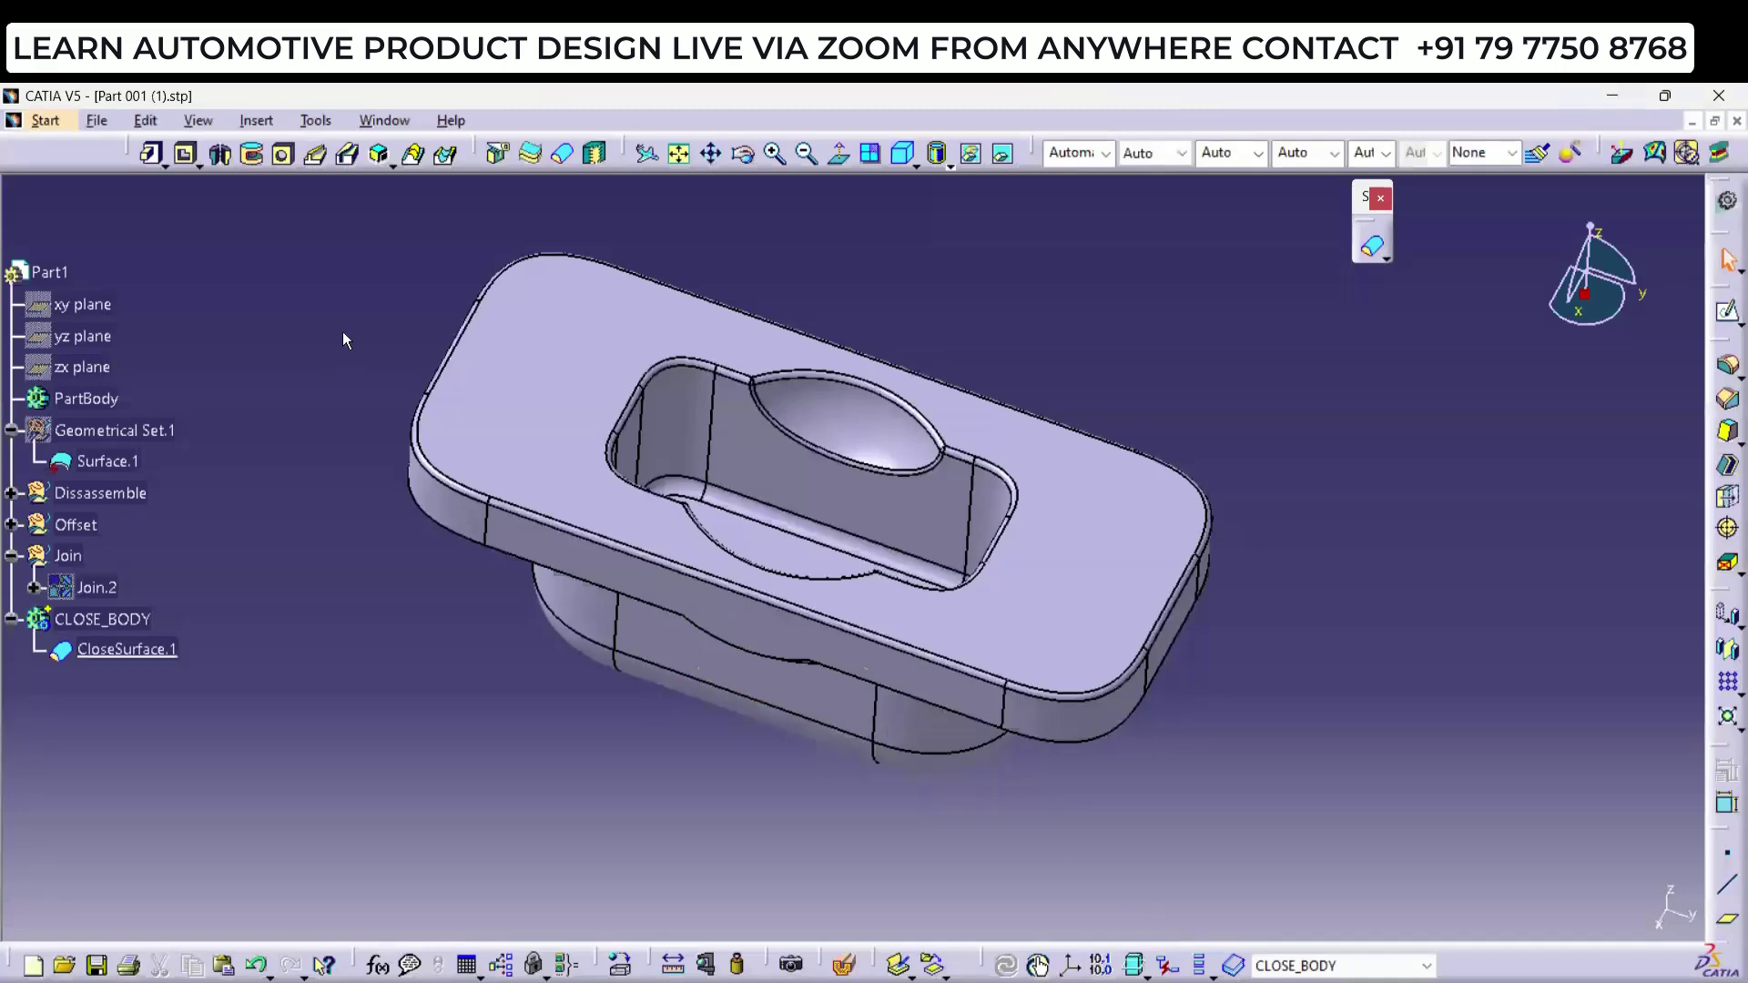
left_click(384, 121)
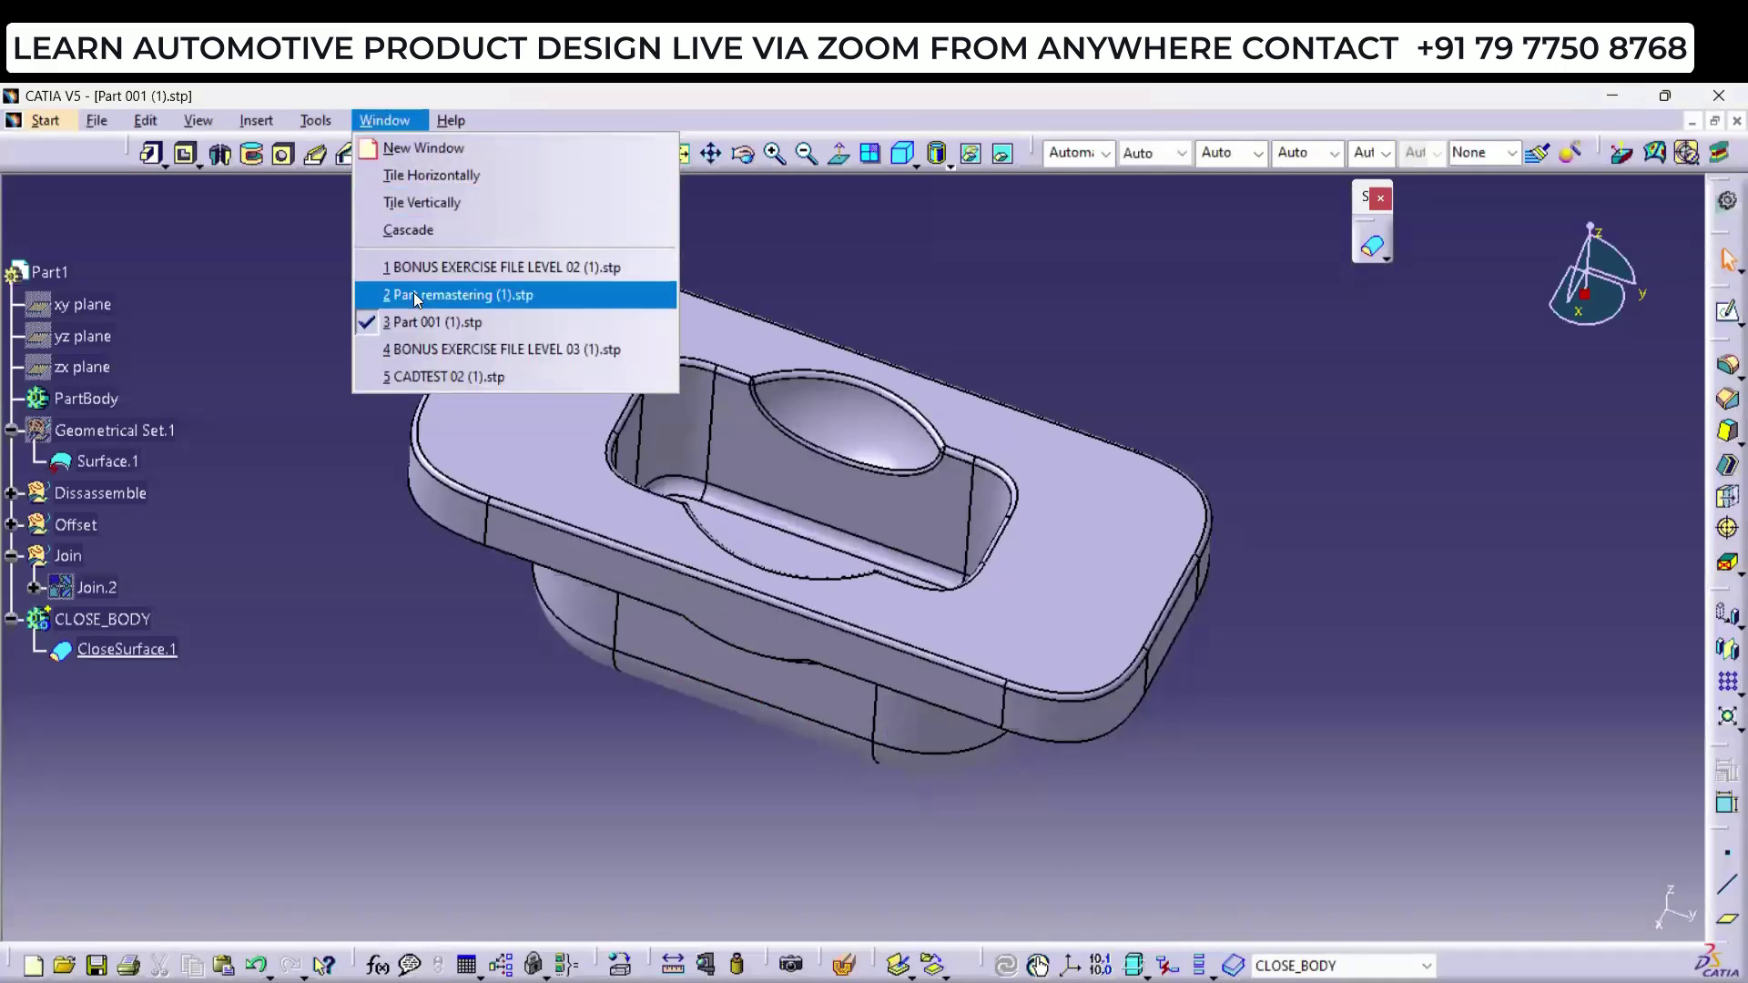
left_click(413, 294)
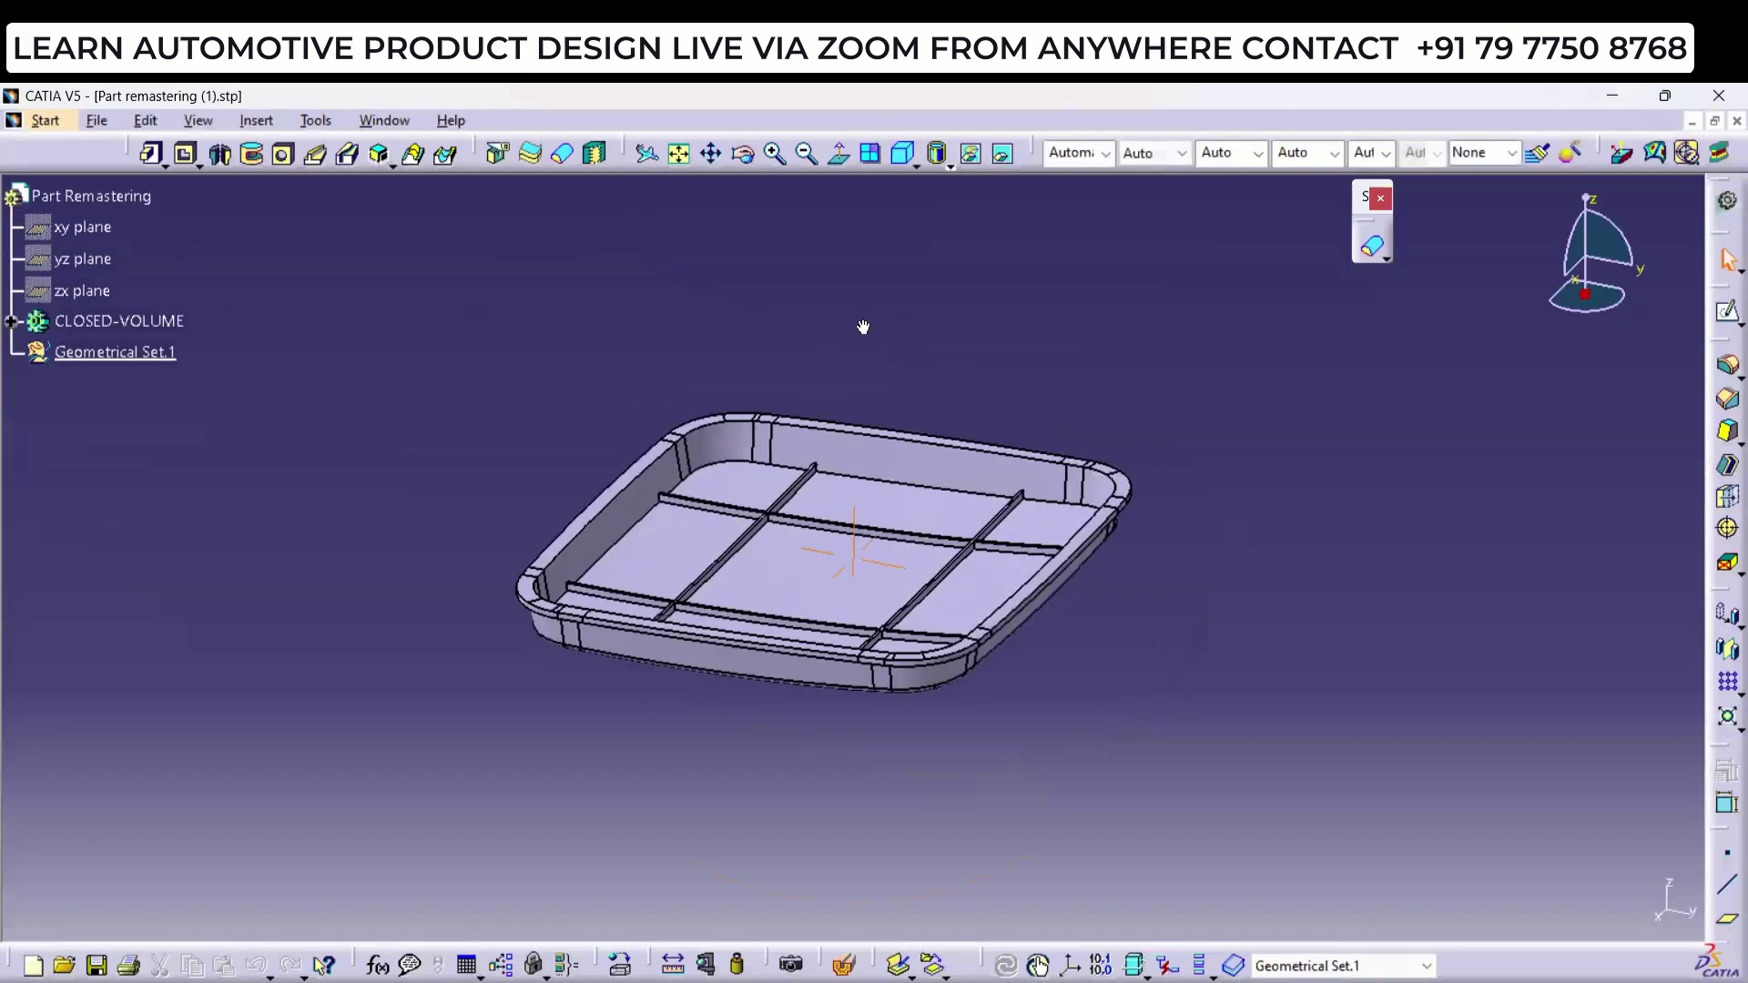
middle_click_drag(863, 326, 763, 400)
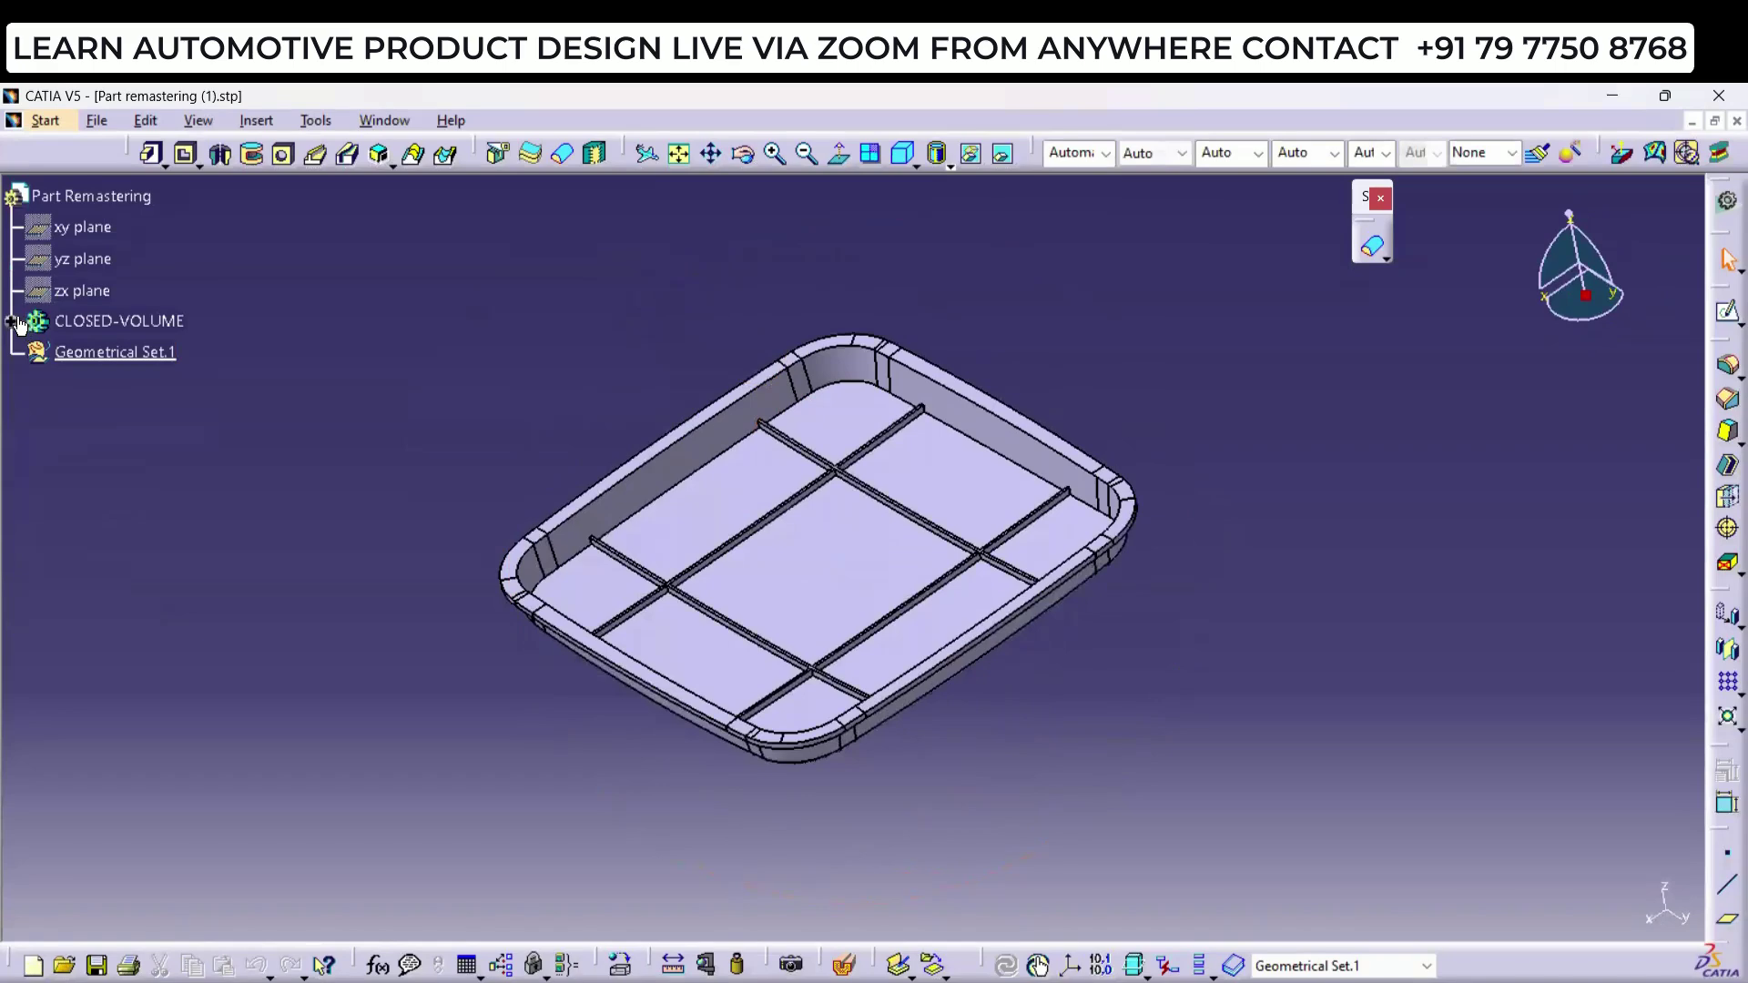
left_click(13, 321)
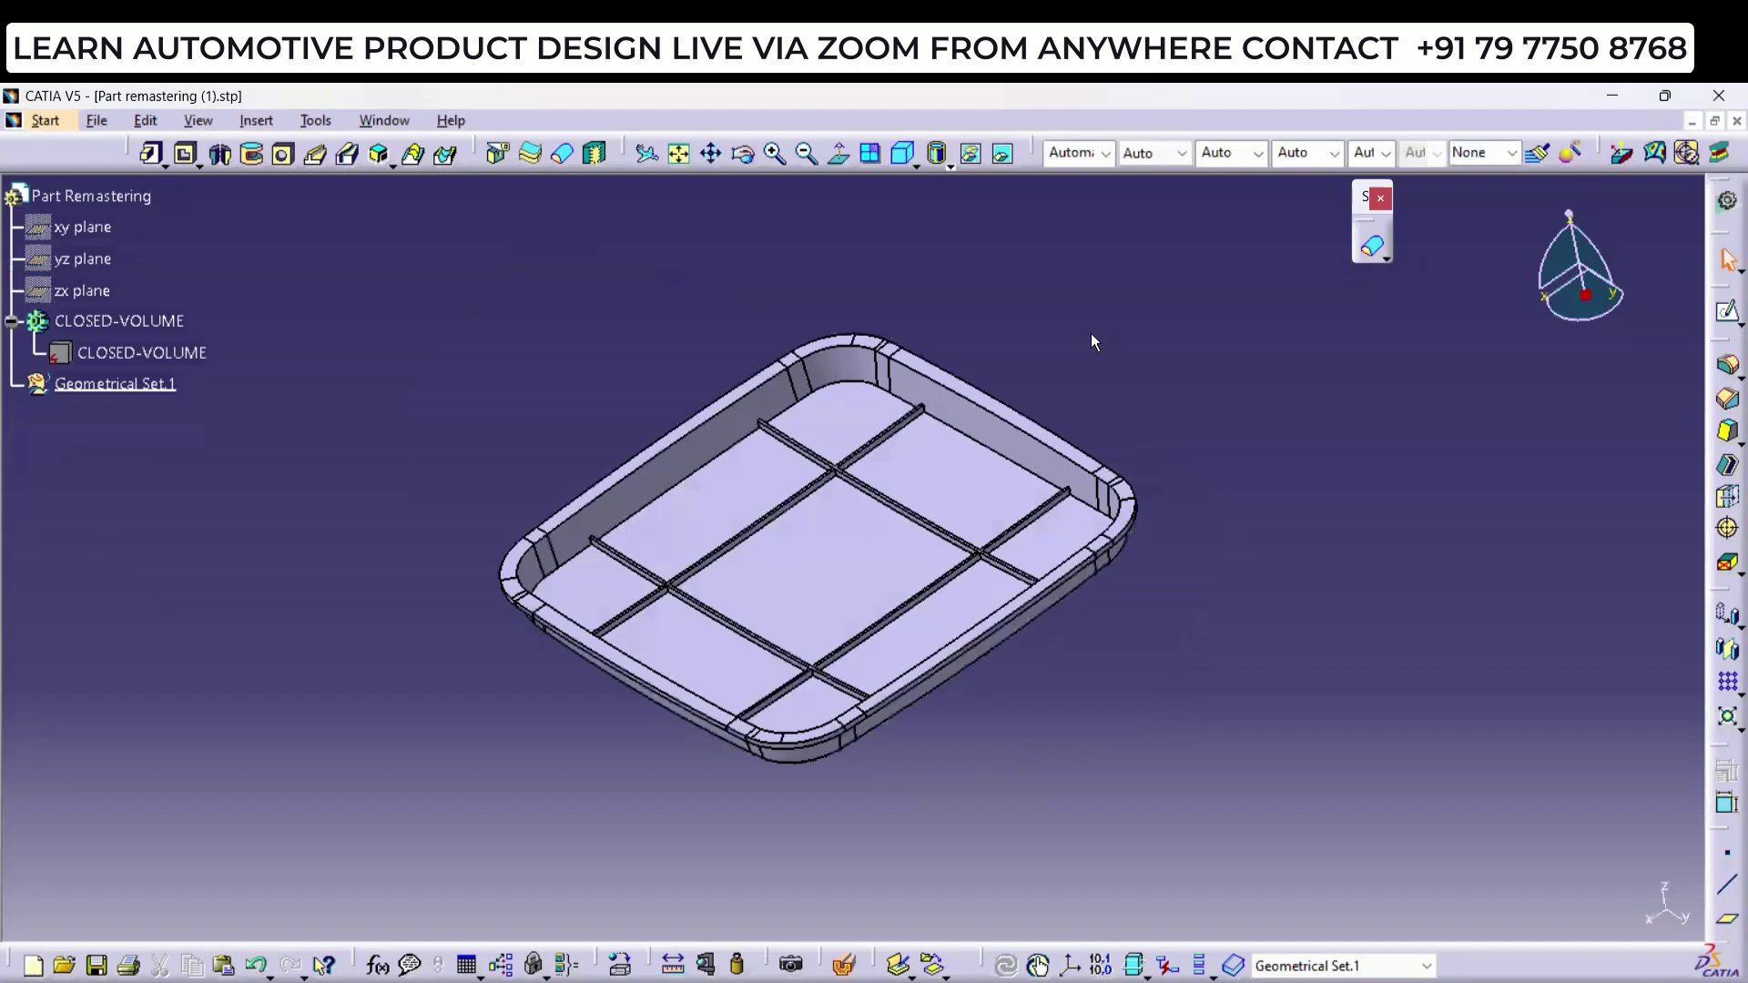
middle_click_drag(975, 440, 577, 370)
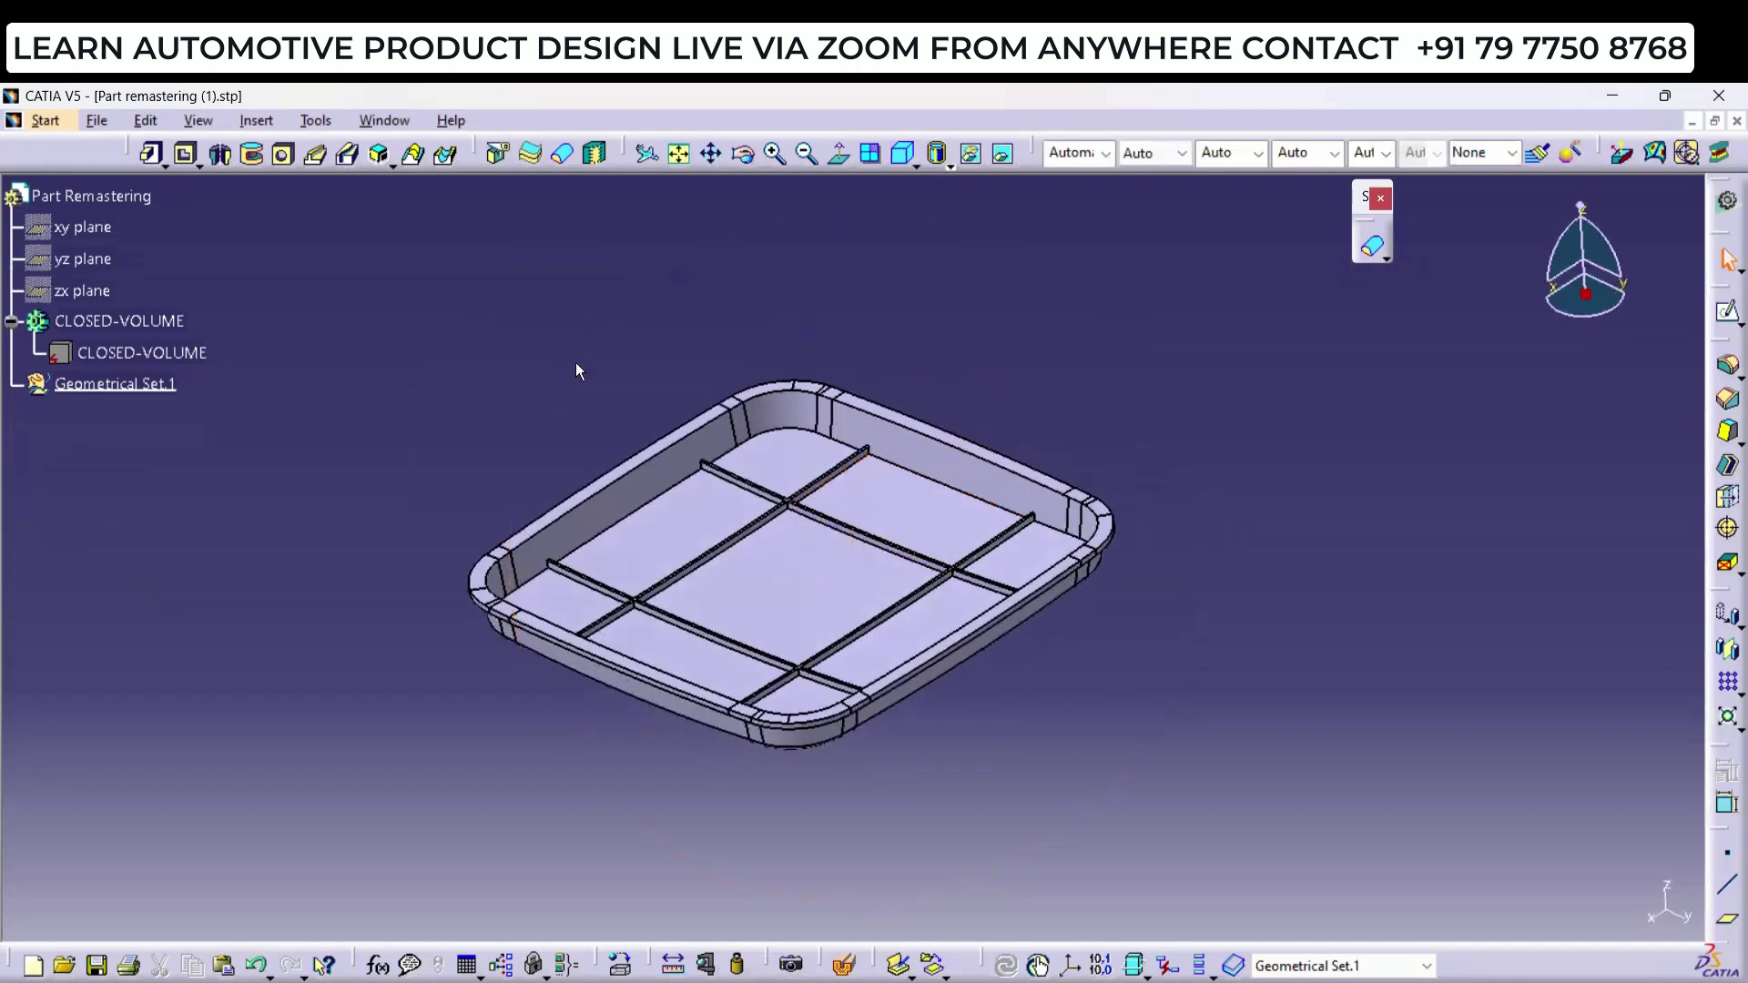
Step: Rename the geometrical set Geometrical Set.1 as Extract
right_click(129, 388)
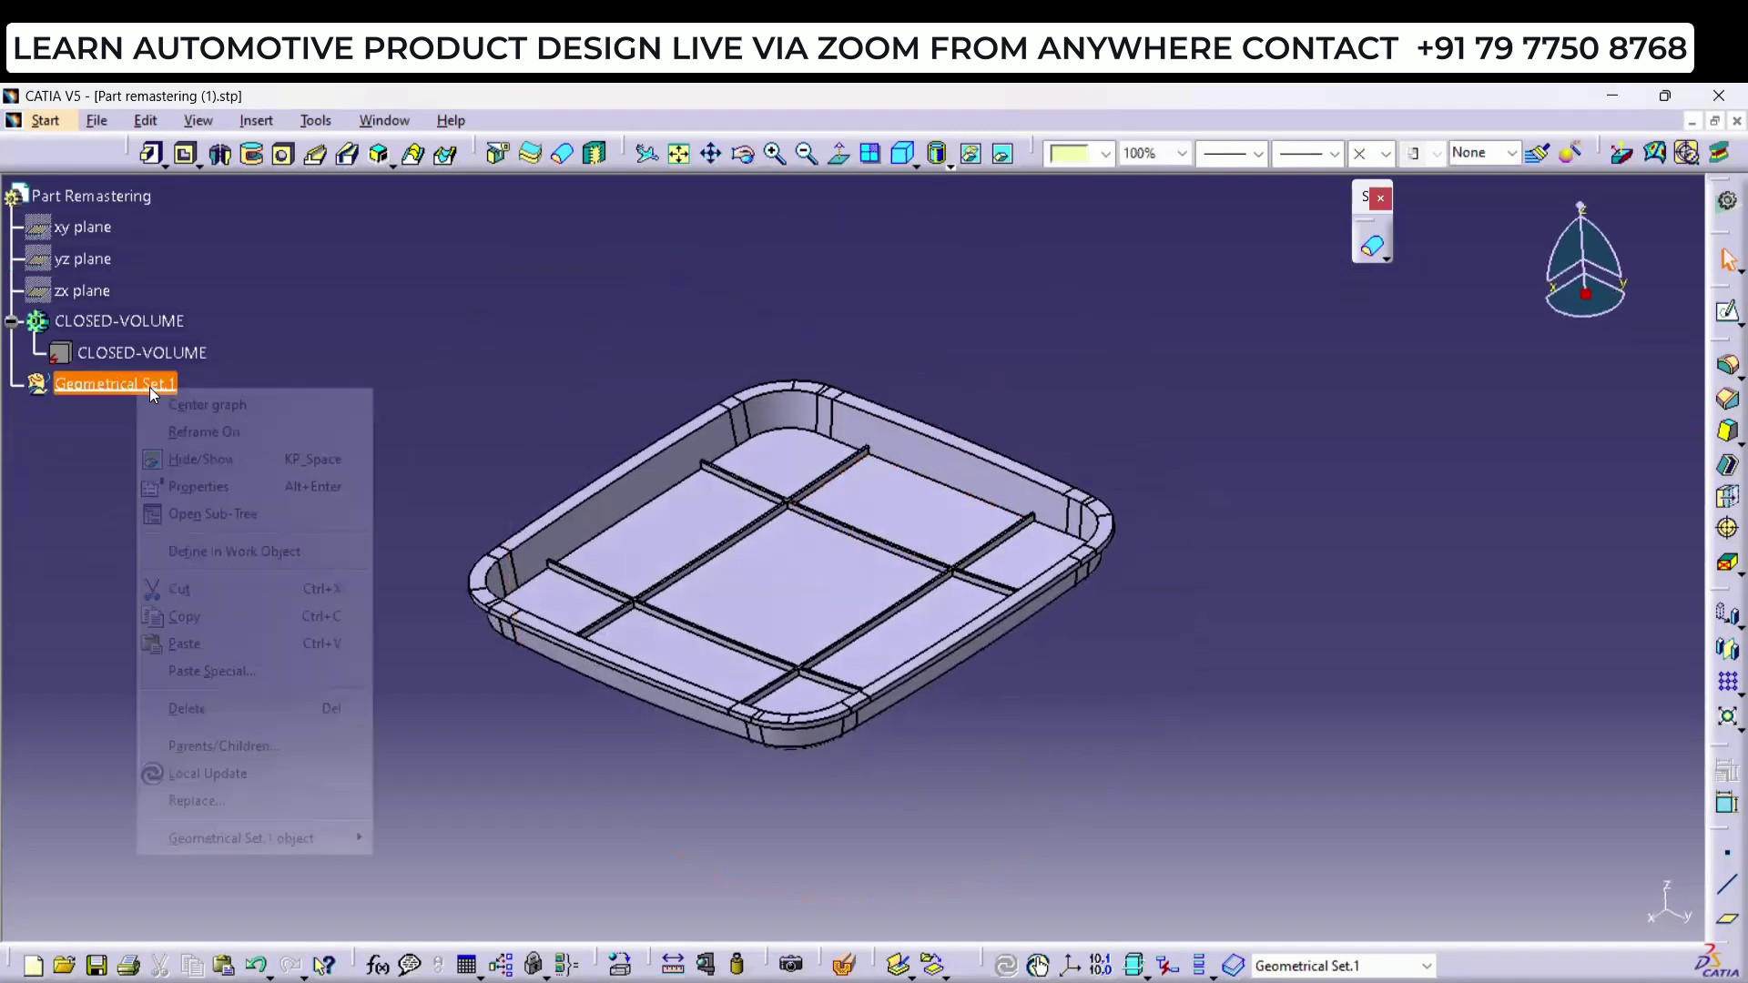
left_click(211, 488)
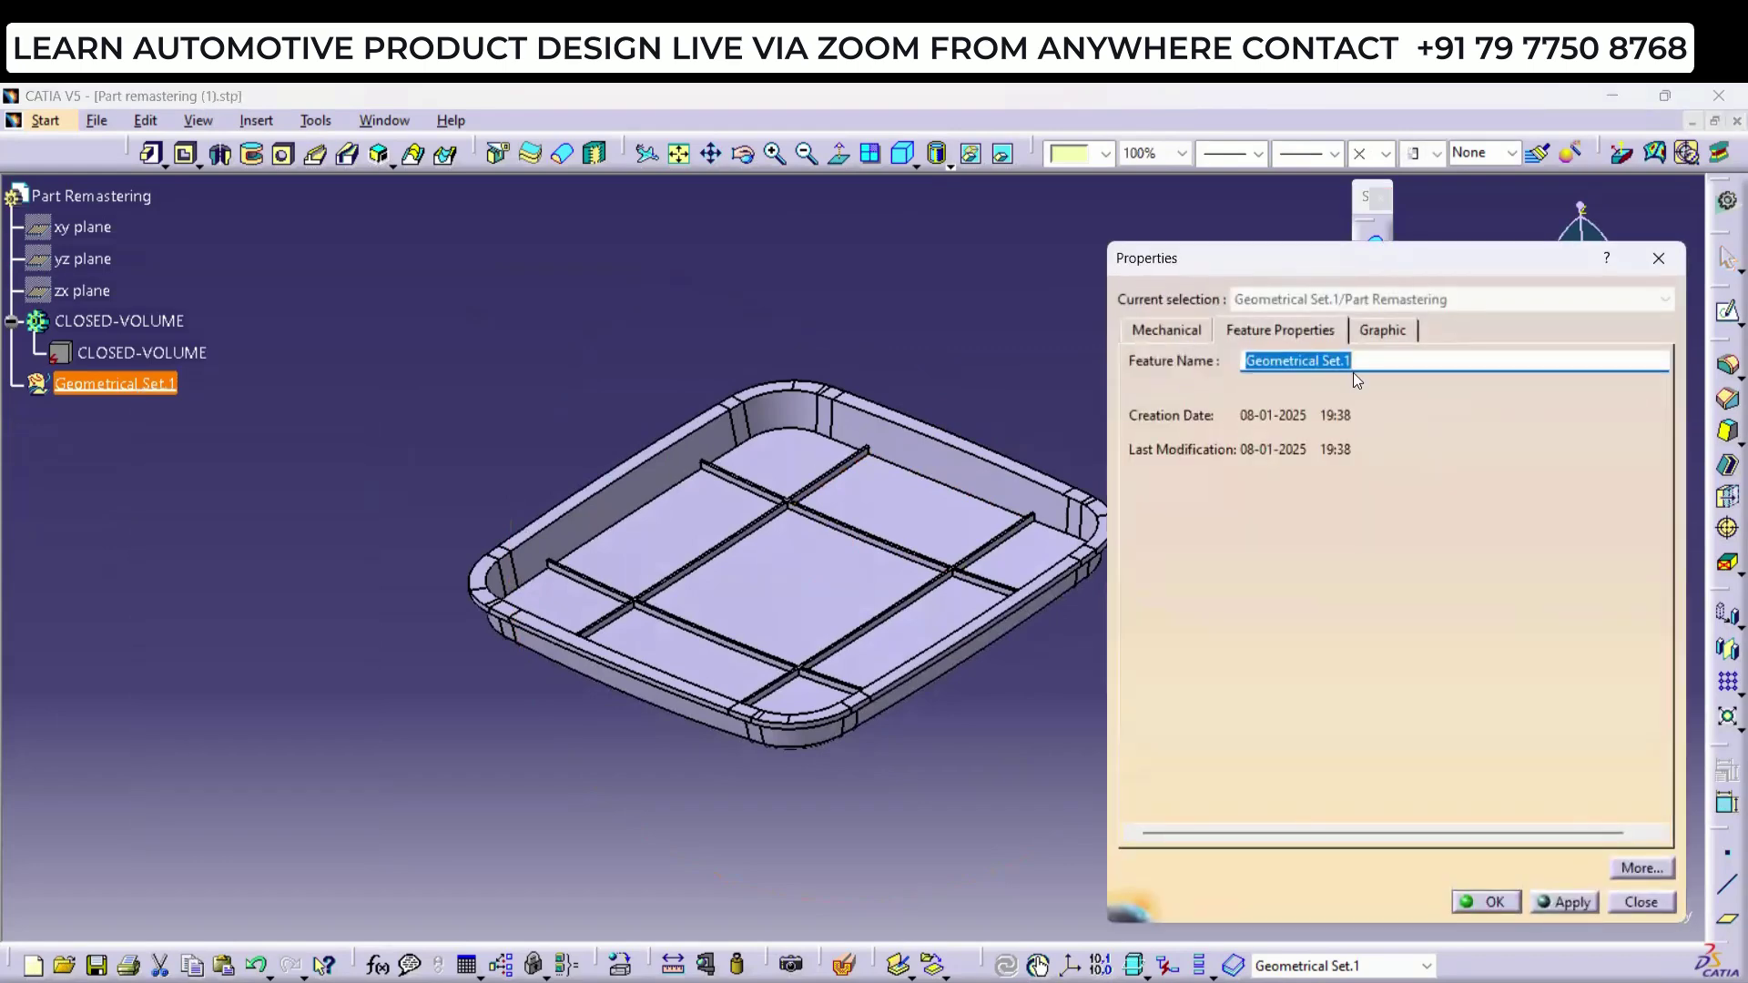
type("Extract")
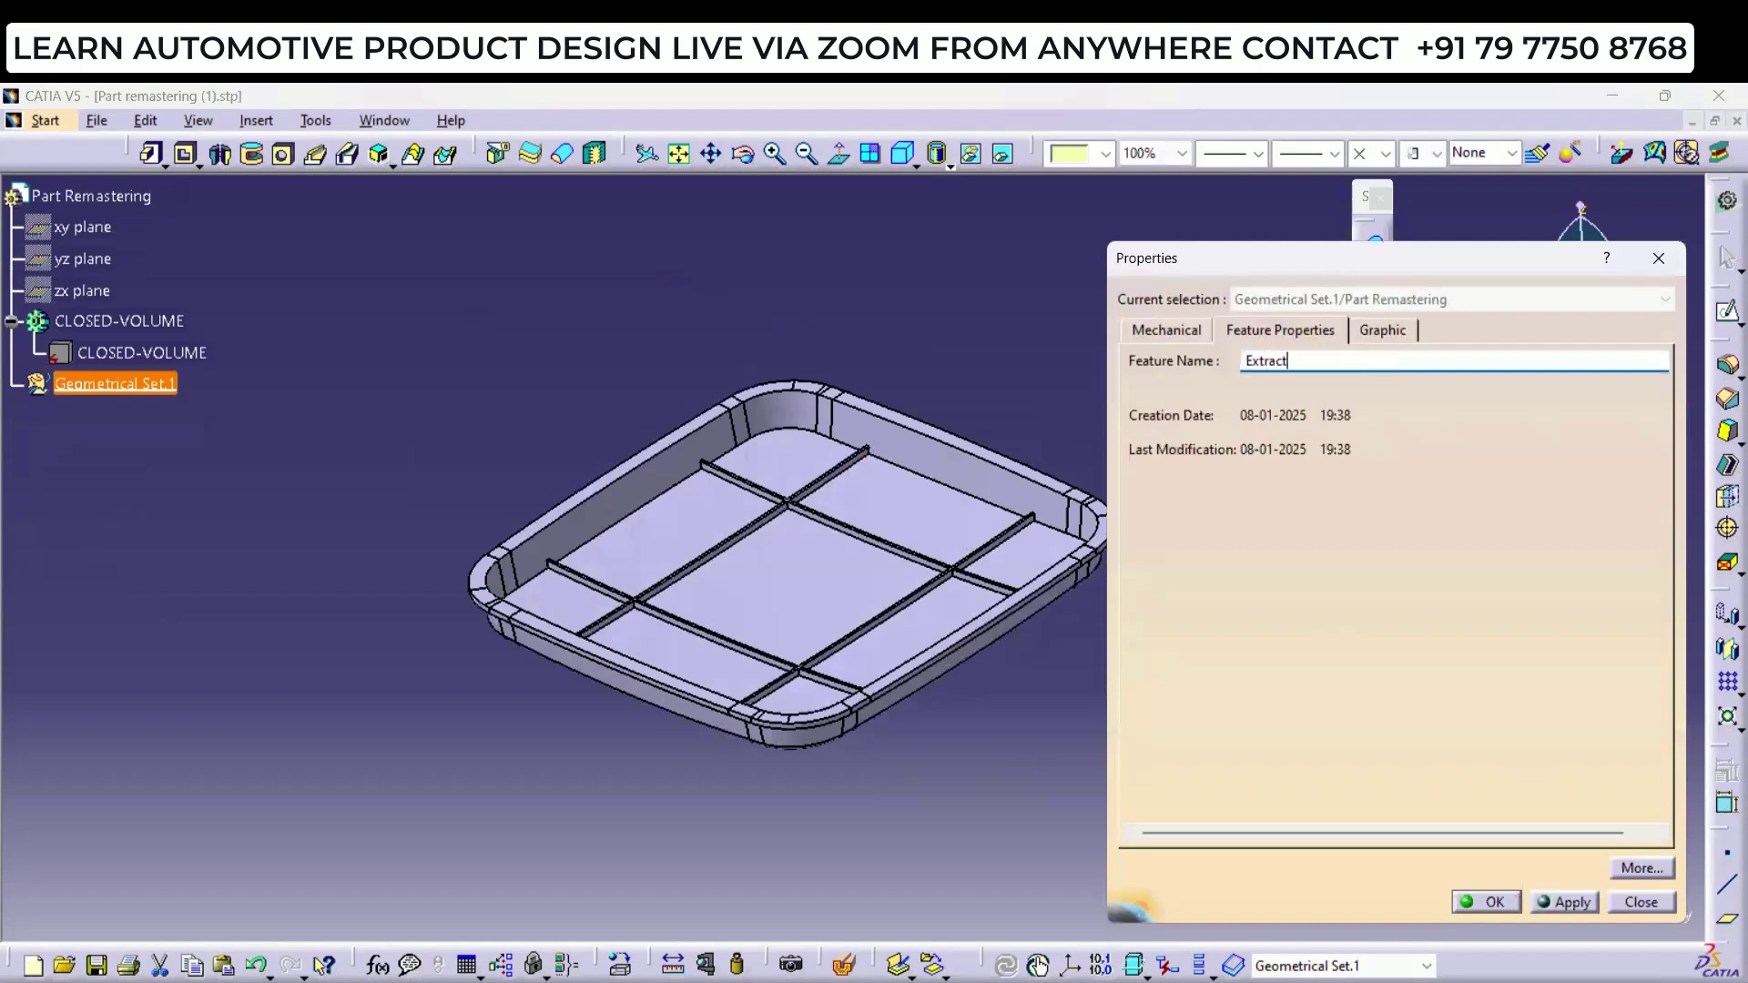
key("Return")
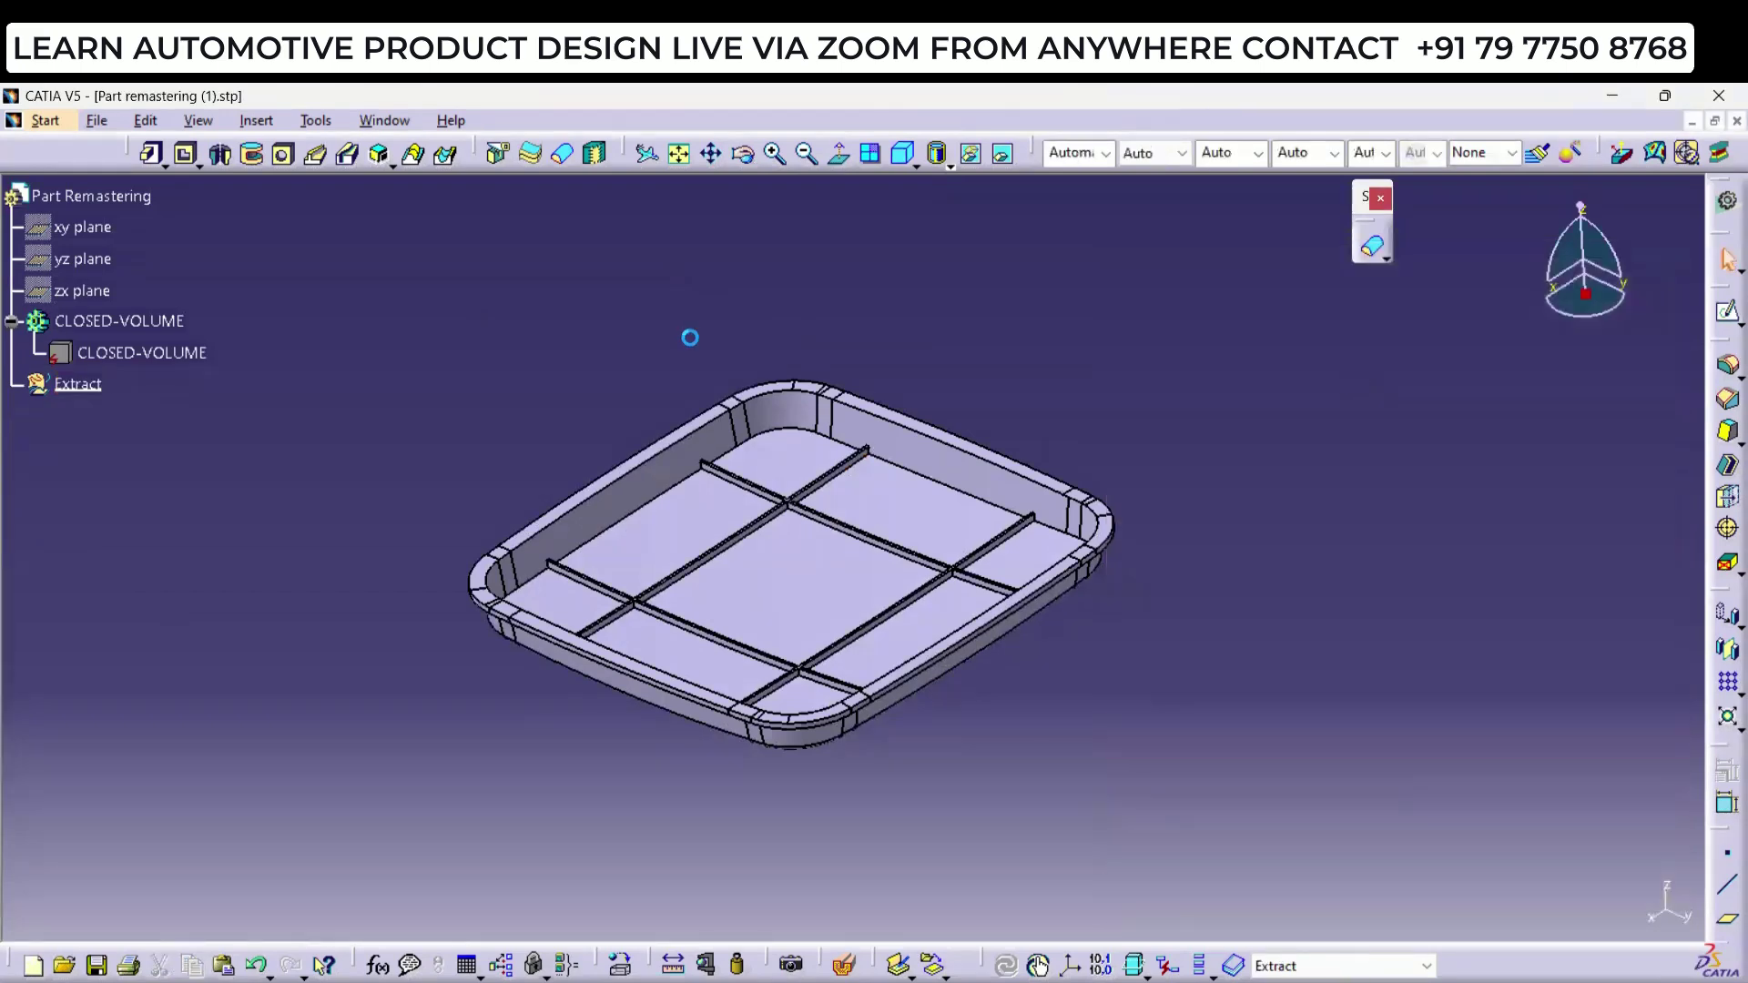
Step: Switch to the Generative Shape Design workbench
left_click(51, 120)
mouse_move(100, 202)
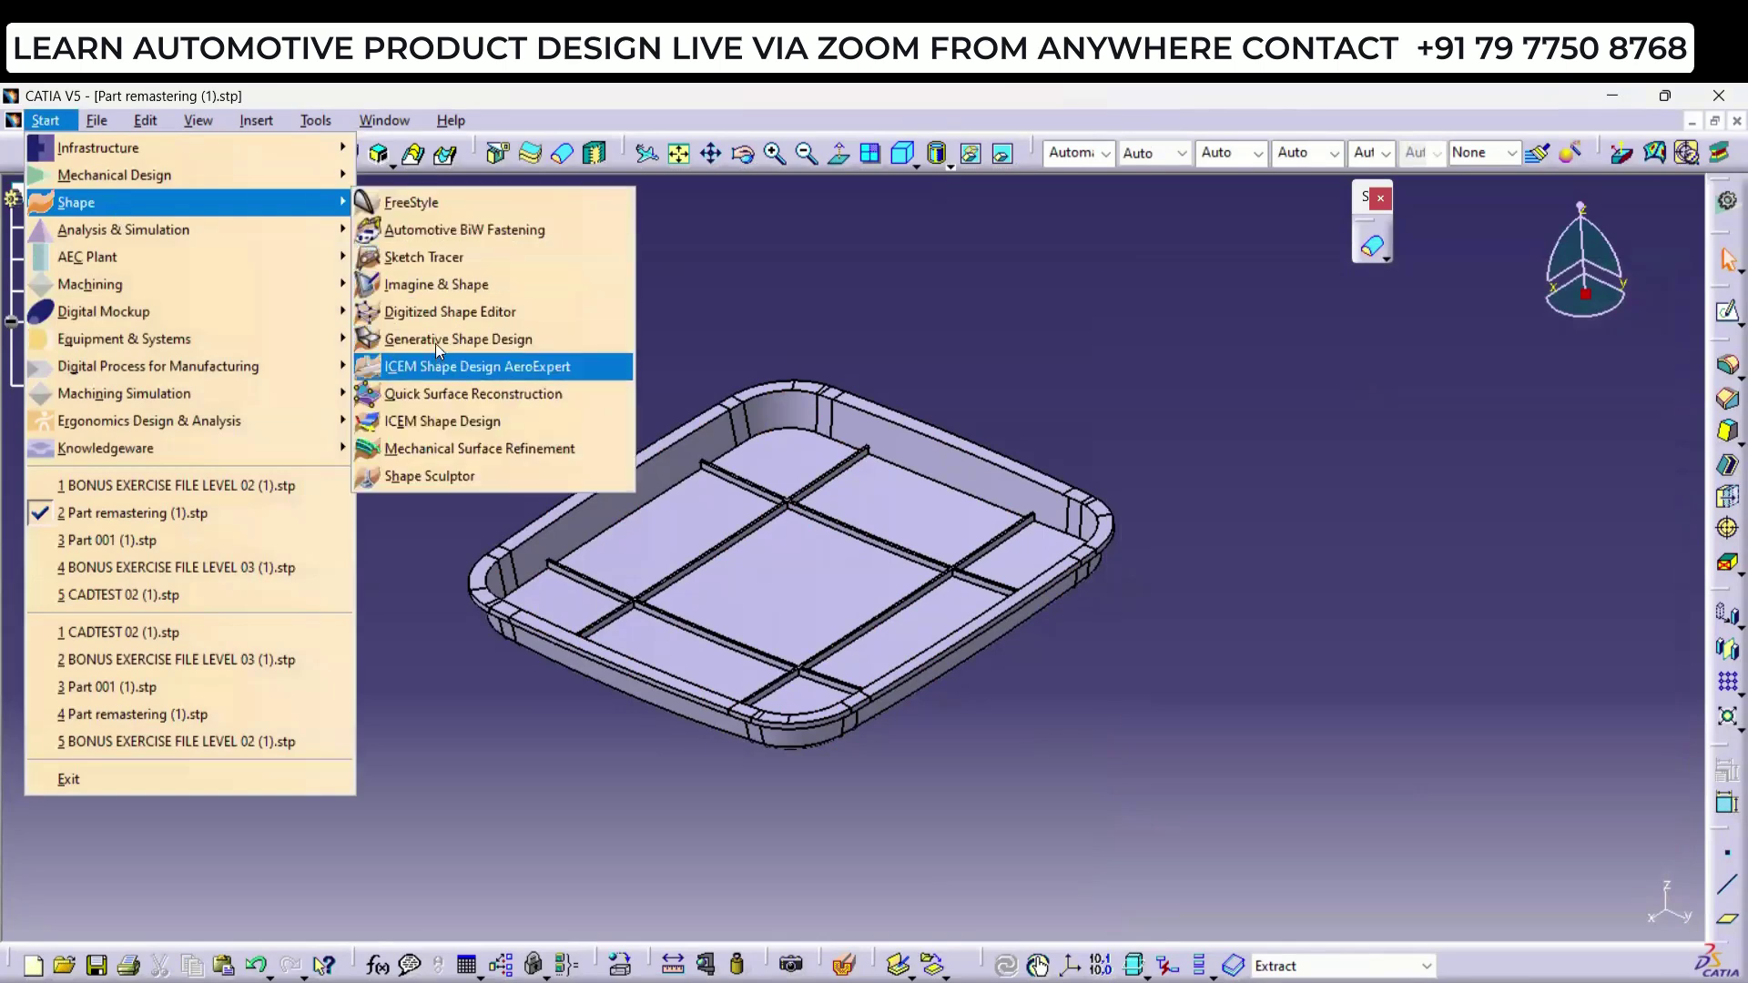
left_click(435, 341)
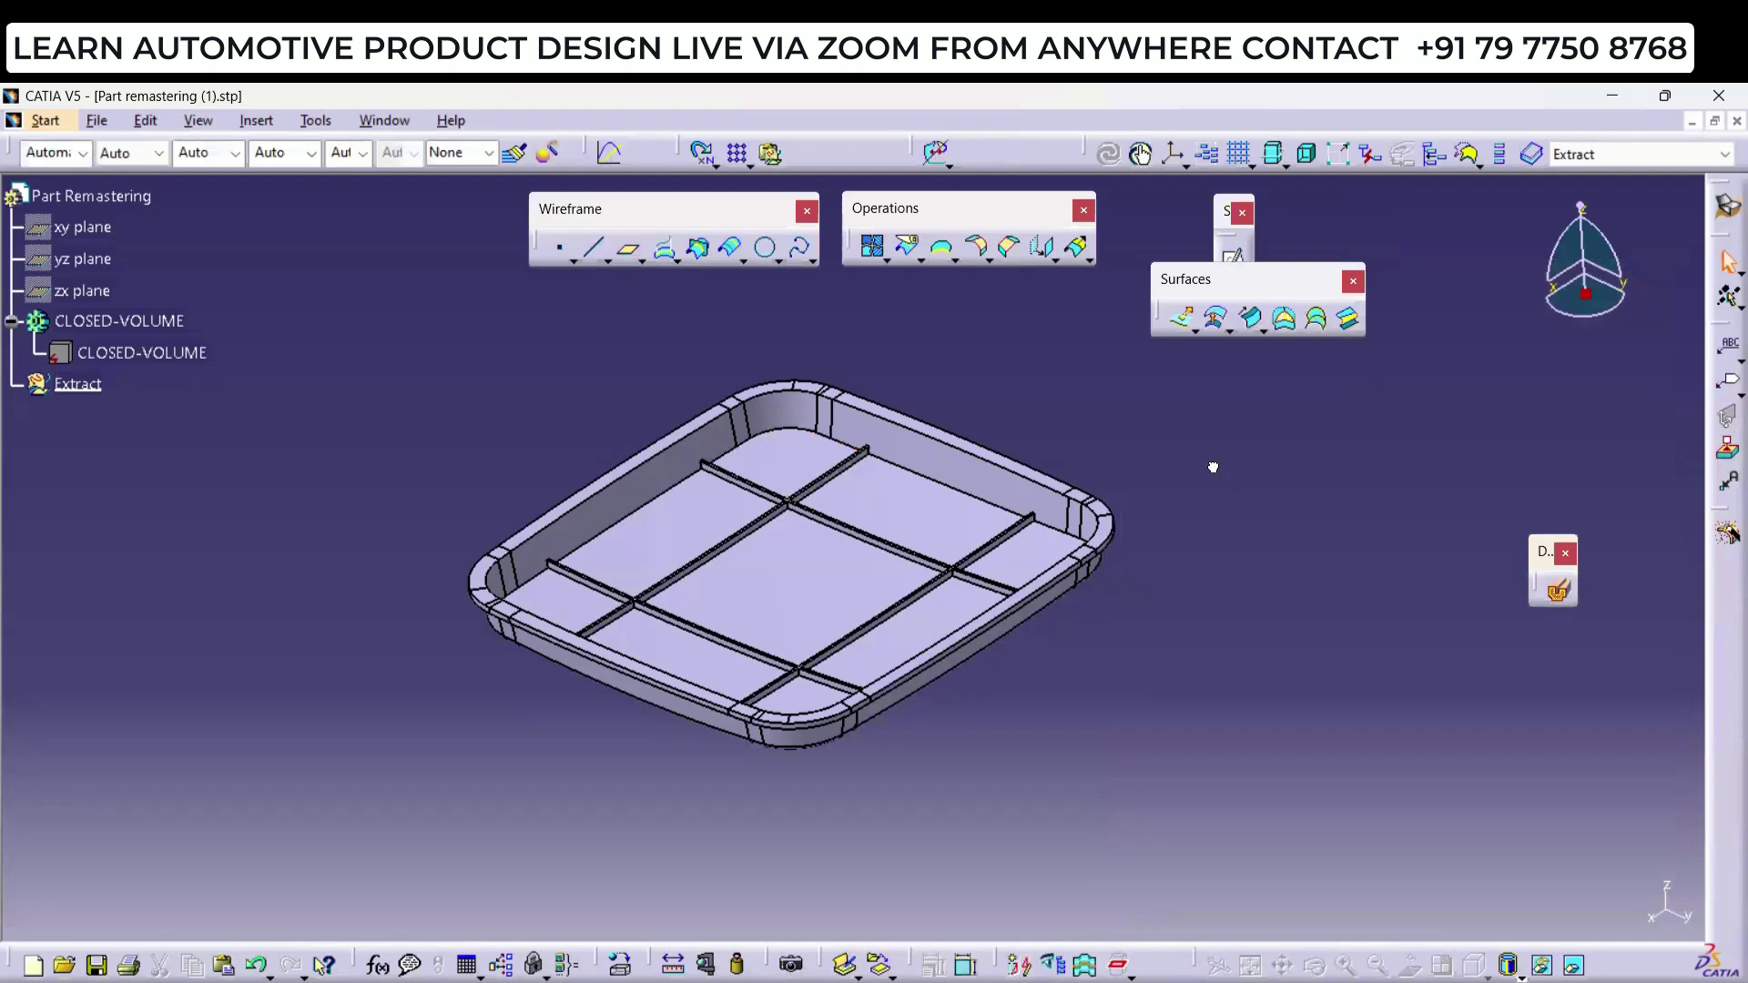
Step: Create a Multiple Extract of the tray's faces with Point continuity propagation and hide the CLOSED-VOLUME body
middle_click_drag(860, 332, 823, 328)
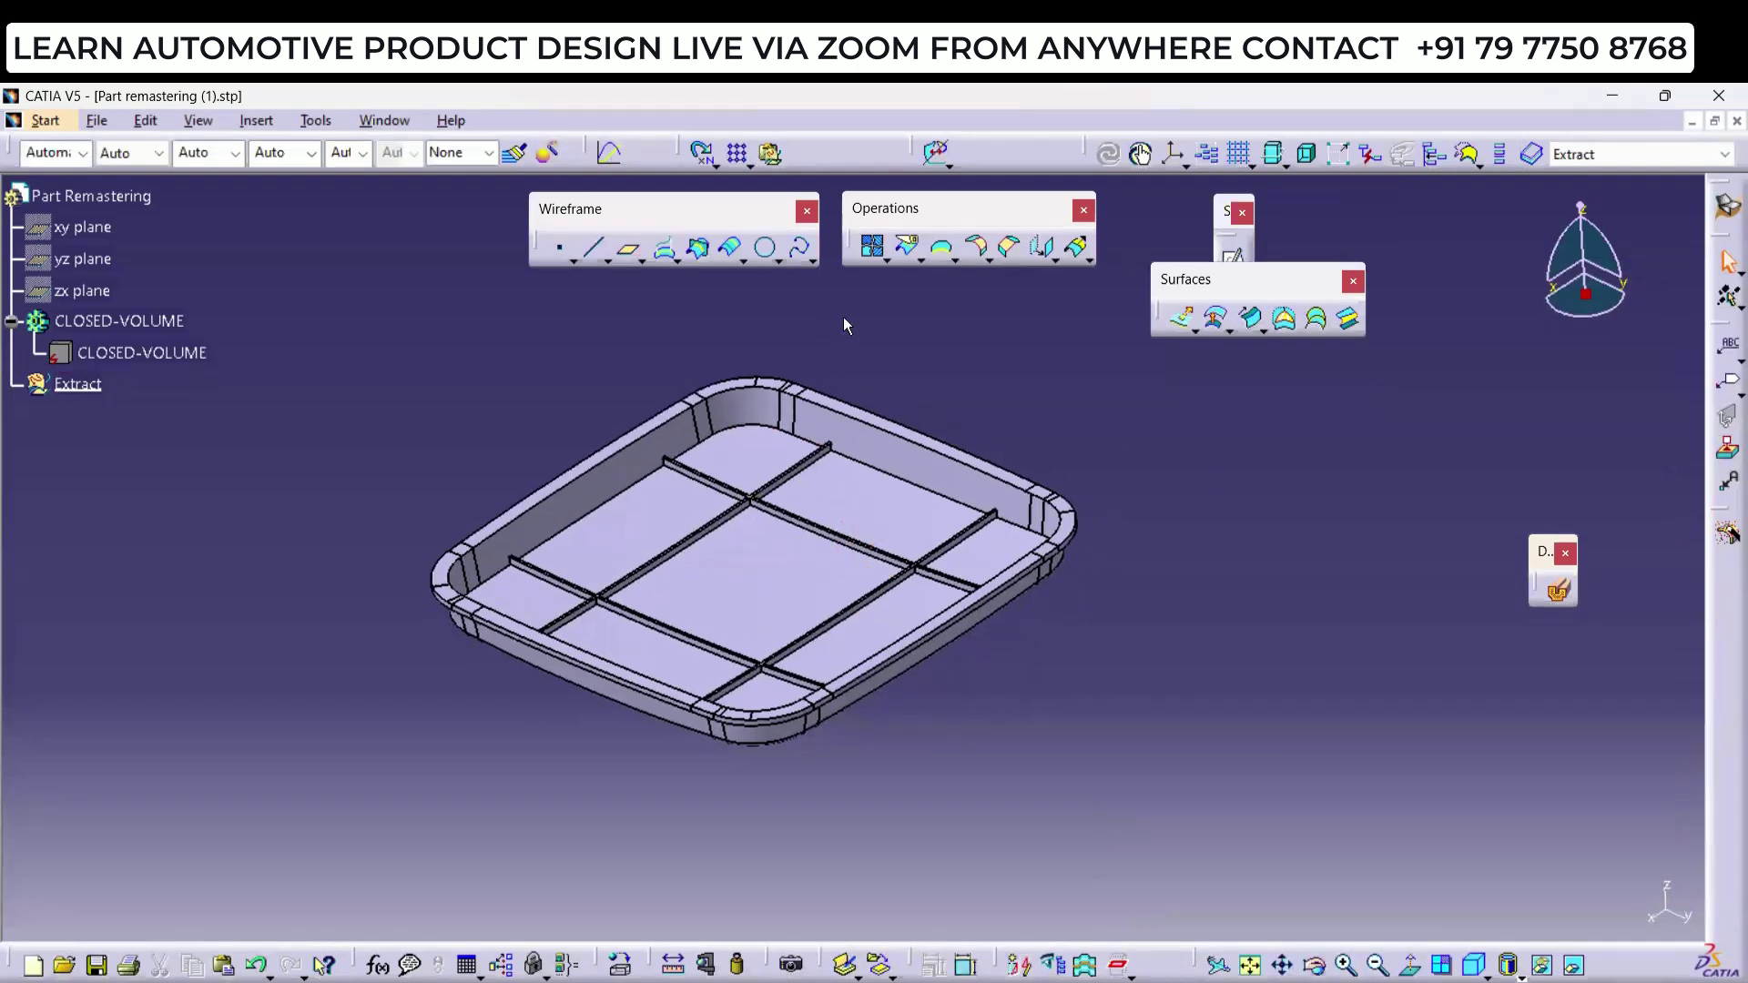
left_click(955, 261)
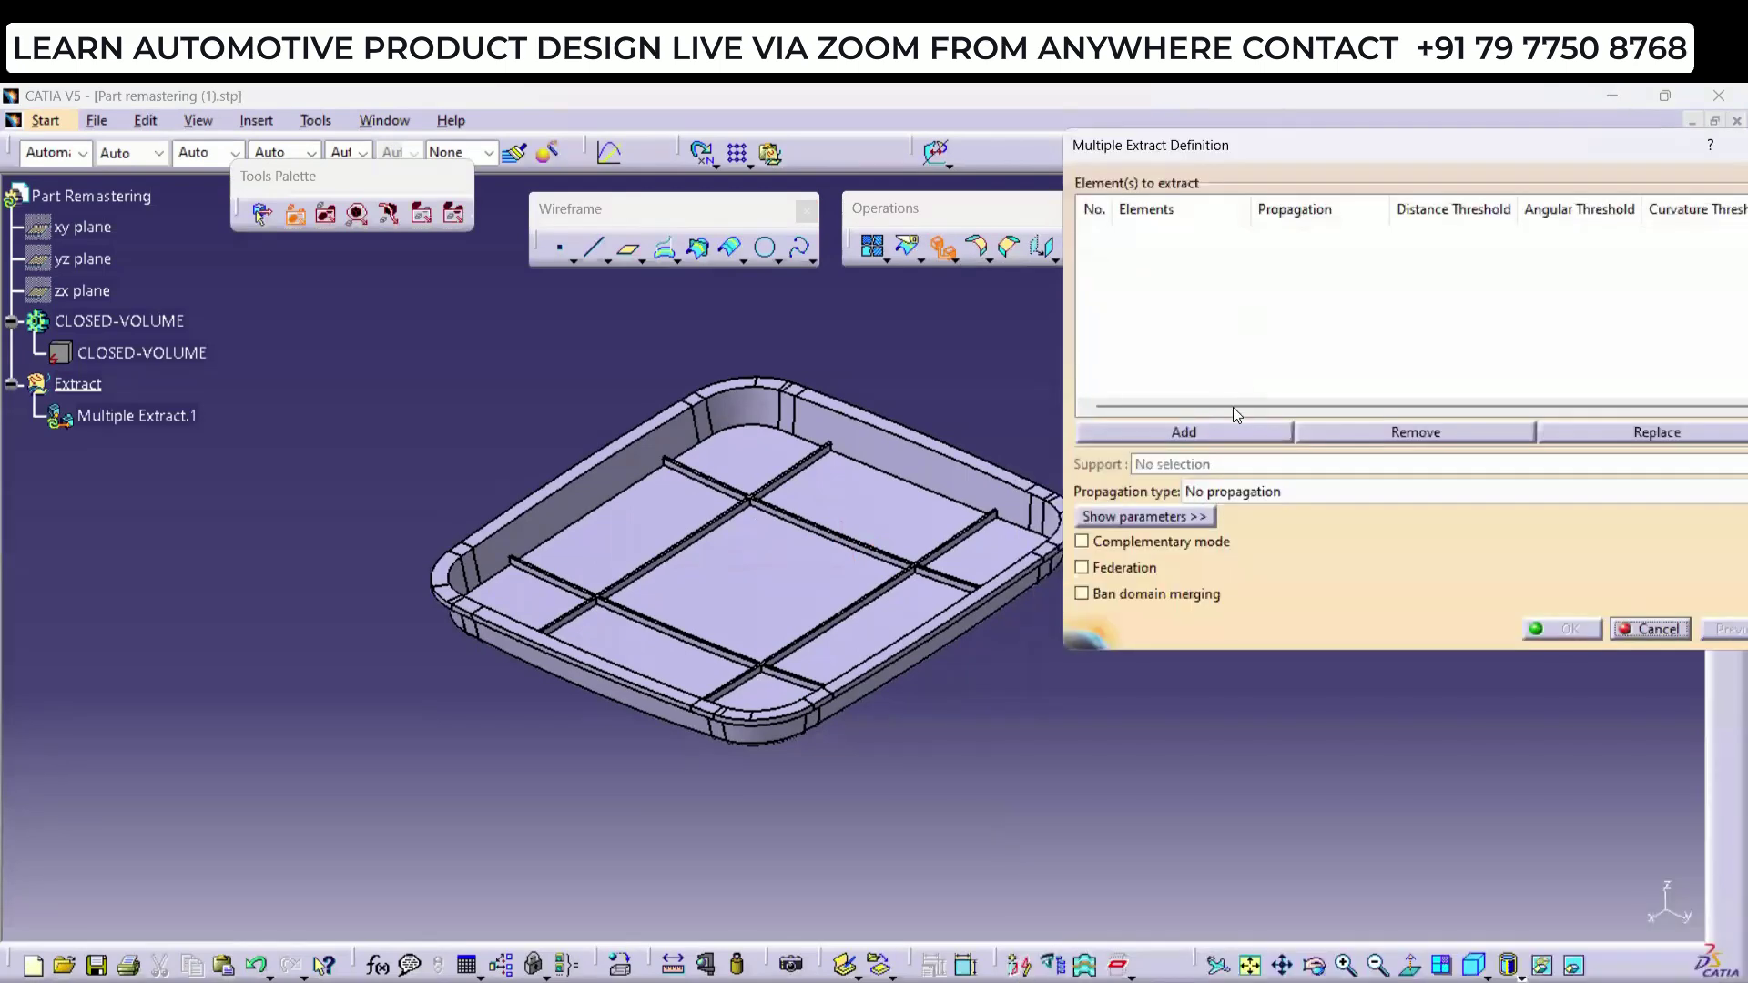
left_click(1275, 492)
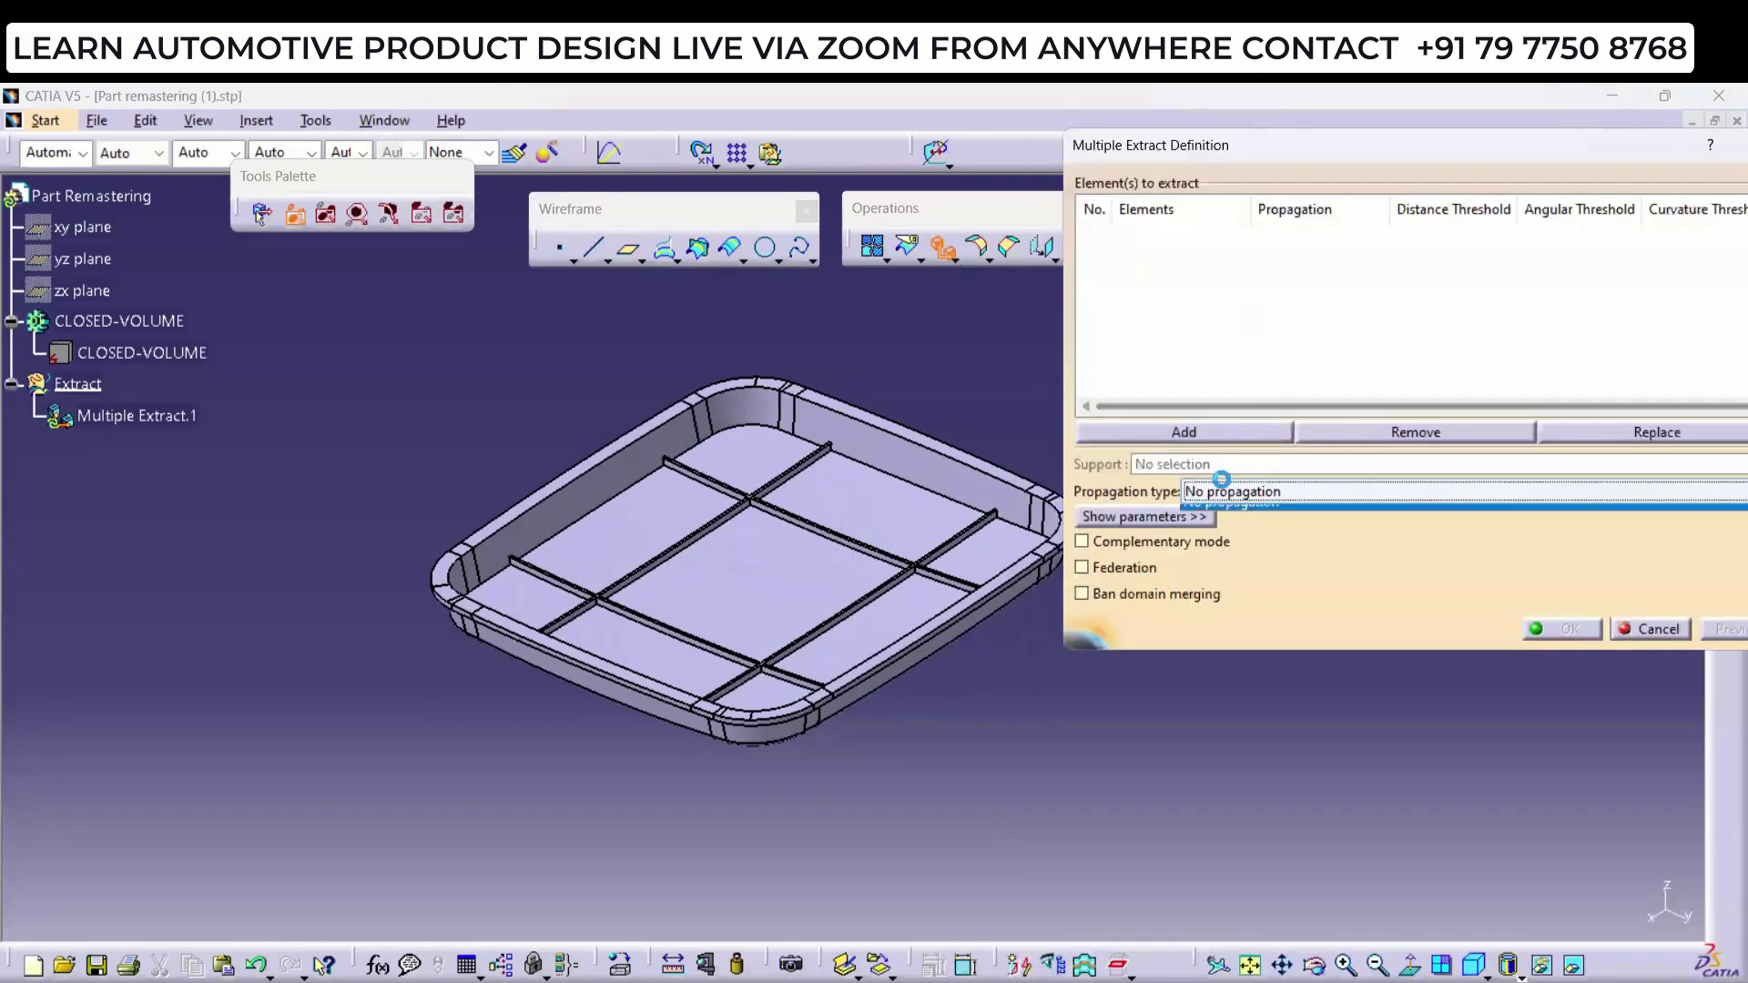
left_click(1275, 511)
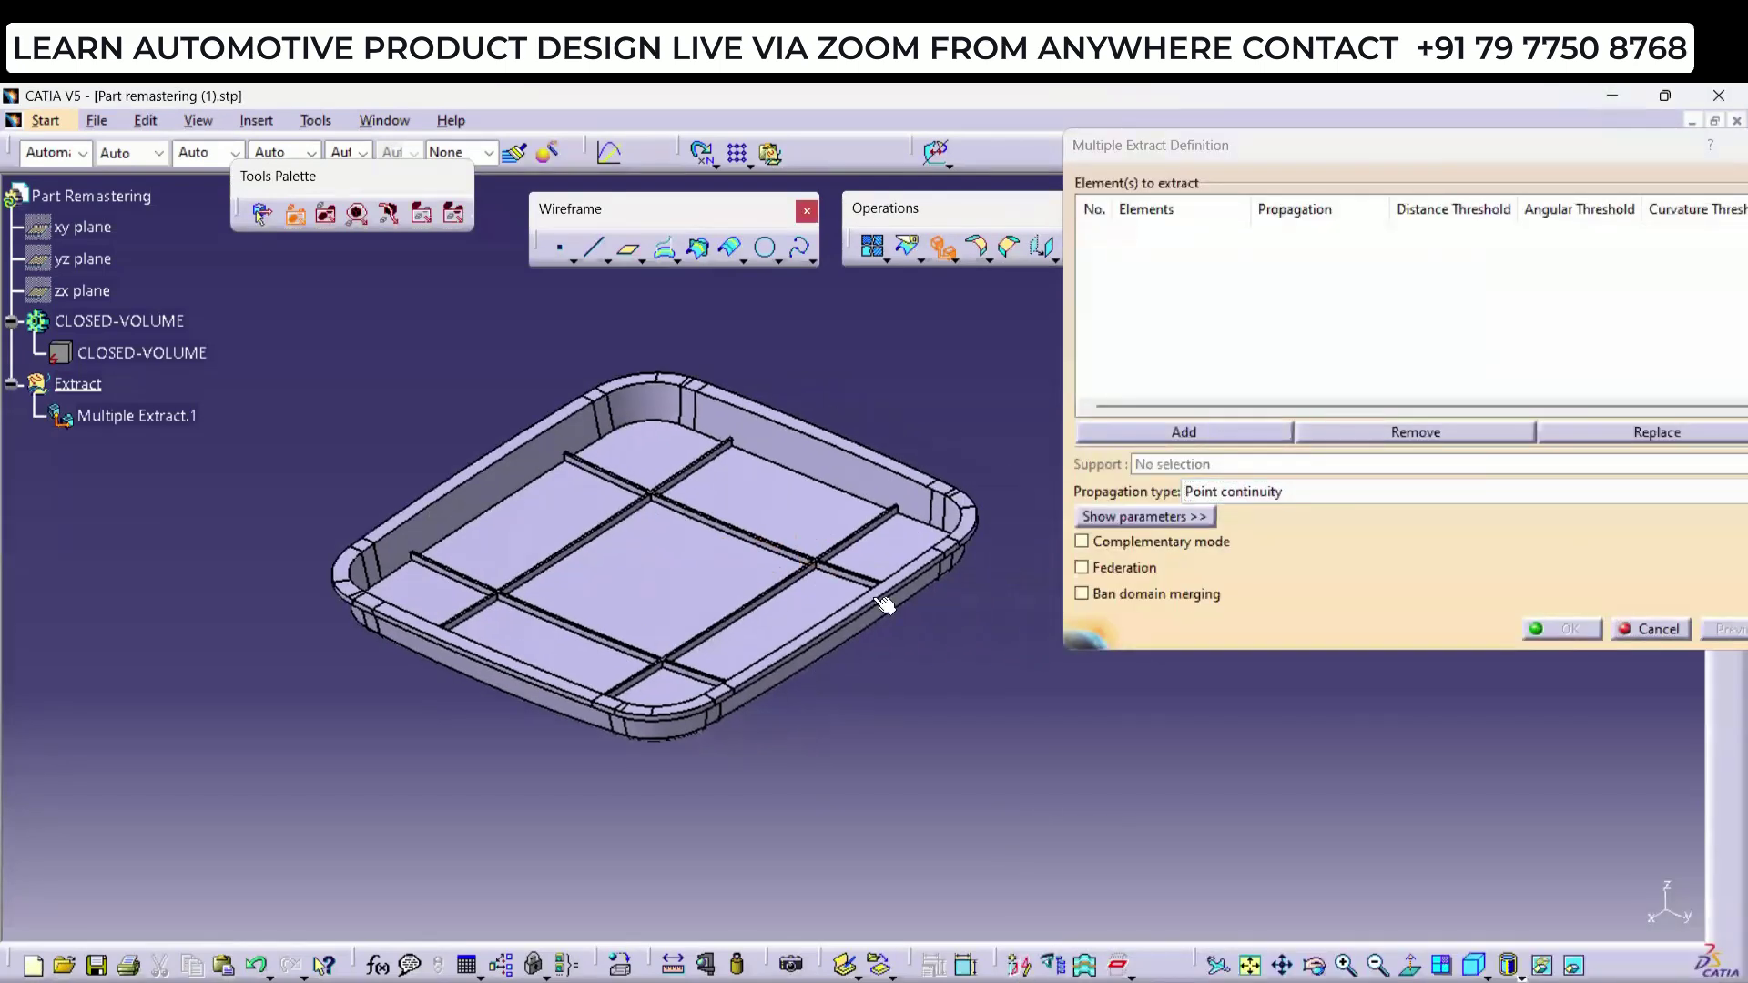
left_click(806, 501)
left_click(1558, 628)
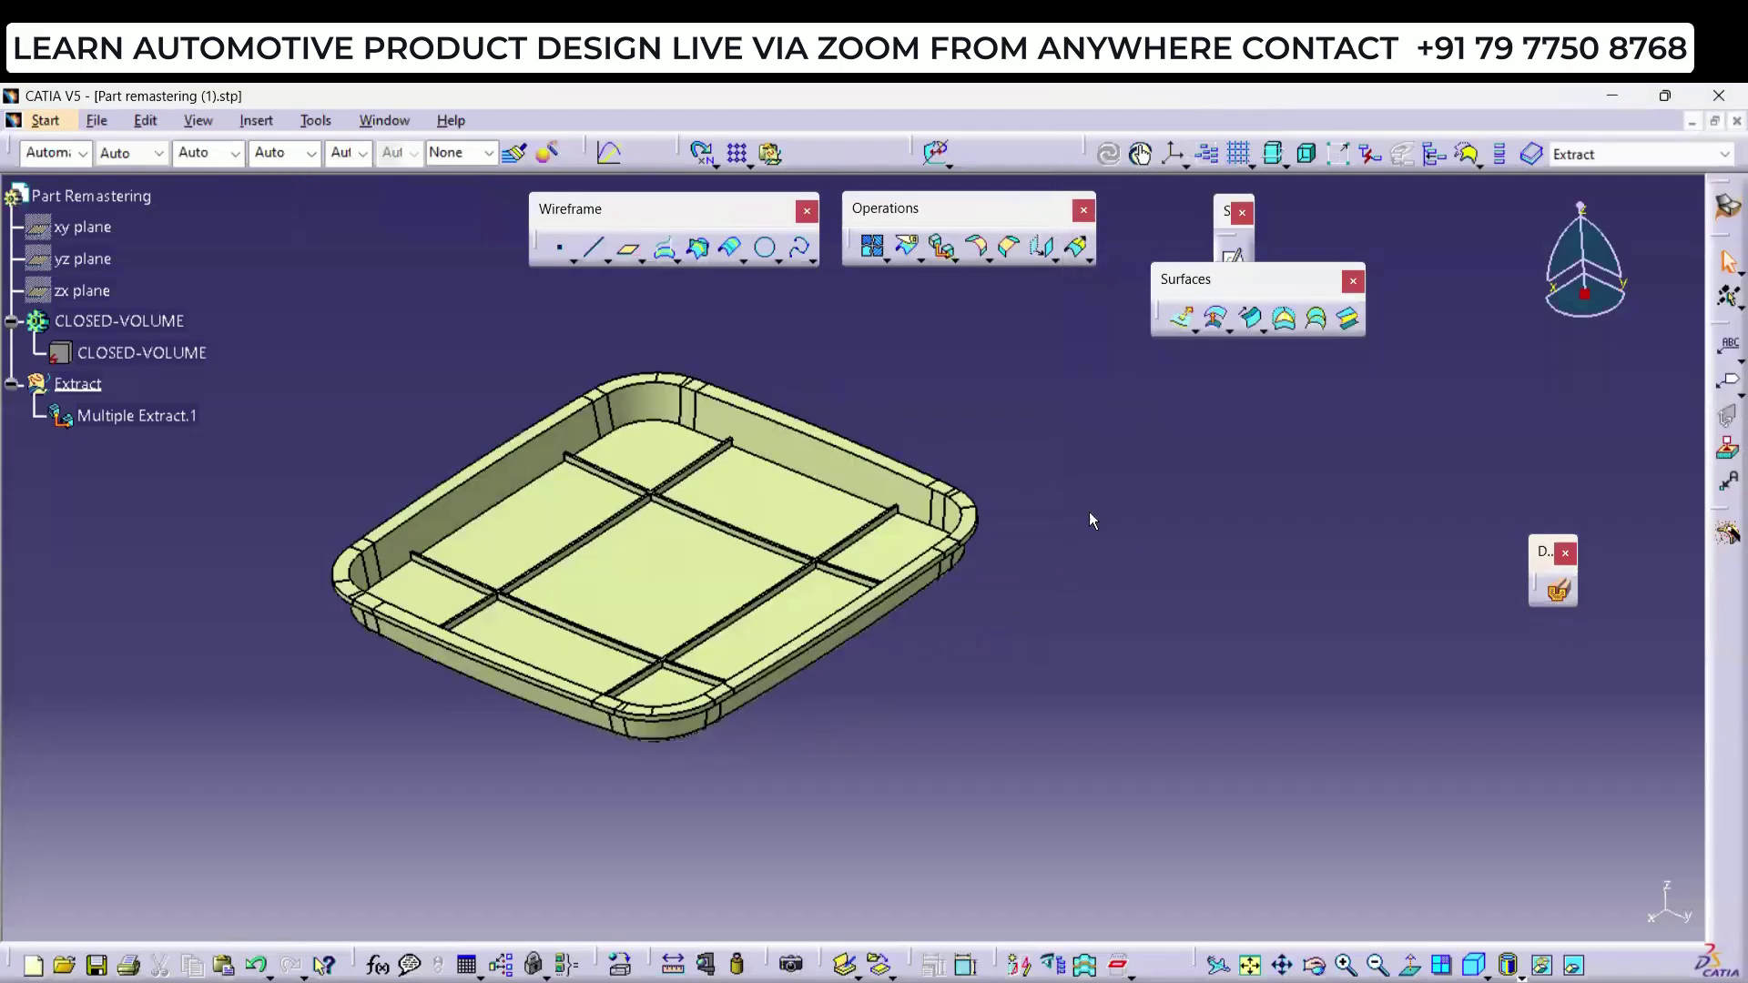
right_click(128, 321)
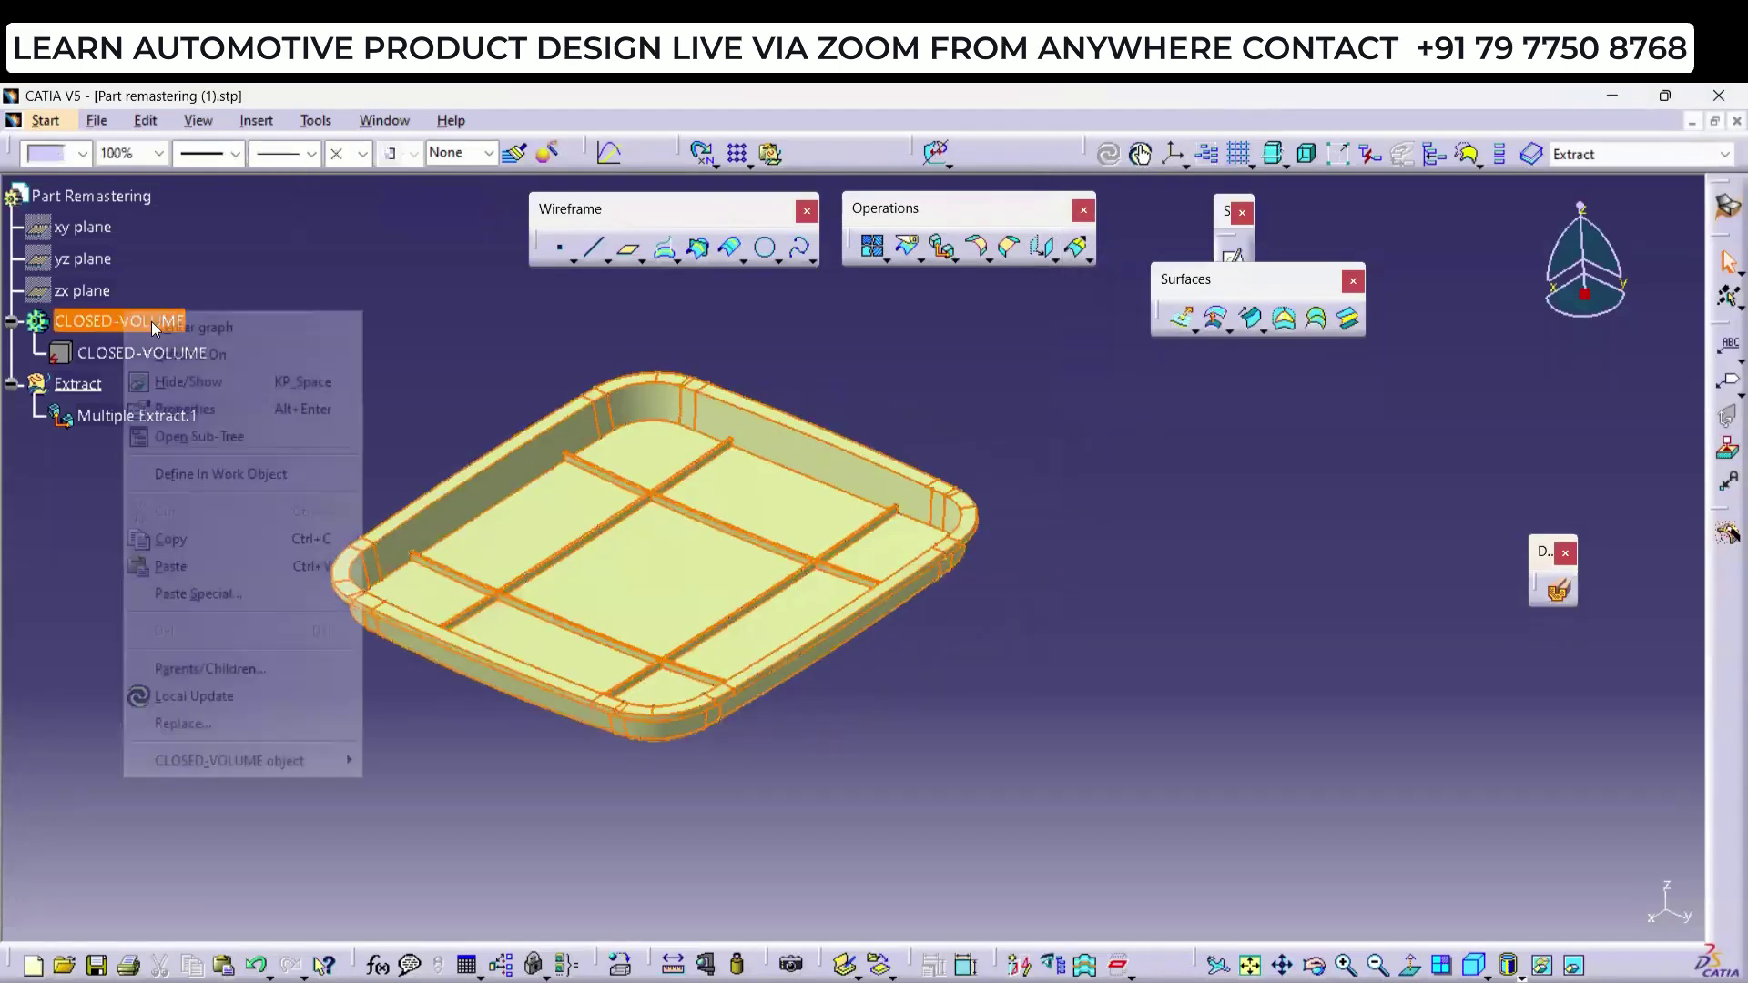
left_click(185, 380)
Step: Examine the extracted tray surface from several angles, including the crossing ribs on its inner floor
left_click(136, 415)
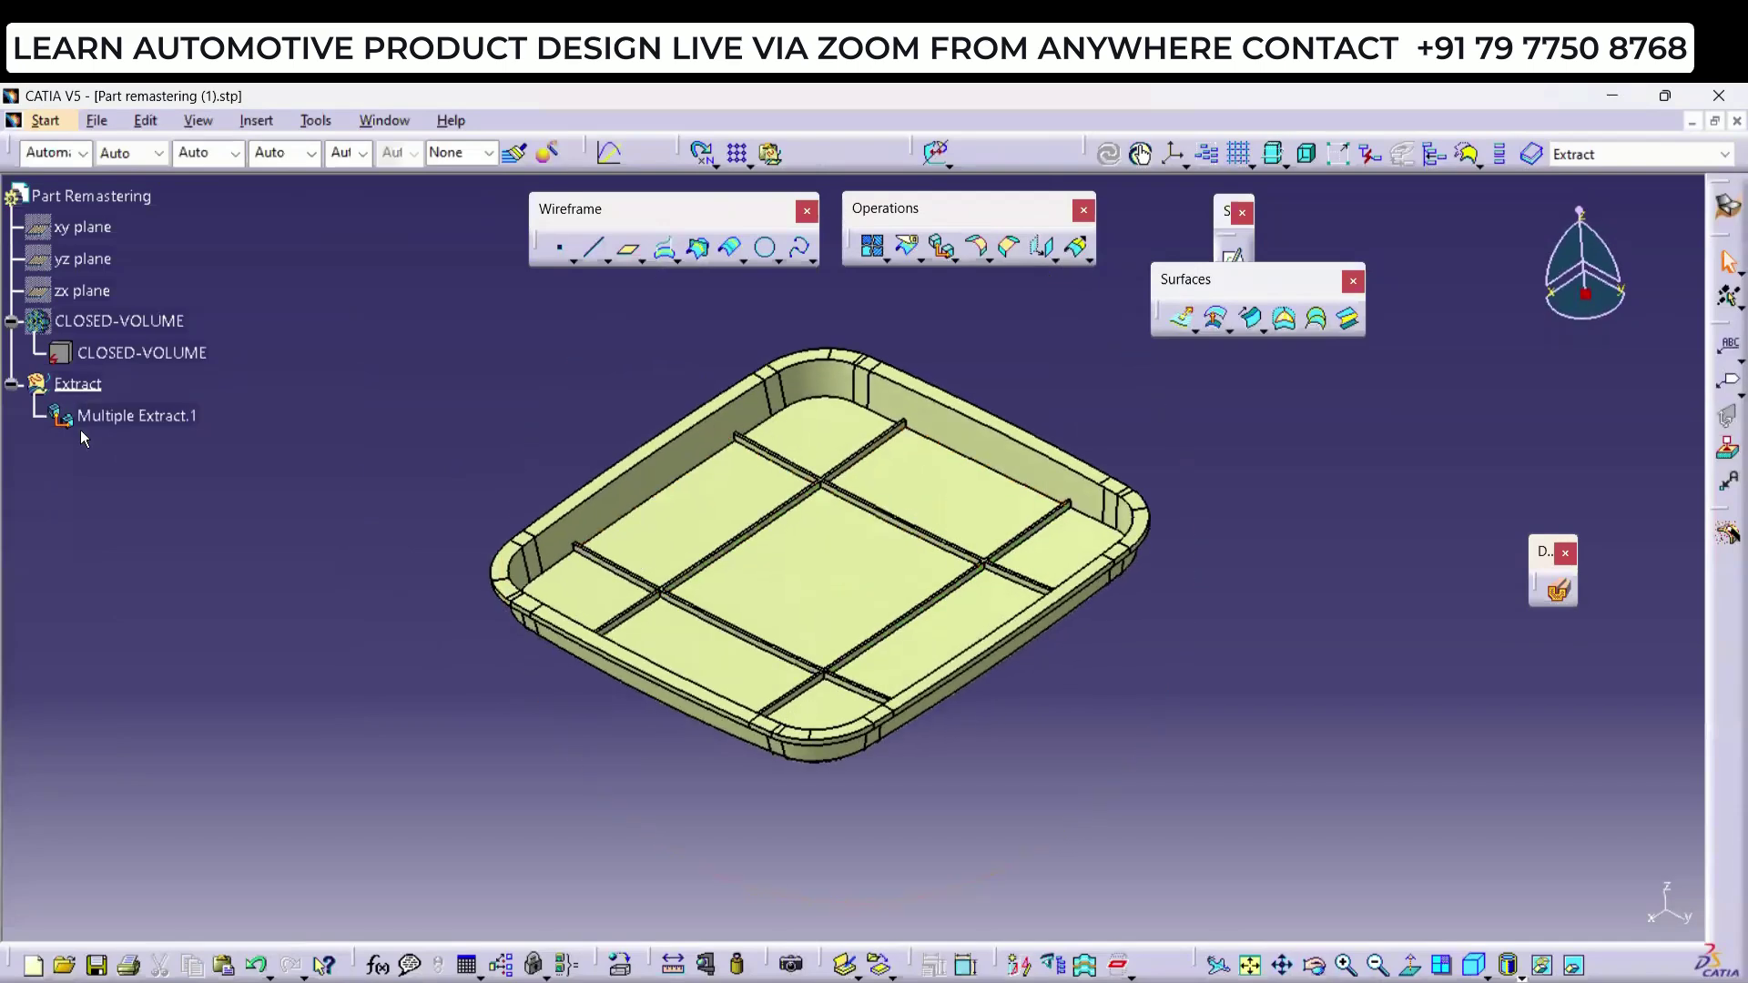
left_click(1330, 729)
middle_click_drag(986, 632, 640, 709)
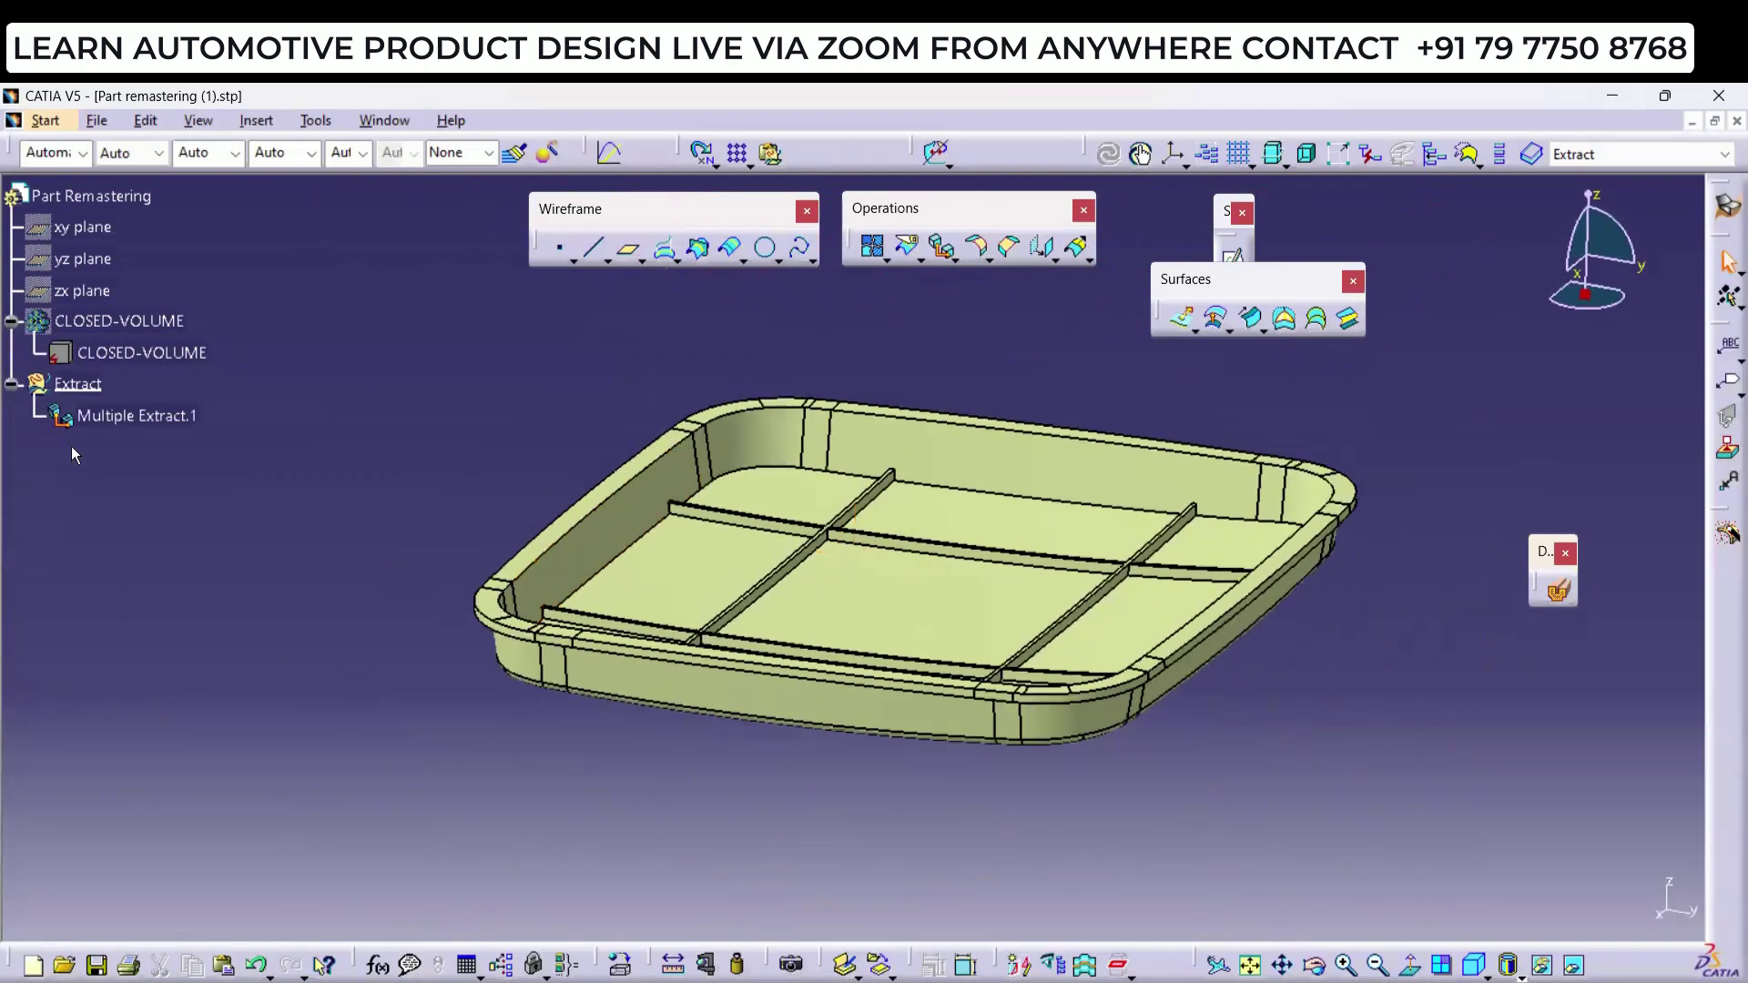
left_click(111, 412)
middle_click_drag(915, 487, 684, 483)
left_click(328, 421)
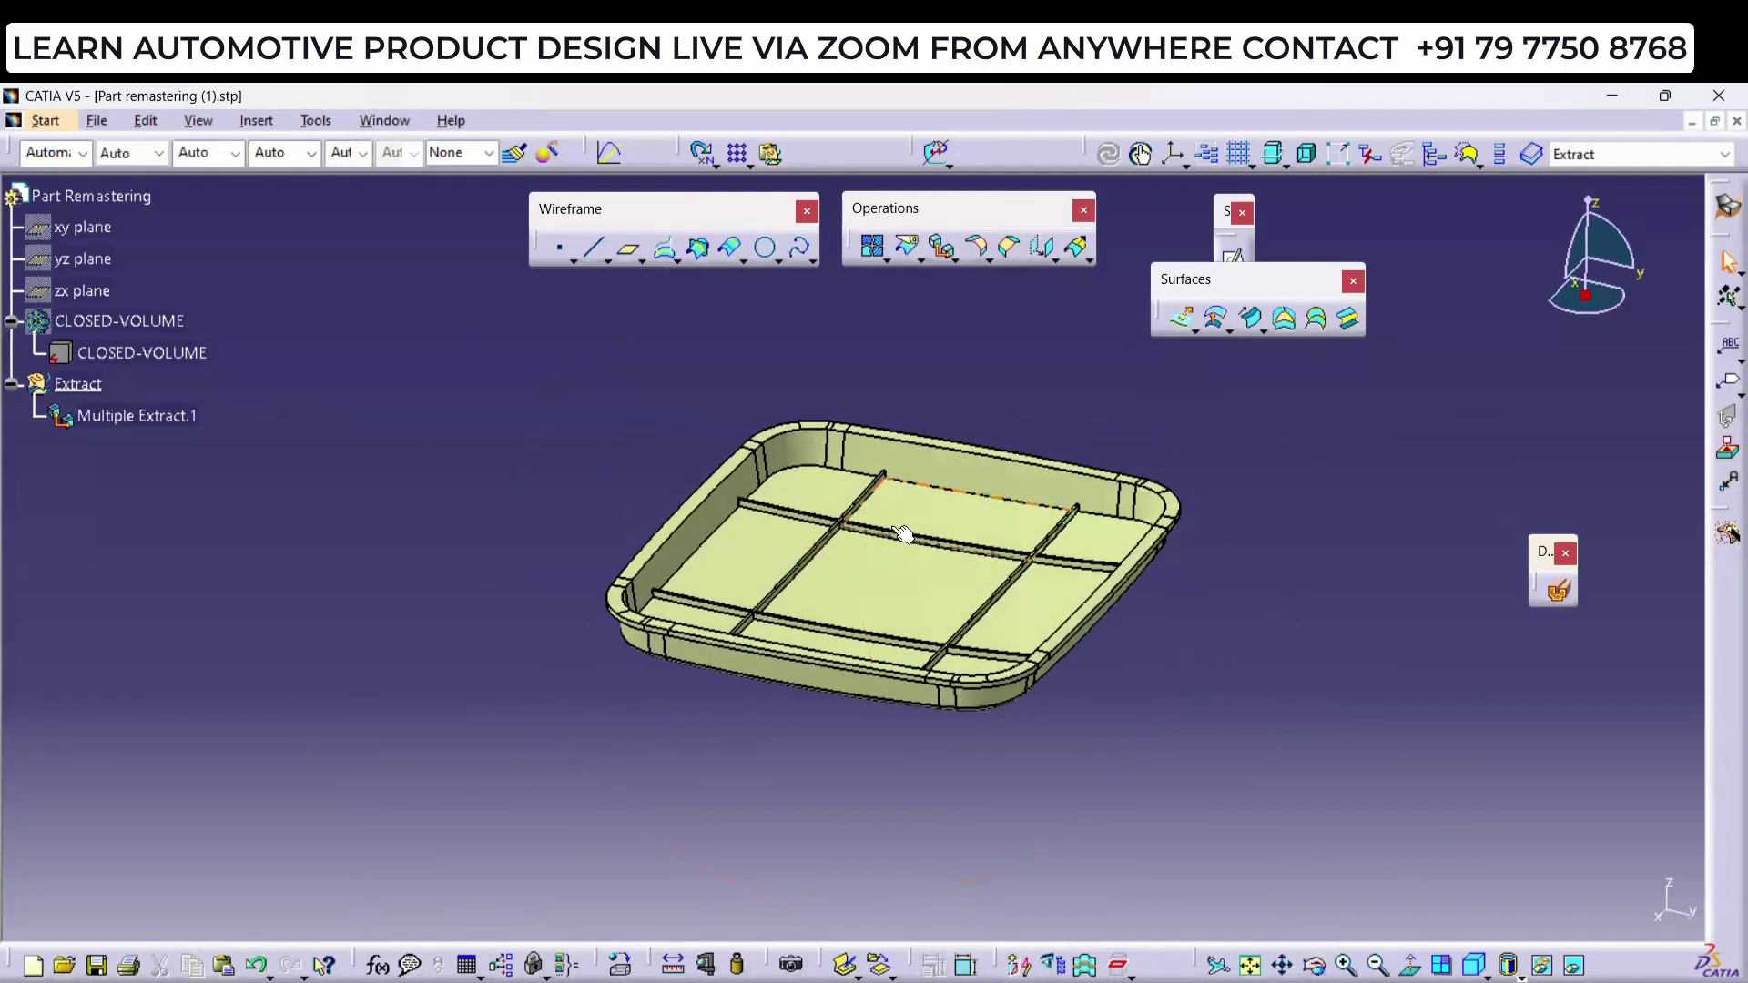
middle_click_drag(896, 533, 856, 451)
middle_click_drag(849, 581, 879, 469)
left_click(825, 536)
left_click(783, 547)
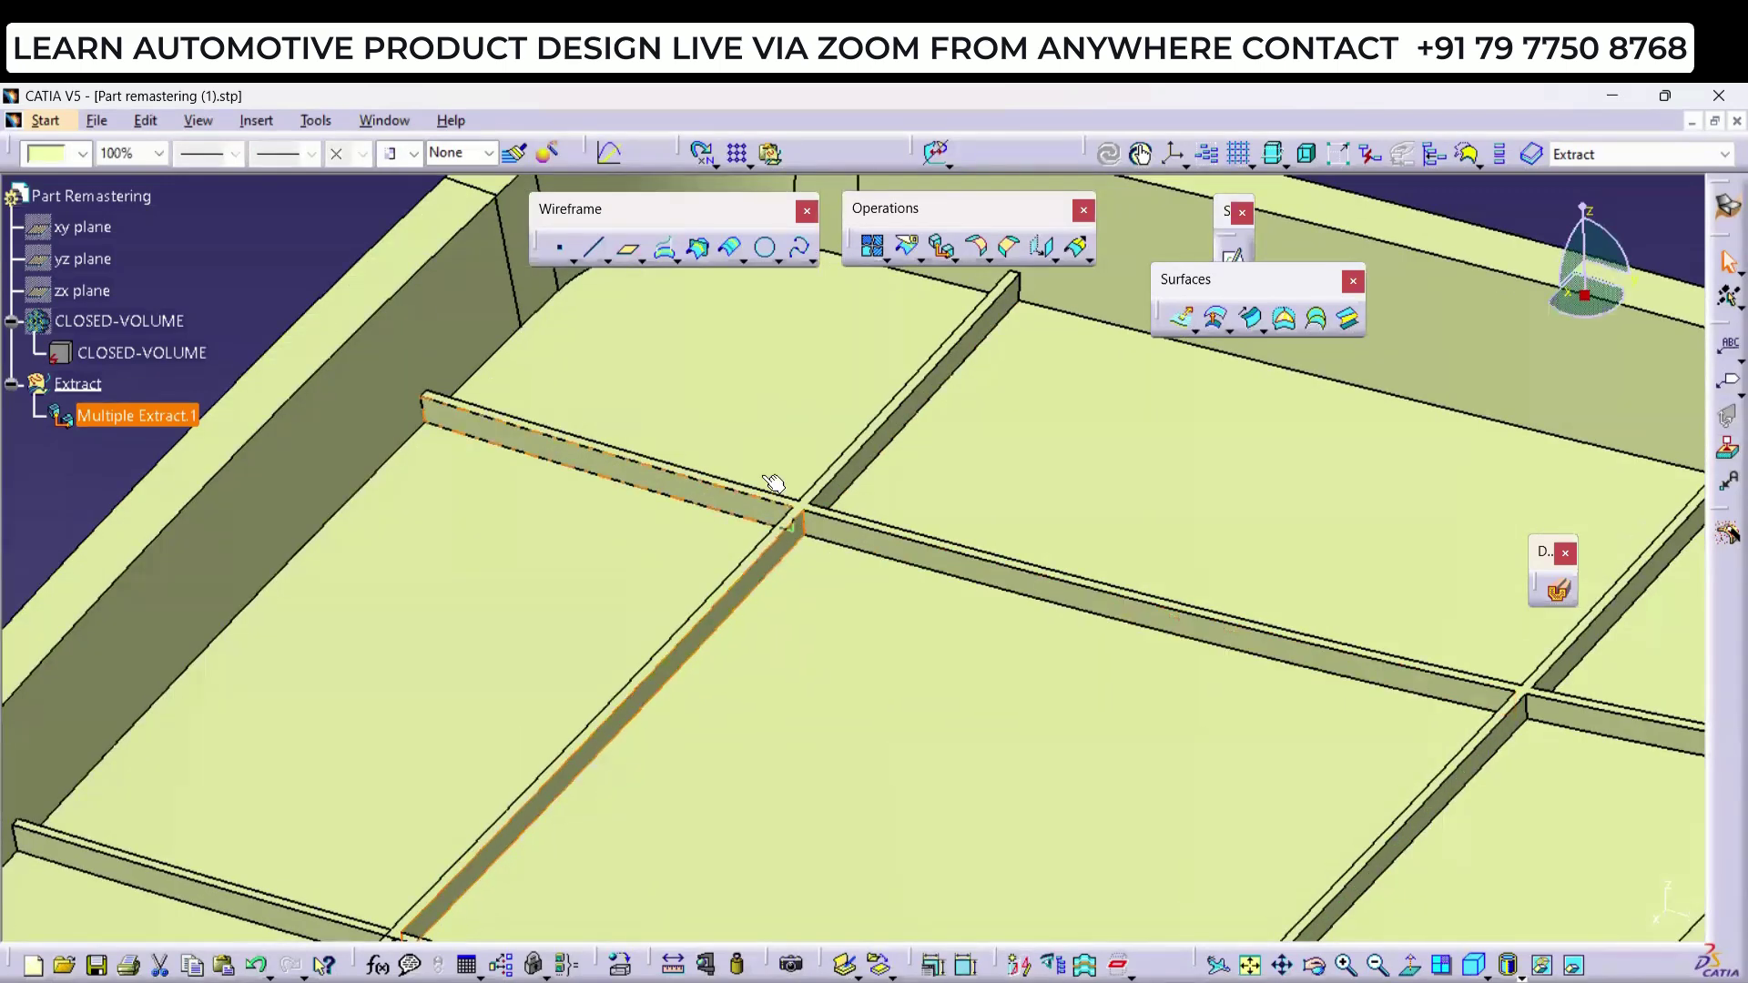
middle_click_drag(788, 515, 810, 764)
left_click(342, 324)
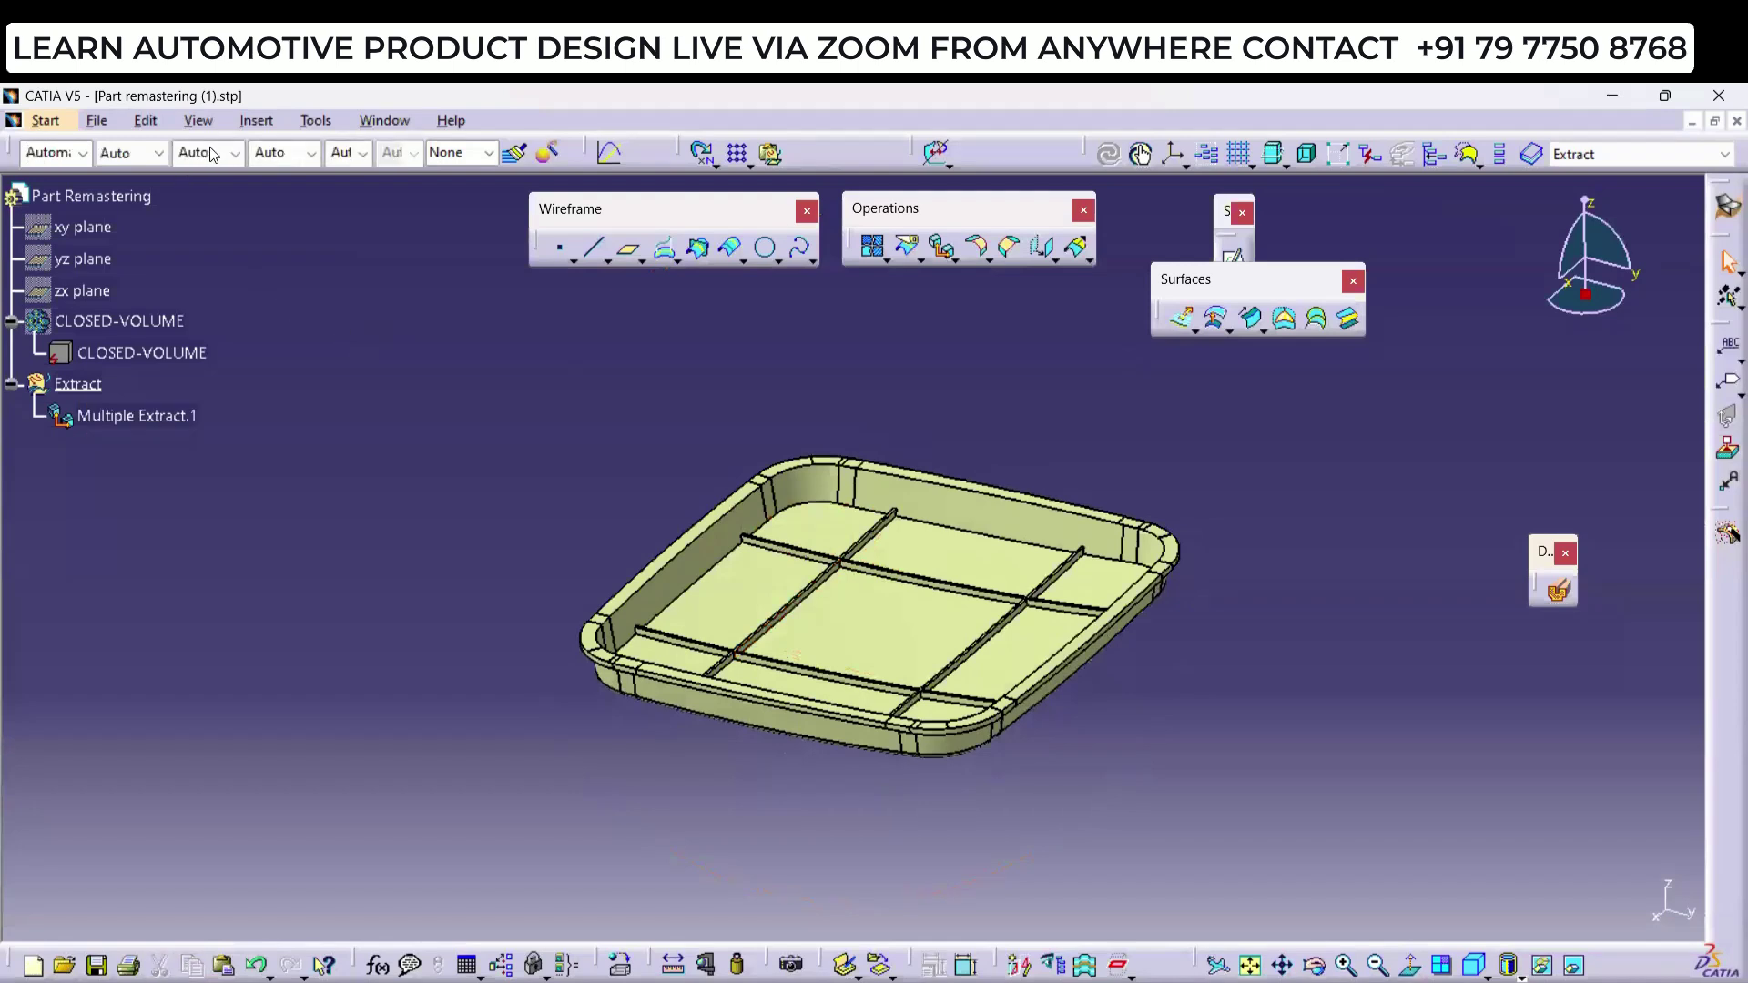
Step: Insert a new geometrical set named Dissassemble under Part Remastering
left_click(257, 121)
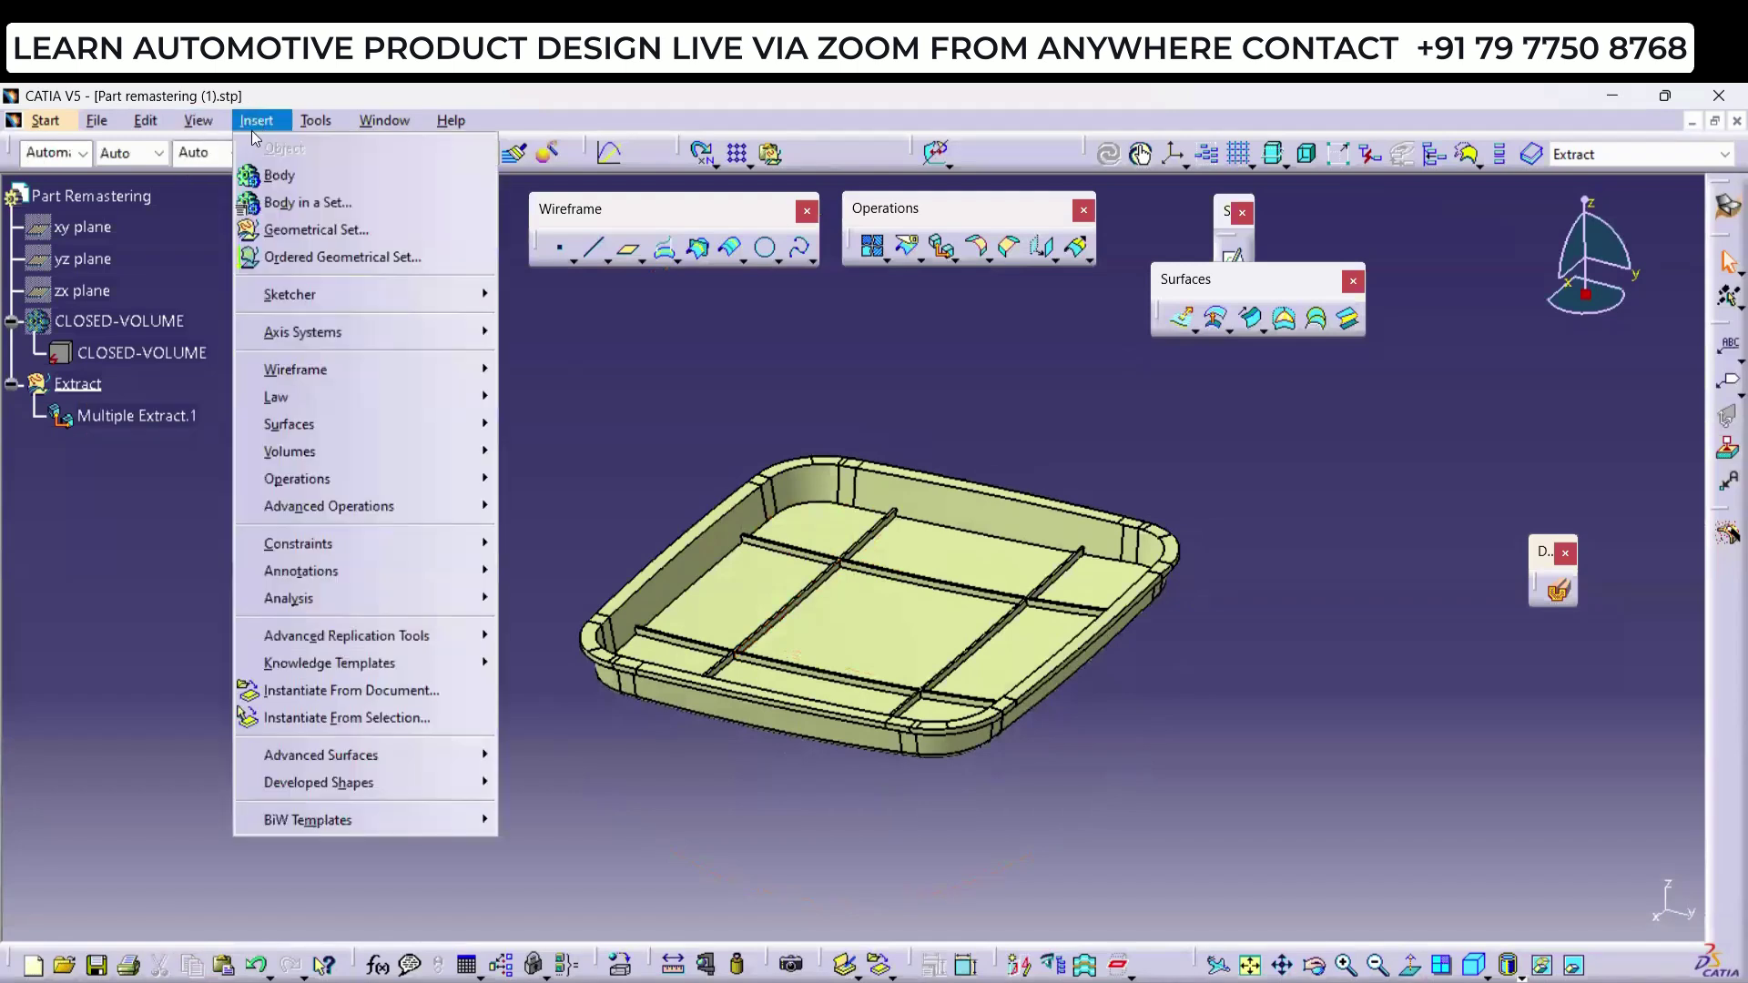
left_click(286, 231)
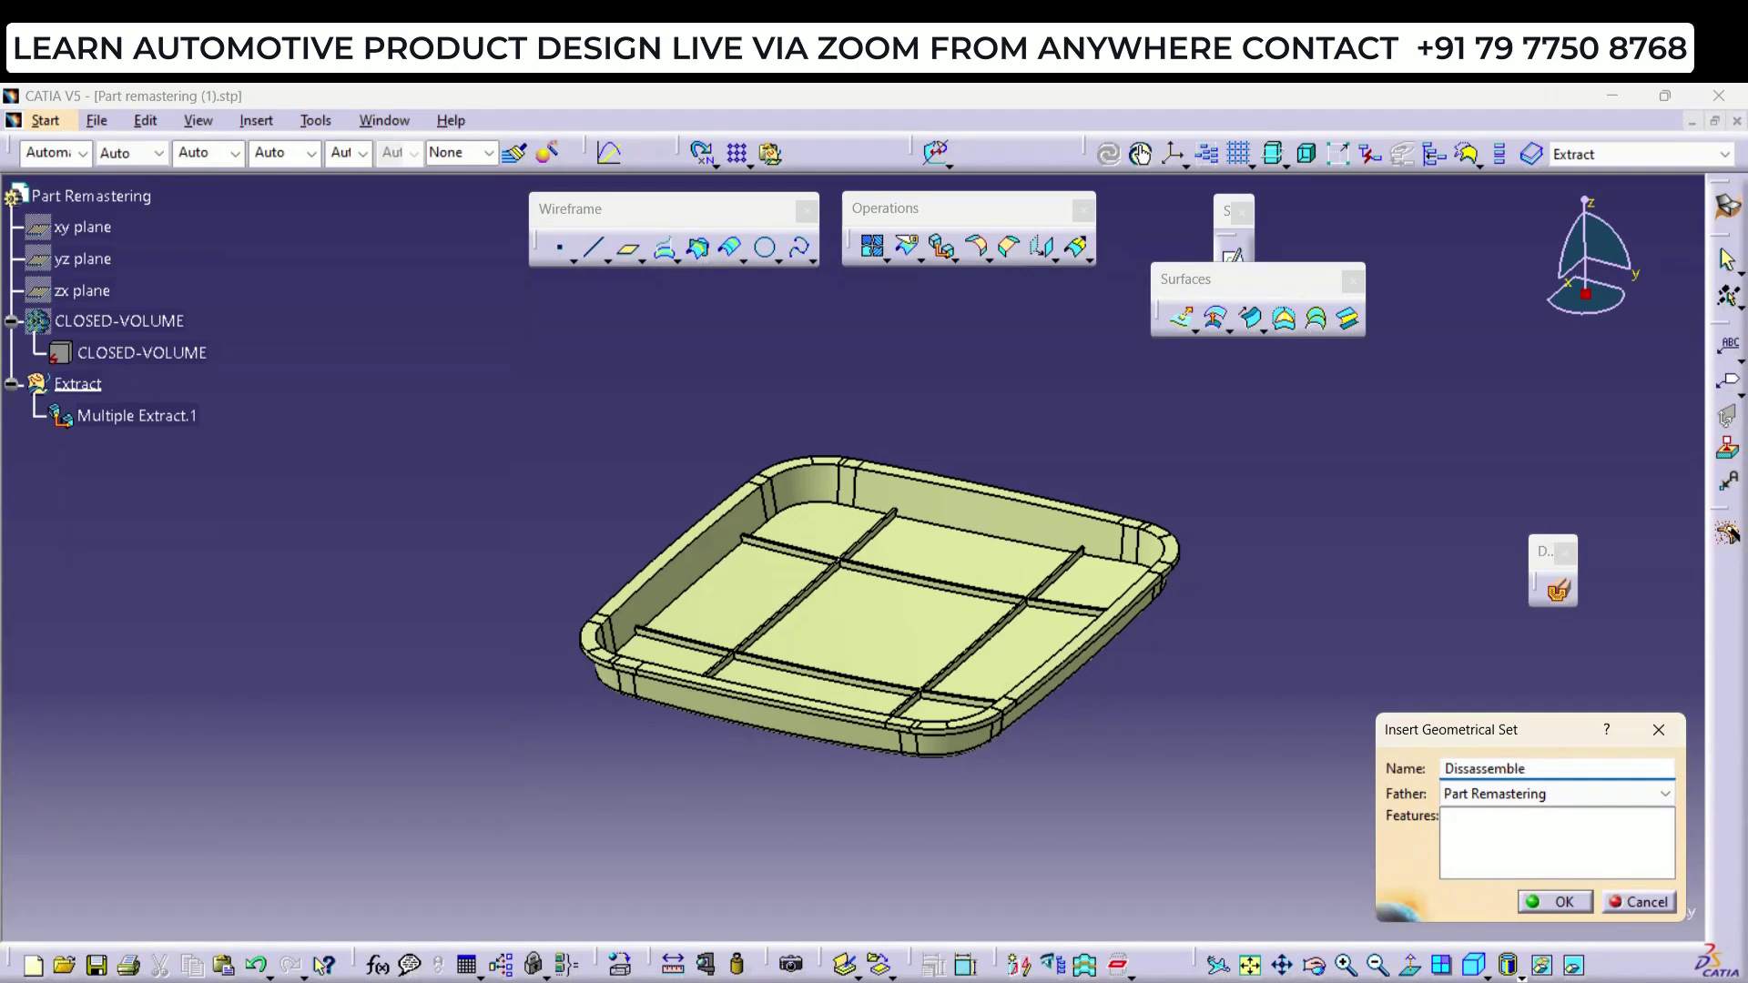
key("Return")
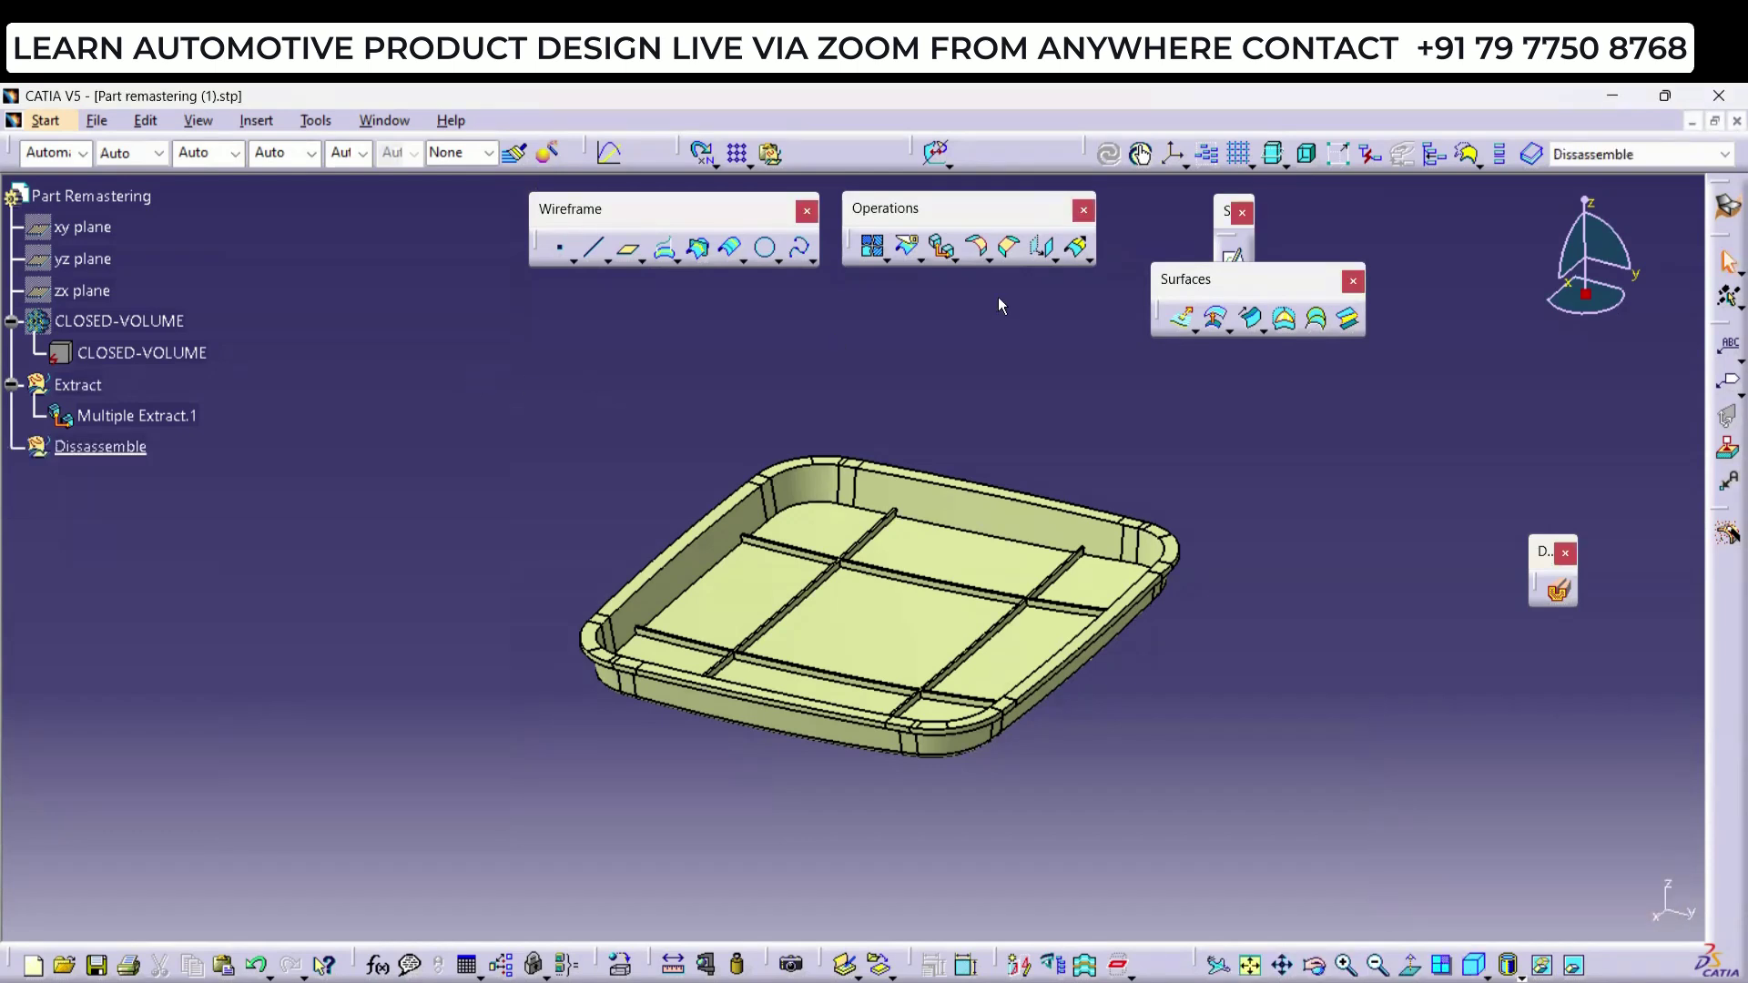
Step: Disassemble the extracted tray surface into separate surfaces using the All Cells mode
left_click(890, 263)
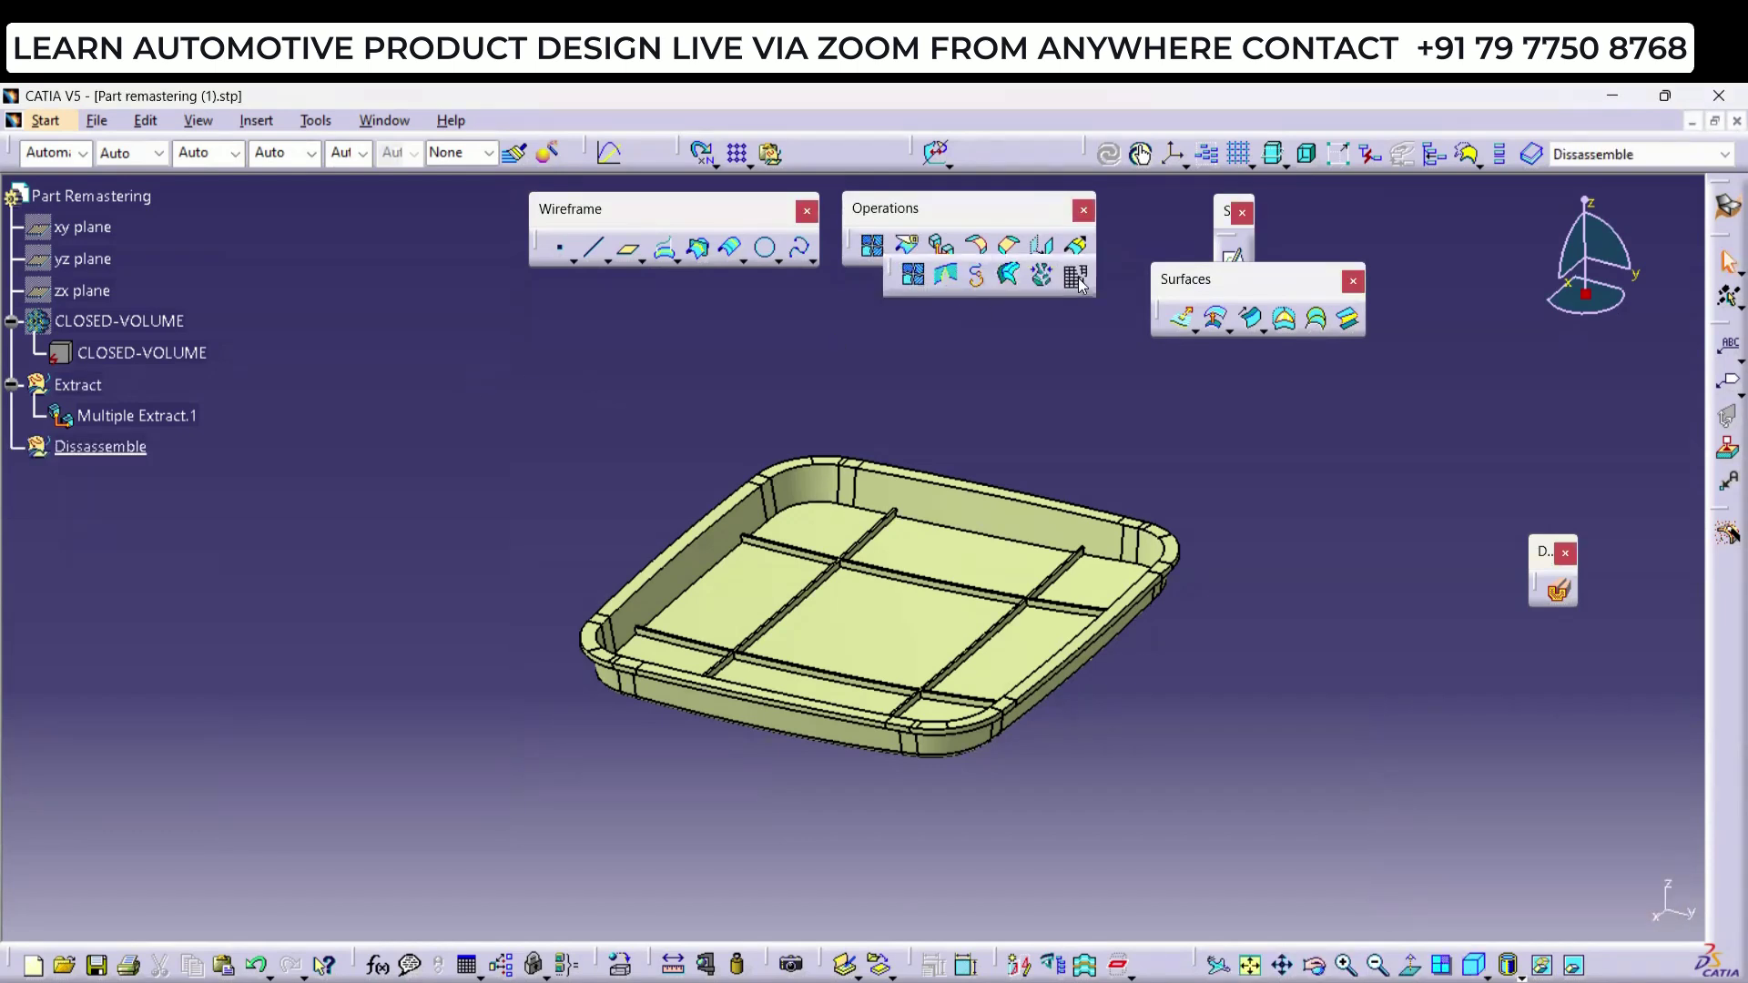
middle_click_drag(1042, 765, 940, 745)
left_click(859, 512)
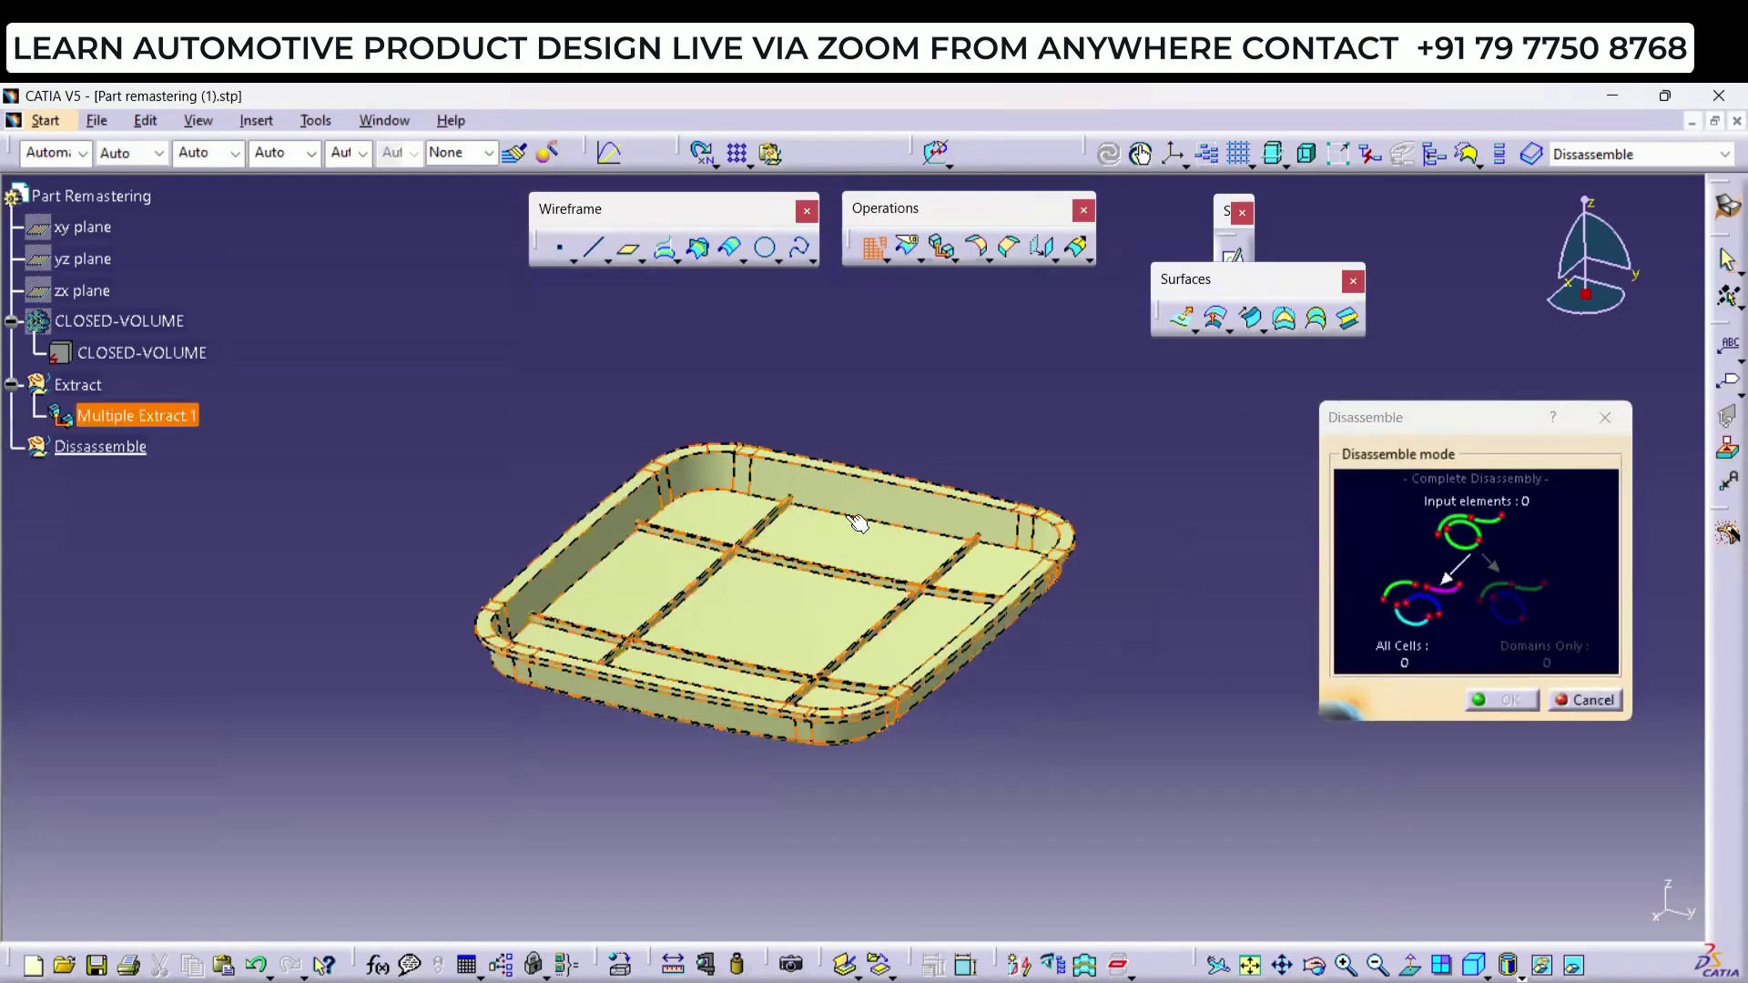
left_click(1502, 699)
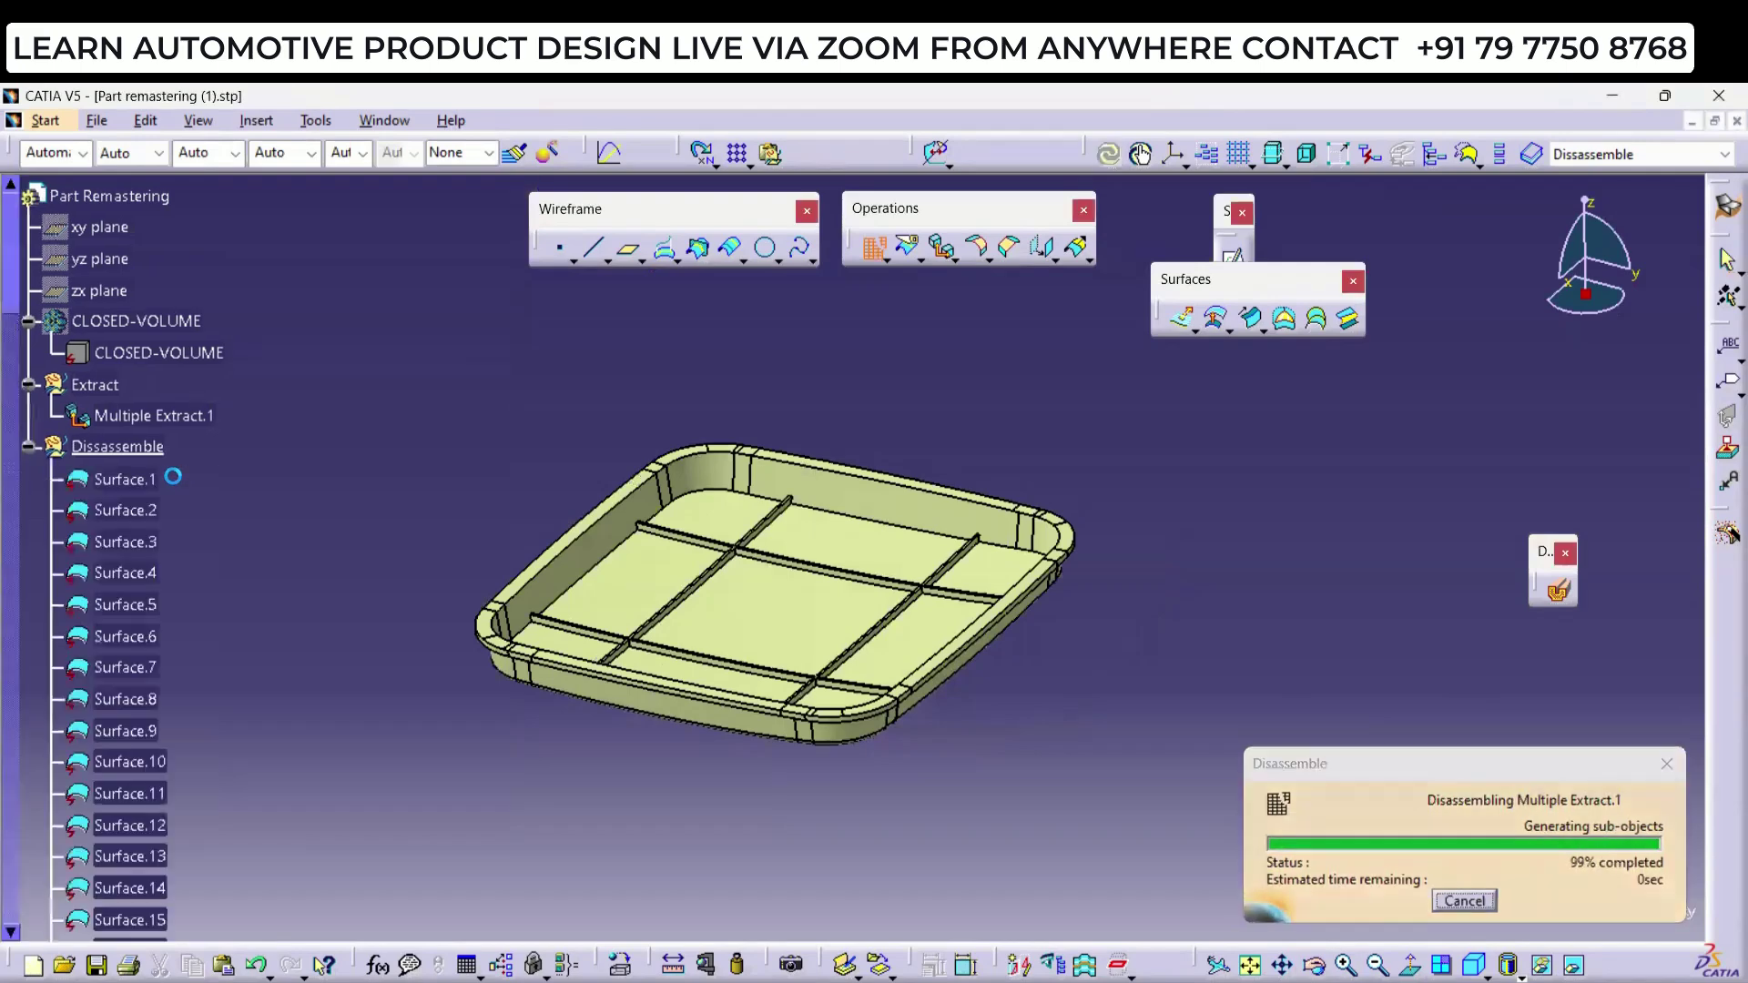
Step: Hide the Extract geometrical set so only the disassembled tray surfaces remain in view
right_click(99, 385)
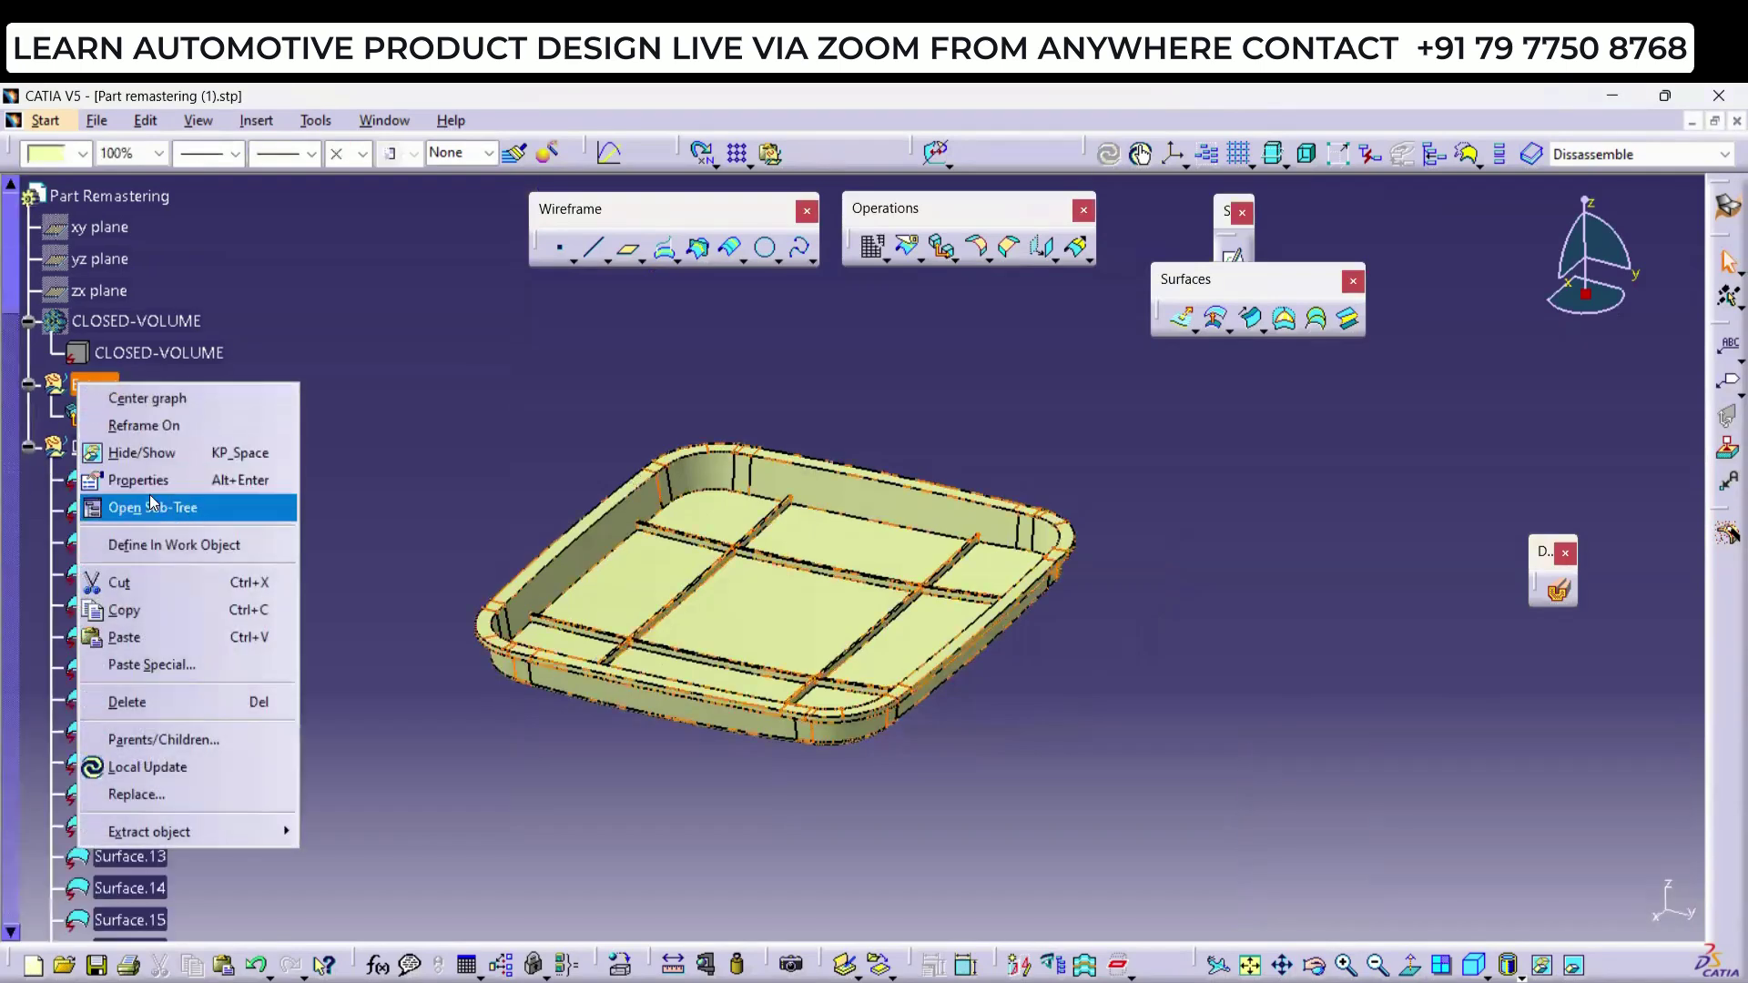
left_click(141, 452)
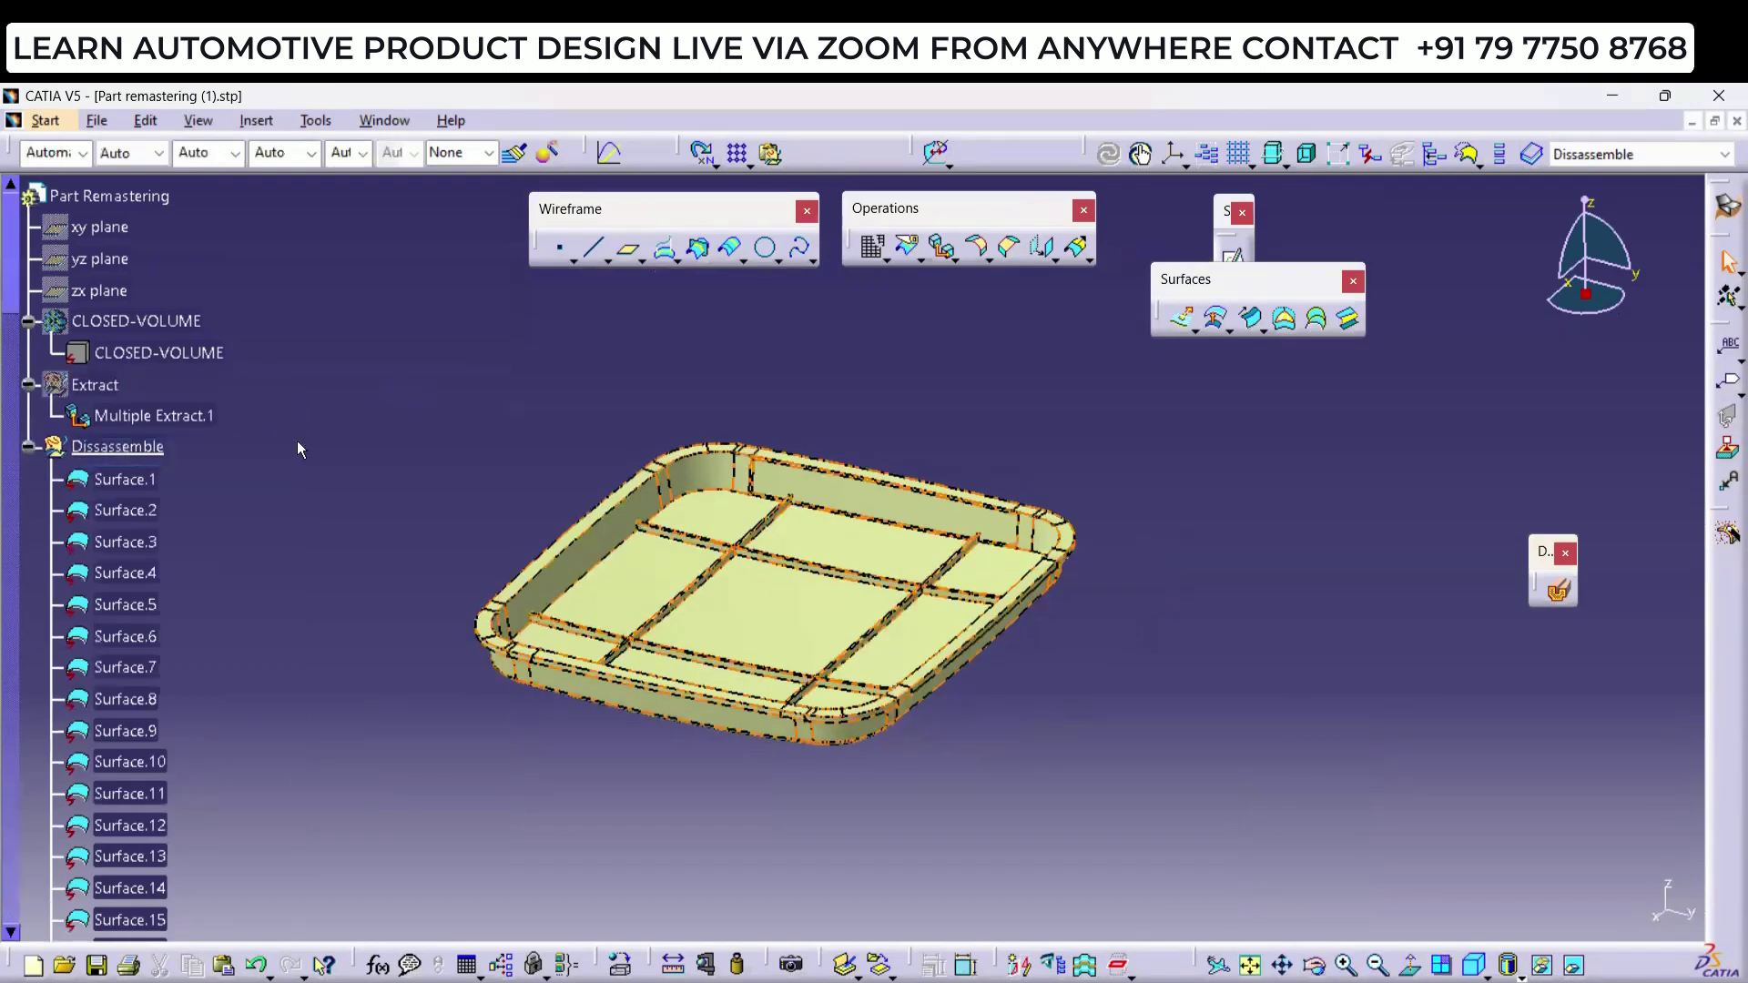
middle_click_drag(953, 645, 1248, 675)
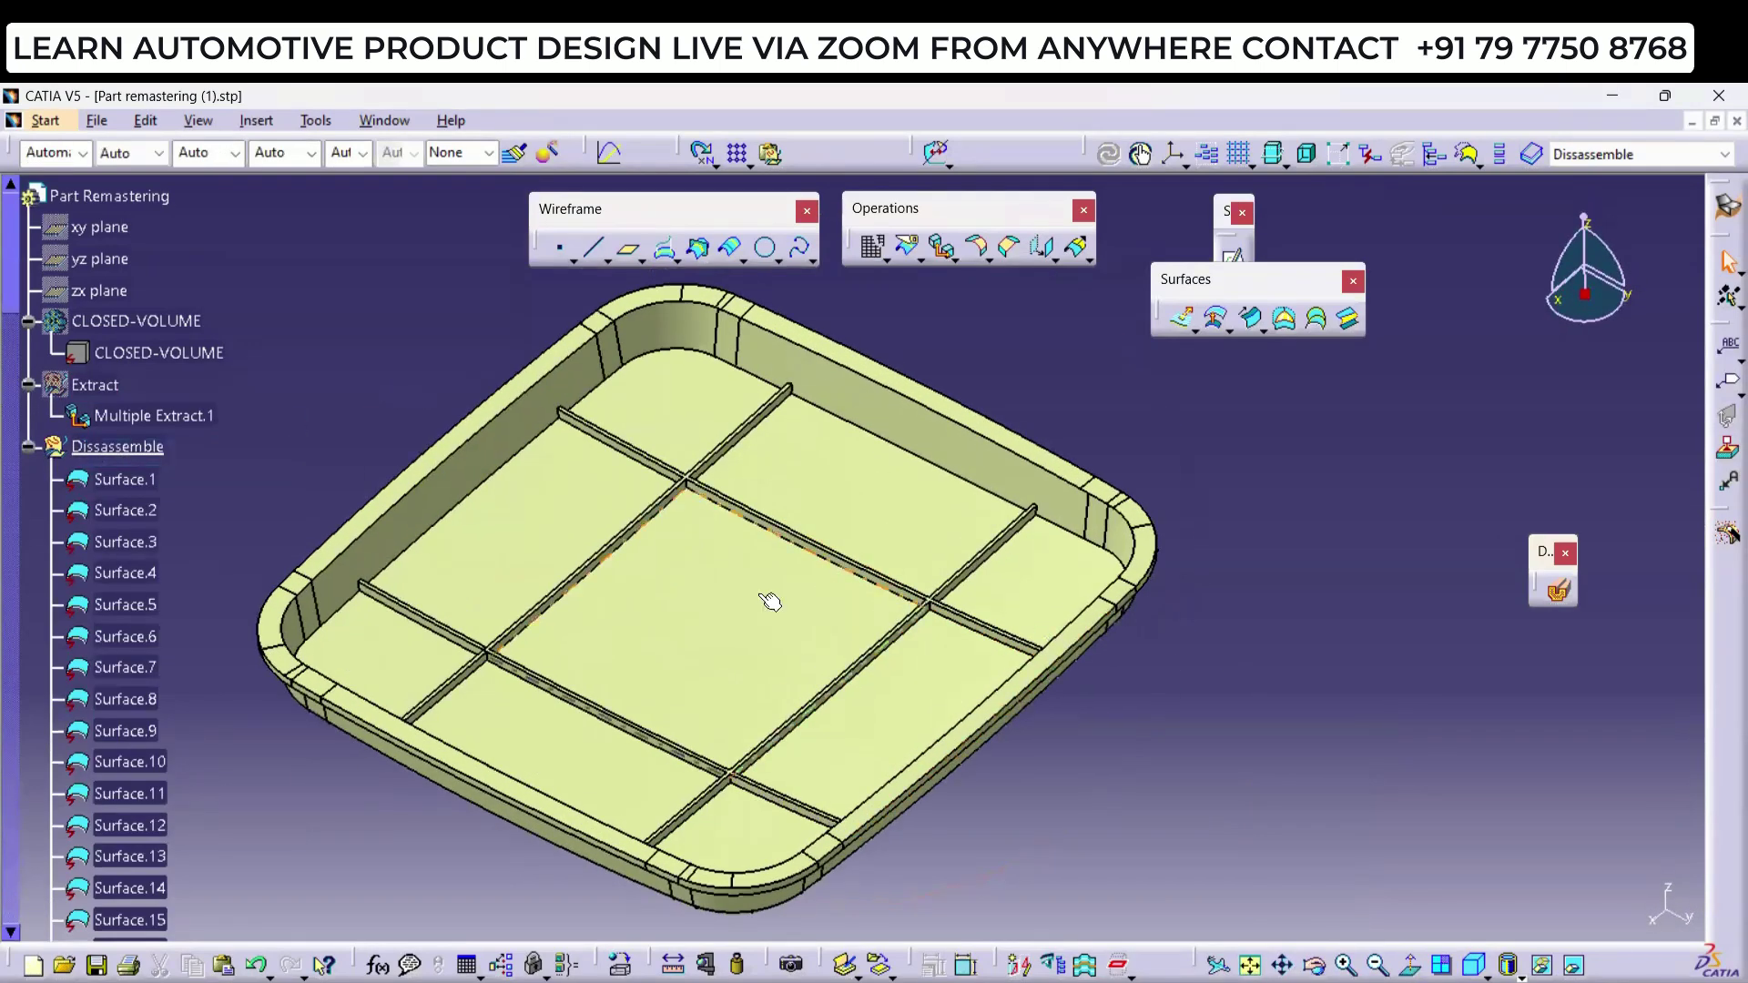
Step: Examine the individual faces of the disassembled tray, including the floor and ribs, and check the surface list through to Surface.138
mouse_move(768, 600)
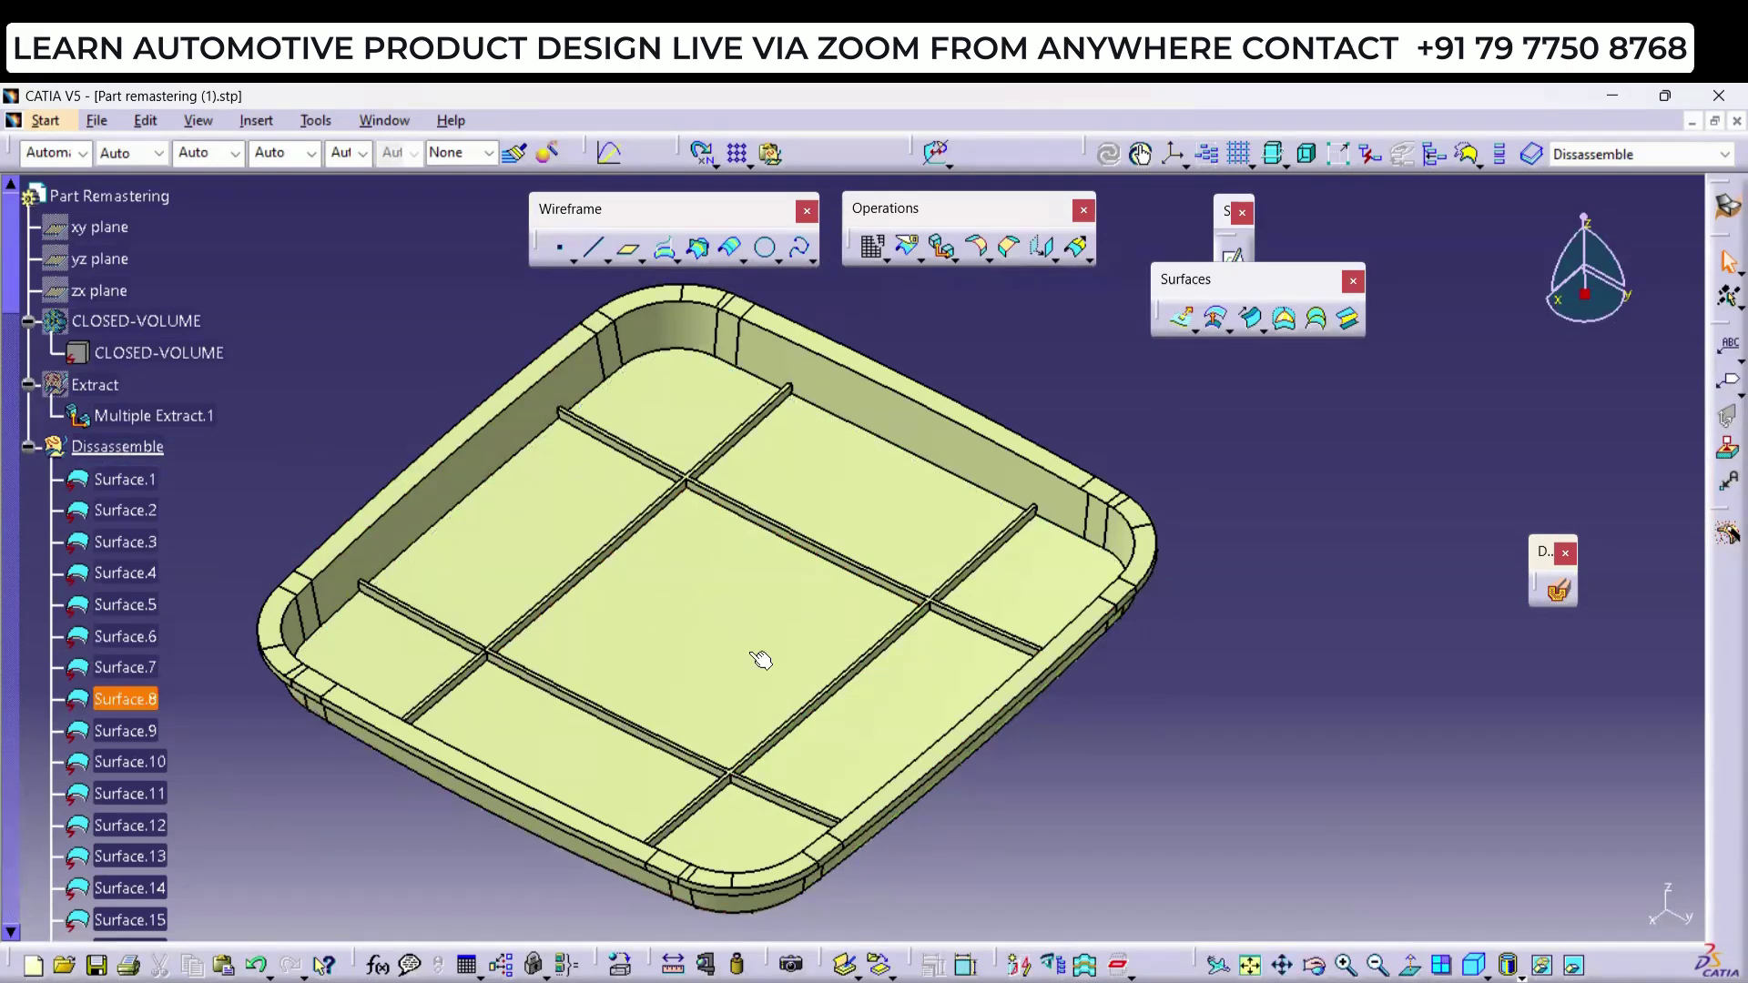
middle_click_drag(760, 660, 839, 557)
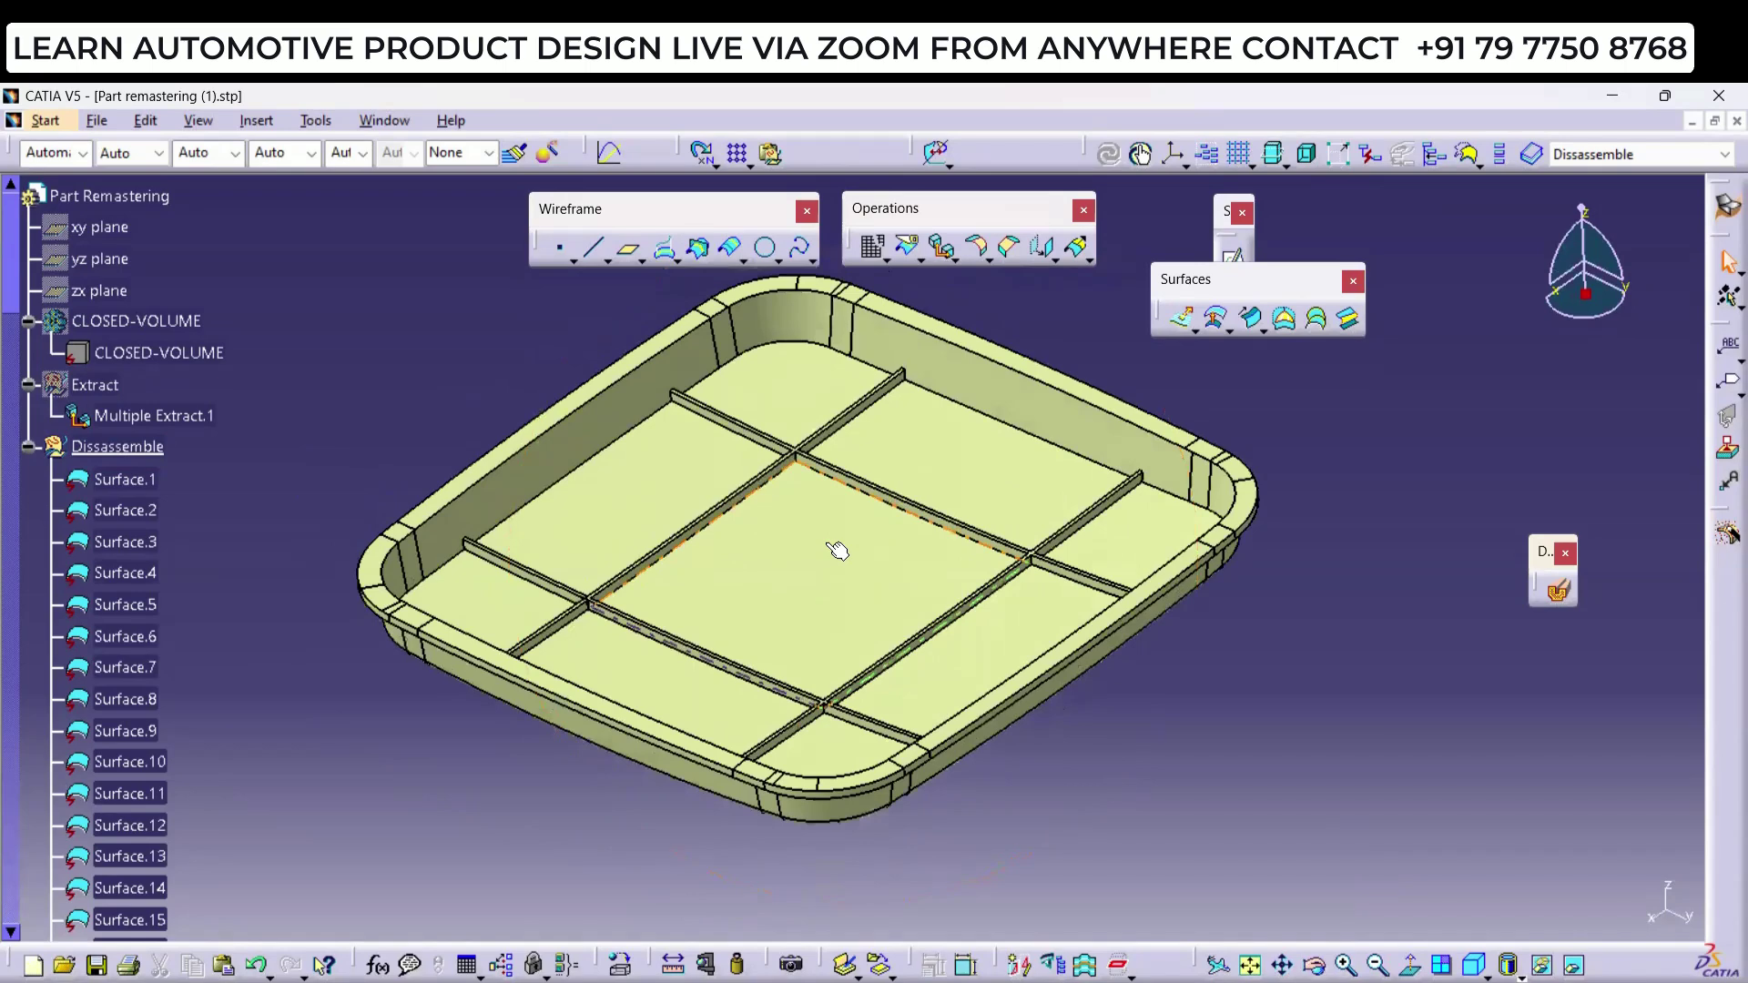
mouse_move(833, 547)
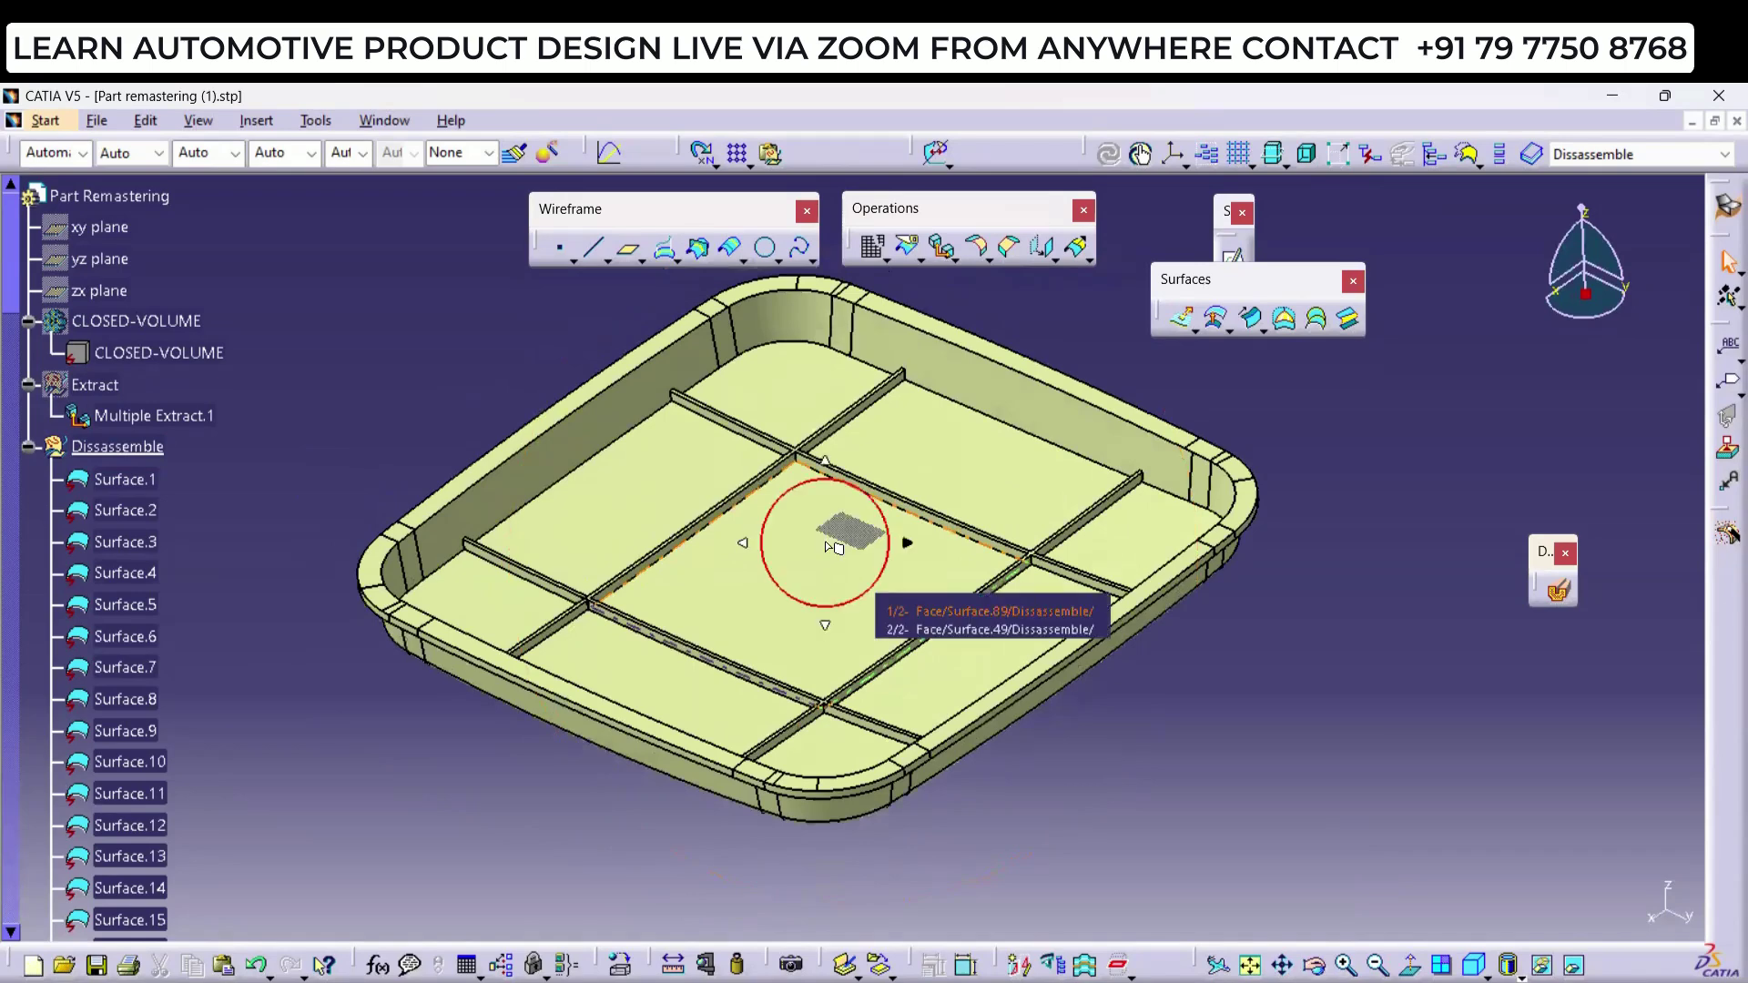
left_click(929, 636)
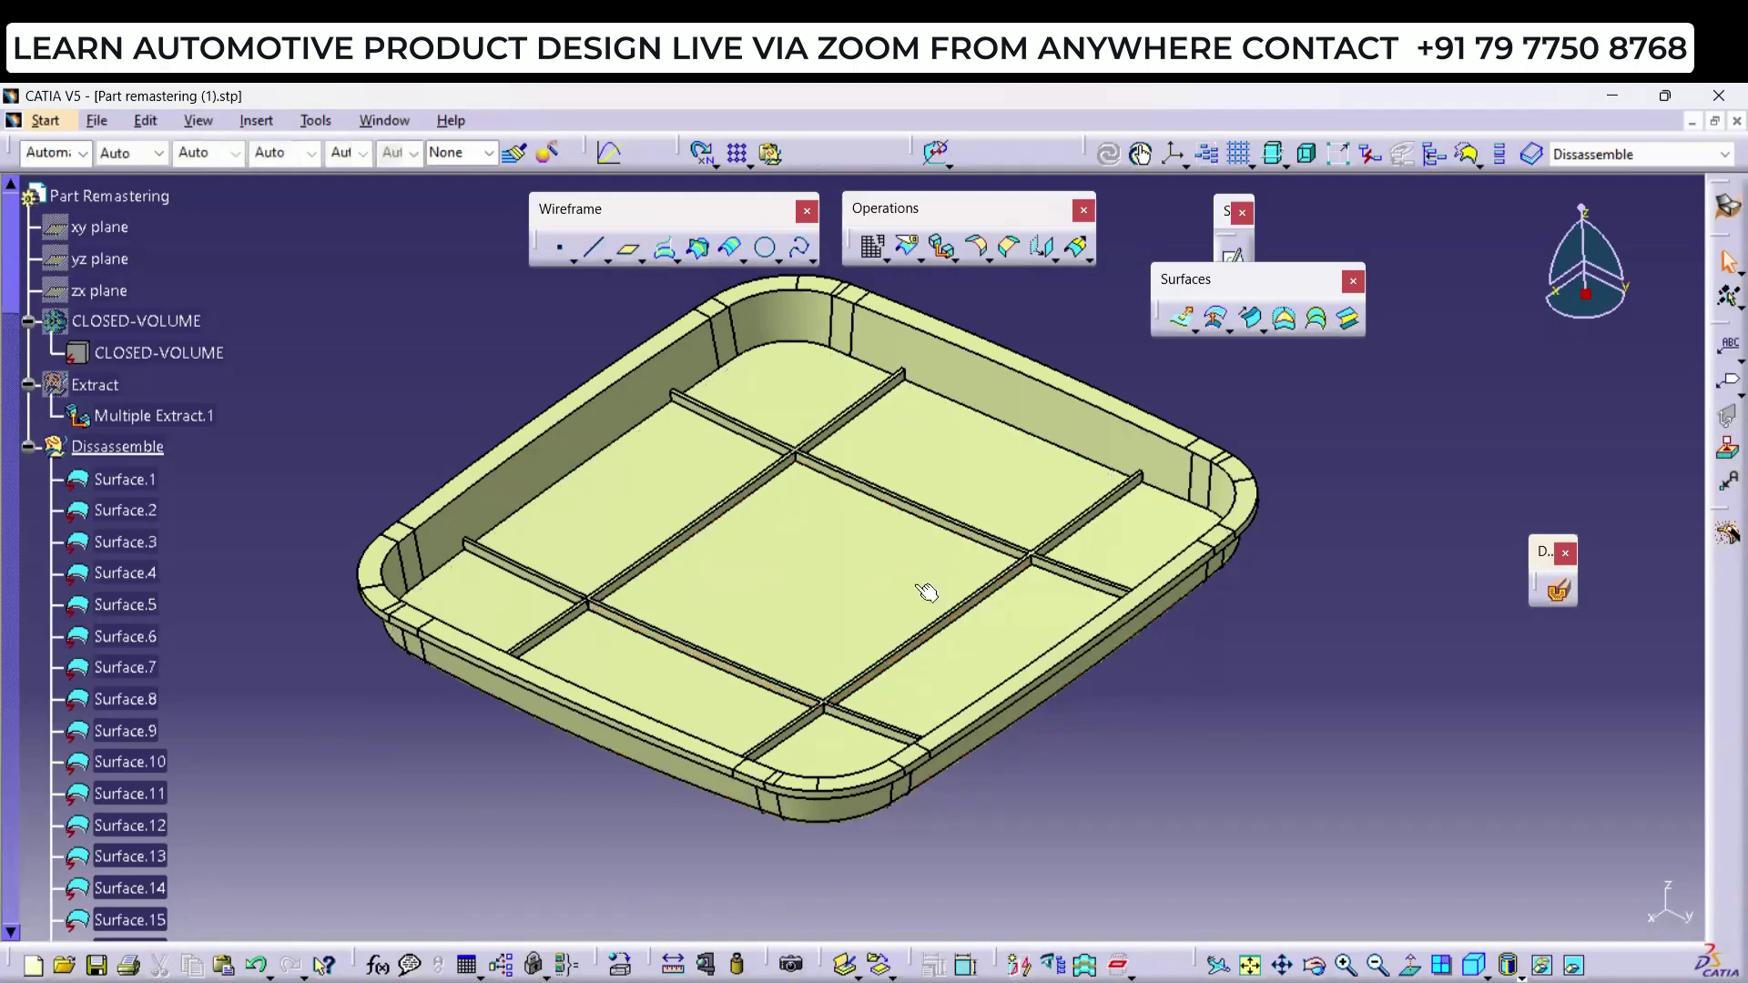
middle_click_drag(943, 620, 692, 683)
left_click(860, 566)
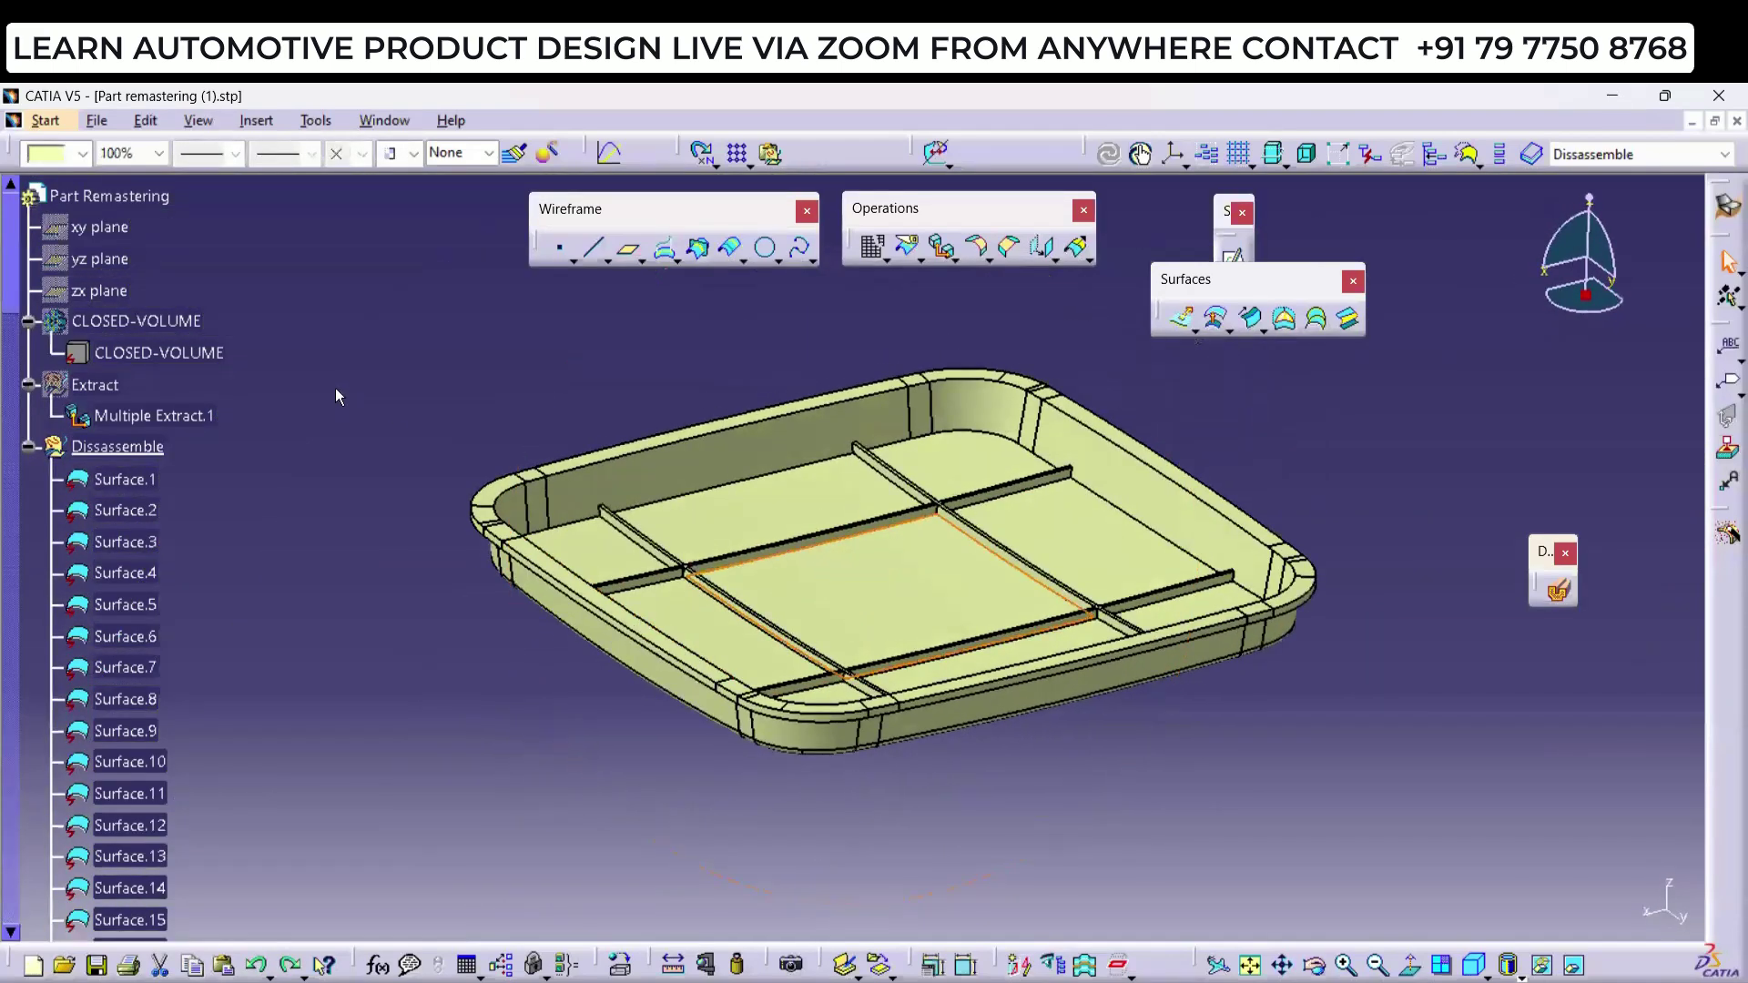
left_click(102, 482)
middle_click_drag(809, 654, 715, 592)
left_click(343, 347)
middle_click_drag(960, 783, 776, 665)
middle_click_drag(877, 565, 907, 556)
left_click(832, 625)
middle_click_drag(711, 636, 711, 636)
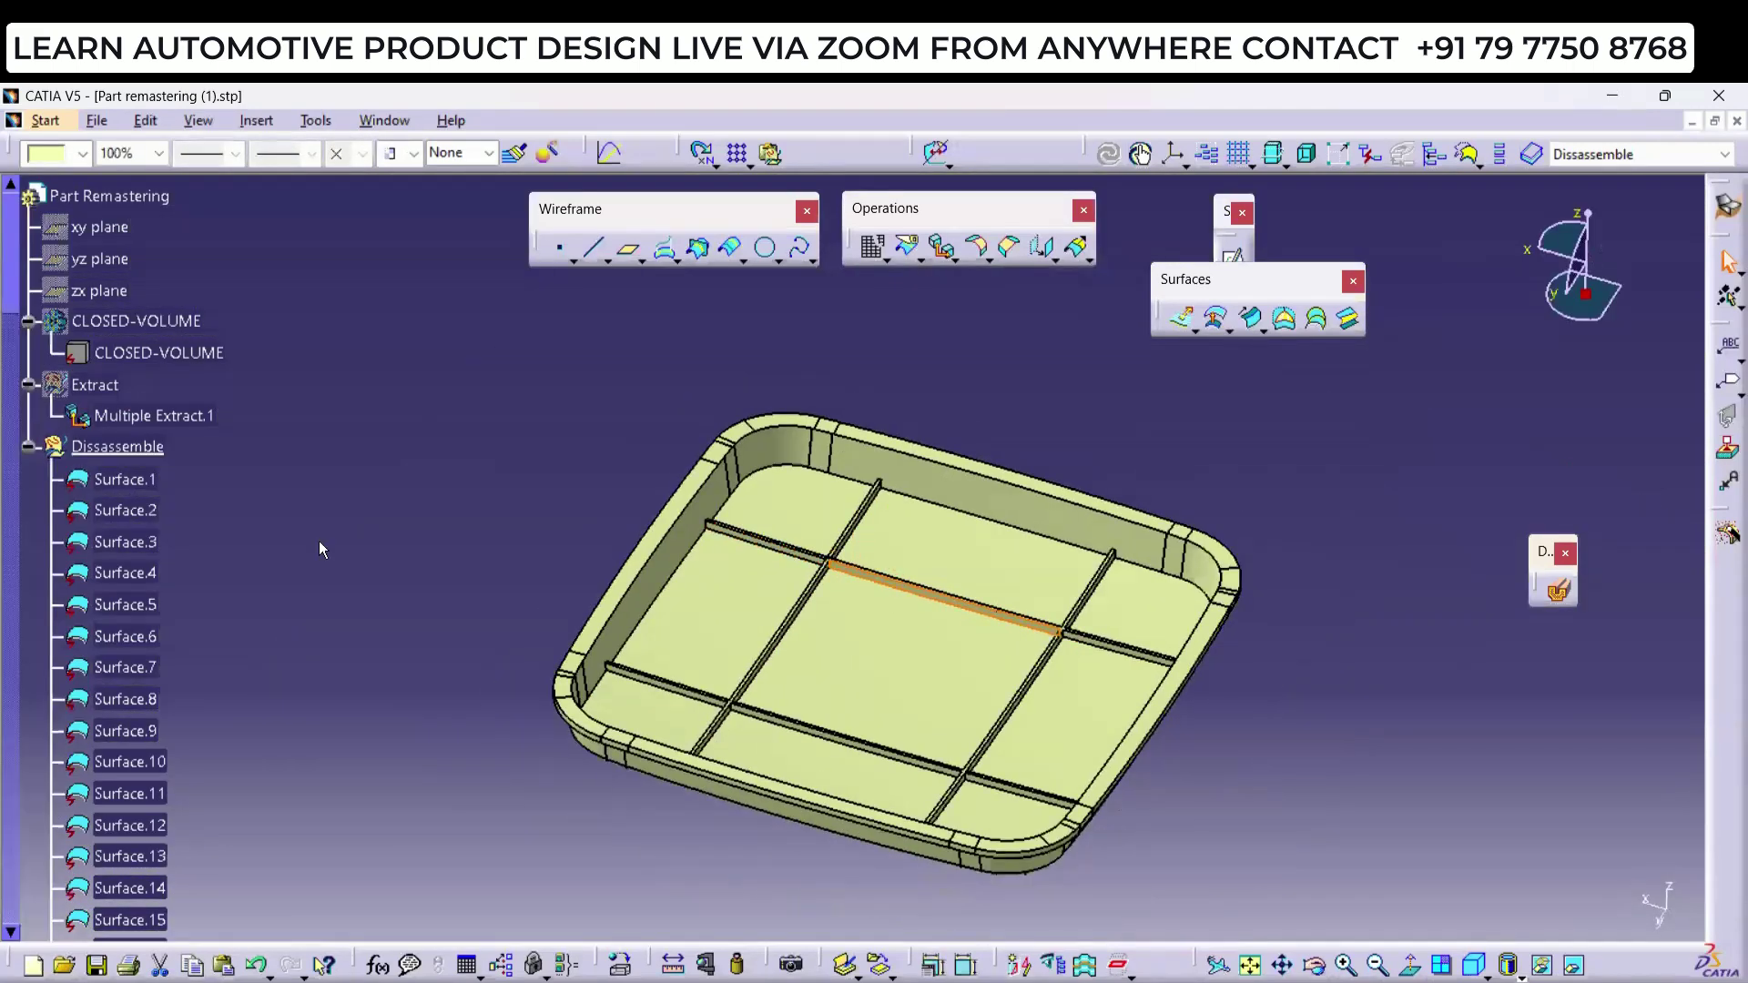
left_click(9, 890)
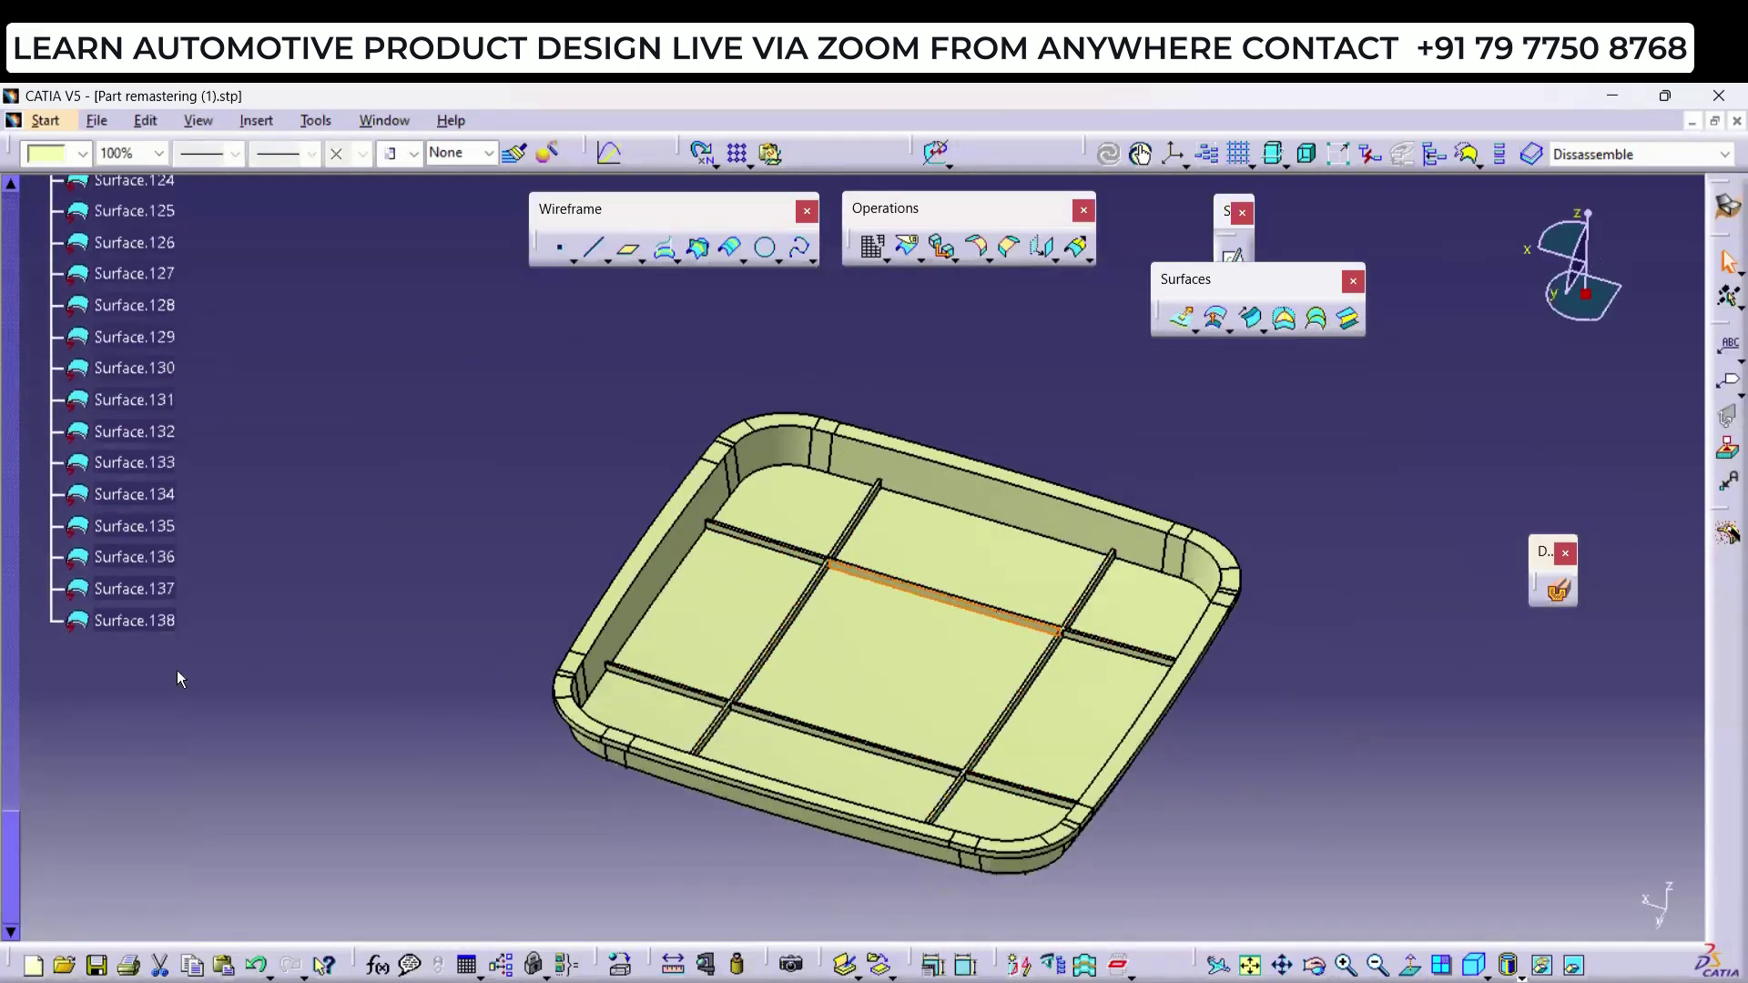
left_click(134, 620)
left_click(319, 577)
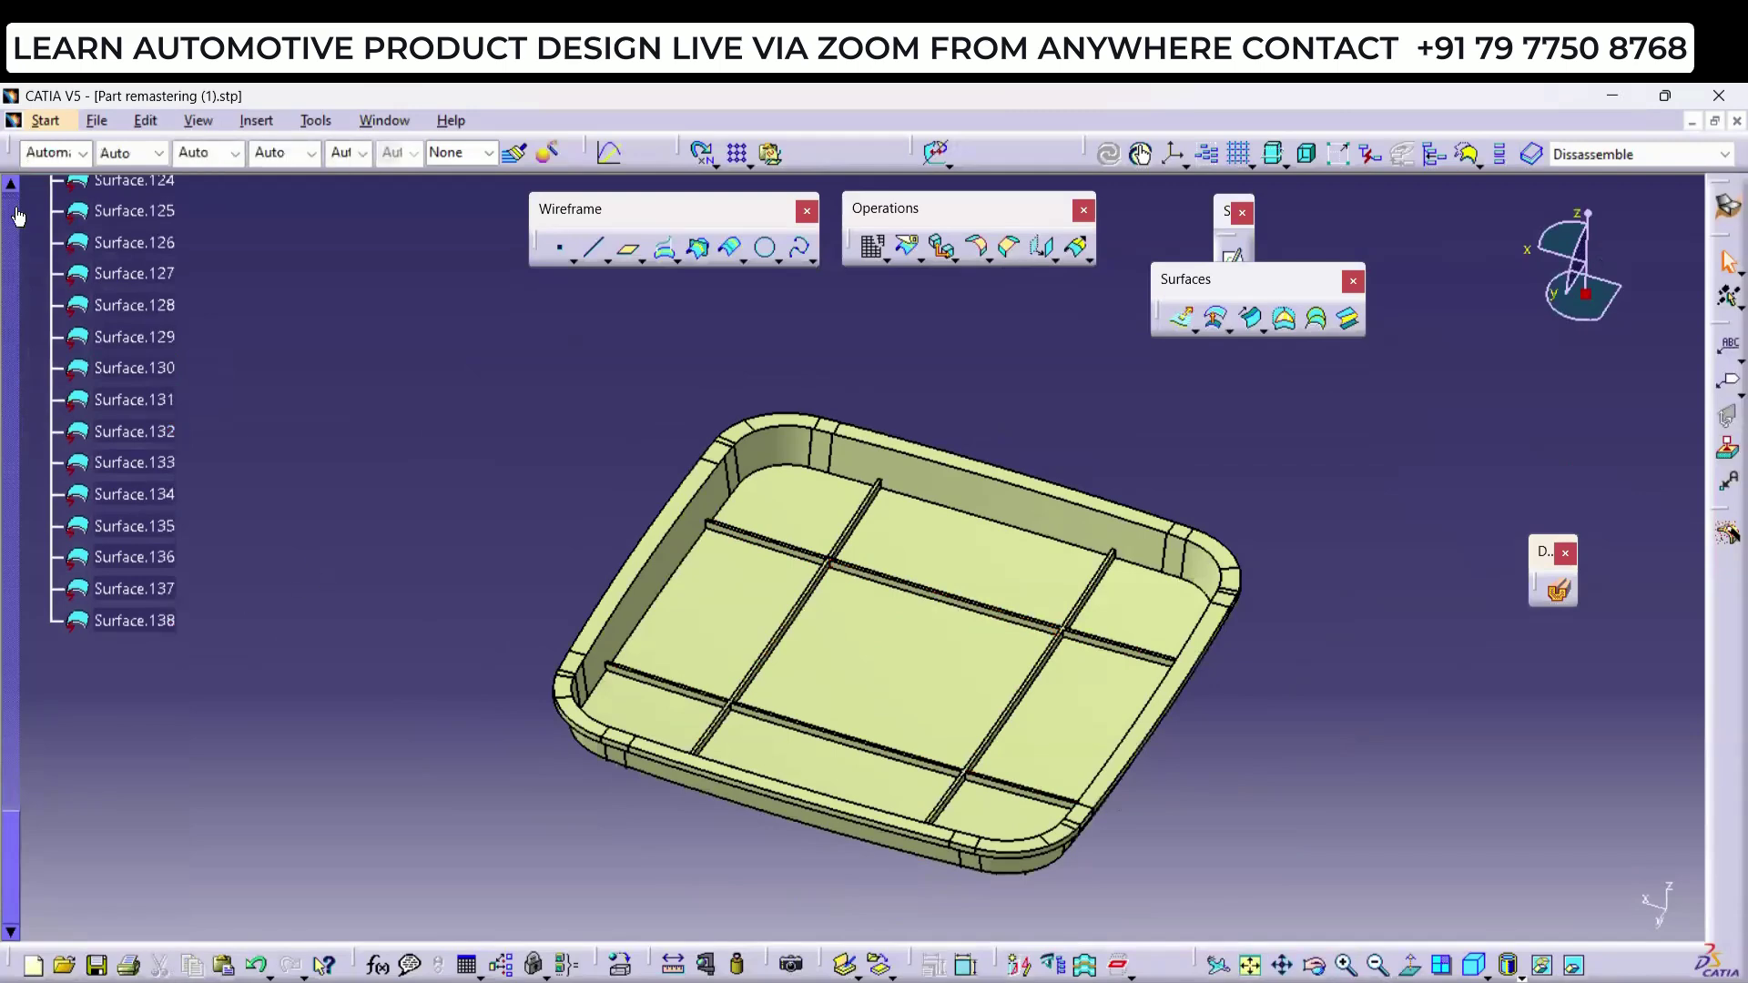
Step: Hide Multiple Extract.1 in the Extract set
left_click(14, 210)
left_click(145, 416)
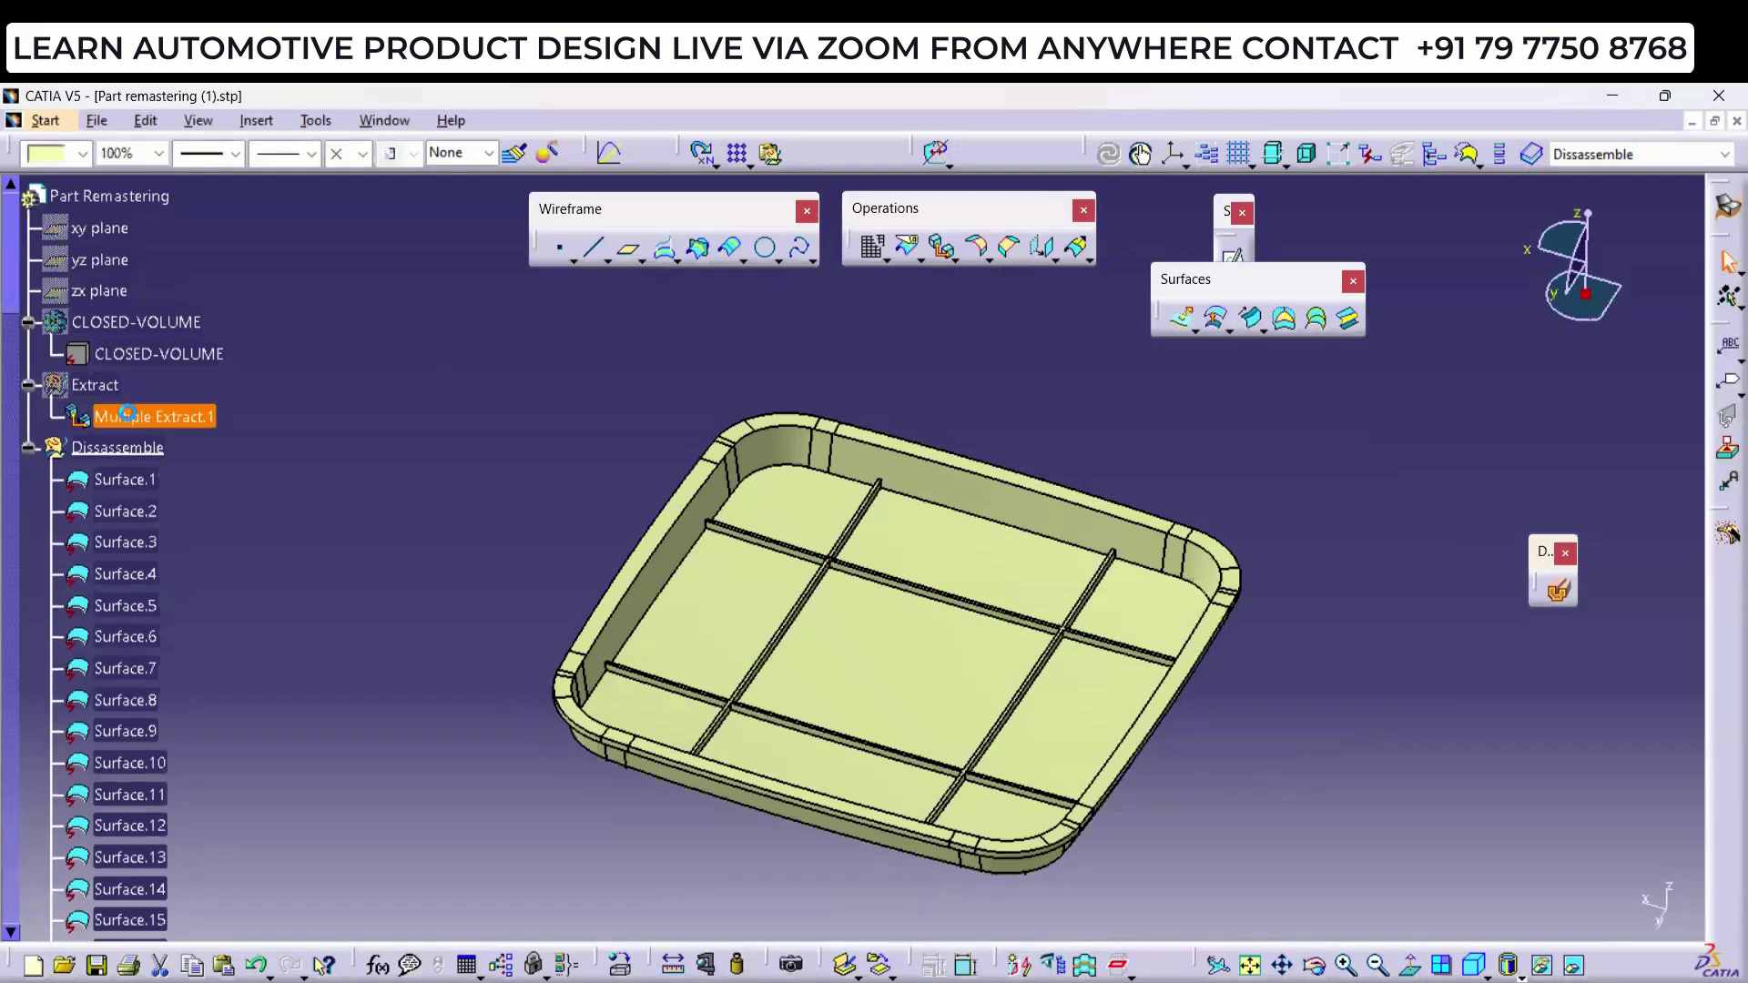
left_click(268, 449)
Step: Hide Surface.1 through Surface.138 together and undo the hiding
left_click(128, 480)
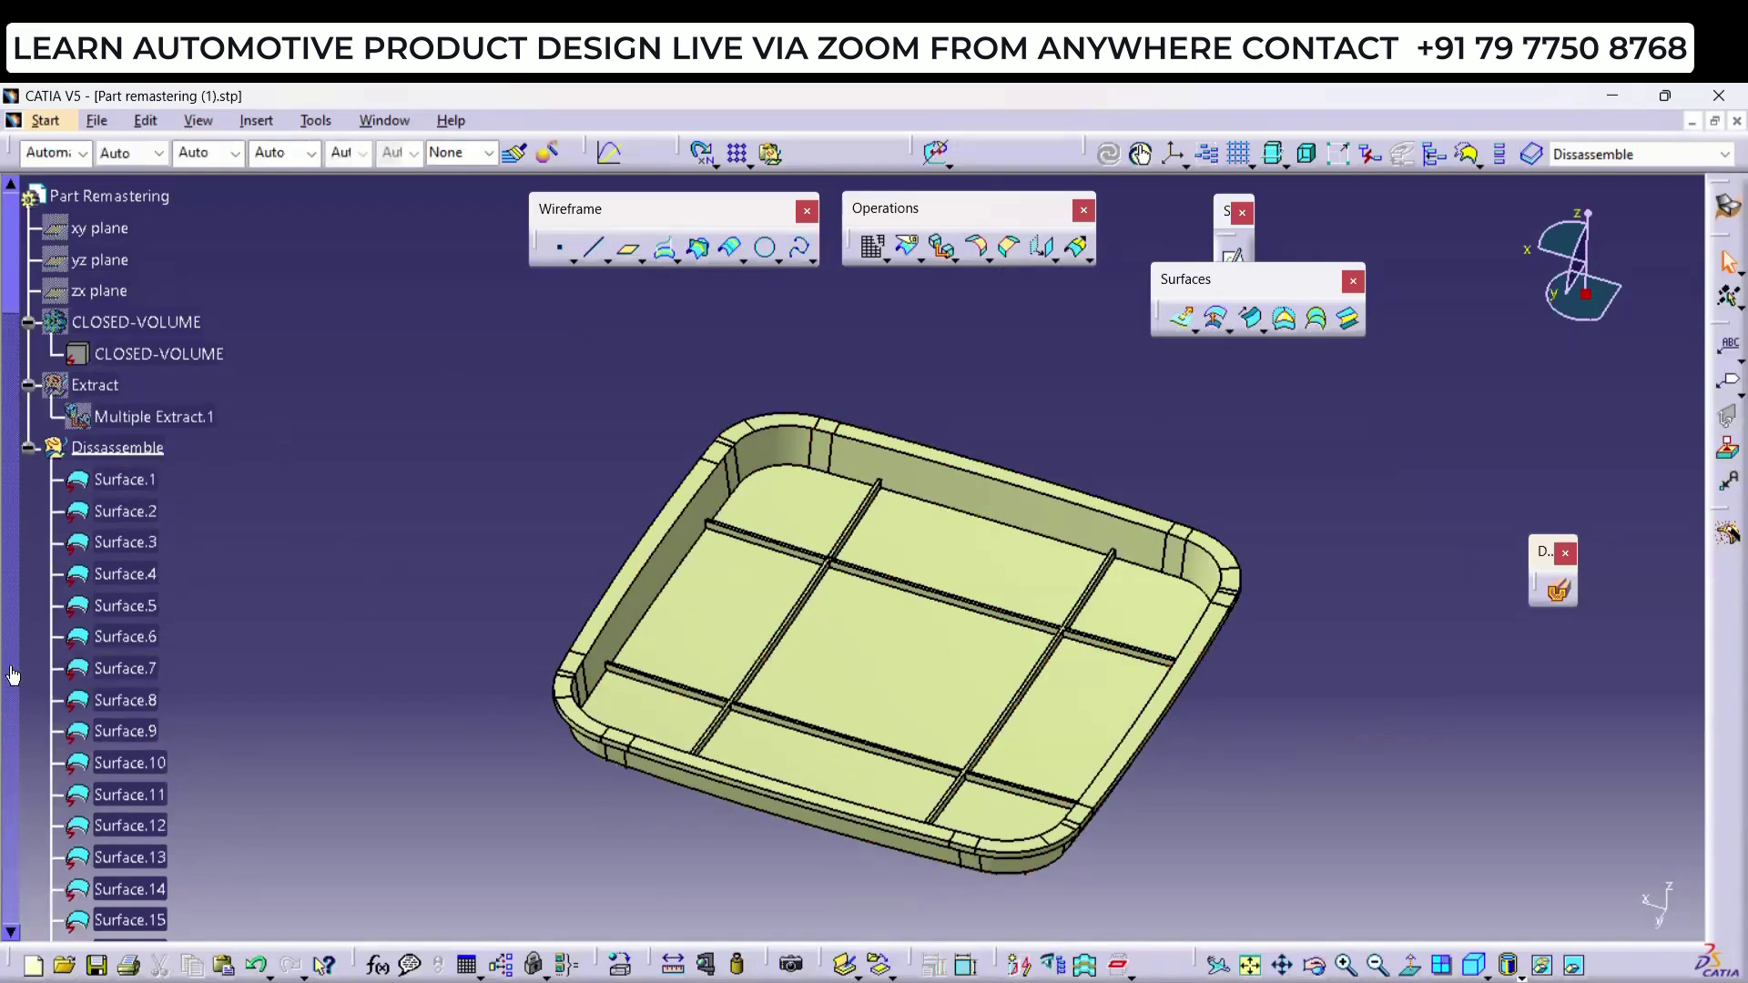
left_click(13, 915)
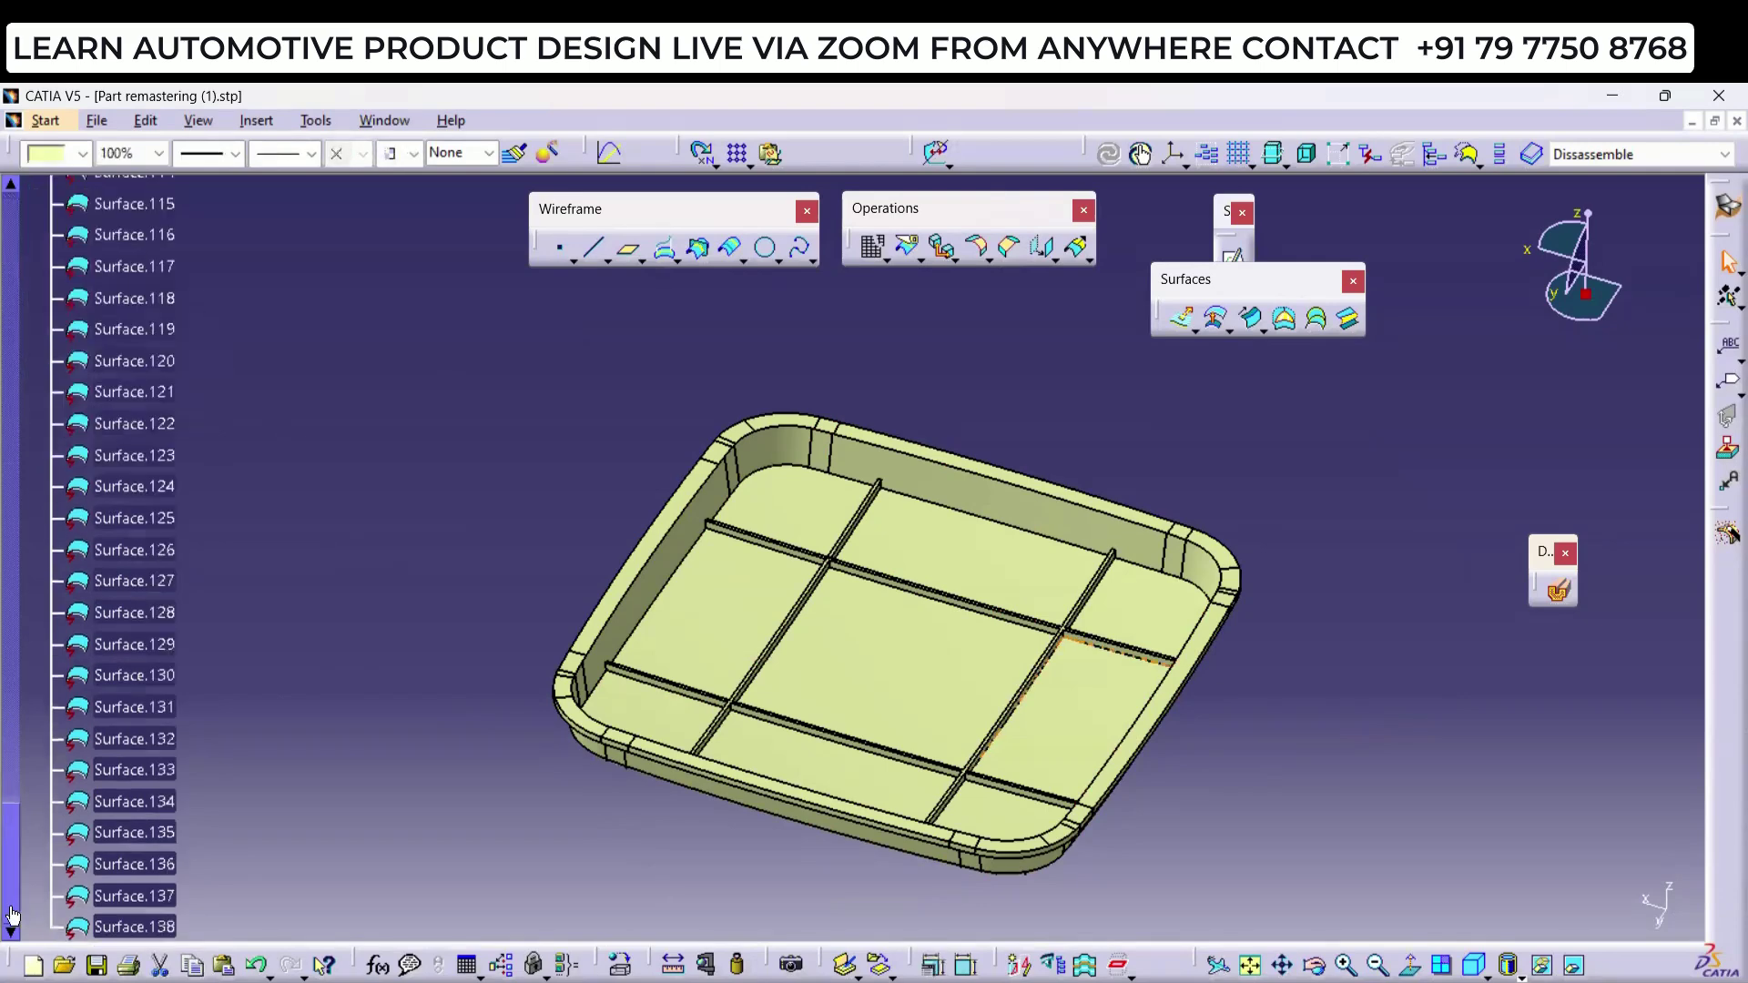
left_click(175, 927, "shift")
key("space")
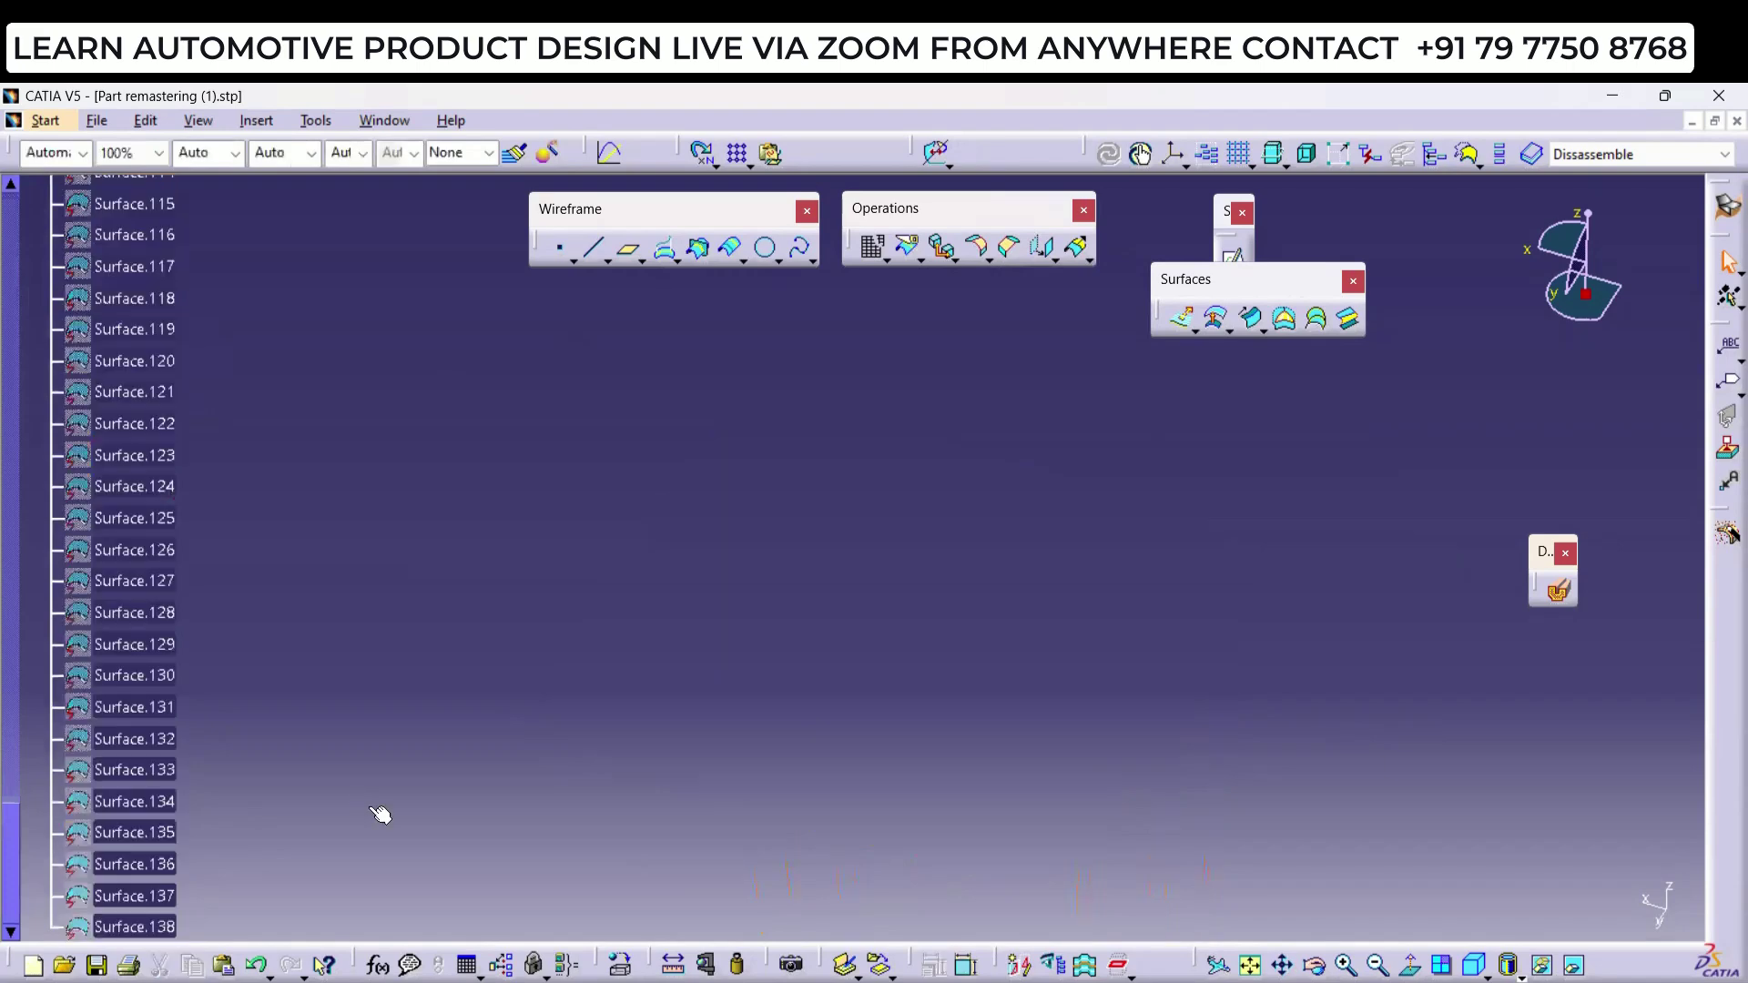
key("ctrl+z")
left_click(371, 500)
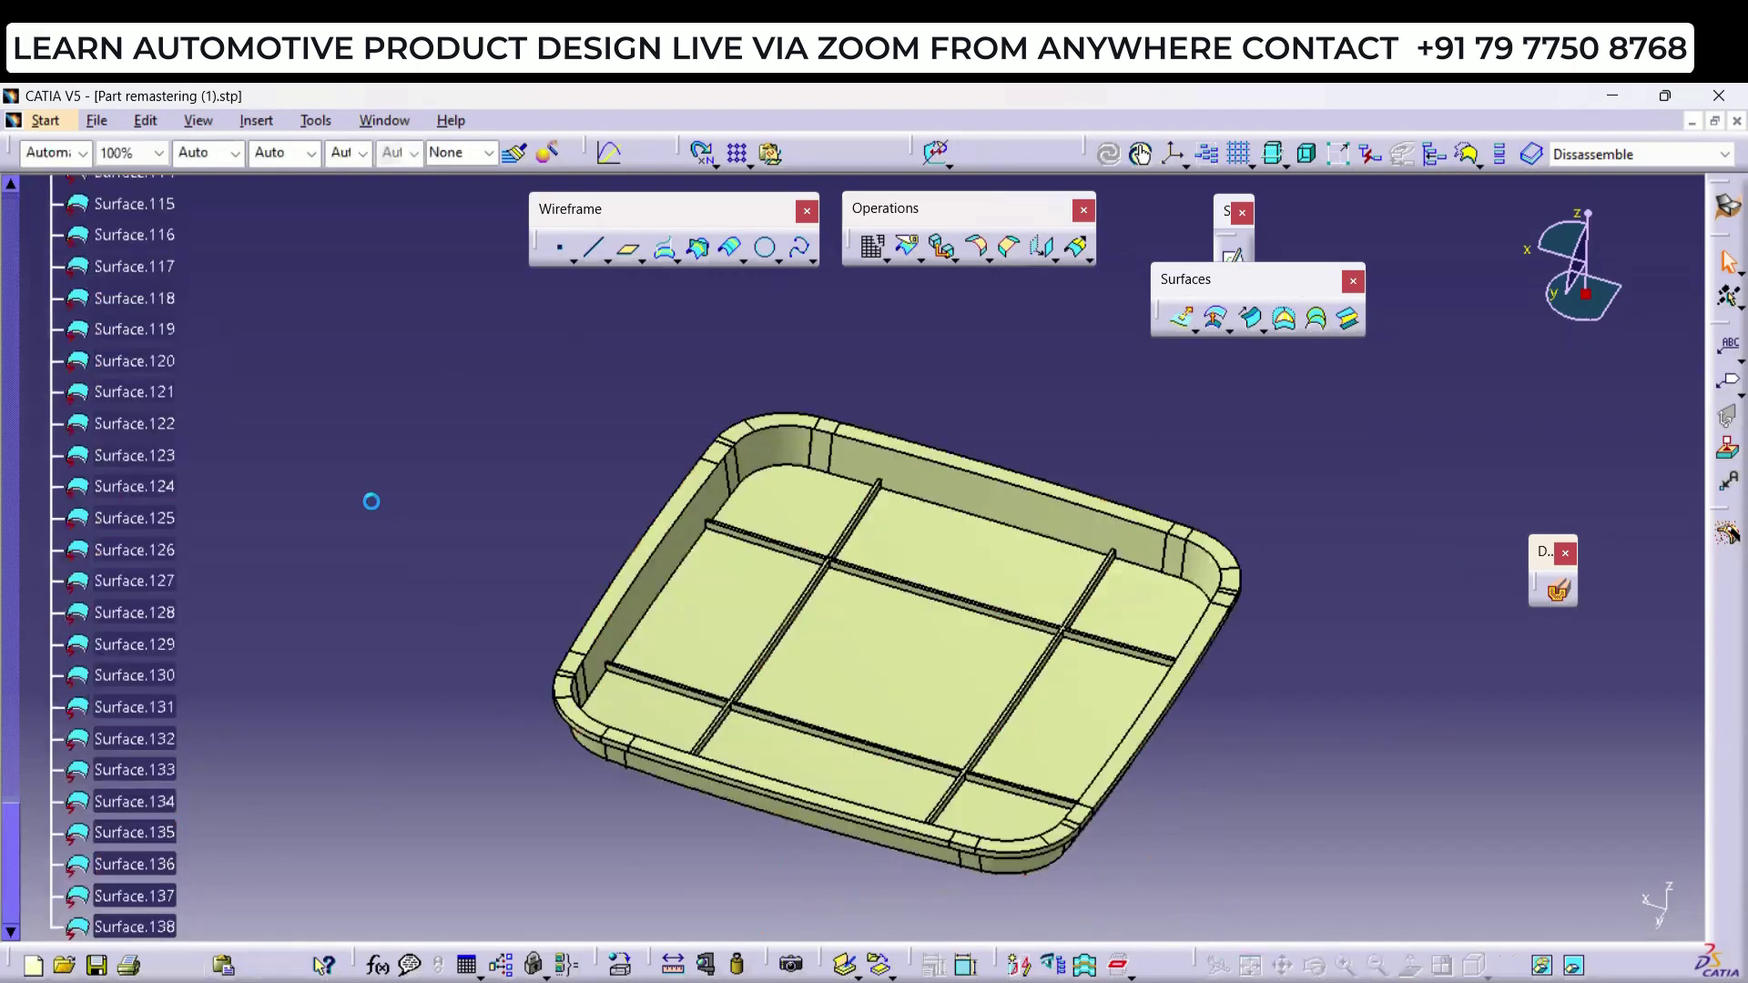
Step: Hide the side walls of one rib segment at a rib crossing and the top face shared by the ribs
left_click(11, 216)
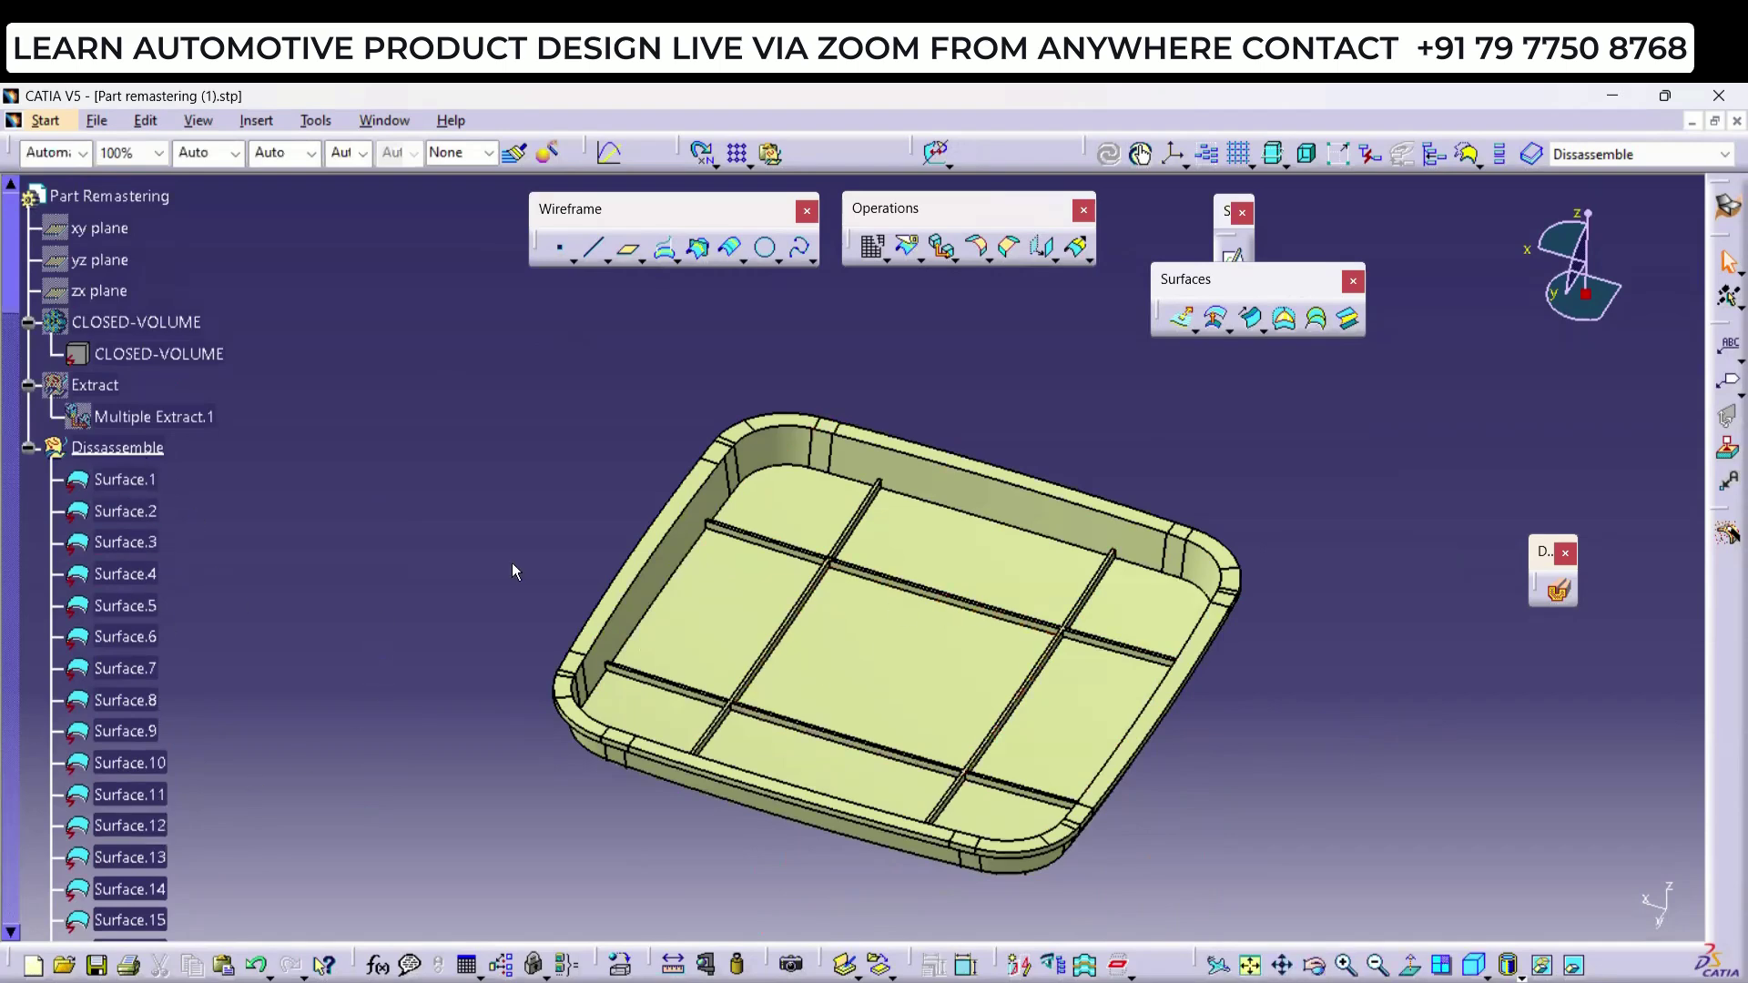
mouse_move(912, 715)
middle_mouse_down()
mouse_move(948, 543)
mouse_move(645, 475)
mouse_move(650, 609)
mouse_move(891, 520)
mouse_move(897, 631)
mouse_move(731, 553)
mouse_move(812, 668)
mouse_move(702, 597)
mouse_move(819, 637)
mouse_move(838, 599)
mouse_move(824, 619)
middle_mouse_up()
left_click(767, 696)
key("space")
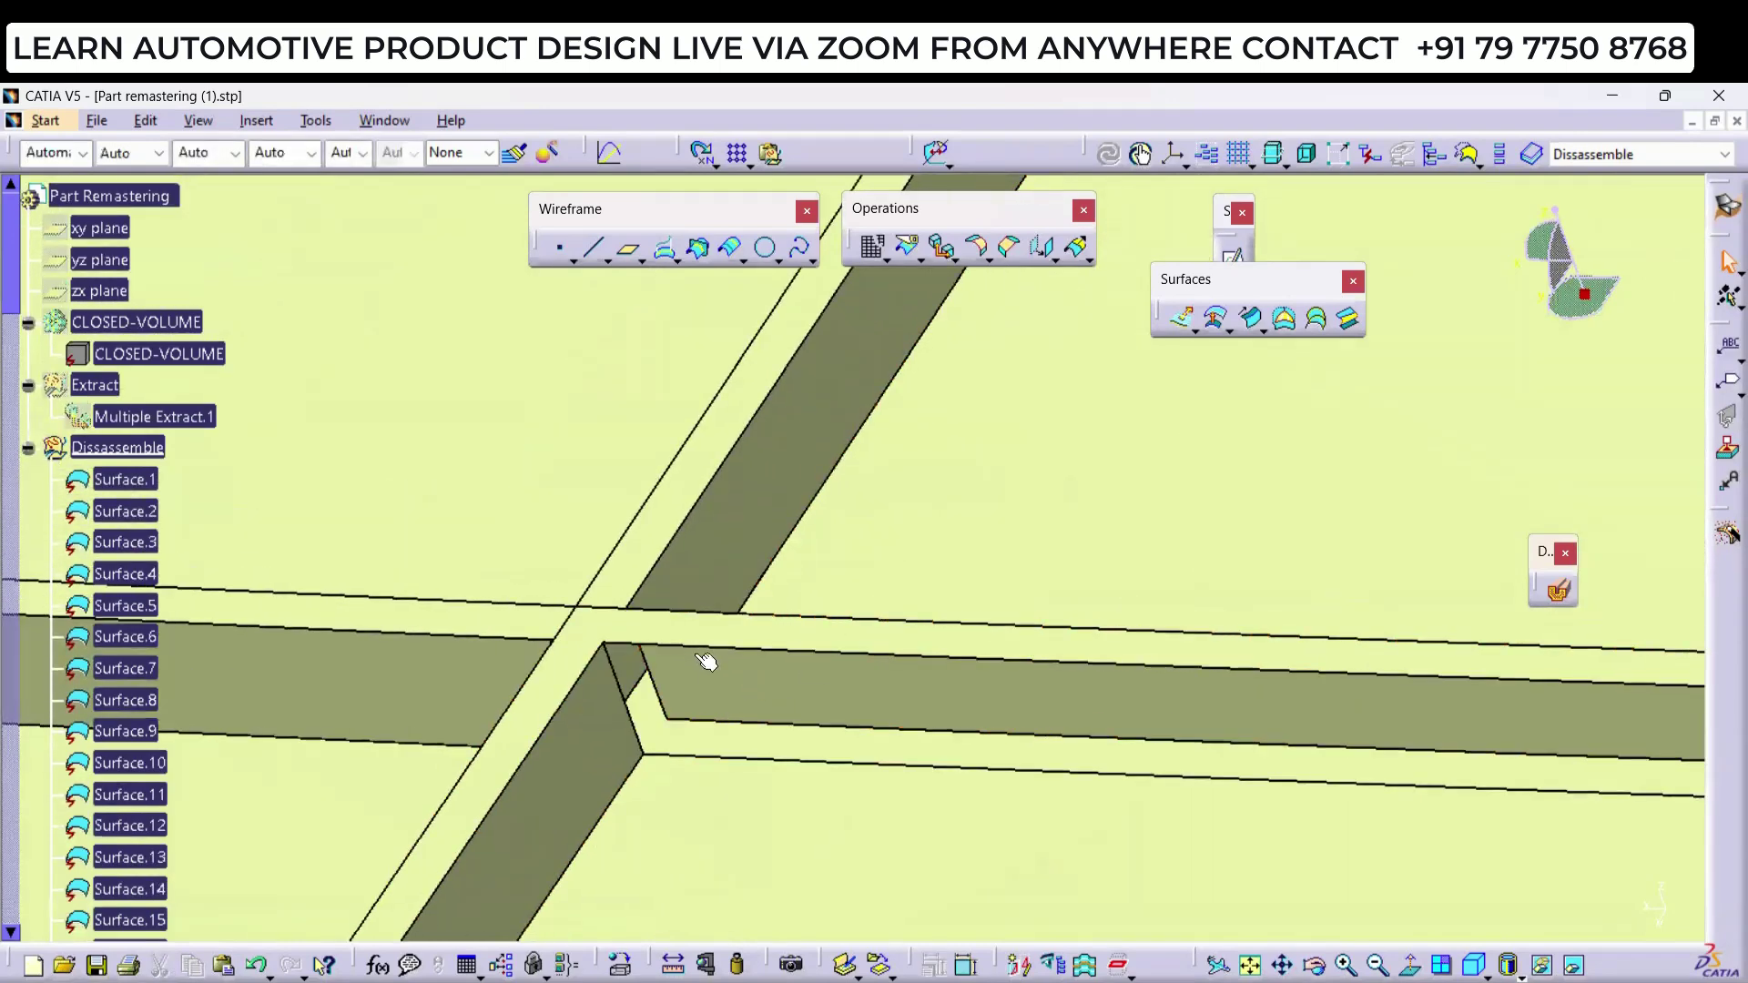
left_click(706, 665)
key("space")
left_click(694, 643)
key("space")
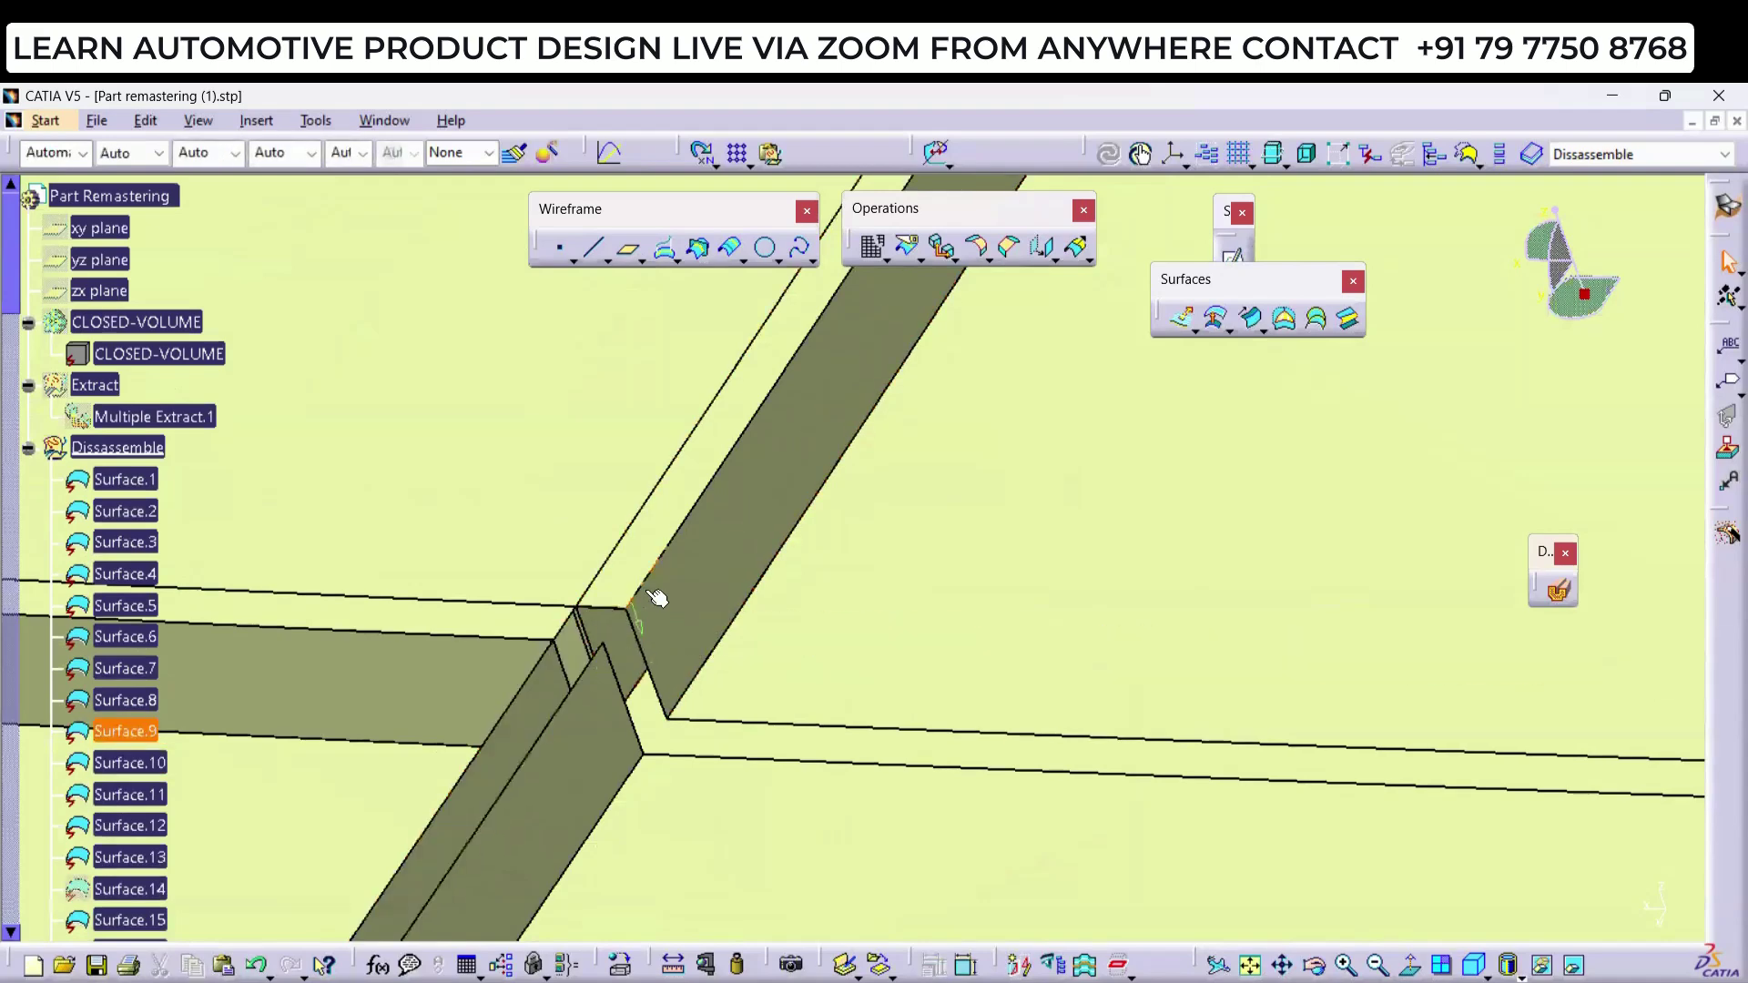
Step: Hide the two side walls of the neighbouring rib segment at the same crossing
middle_click_drag(619, 675, 679, 500)
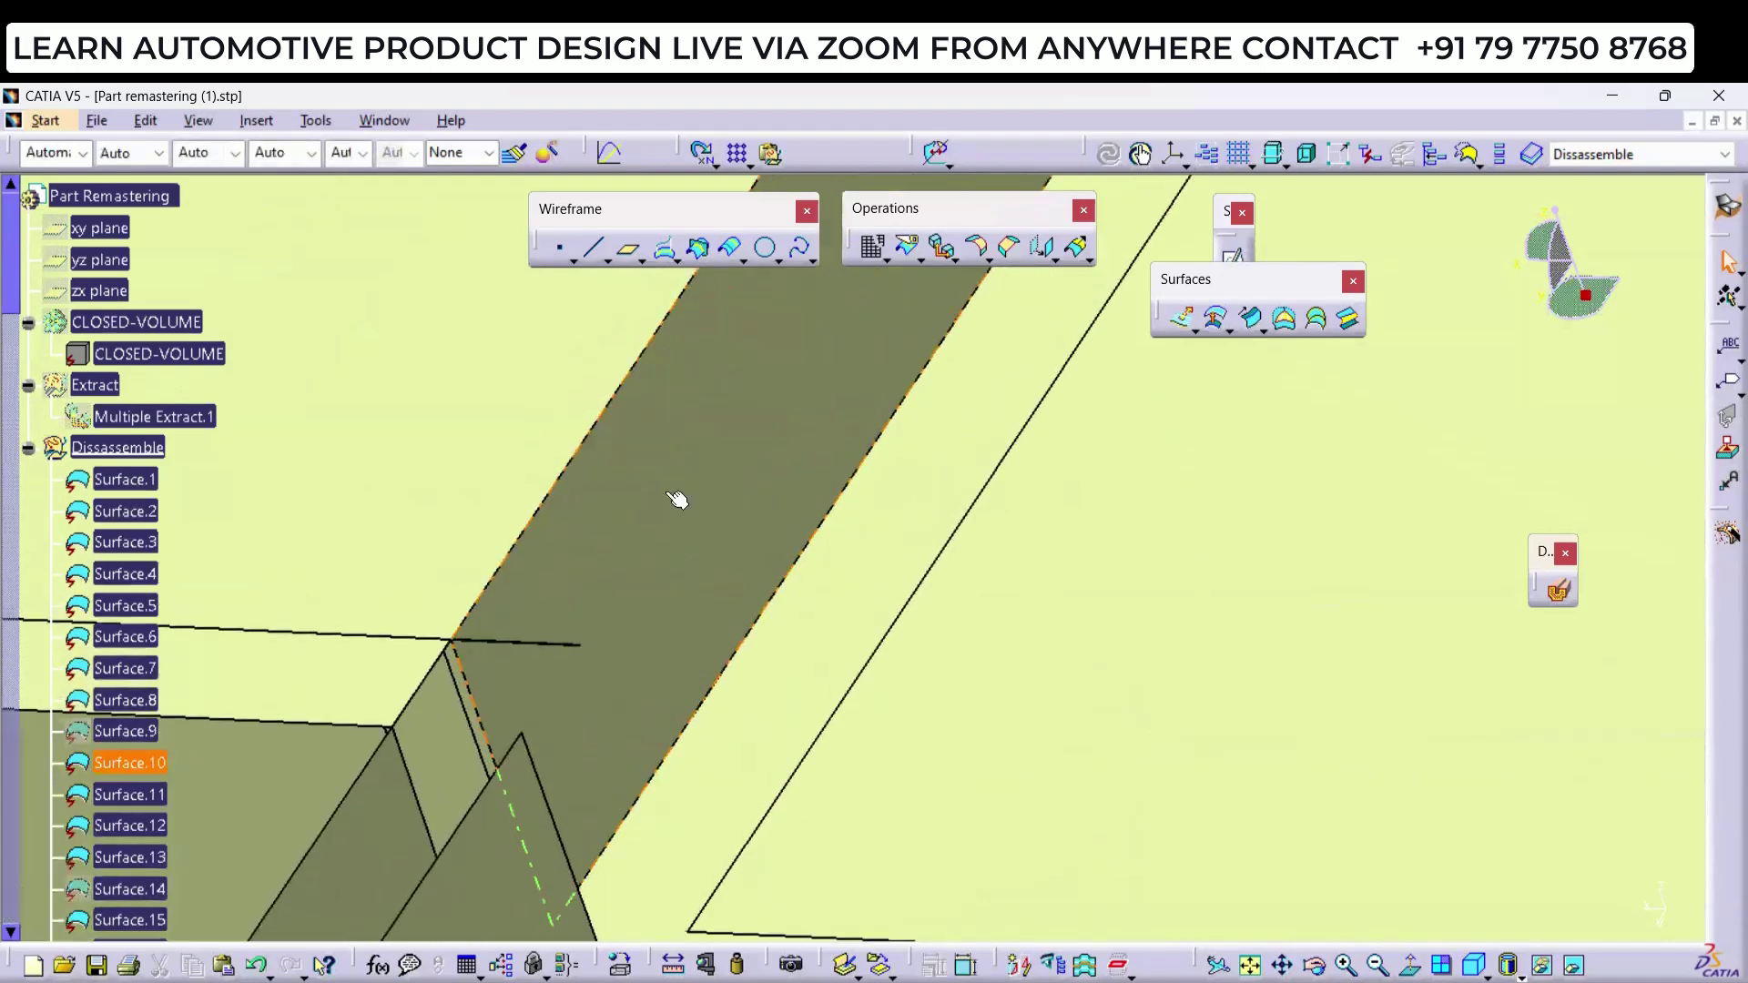
left_click(680, 499)
key("space")
middle_click_drag(535, 640, 936, 561)
left_click(629, 677)
key("space")
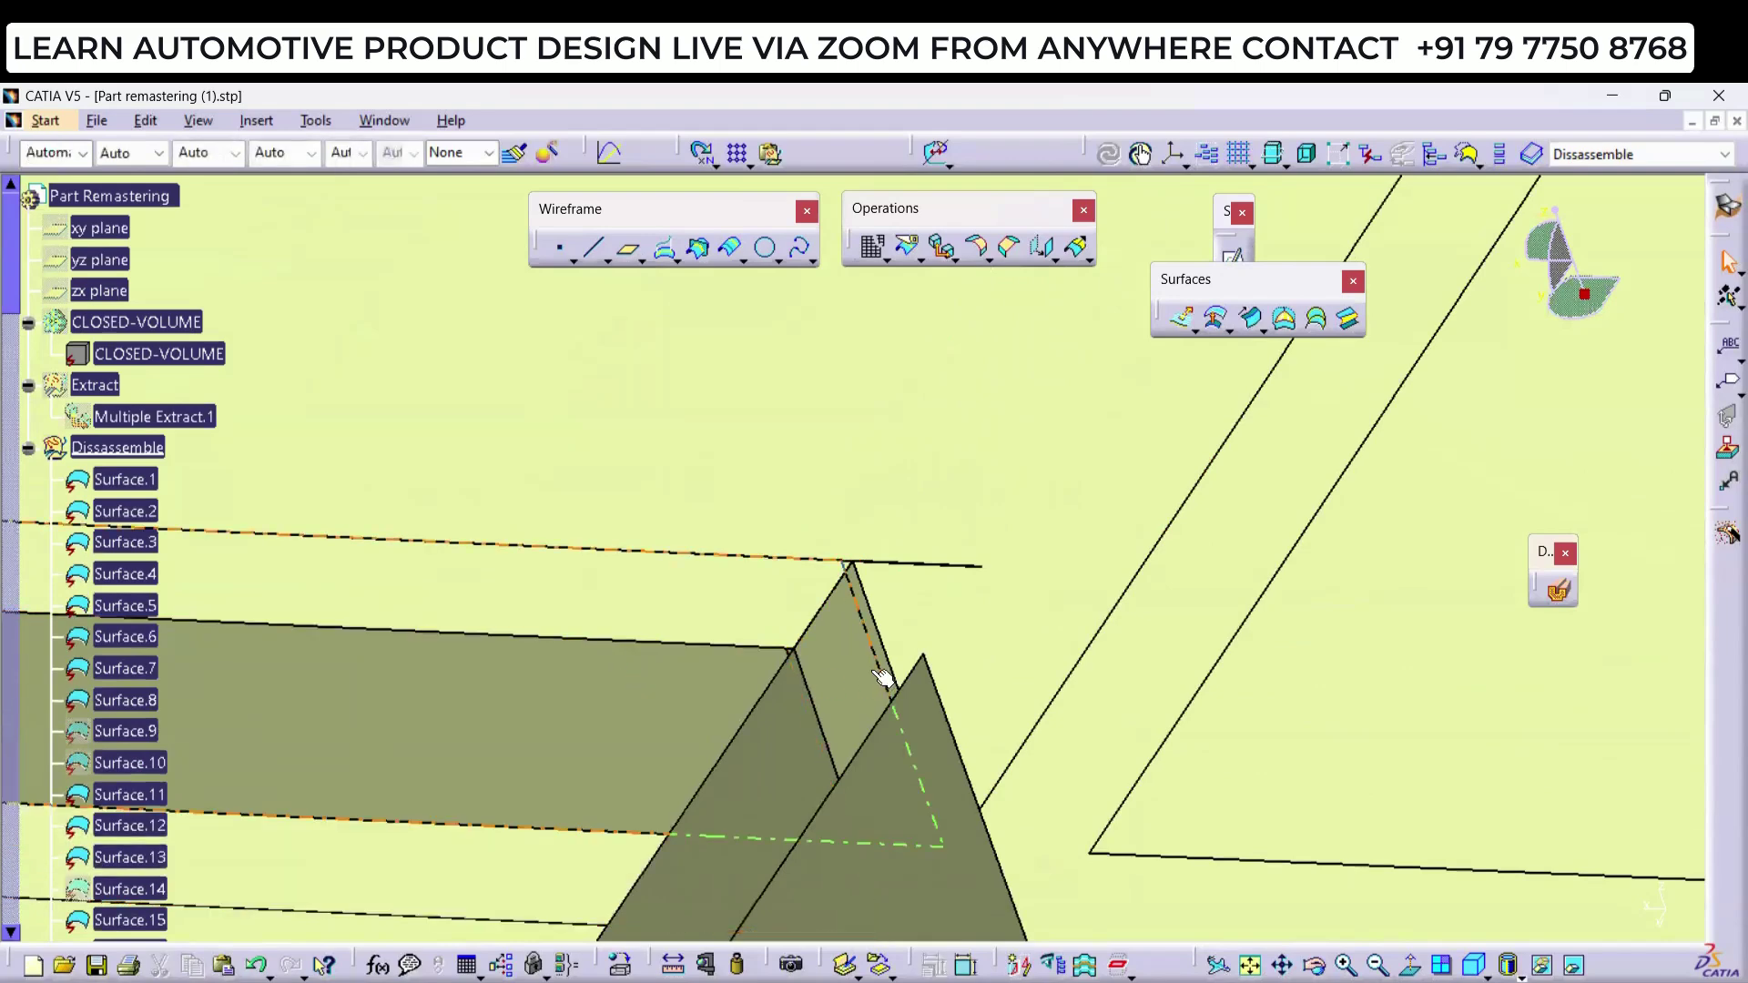
Step: Hide the walls of the third rib segment meeting at this crossing
middle_click_drag(673, 608, 769, 760, "ctrl")
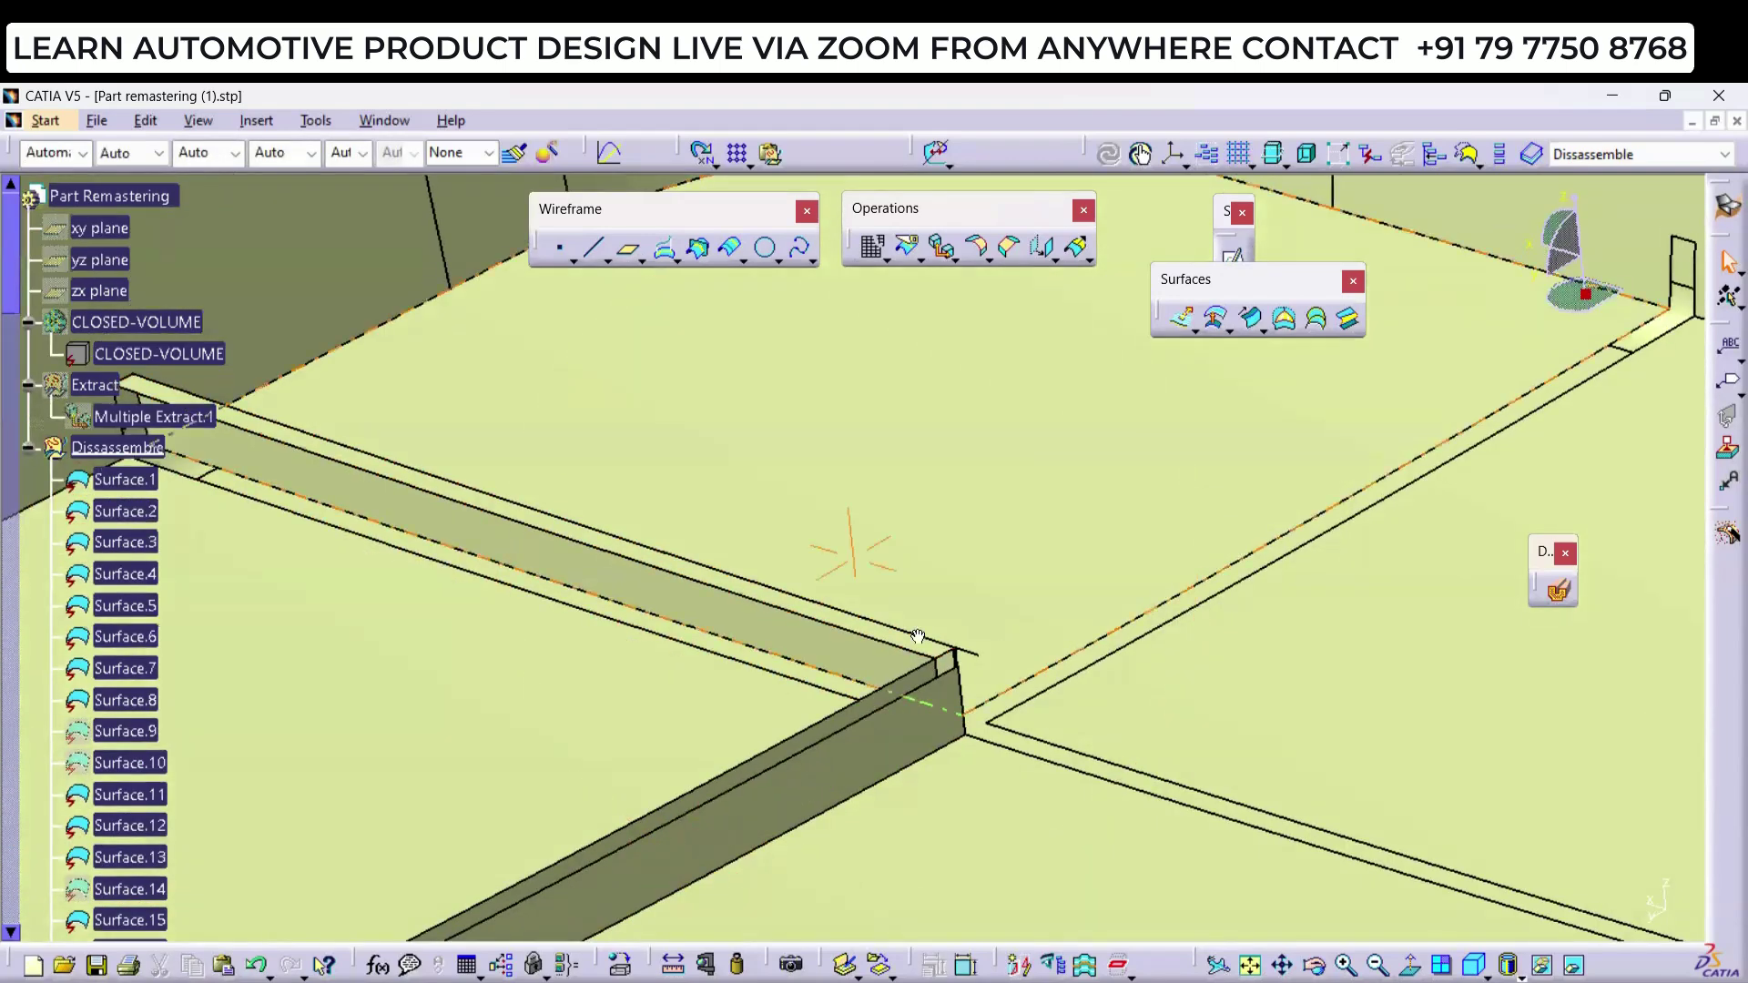
mouse_move(921, 640)
middle_mouse_down("ctrl")
mouse_move(1323, 730)
mouse_move(765, 726)
mouse_move(904, 726)
mouse_move(874, 692)
mouse_move(833, 739)
mouse_move(915, 665)
middle_mouse_up("ctrl")
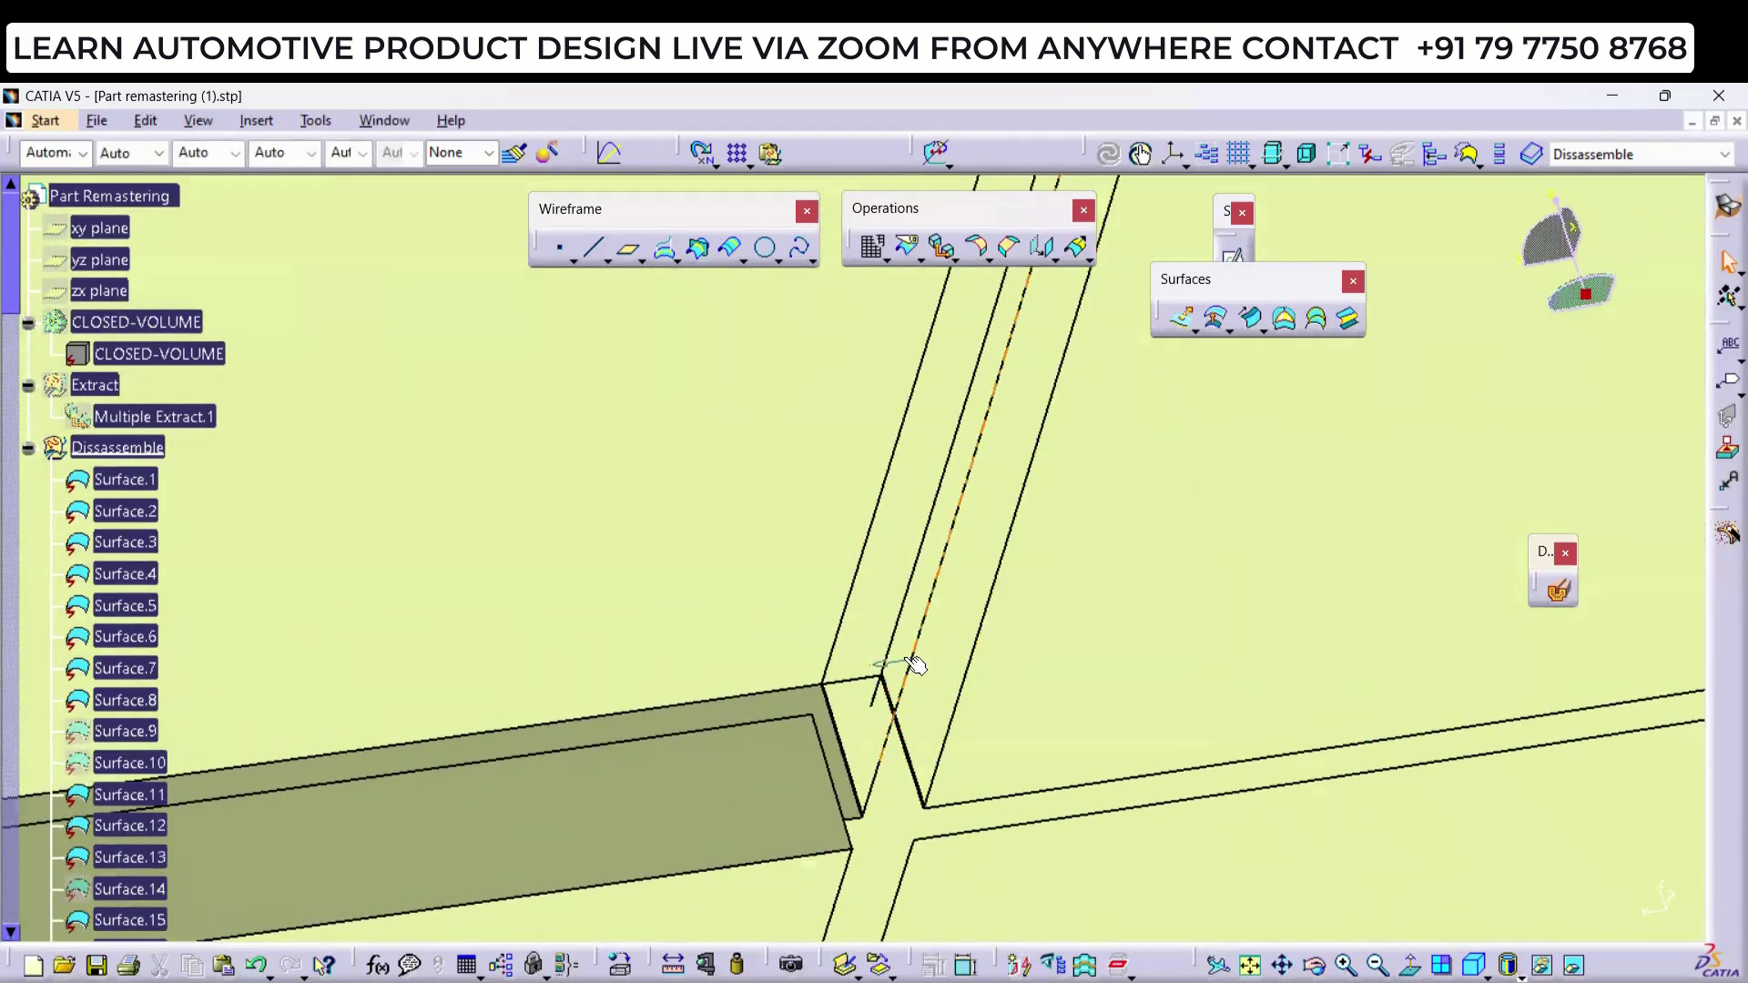
left_click(831, 663)
key("space")
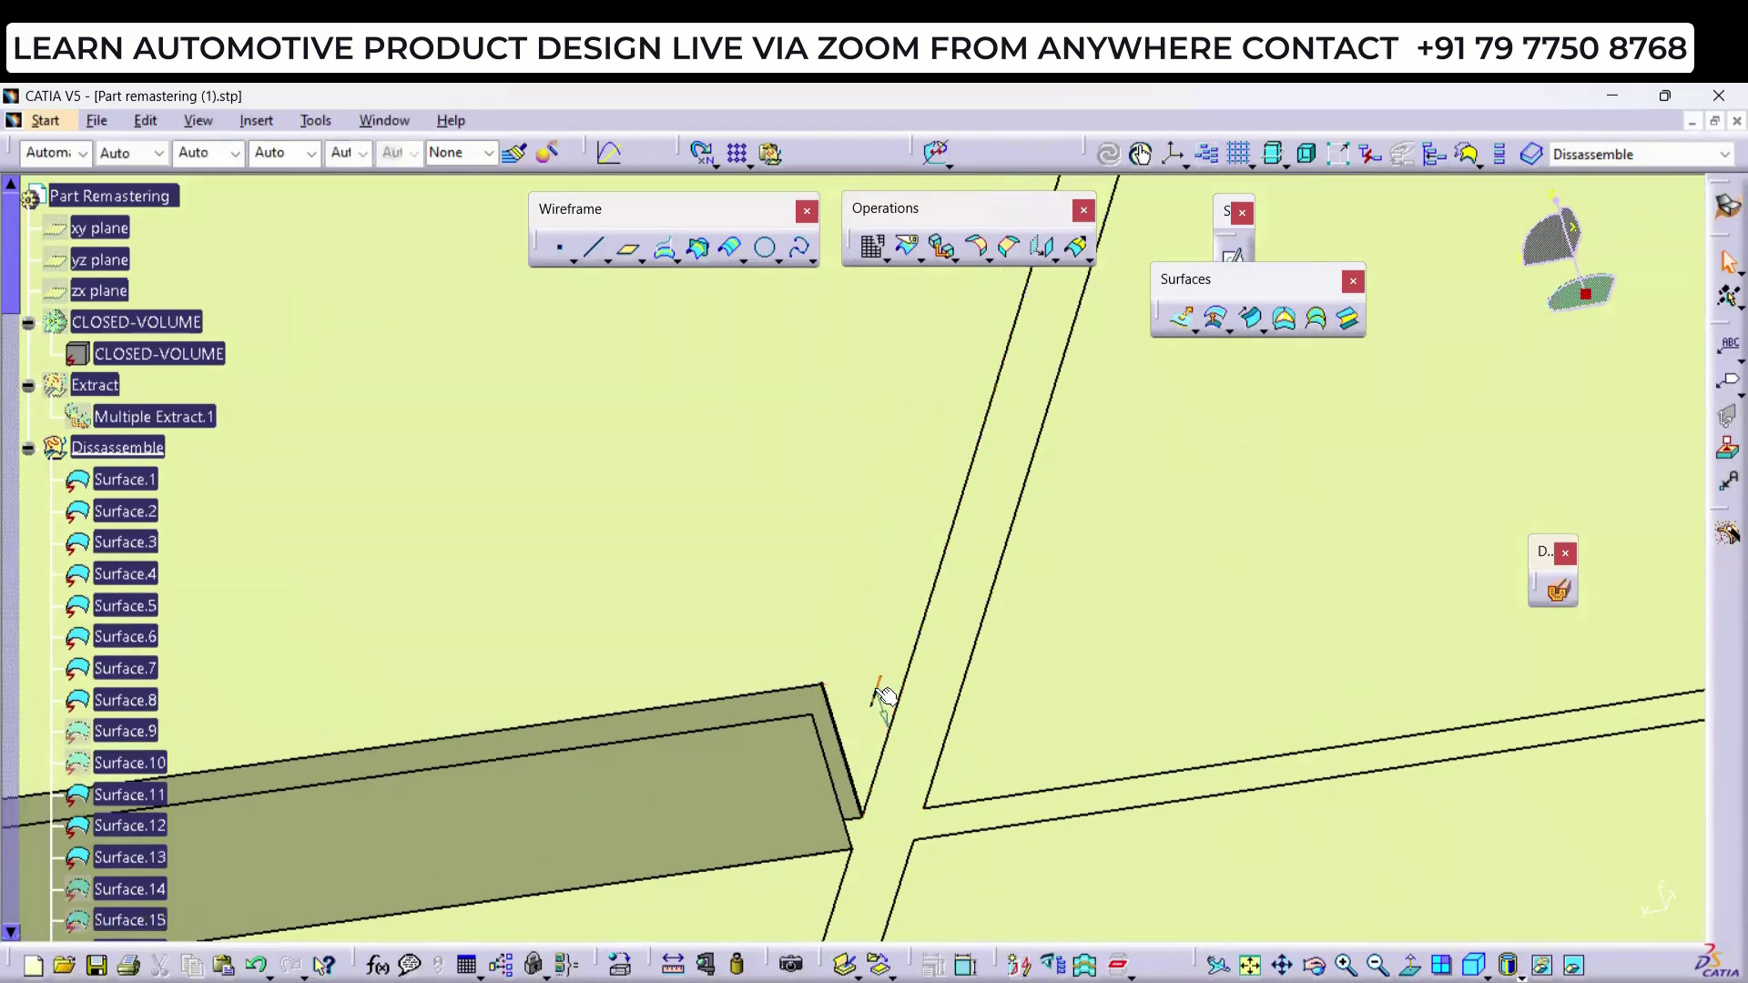
left_click(877, 692)
key("space")
Step: Hide both long walls of the last rib segment at this crossing and the upright face left at its corner
left_click(780, 715)
key("space")
left_click(767, 755)
key("space")
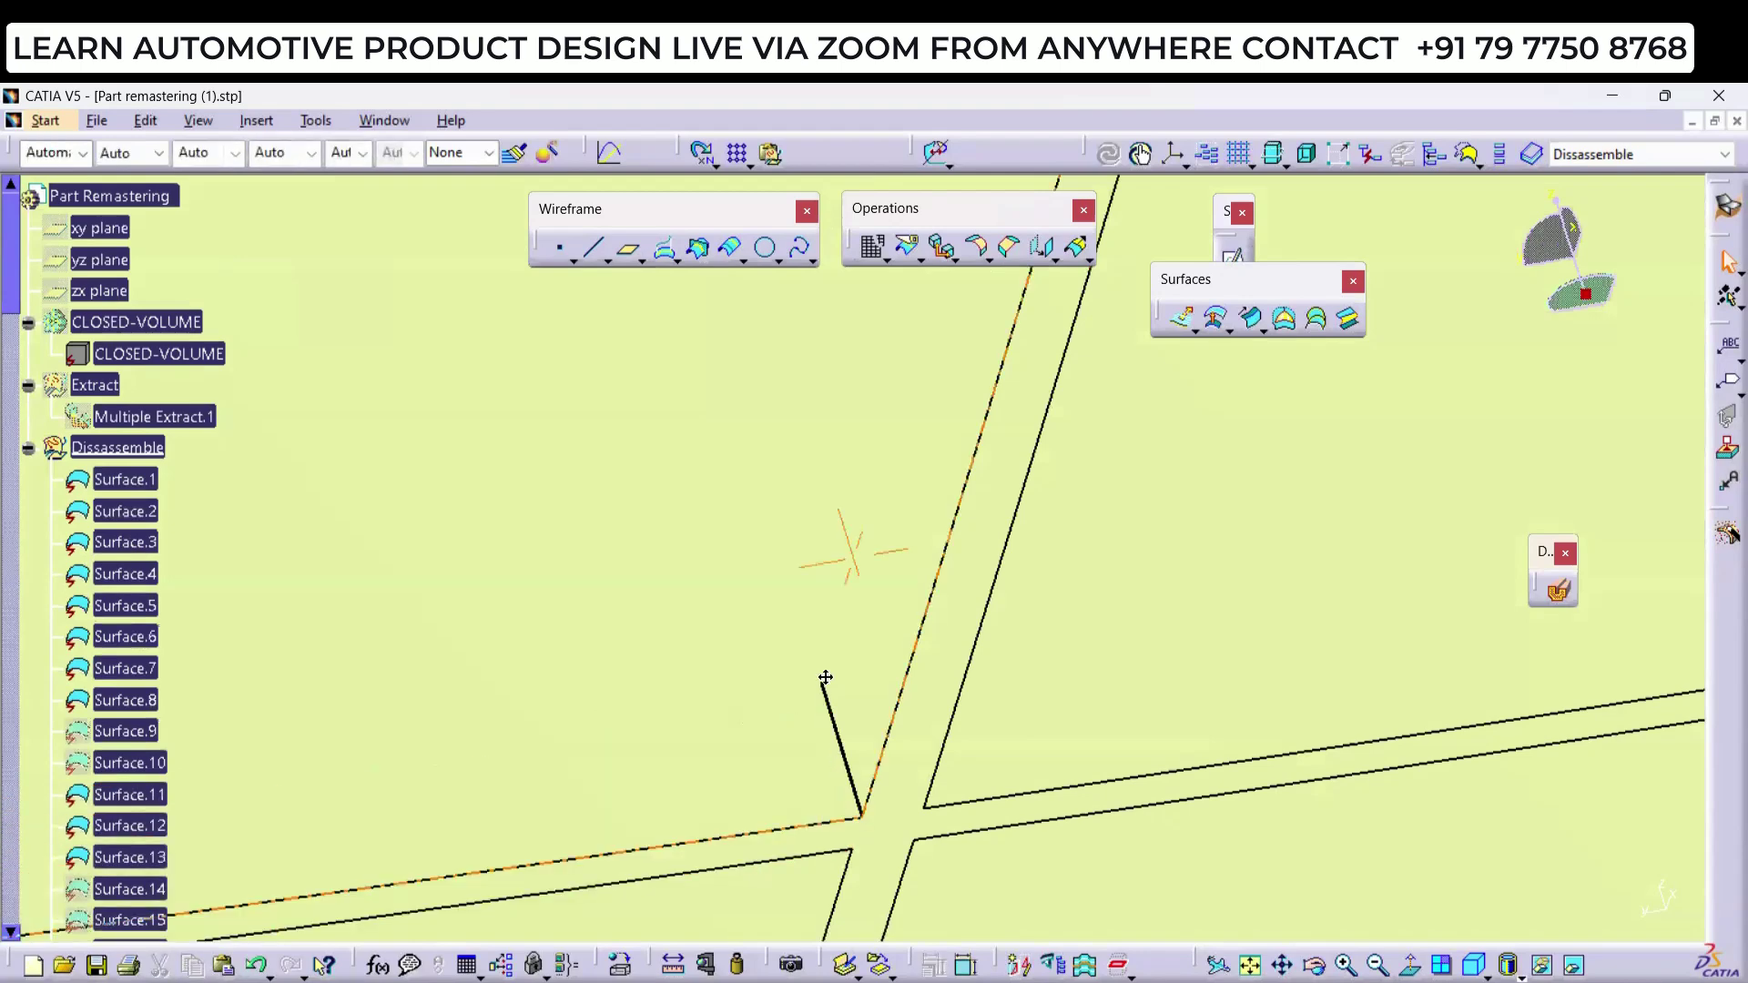
middle_click_drag(825, 677, 814, 641)
left_click(812, 640)
key("space")
Step: Hide the side walls of the three rib segments that remain at the second rib crossing
middle_click_drag(628, 601, 866, 636)
left_click(857, 630)
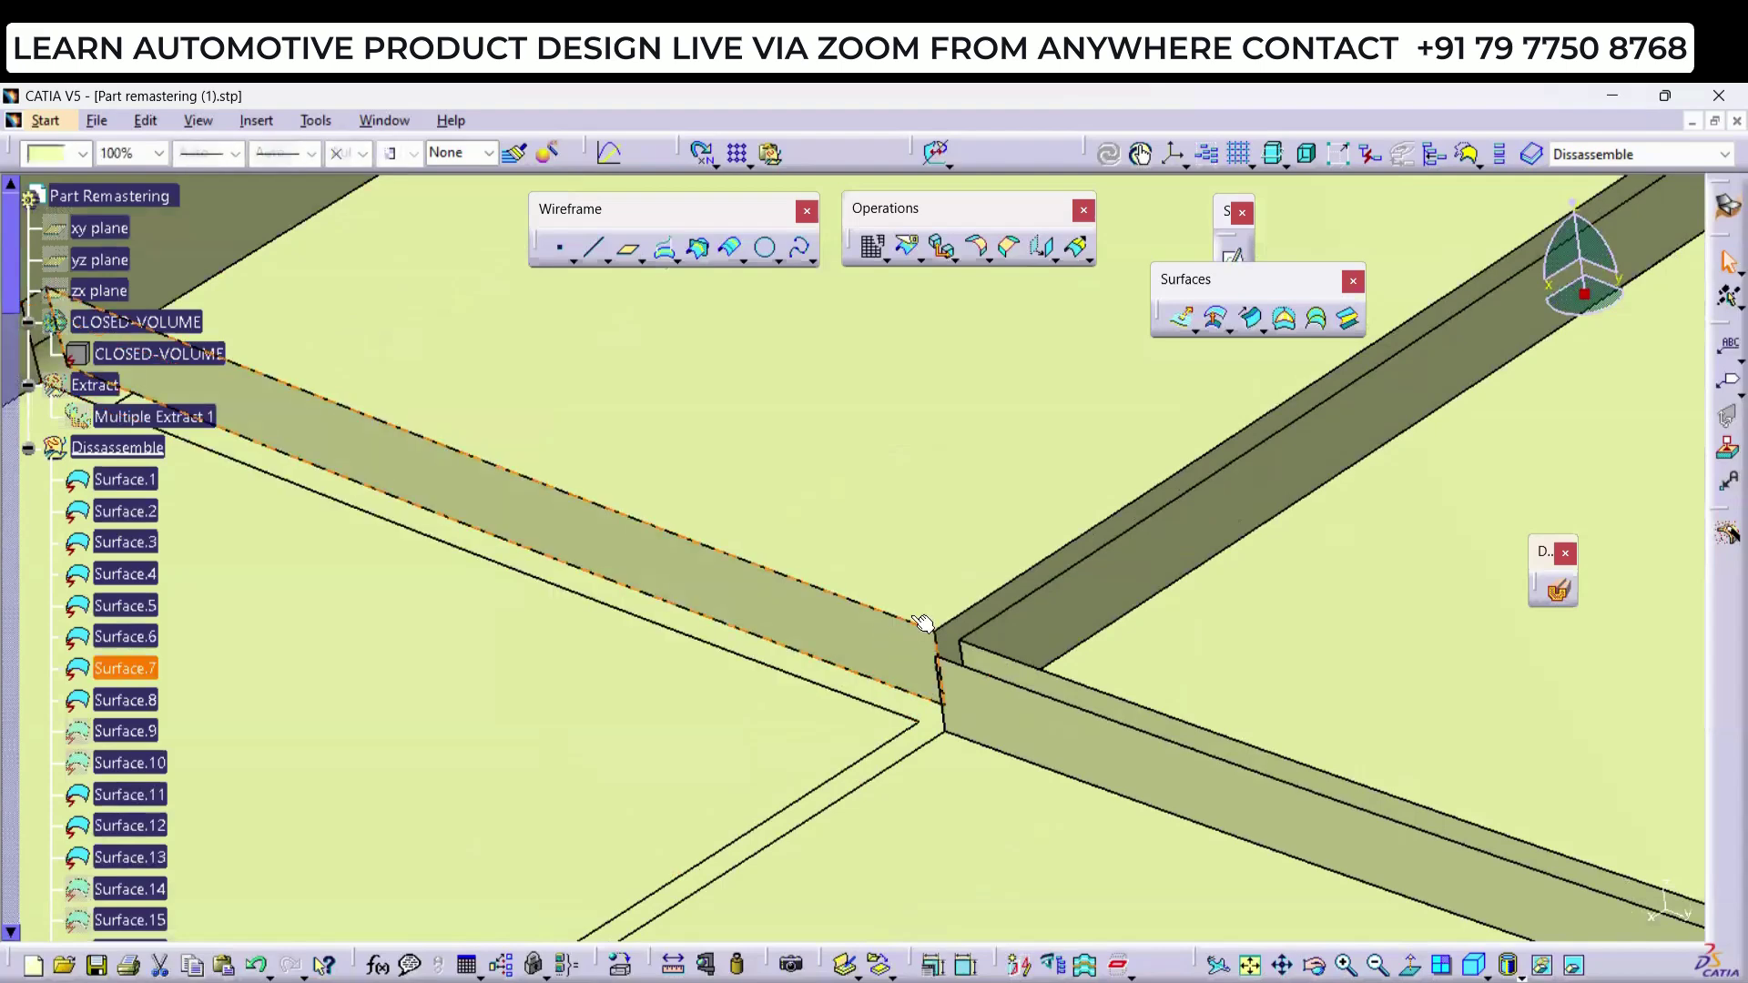
left_click(929, 625)
left_click(965, 631)
left_click(1002, 637)
left_click(1005, 675)
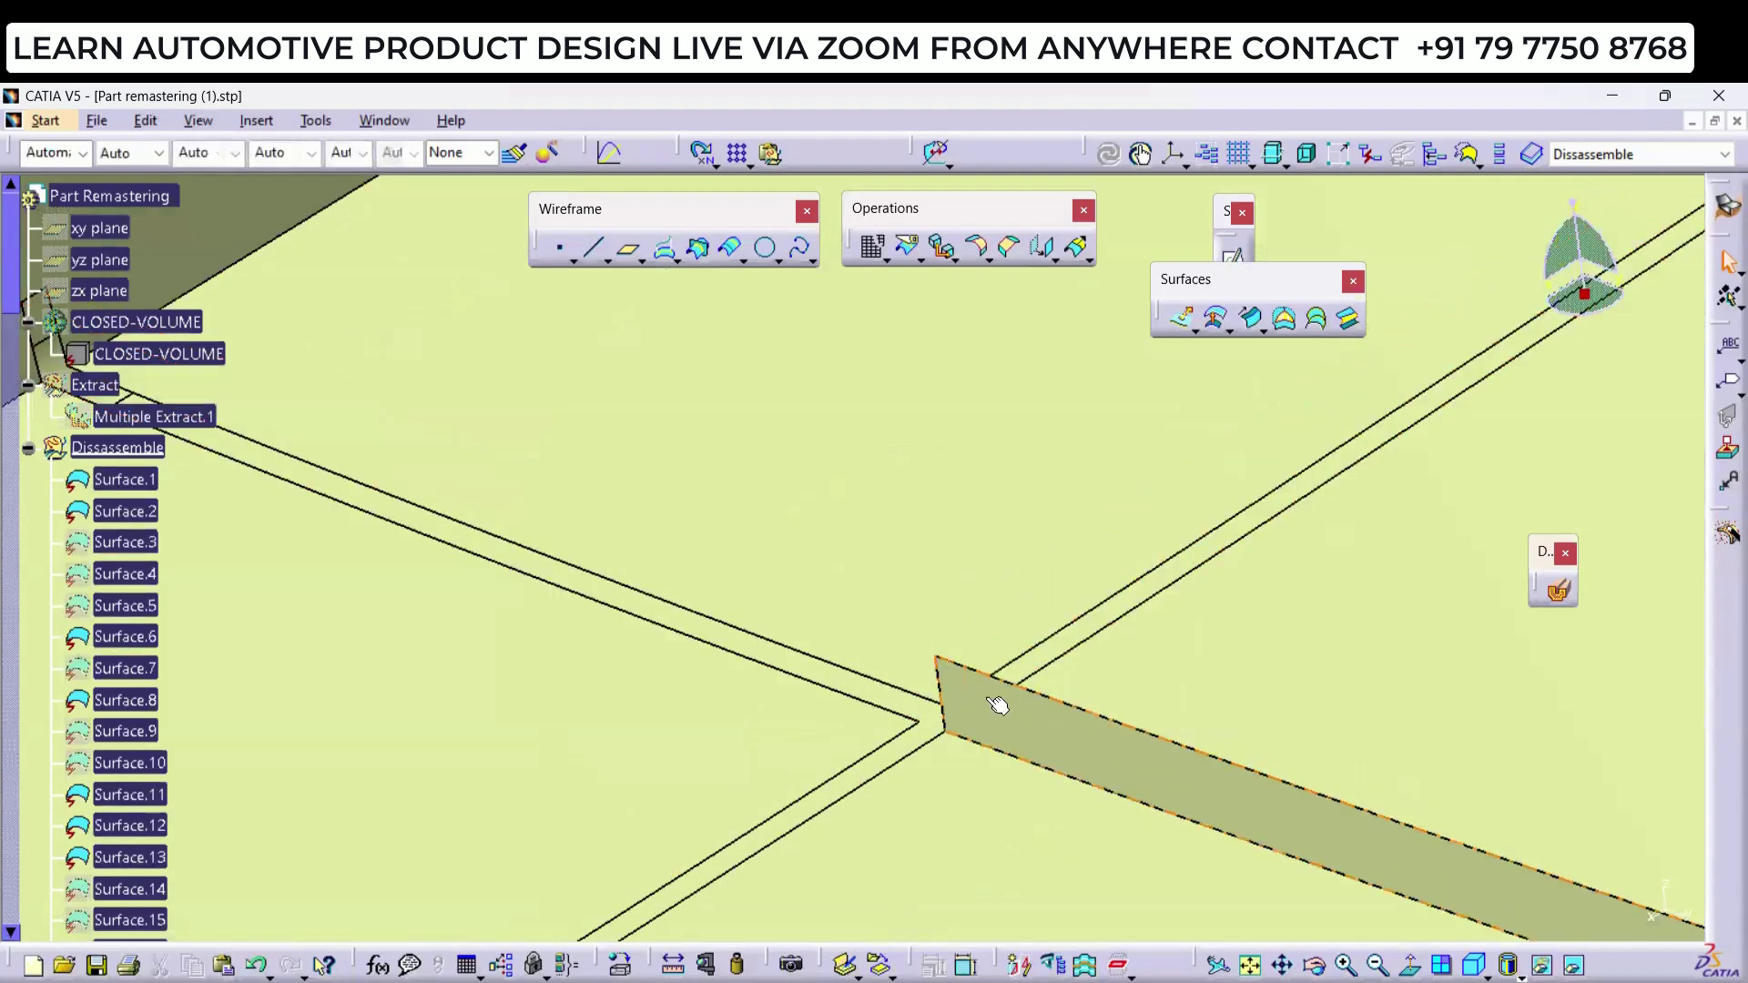
left_click(999, 702)
Step: Hide the side walls of all rib segments still standing at the third rib crossing
middle_click_drag(765, 565, 1093, 587)
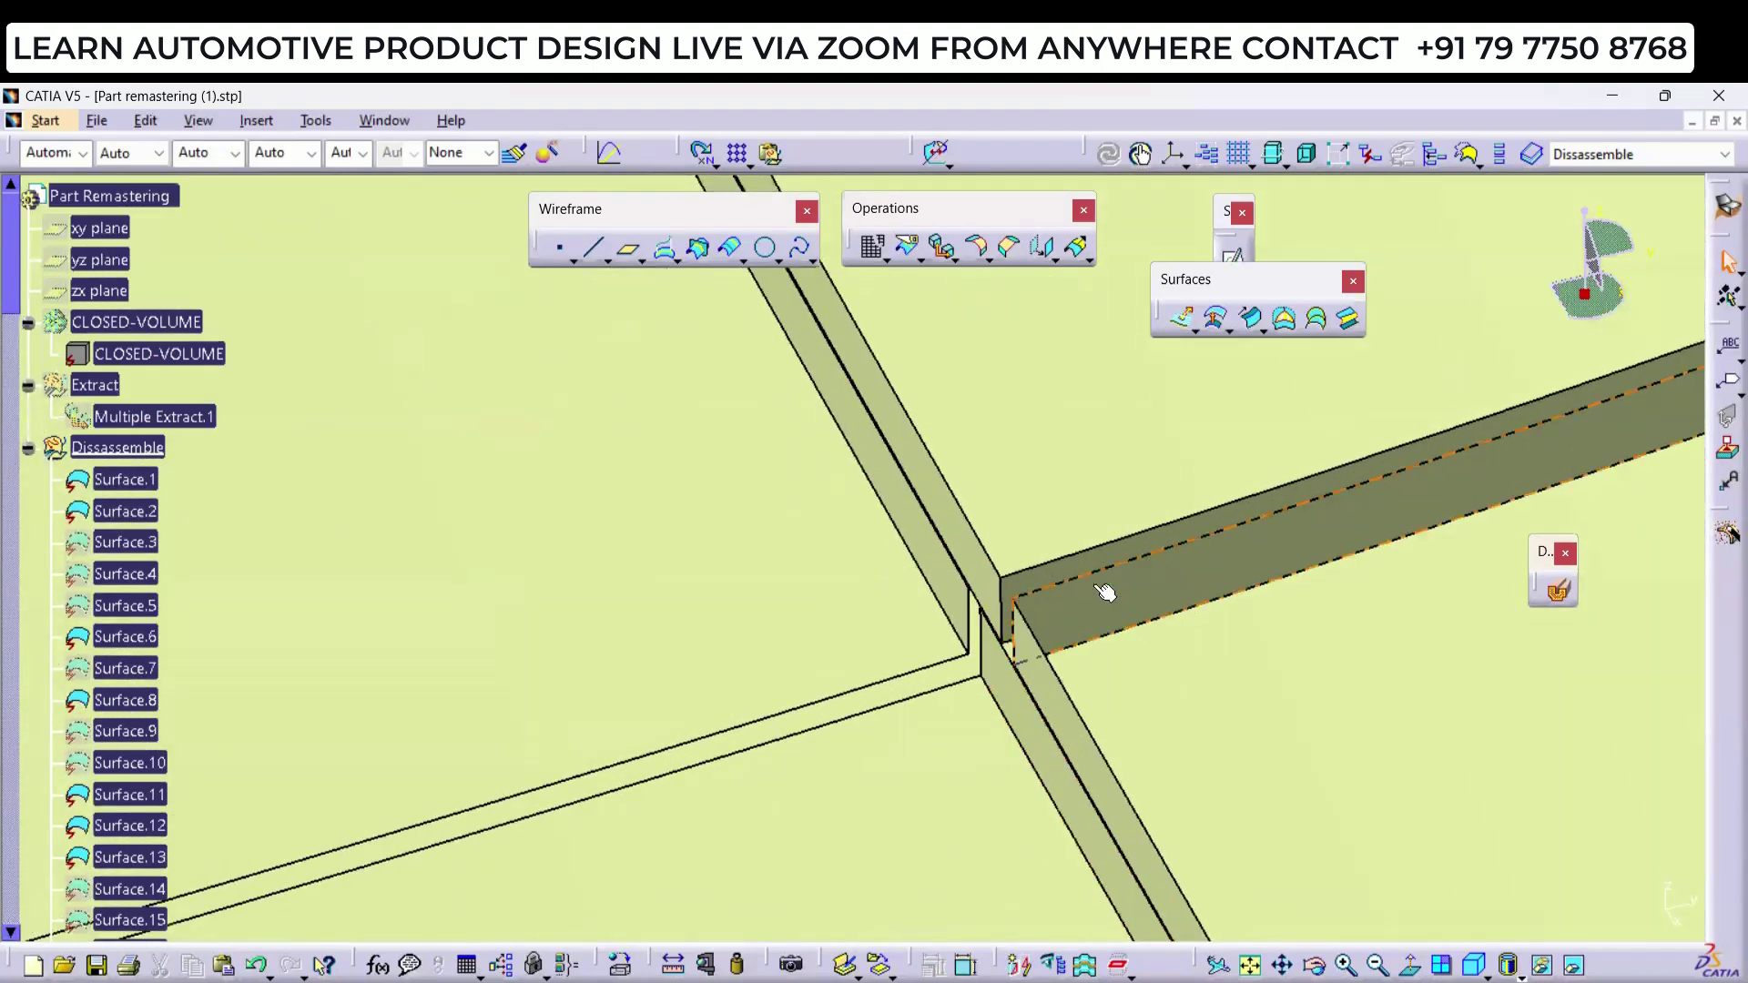
right_click(1093, 588)
left_click(1156, 193)
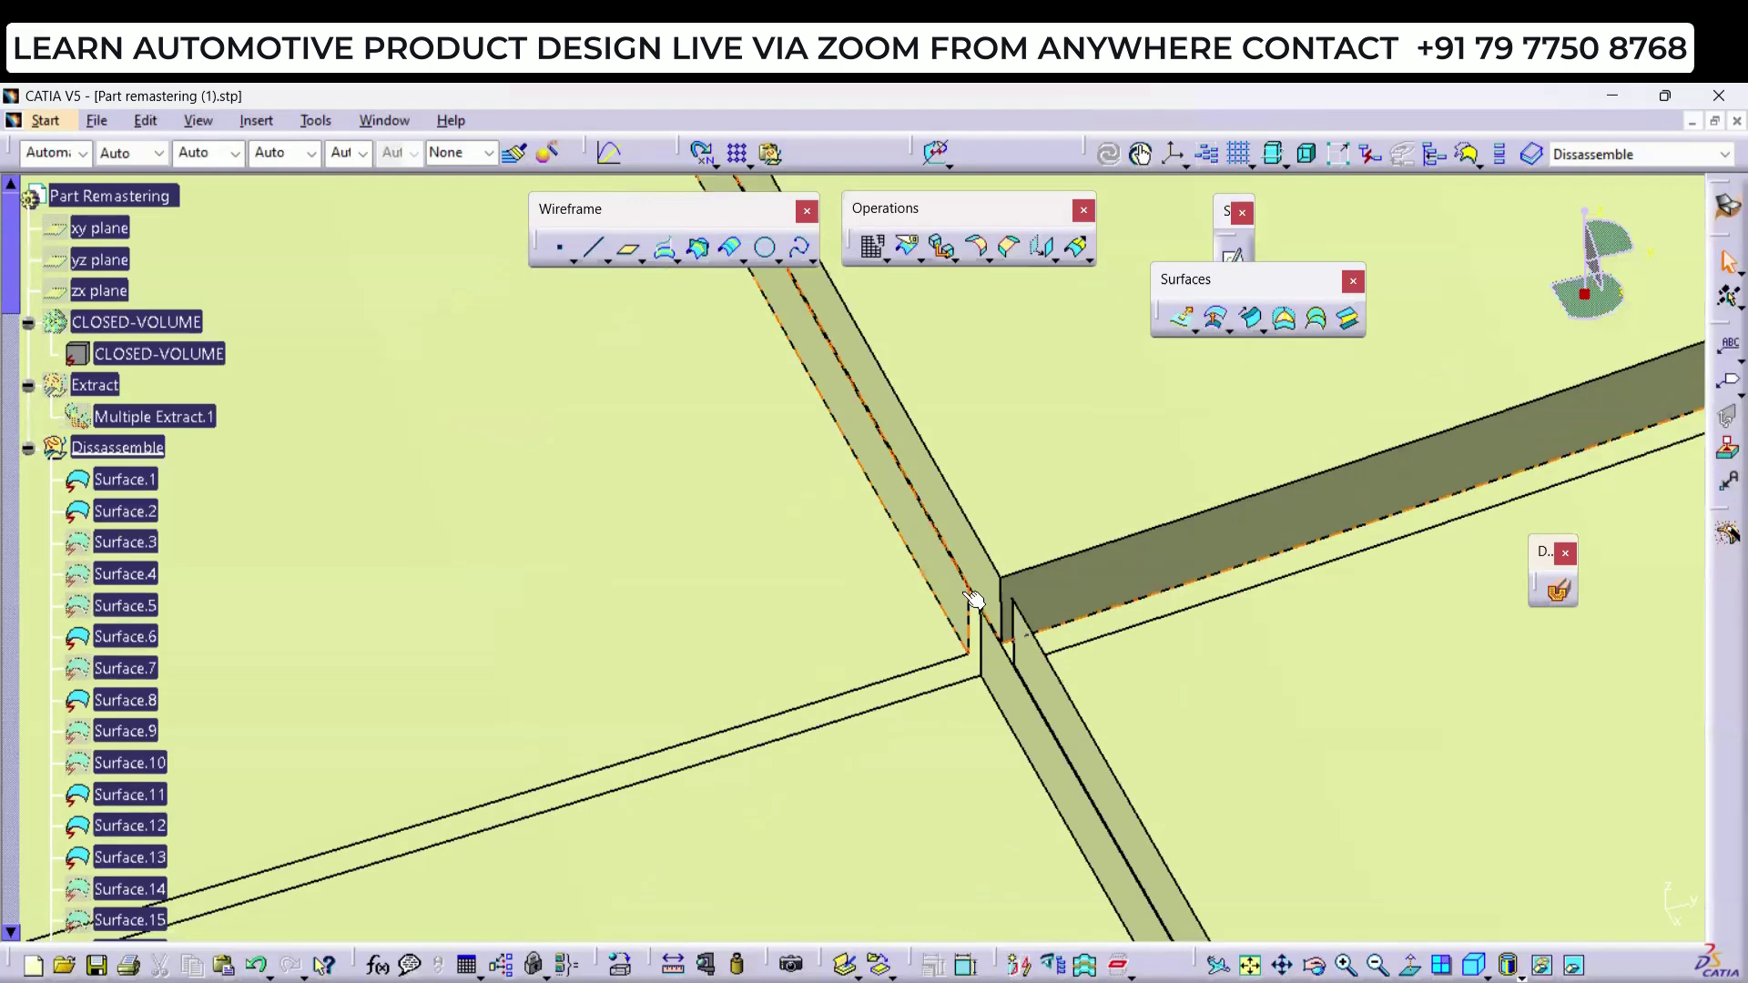
left_click(1070, 583)
key("space")
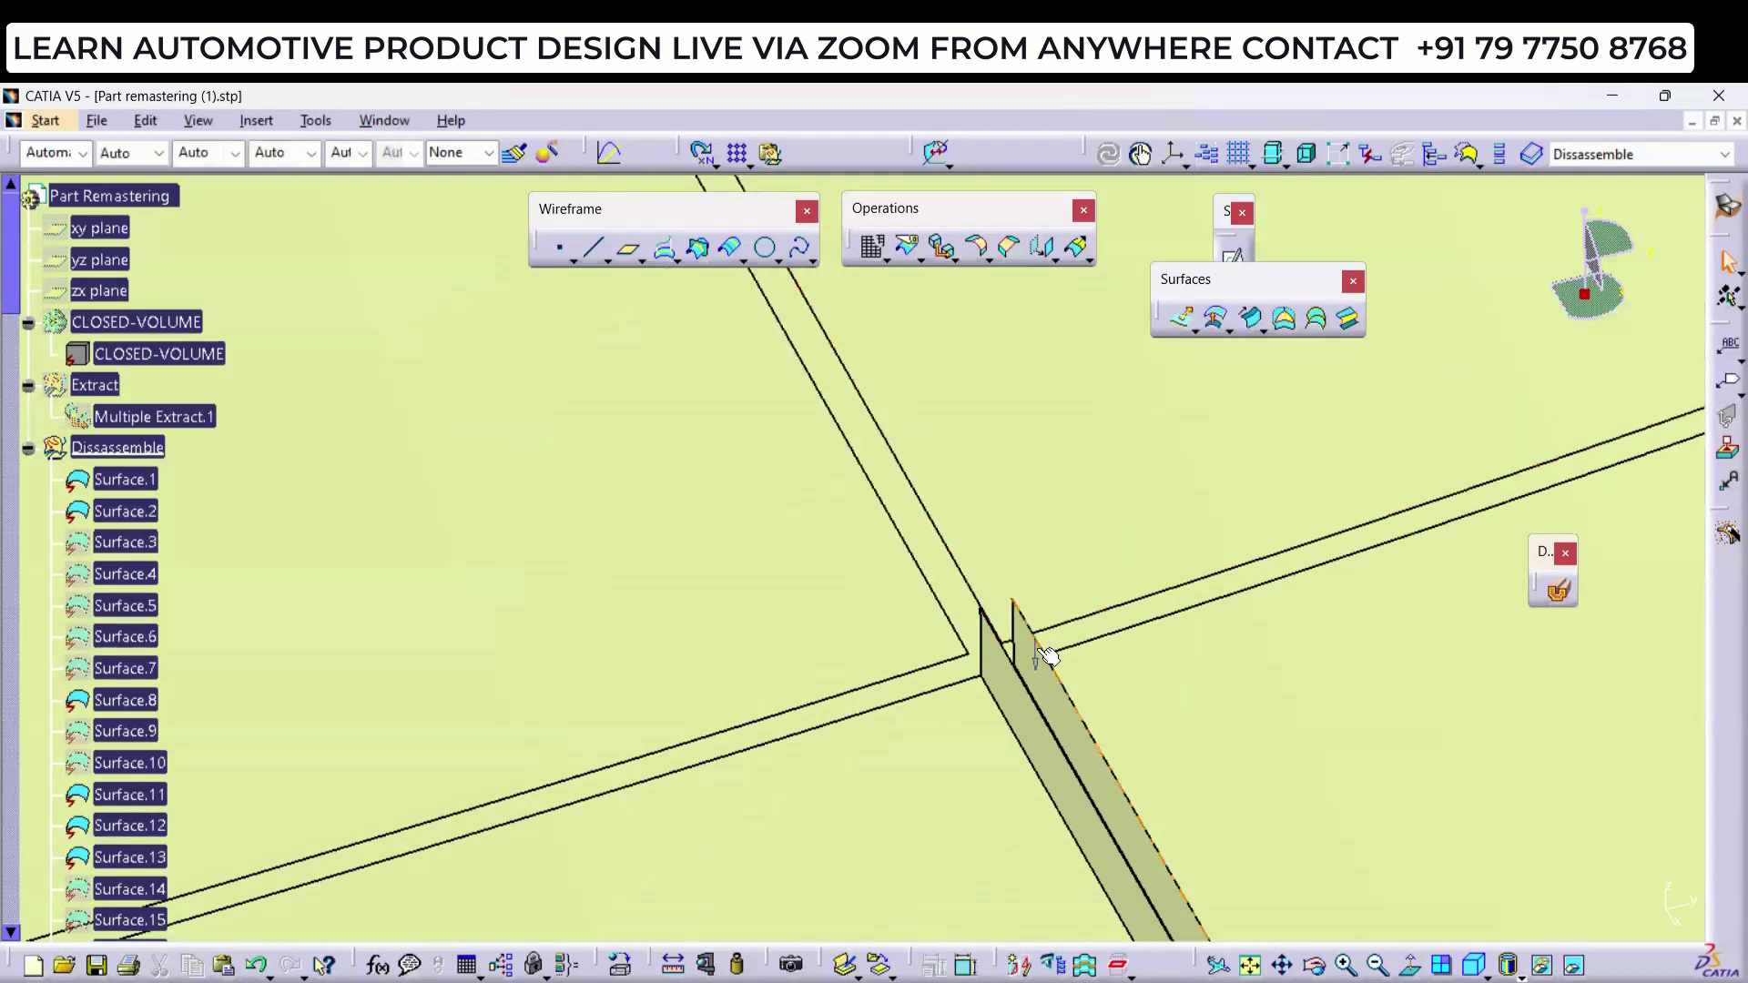
left_click(1046, 656)
key("space")
left_click(1007, 675)
key("space")
Step: Hide the side walls of the two remaining rib segments at the last crossing near the tray corner
middle_click_drag(947, 657, 873, 496)
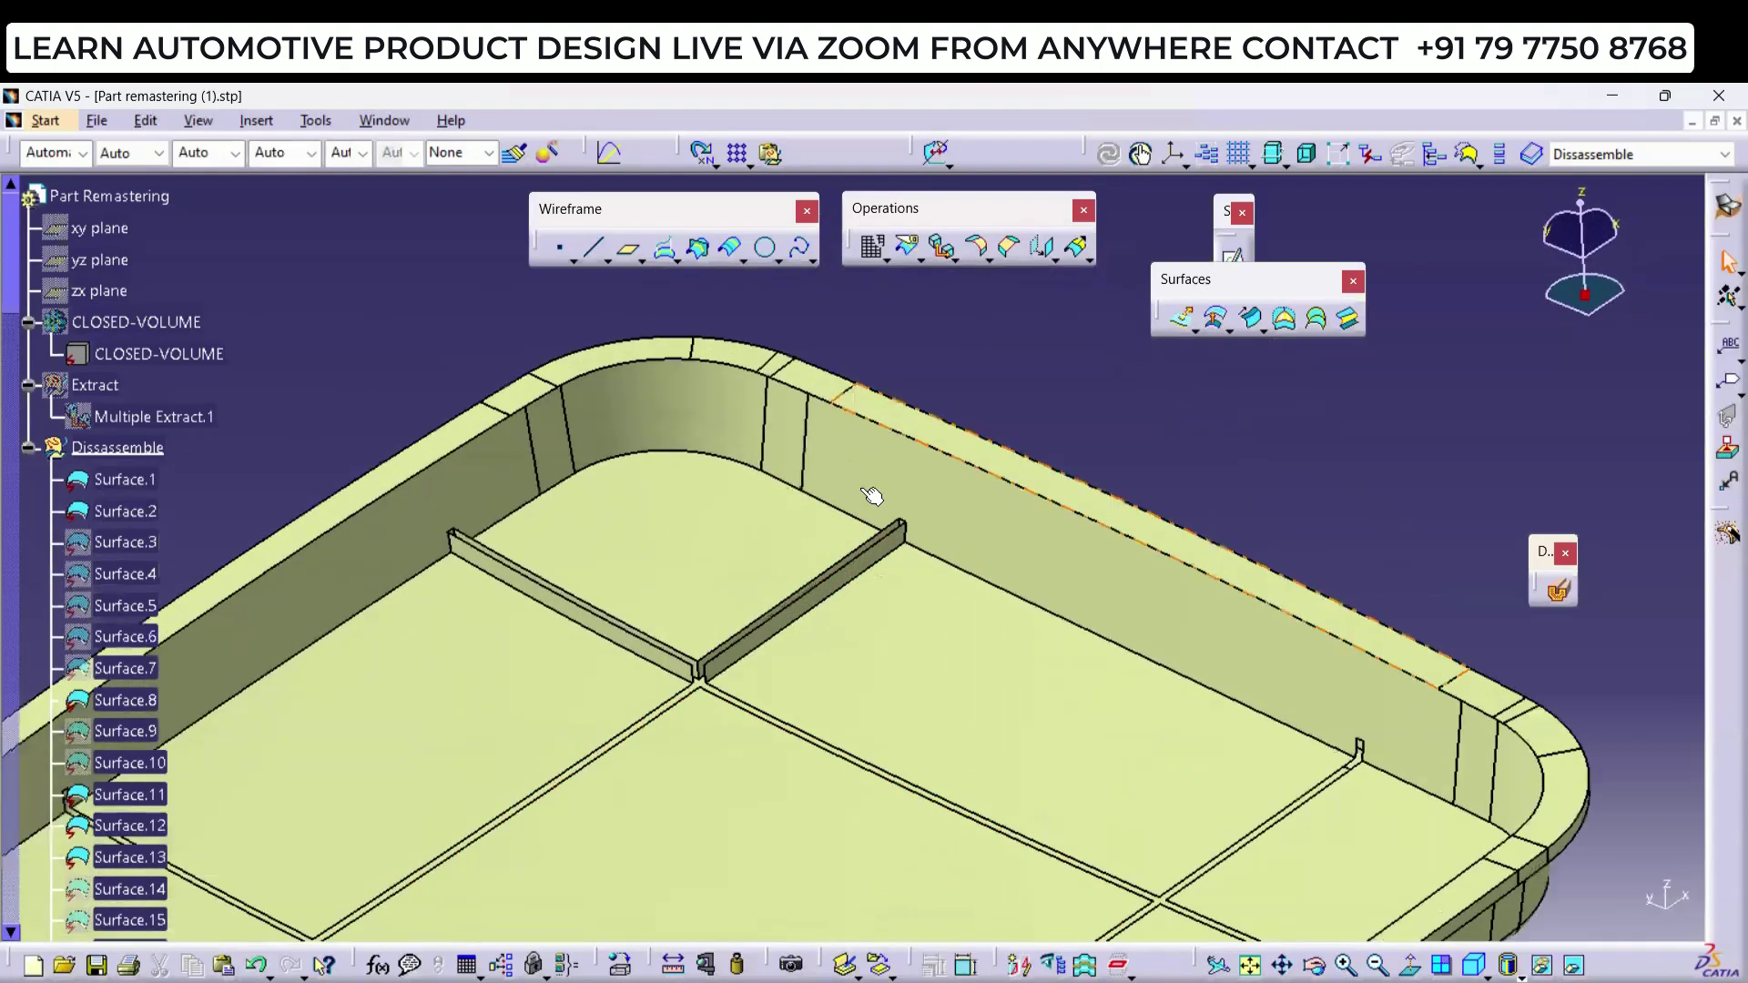
middle_click_drag(642, 672, 889, 467)
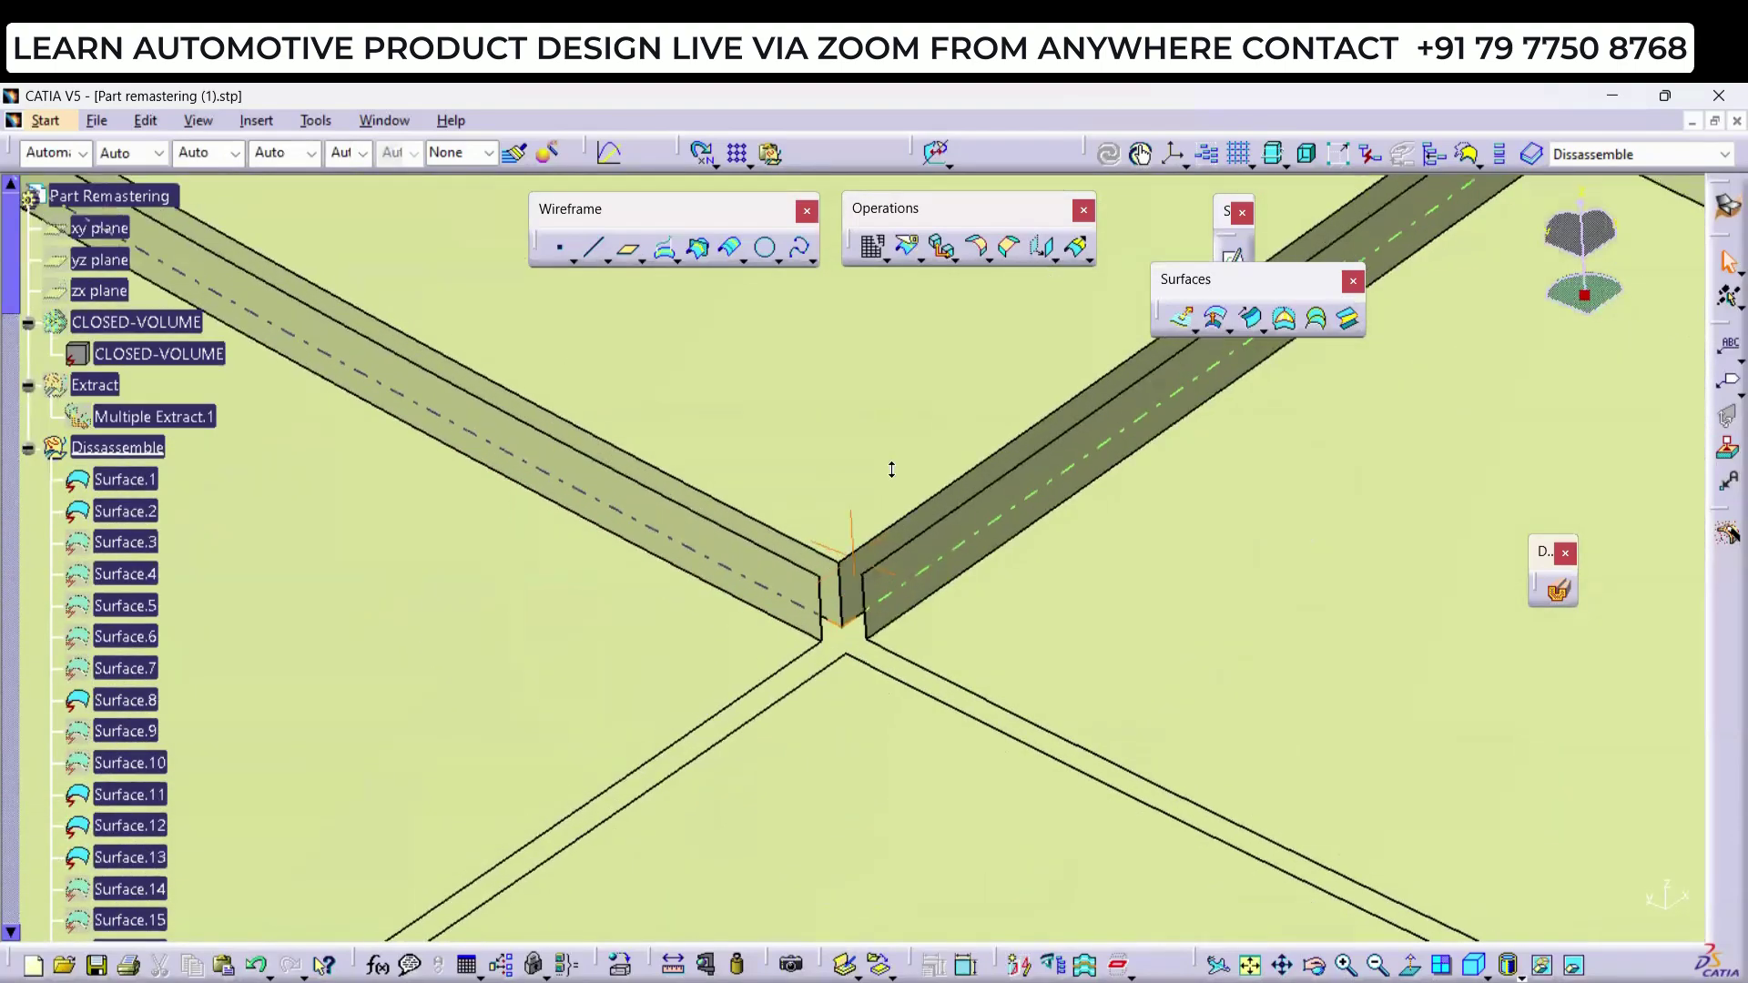
left_click(803, 565)
left_click(852, 563)
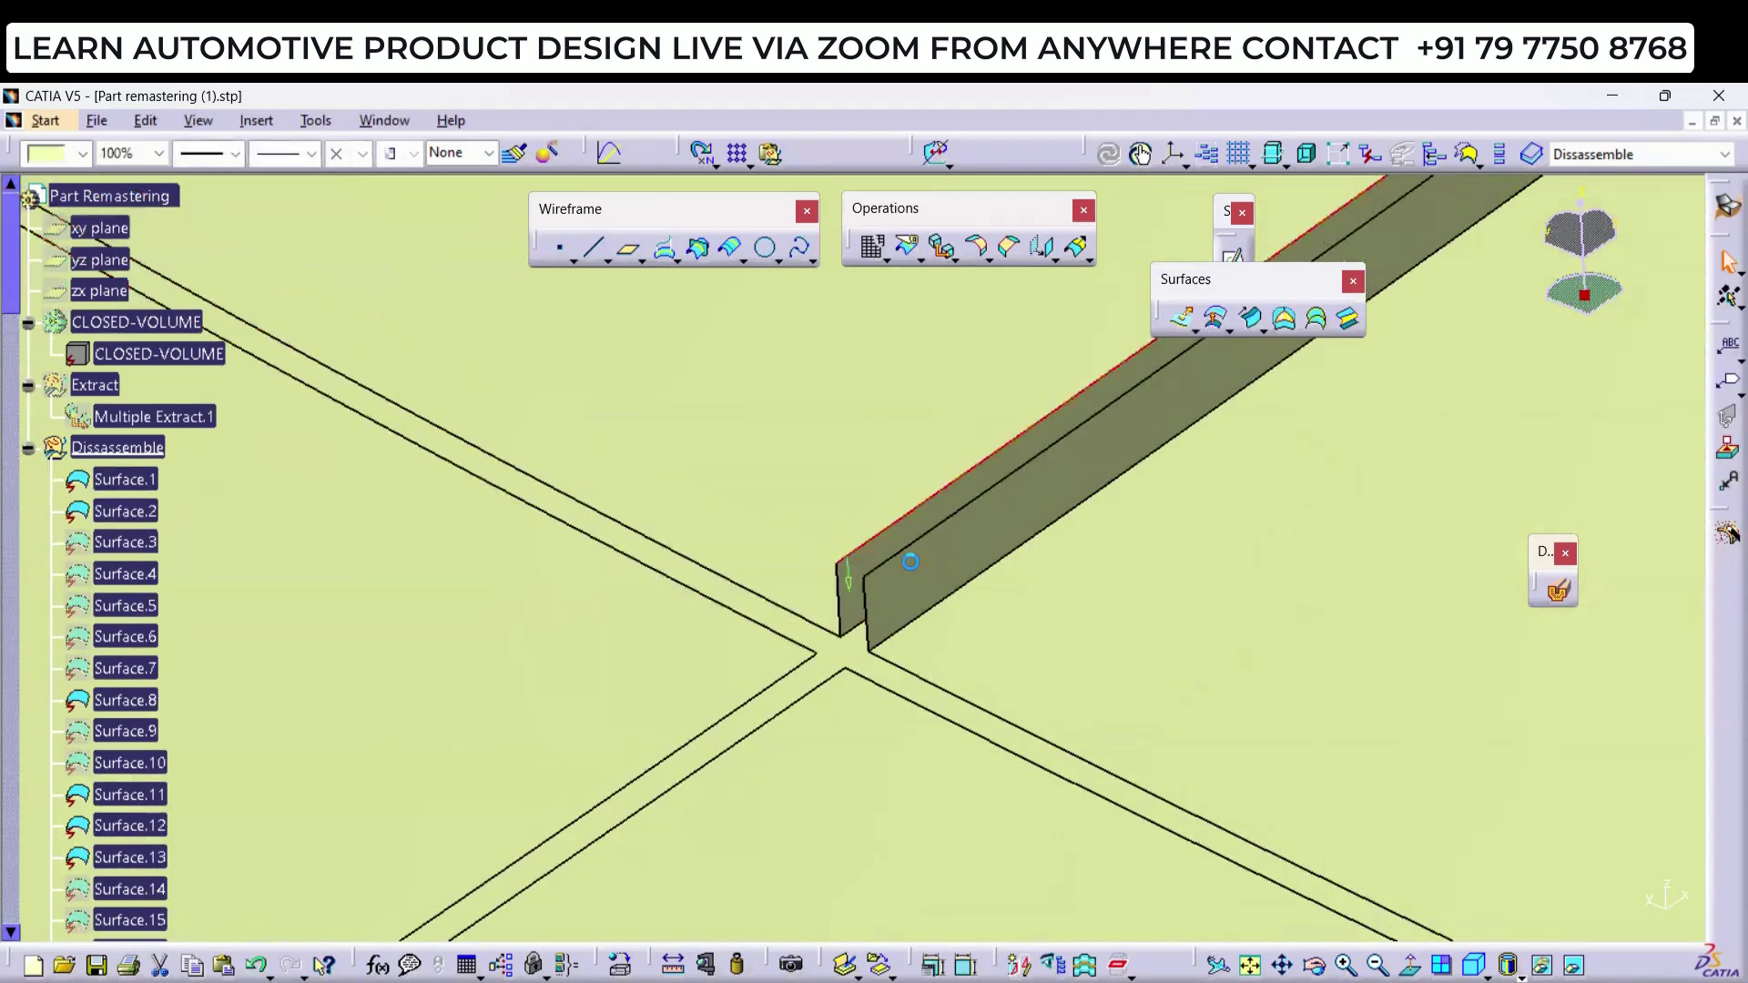
left_click(897, 555)
Step: Join the remaining tray surfaces, collecting the connected faces from a floor panel by distance propagation, with a merging distance of 0.001 mm
middle_click_drag(888, 489, 846, 567)
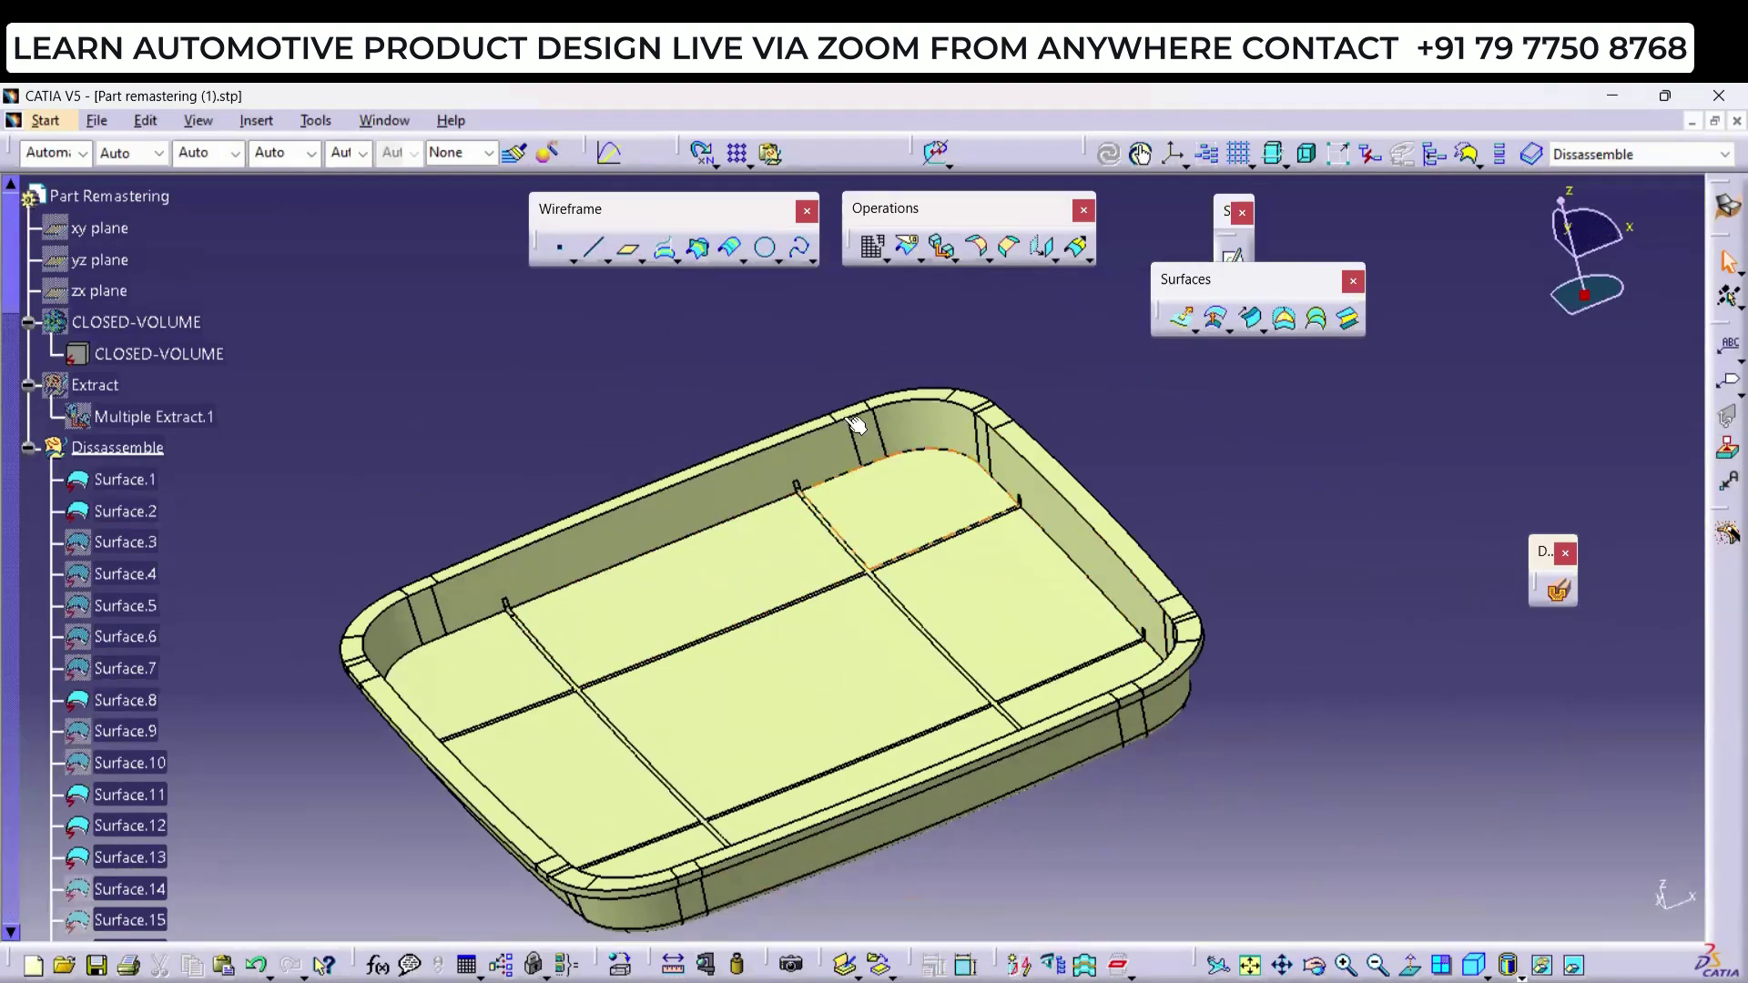
middle_click_drag(1042, 638, 857, 461)
middle_click_drag(747, 505, 904, 261)
left_click(888, 258)
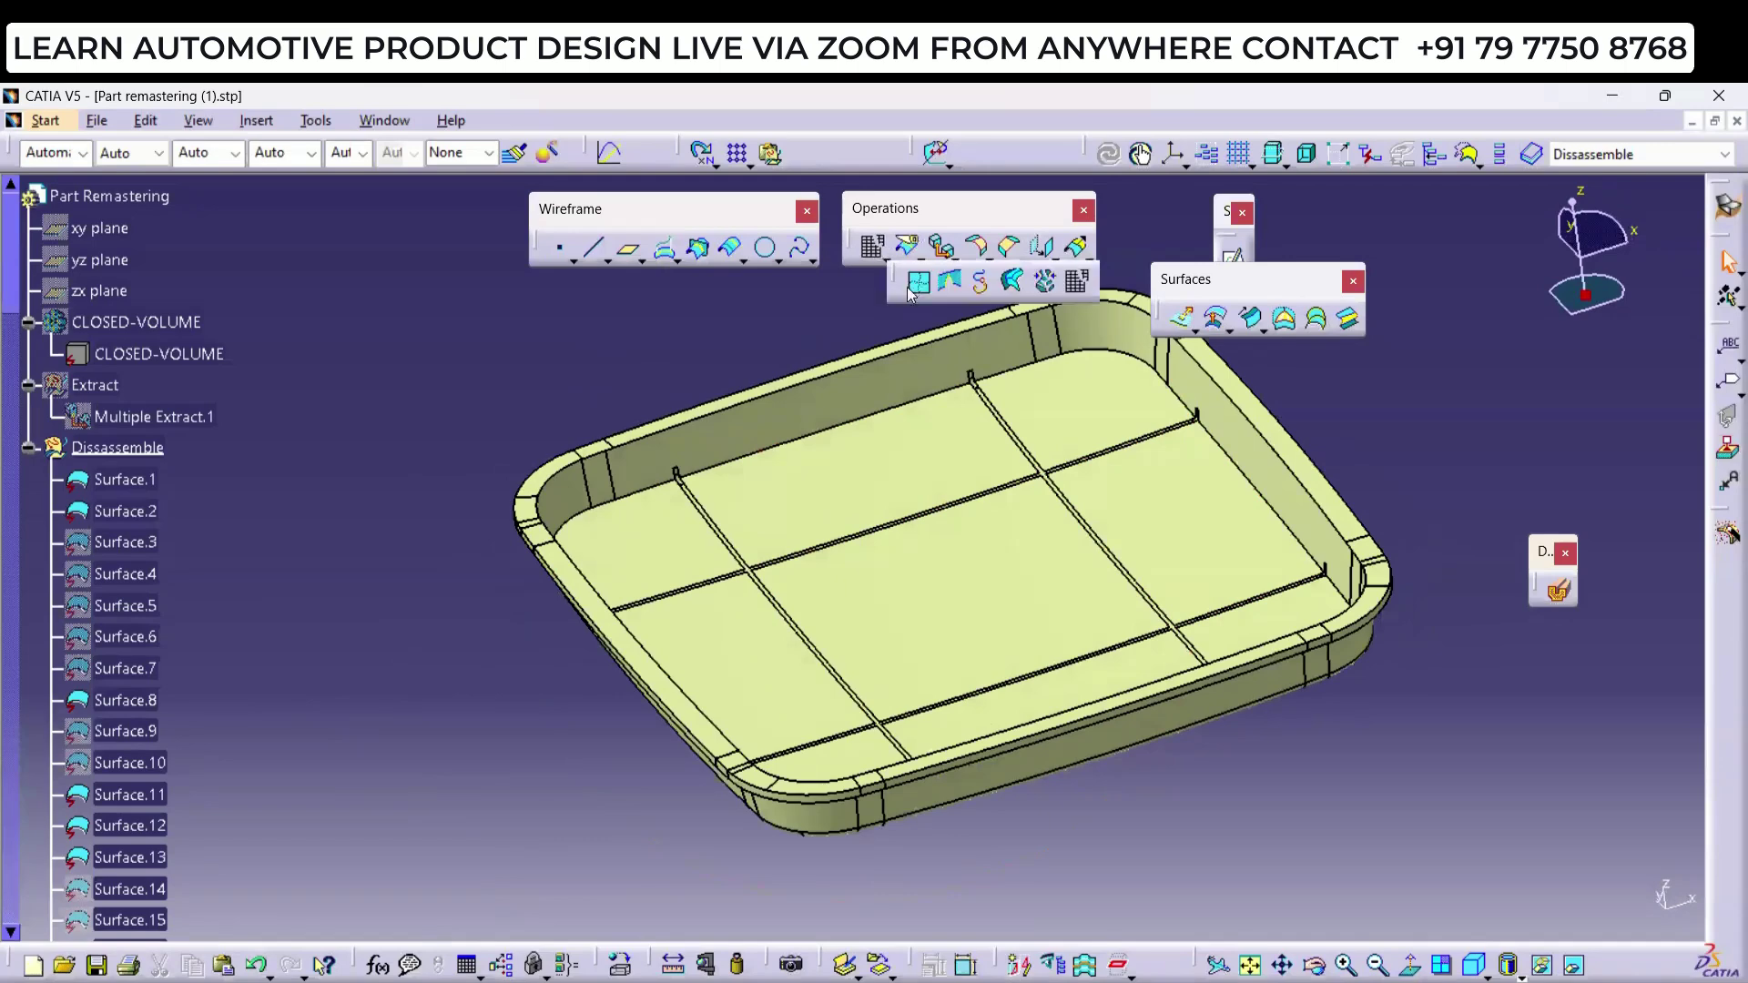
left_click(917, 280)
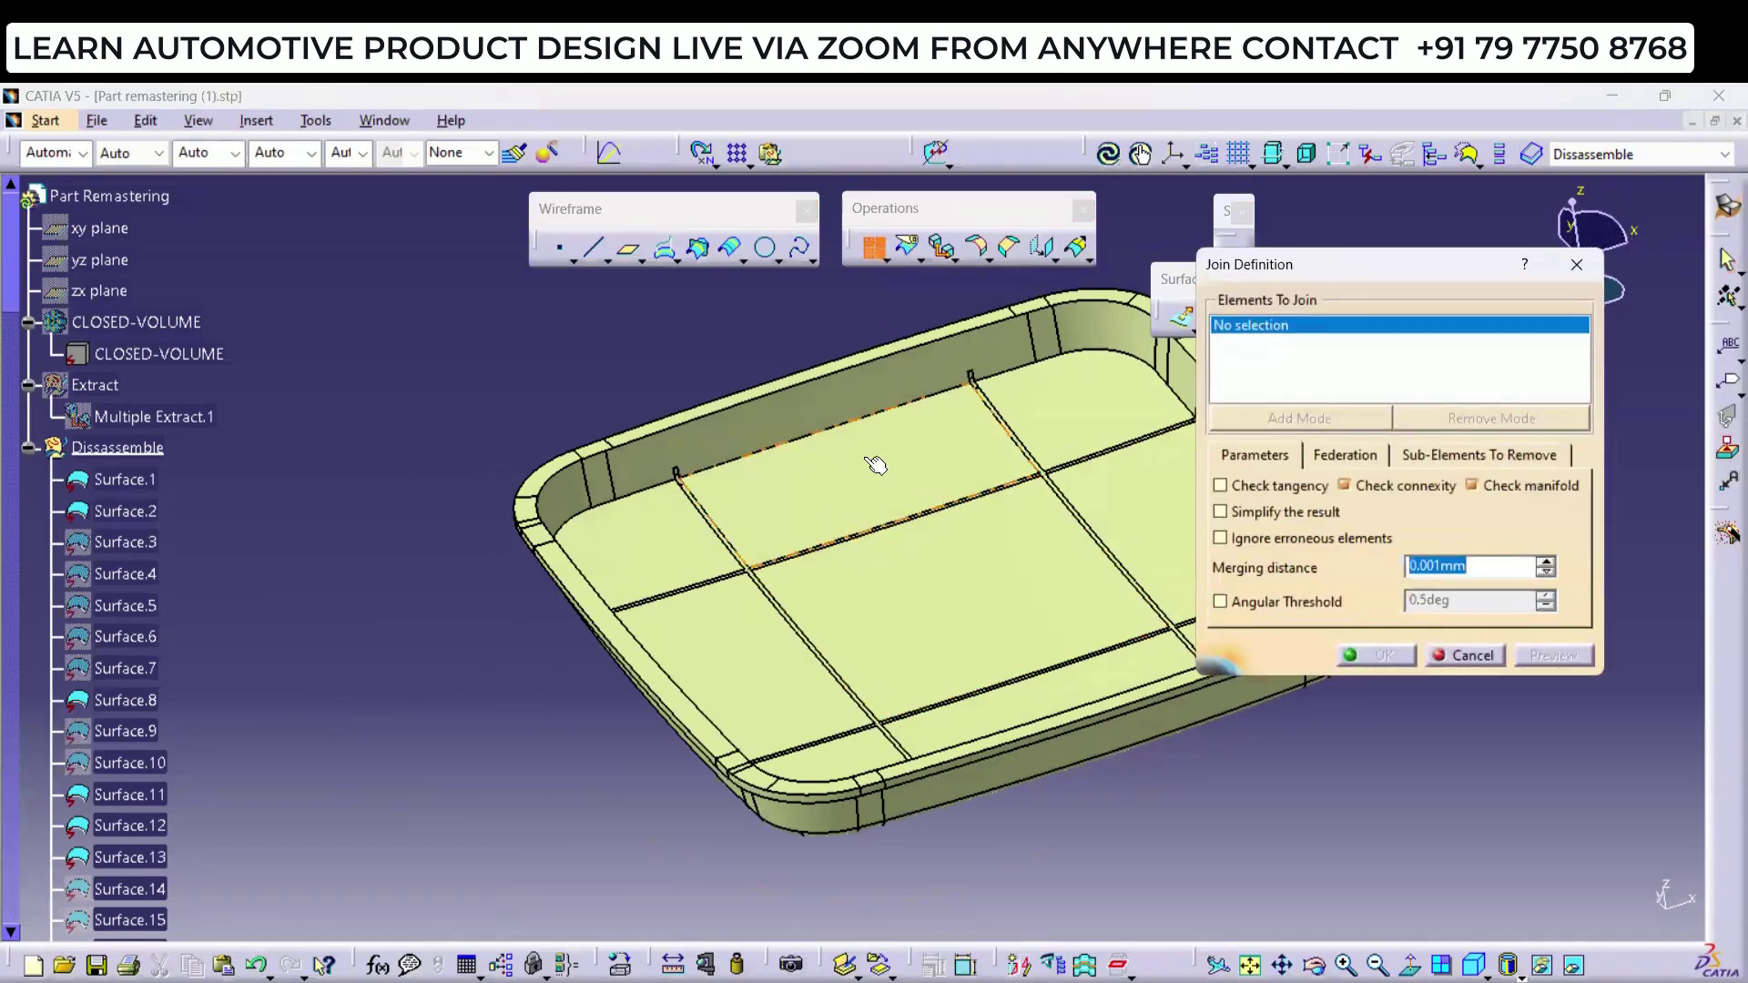
right_click(1300, 327)
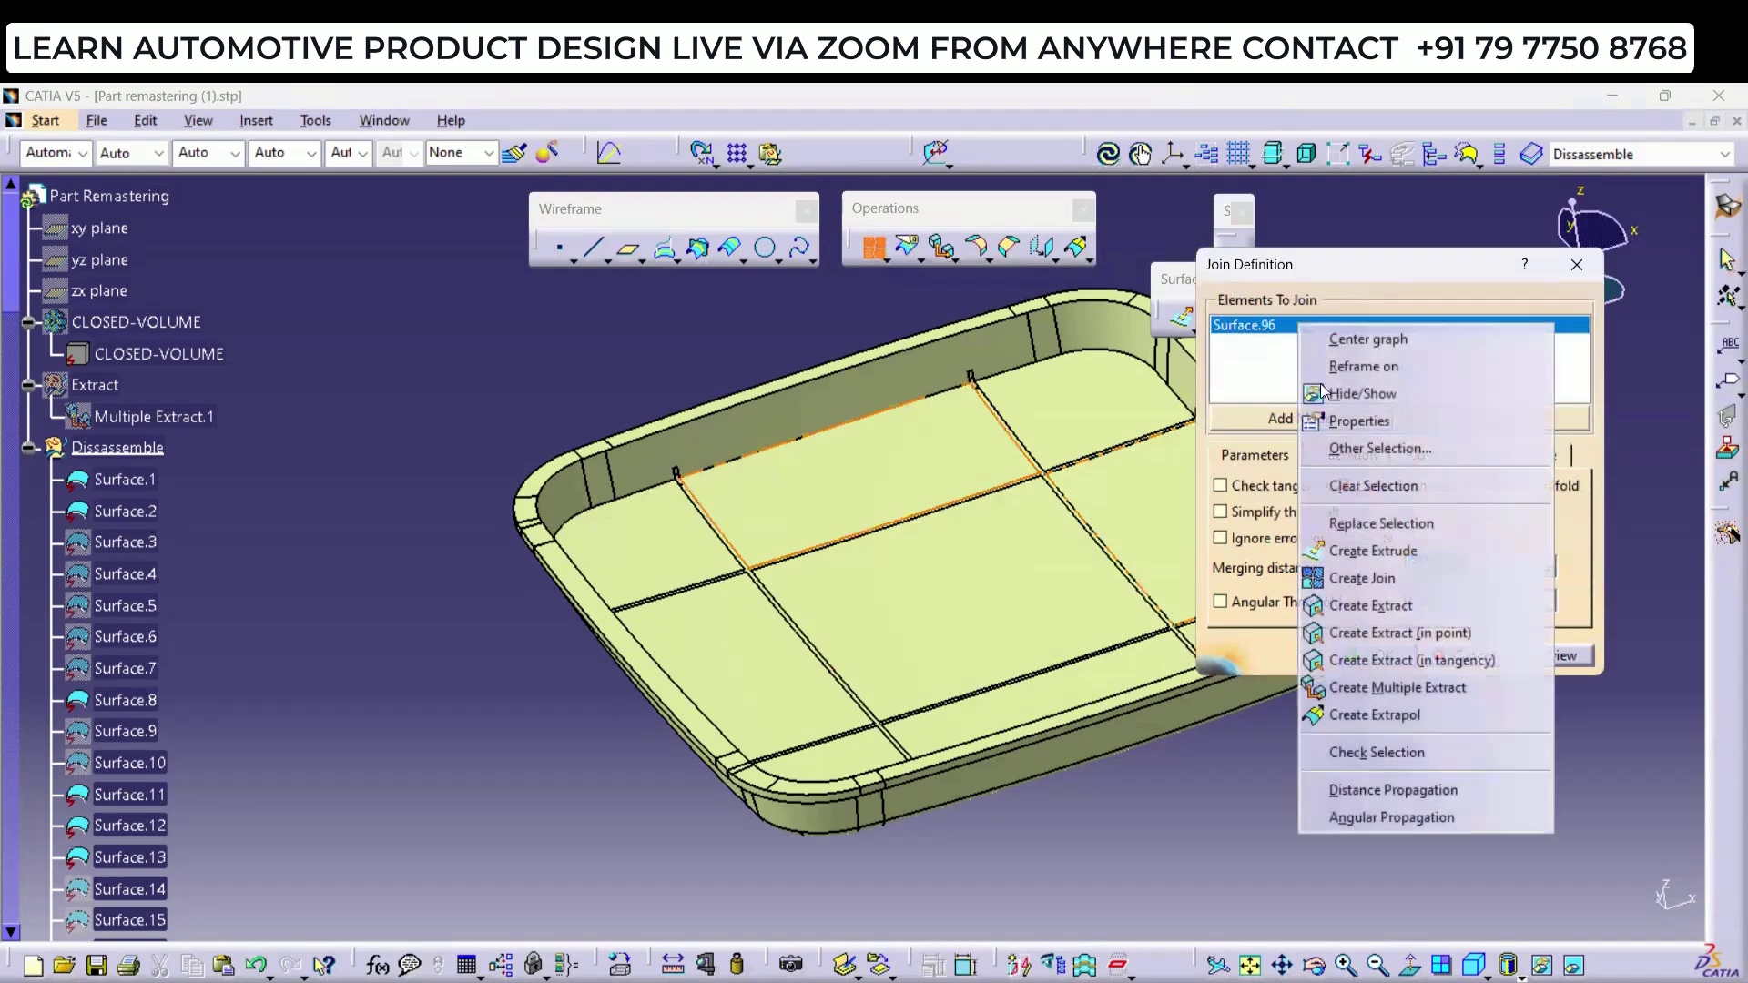
left_click(1347, 790)
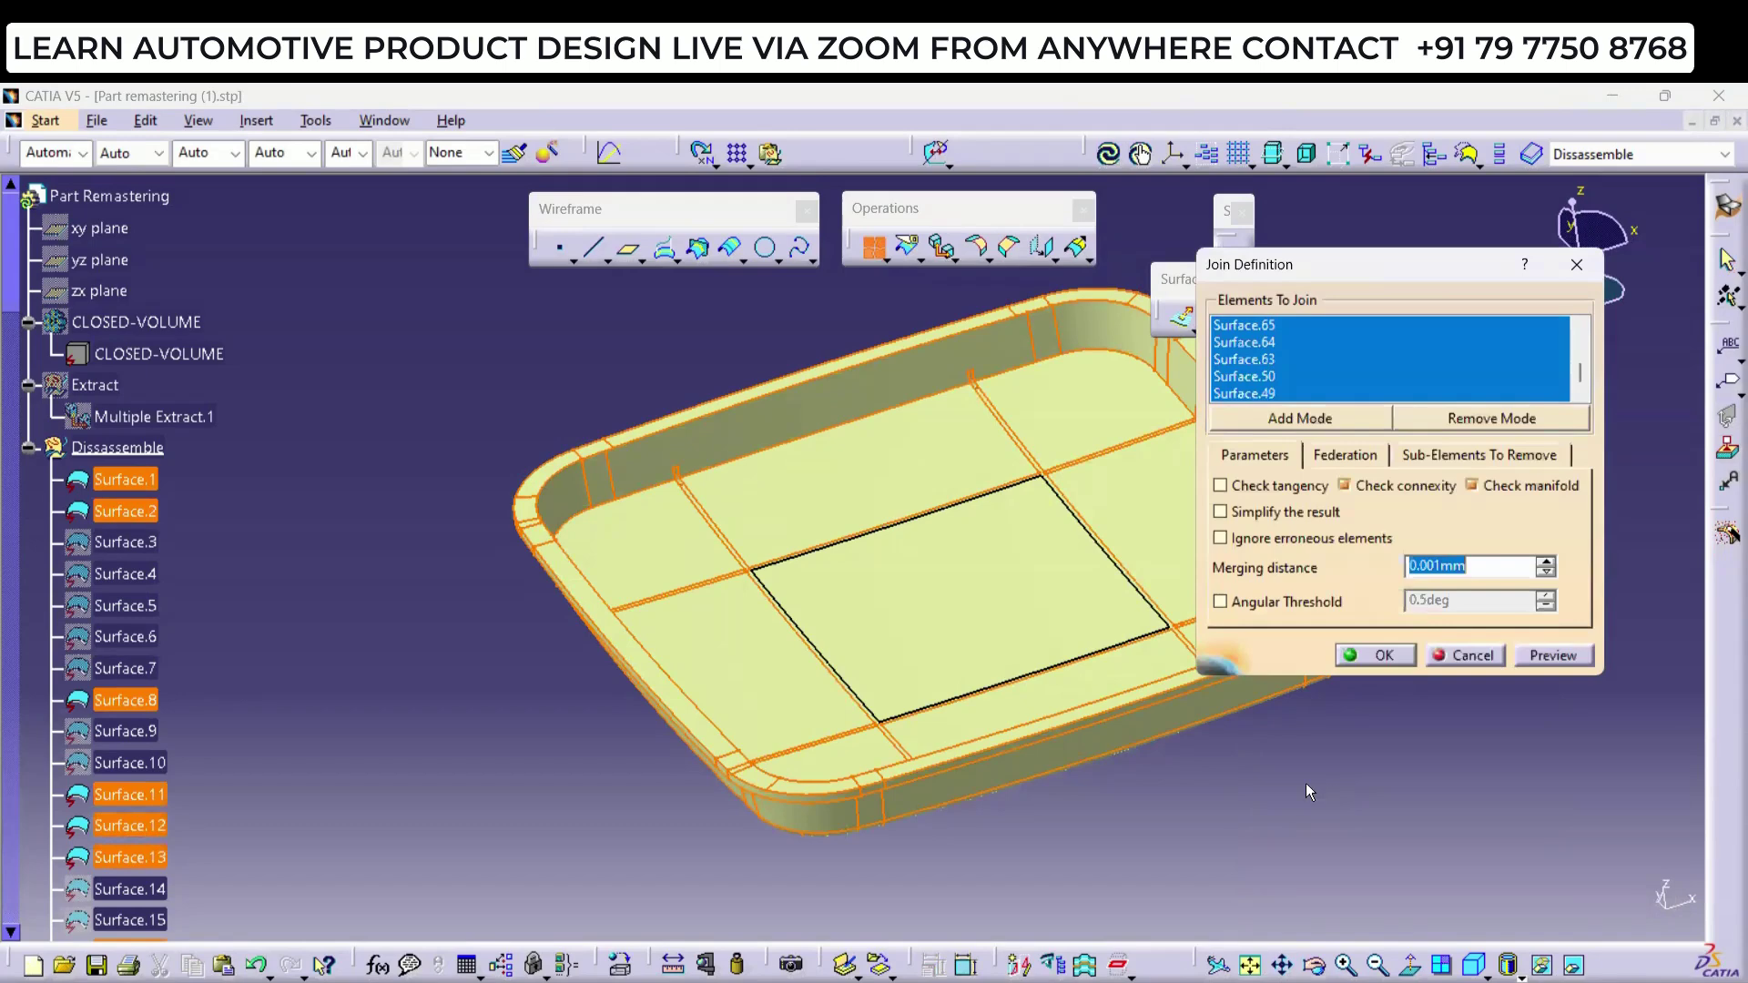
middle_click_drag(968, 683, 793, 538)
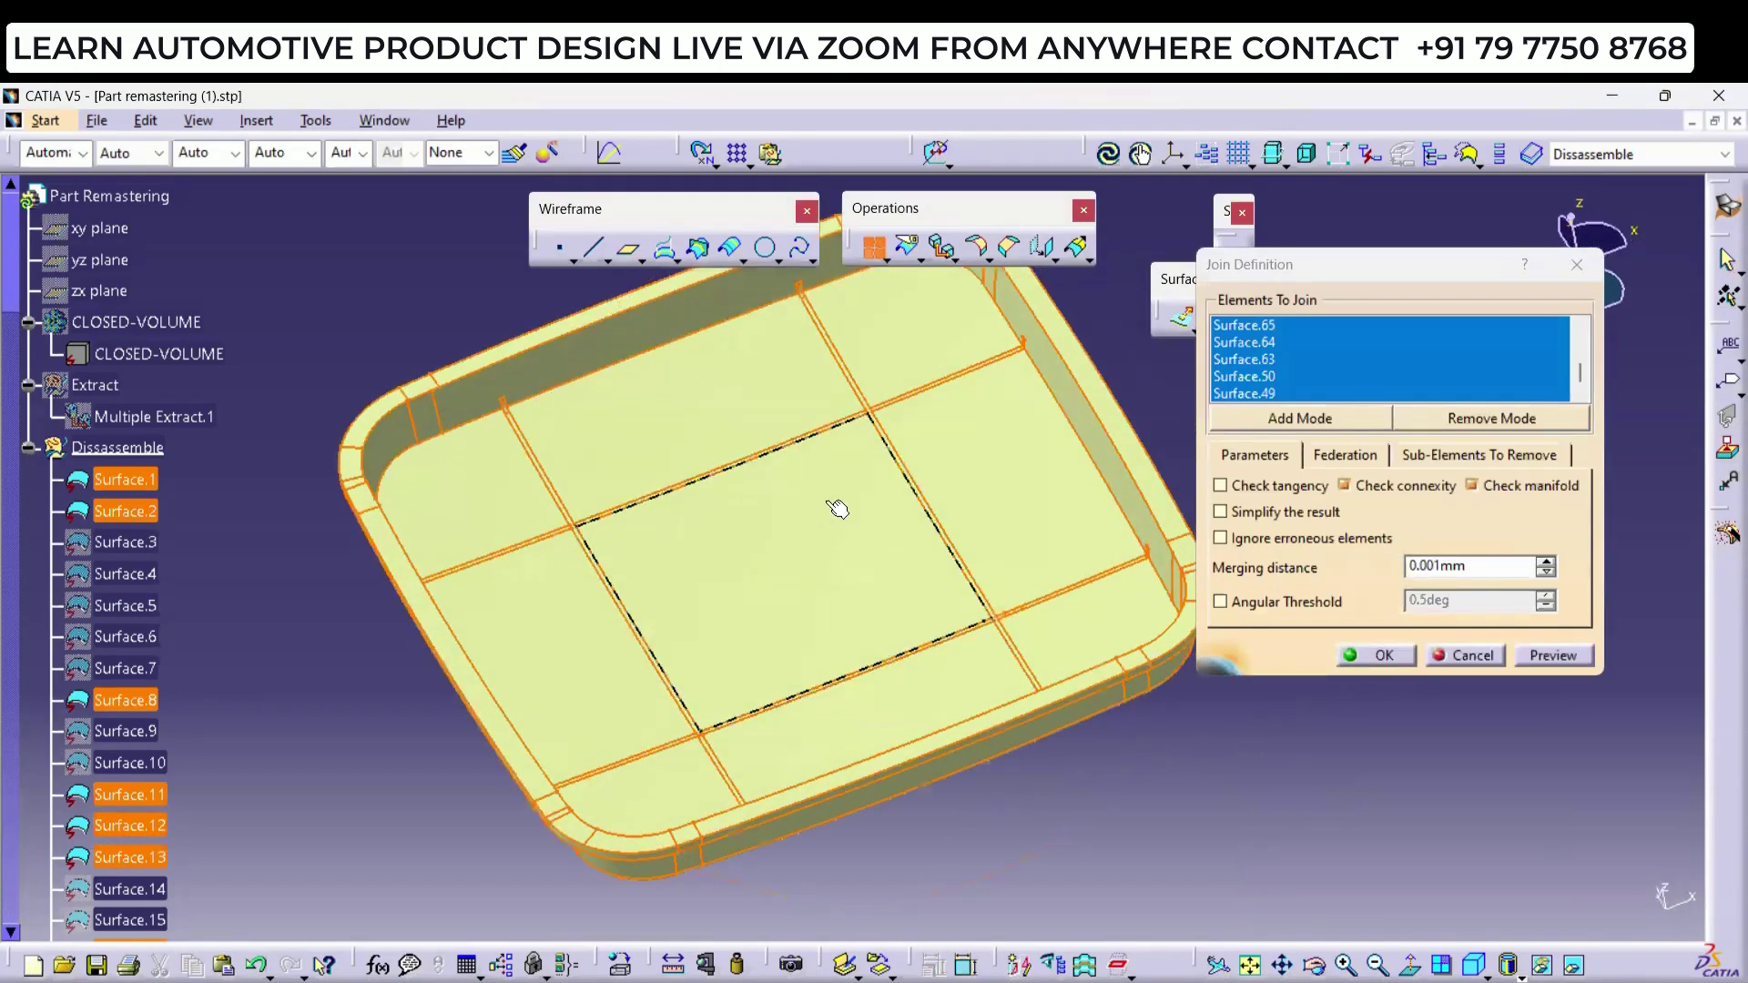
middle_click_drag(968, 762, 1111, 653, "ctrl")
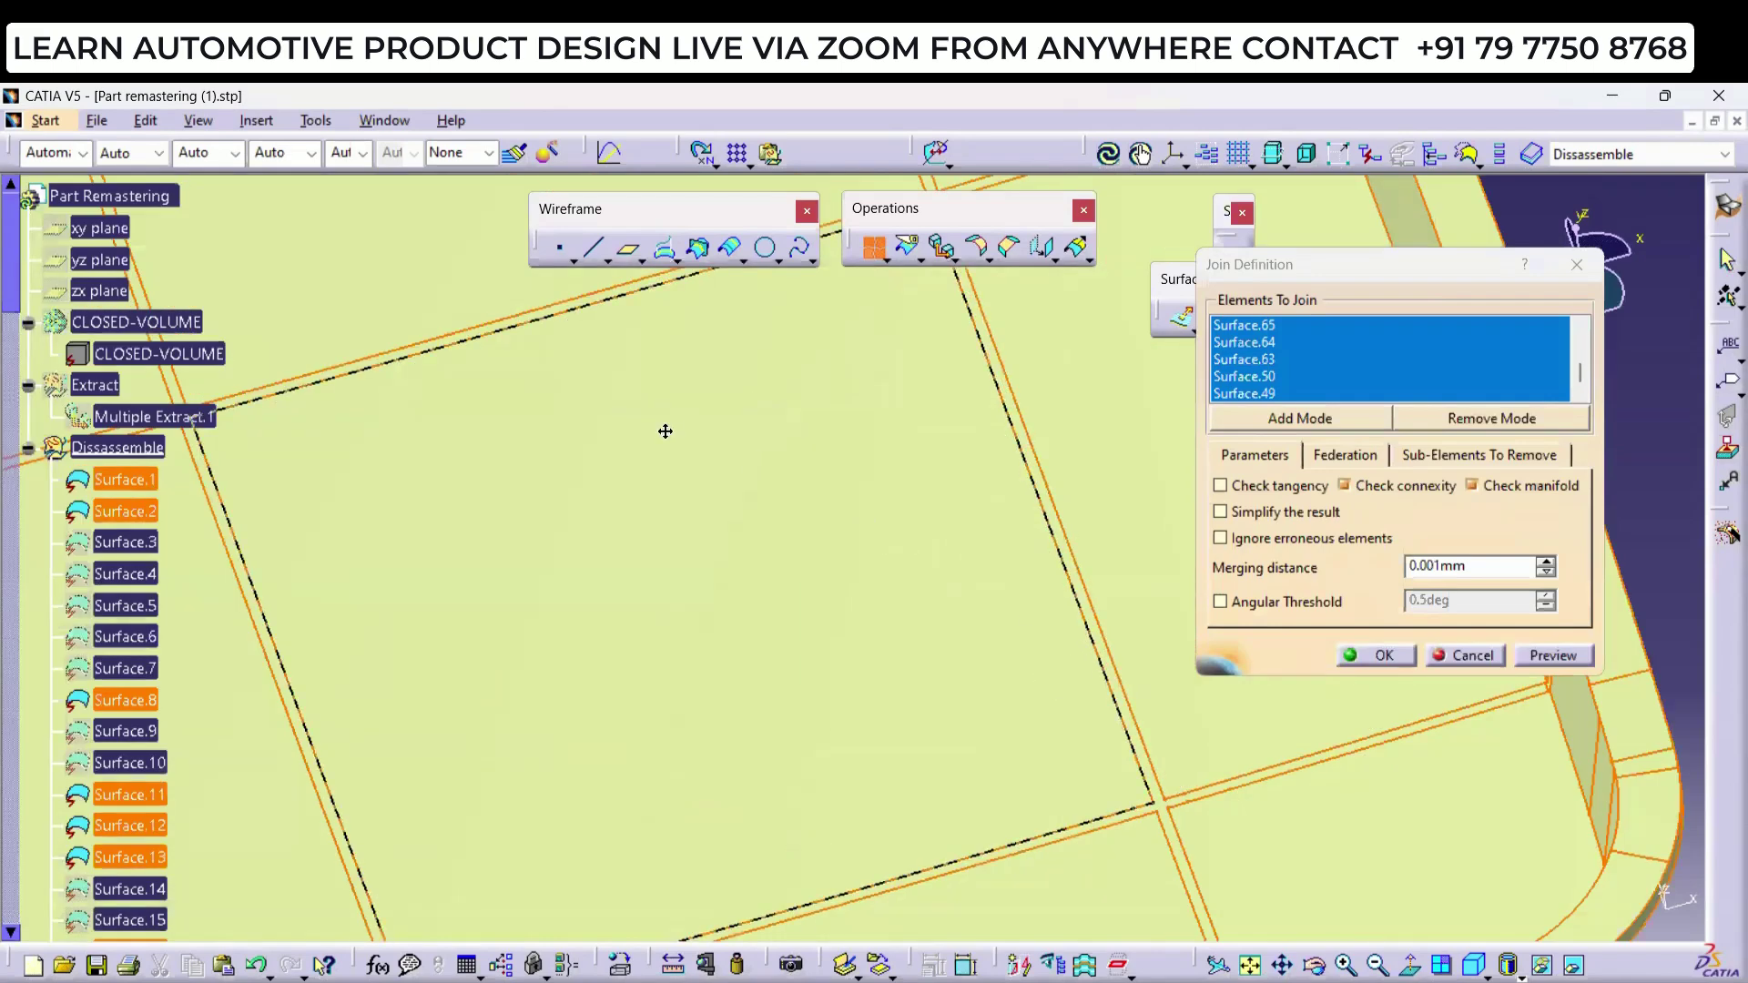
middle_click_drag(665, 432, 718, 600)
middle_click_drag(537, 535, 599, 592)
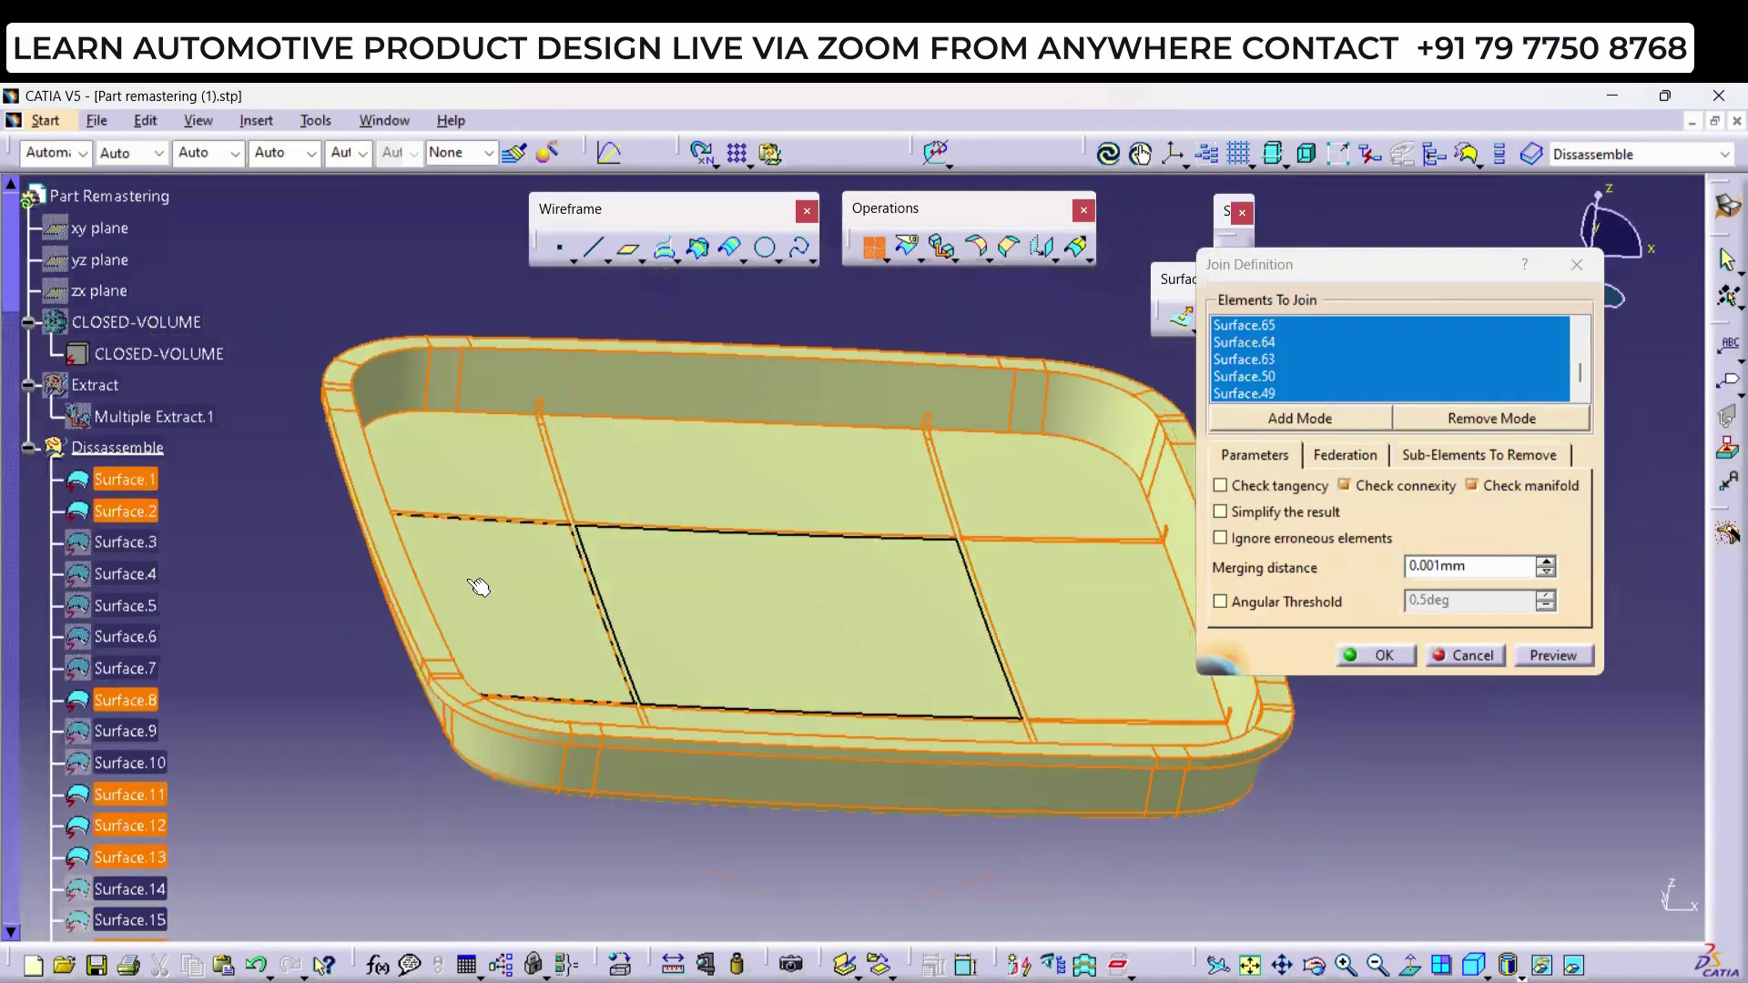
left_click(1379, 658)
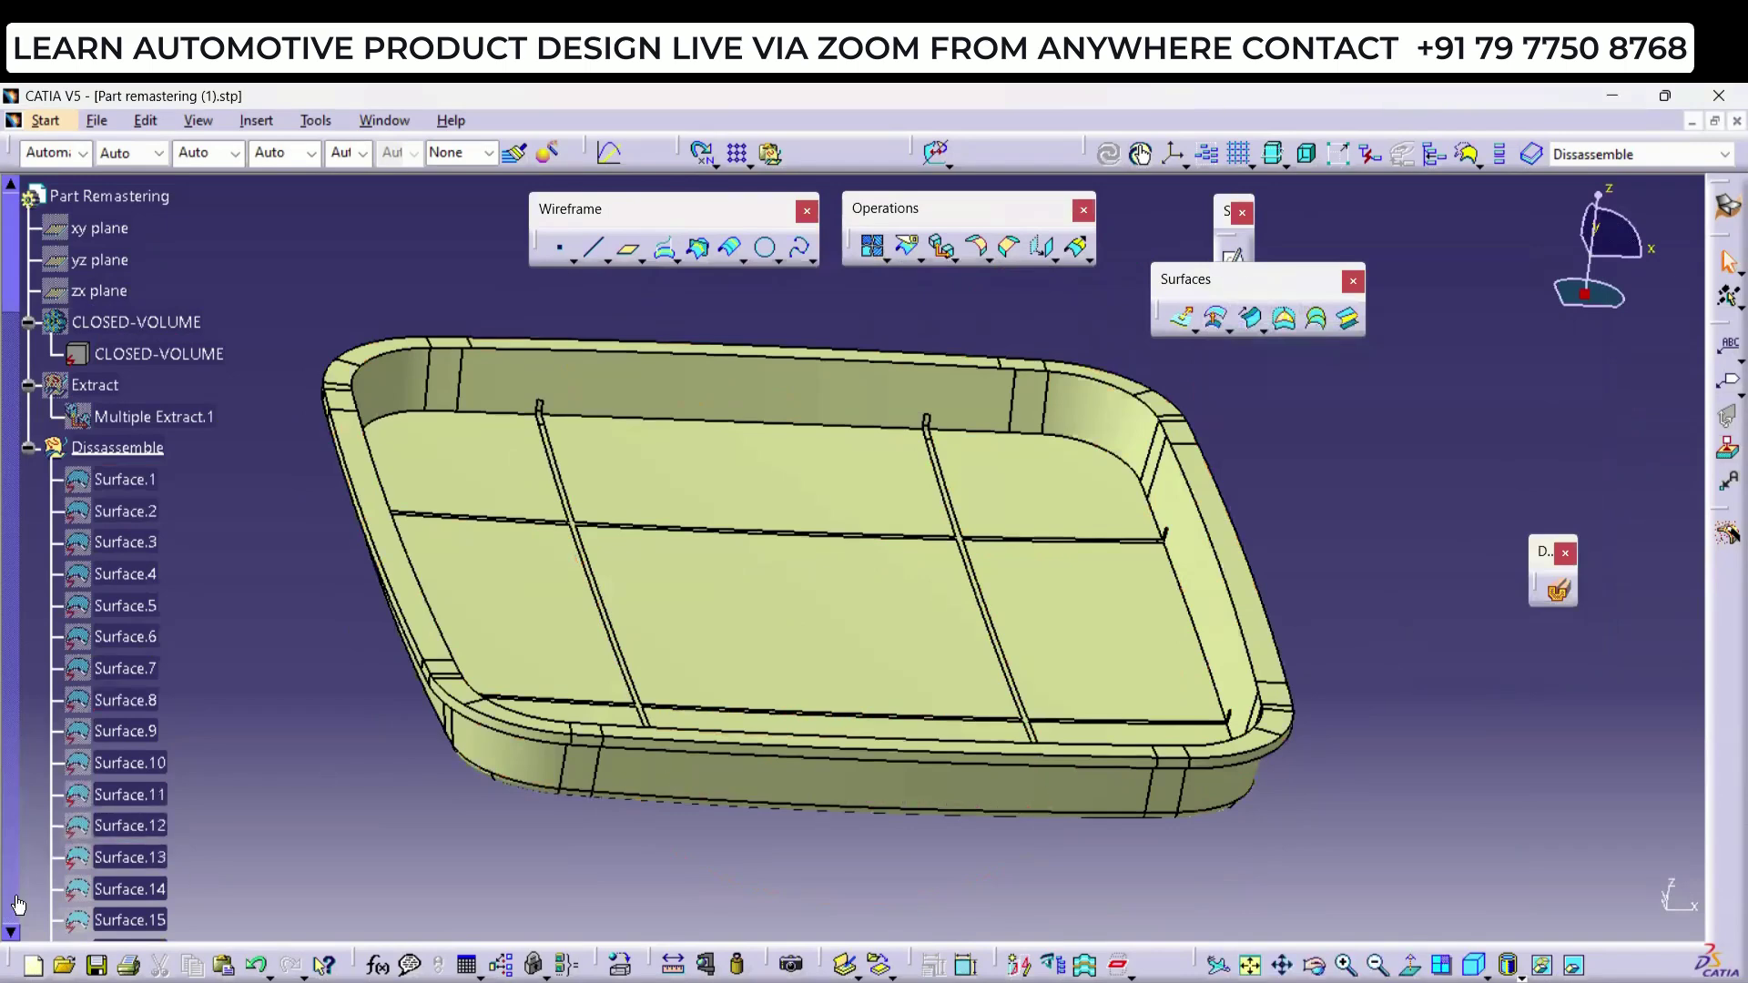
Step: Recolour the new joined surface light red to distinguish it from the faces outside the join
scroll(18, 904, "down", 20)
left_click(113, 697)
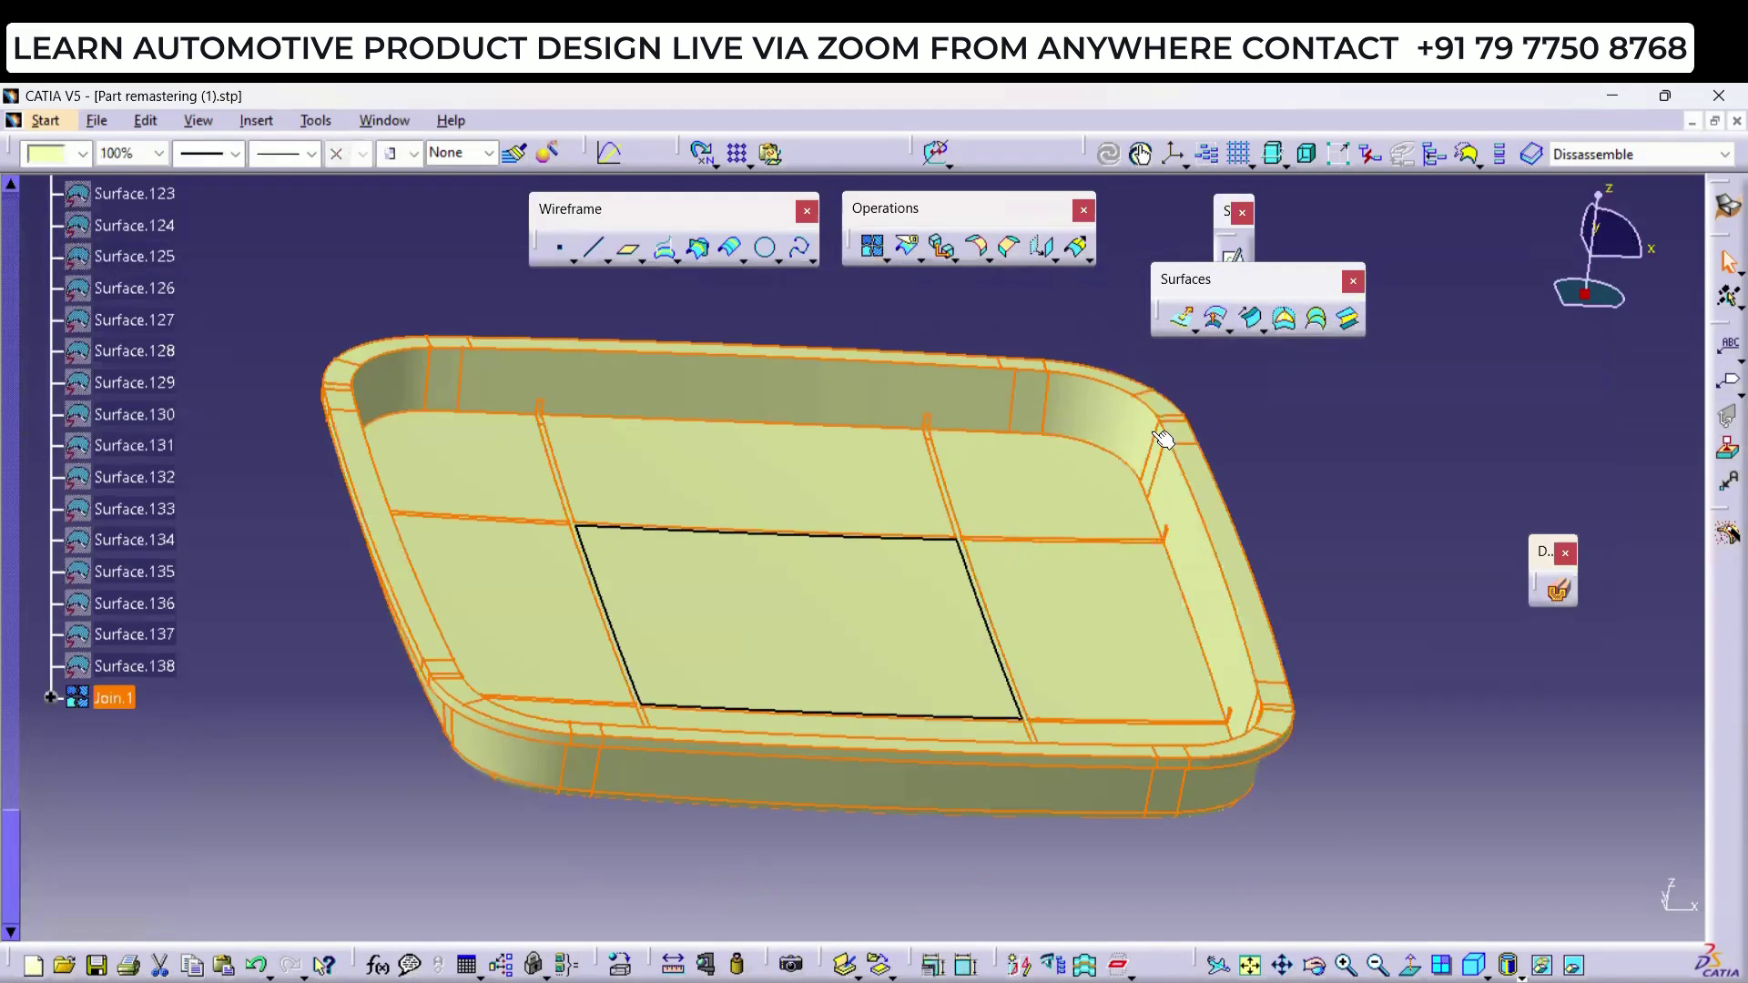
left_click(83, 155)
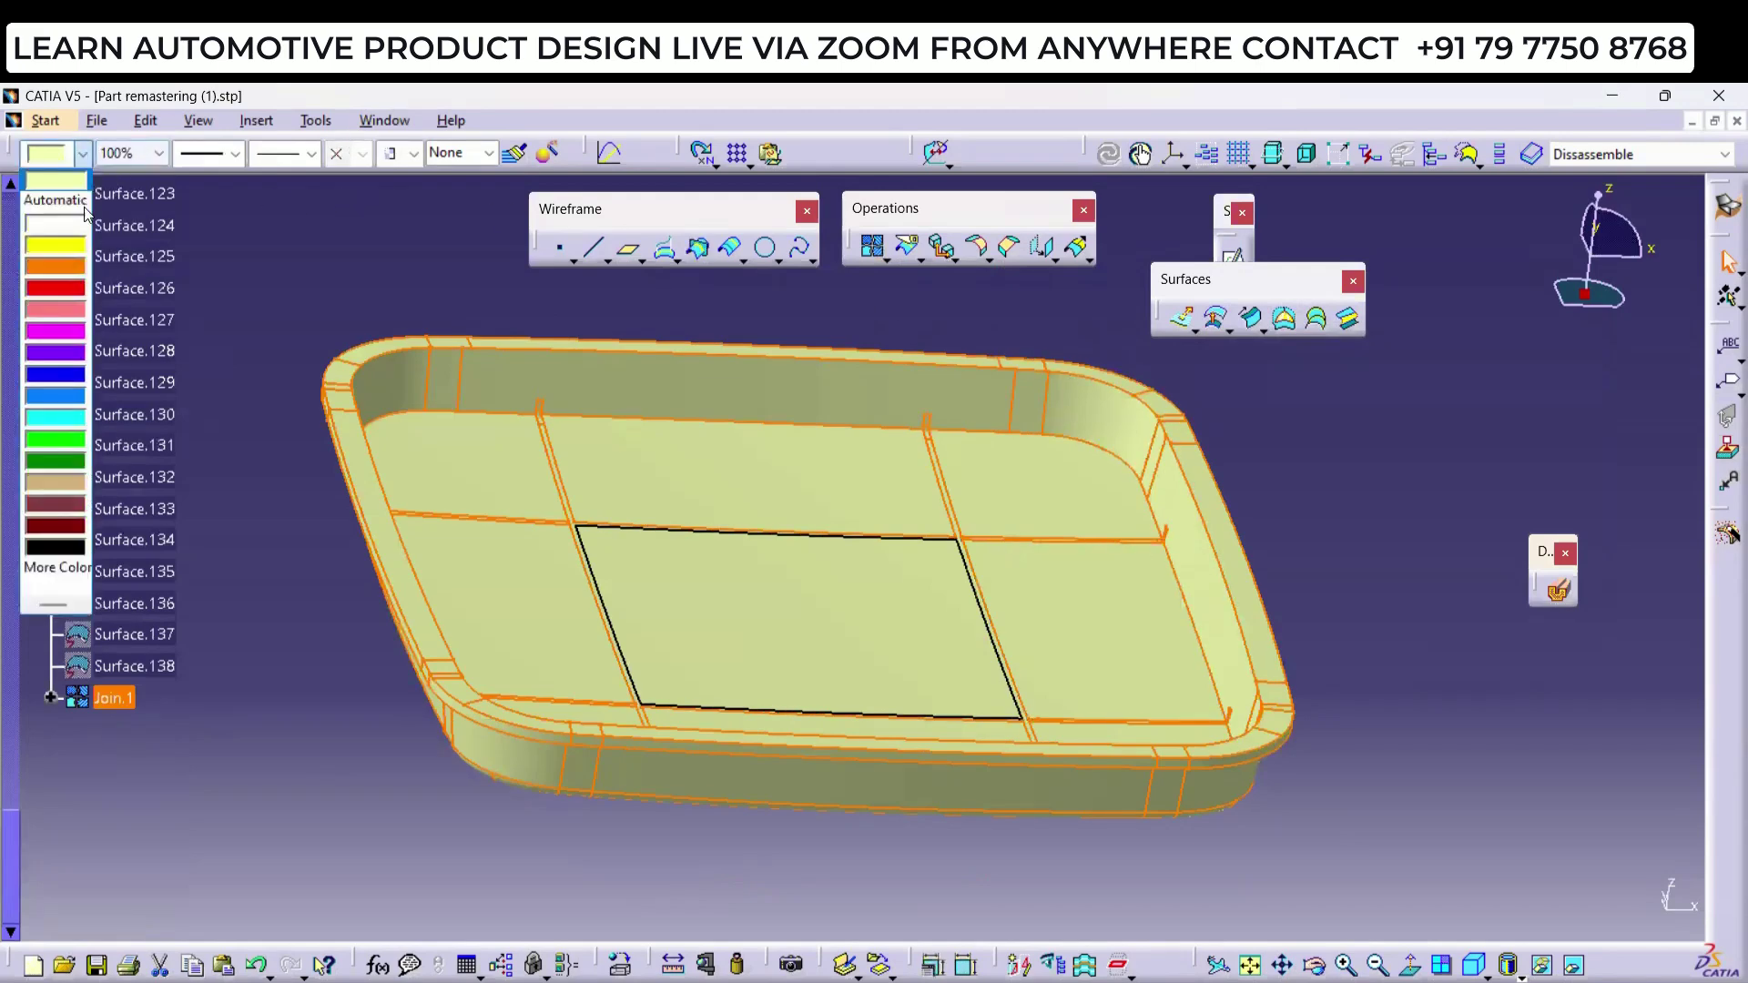
left_click(66, 309)
Step: Locate the unjoined central floor face in the specification tree and examine the gaps along its edges
middle_click_drag(995, 507, 838, 597)
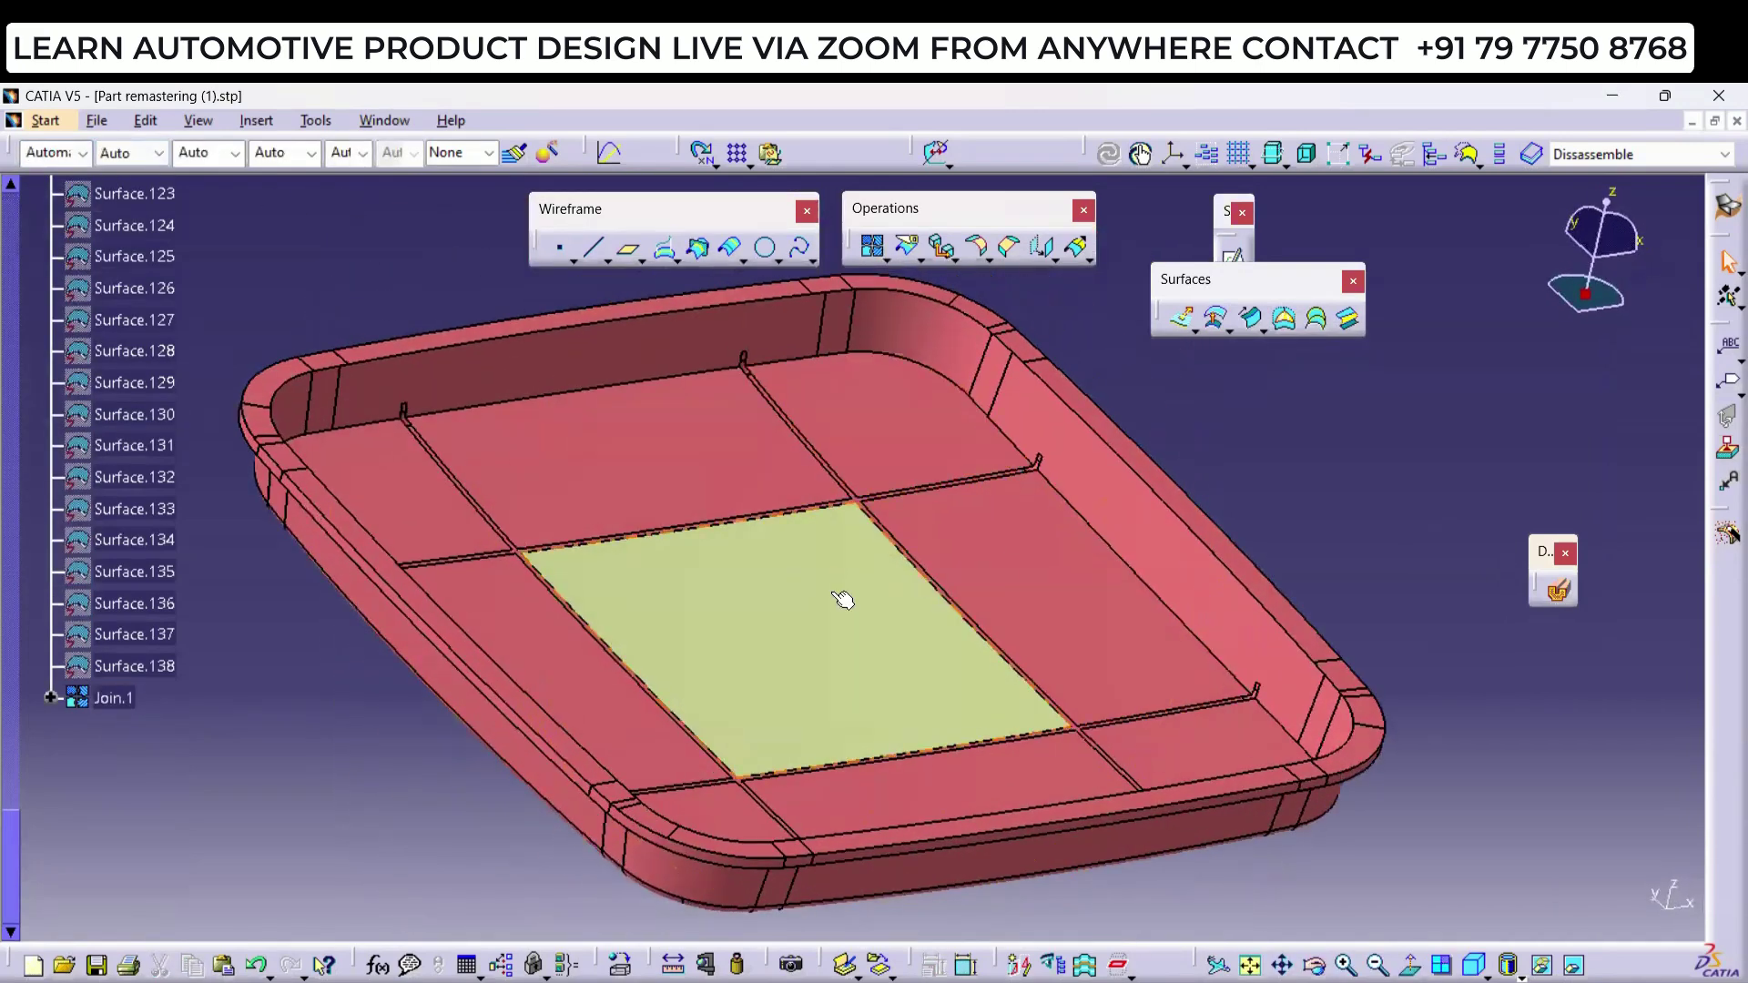
left_click(768, 645)
right_click(765, 635)
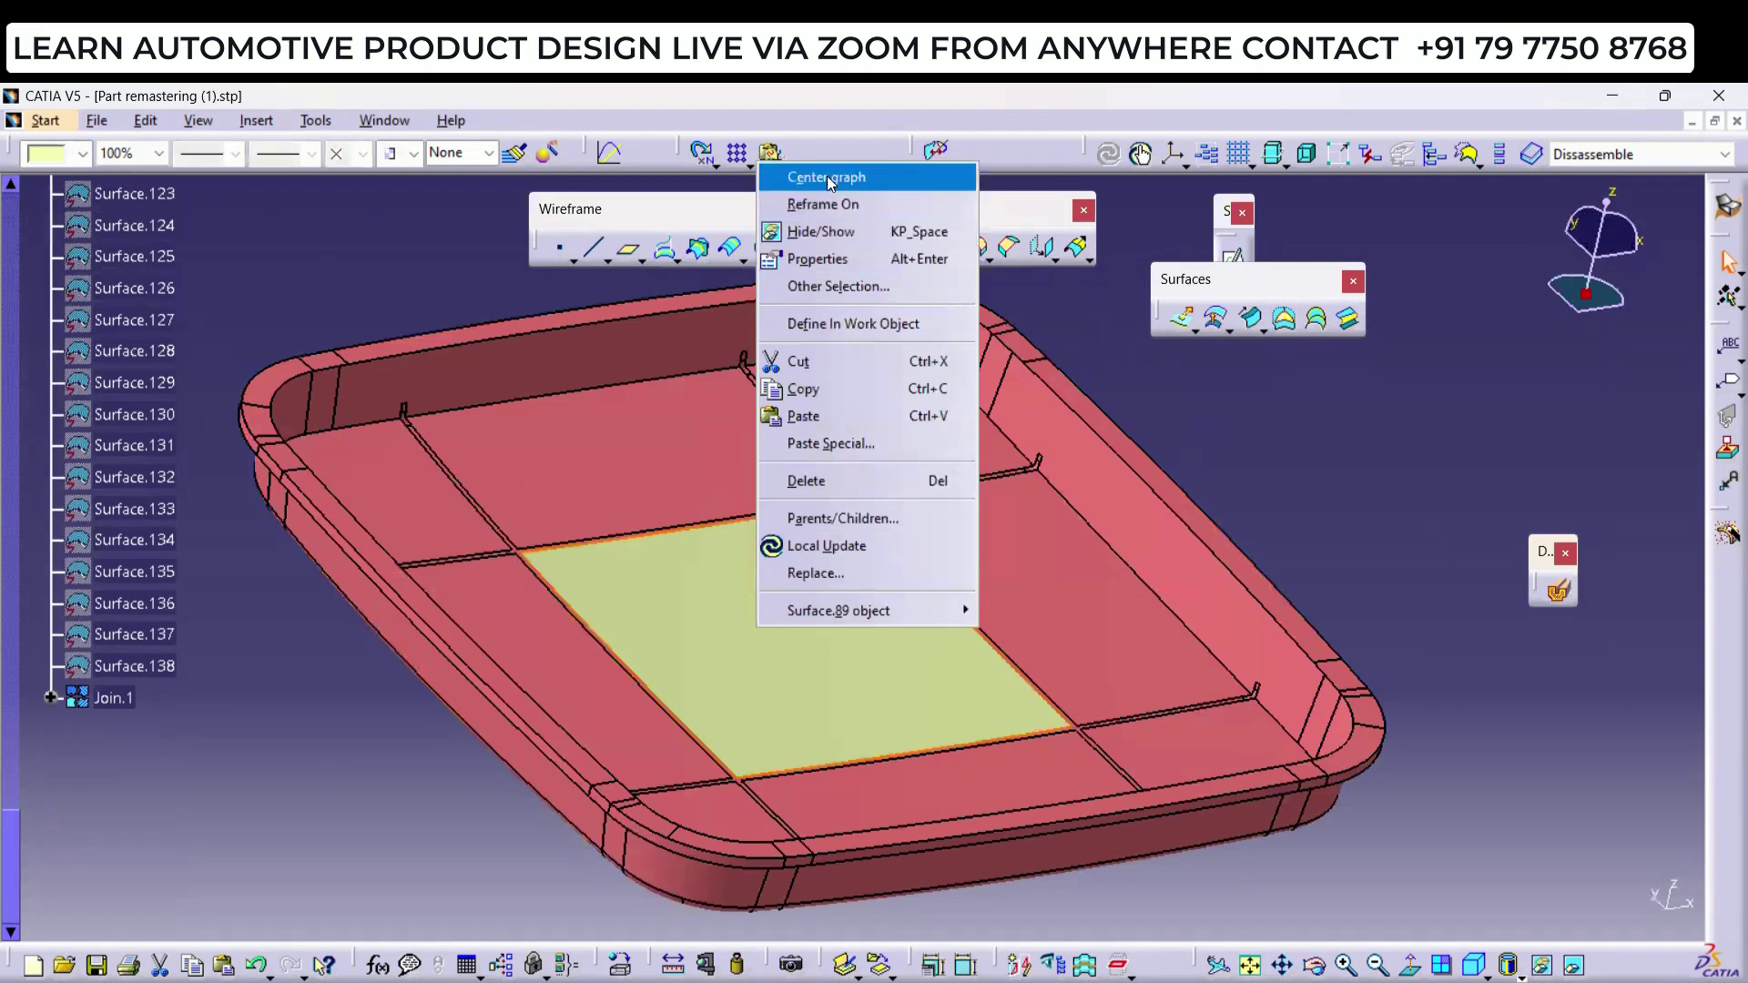
left_click(826, 178)
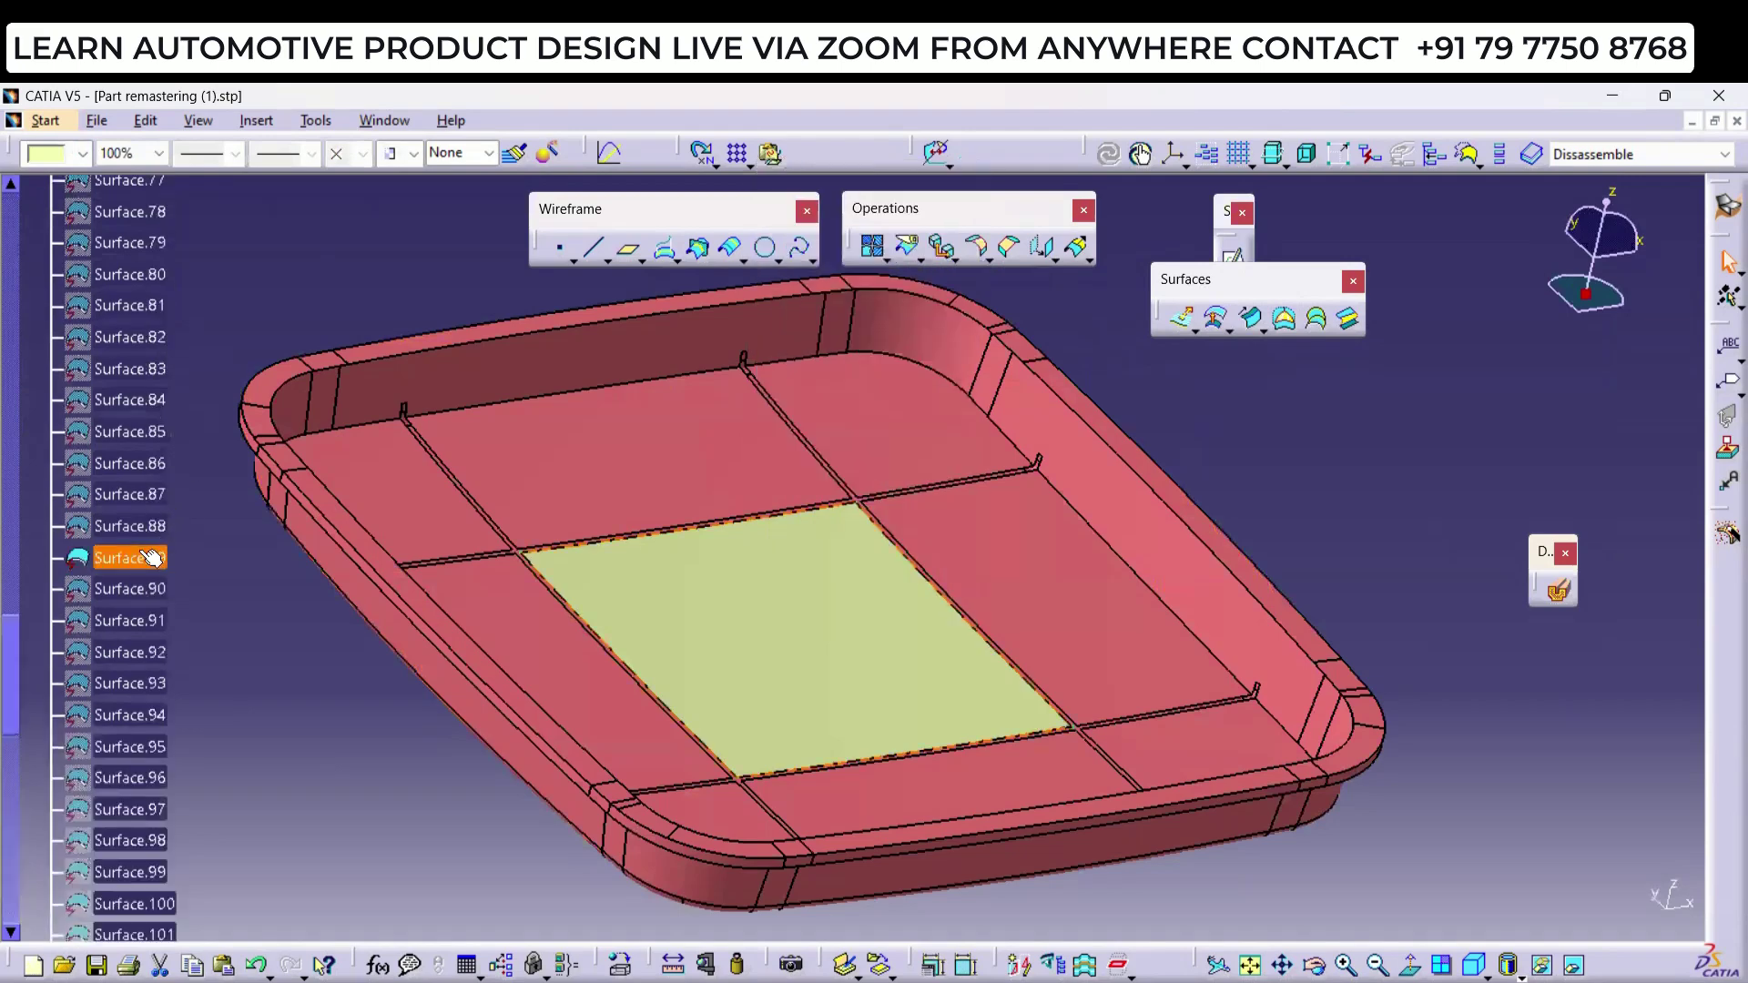
left_click(277, 655)
middle_click_drag(591, 651, 701, 533)
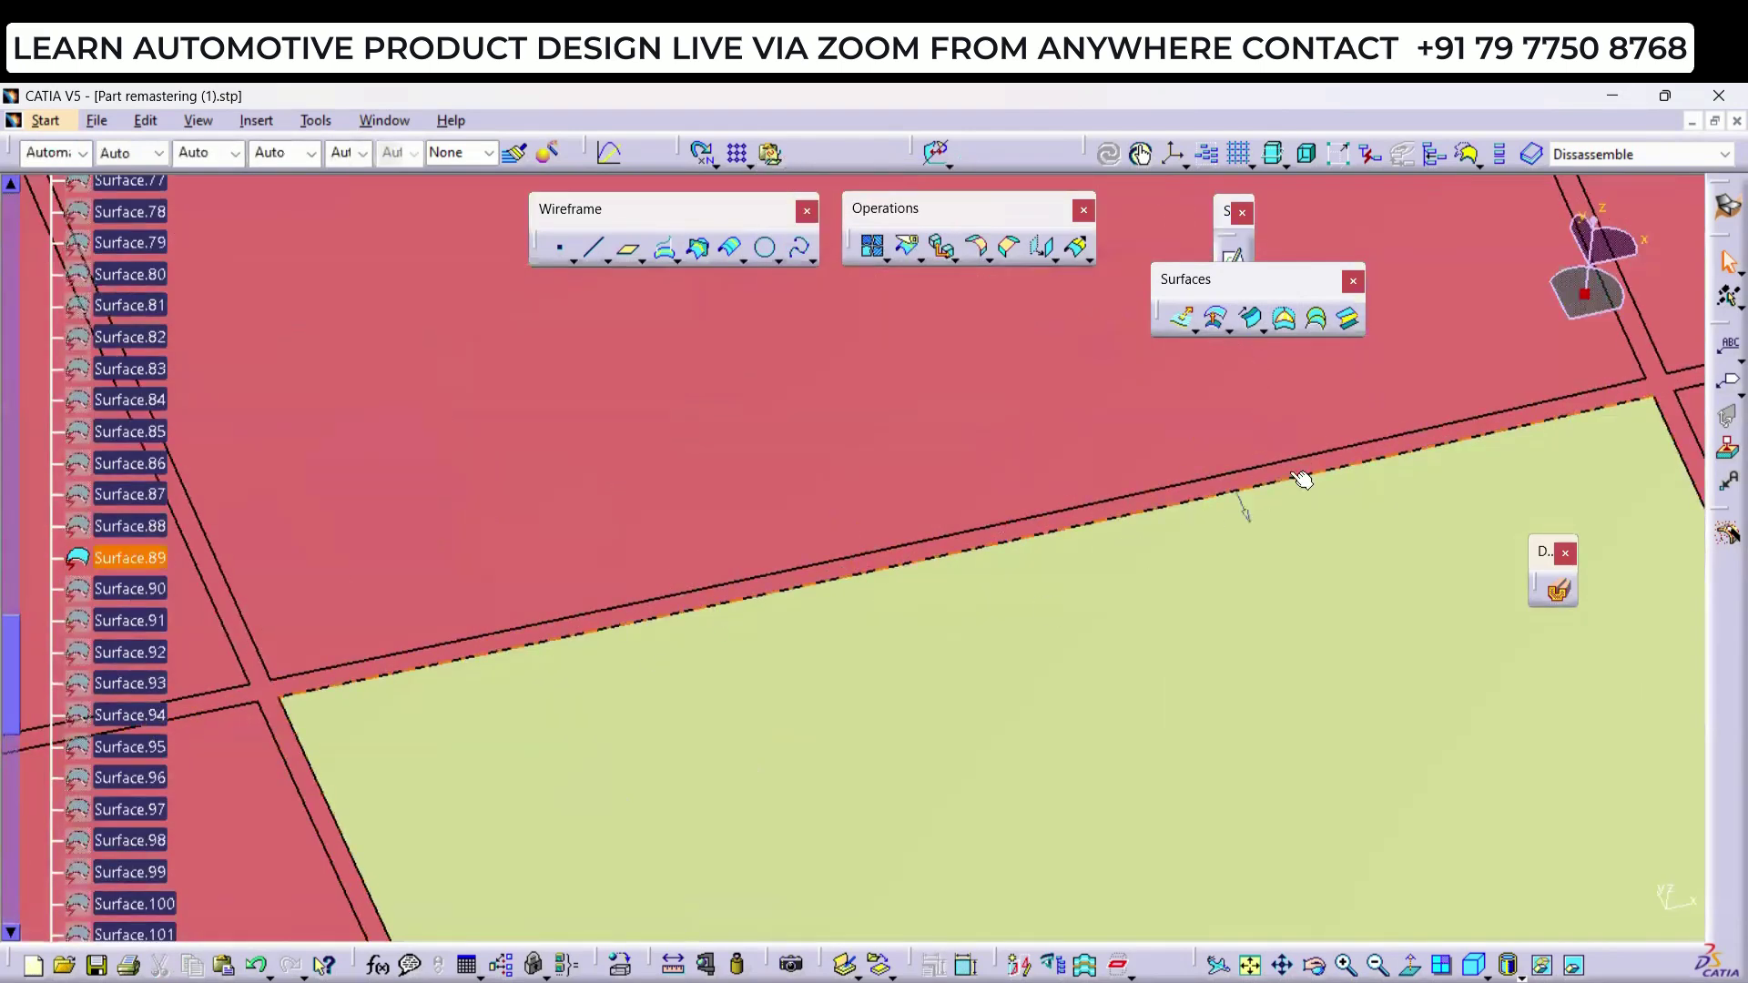
middle_click_drag(1292, 473, 409, 543)
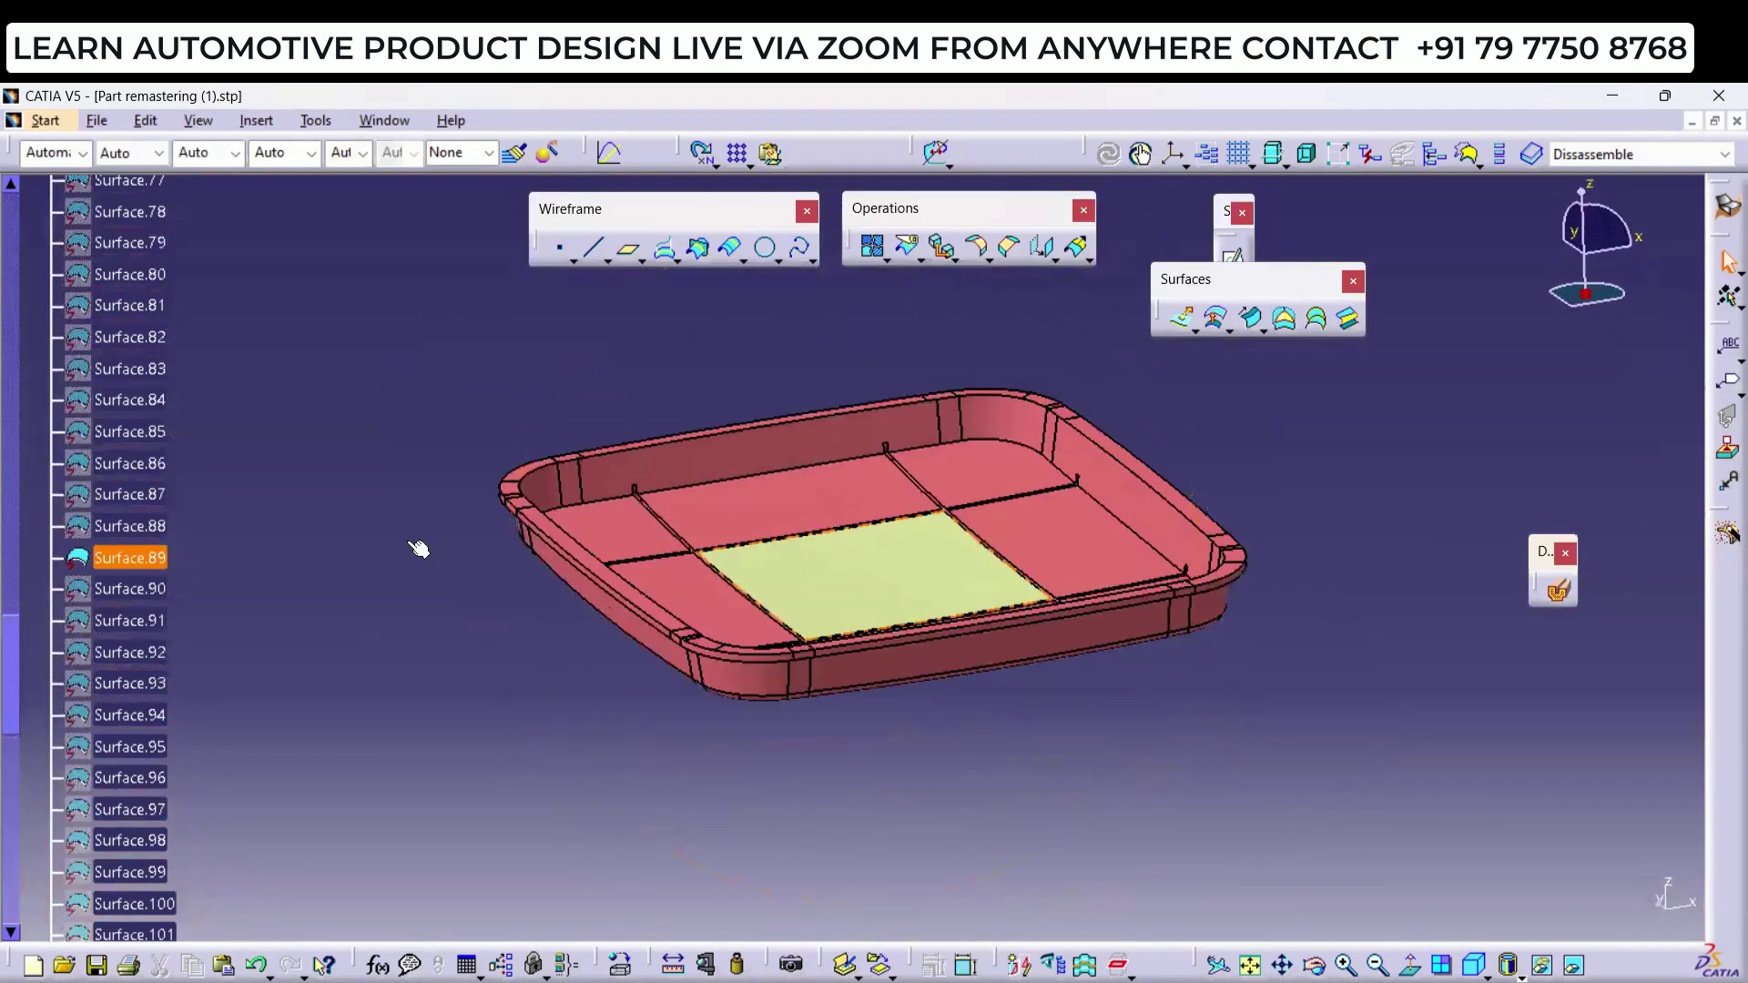
Step: Collapse the Dissassemble geometrical set in the specification tree
scroll(252, 571, "down", 15)
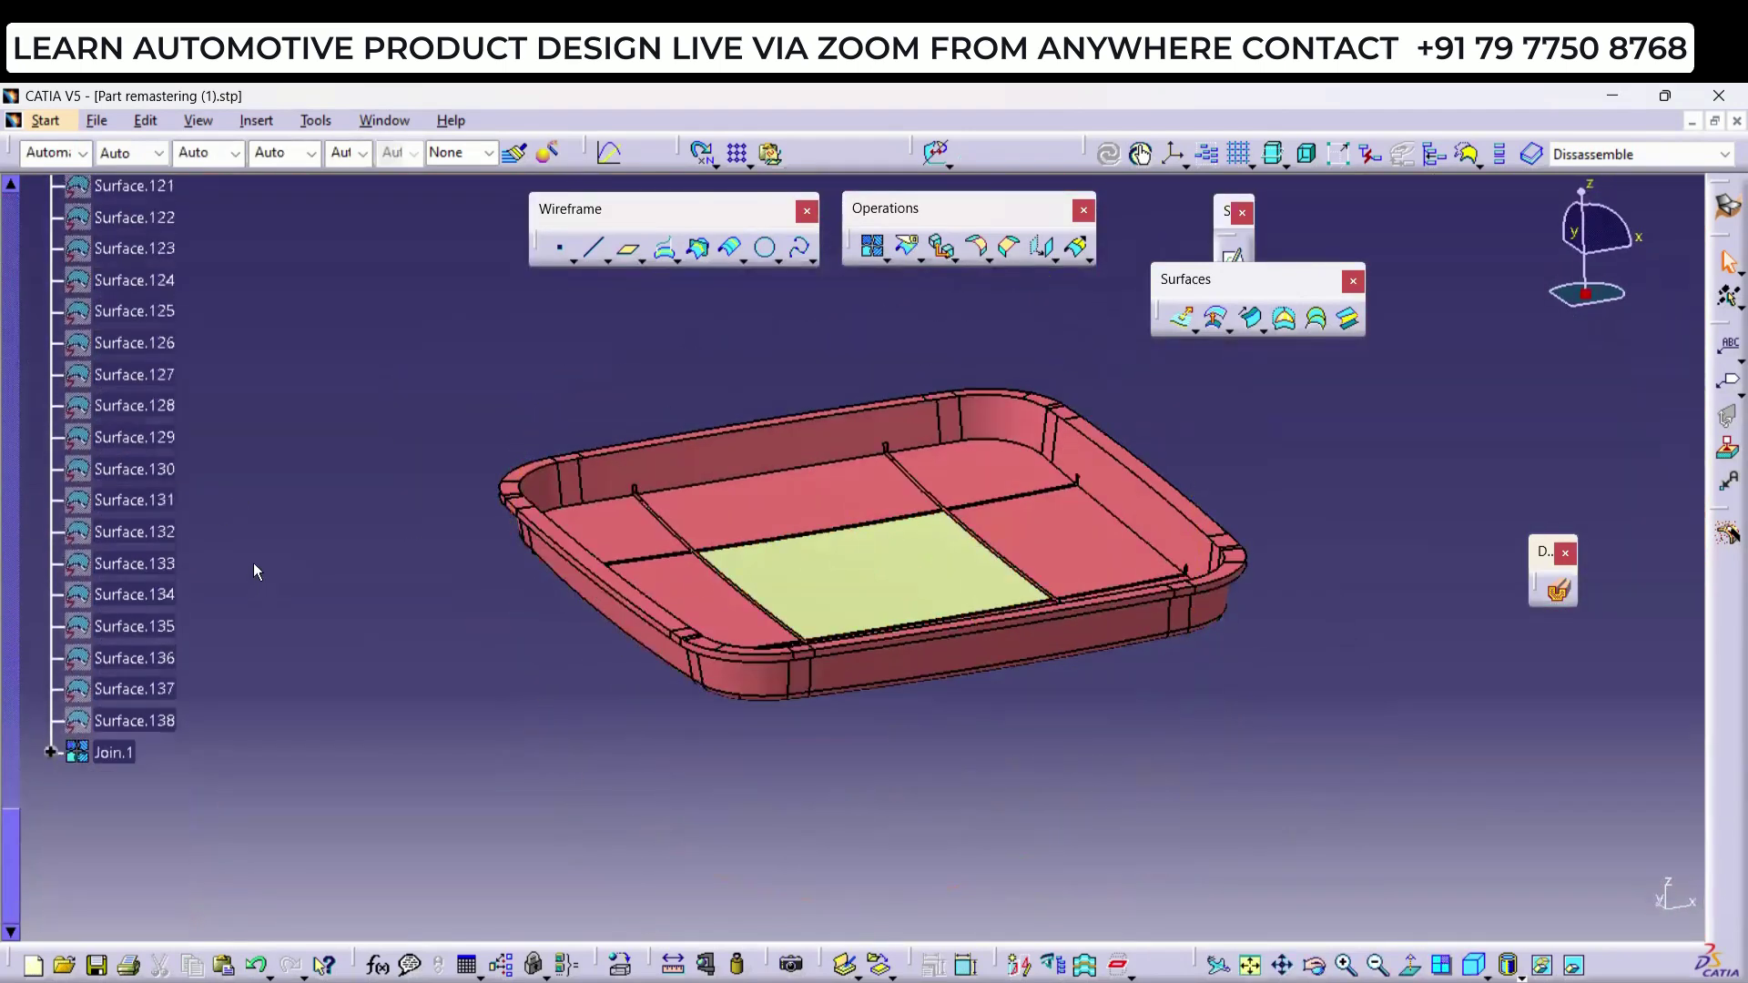
left_click(13, 213)
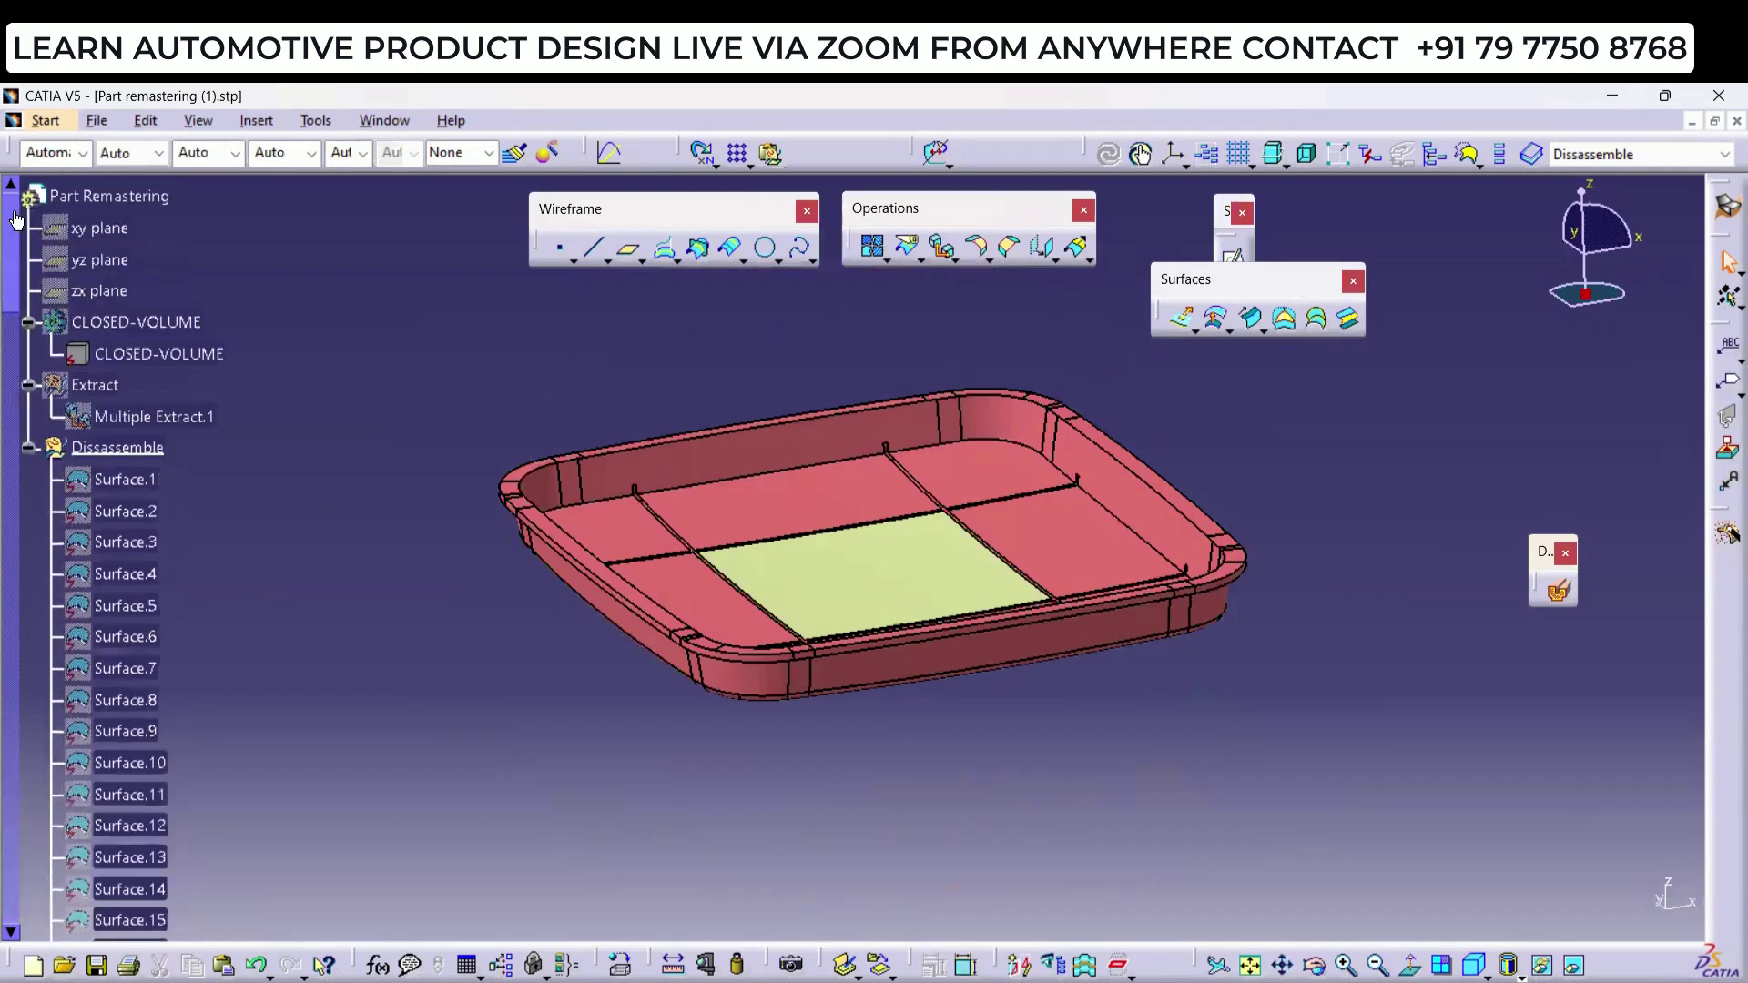
left_click(28, 448)
Step: Examine the edge pairs bordering the gaps that the removed ribs left in the tray floor
middle_click_drag(897, 519, 816, 480)
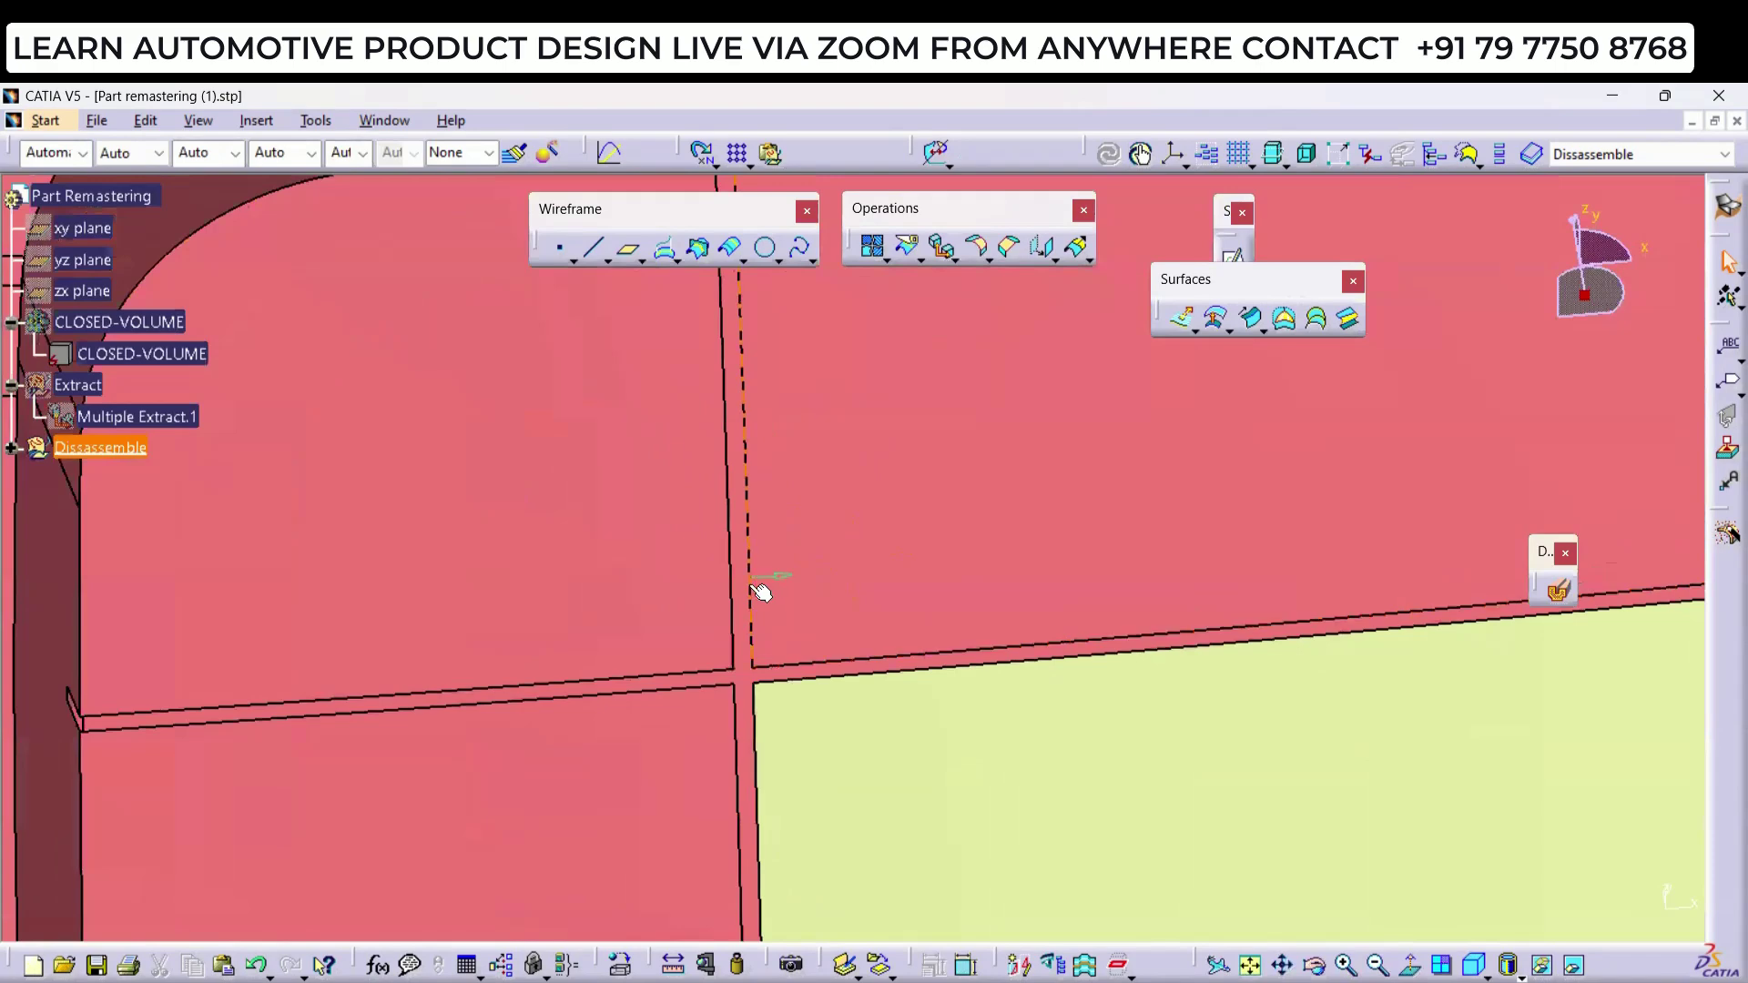
left_click(759, 592)
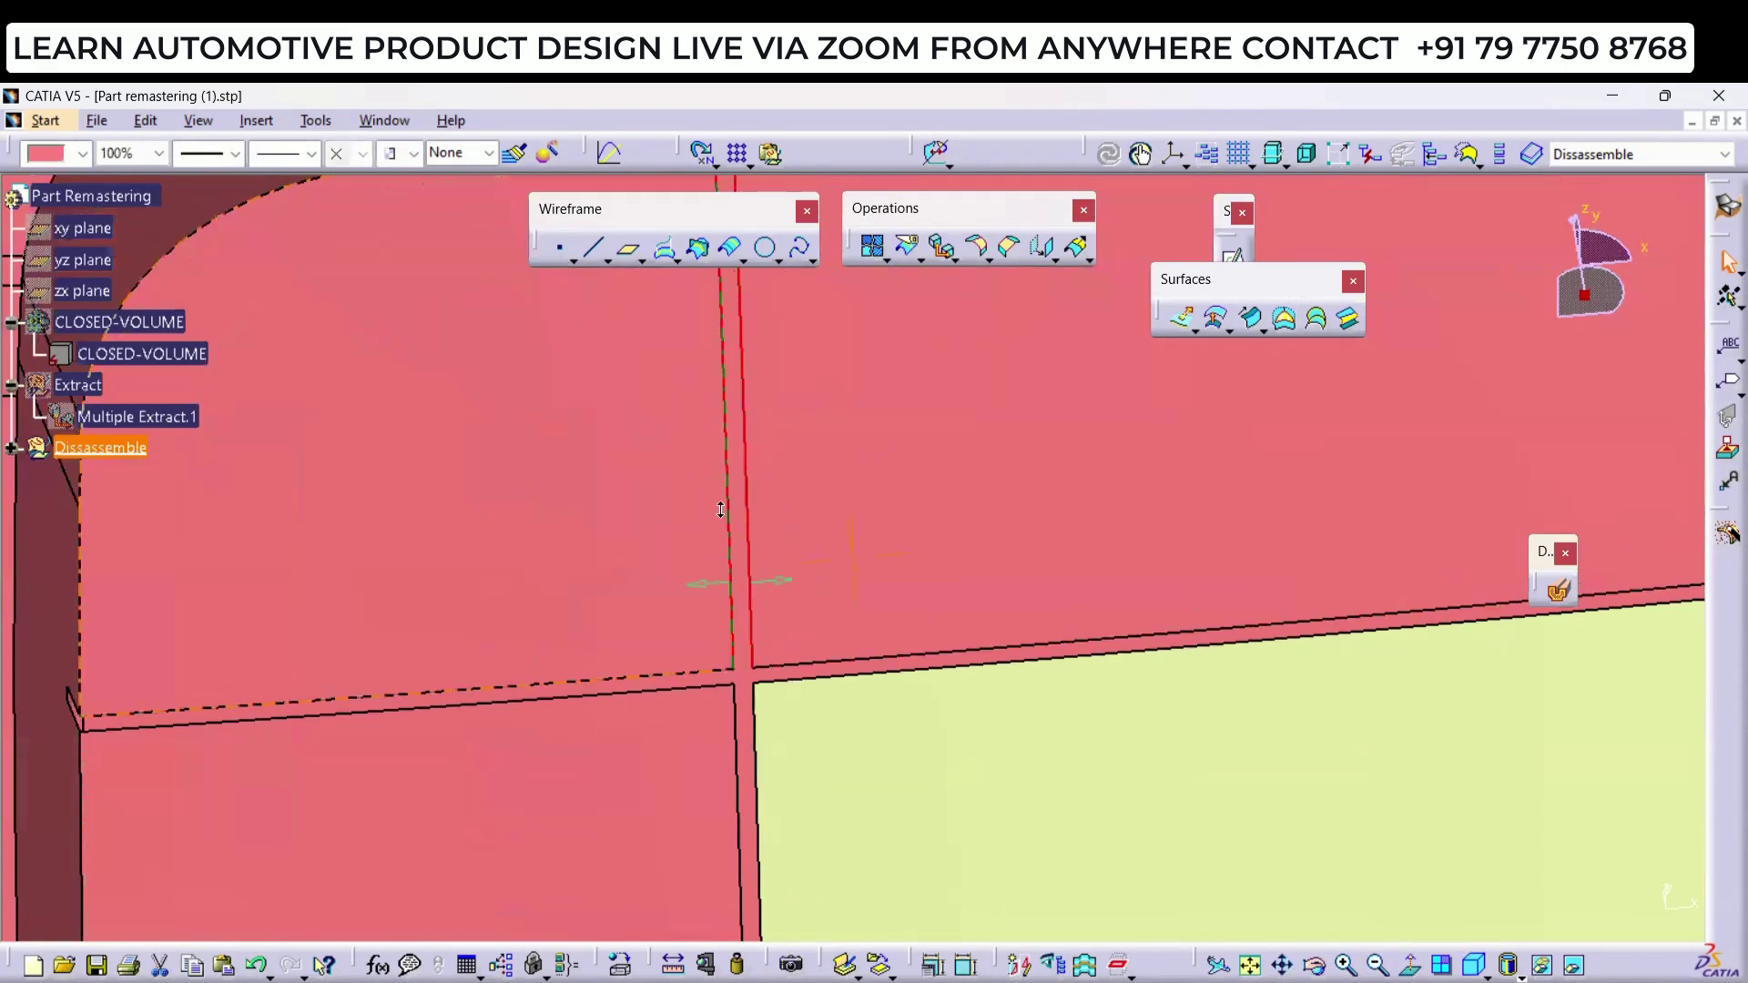
middle_click_drag(721, 509, 838, 510)
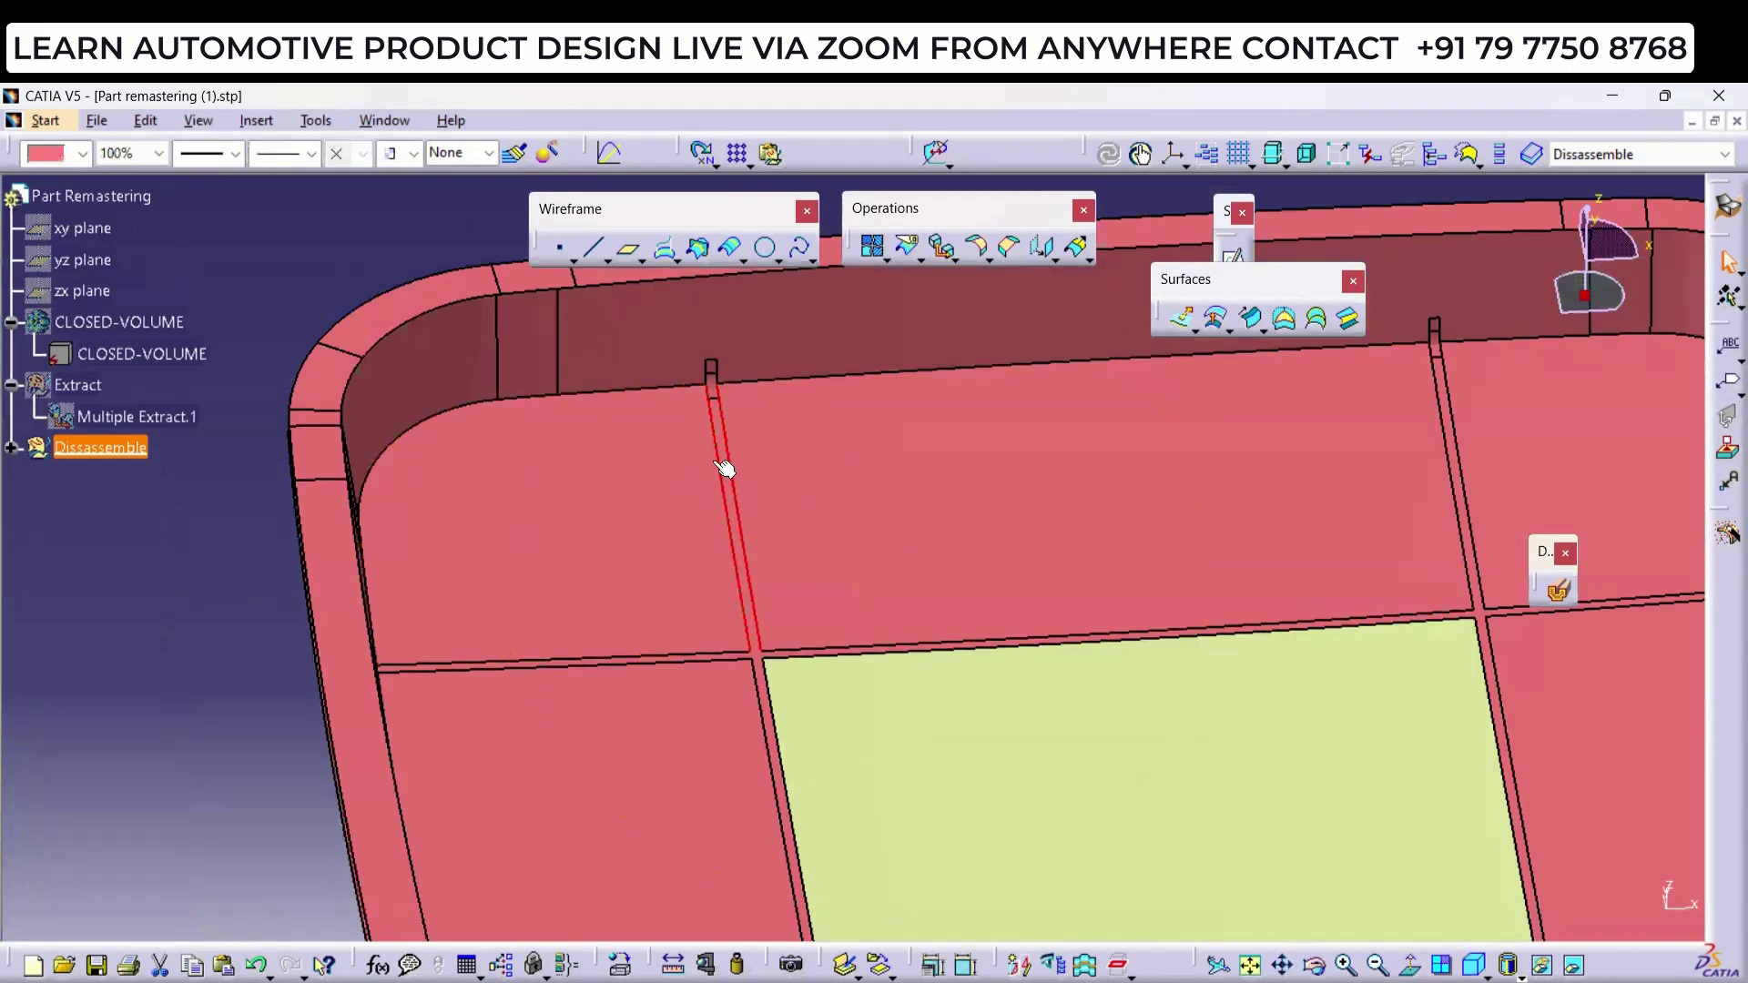
middle_click_drag(783, 545, 776, 483)
middle_click_drag(892, 582, 813, 564)
left_click(771, 590)
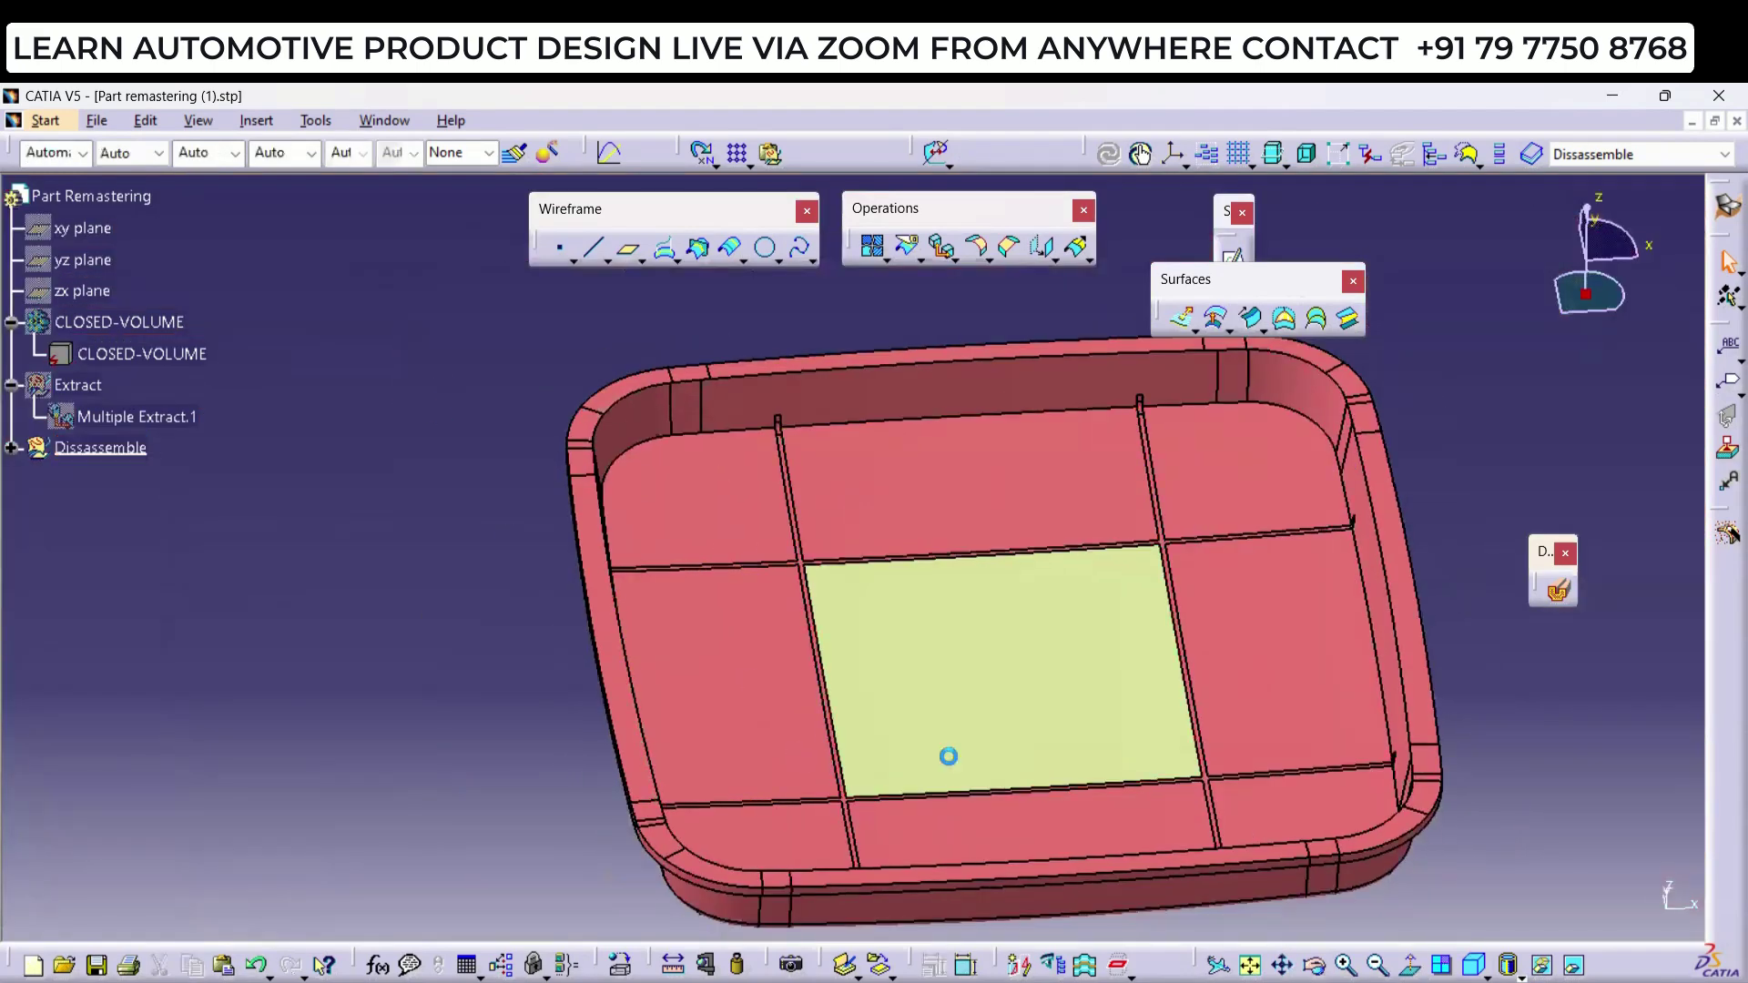
middle_click_drag(944, 753, 850, 656)
Step: Insert a new geometrical set named Blend under Part Remastering
left_click(206, 373)
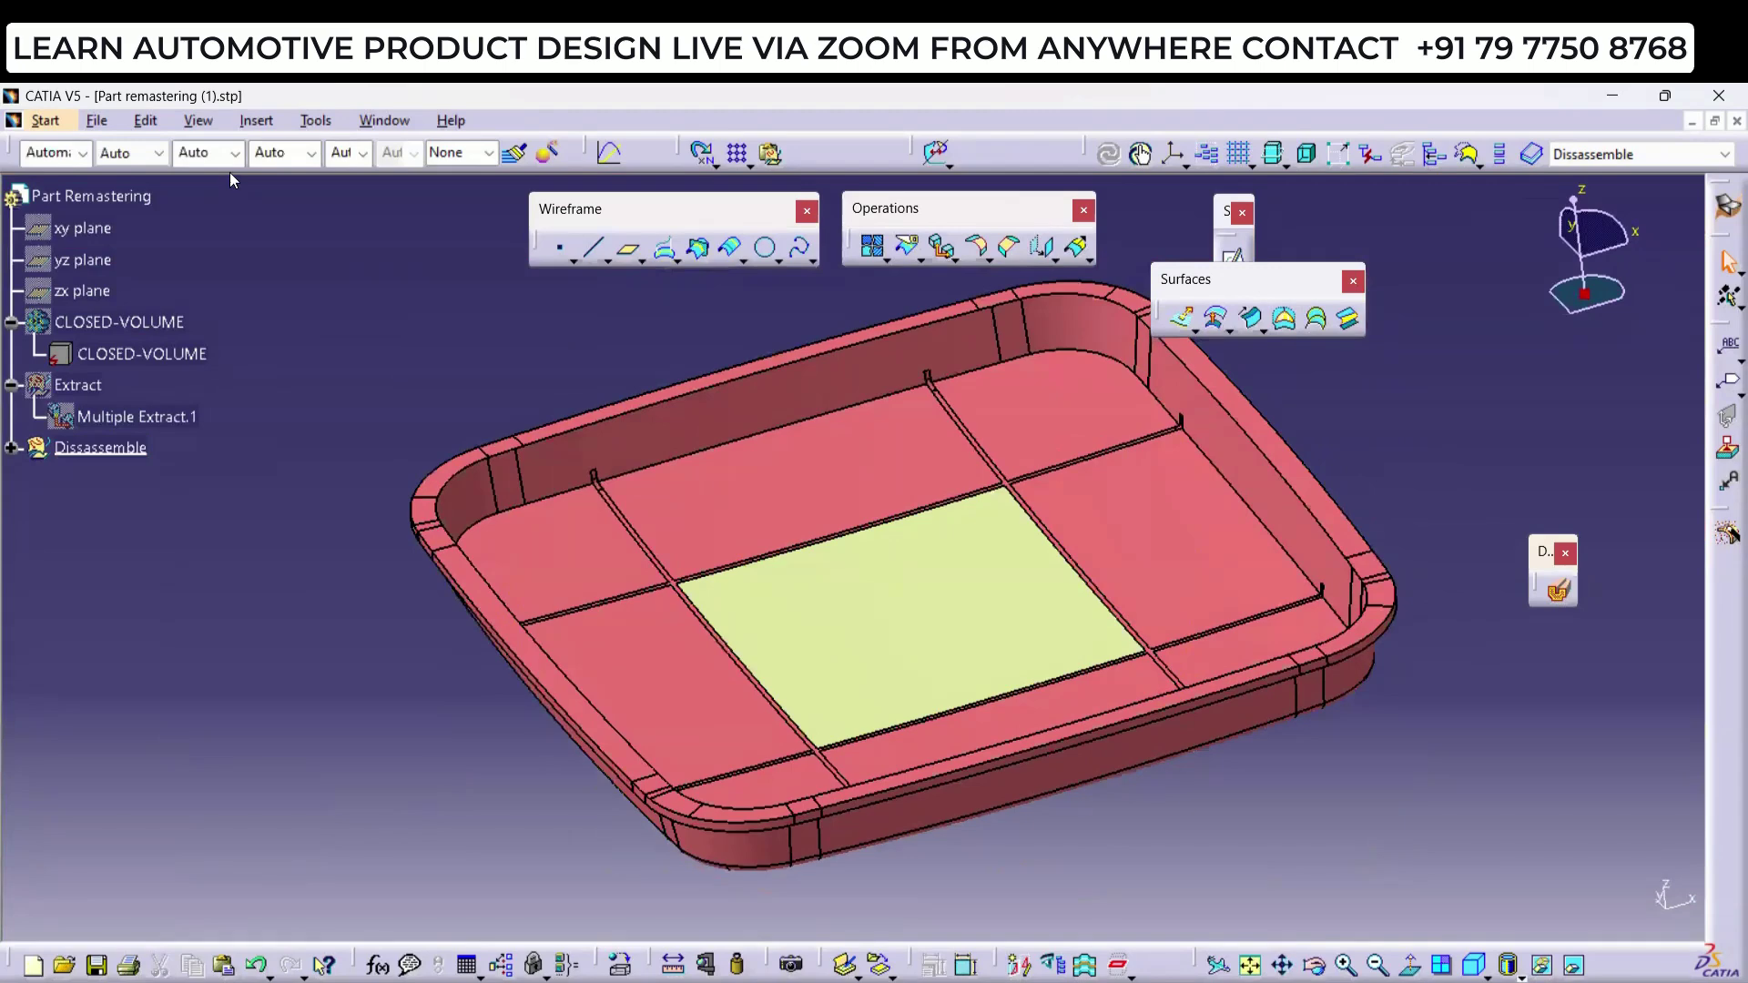
left_click(263, 120)
left_click(285, 231)
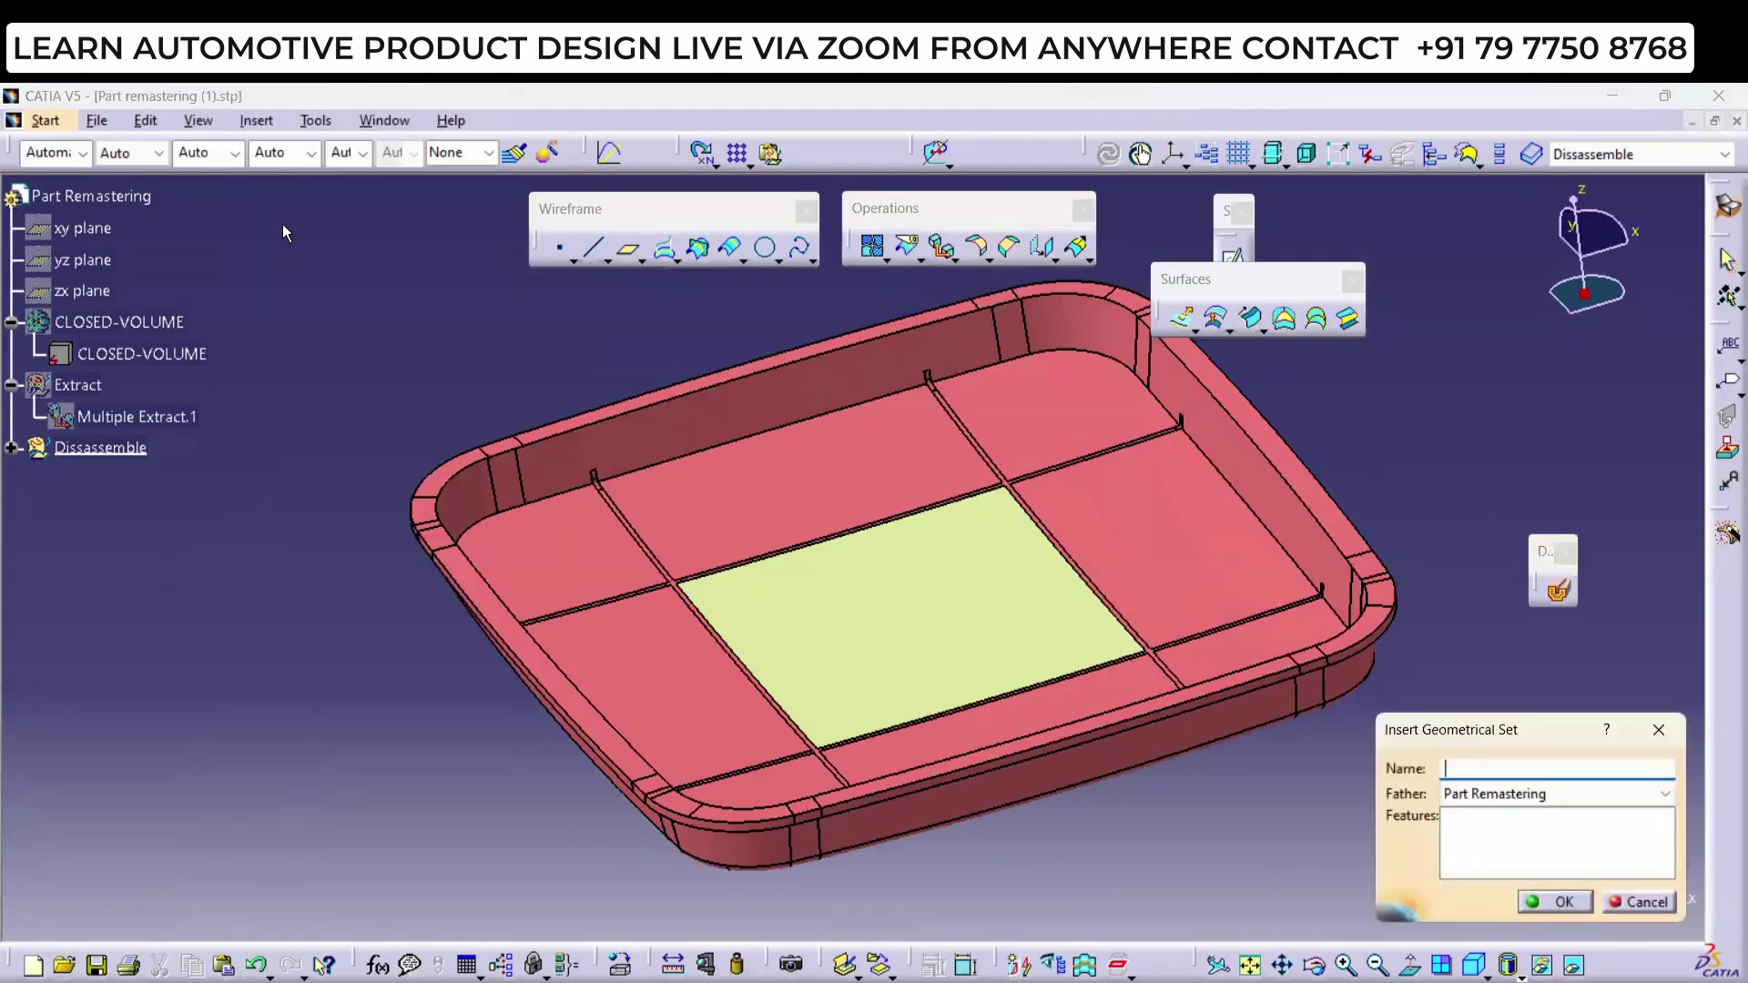
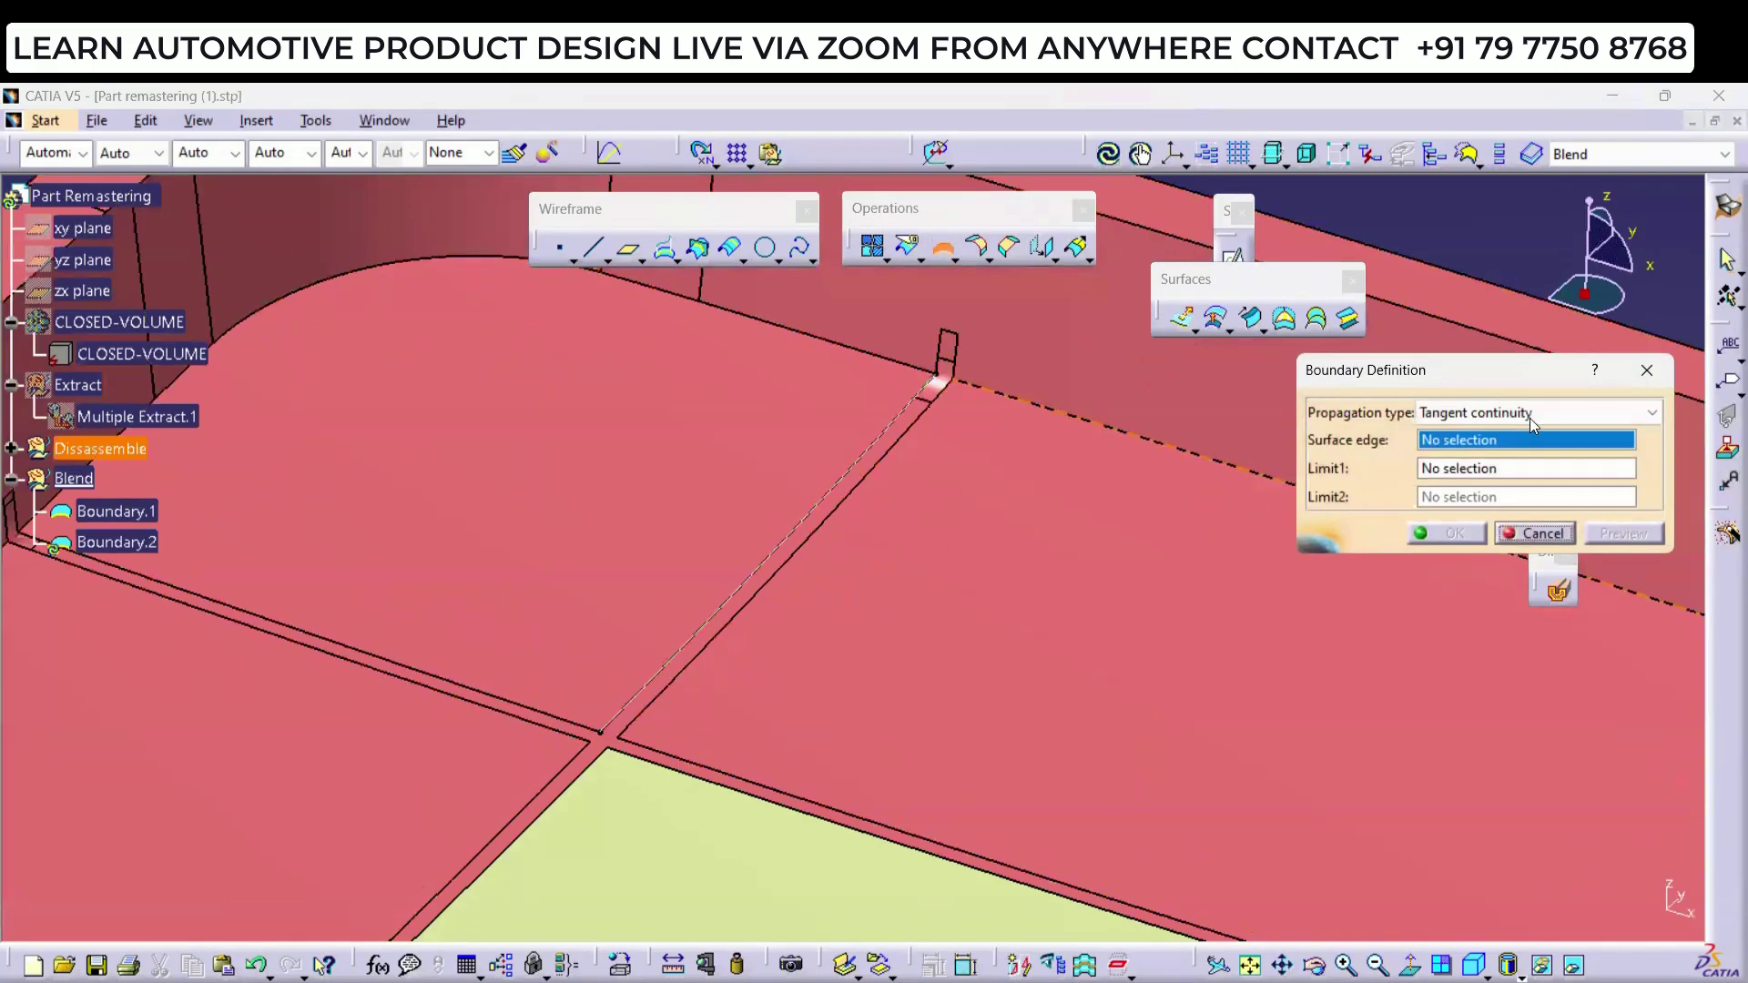
Step: Create a tangent-continuity boundary along the remaining long edge of the rib gap running from the first crossing to the back wall
middle_click_drag(858, 488, 809, 437, "ctrl")
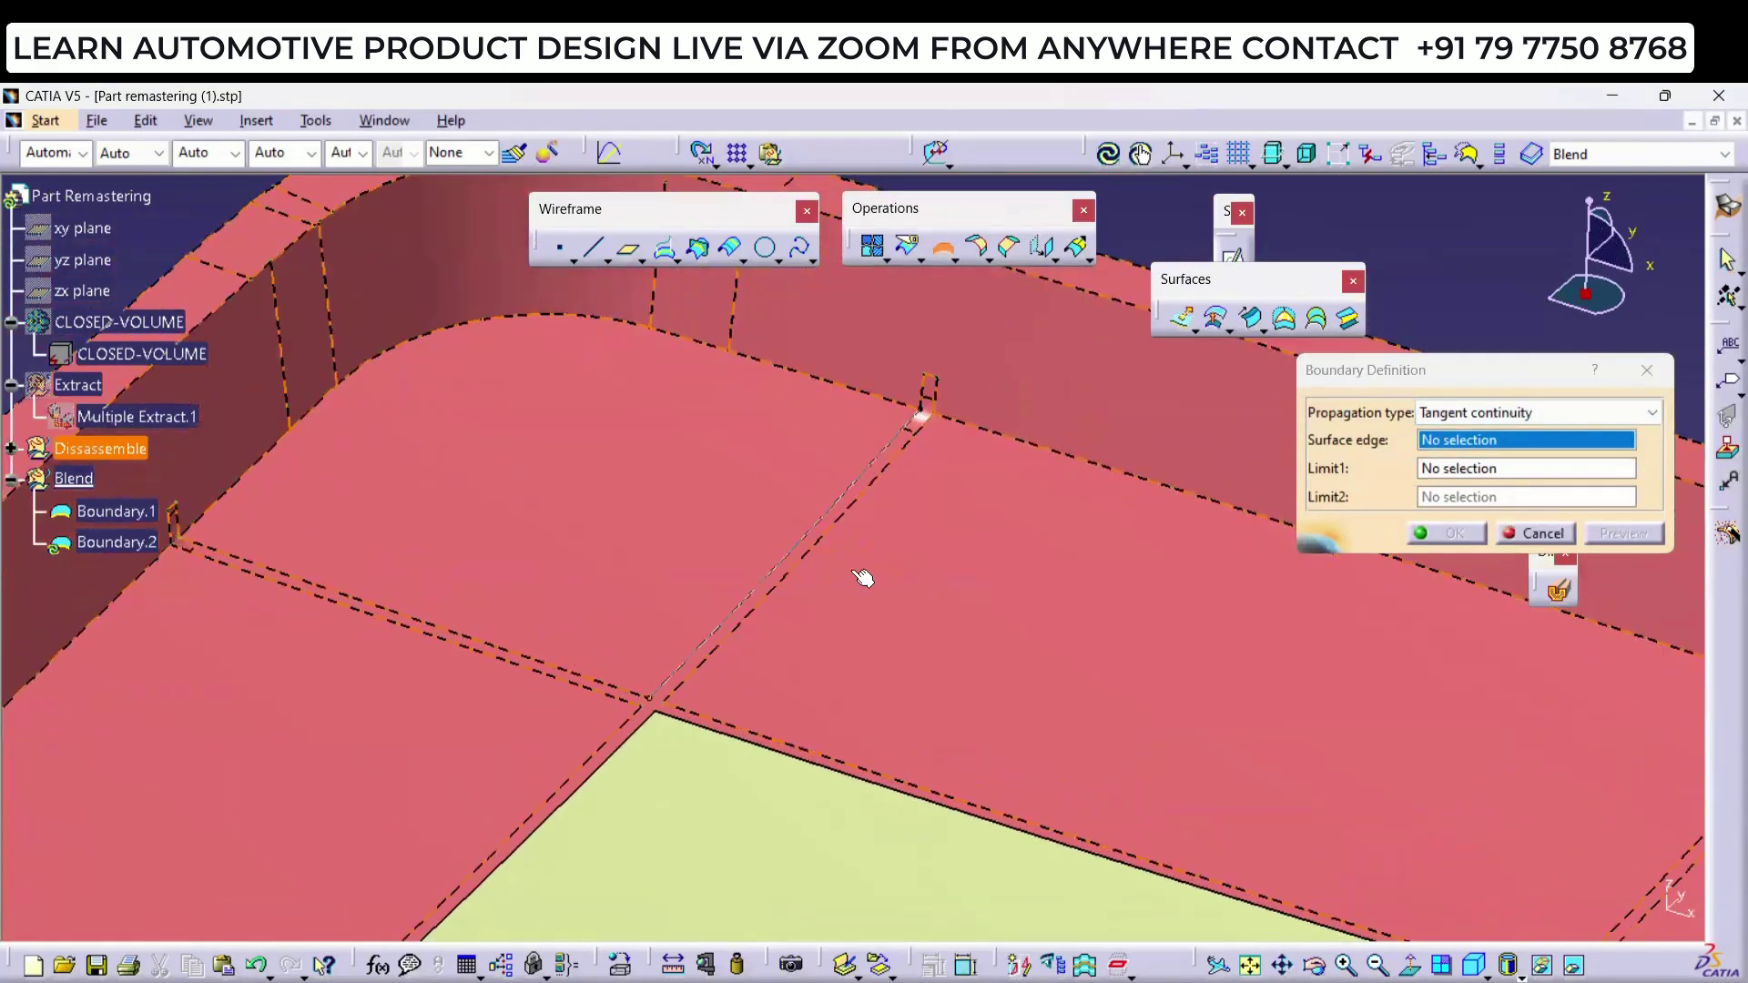
mouse_move(863, 579)
middle_mouse_down("ctrl")
mouse_move(863, 610)
mouse_move(863, 546)
middle_mouse_up("ctrl")
left_click(704, 695)
middle_click_drag(713, 709, 1278, 594)
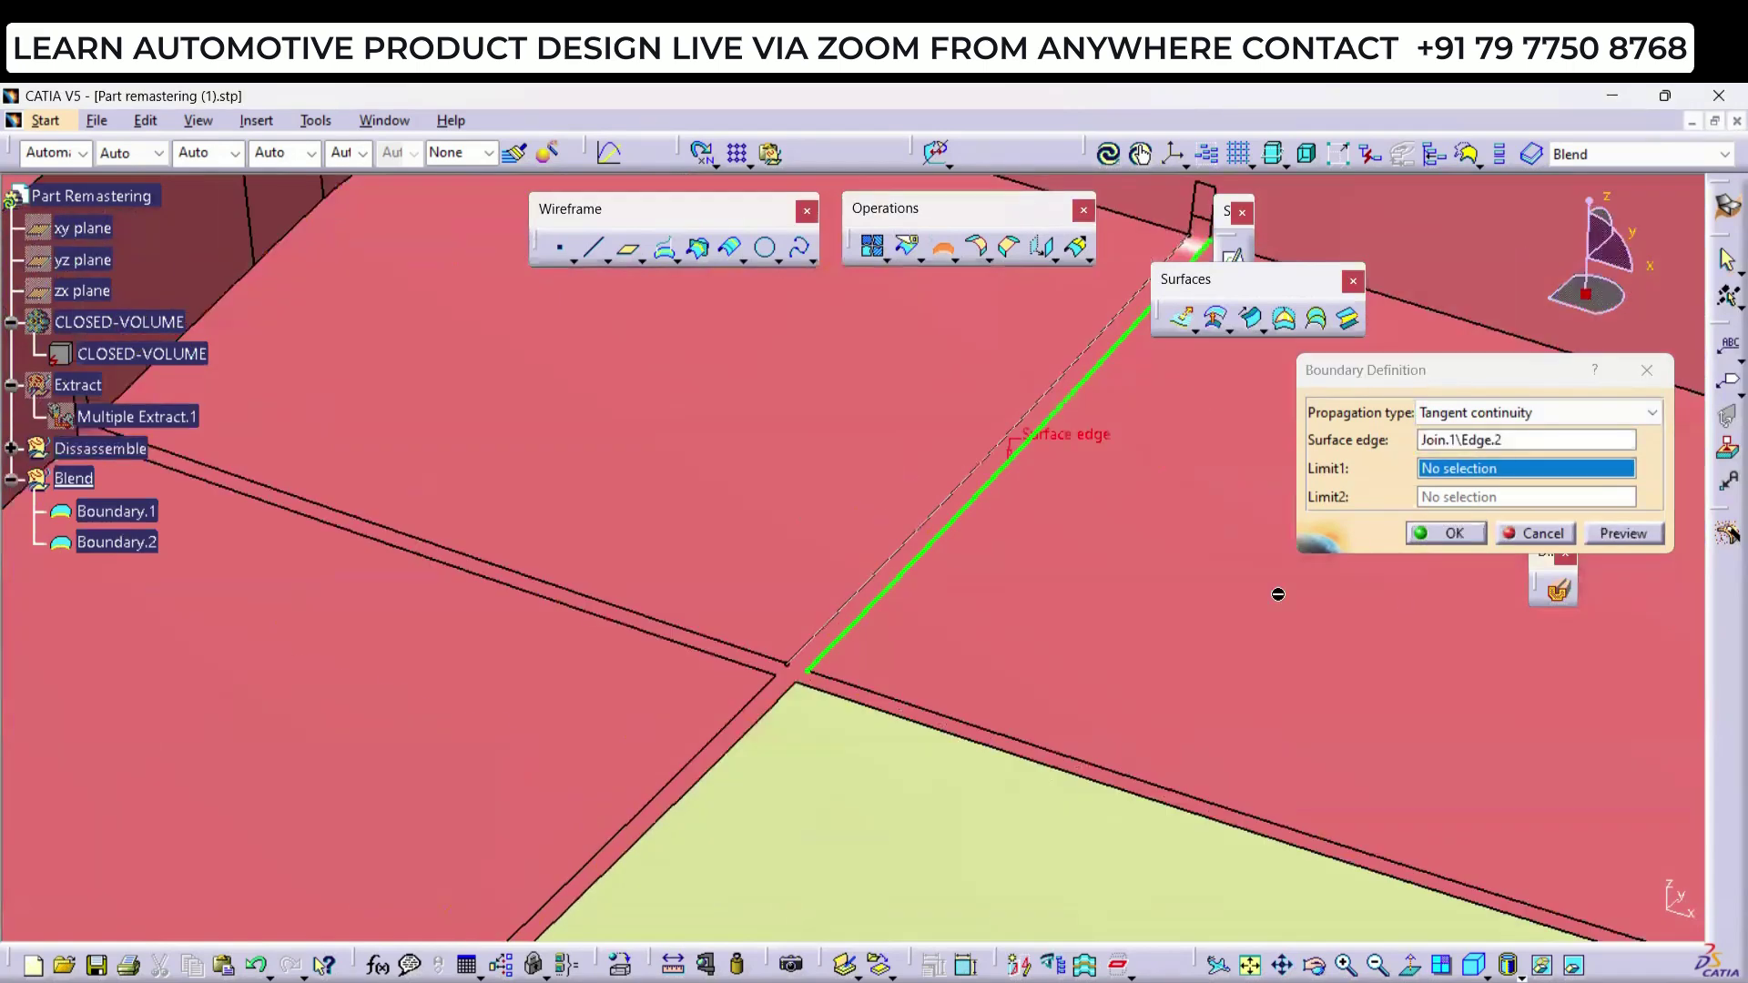
left_click(1444, 533)
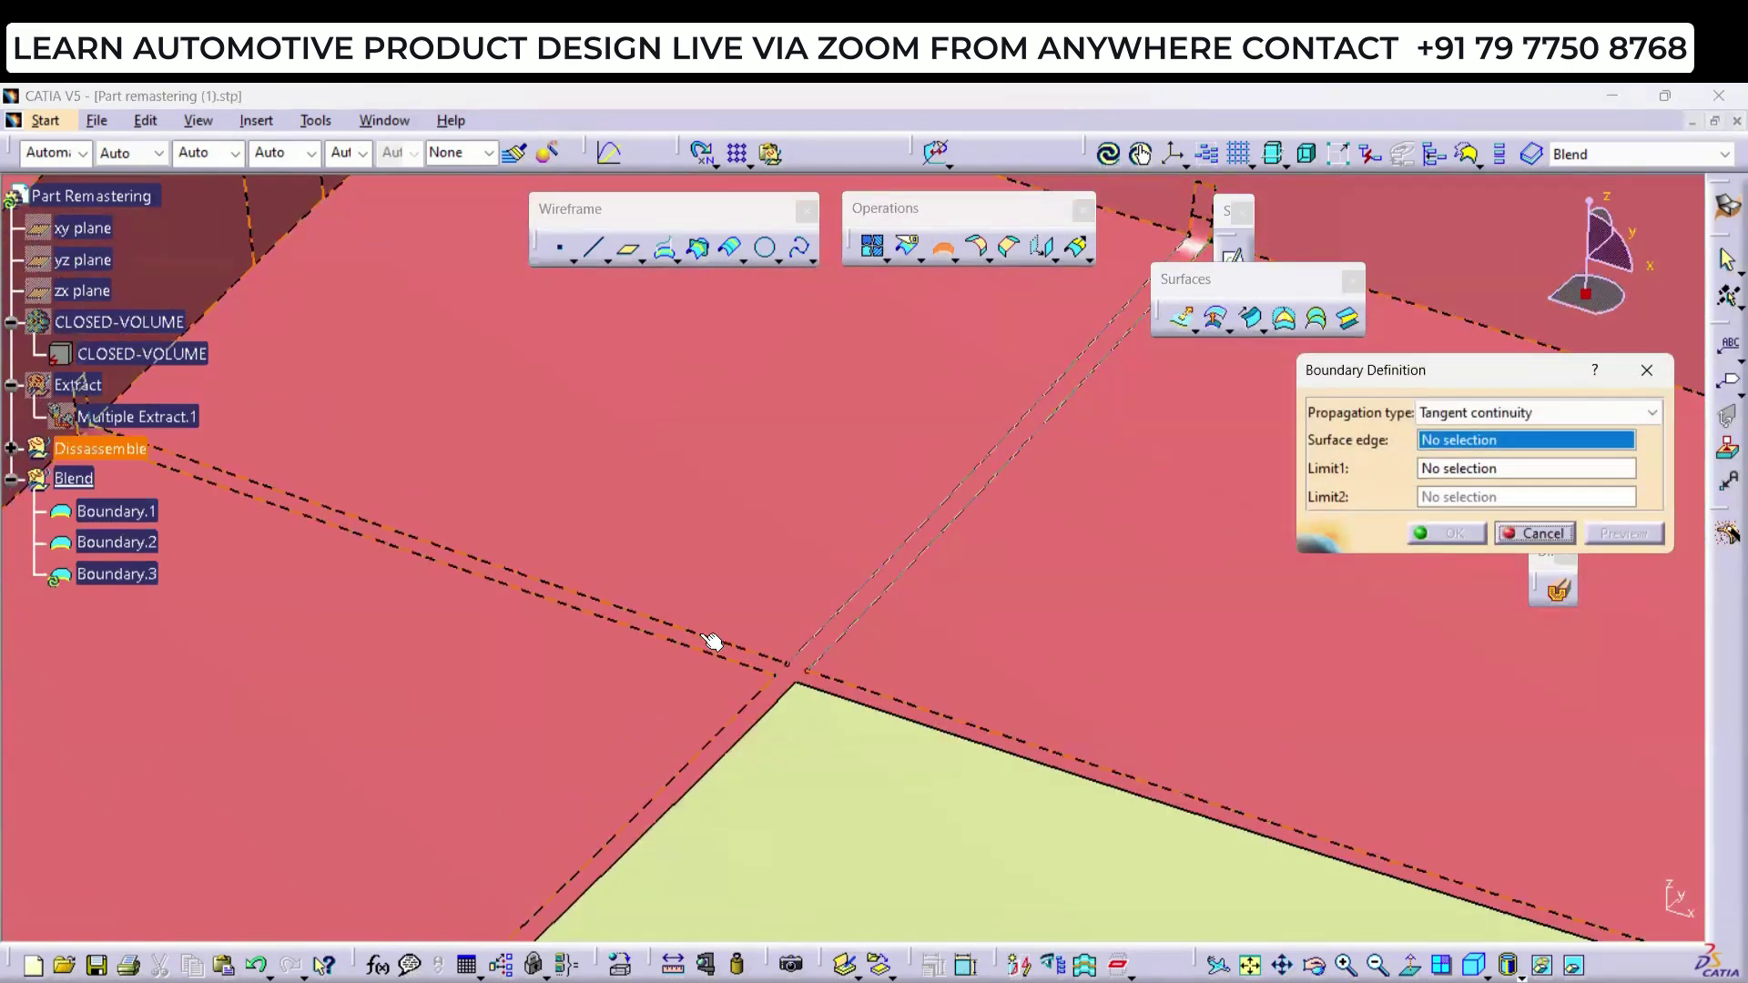
Step: Create tangent-continuity boundaries on both long edges of the rib gap running from the same crossing to the side wall
left_click(665, 621)
left_click(1418, 539)
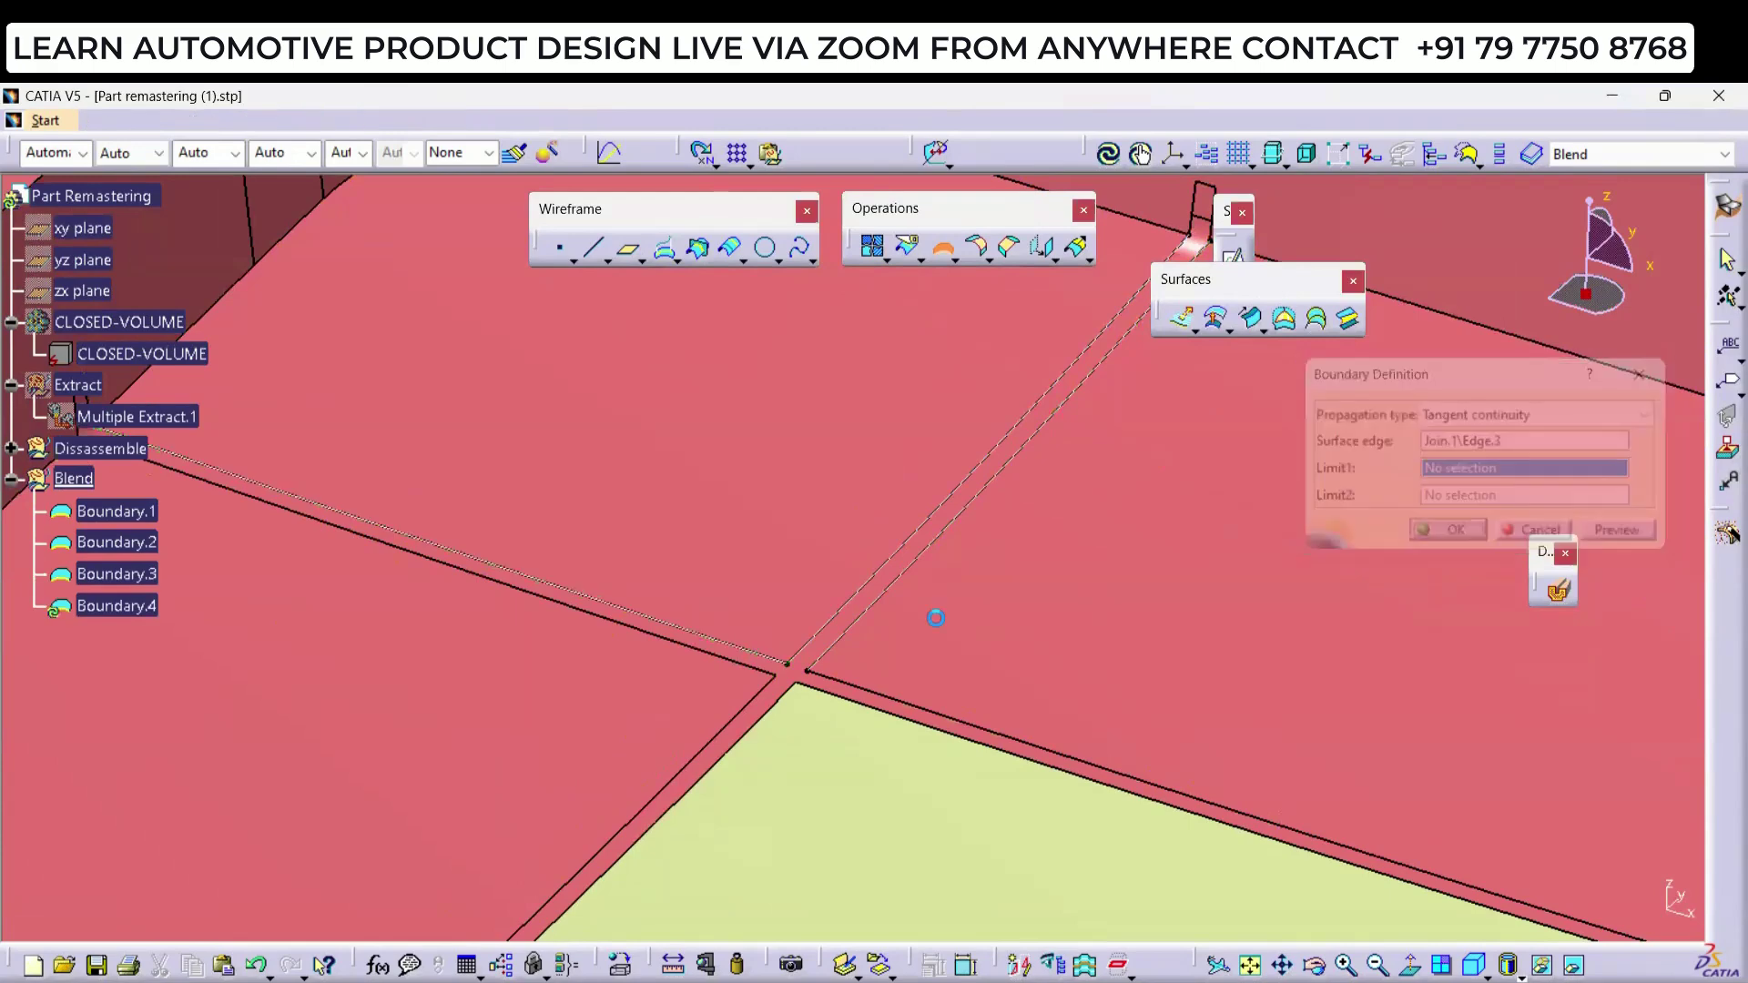
middle_click_drag(806, 592, 906, 499)
left_click(820, 562)
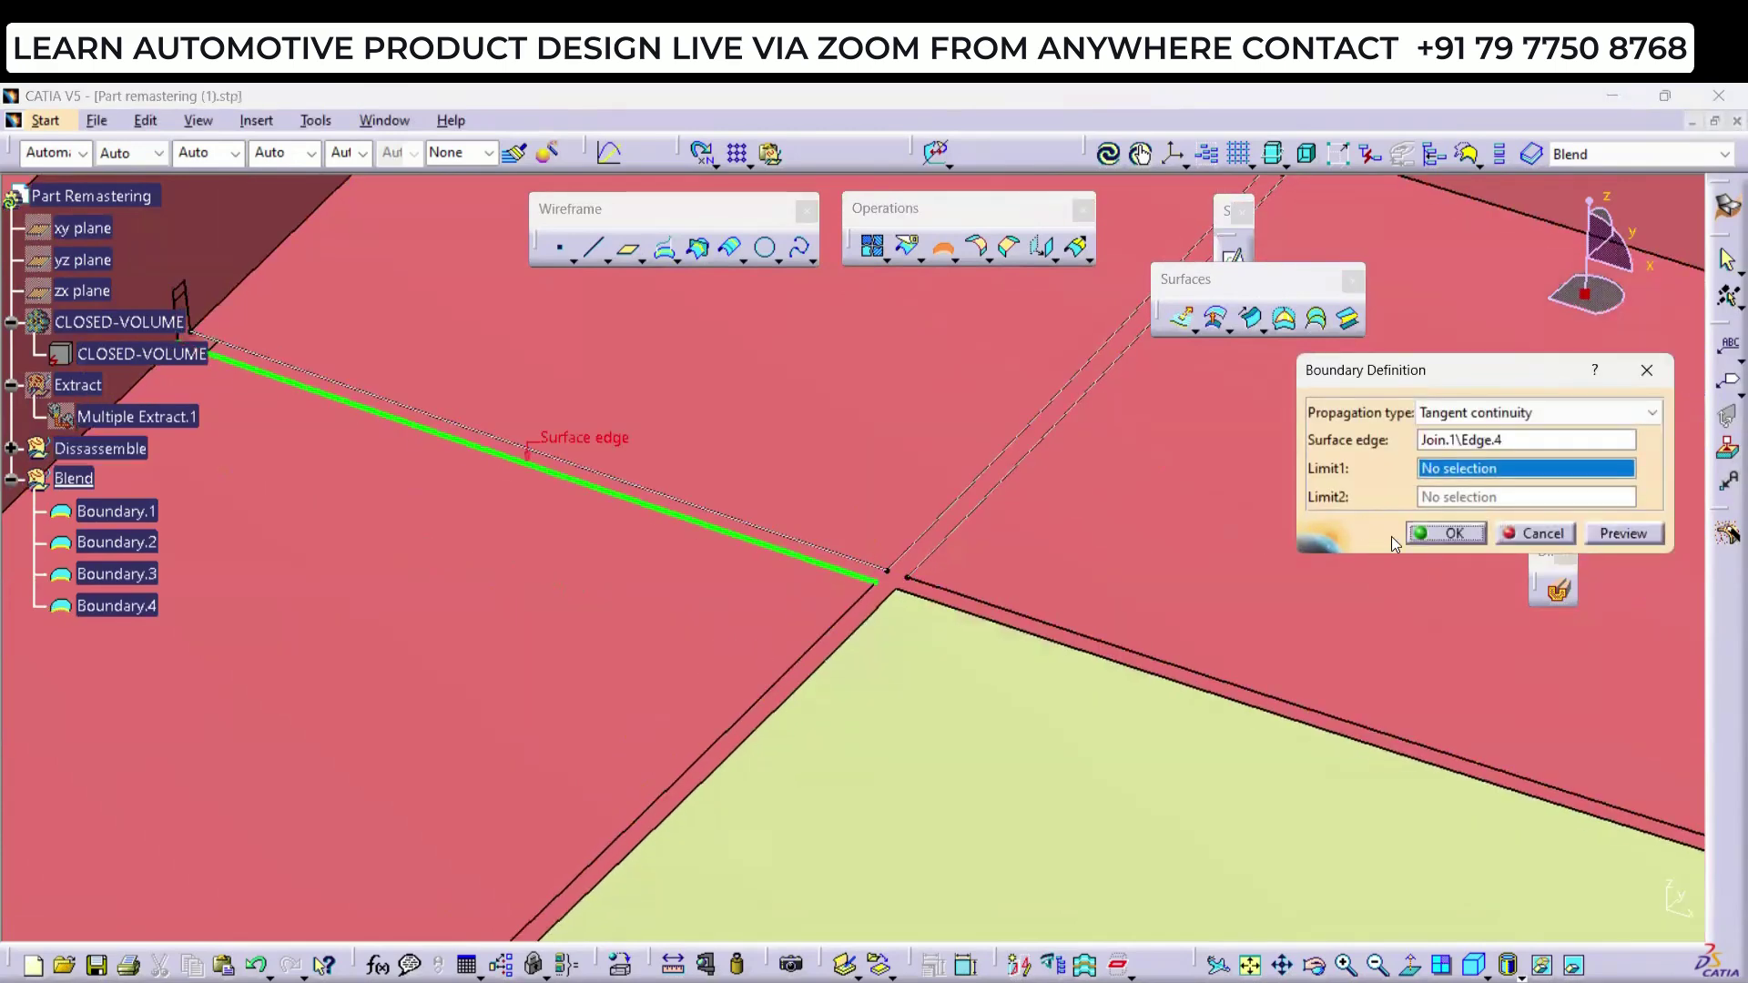
Step: Create boundaries on both edges of the rib gap between the central floor face and the panel by the back wall
left_click(981, 604)
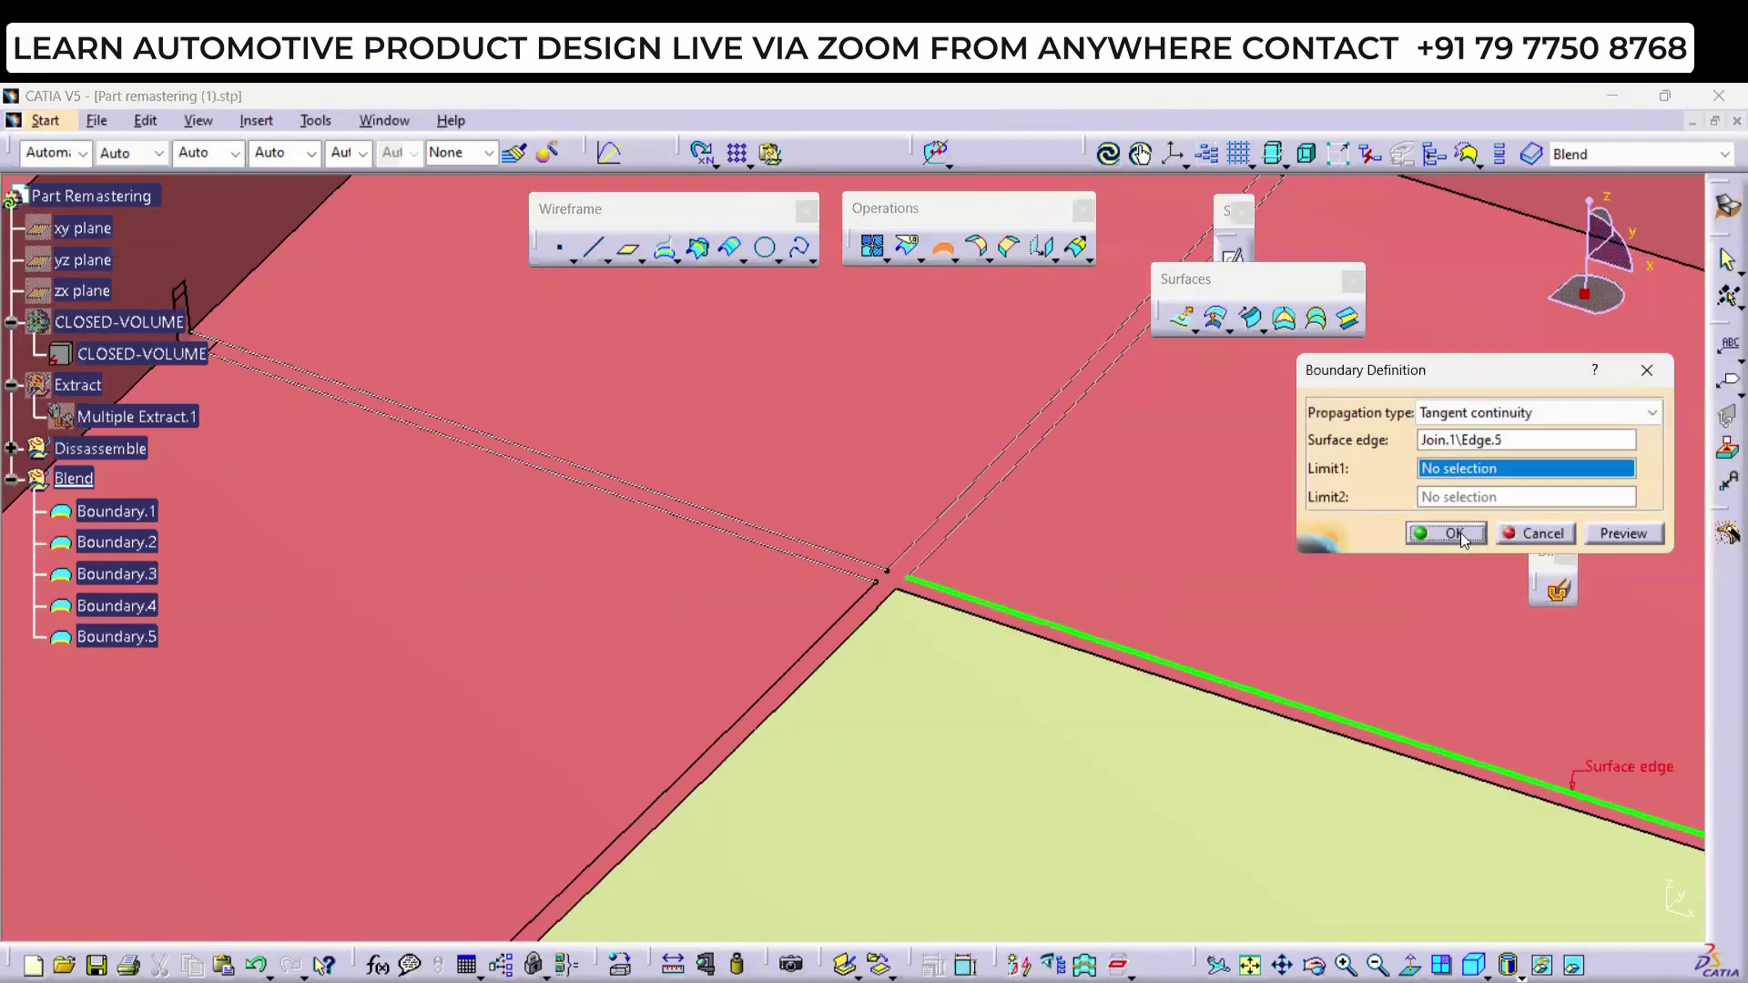
left_click(1457, 532)
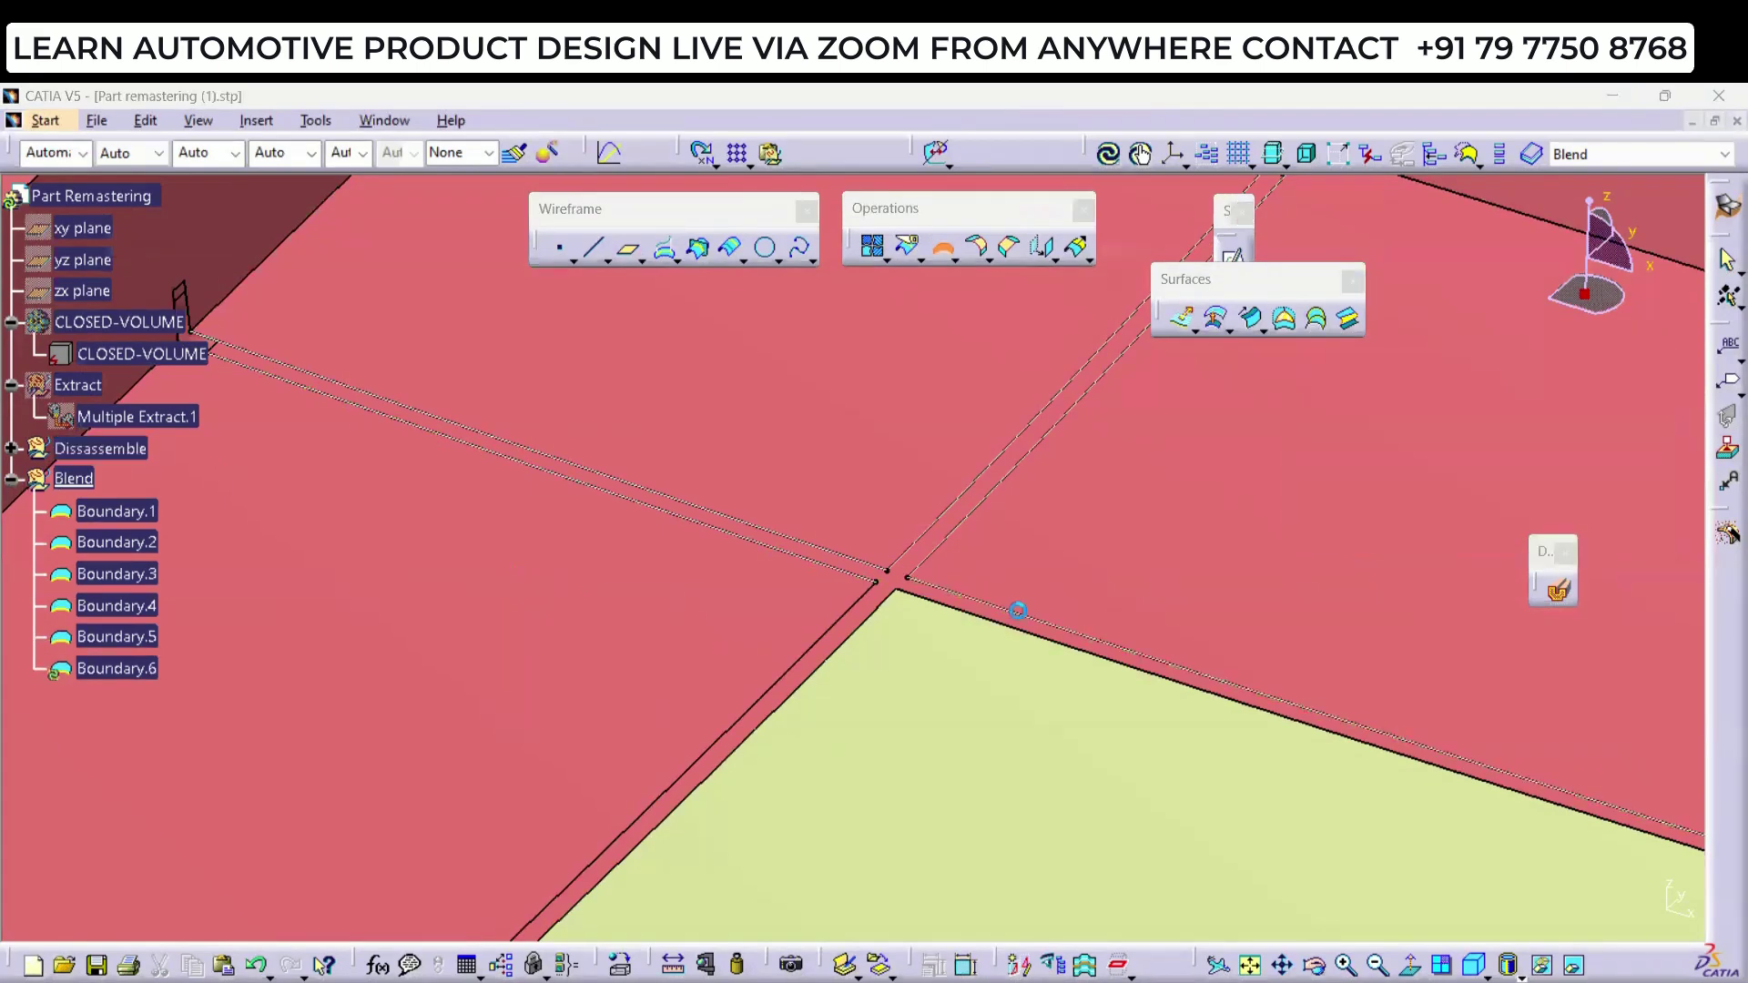
left_click(951, 605)
left_click(1444, 533)
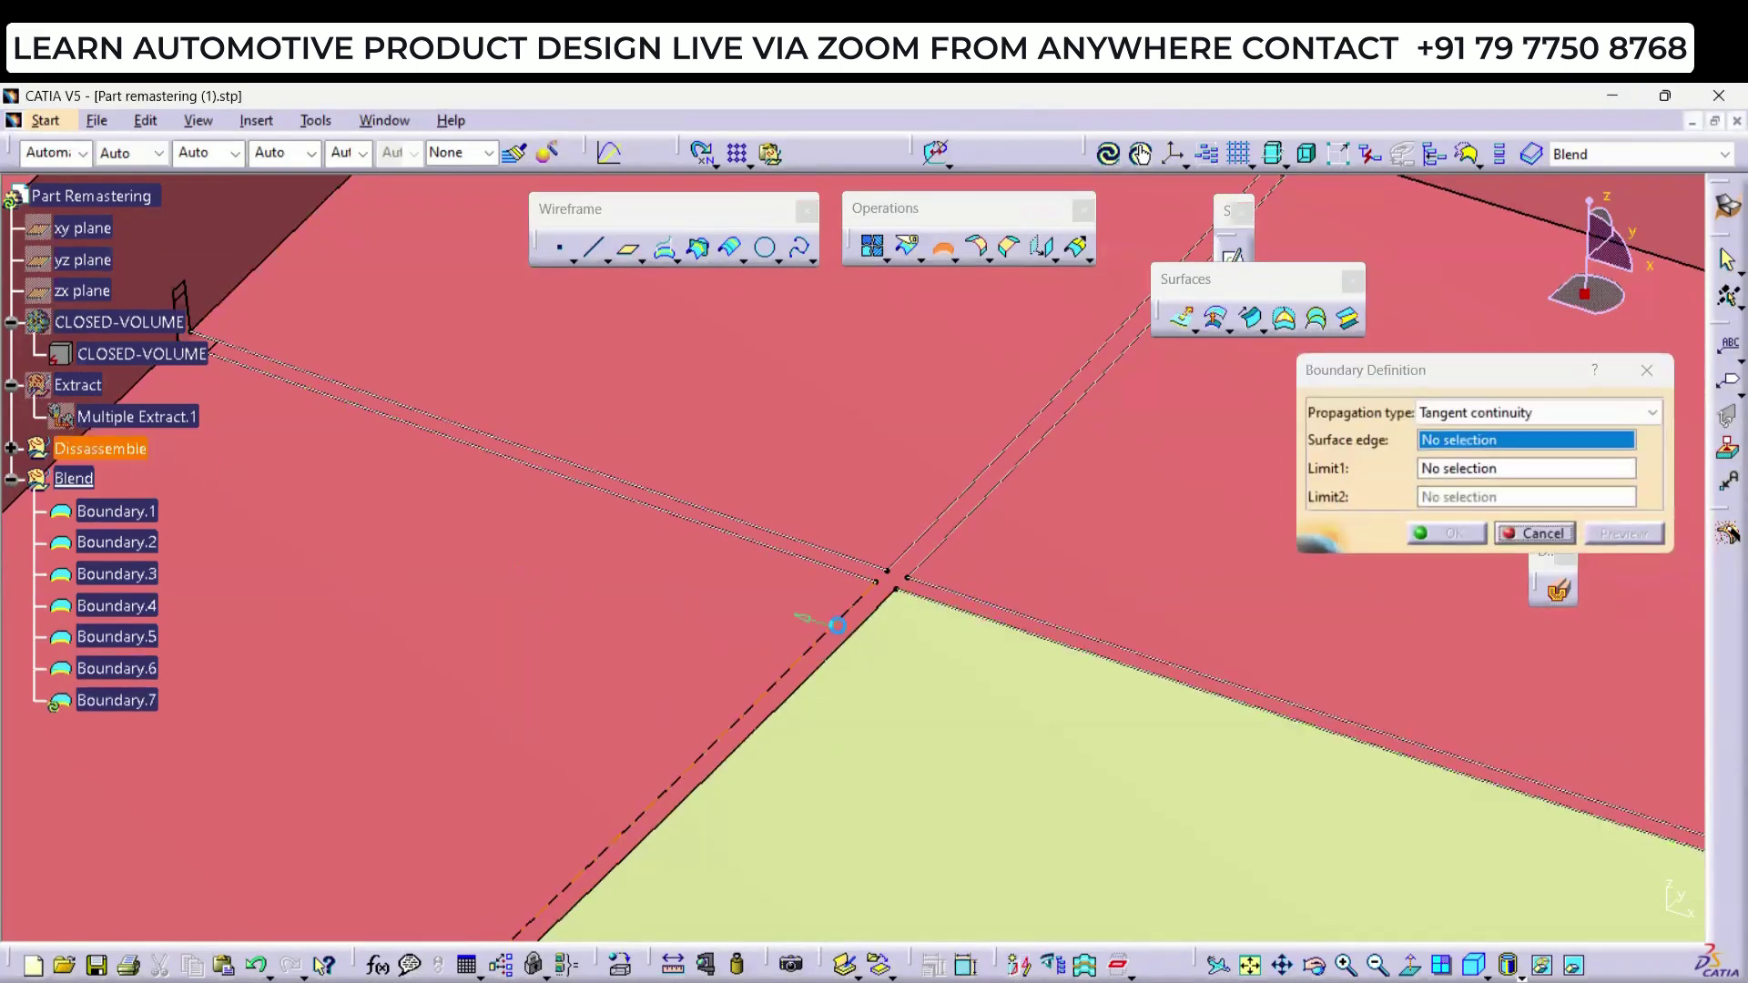
Step: Create boundaries on both edges of the rib gap between the central floor face and the neighbouring panel by the side wall
left_click(836, 626)
left_click(1445, 534)
middle_click_drag(869, 638, 777, 541)
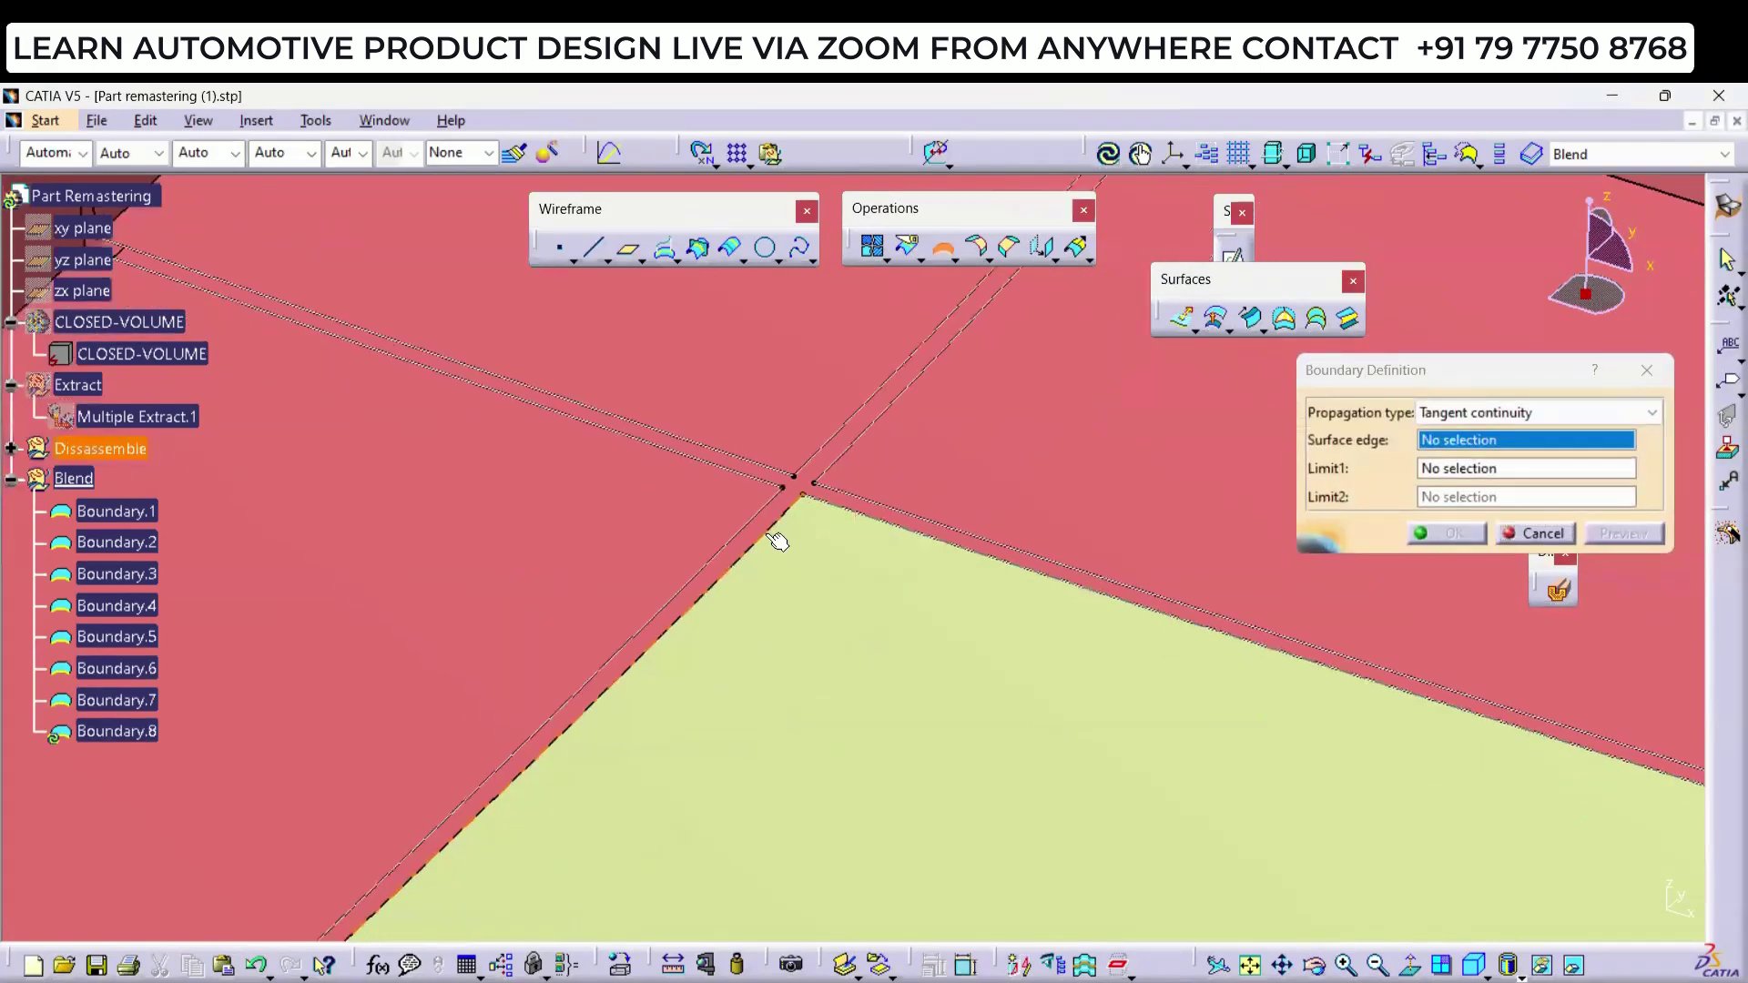
left_click(765, 534)
left_click(1431, 532)
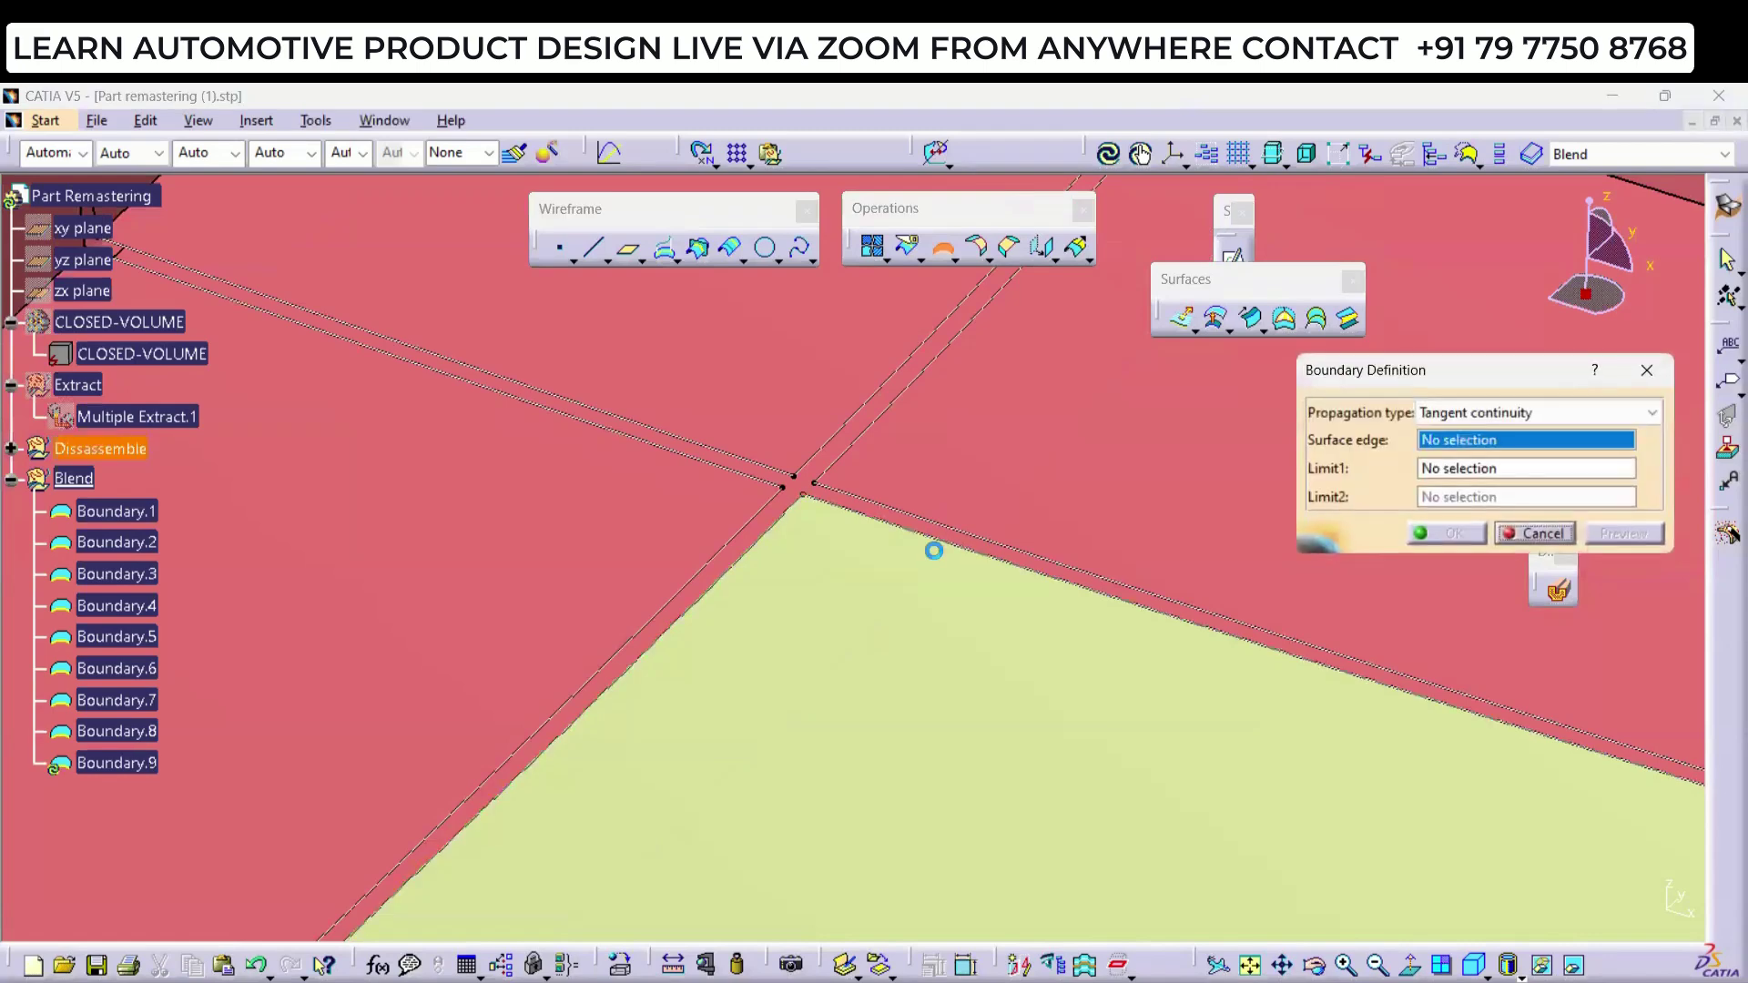
Step: Create tangent-continuity boundaries on both edges of the rib gap running from the second crossing to the same side wall
middle_click_drag(932, 550, 894, 728, "ctrl")
middle_click_drag(396, 839, 908, 630)
left_click(937, 670)
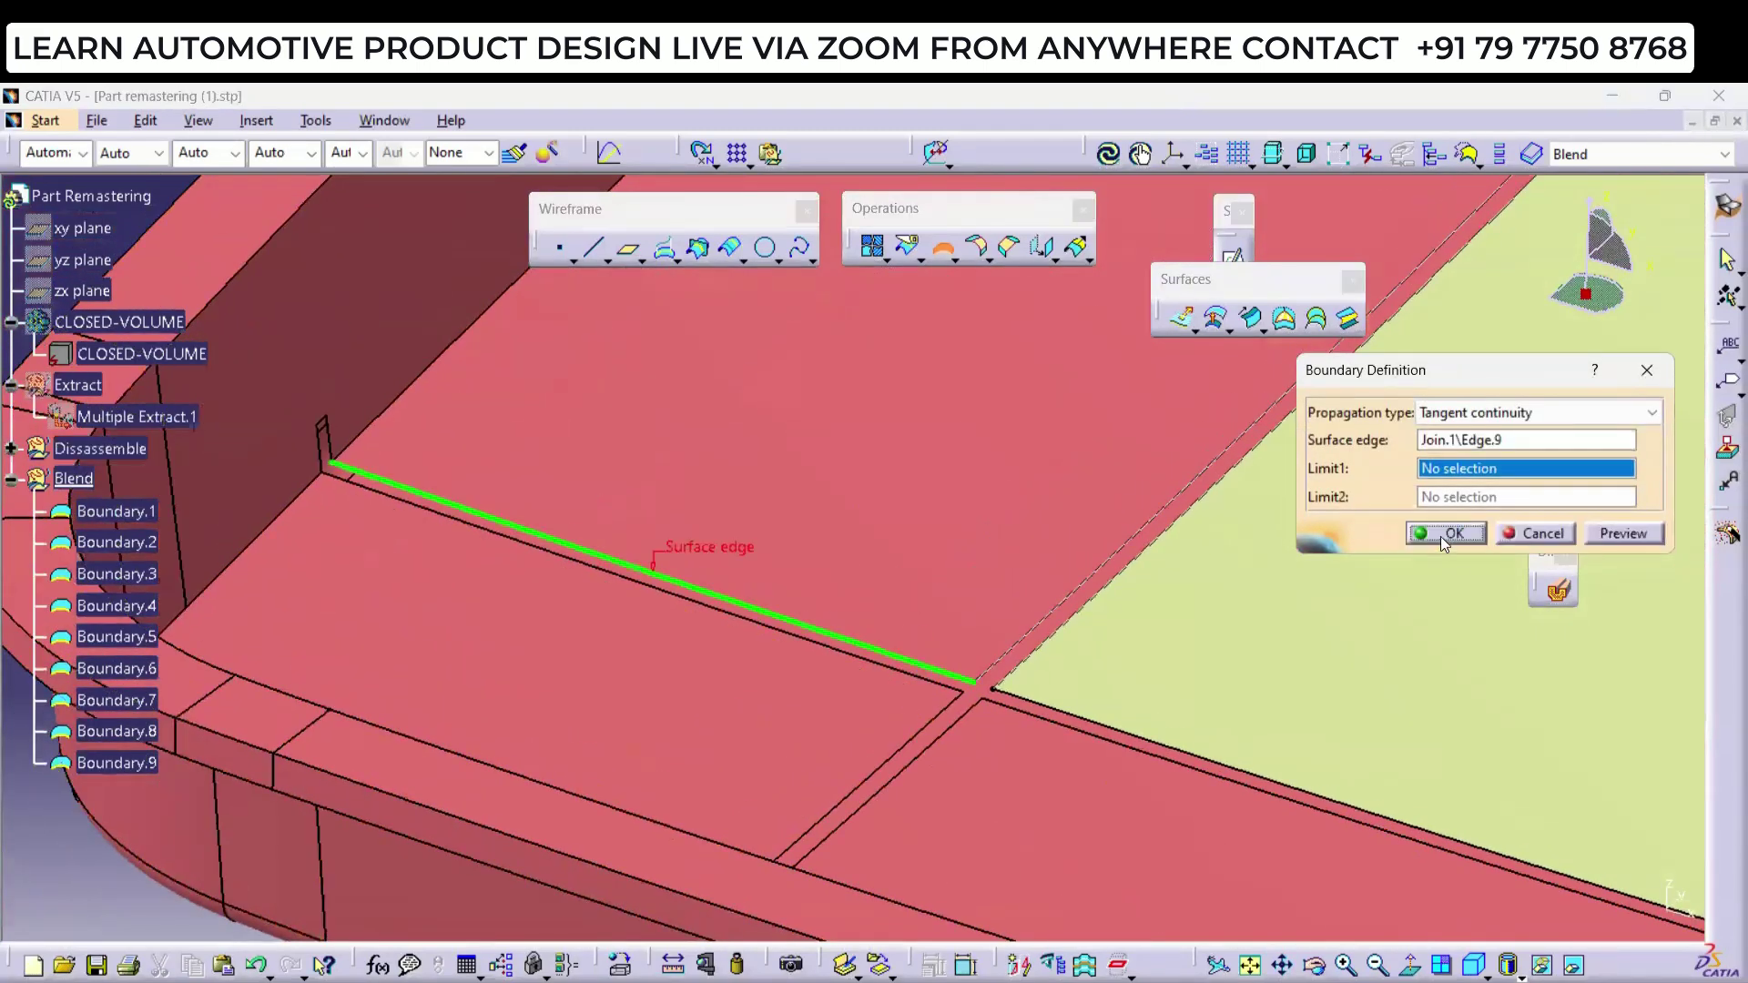
left_click(1408, 541)
left_click(887, 669)
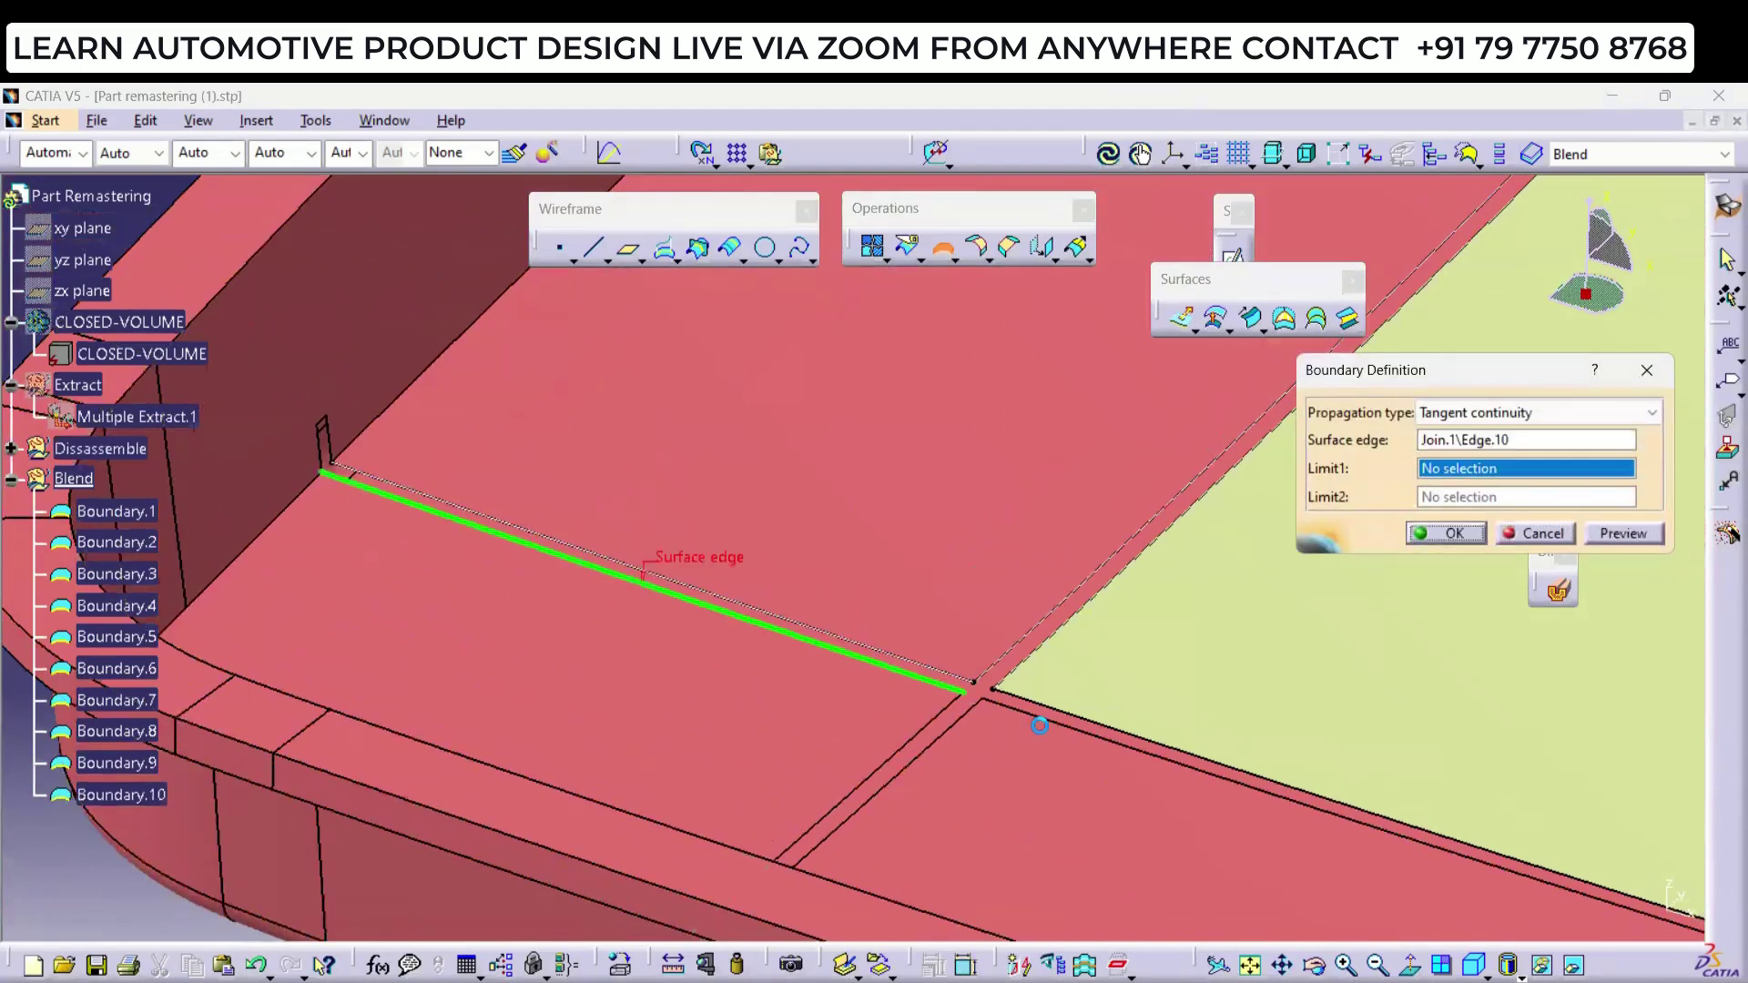
left_click(1447, 534)
Step: Create boundaries on the front panel's edge facing the central floor face and on both edges of the second crossing's gap to the front wall
scroll(965, 601, "up", 3)
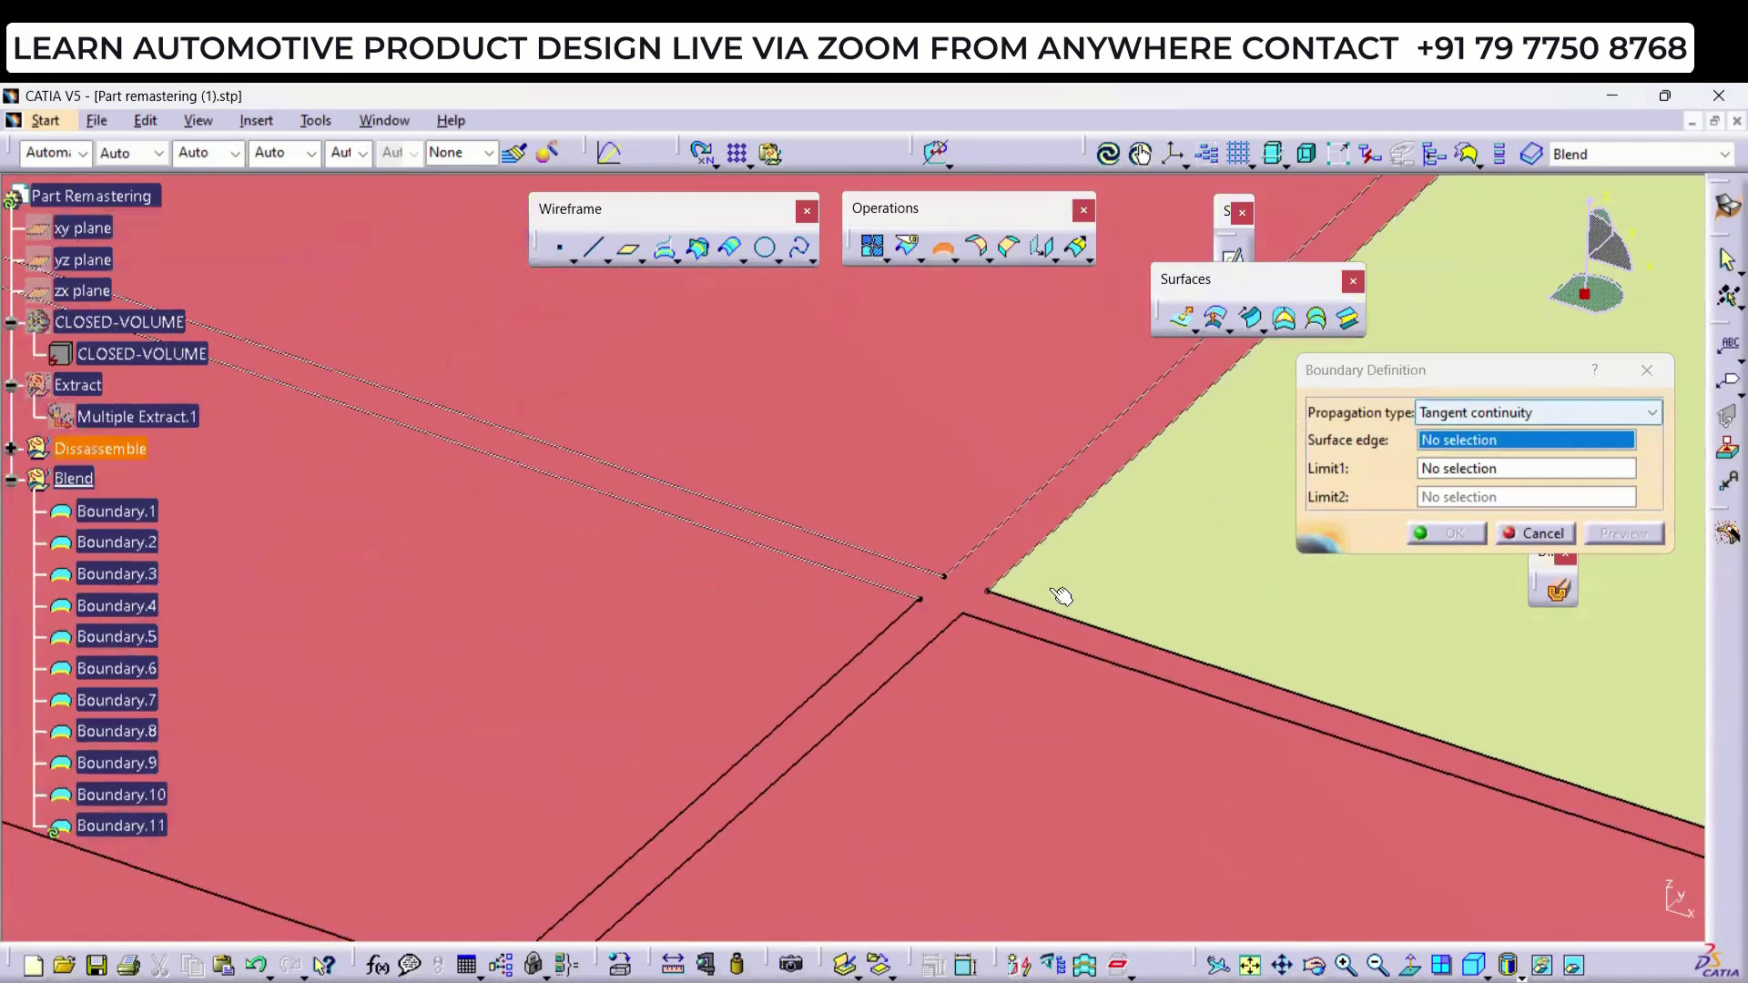
left_click(1021, 632)
left_click(1415, 535)
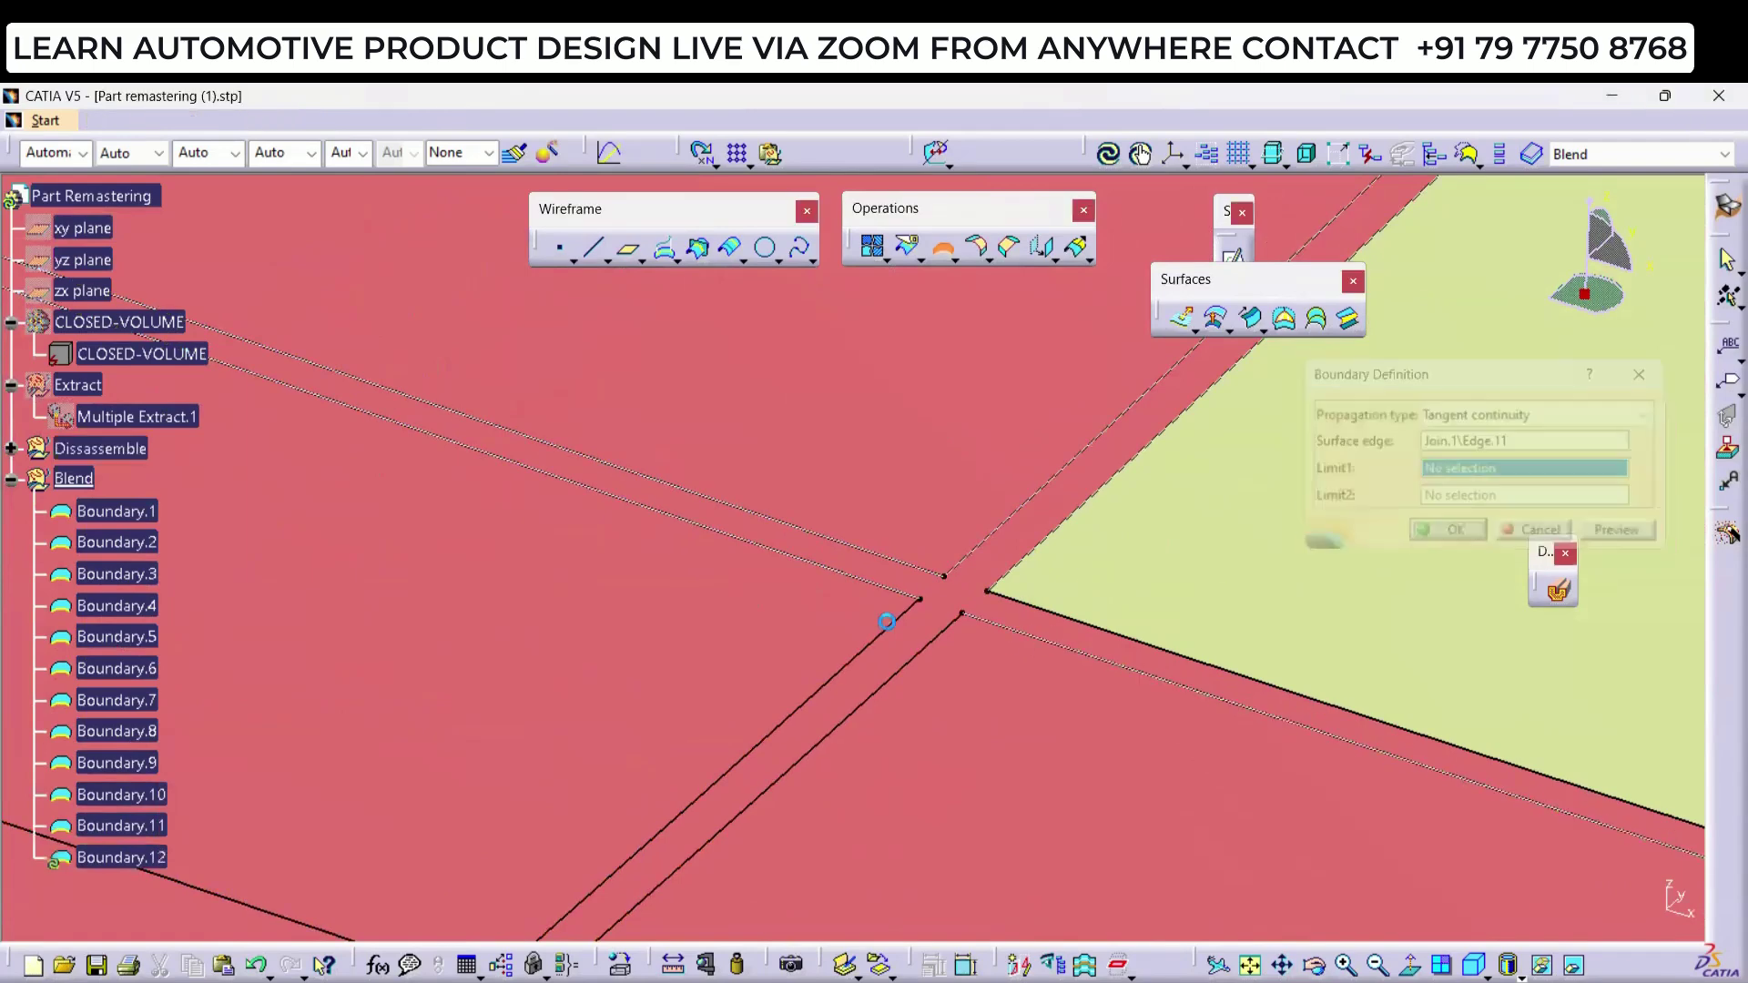
left_click(897, 629)
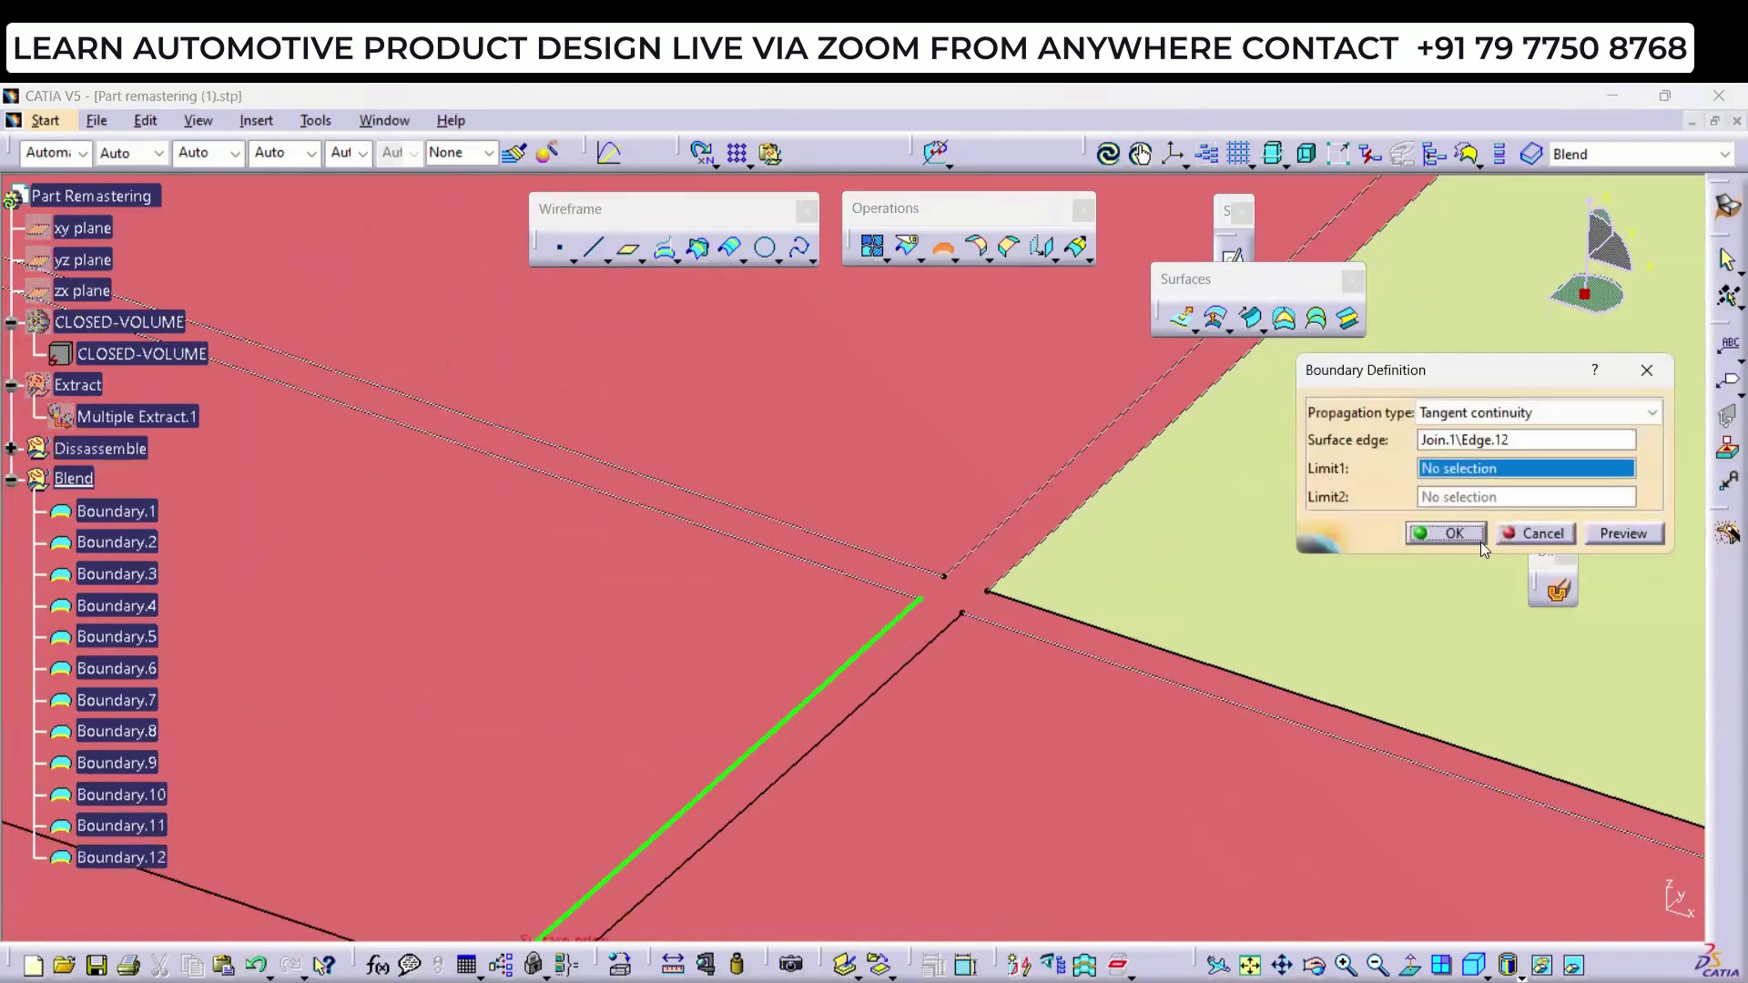
left_click(1454, 528)
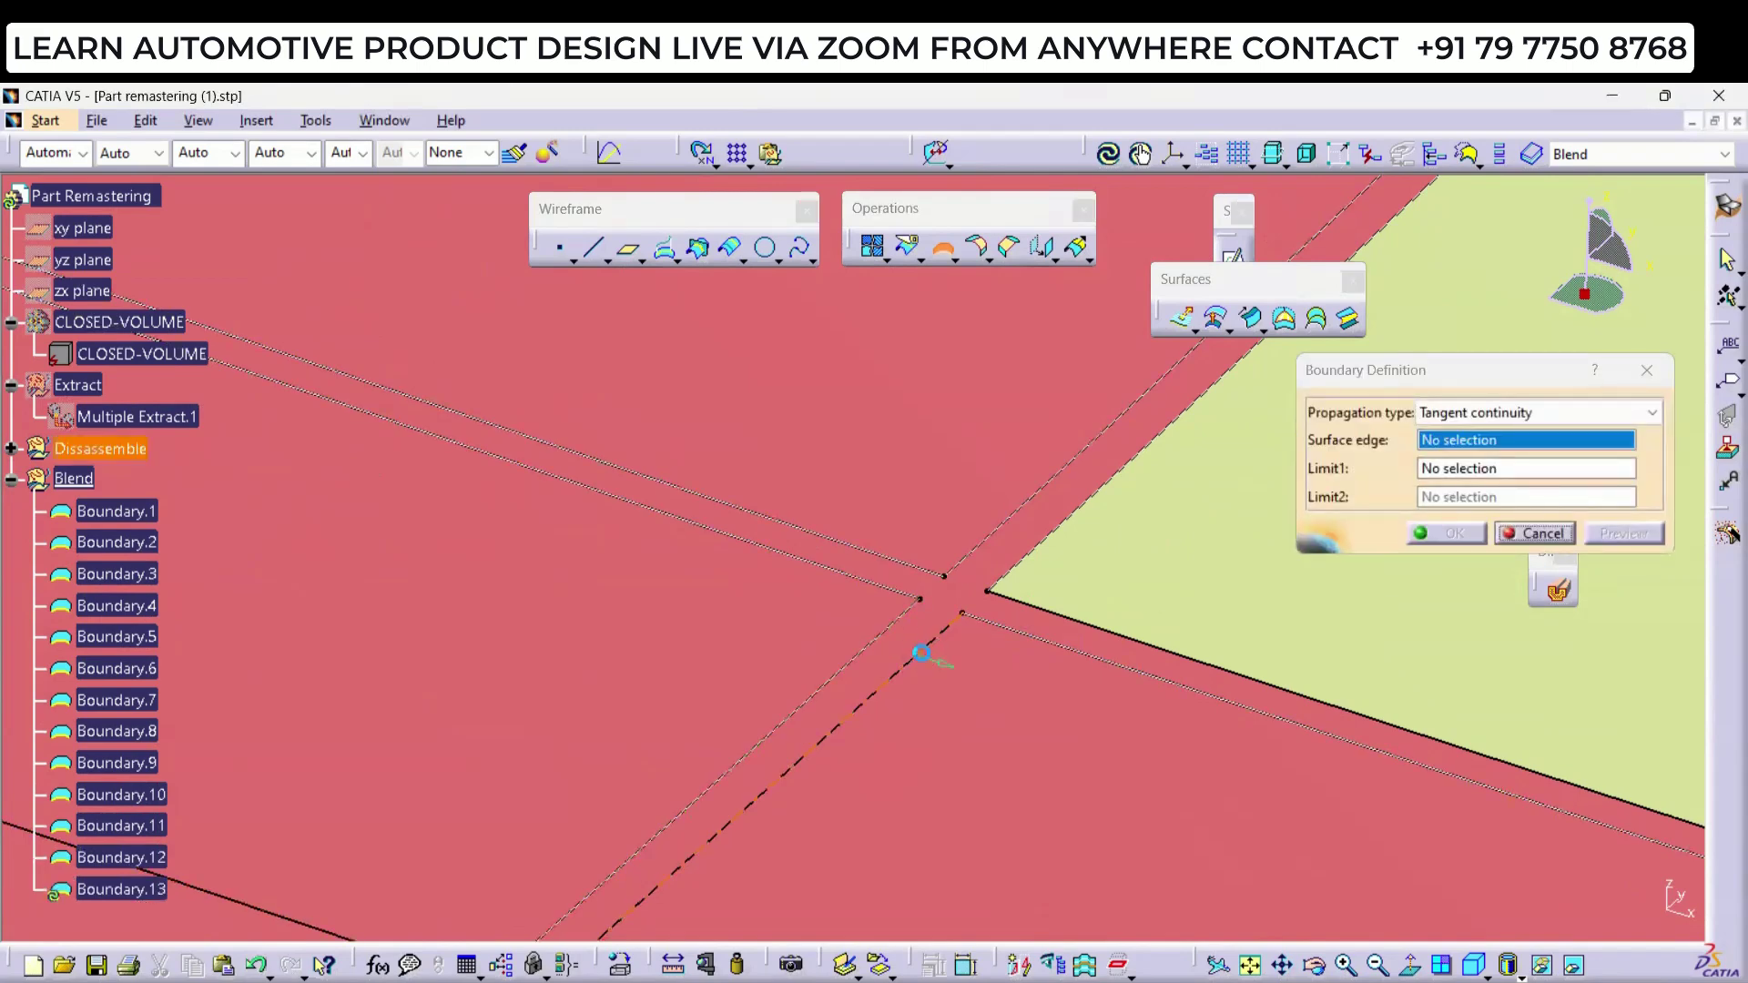
left_click(922, 652)
left_click(1447, 533)
Step: Create boundaries on both edges of the gap between the central floor face and the opposite side panel, and on the central face's front edge
mouse_move(1013, 526)
middle_mouse_down()
mouse_move(901, 514)
mouse_move(995, 666)
mouse_move(788, 593)
mouse_move(741, 609)
mouse_move(1014, 593)
mouse_move(1031, 514)
middle_mouse_up()
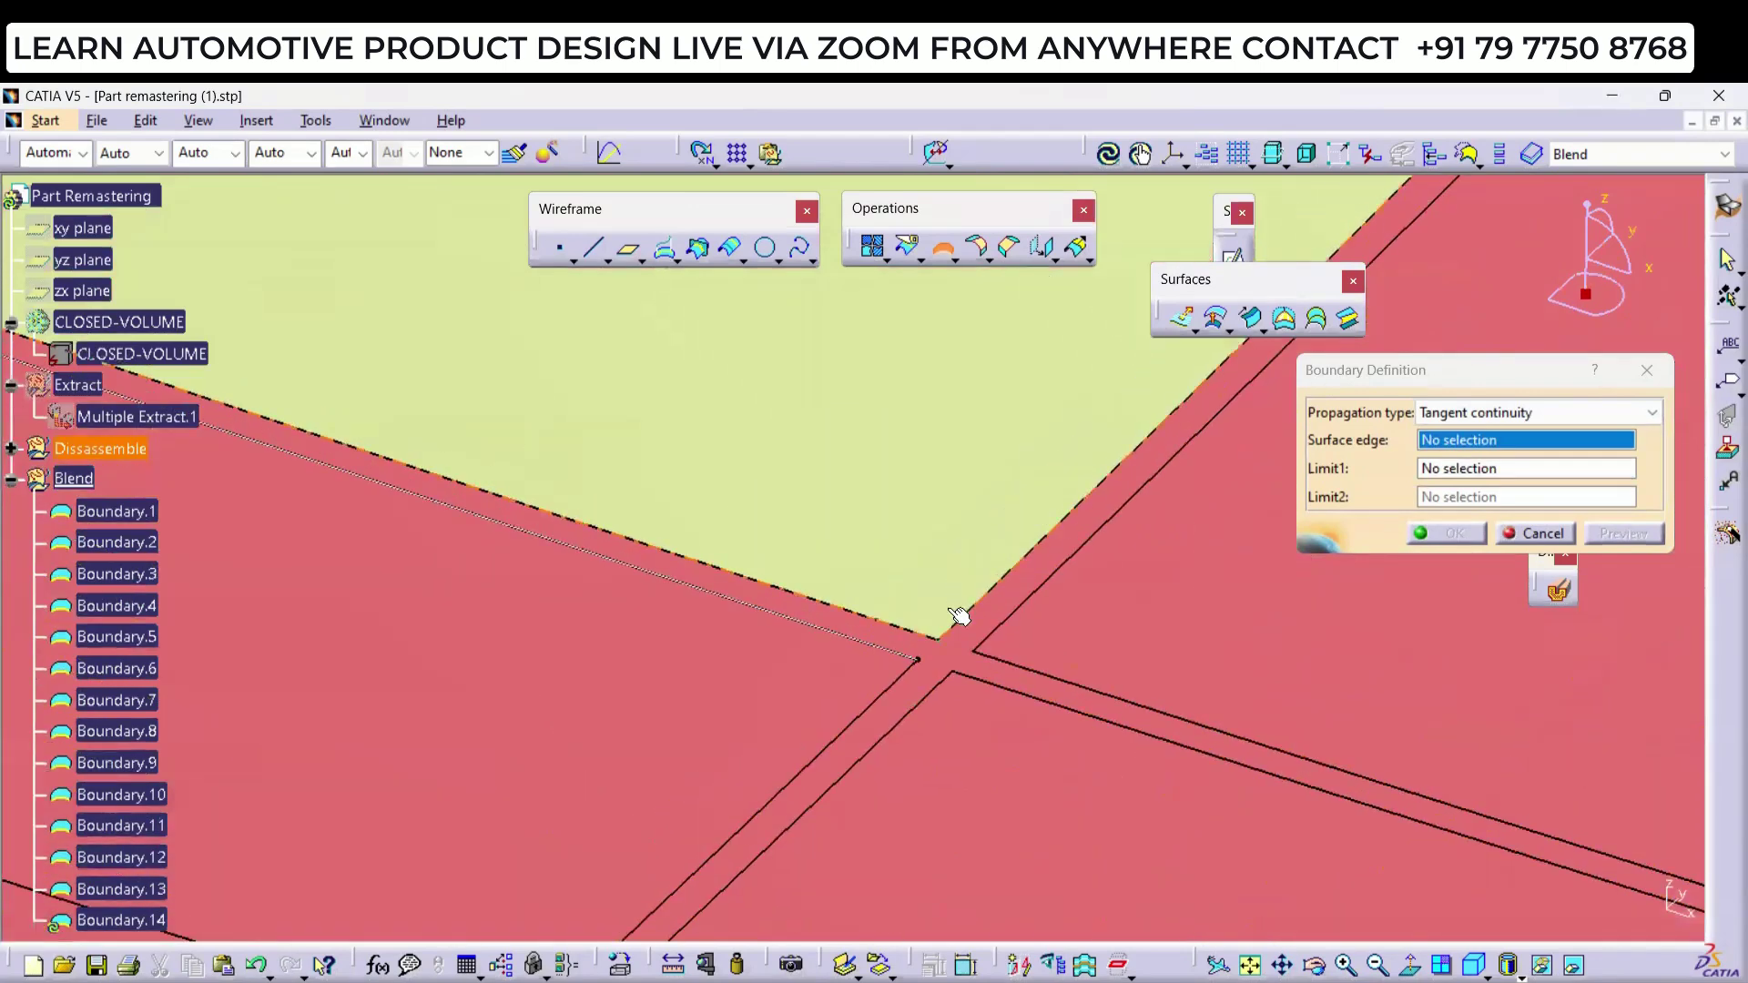
left_click(974, 614)
left_click(1443, 533)
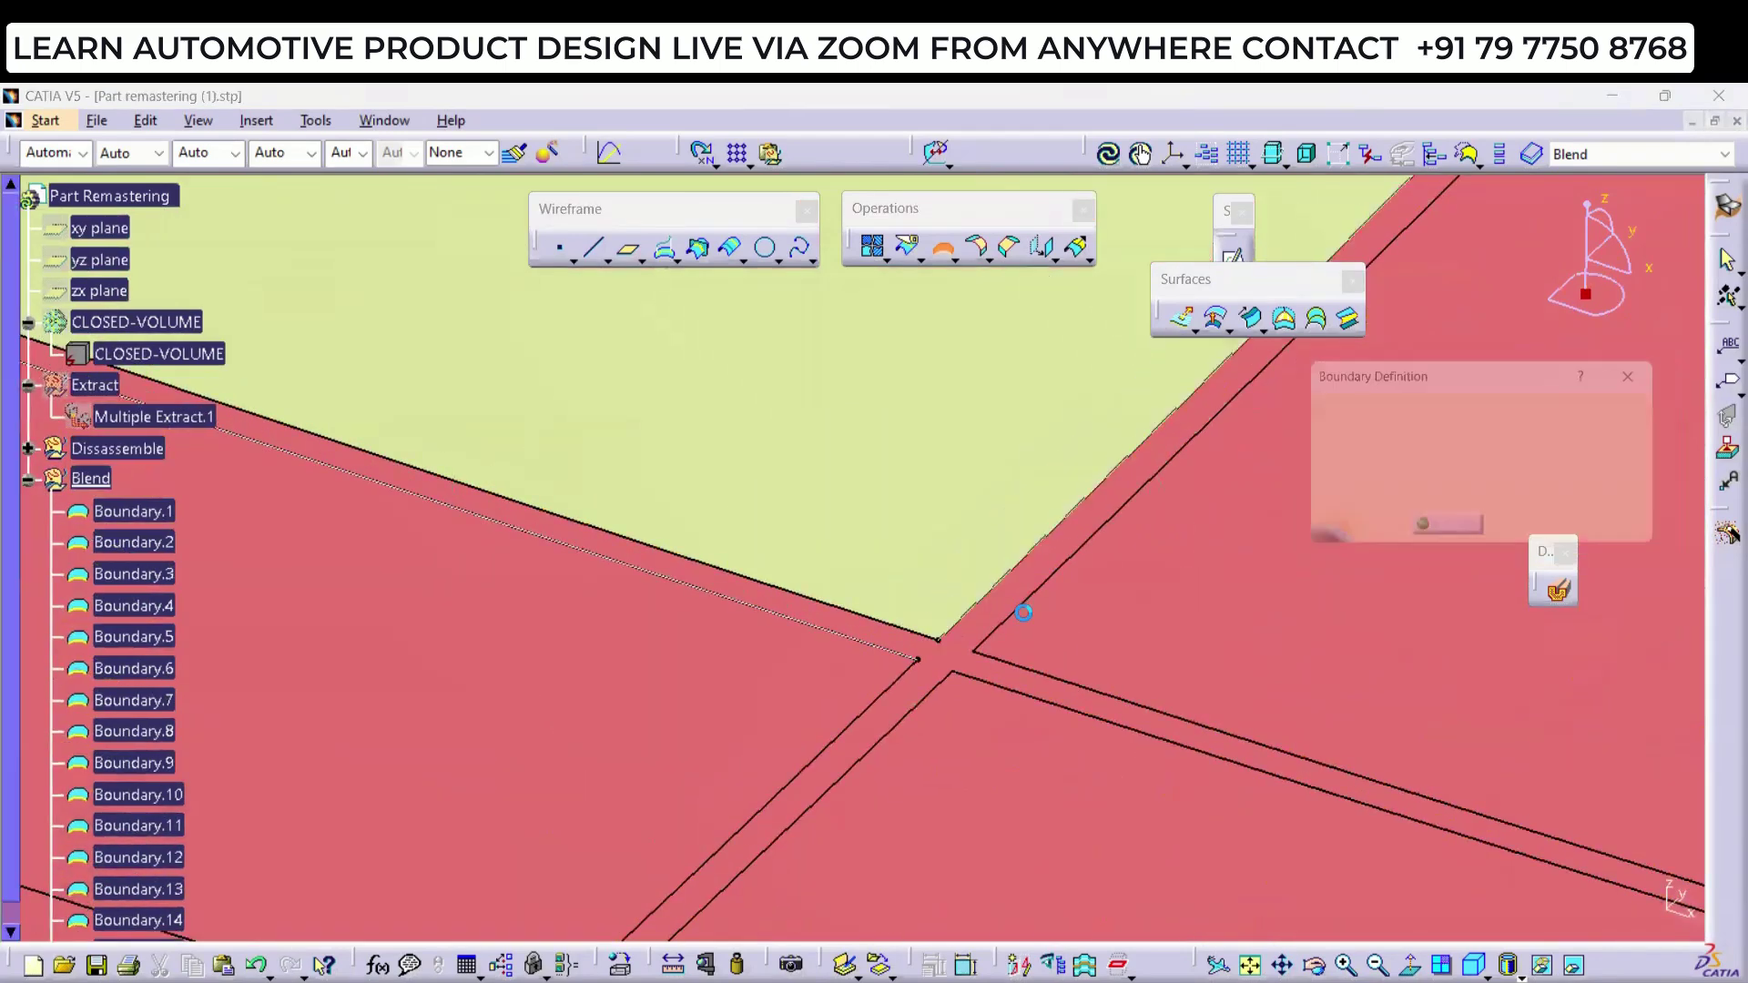
left_click(1013, 628)
key("Return")
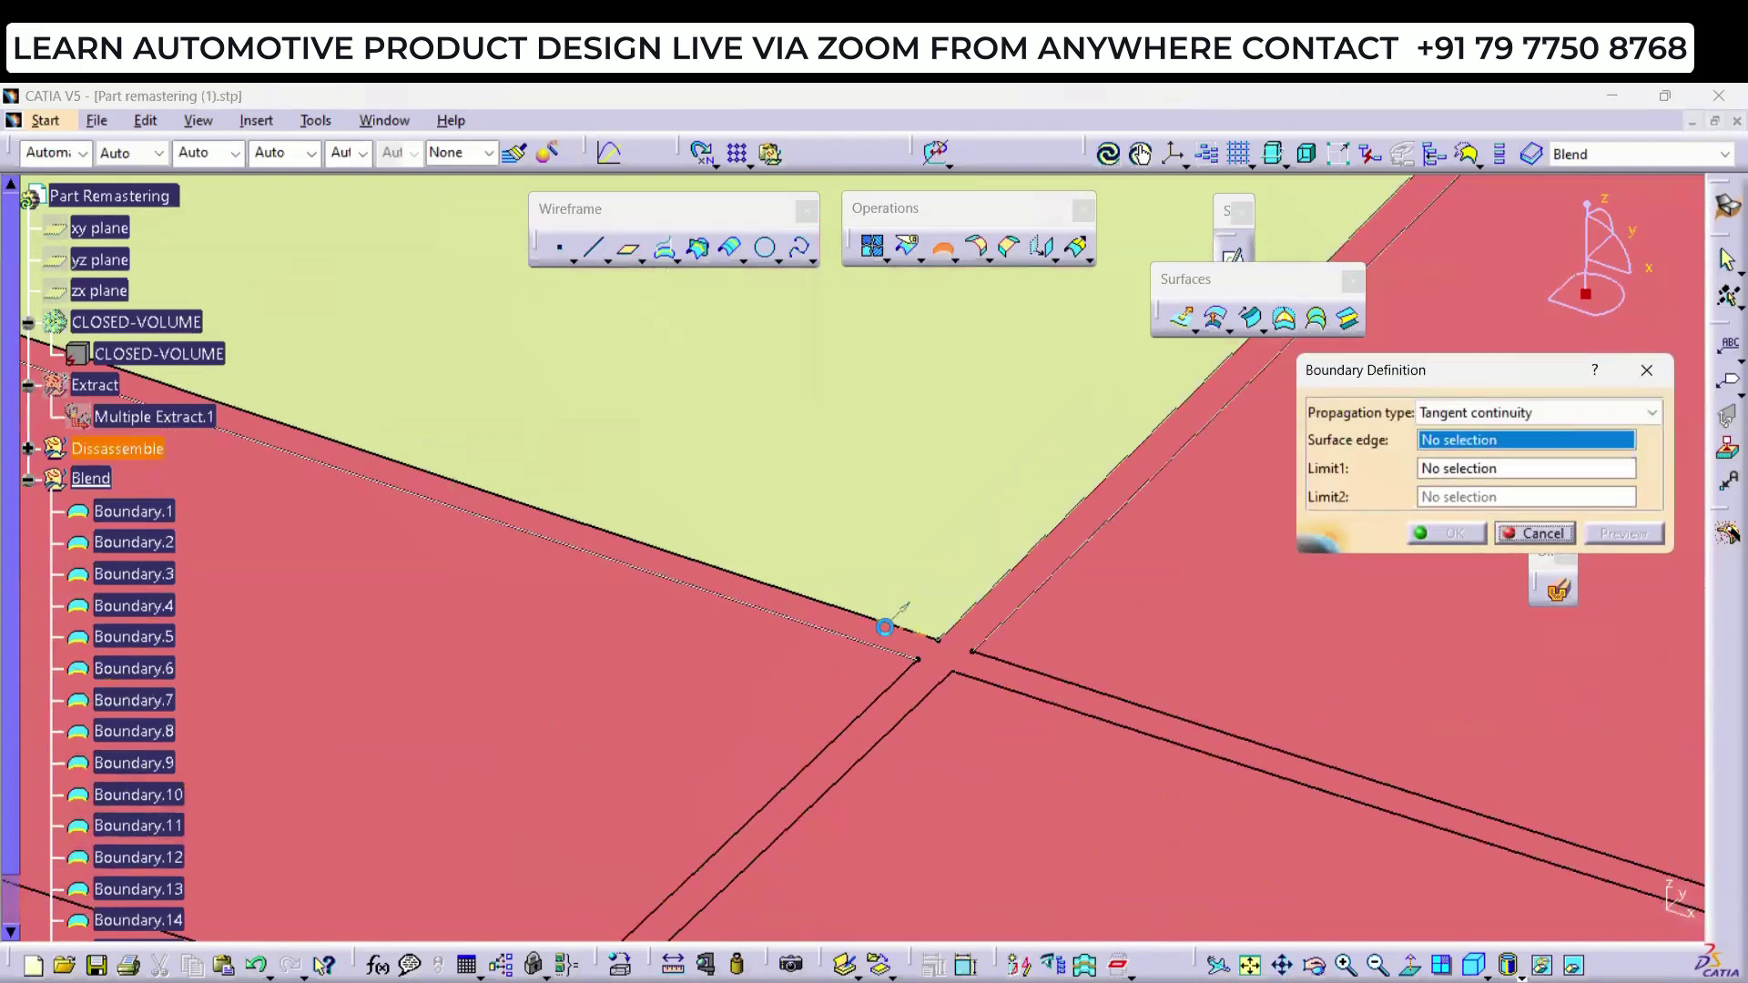
left_click(1451, 535)
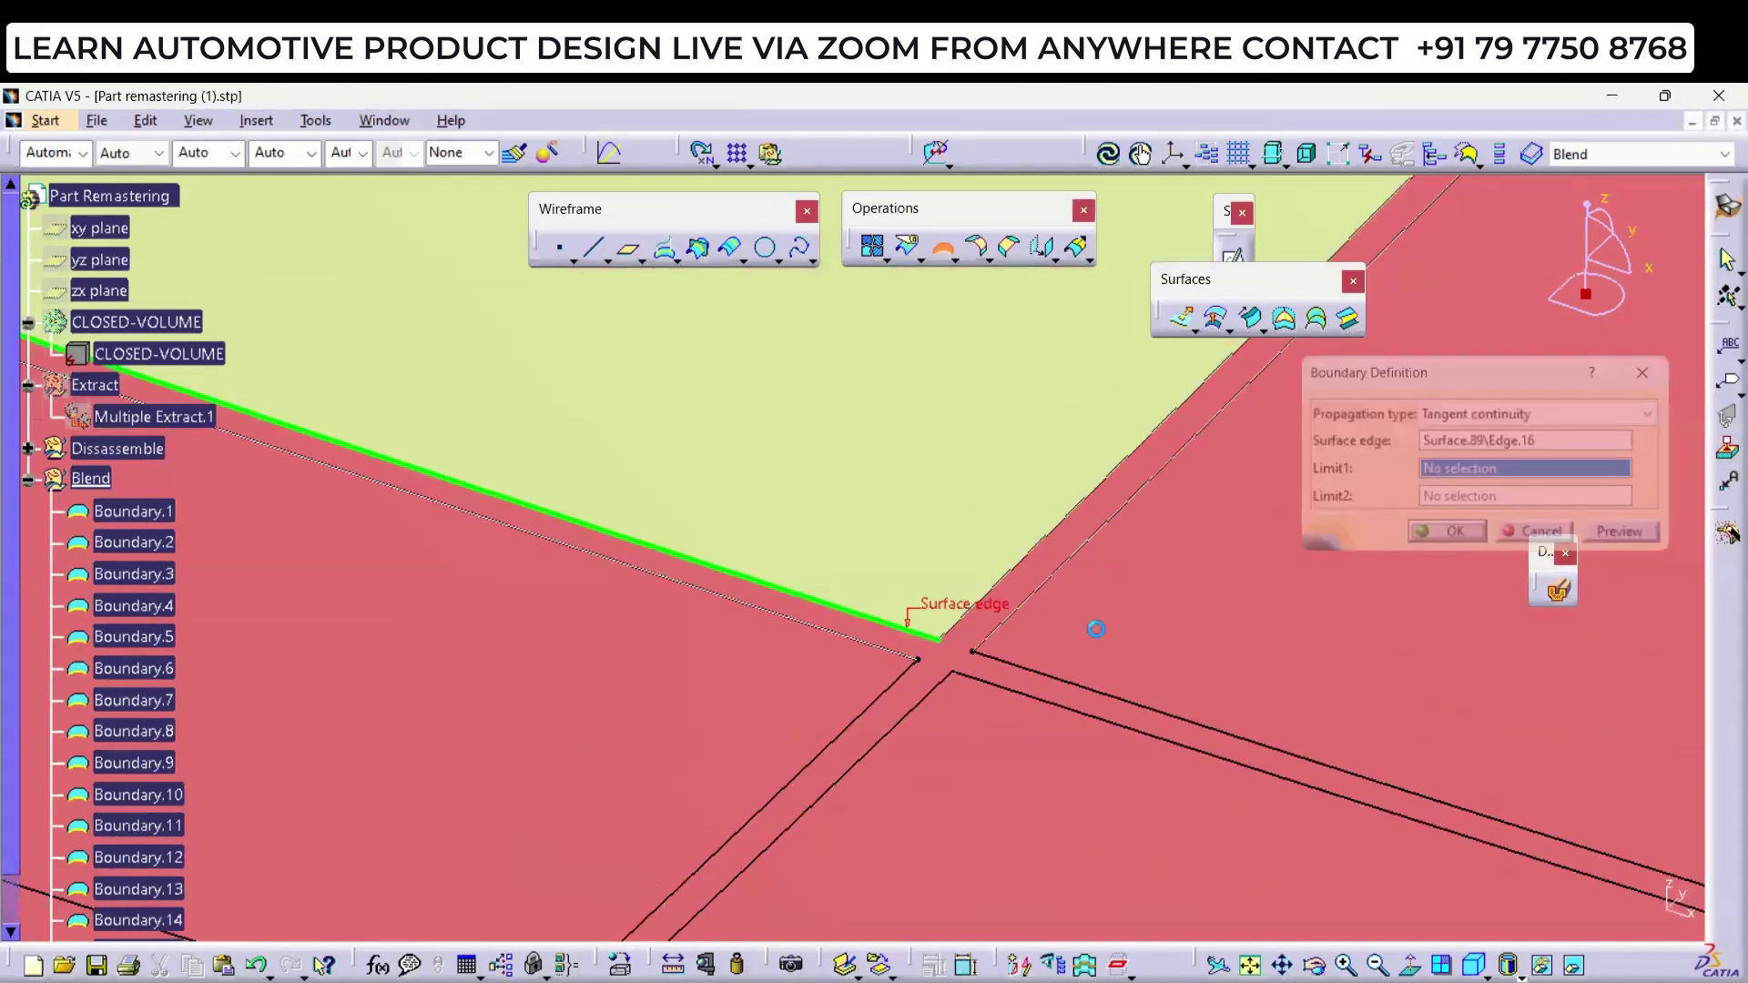
Step: Create tangent-continuity boundaries on both edges of the rib gap running from the third crossing to the opposite side wall
left_click(1027, 671)
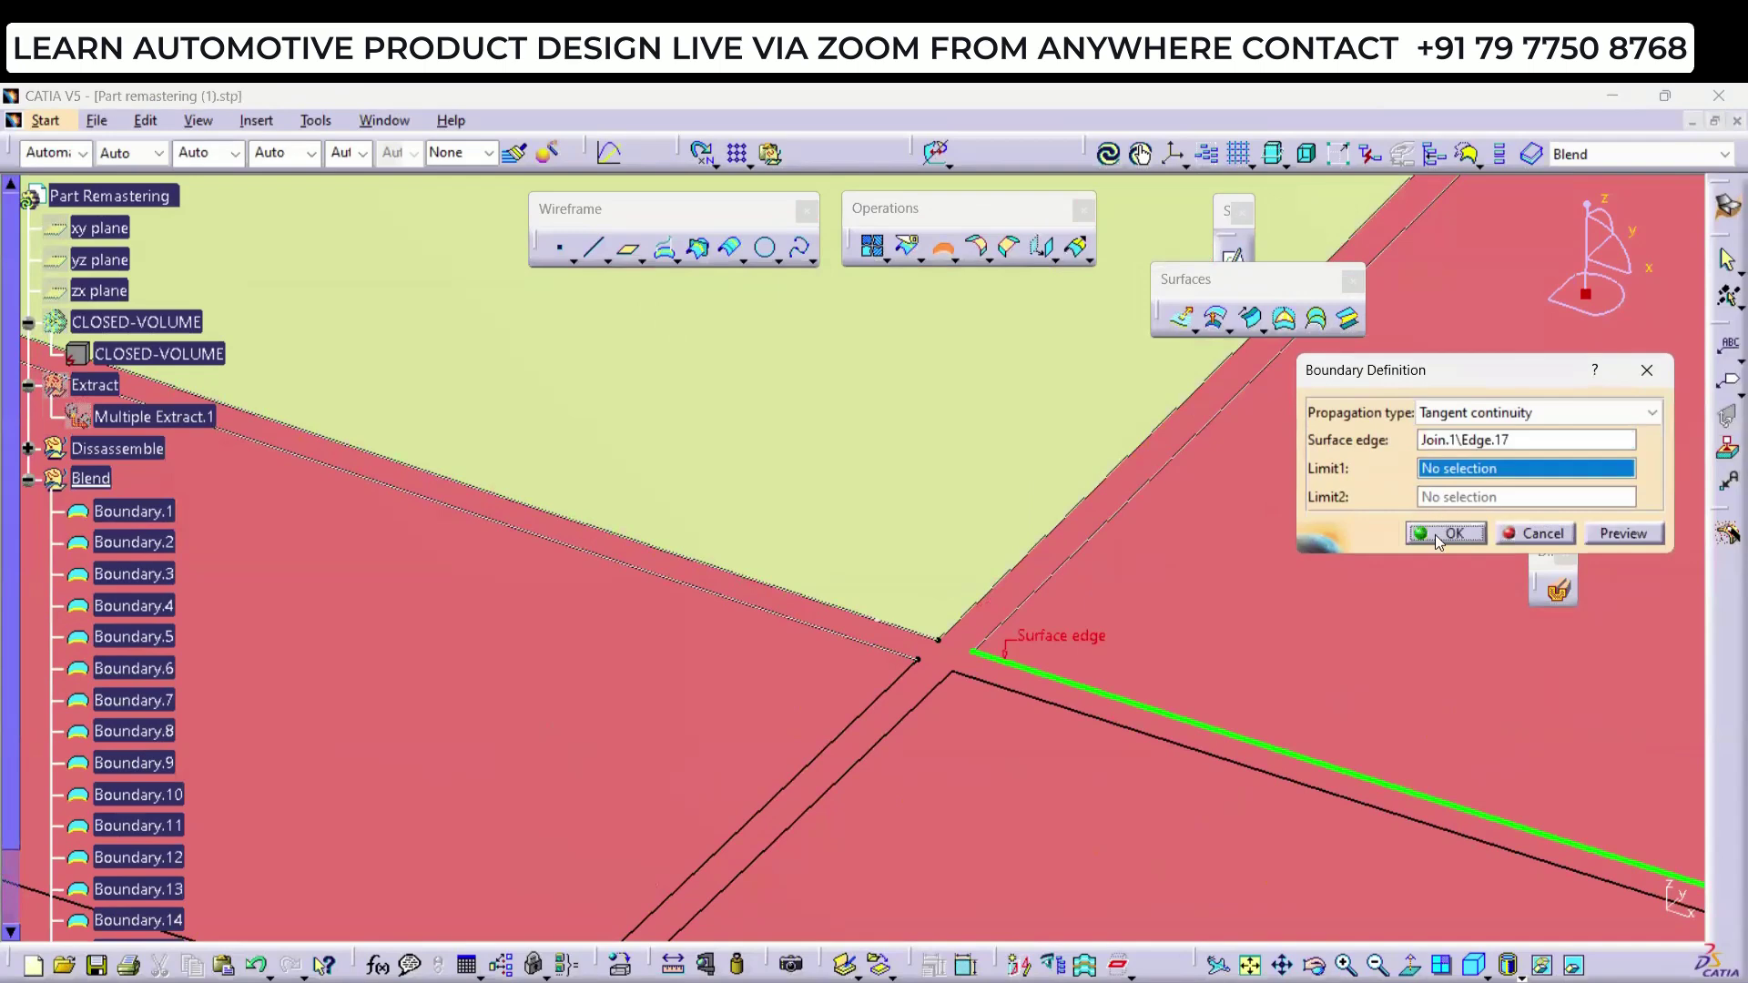
left_click(1438, 536)
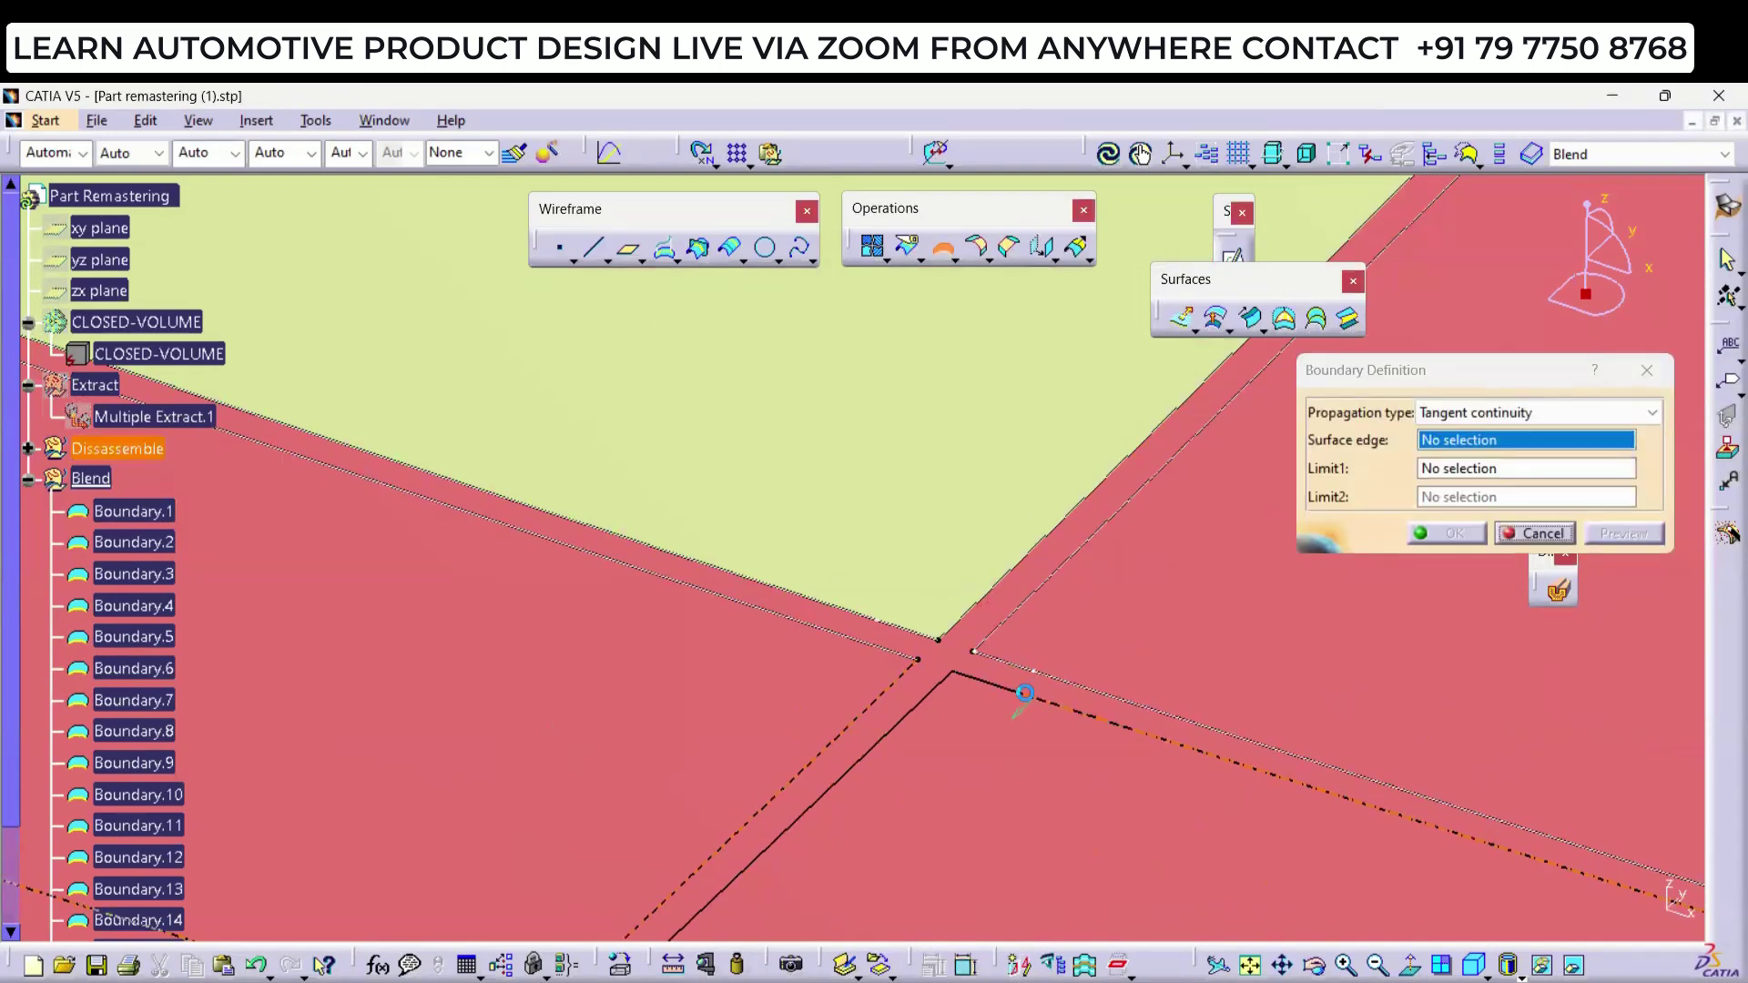
left_click(1024, 695)
left_click(1410, 535)
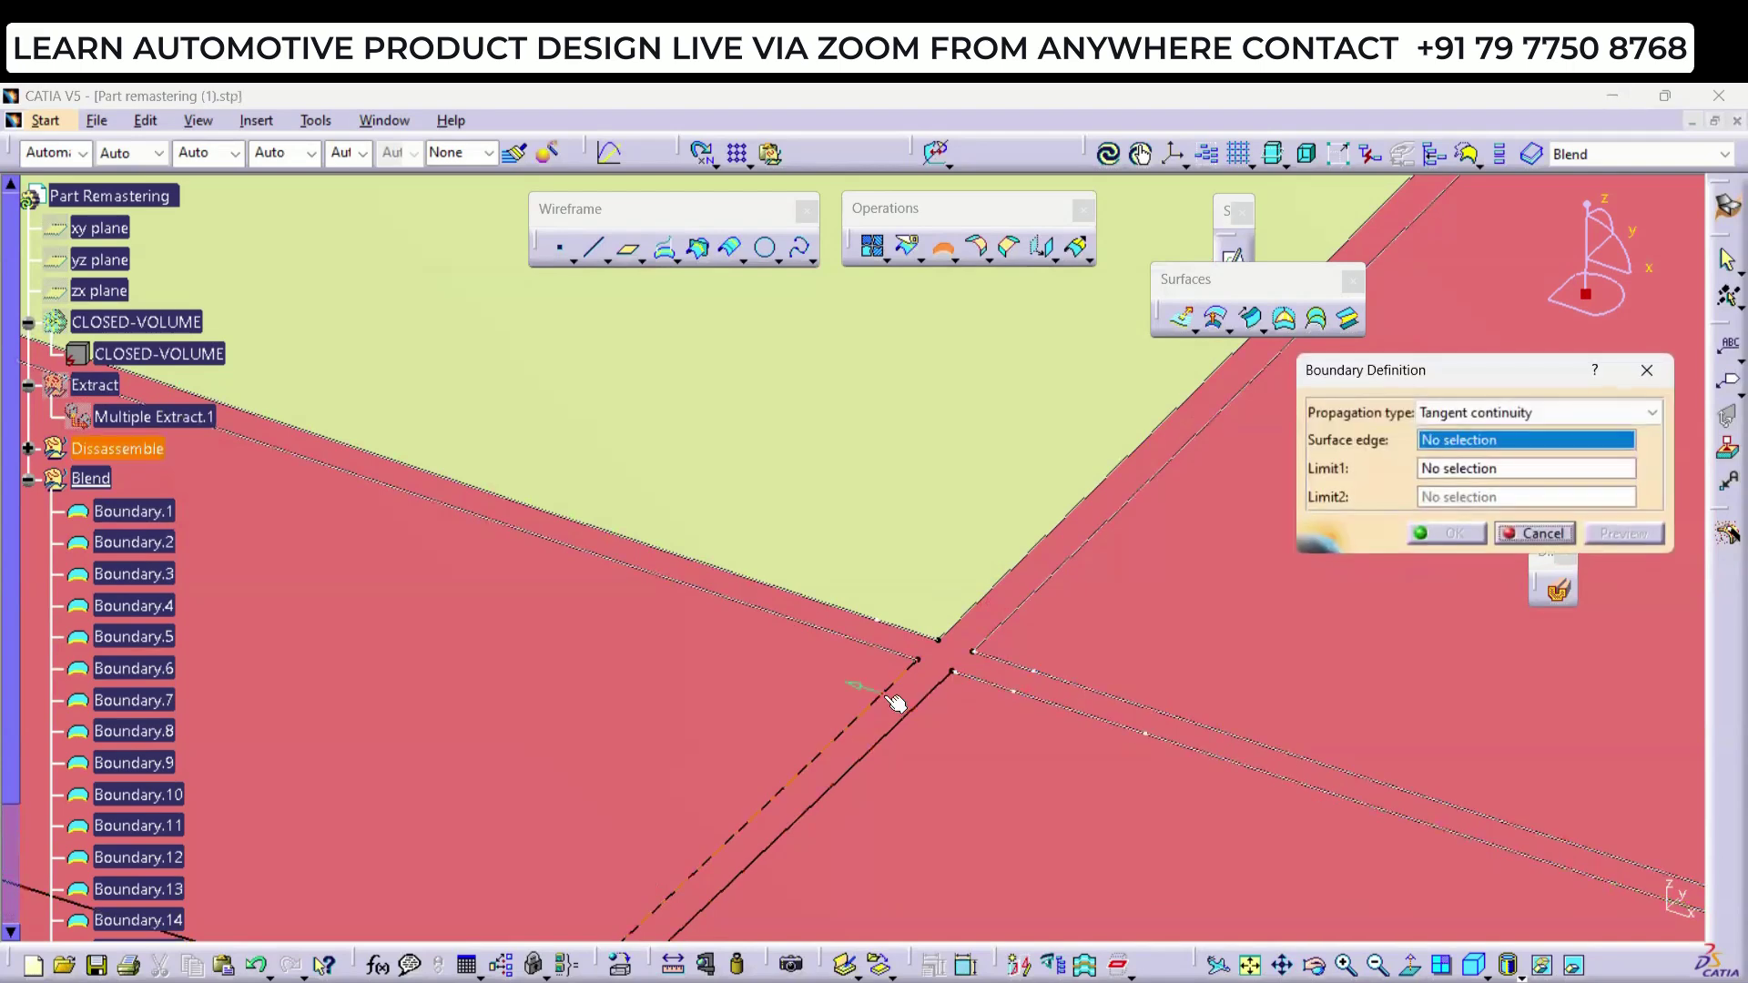
Step: Create tangent-continuity boundaries on both edges of the rib gap running from the third crossing to the front wall
left_click(892, 703)
left_click(1466, 528)
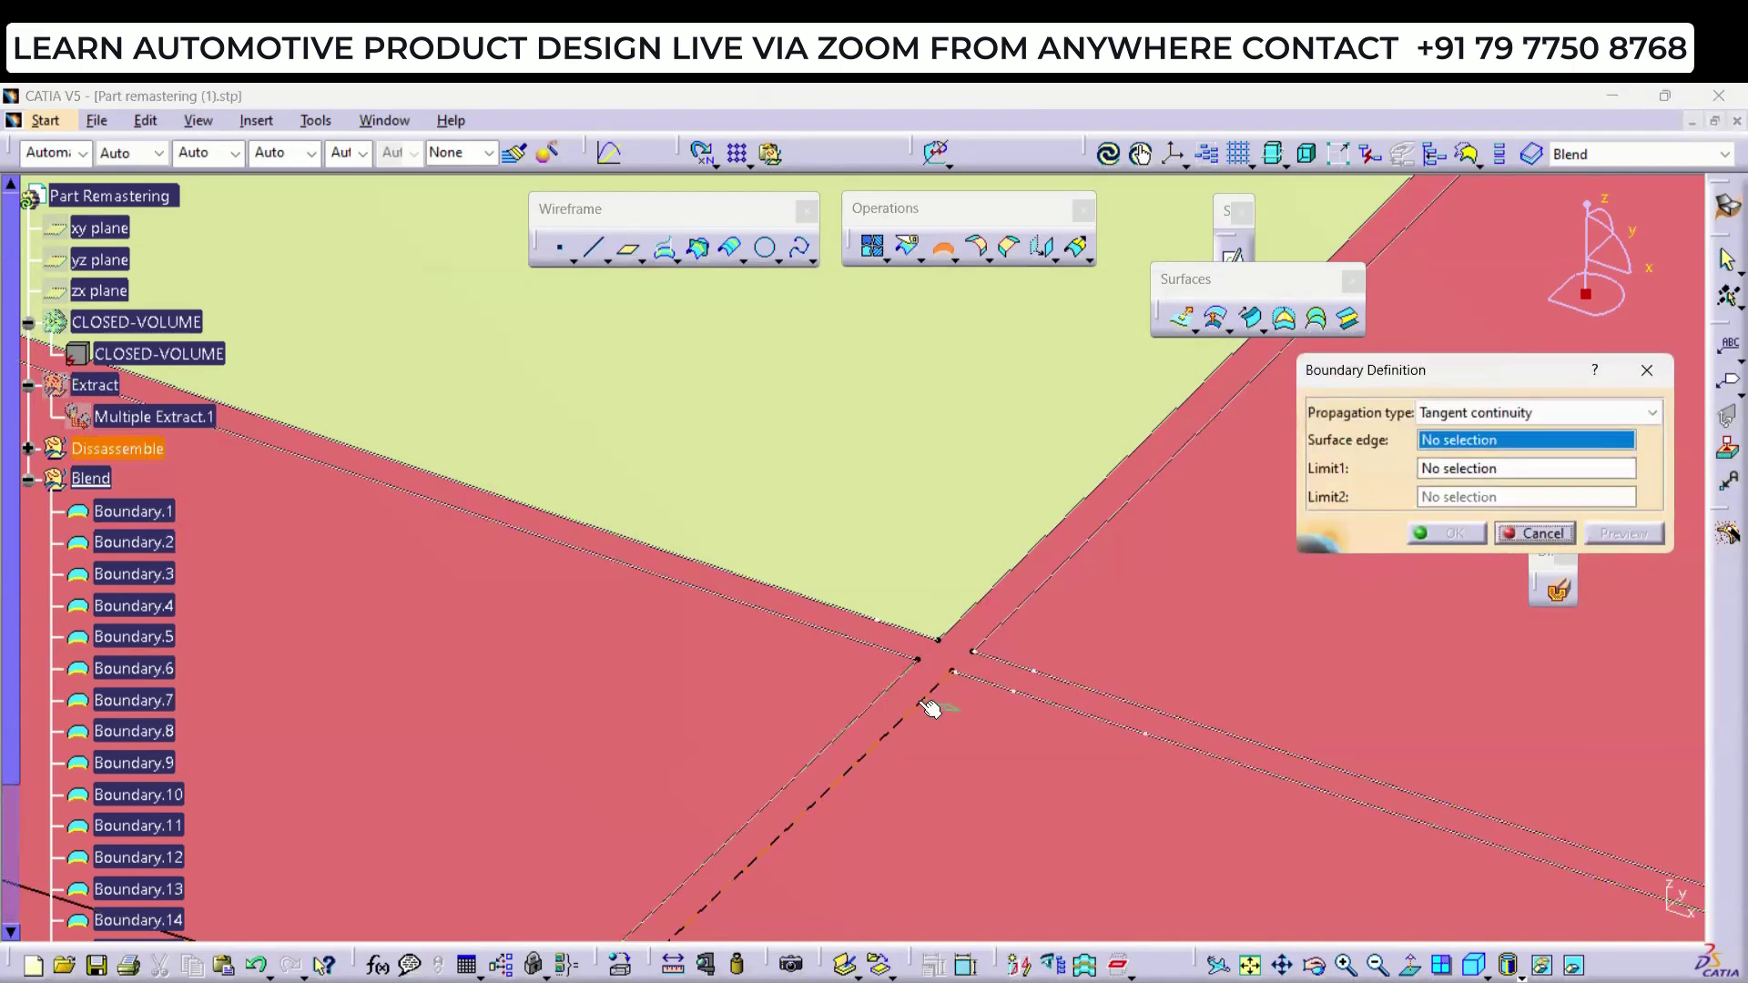
left_click(930, 702)
left_click(1467, 539)
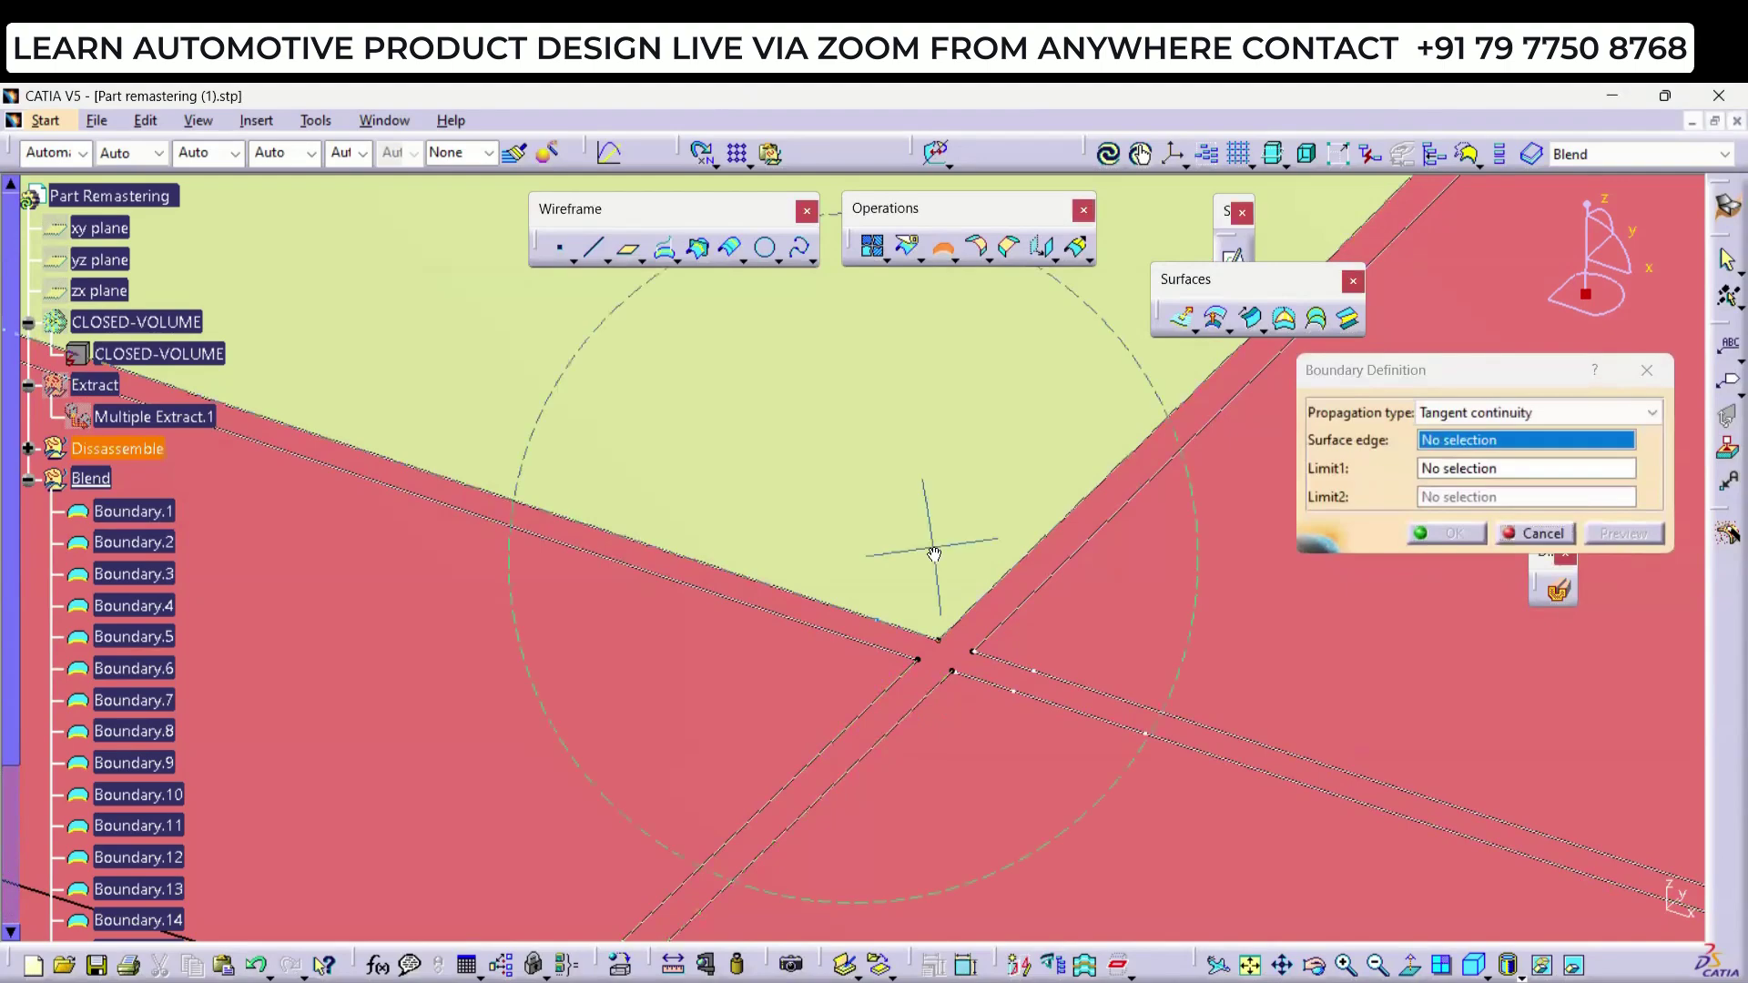
Step: Create tangent-continuity boundaries on both edges of the rib gap running from the fourth crossing to the back wall
middle_click_drag(928, 535, 898, 554)
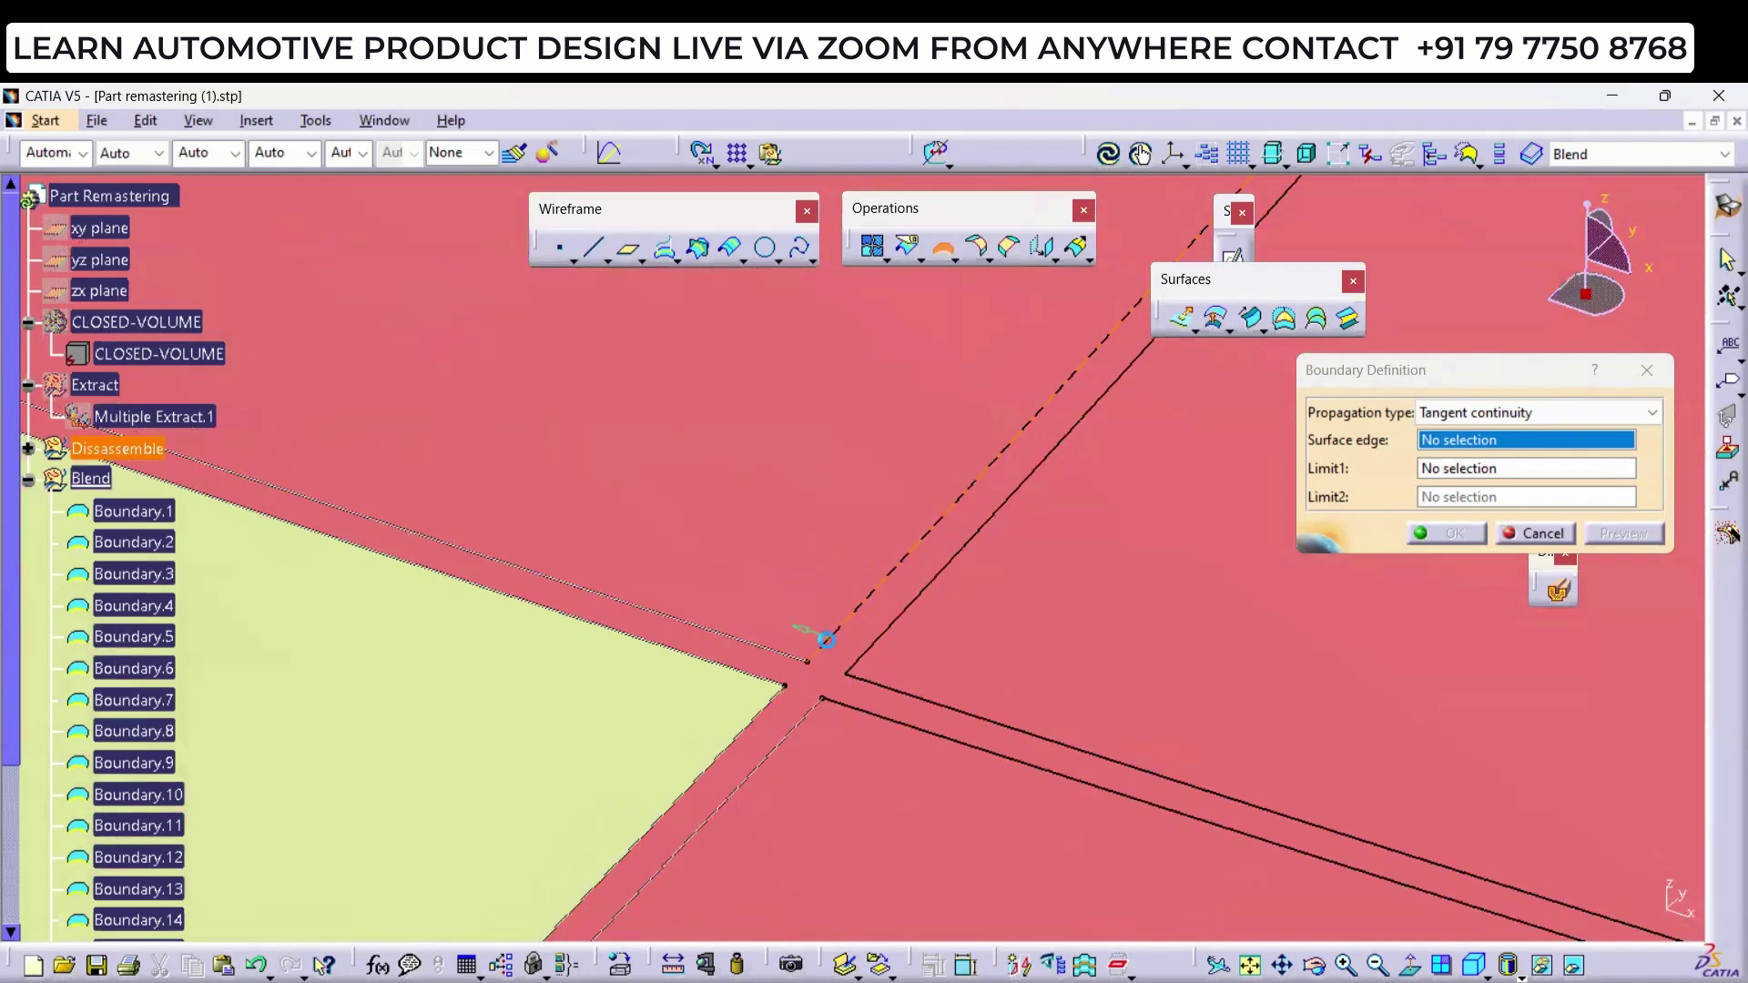
left_click(826, 640)
left_click(1457, 533)
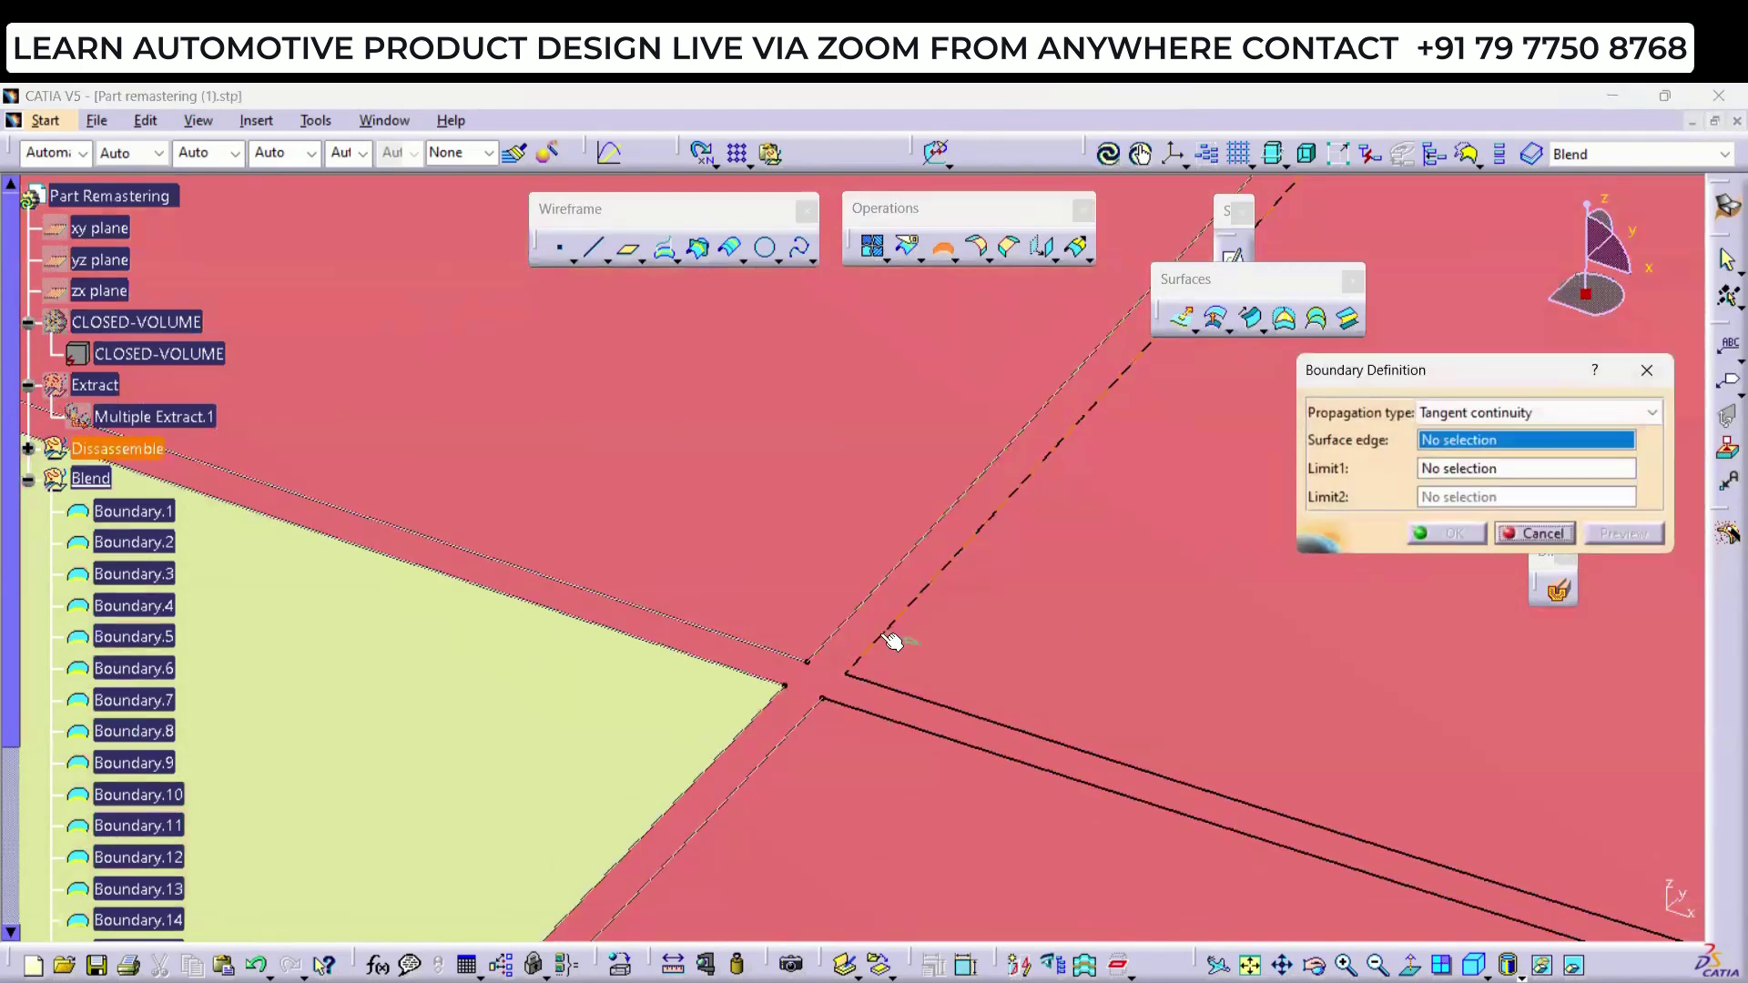
left_click(879, 639)
left_click(1450, 536)
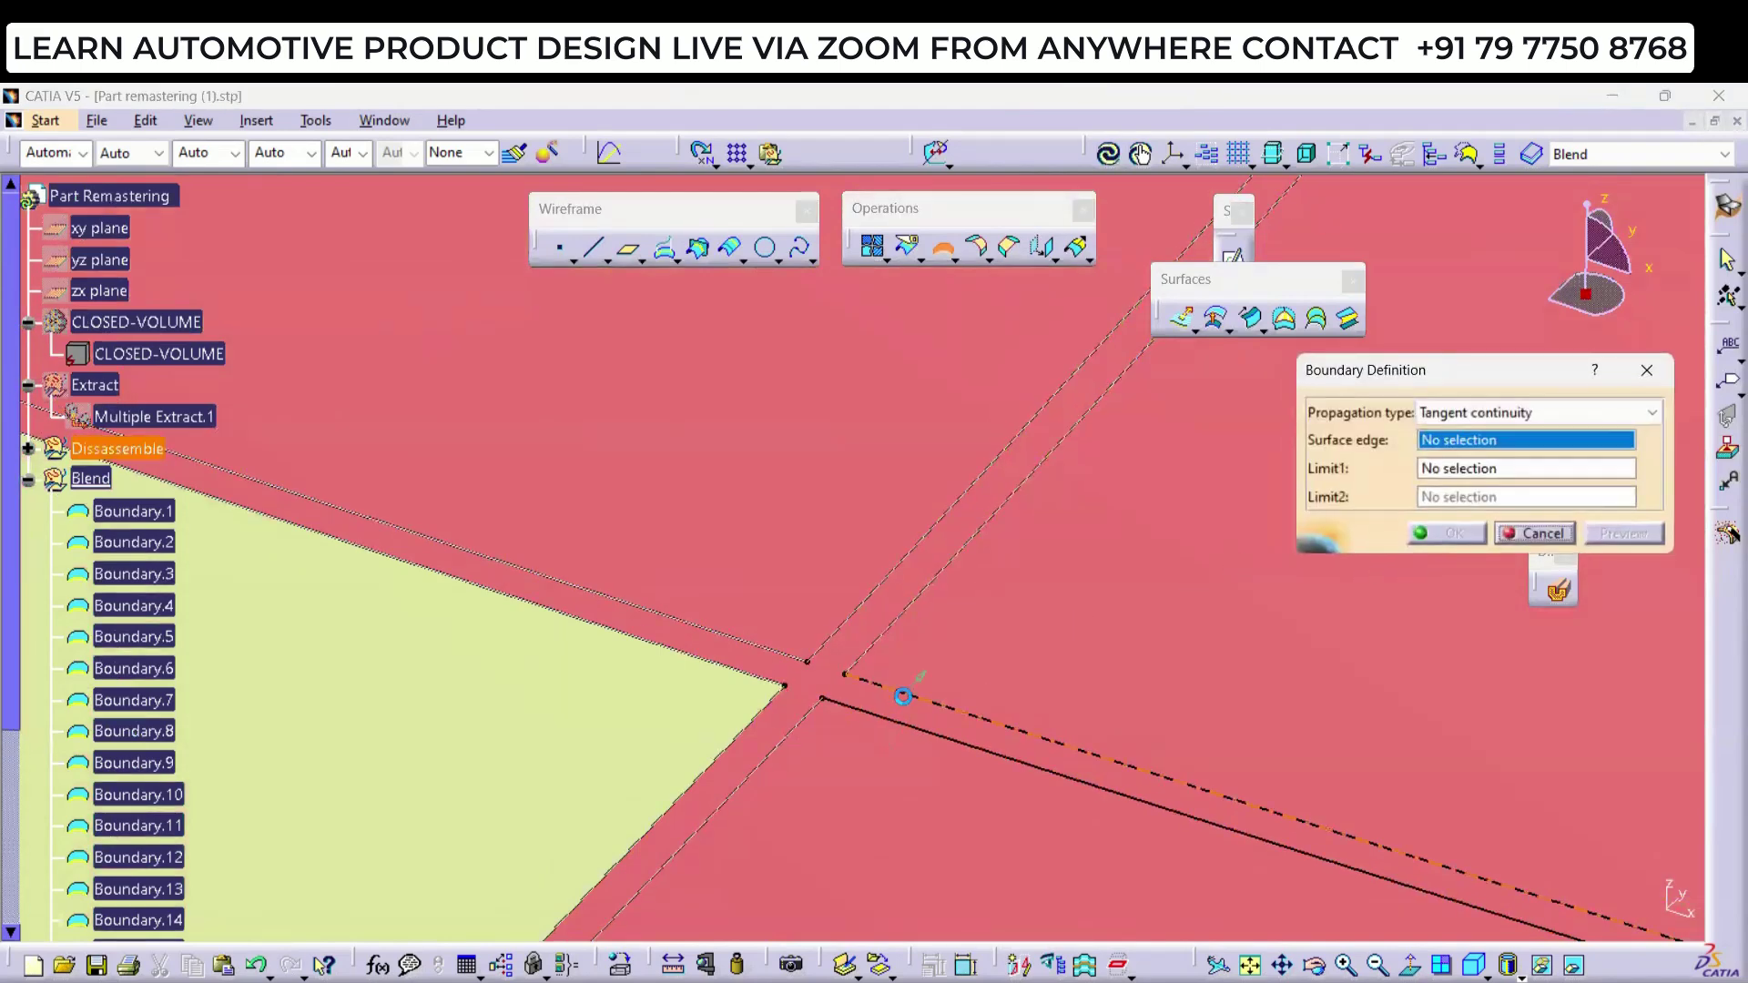
Step: Create boundaries on both edges of the rib gap from the fourth crossing to the opposite side wall and end the Boundary command
left_click(902, 693)
left_click(1464, 537)
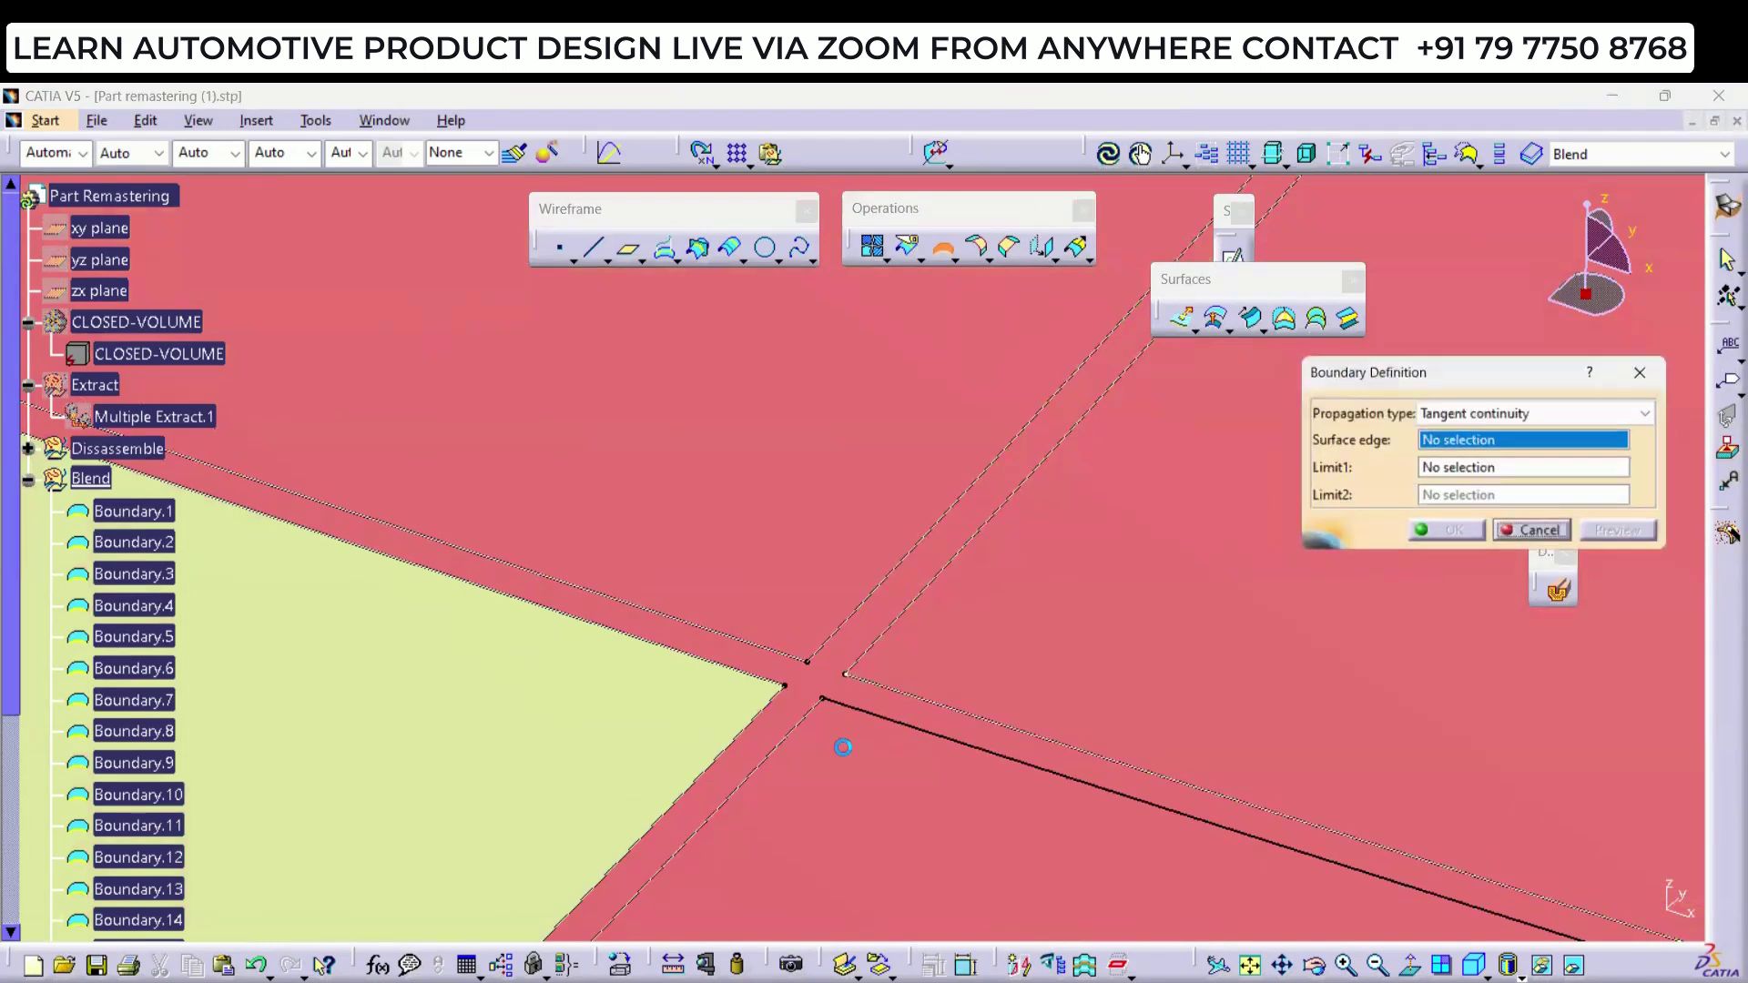
left_click(889, 719)
left_click(1449, 537)
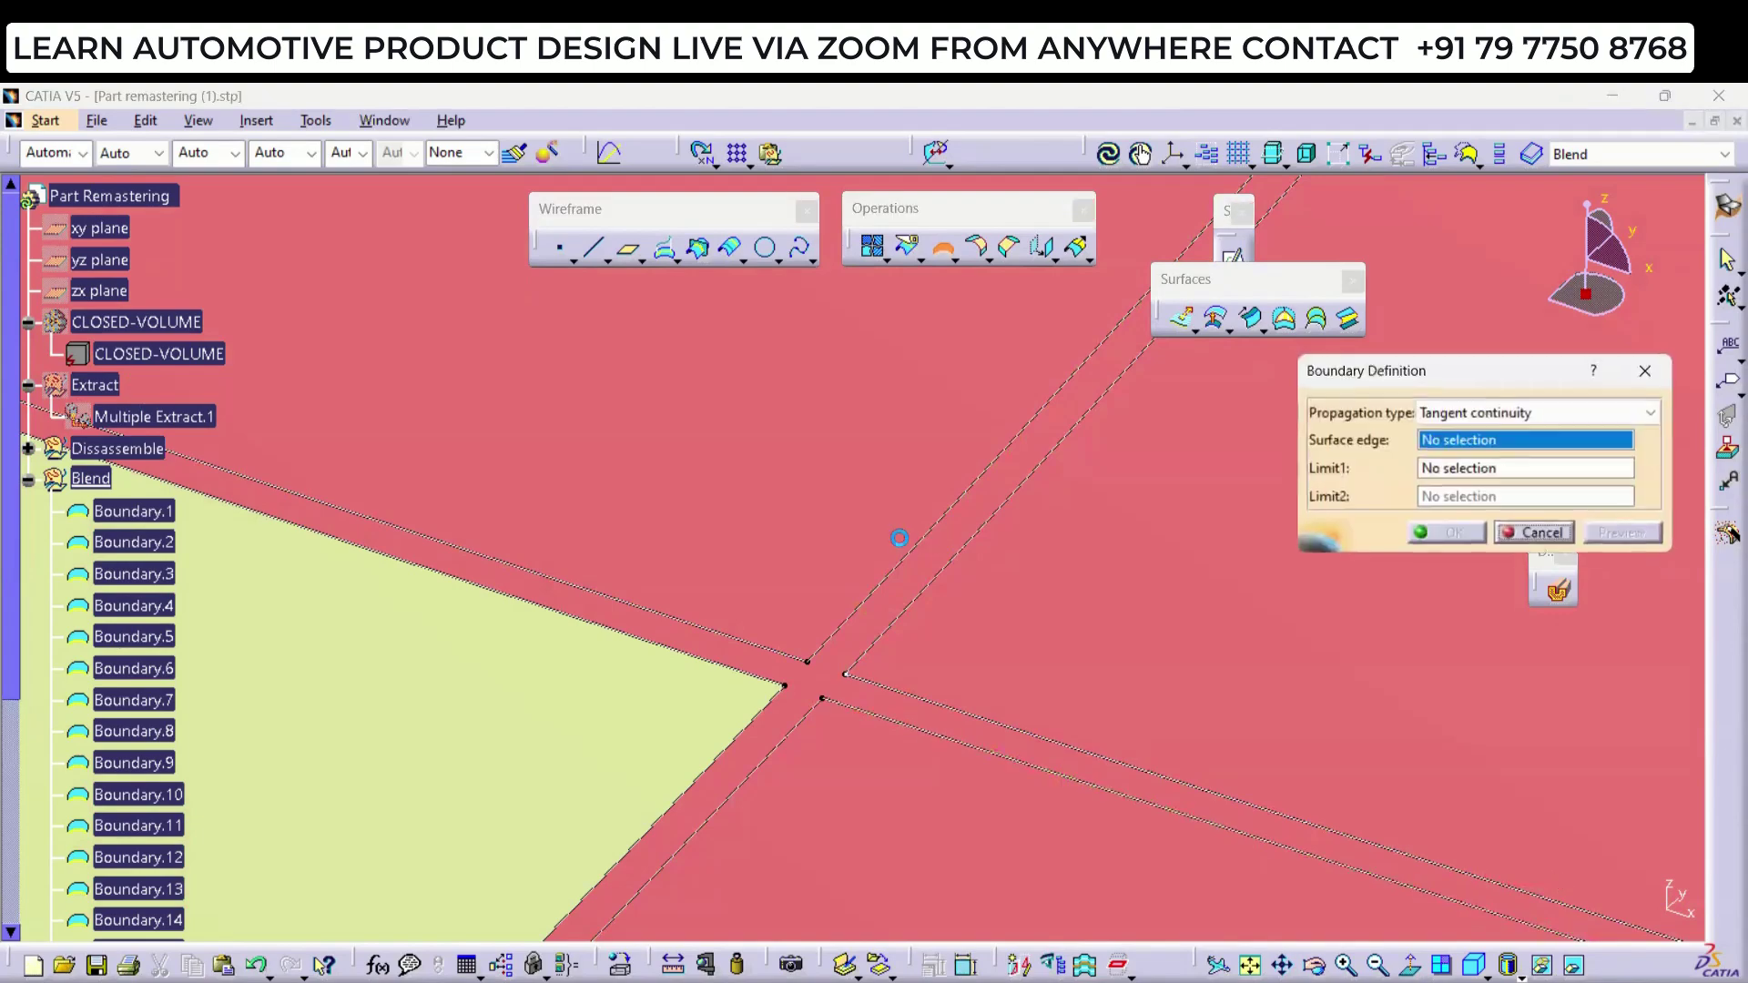
middle_click_drag(899, 538, 929, 674)
mouse_move(683, 618)
middle_mouse_down()
mouse_move(878, 620)
mouse_move(691, 597)
middle_mouse_up()
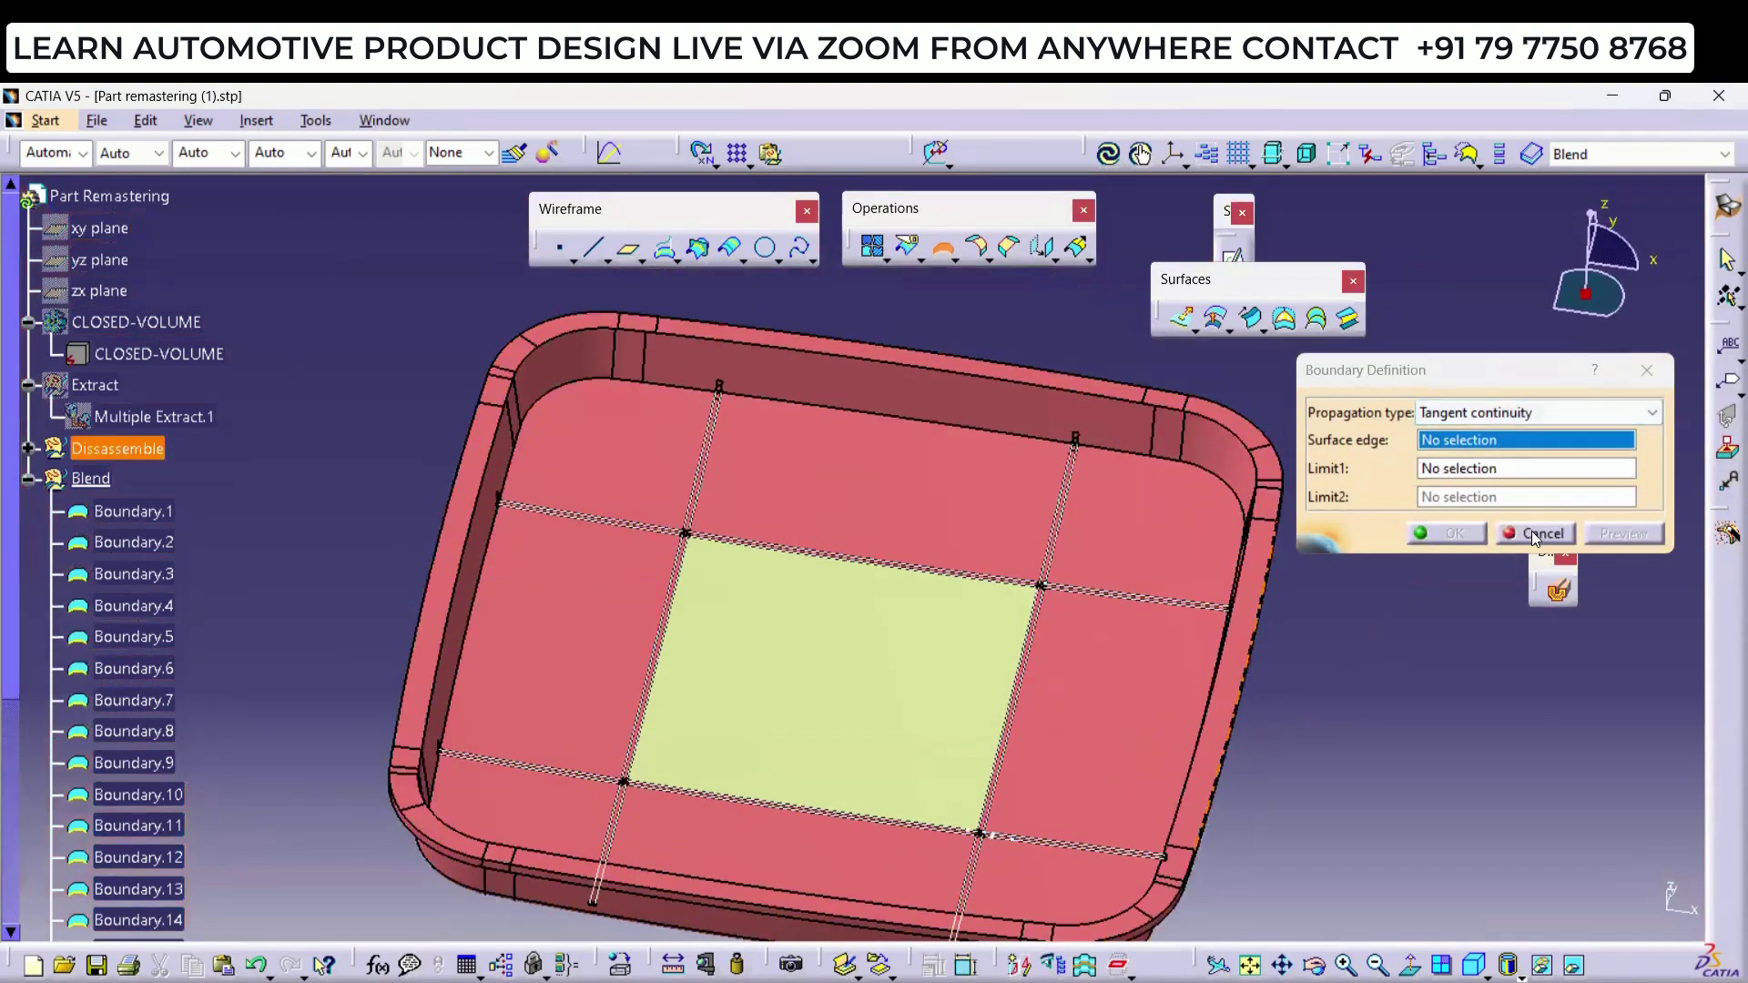
left_click(1535, 535)
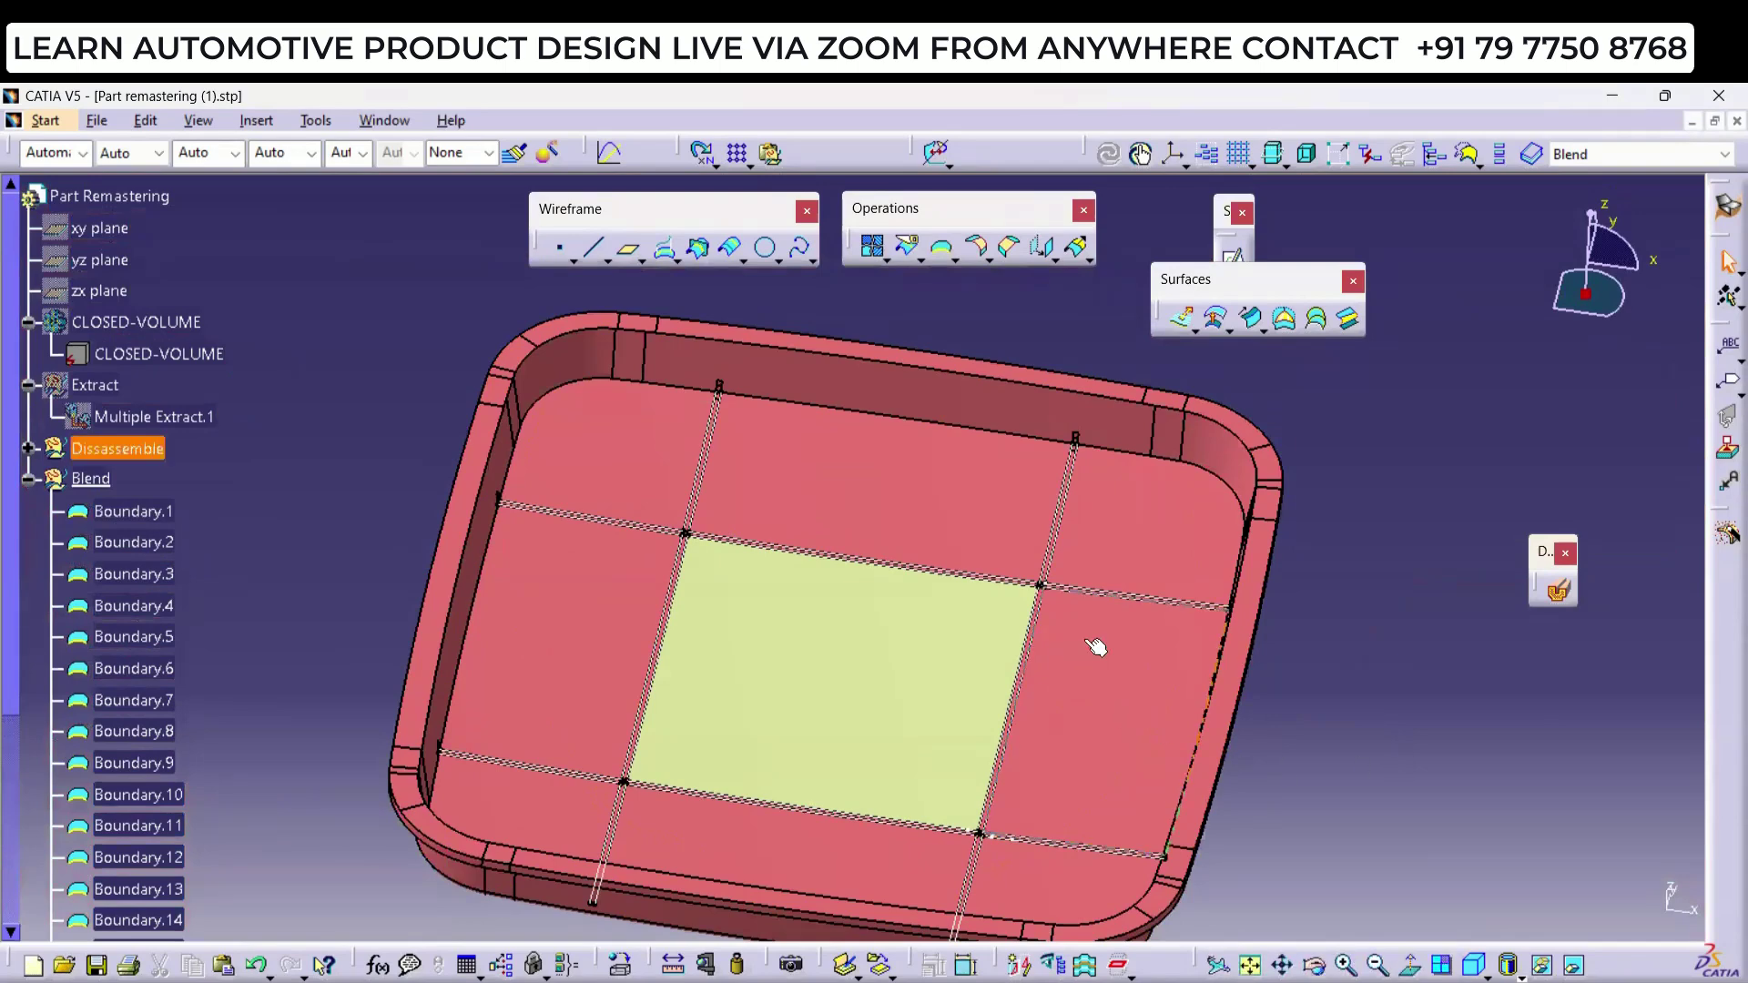
Step: Define a blend between Boundary.1 and Boundary.2 across the first crossing's gap to the back wall, with Join.1 supporting both curves
middle_click_drag(1031, 594, 1029, 657)
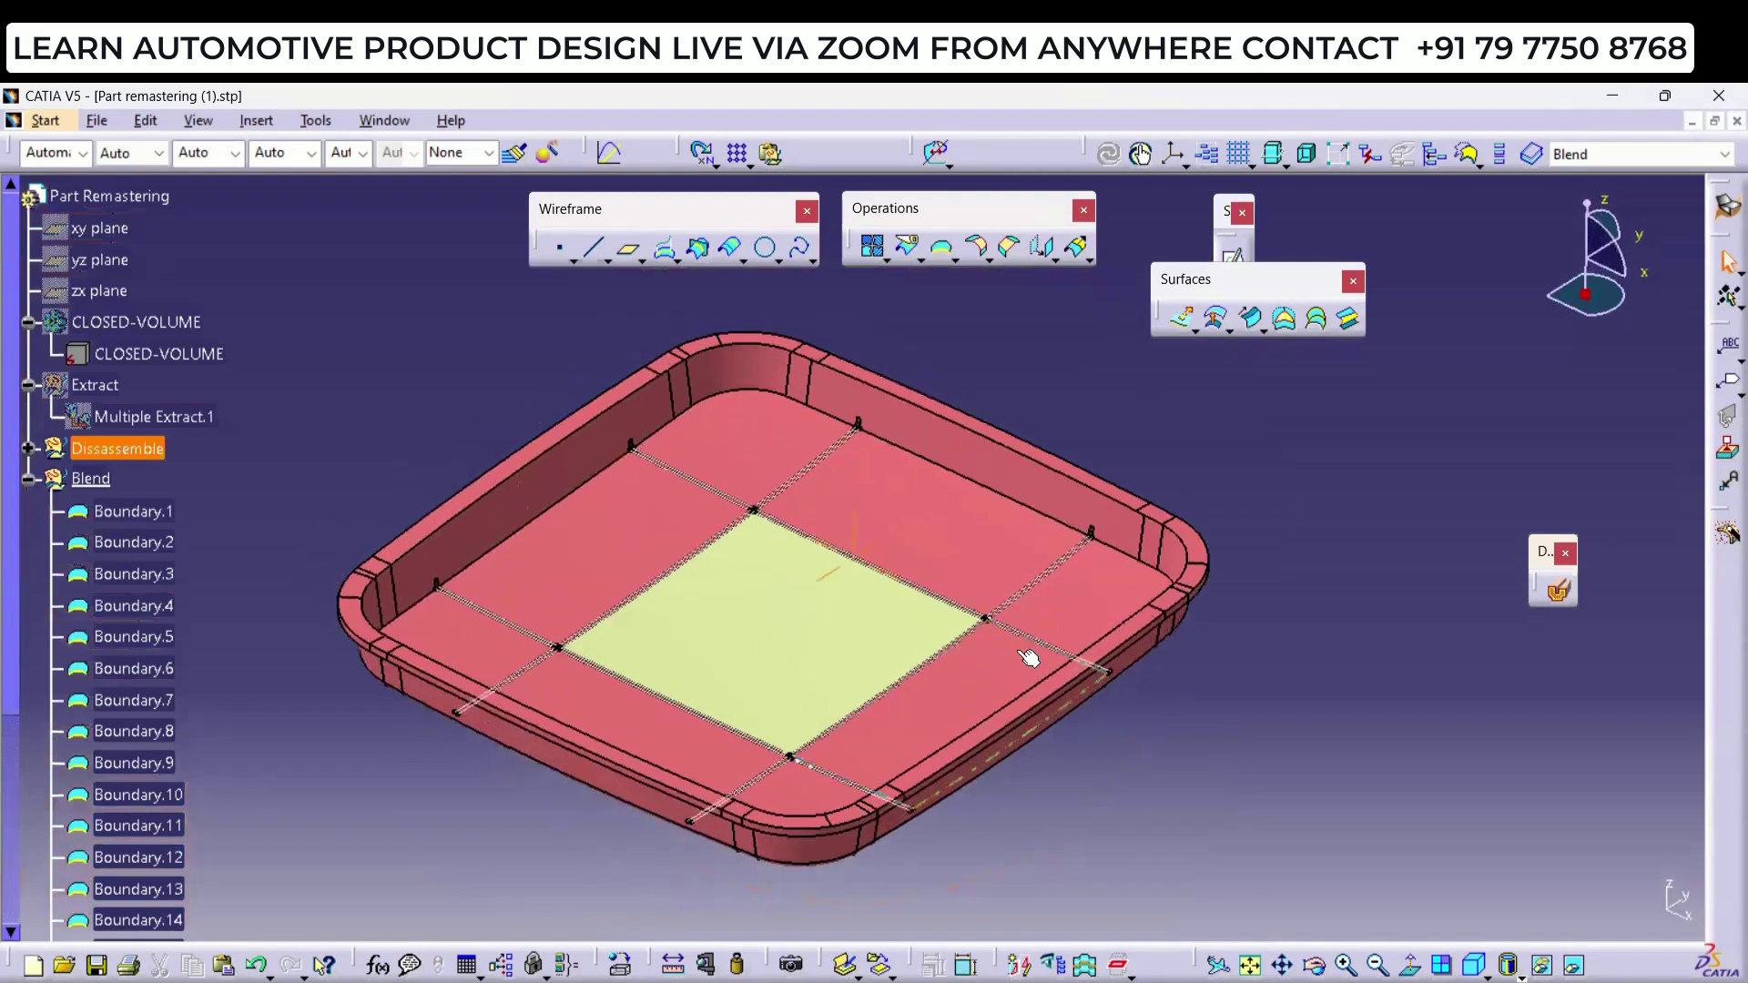
left_click(1349, 320)
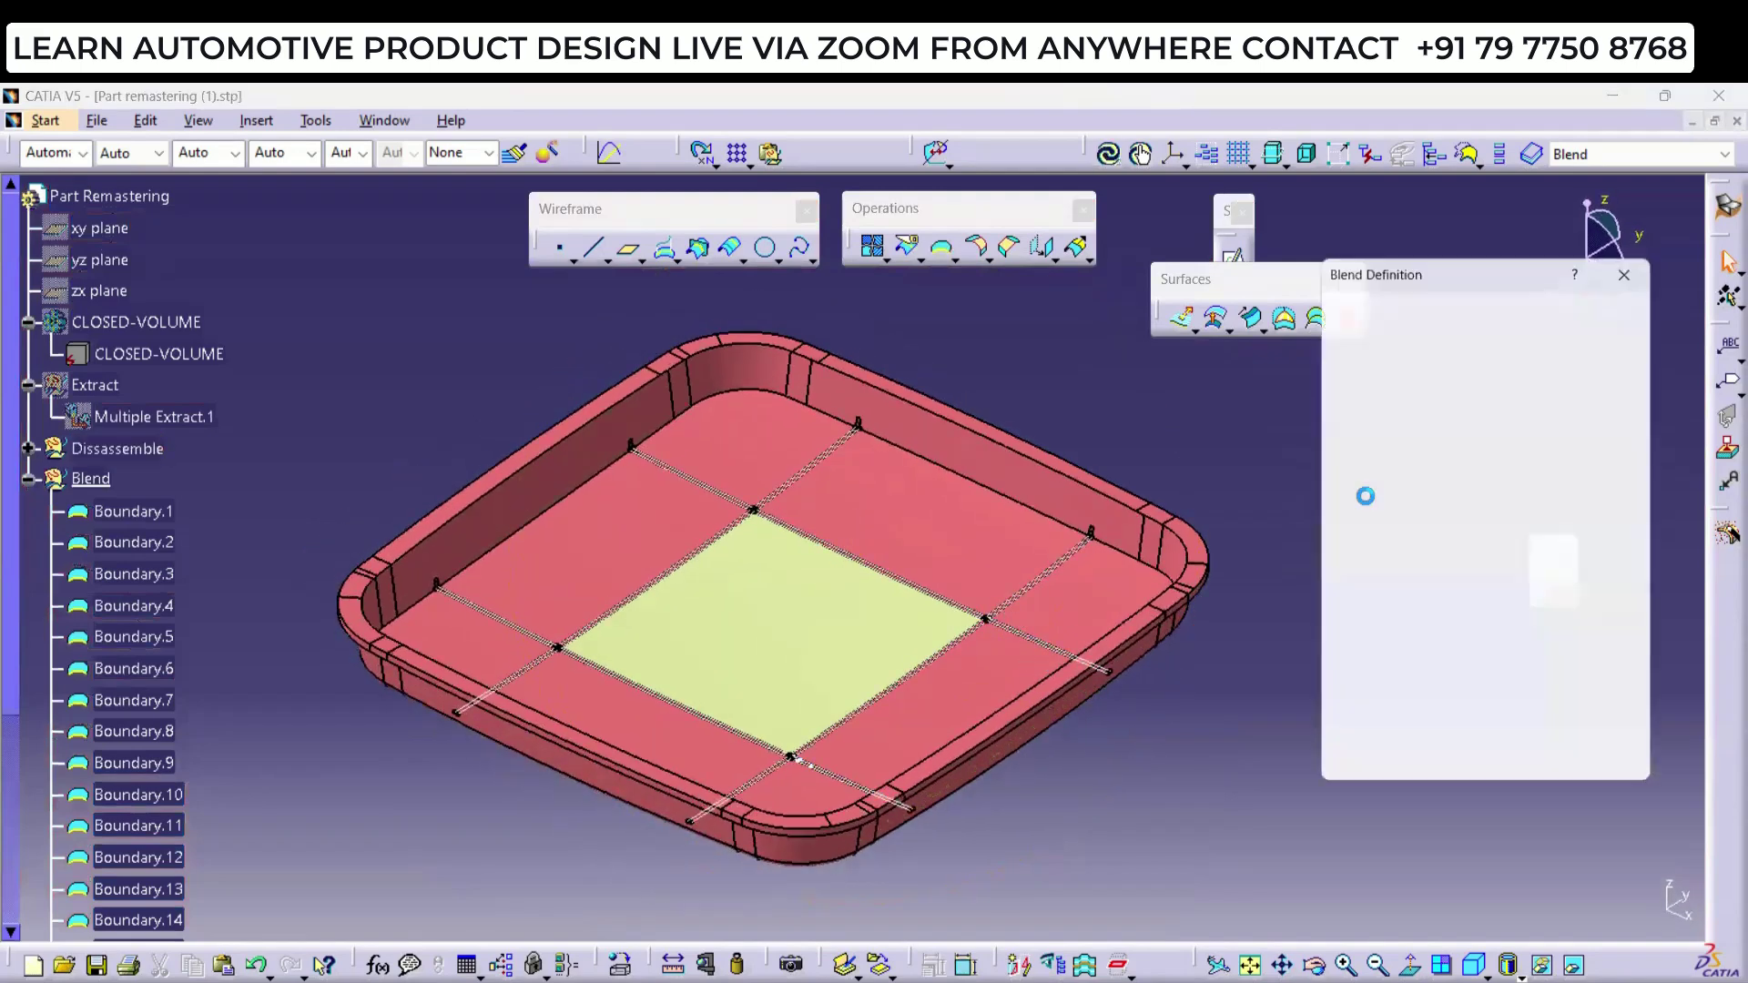
left_click_drag(1400, 270, 1378, 314)
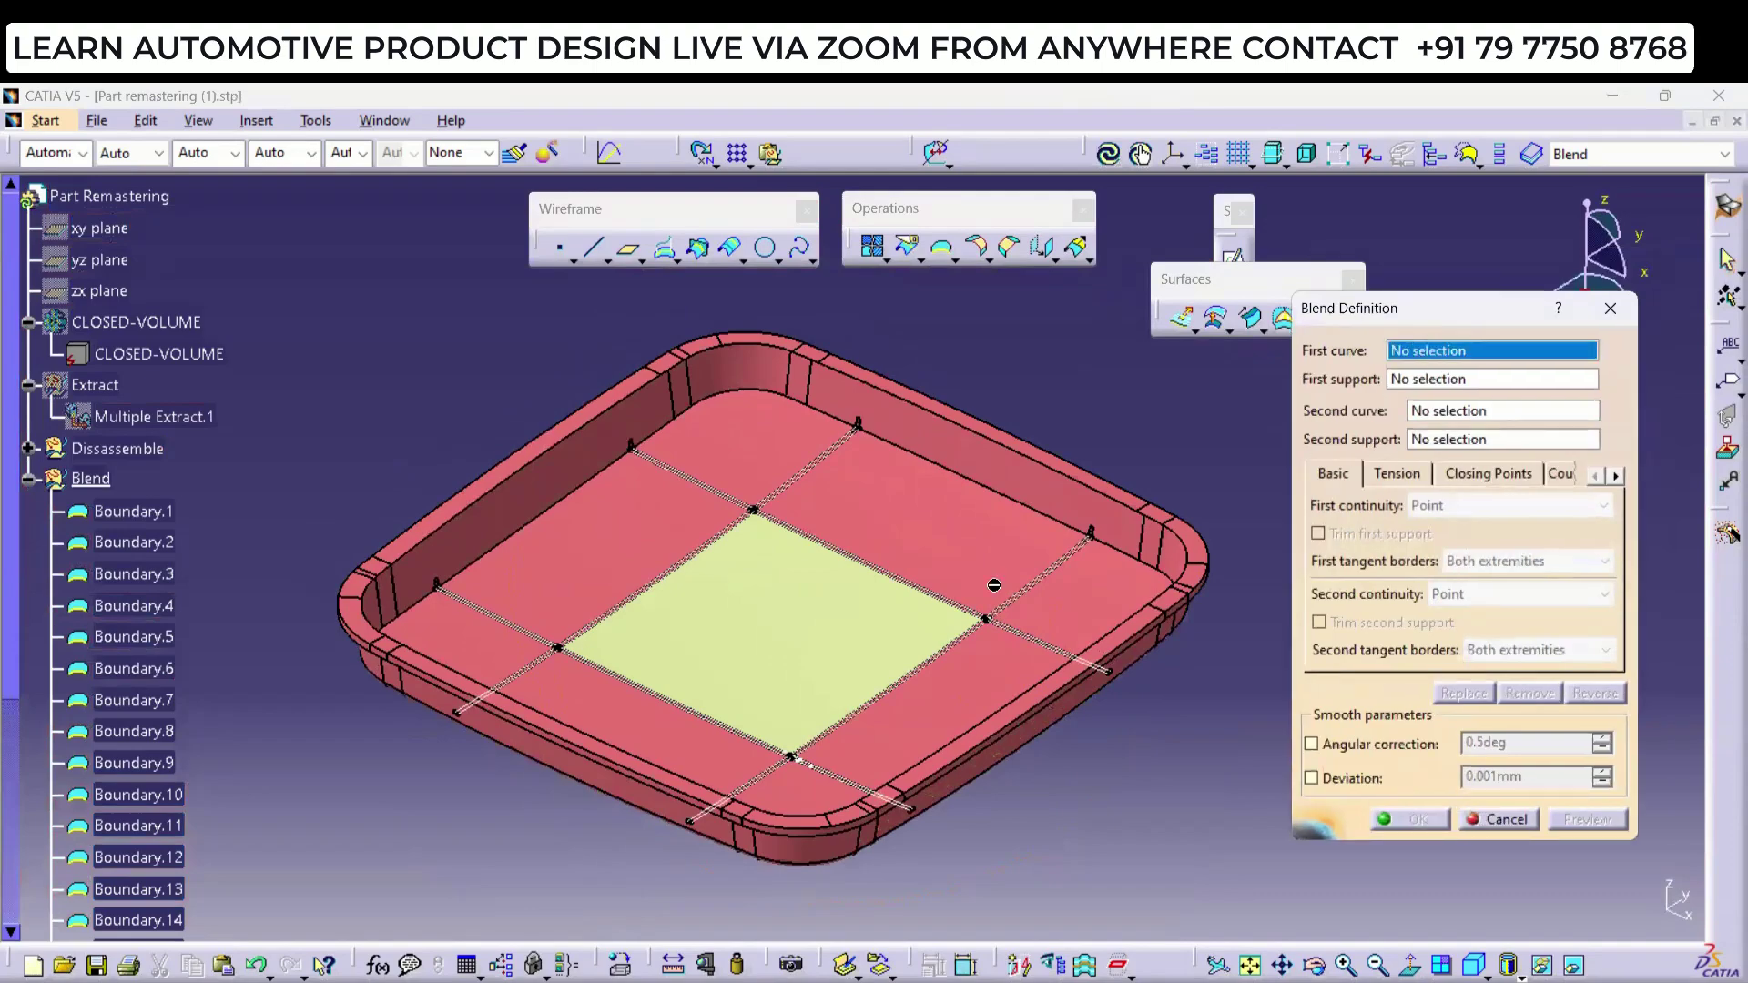
middle_click_drag(849, 600, 947, 532)
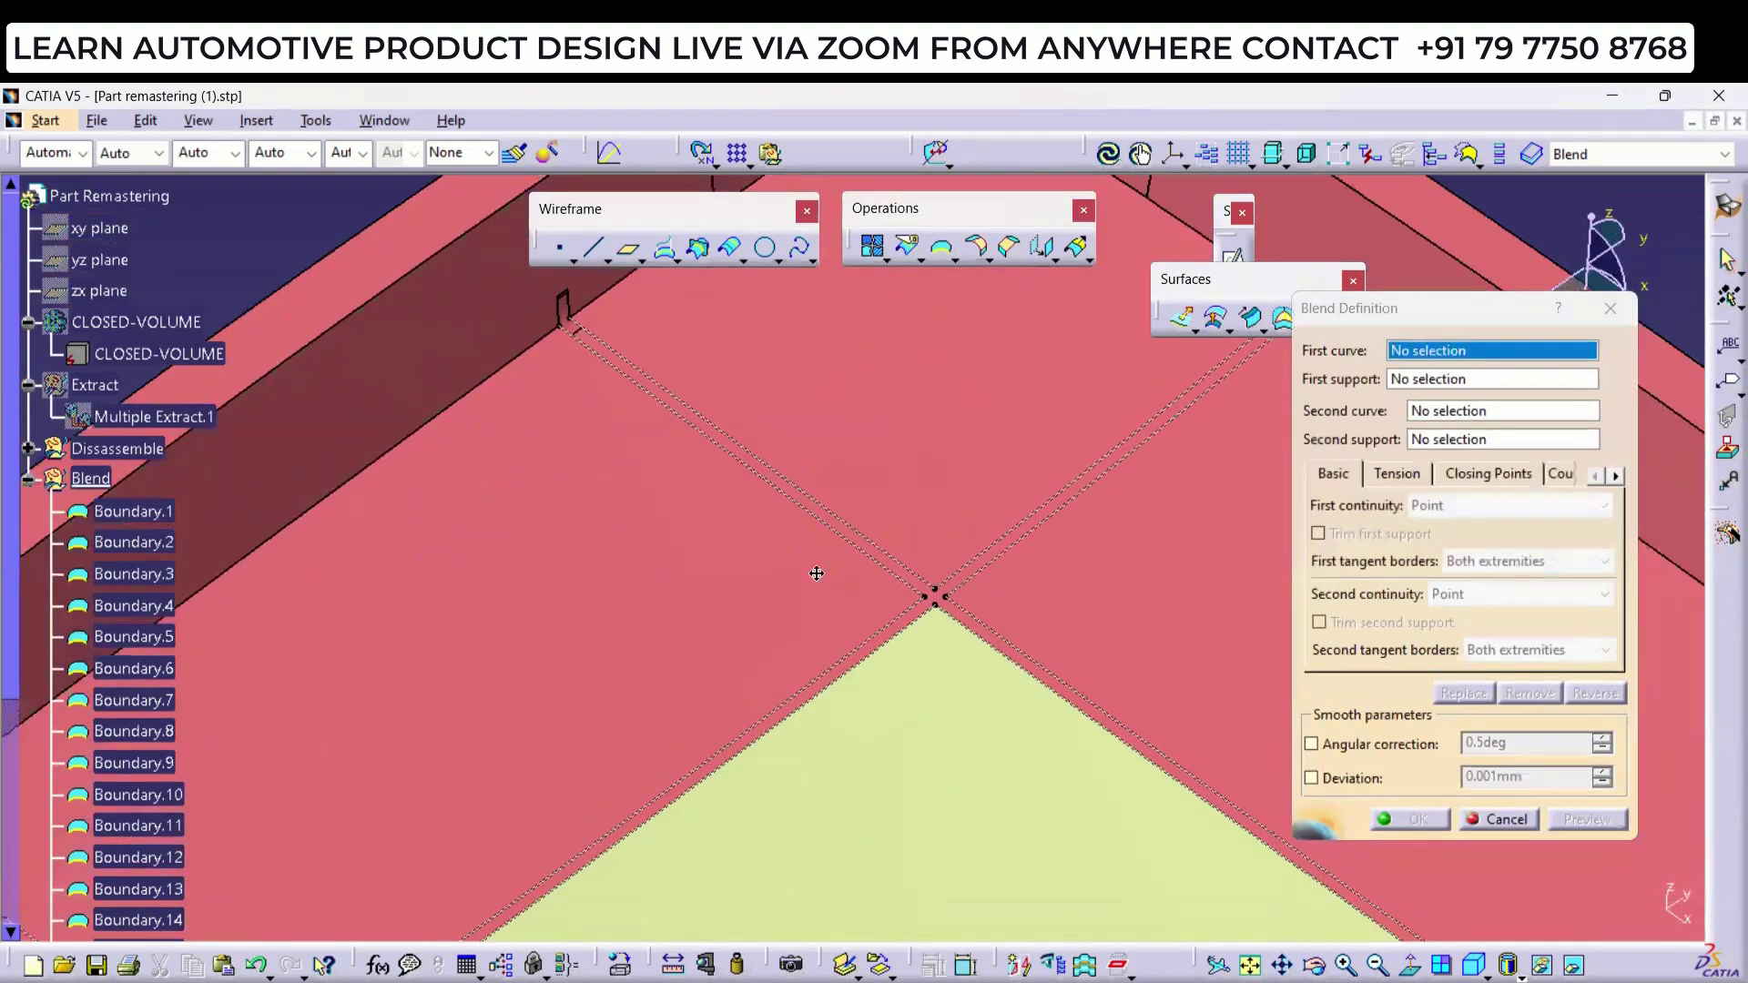
middle_click_drag(817, 573, 858, 558)
left_click(846, 578)
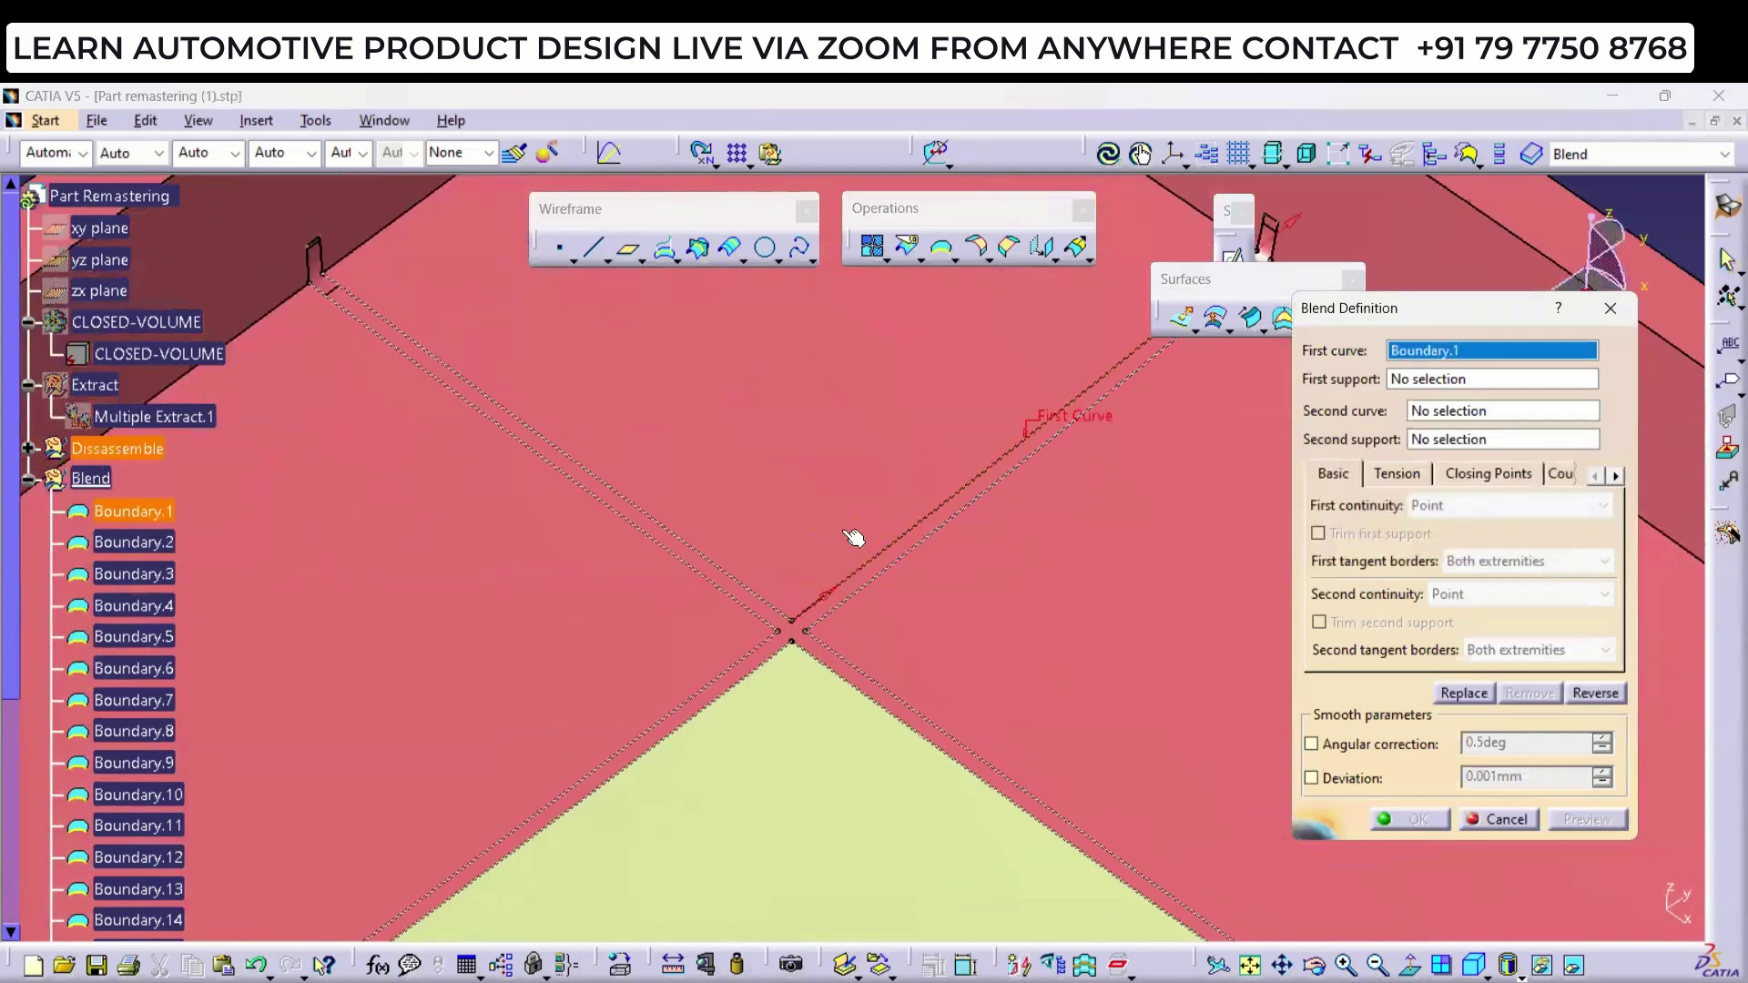
left_click(828, 619)
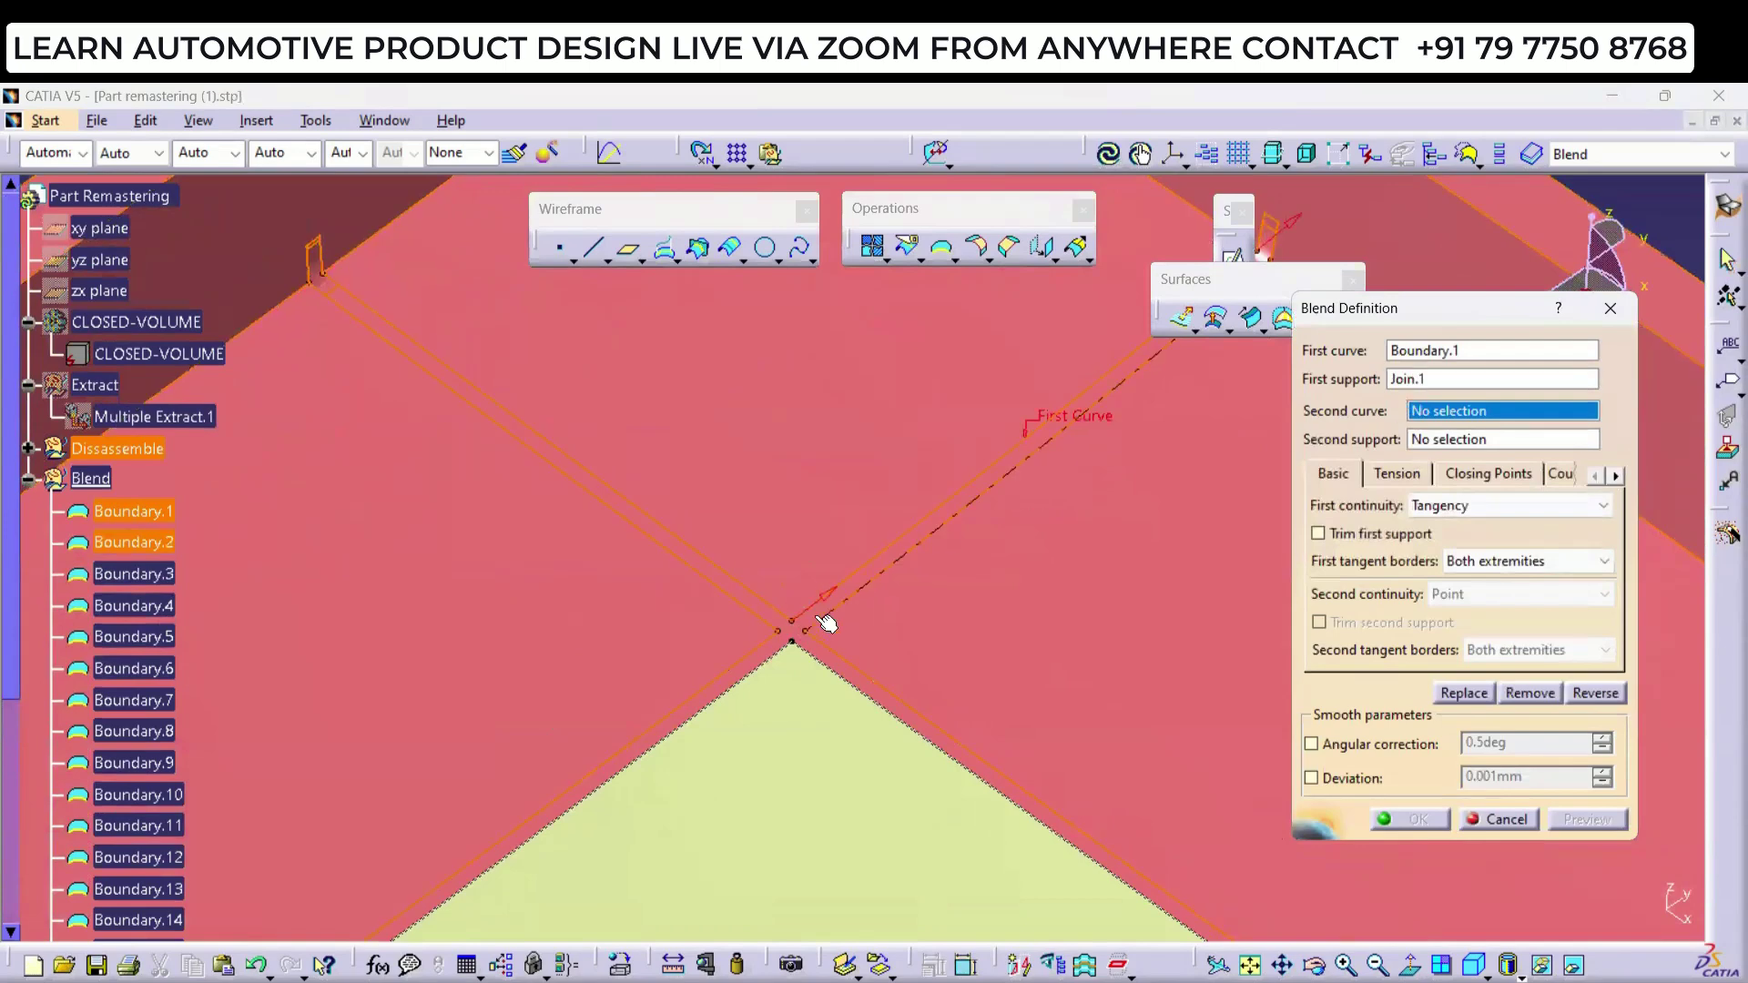
left_click(813, 626)
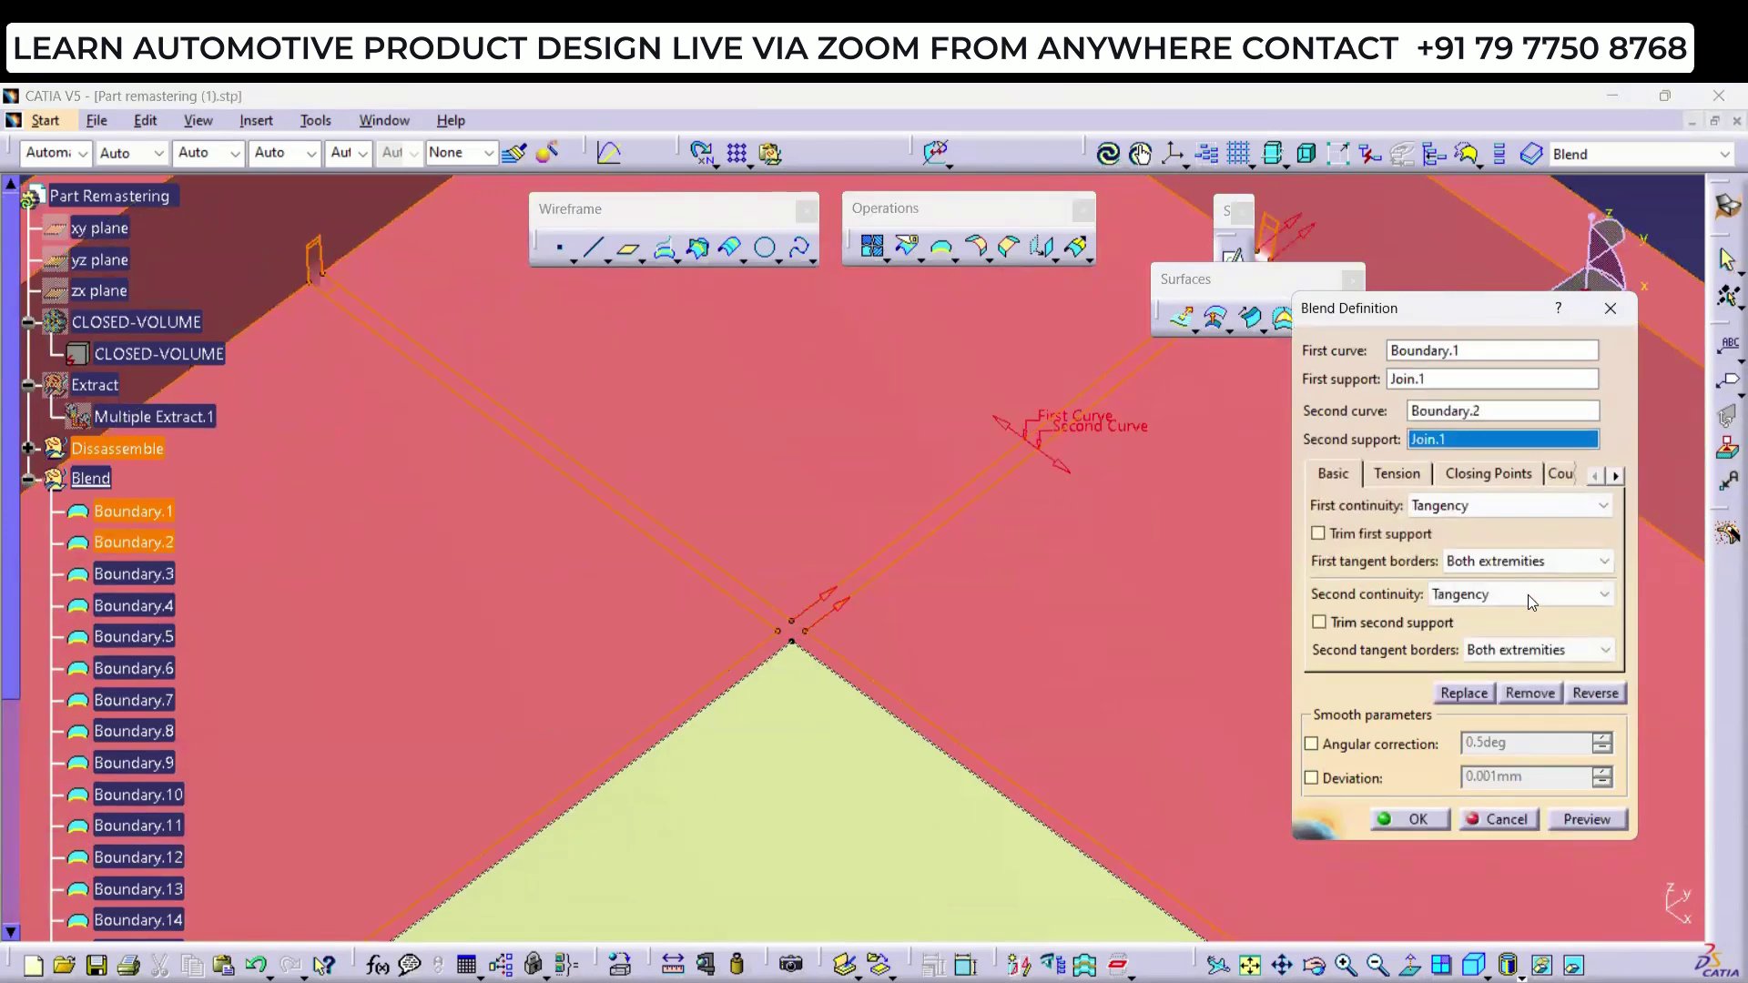
Step: Set the blend's first and second continuity to Point and create the surface
left_click(1444, 508)
left_click(1438, 526)
left_click(1466, 594)
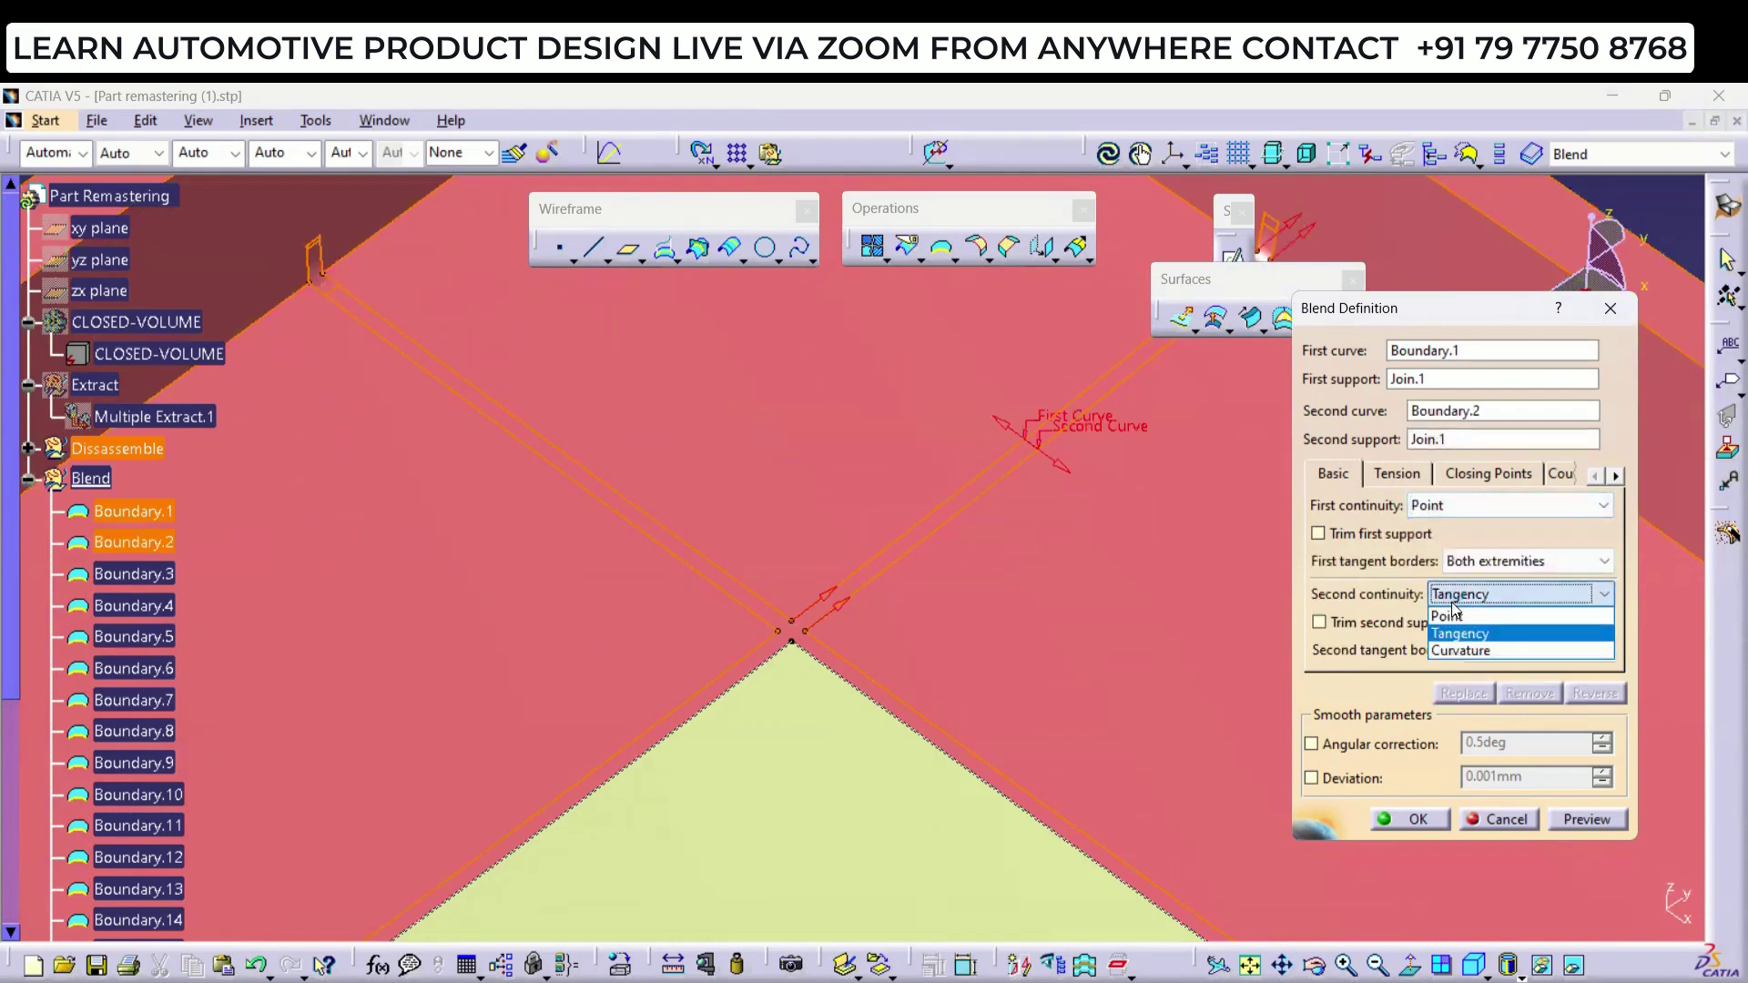
left_click(1440, 616)
middle_click_drag(848, 647, 712, 623)
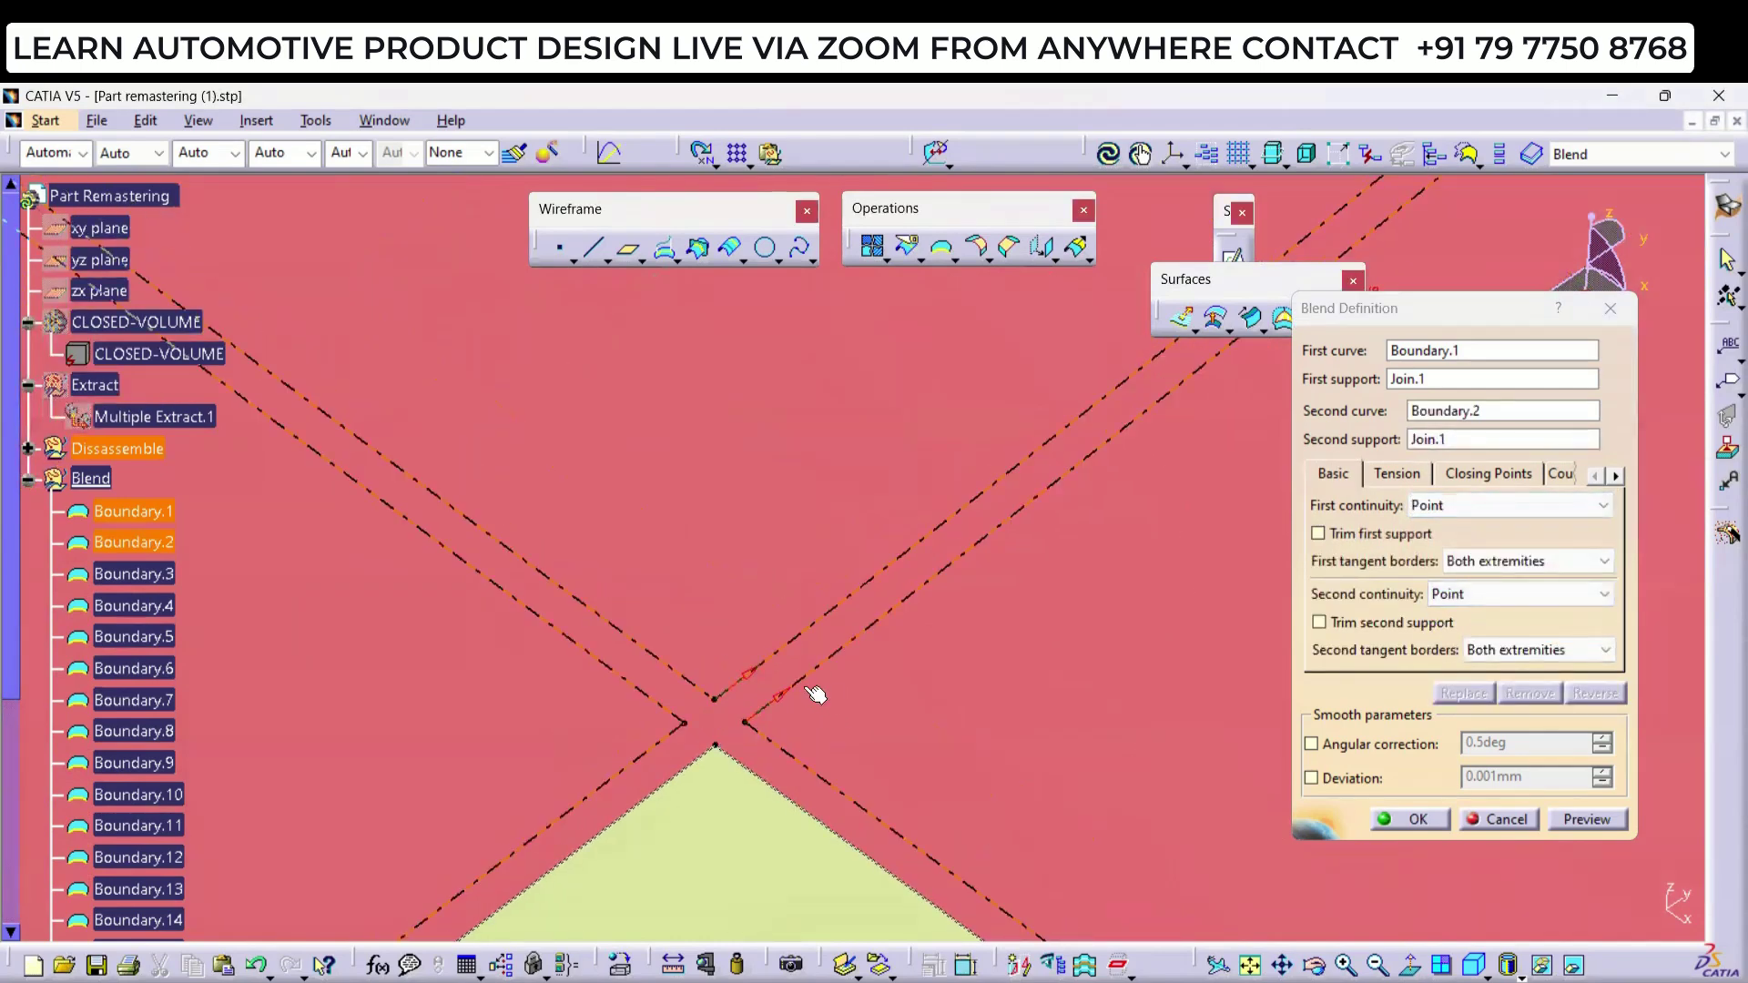
left_click(1406, 819)
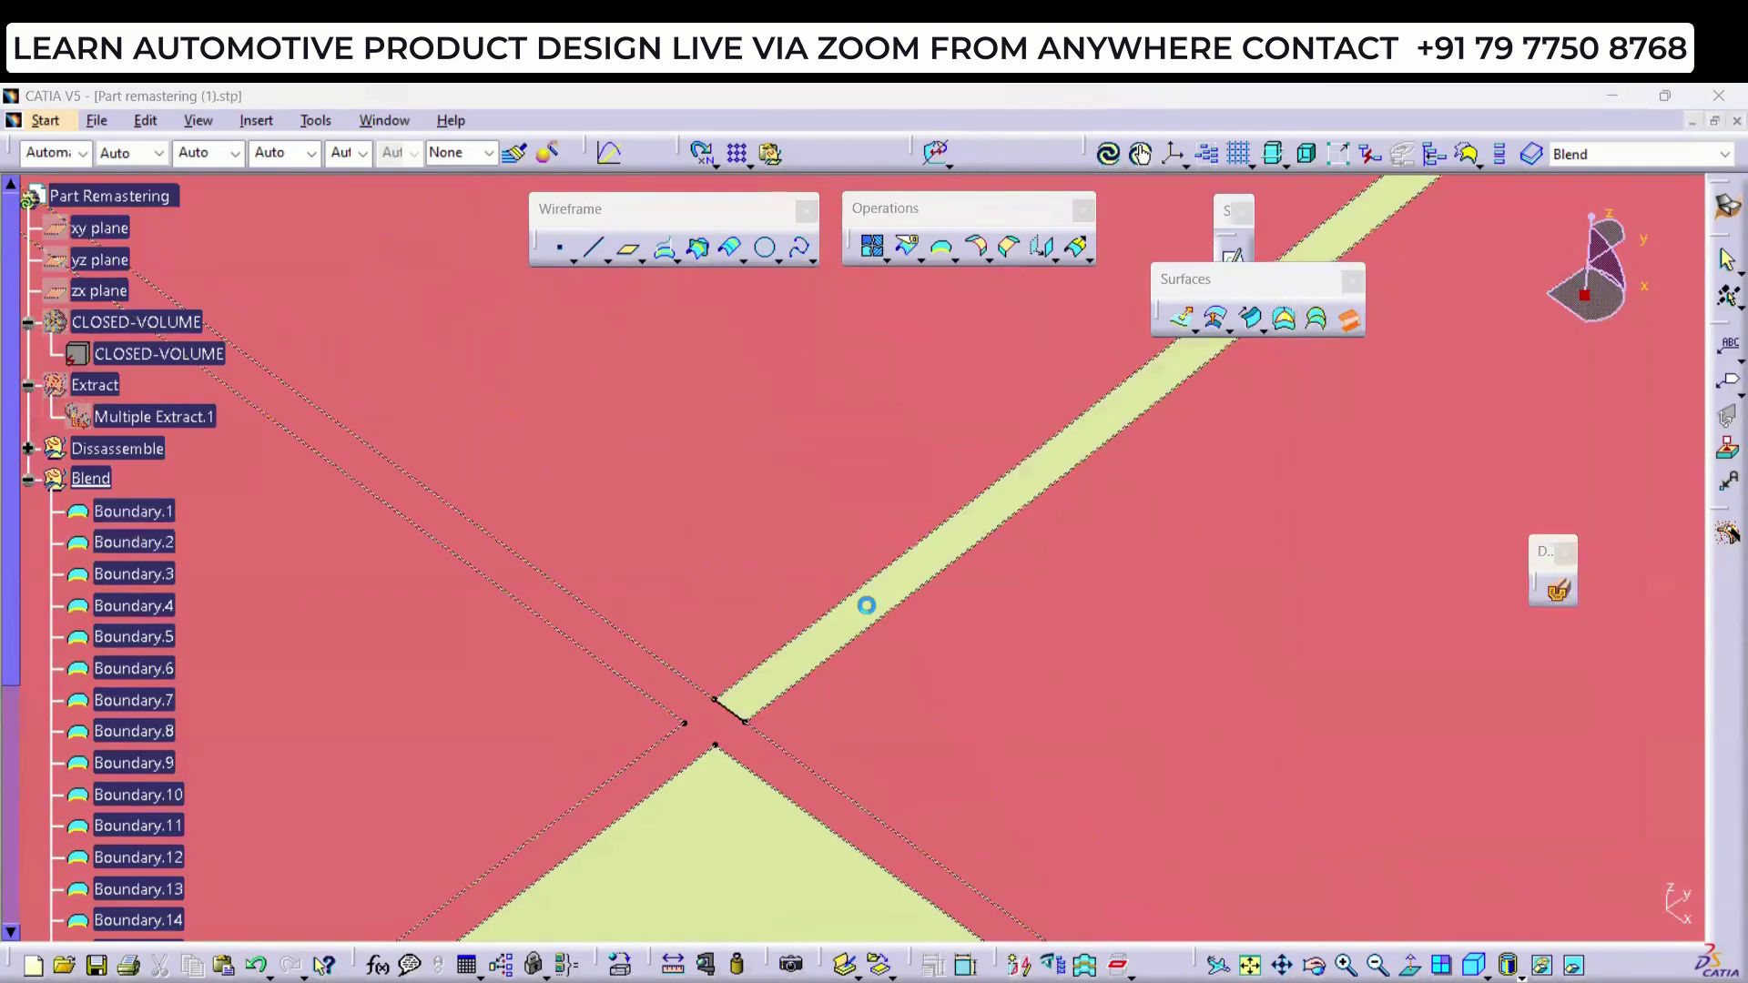
Step: Blend Boundary.3 and Boundary.4 across the next rib gap at the first crossing, supporting both on Join.1 with Point continuity at both ends
middle_click_drag(866, 613, 1061, 623)
left_click(1415, 351)
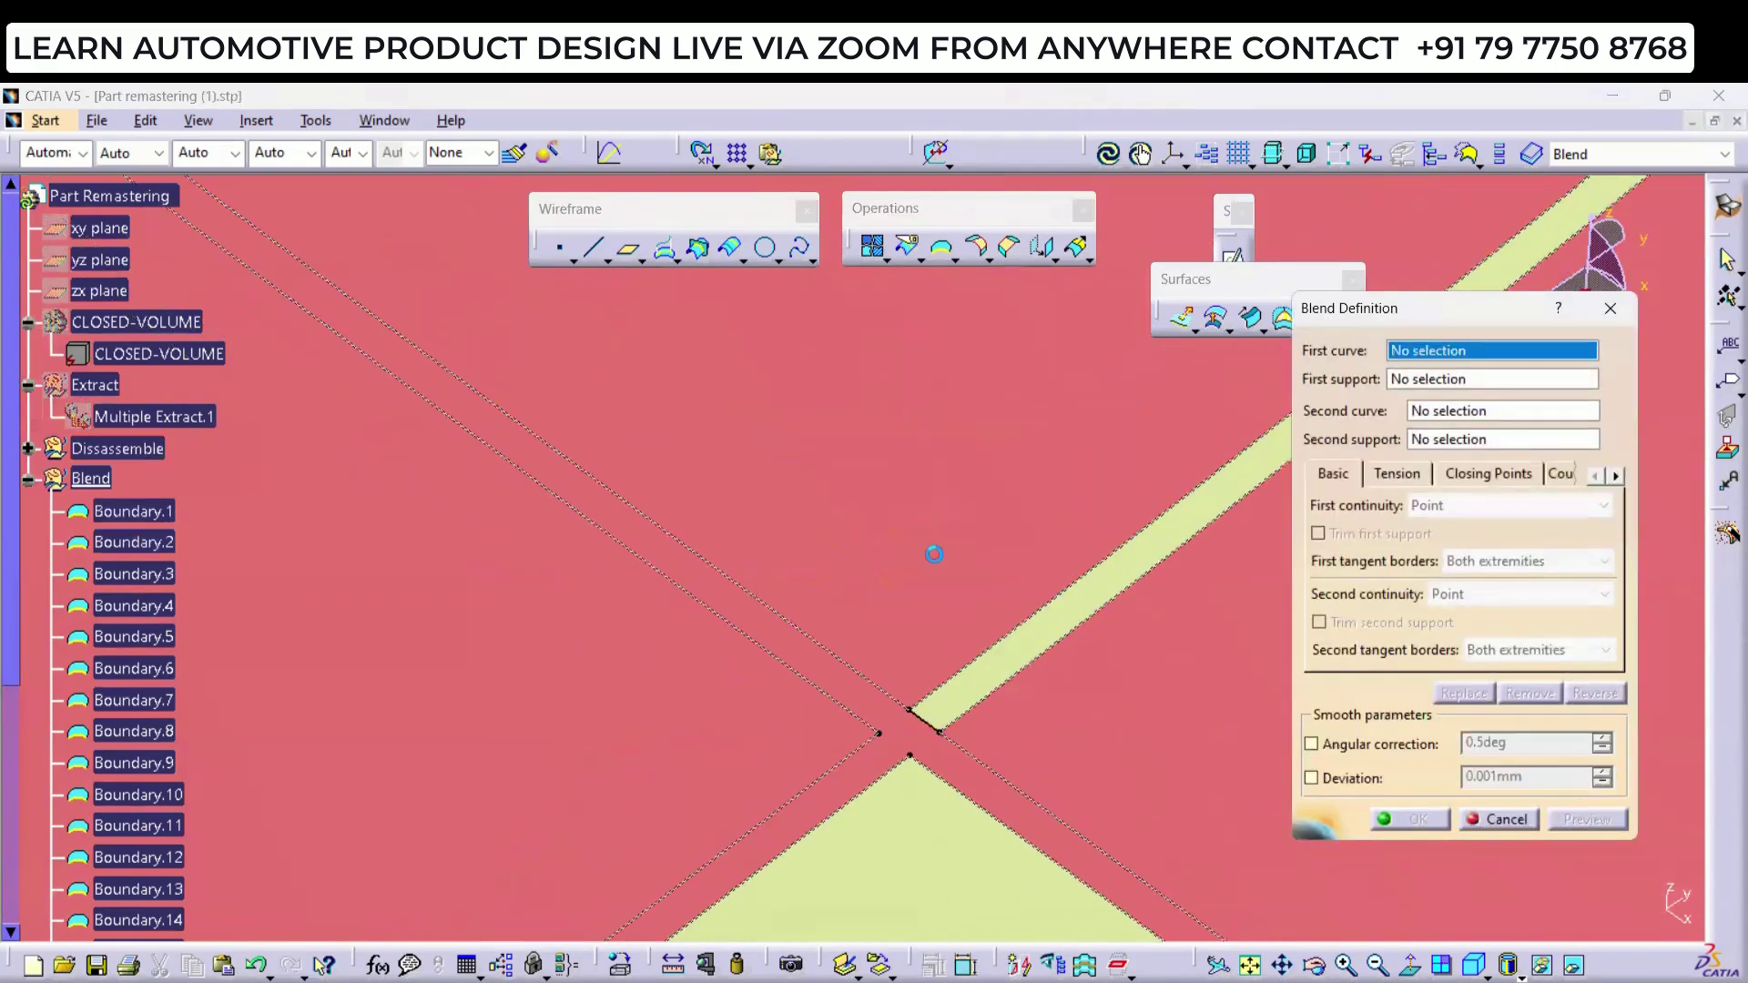
left_click(803, 636)
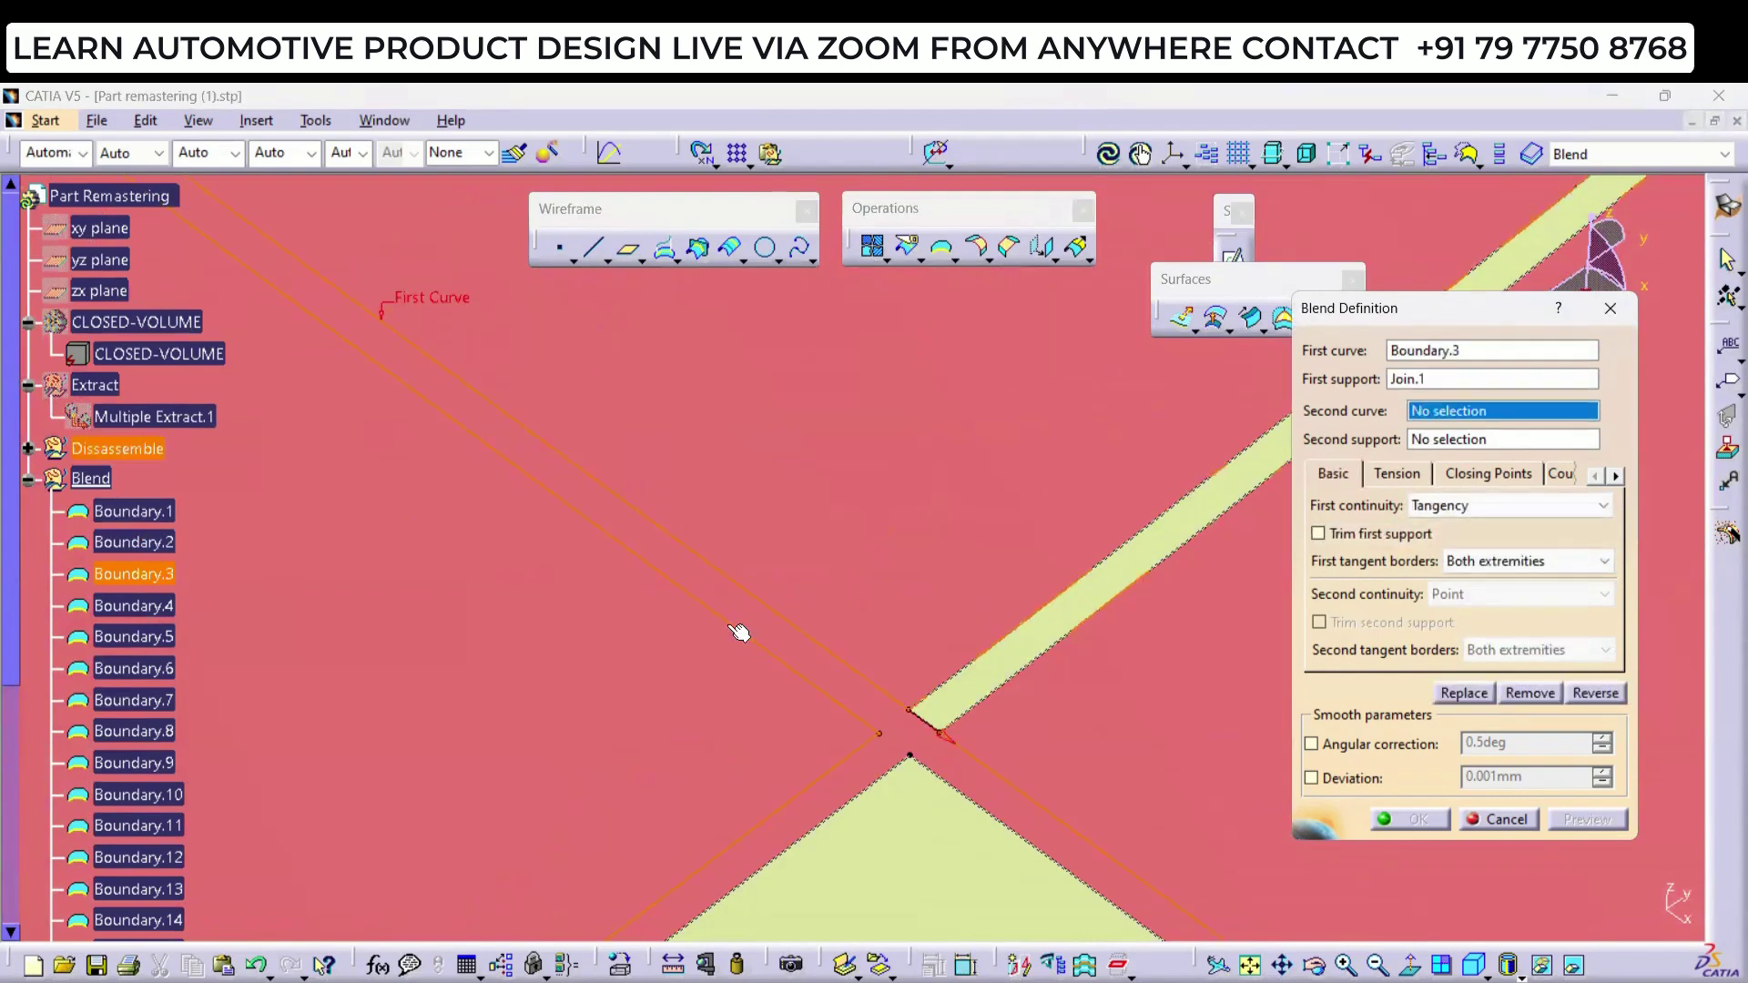
left_click(728, 632)
left_click(1456, 506)
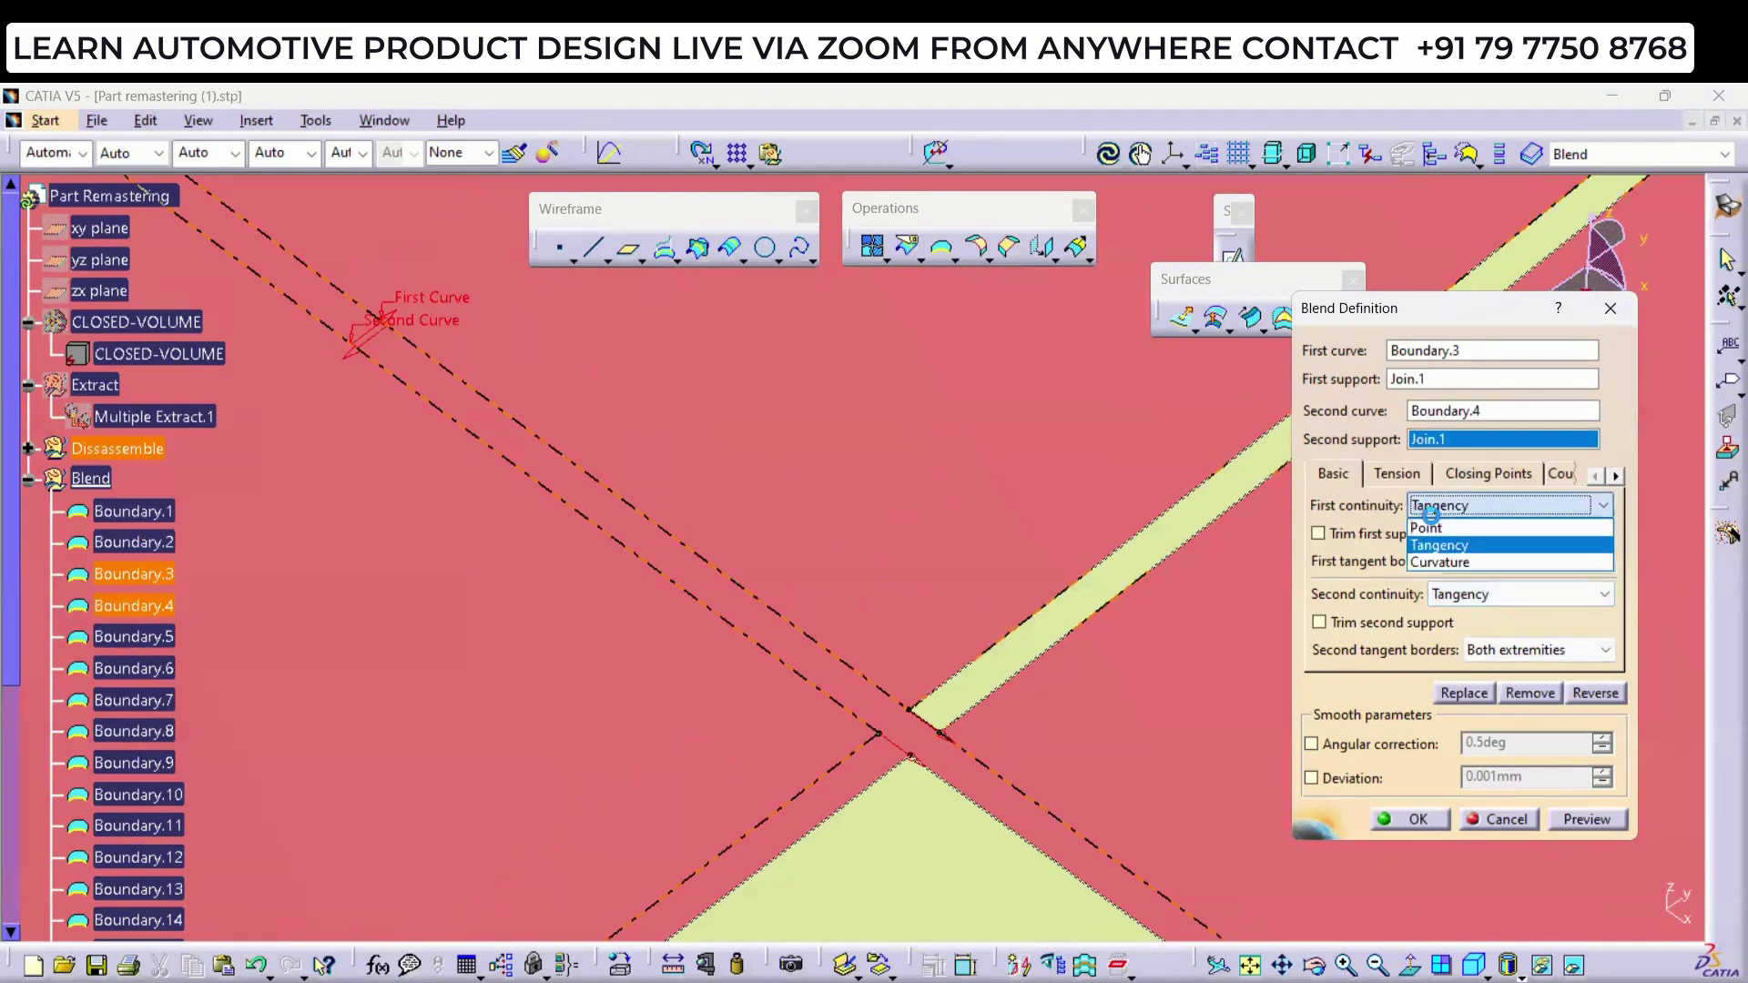
left_click(1439, 525)
left_click(1538, 593)
left_click(1456, 609)
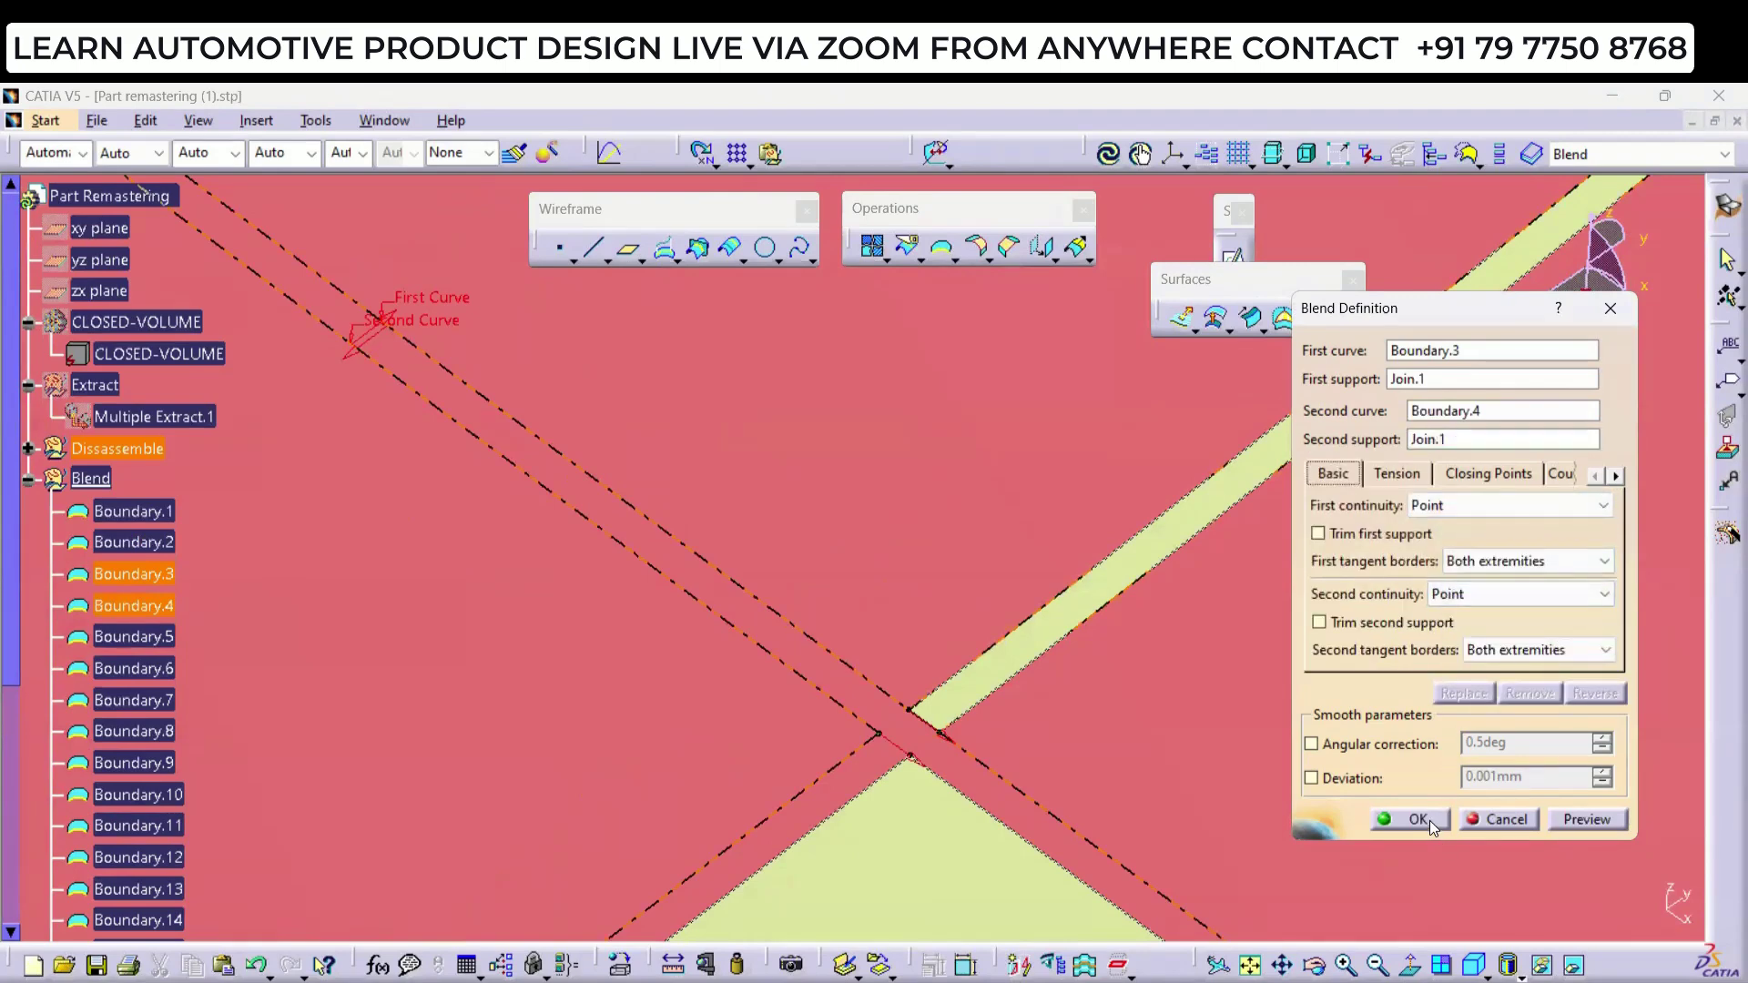
left_click(1428, 818)
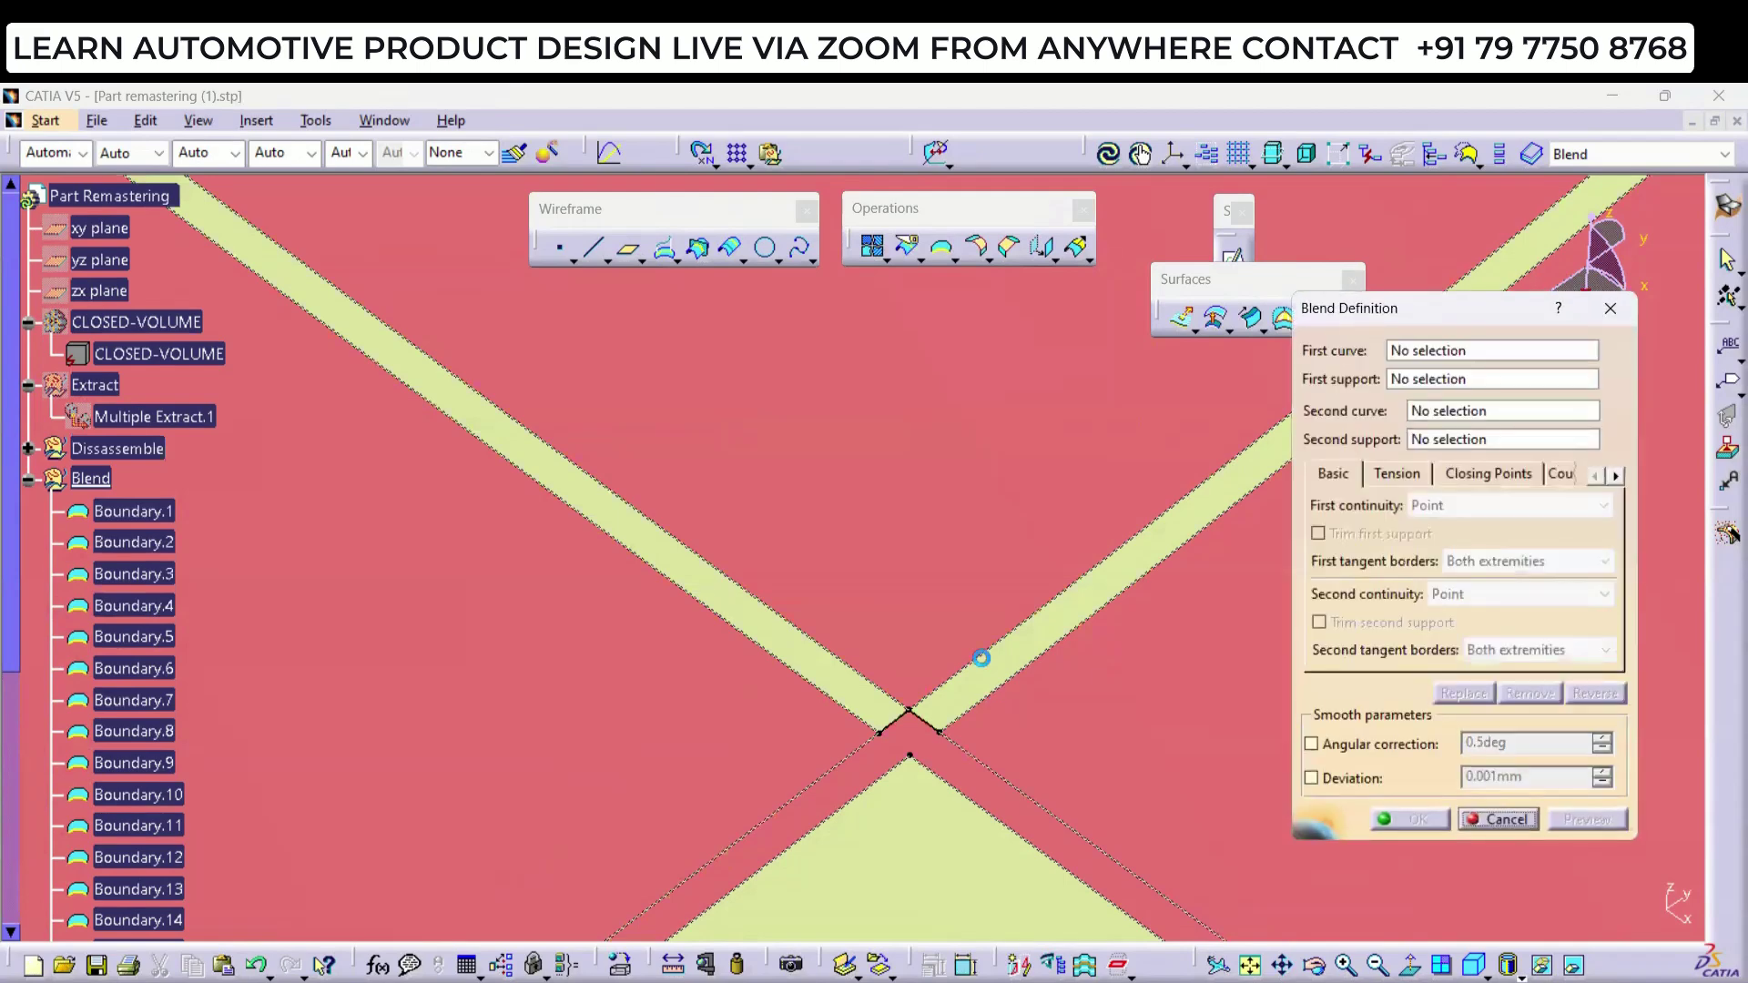
Step: Blend Boundary.5 on Join.1 to Boundary.6 on Surface.89 across the first crossing's gap, with both continuities set to Point
middle_click_drag(981, 696, 1007, 386)
left_click(1438, 322)
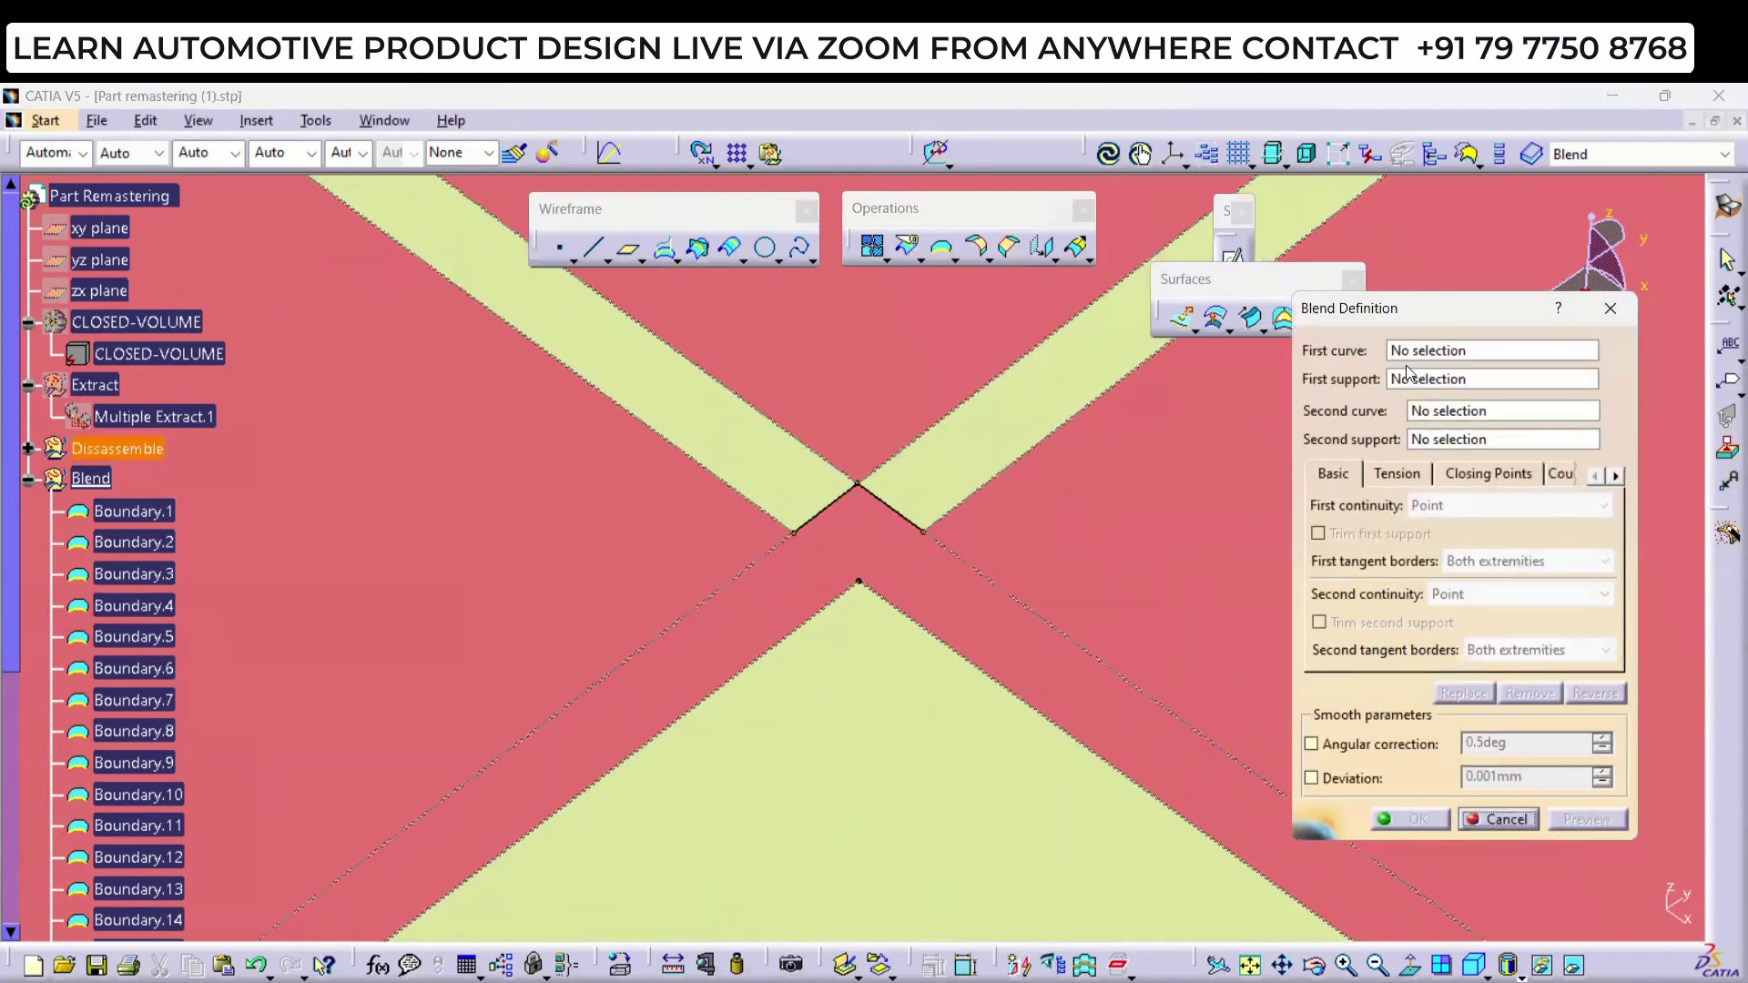
left_click(1001, 592)
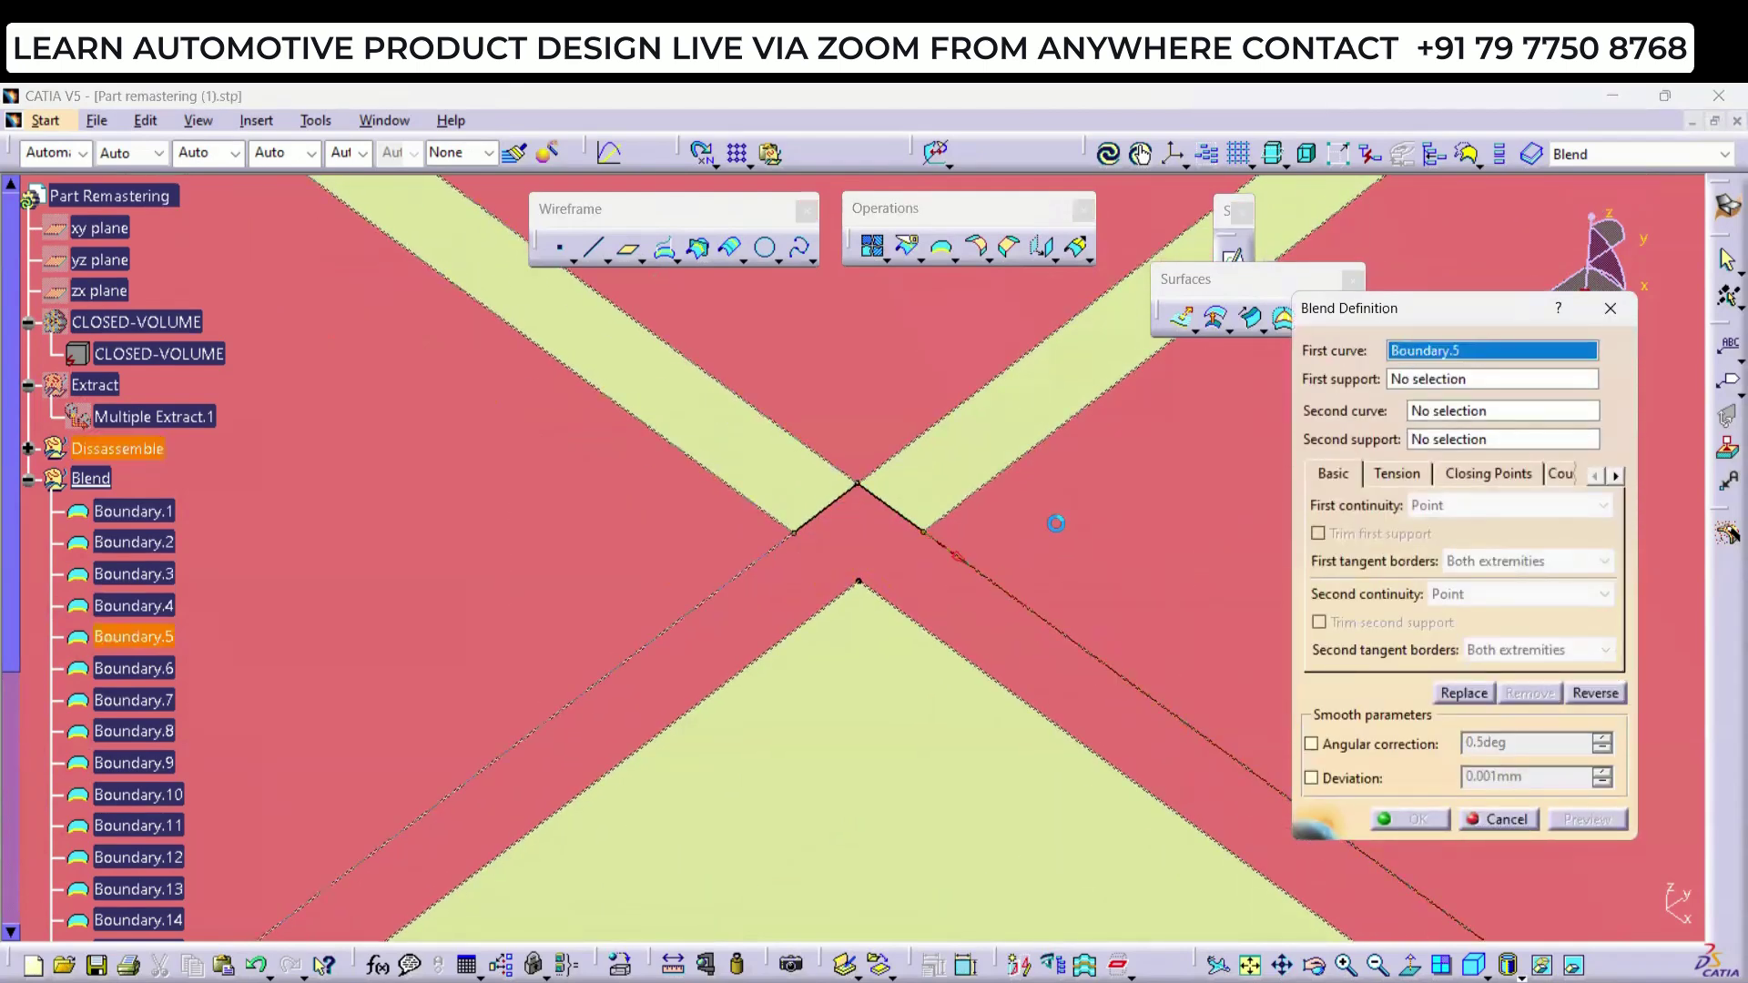
left_click(1443, 411)
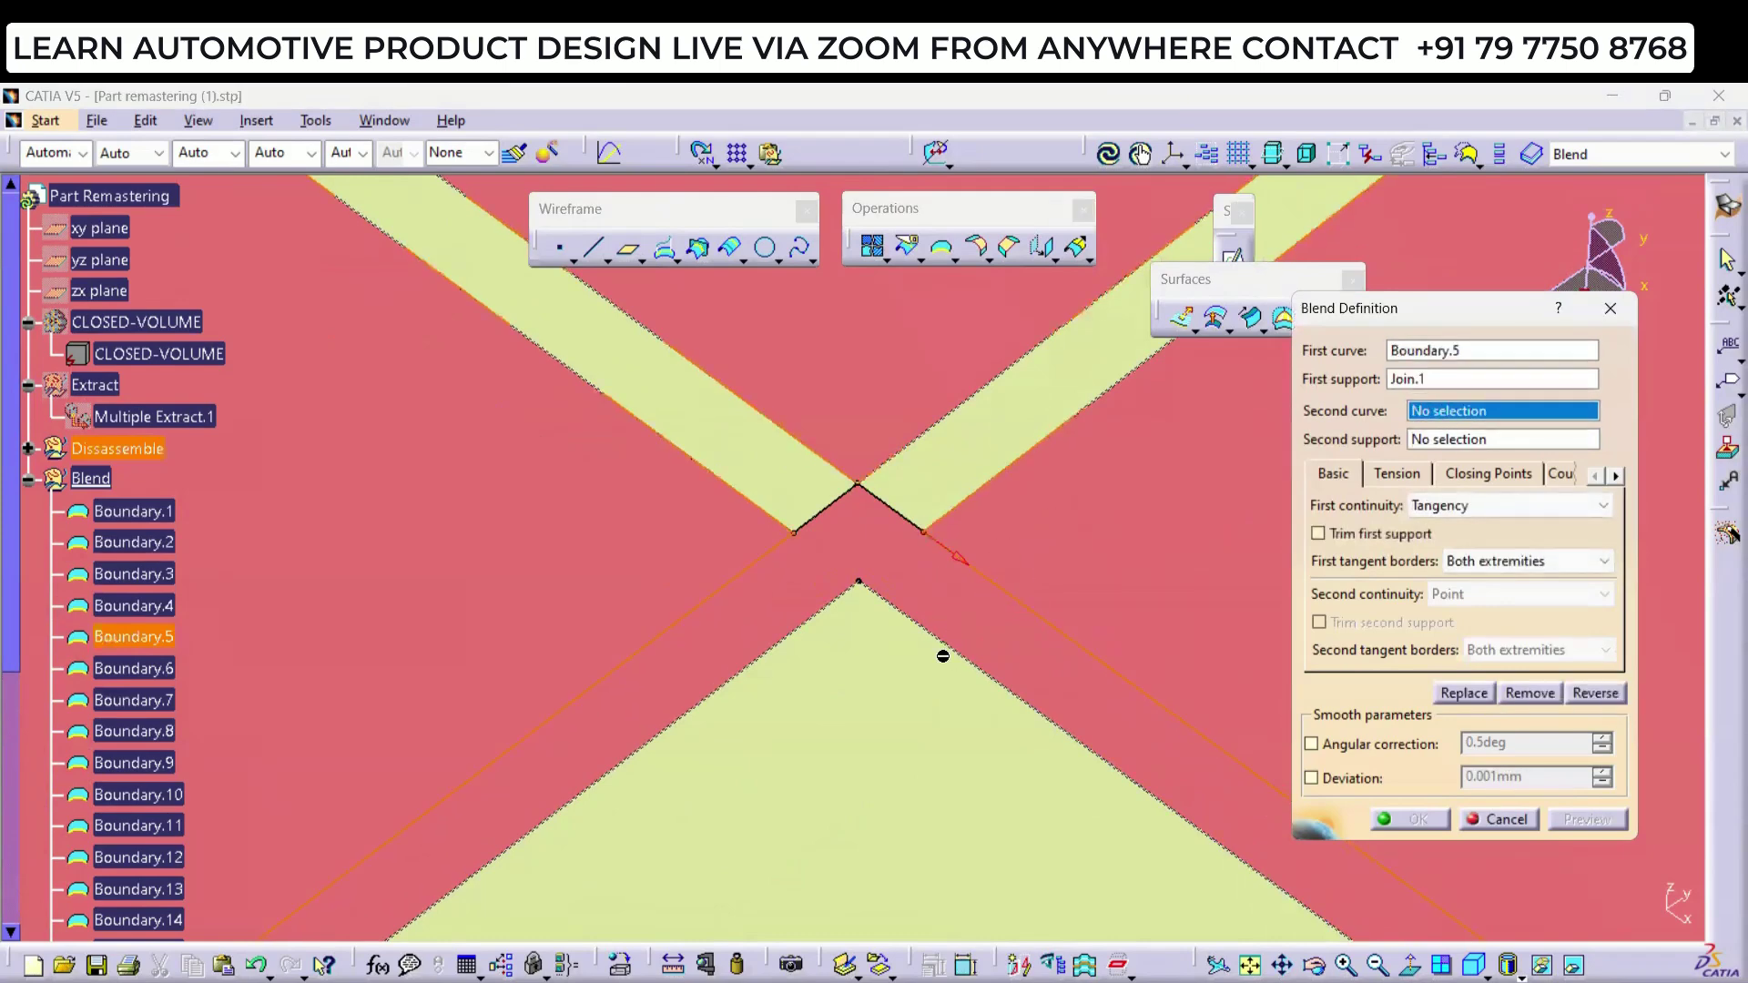
left_click(961, 654)
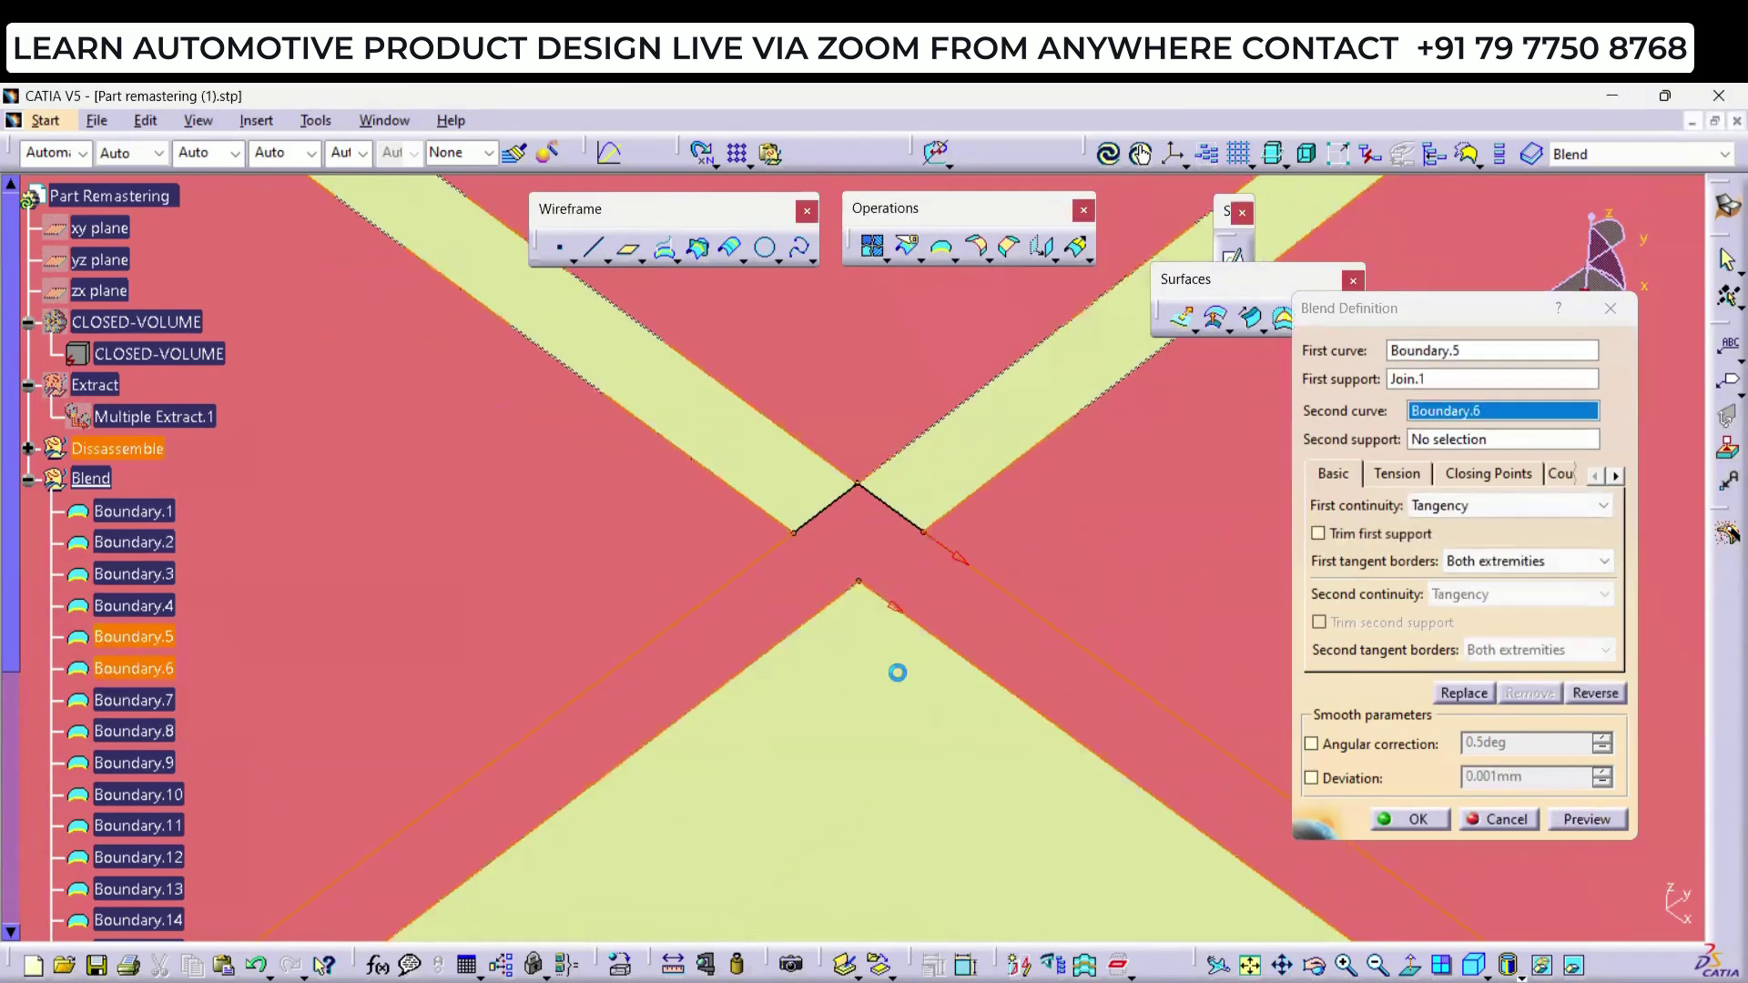
left_click(1469, 505)
left_click(1457, 529)
left_click(1516, 594)
left_click(1456, 613)
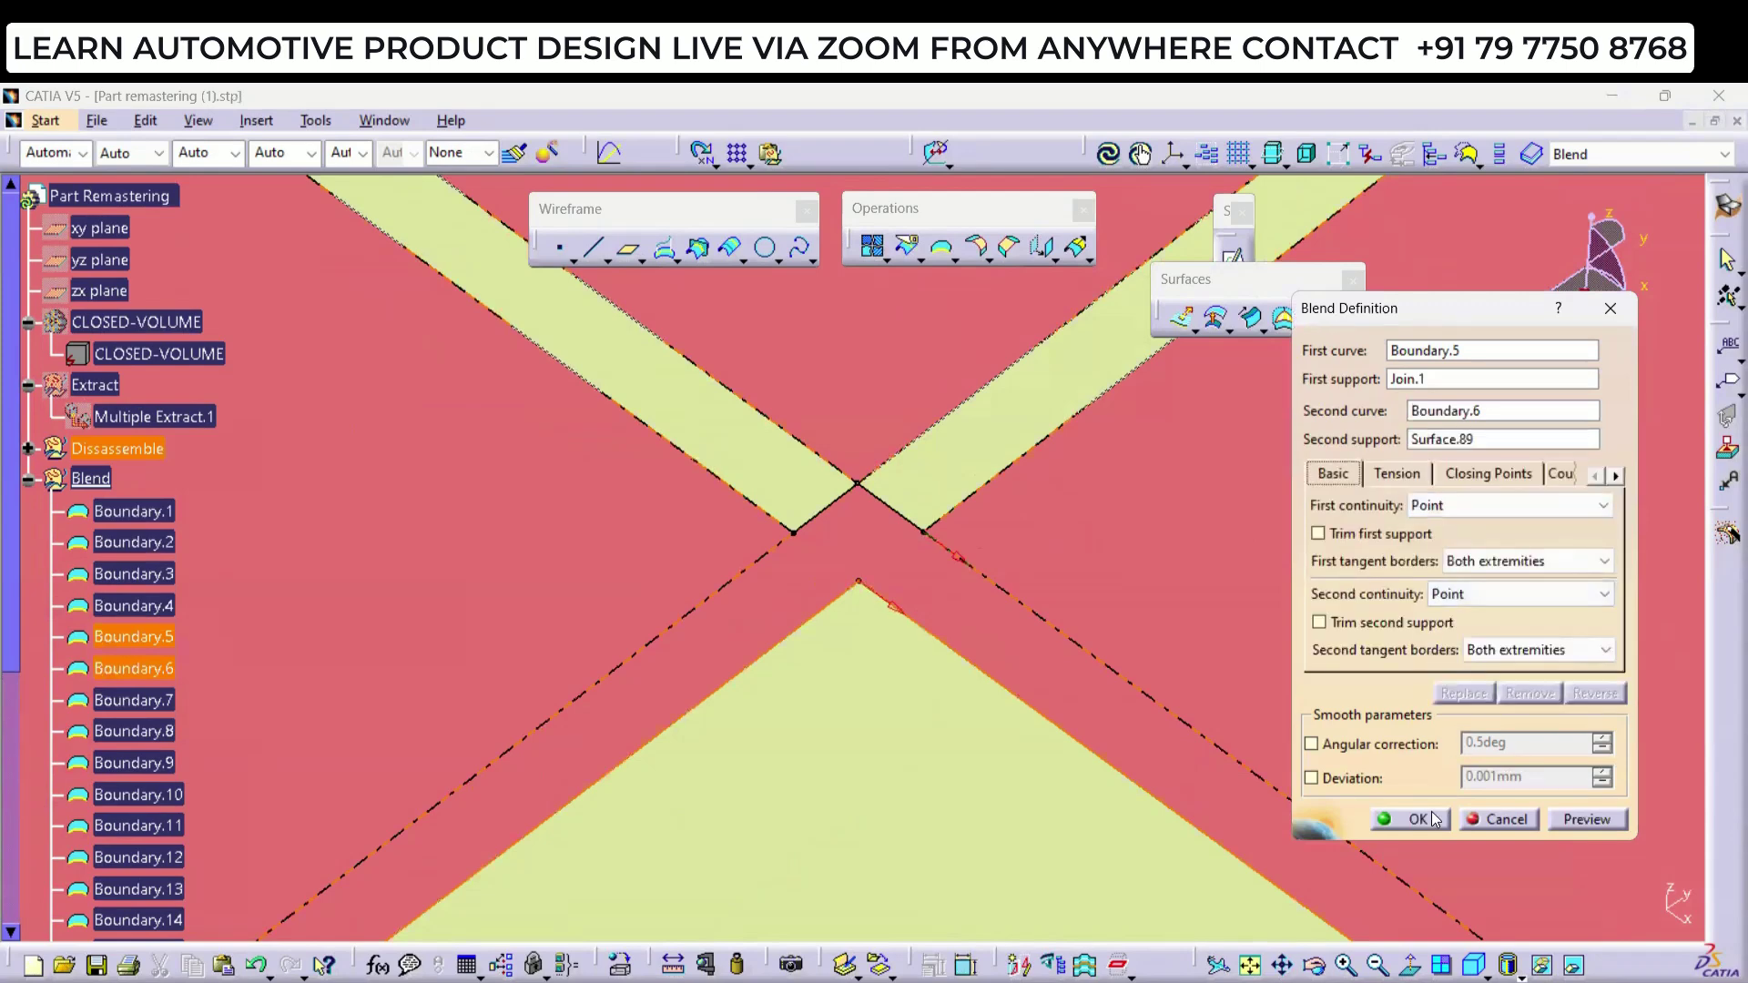
left_click(1416, 818)
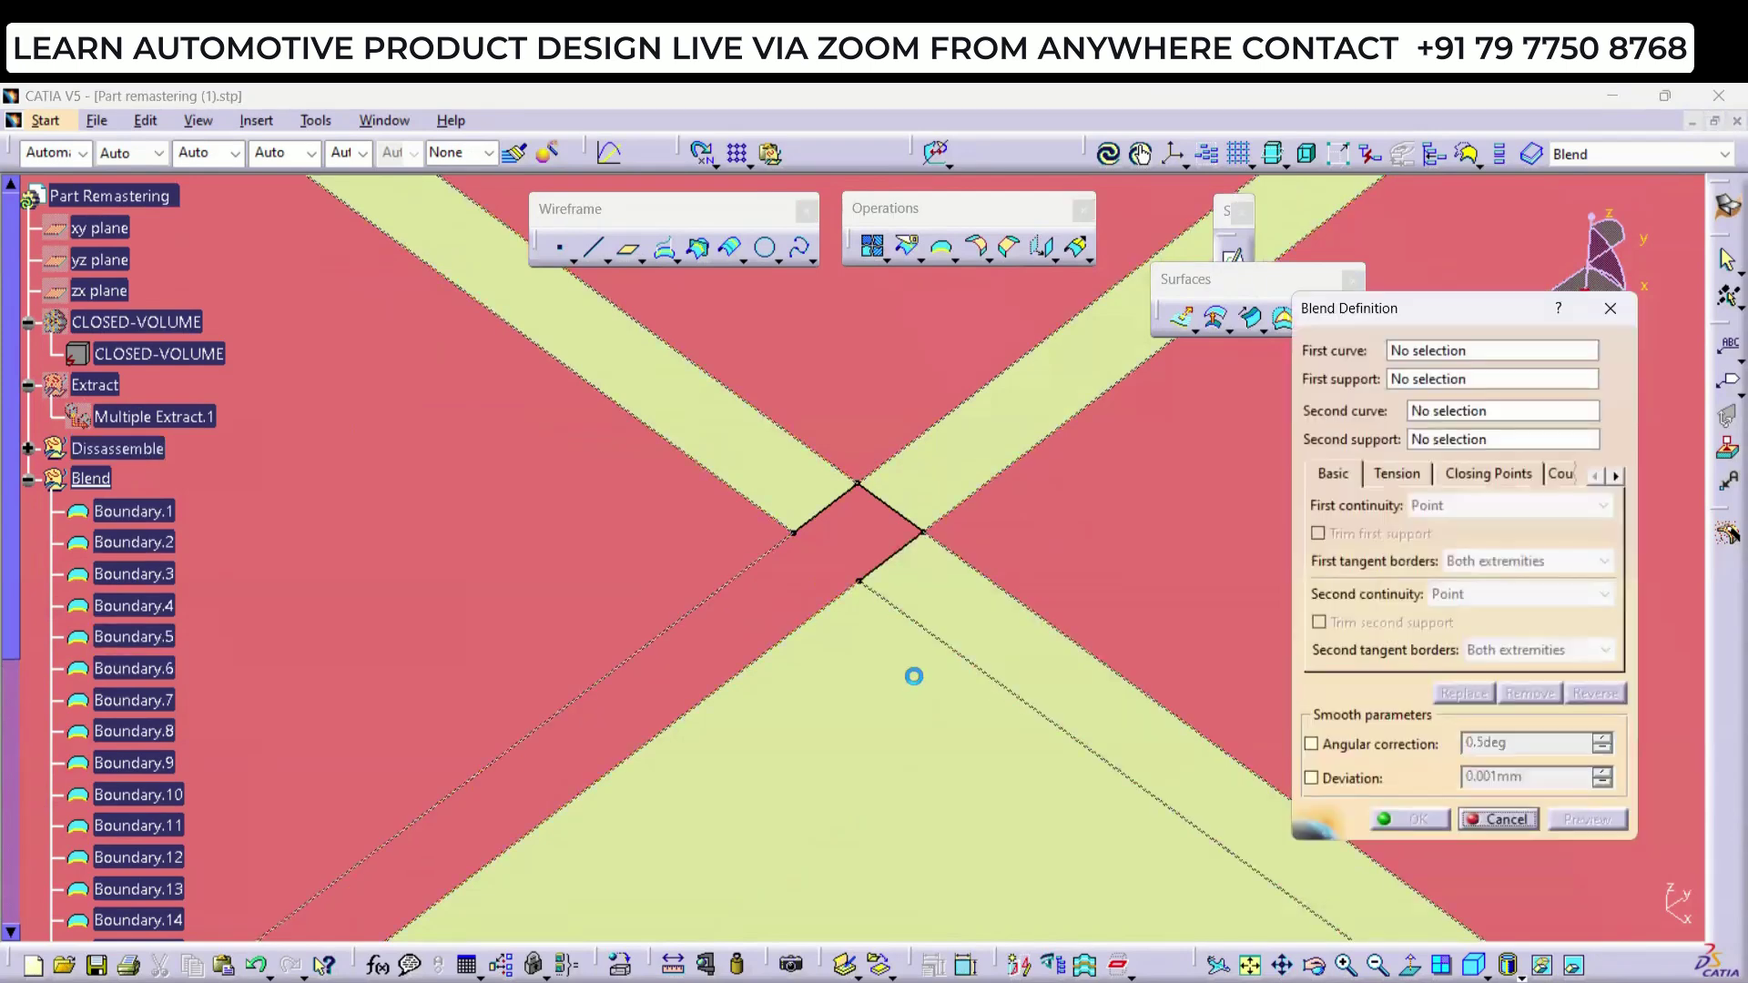
Step: Close the first crossing's last rib gap by blending Boundary.7 on Join.1 to Boundary.8 on Surface.89 with Point continuity
left_click(738, 575)
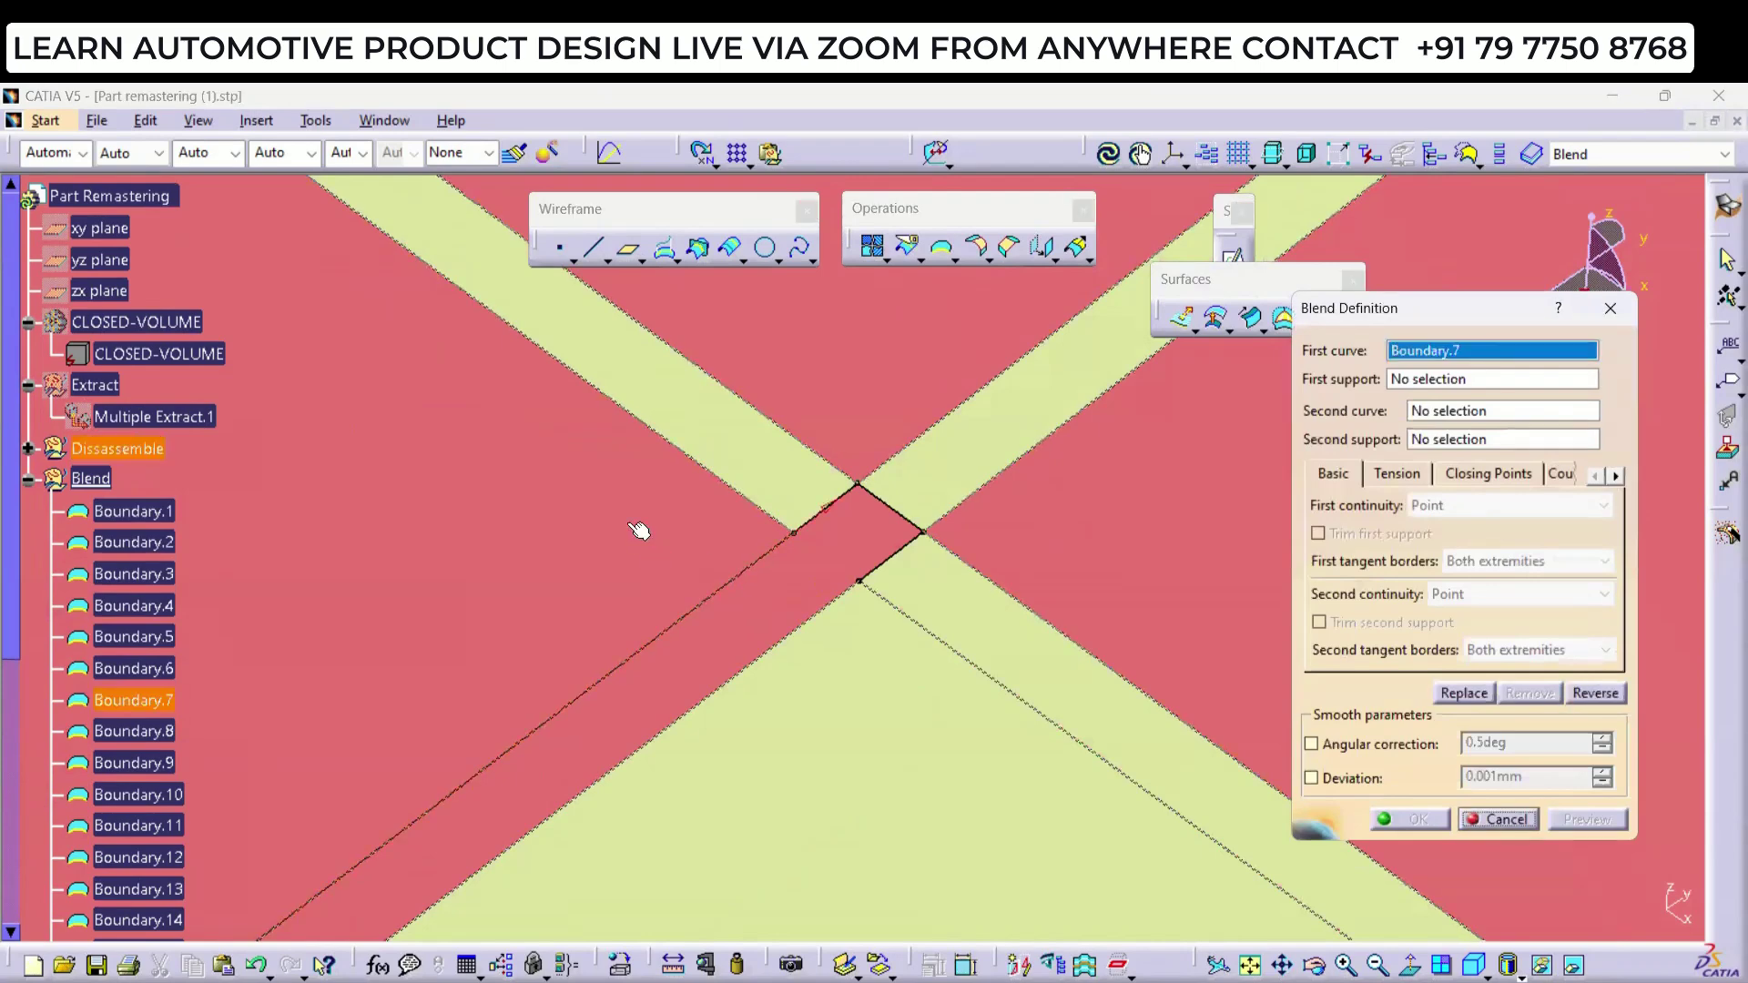
left_click(824, 603)
left_click(850, 506)
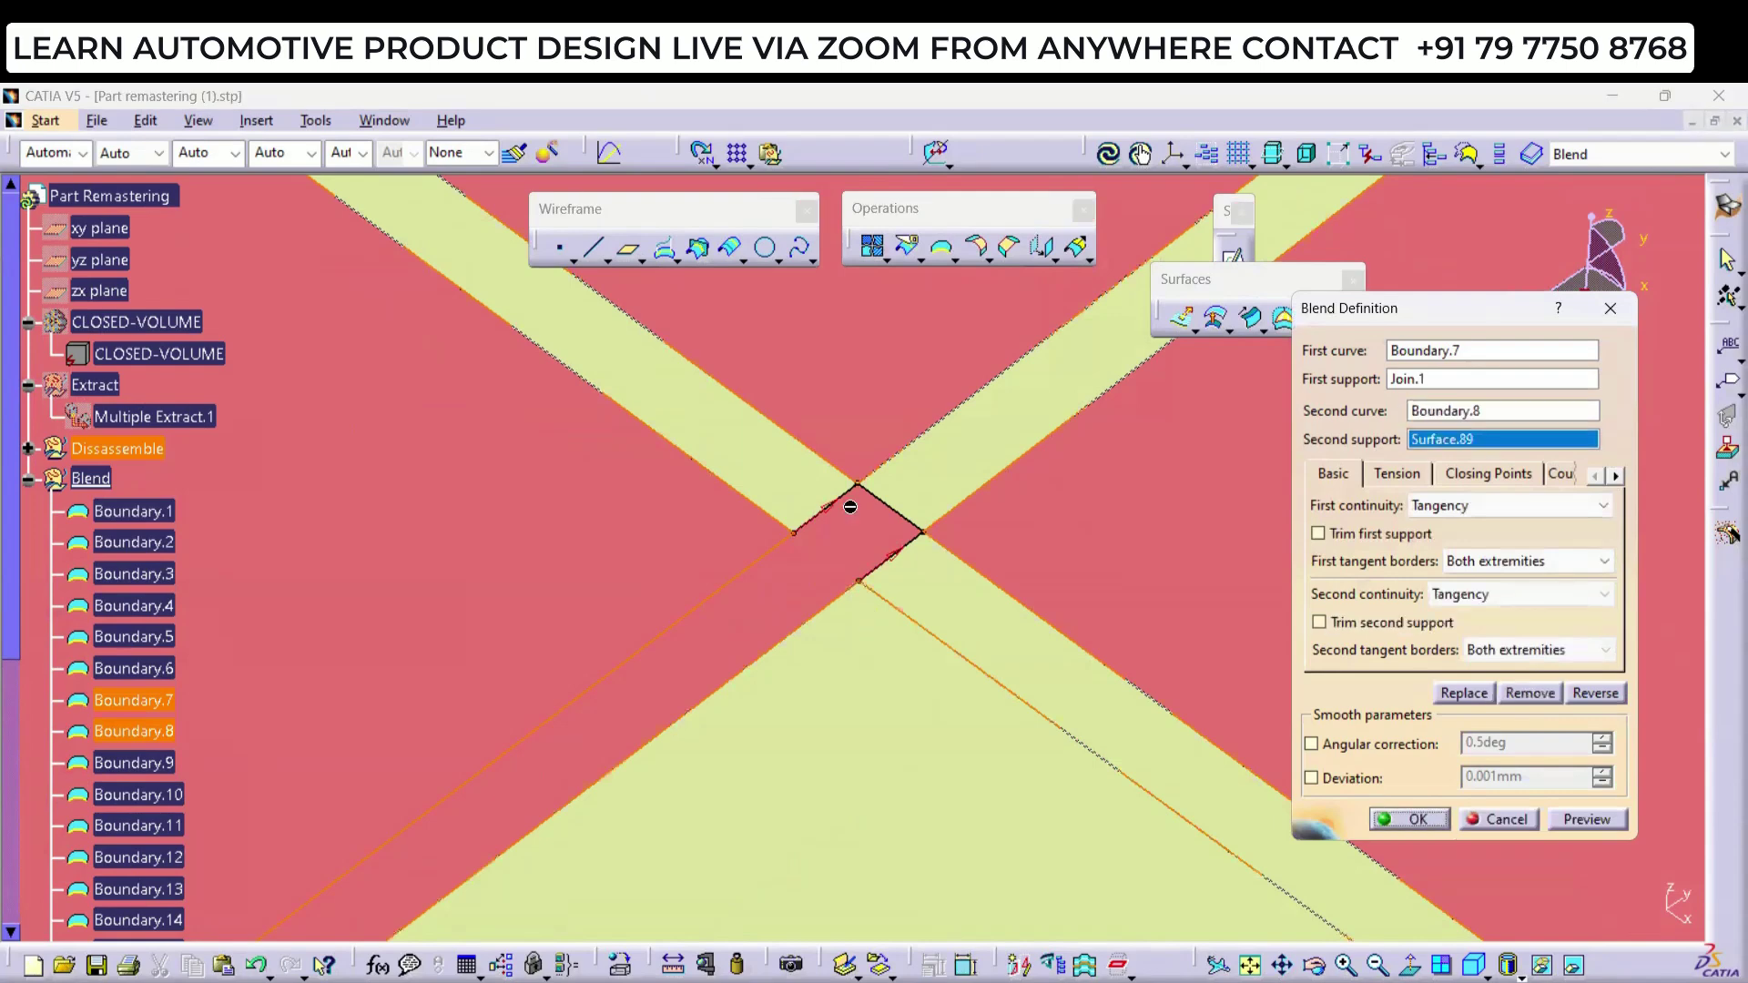
left_click(1456, 506)
left_click(1438, 528)
left_click(1475, 594)
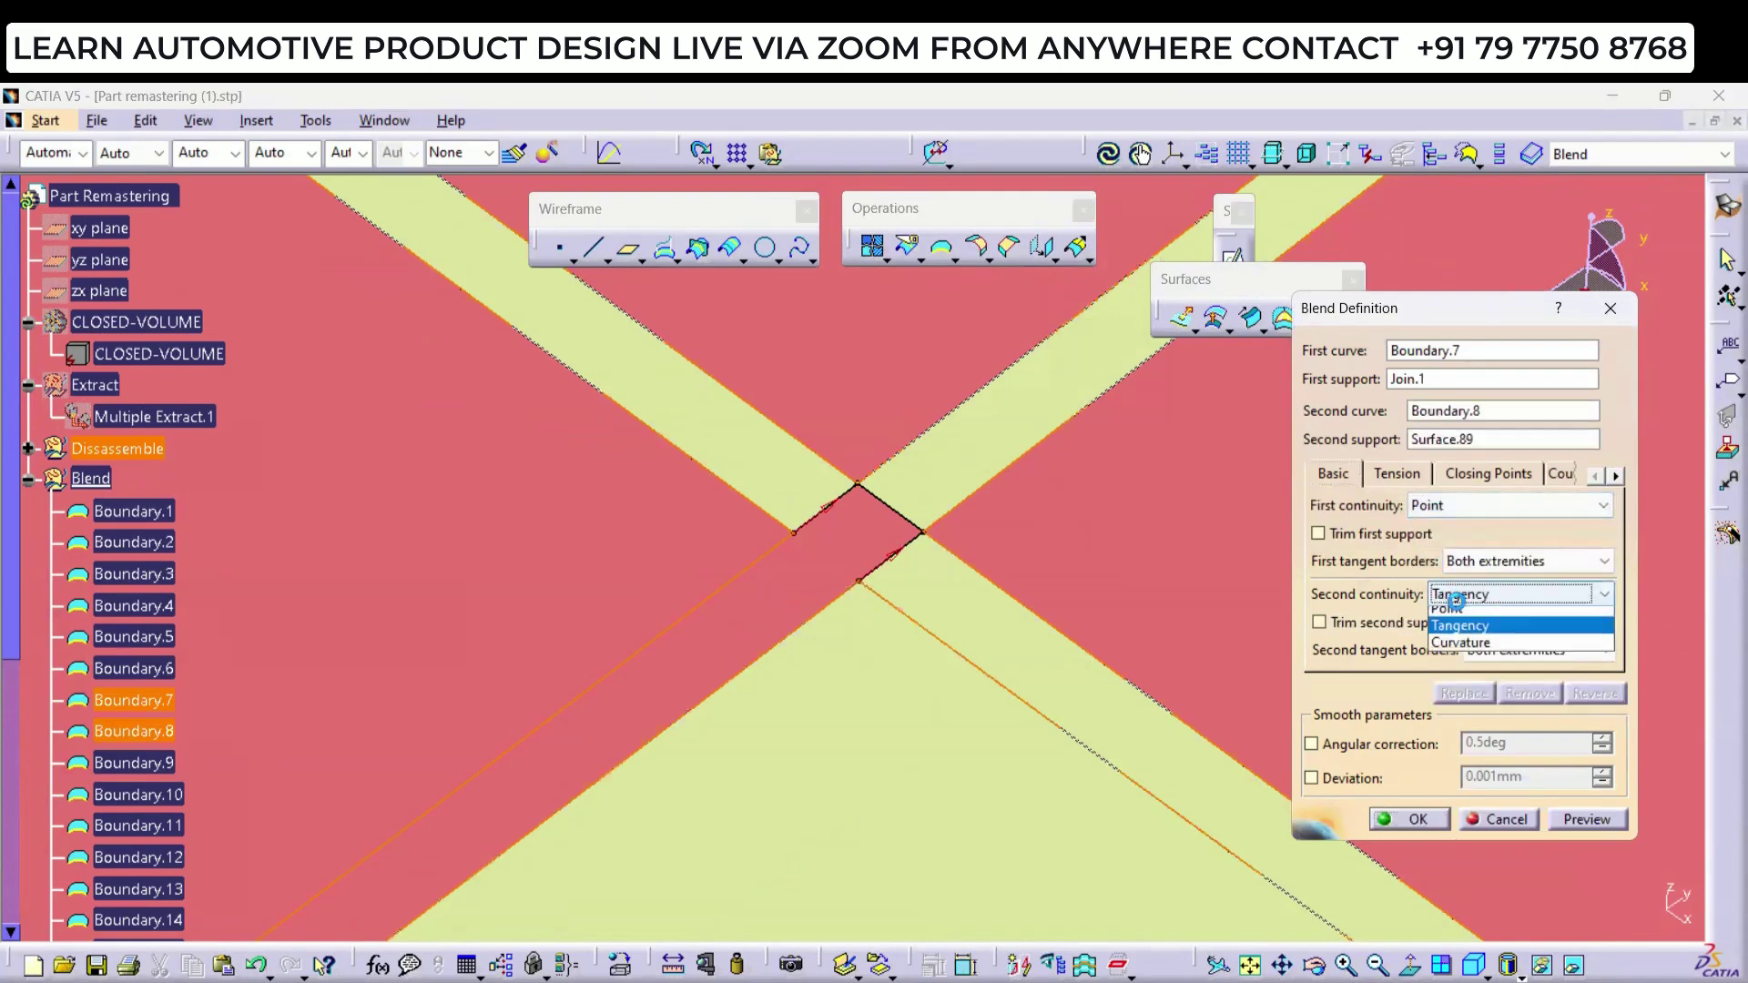
left_click(1452, 627)
left_click(1408, 819)
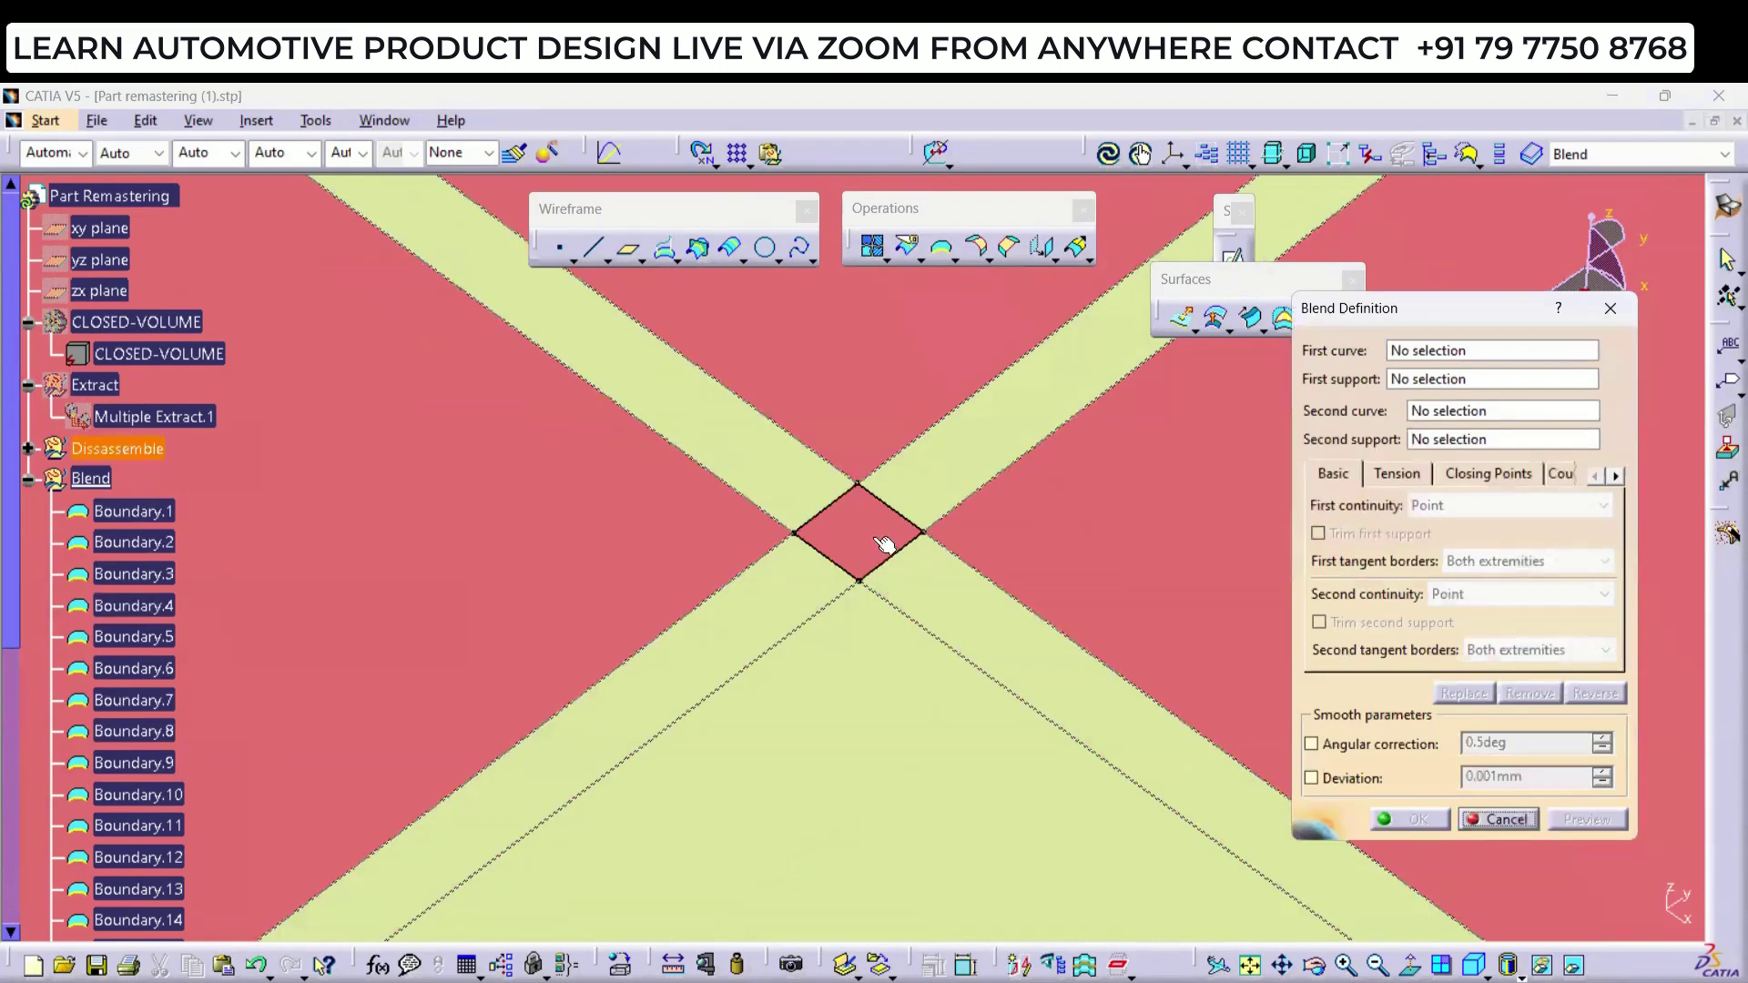
Step: At the second crossing, blend Boundary.9 and Boundary.10 across the rib gap, using Join.1 as both supports and Point for both continuities
middle_click_drag(855, 455, 815, 631)
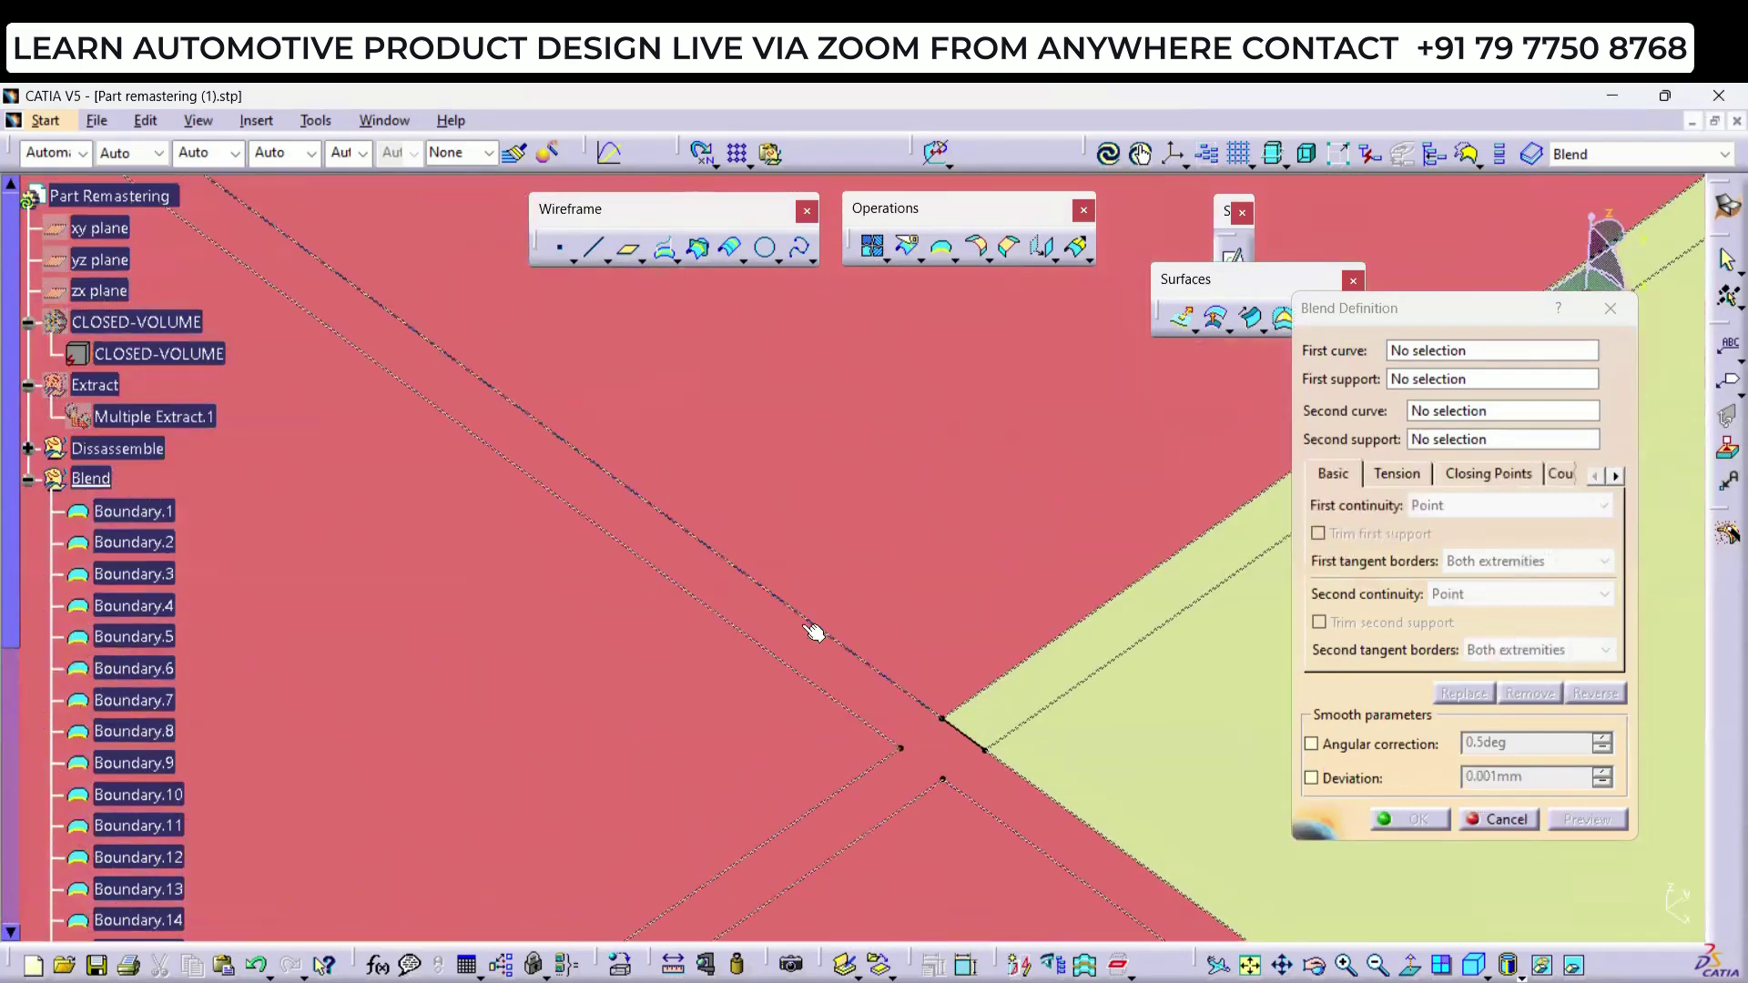
left_click(848, 651)
left_click(831, 671)
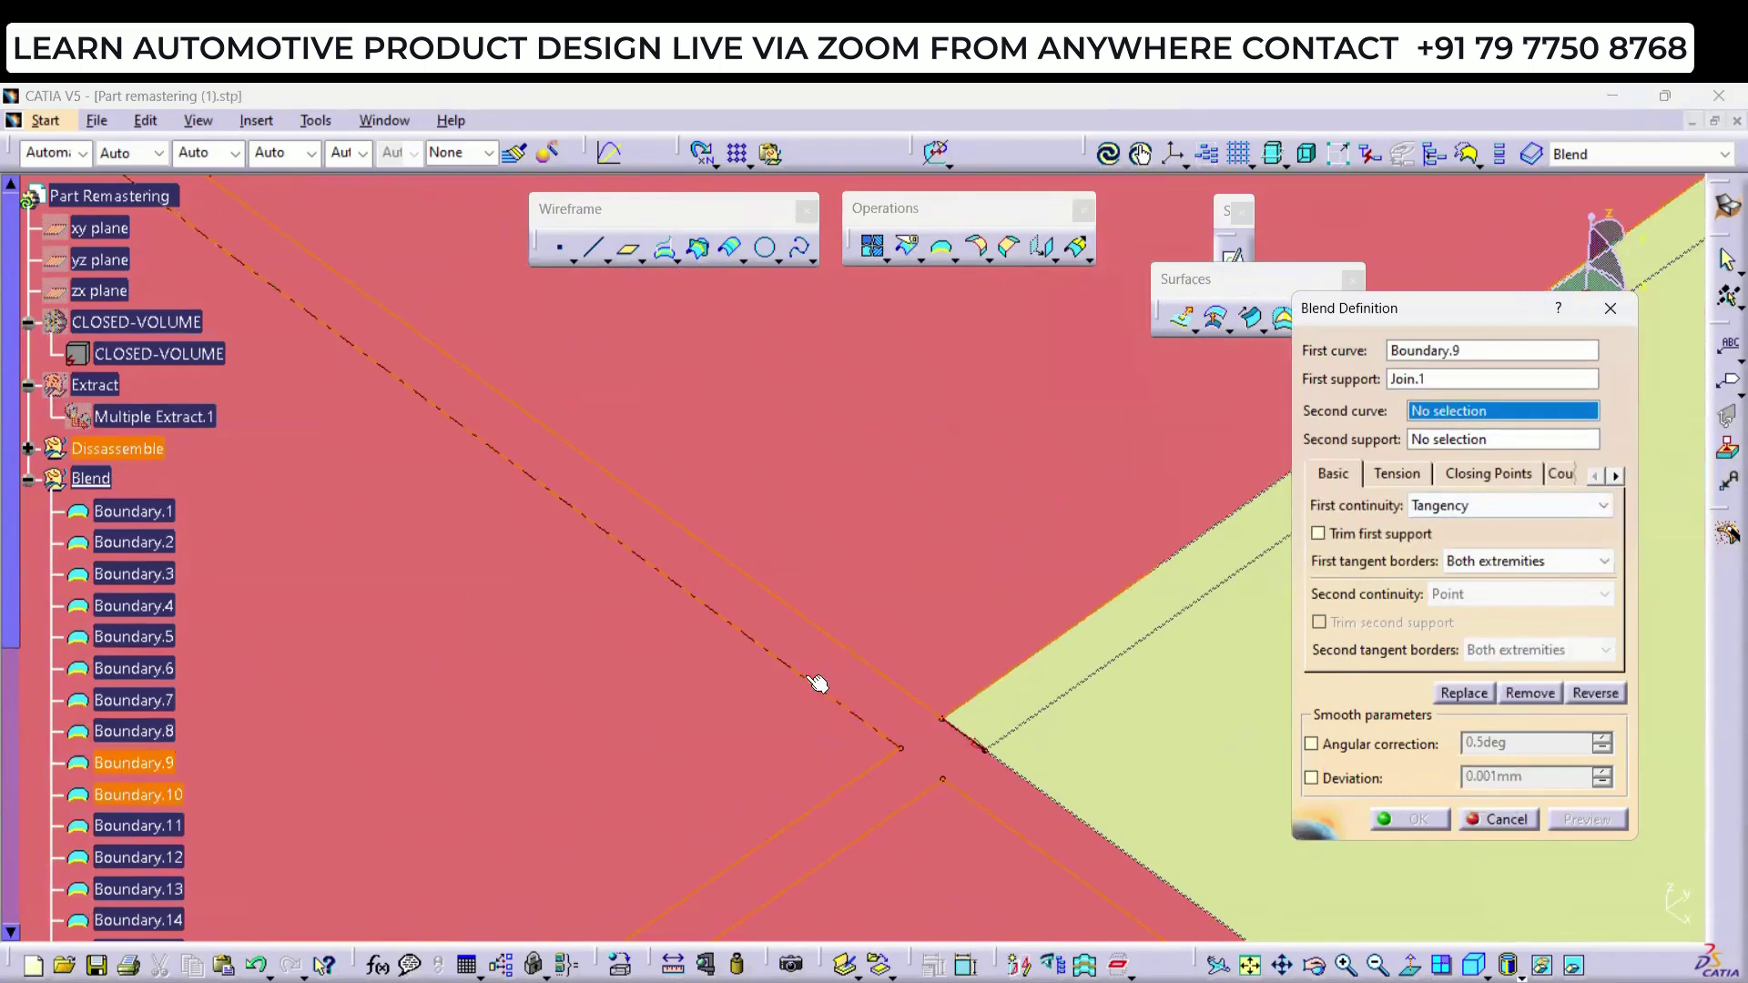
left_click(818, 683)
left_click(1438, 506)
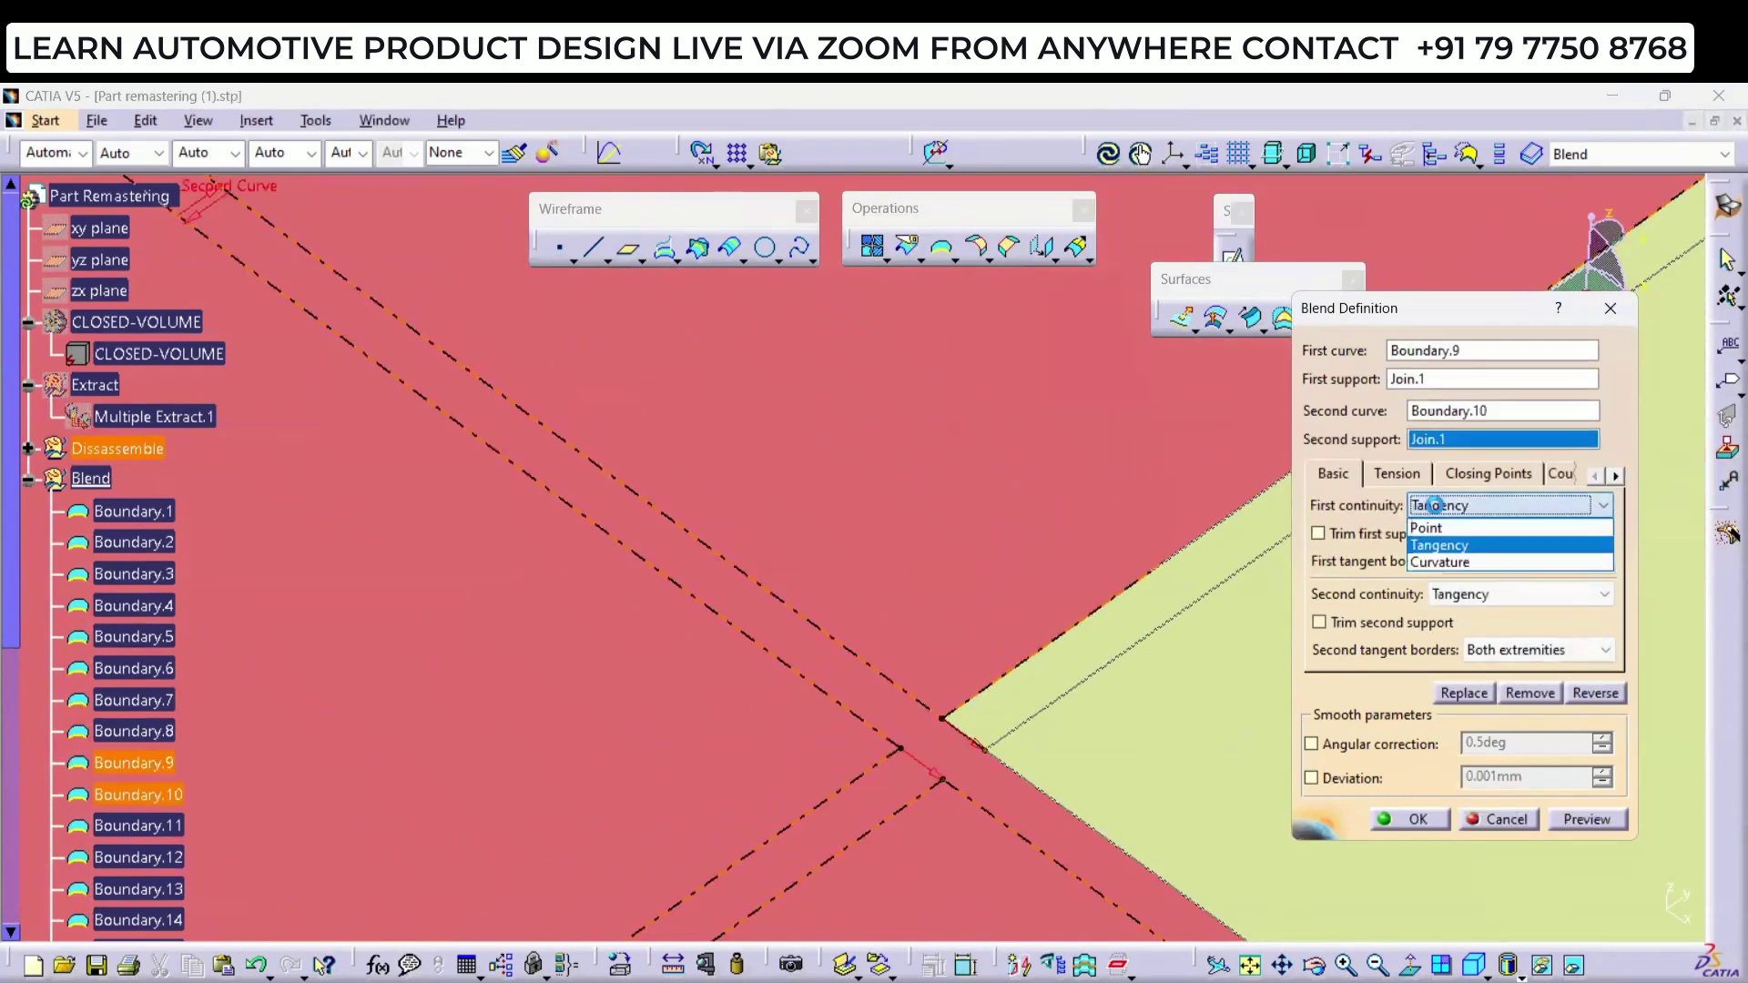
left_click(1443, 524)
left_click(1452, 594)
left_click(1451, 615)
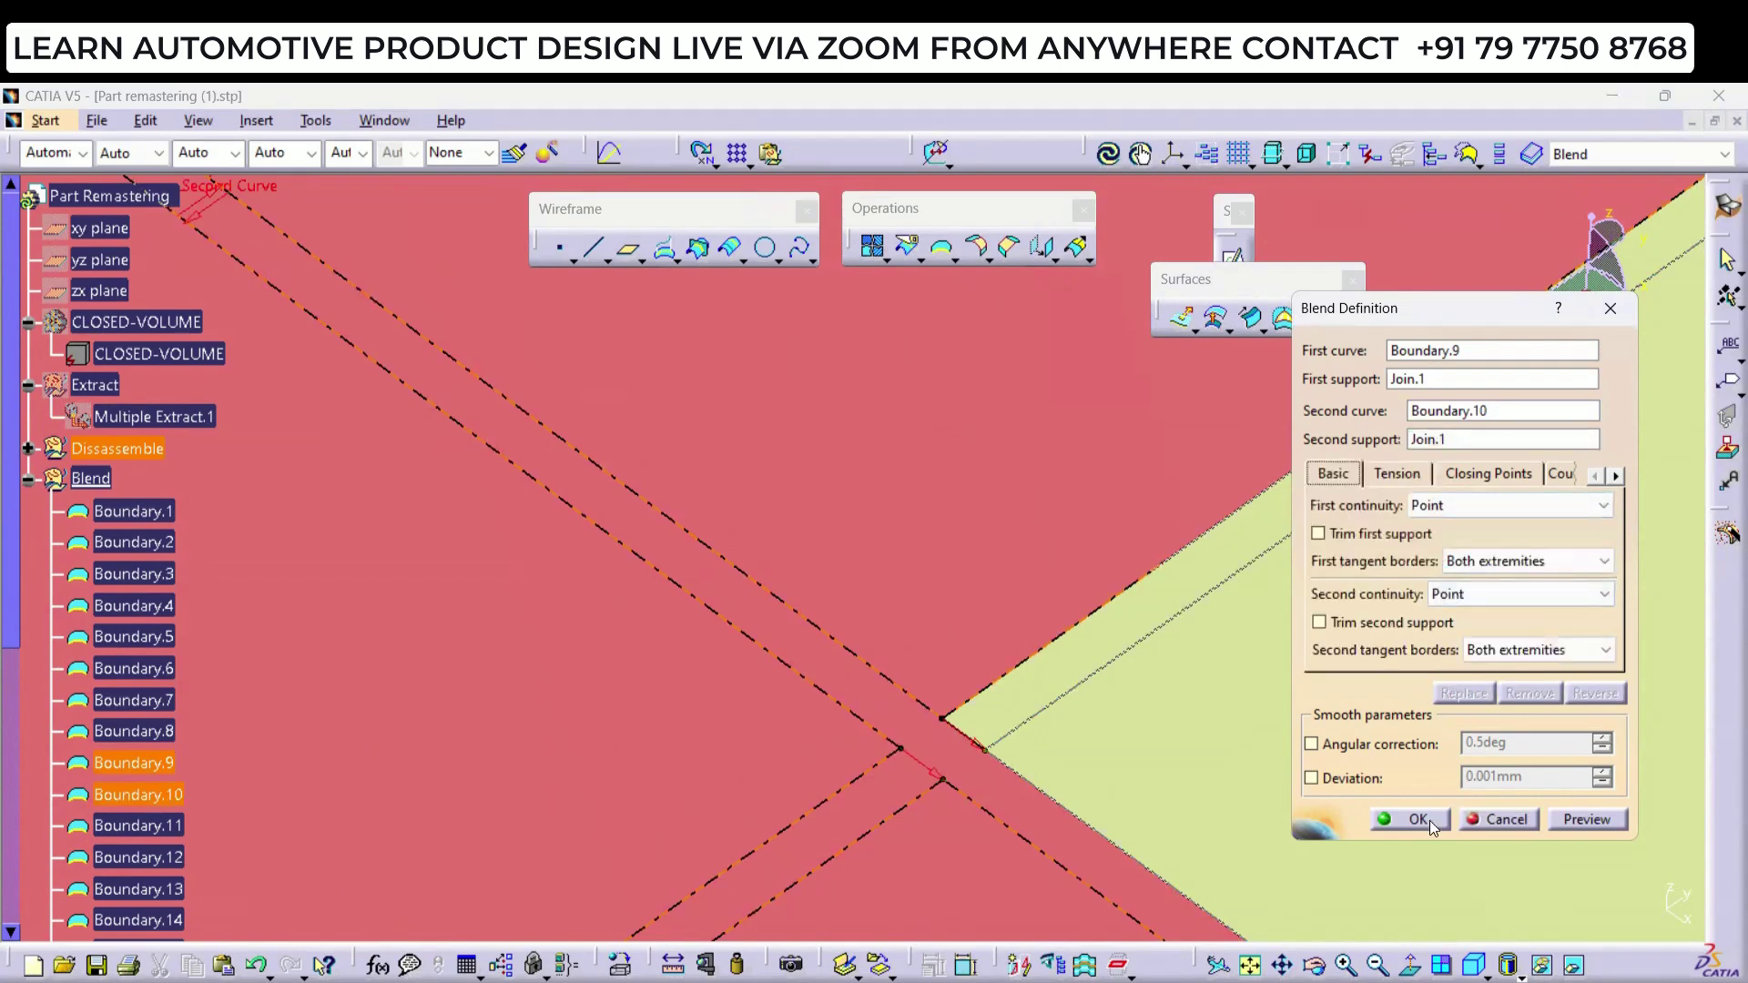
left_click(1424, 819)
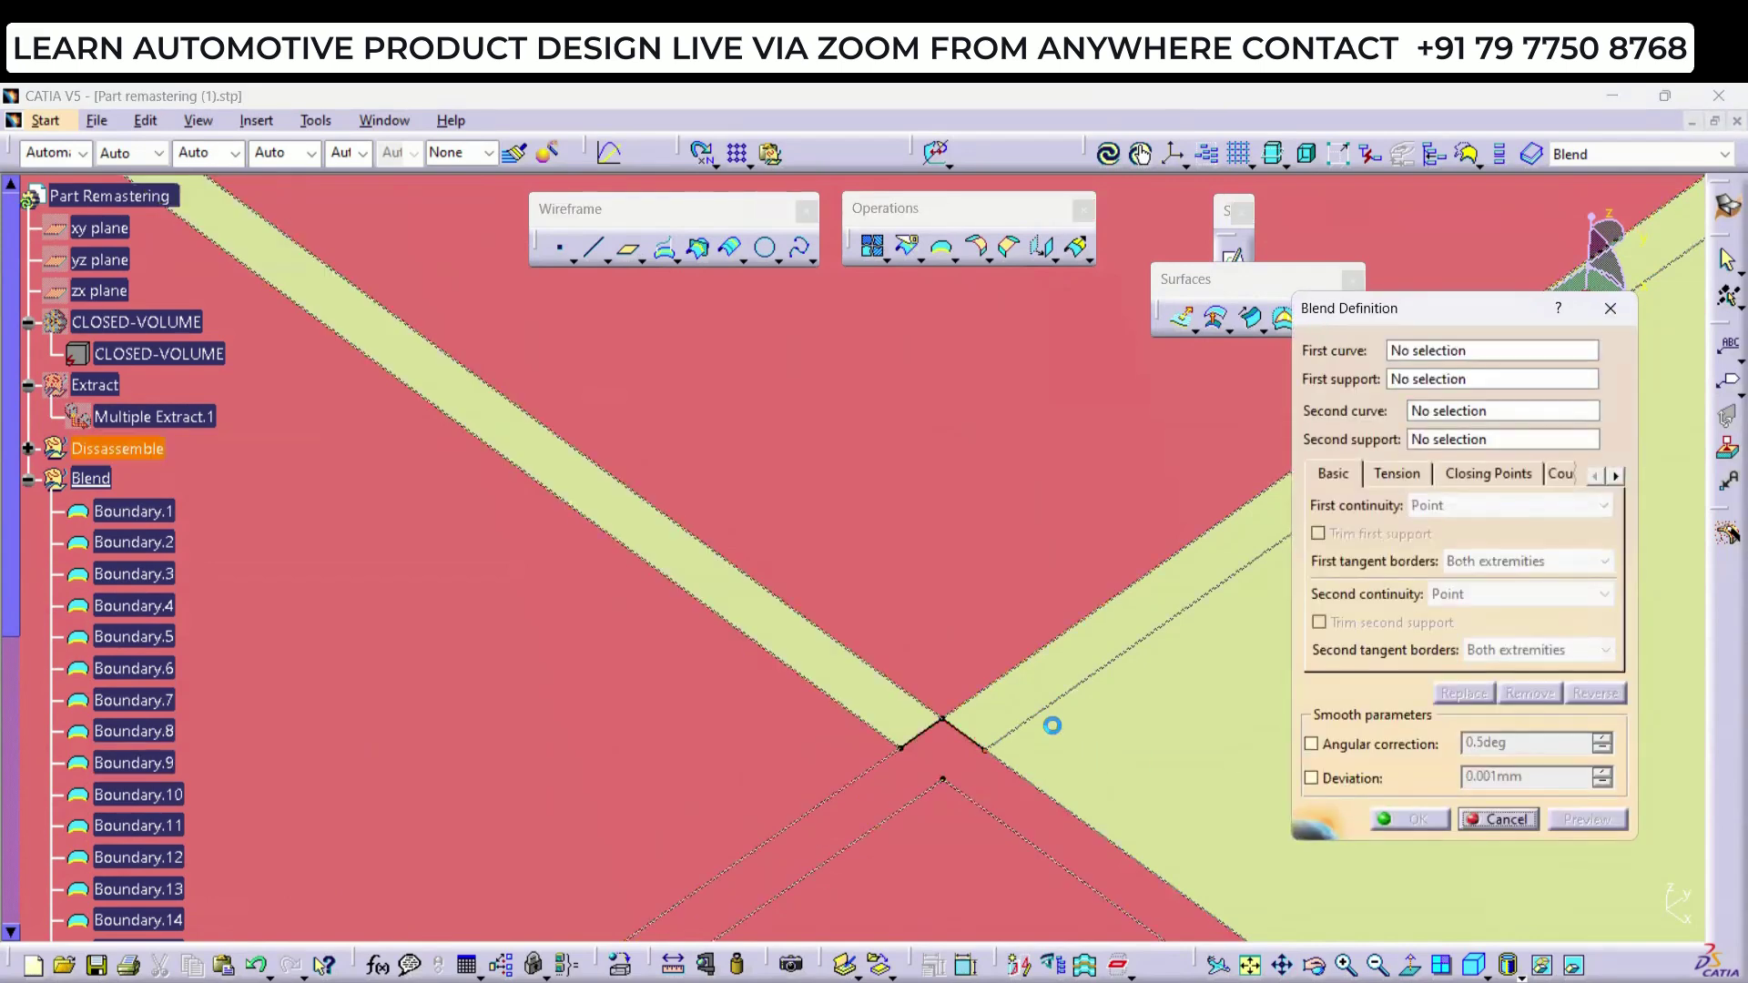
Step: Blend Boundary.12 and Boundary.13 across the second crossing's next rib gap, with Join.1 supporting both curves and Point continuity on each
middle_click_drag(959, 847, 1056, 557)
left_click(1467, 348)
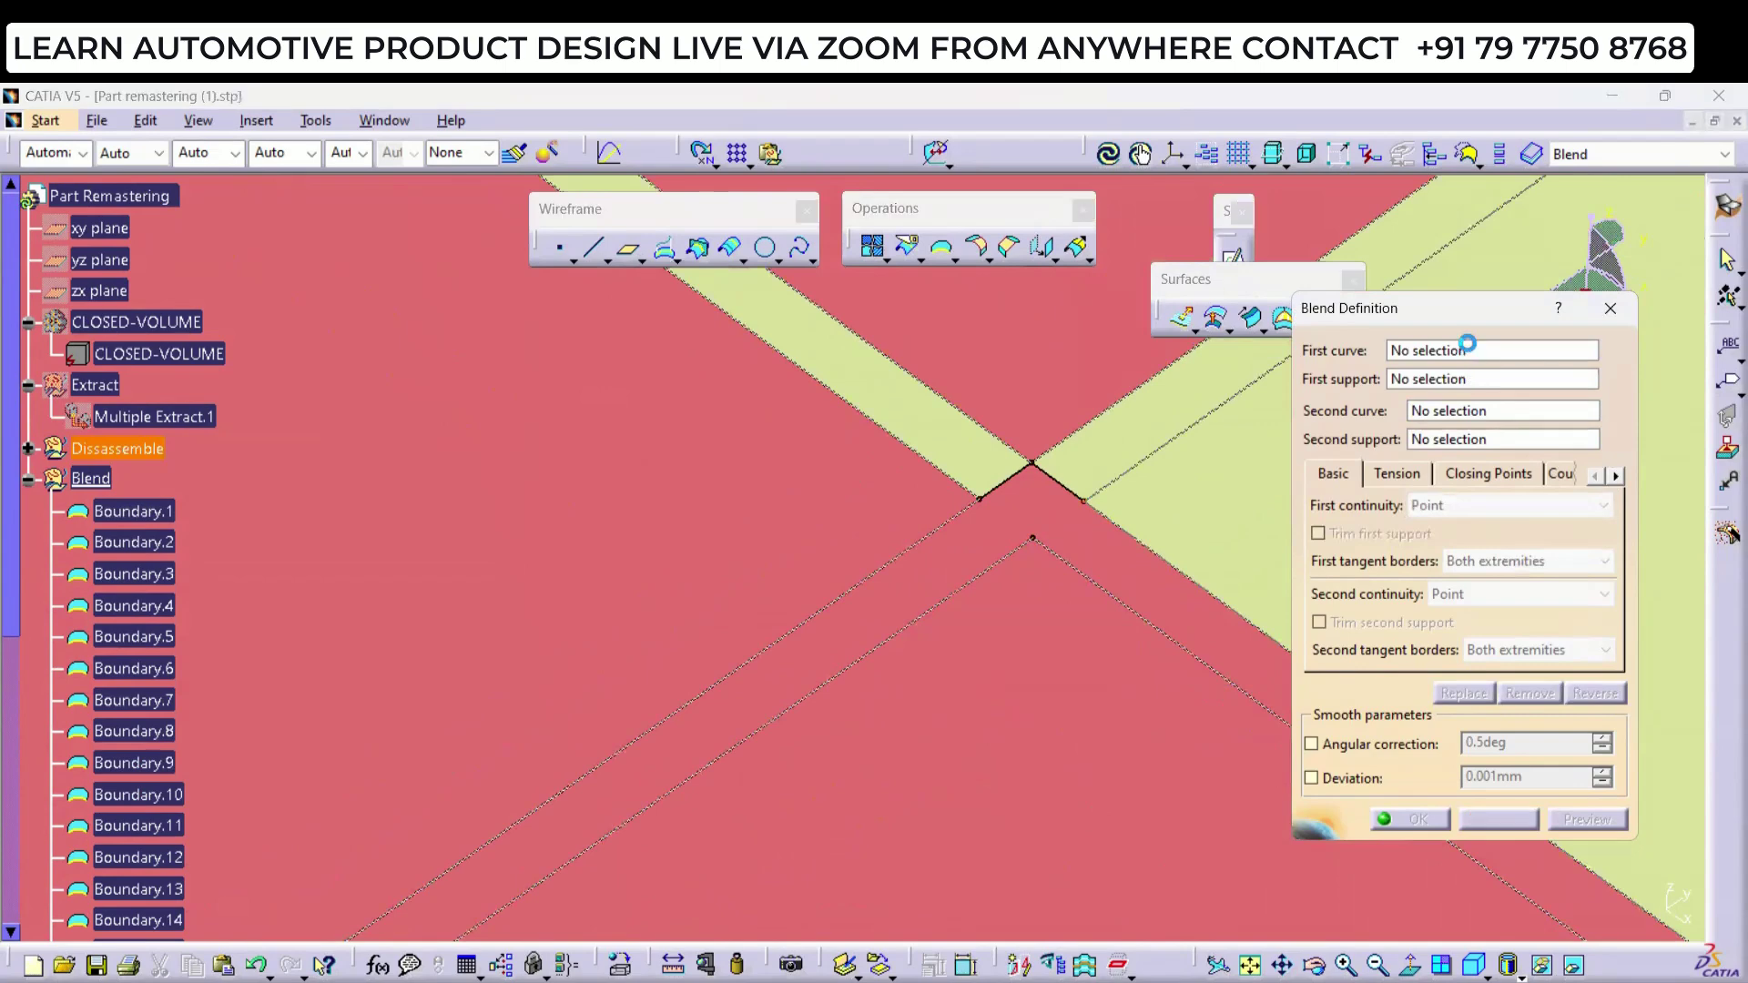
middle_click_drag(980, 598, 828, 602)
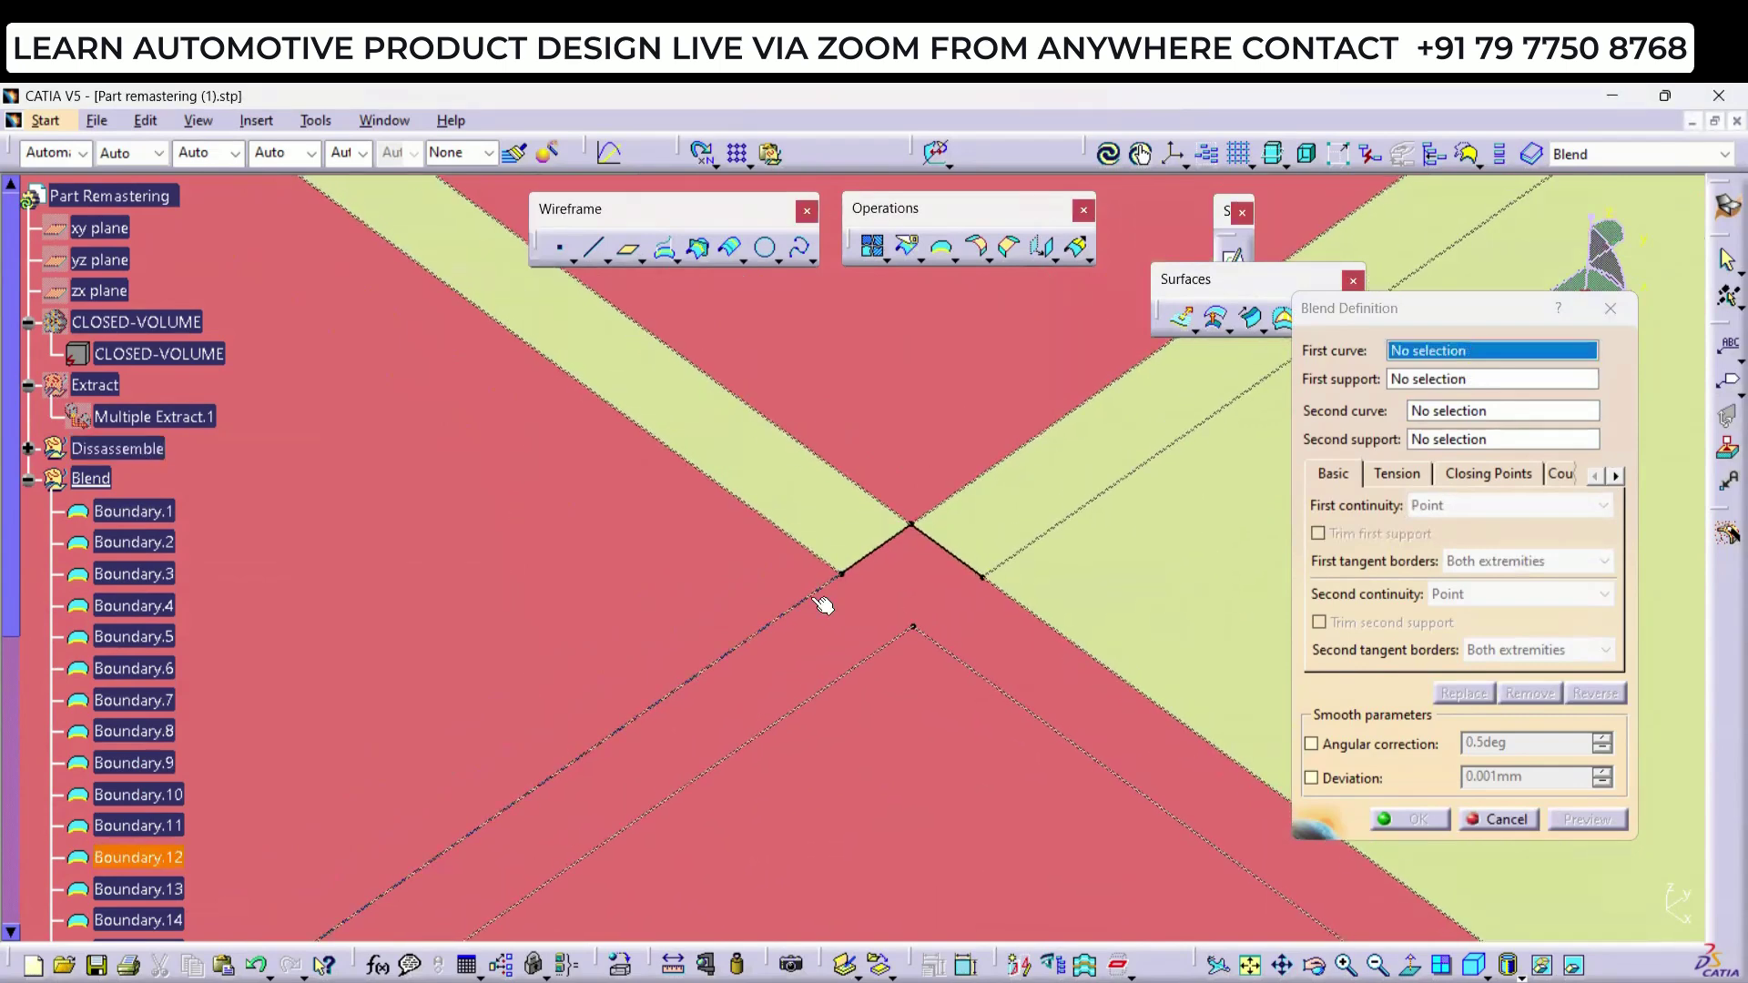
left_click(821, 601)
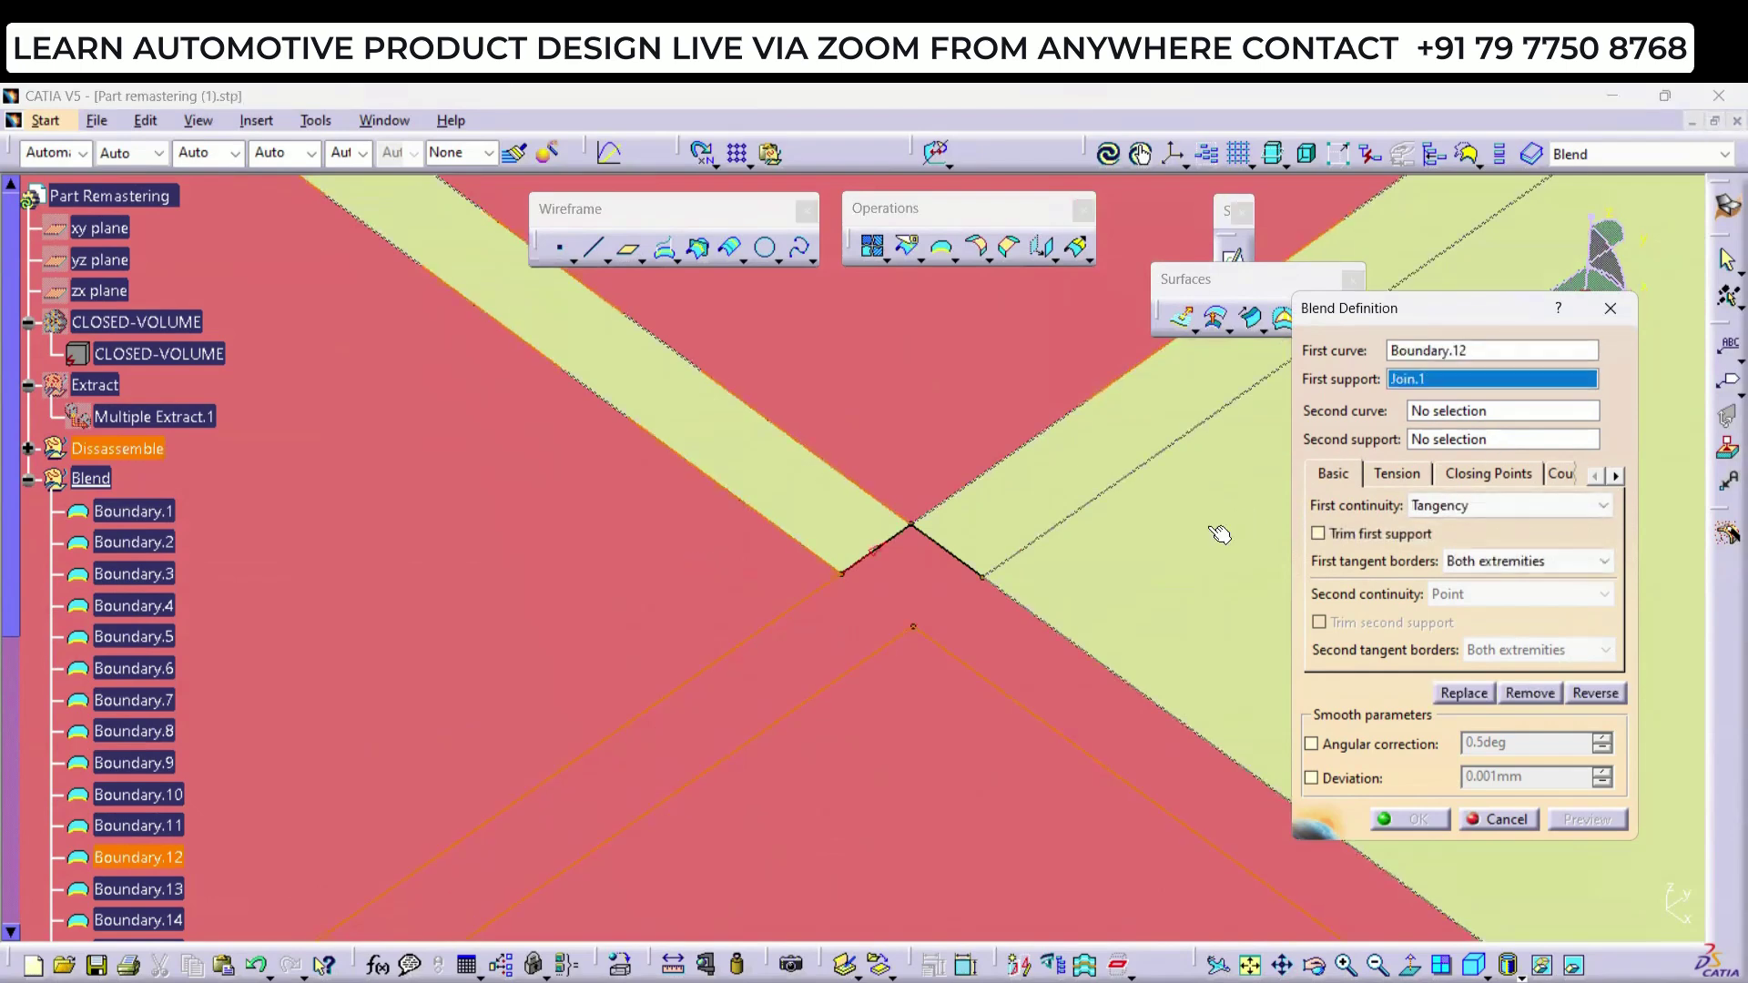
left_click(1434, 415)
left_click(856, 682)
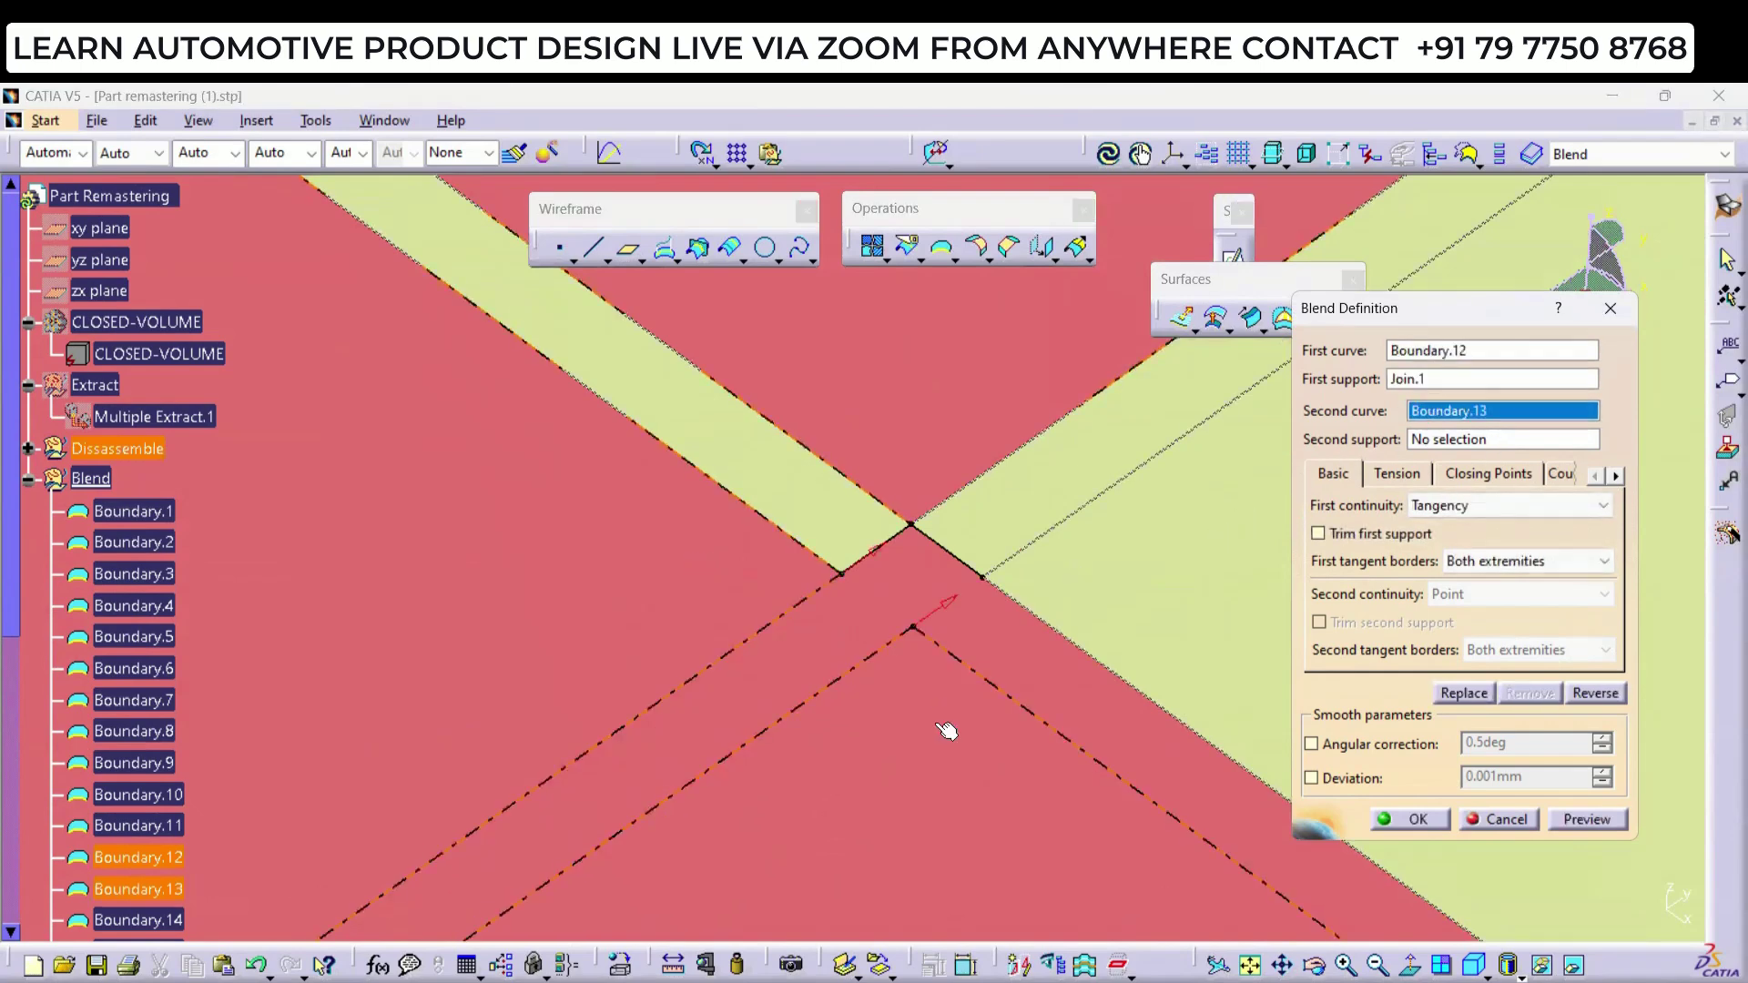
left_click(1452, 507)
left_click(1452, 530)
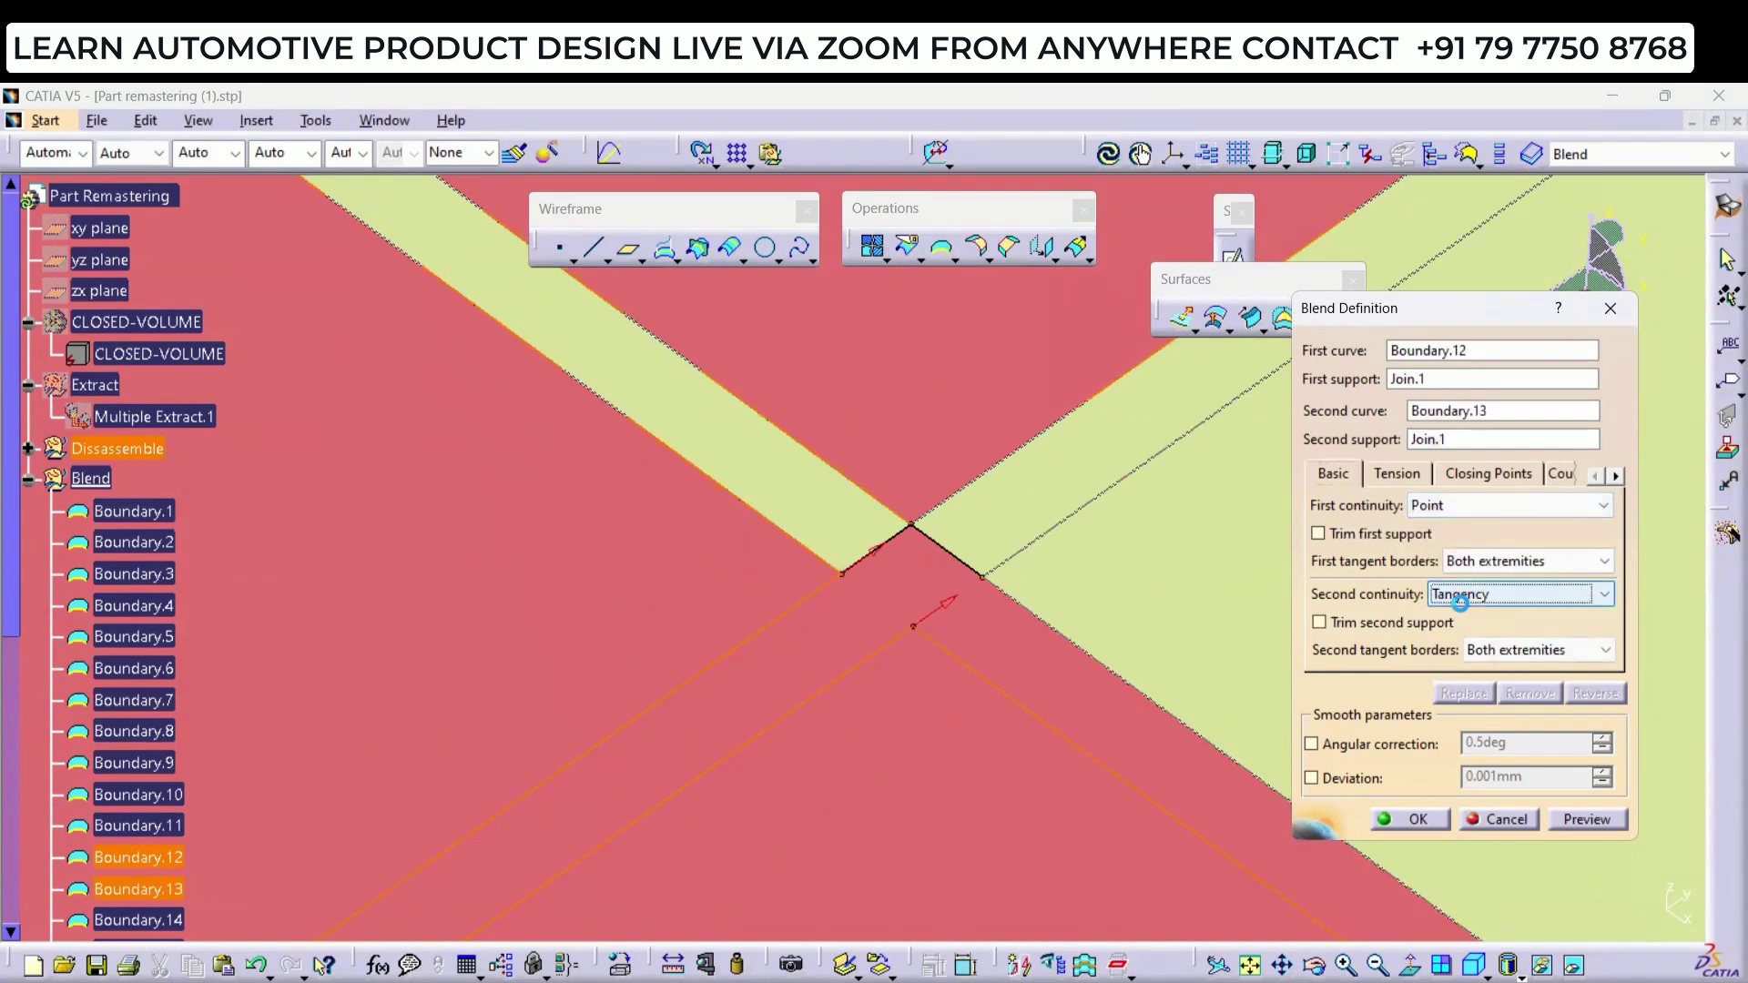
left_click(1511, 593)
left_click(1457, 617)
left_click(1414, 815)
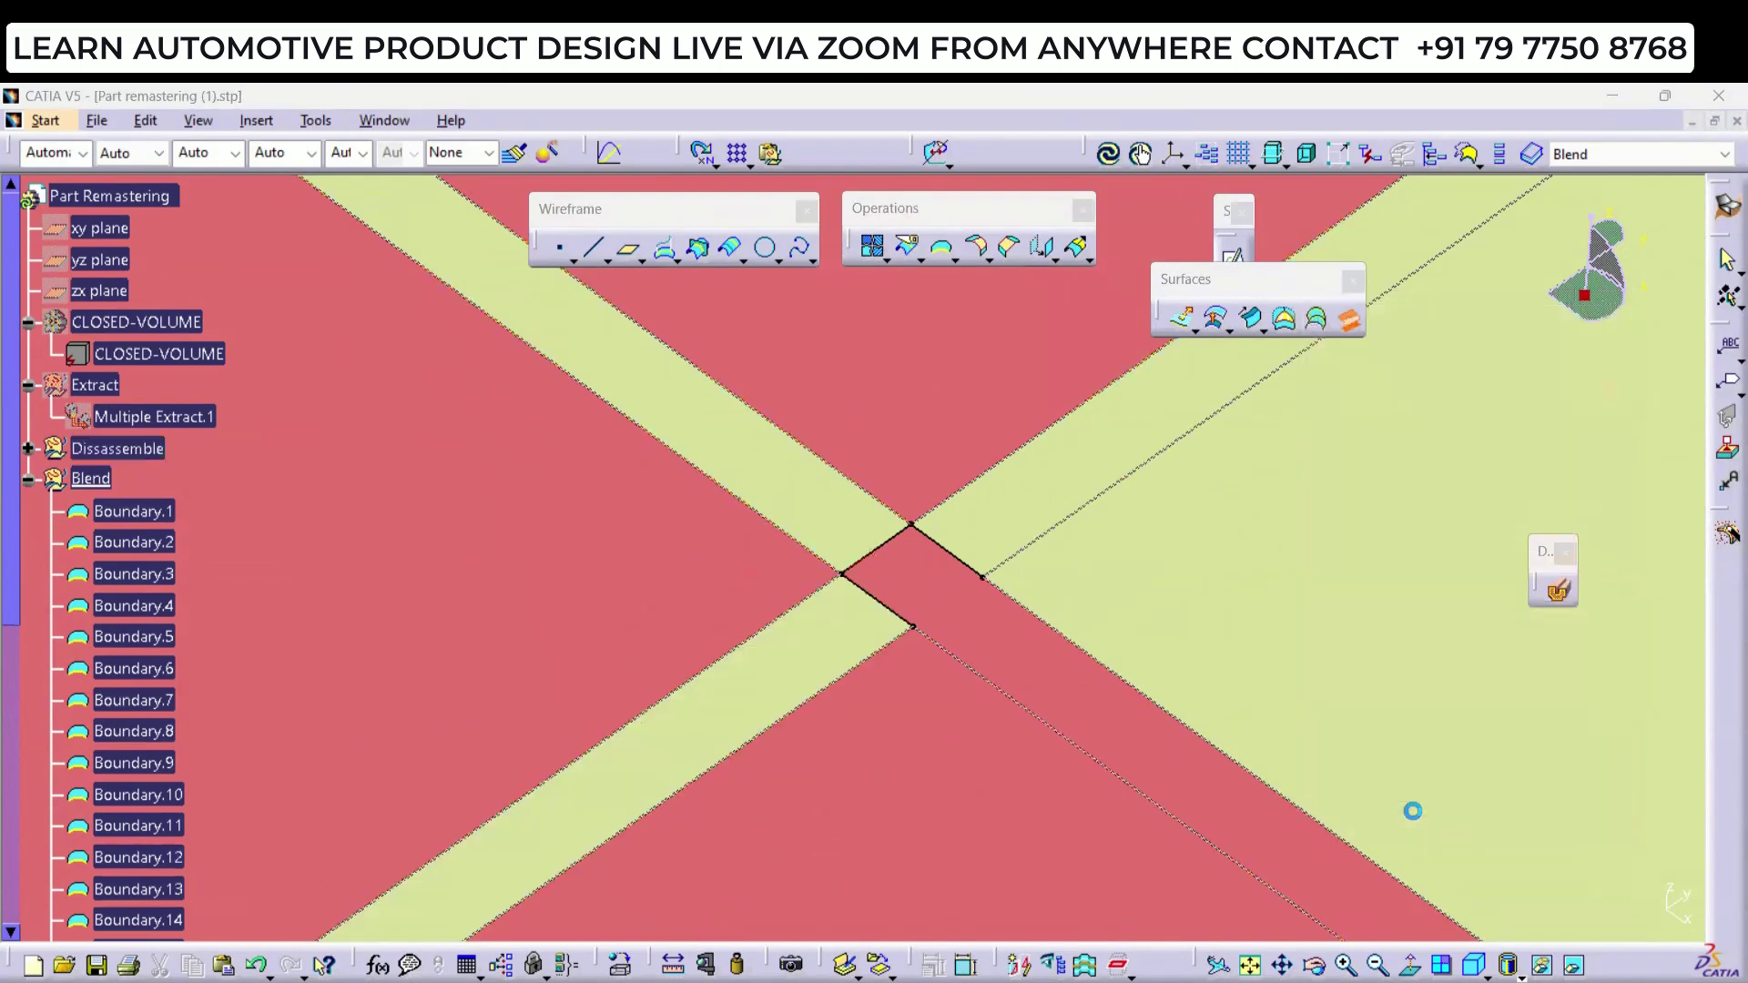
Step: Blend Boundary.16 on Surface.89 to Boundary.11 on Join.1 across the second crossing's remaining gap, setting both continuities to Point
middle_click_drag(858, 629, 747, 546)
left_click(1442, 348)
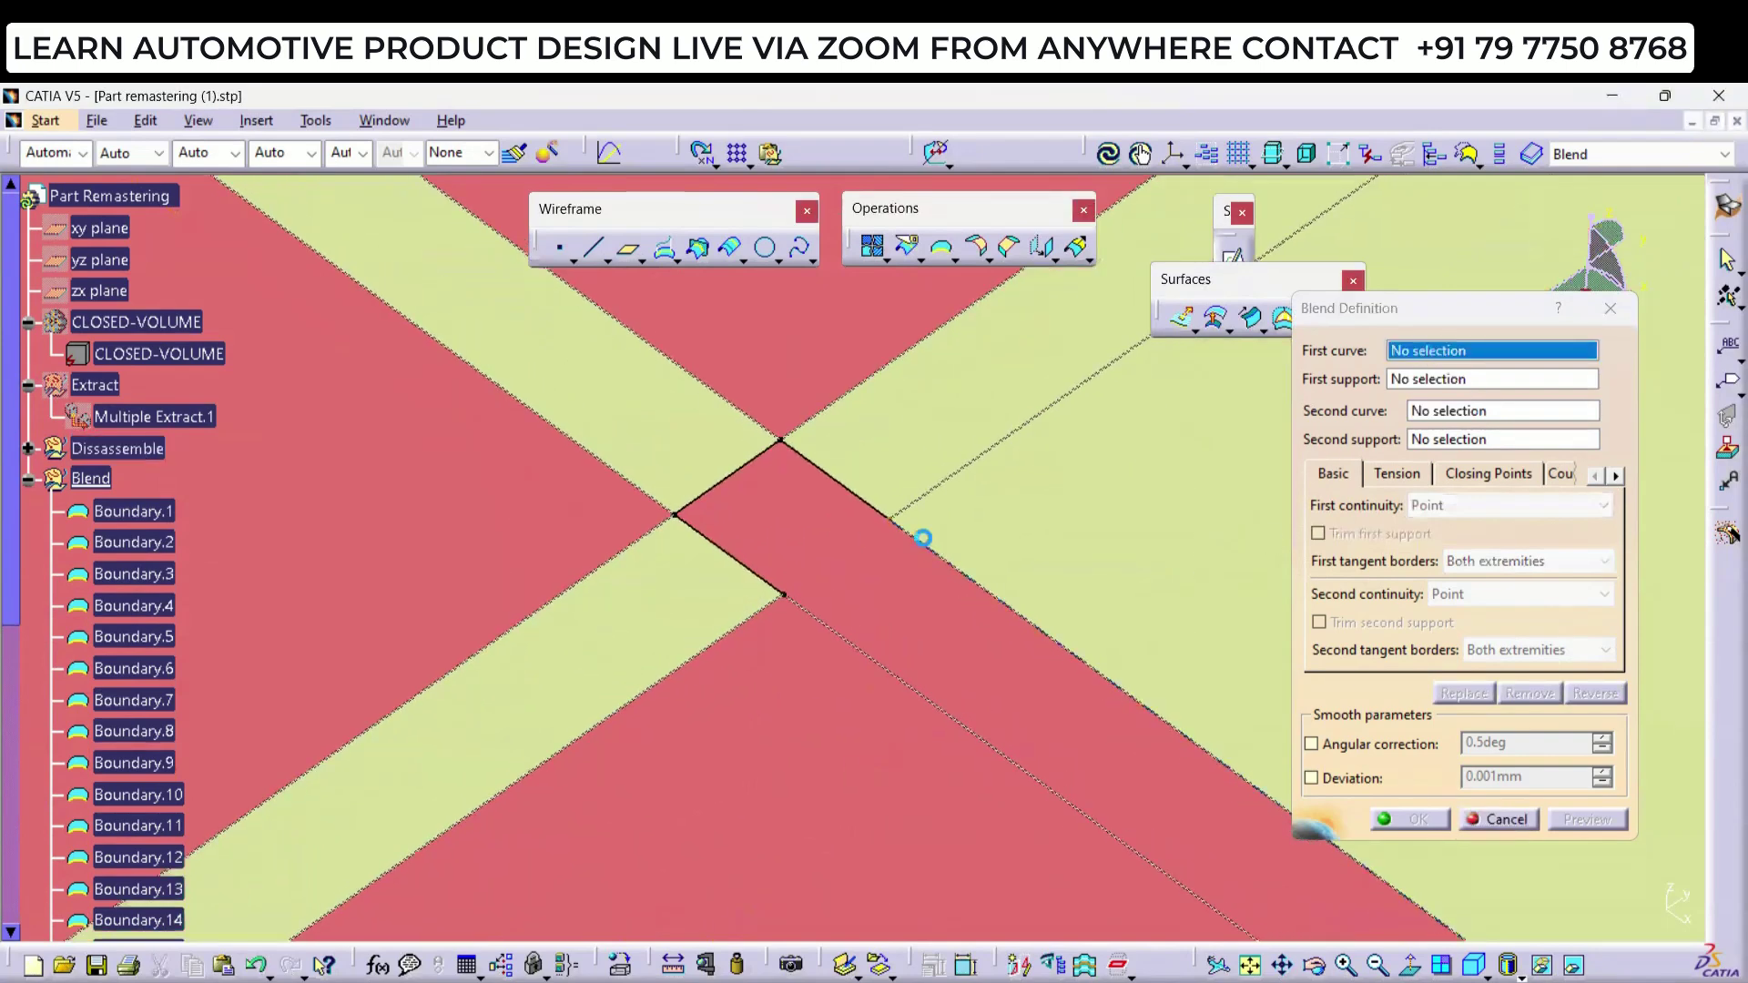
left_click(922, 538)
left_click(1009, 527)
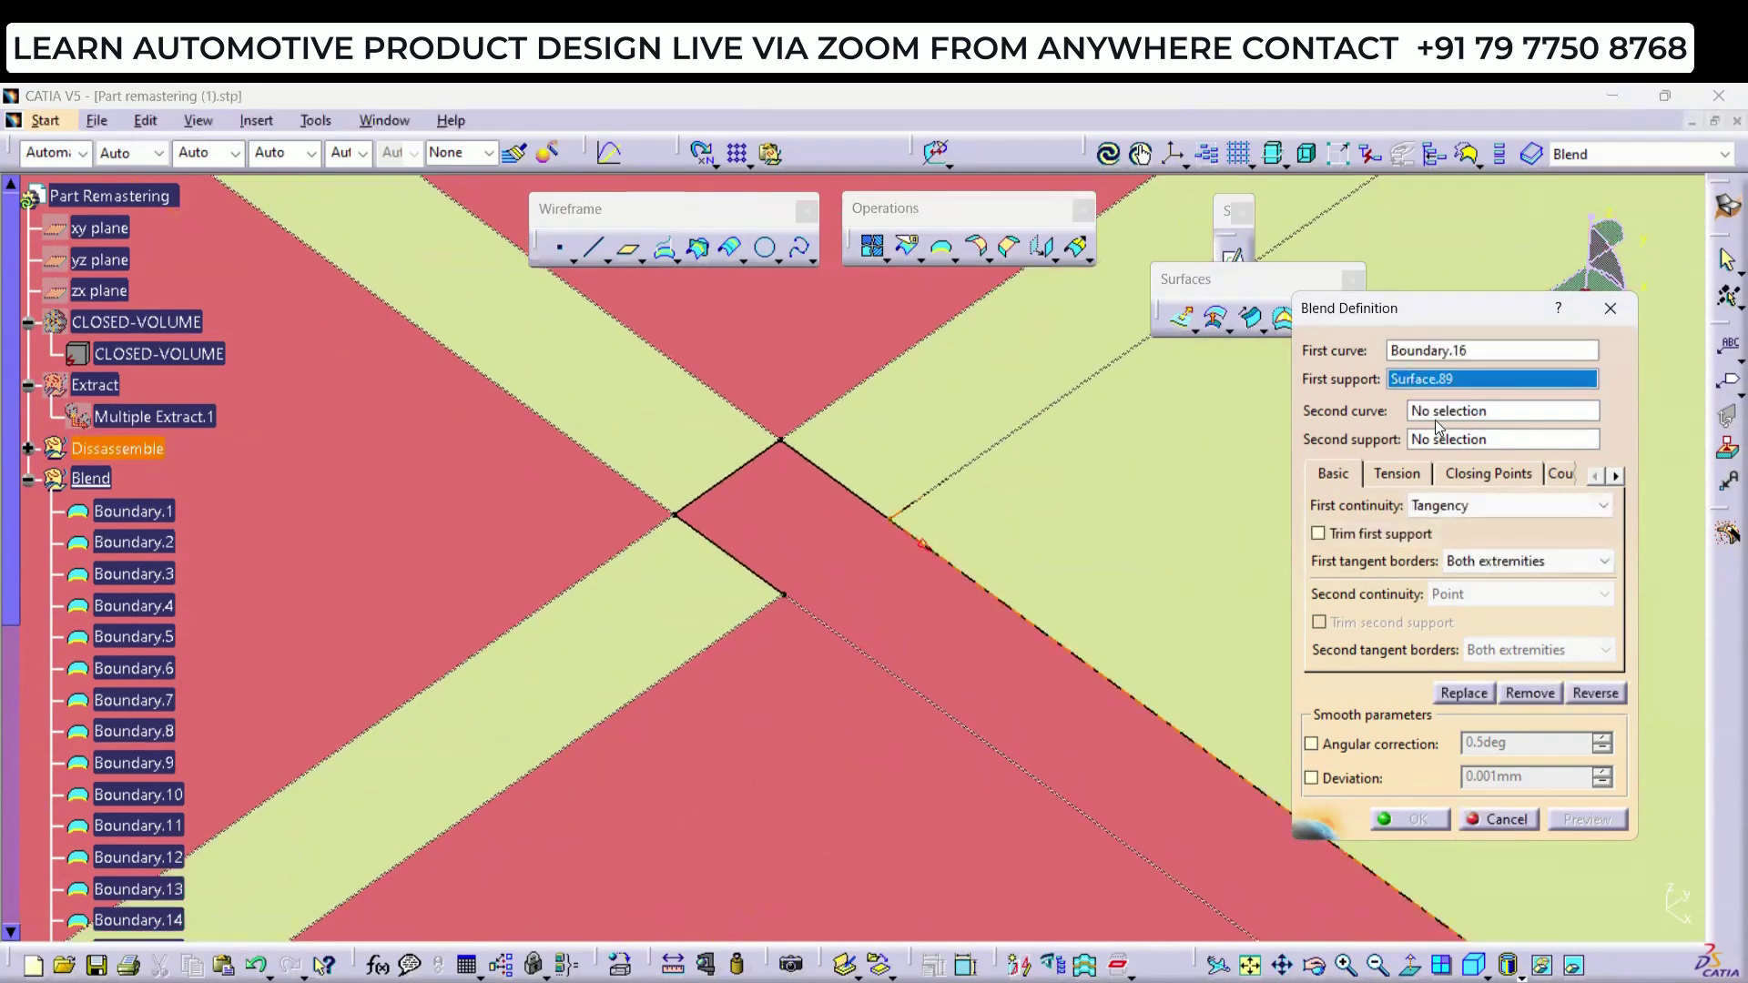
left_click(1416, 412)
left_click(837, 630)
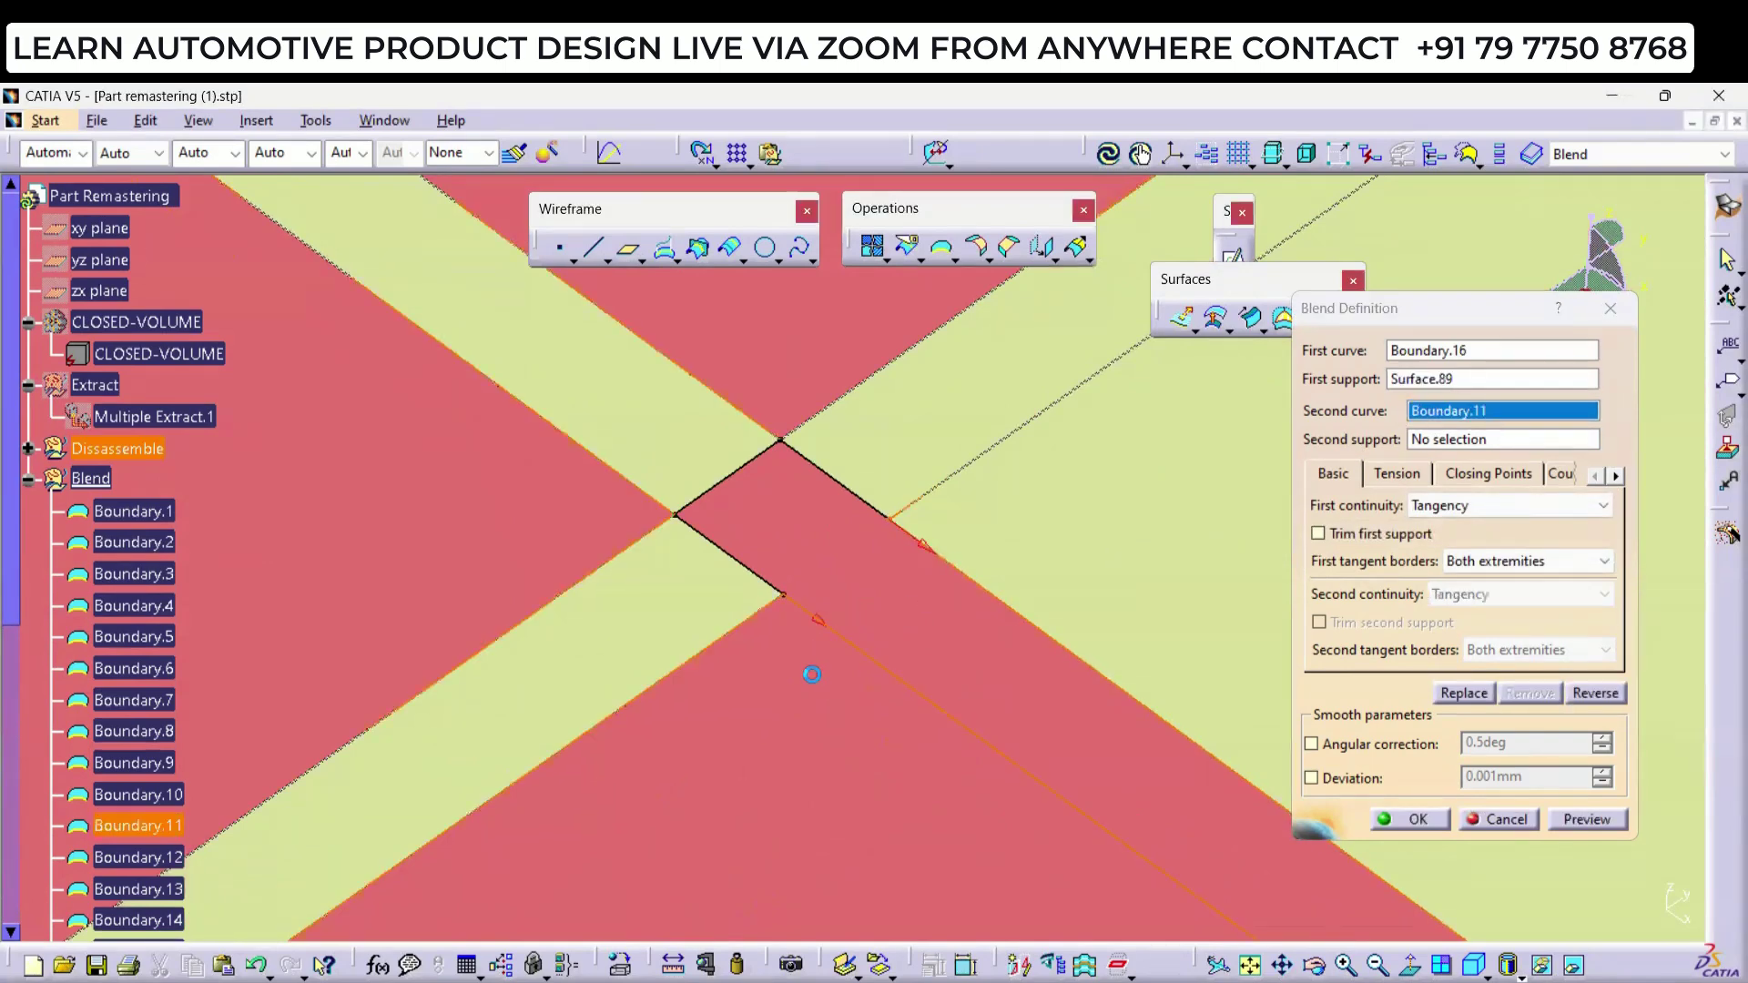
left_click(1457, 506)
left_click(1452, 526)
left_click(1457, 593)
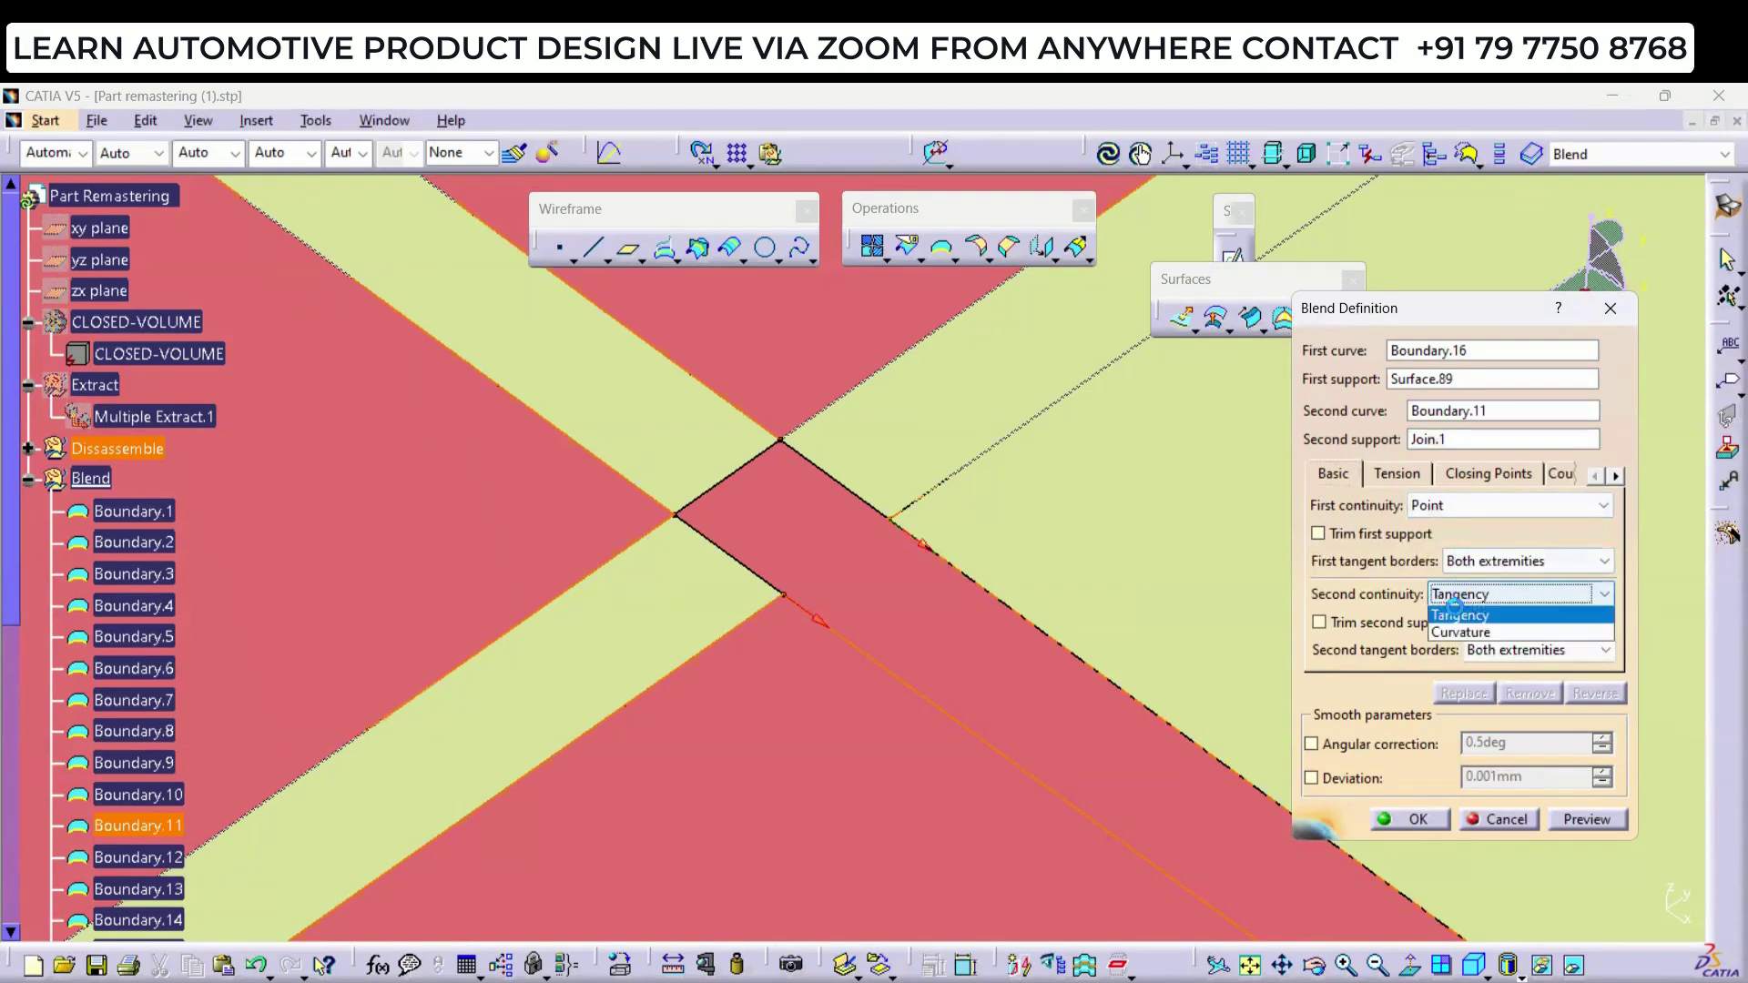
left_click(1457, 613)
left_click(1410, 818)
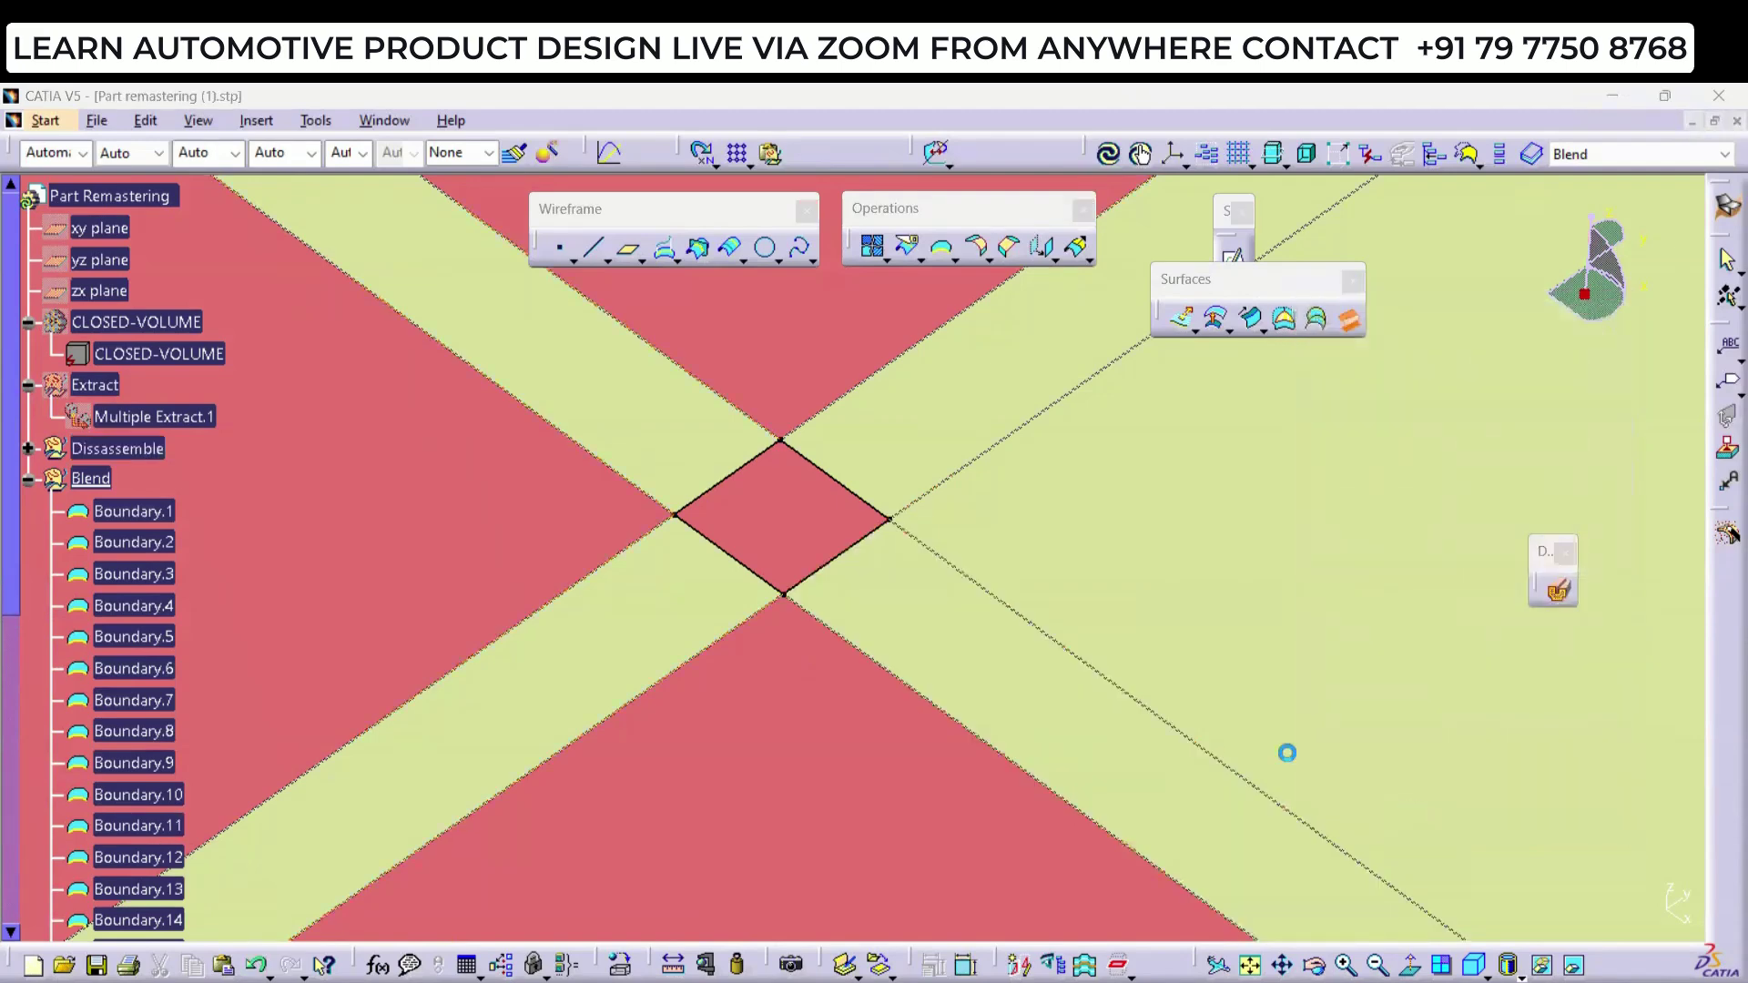
Step: At the third crossing, blend Boundary.19 and Boundary.20 across the rib gap, using Join.1 as both supports and Point for both continuities
middle_click_drag(944, 561, 992, 675)
middle_click_drag(1029, 836, 1001, 467)
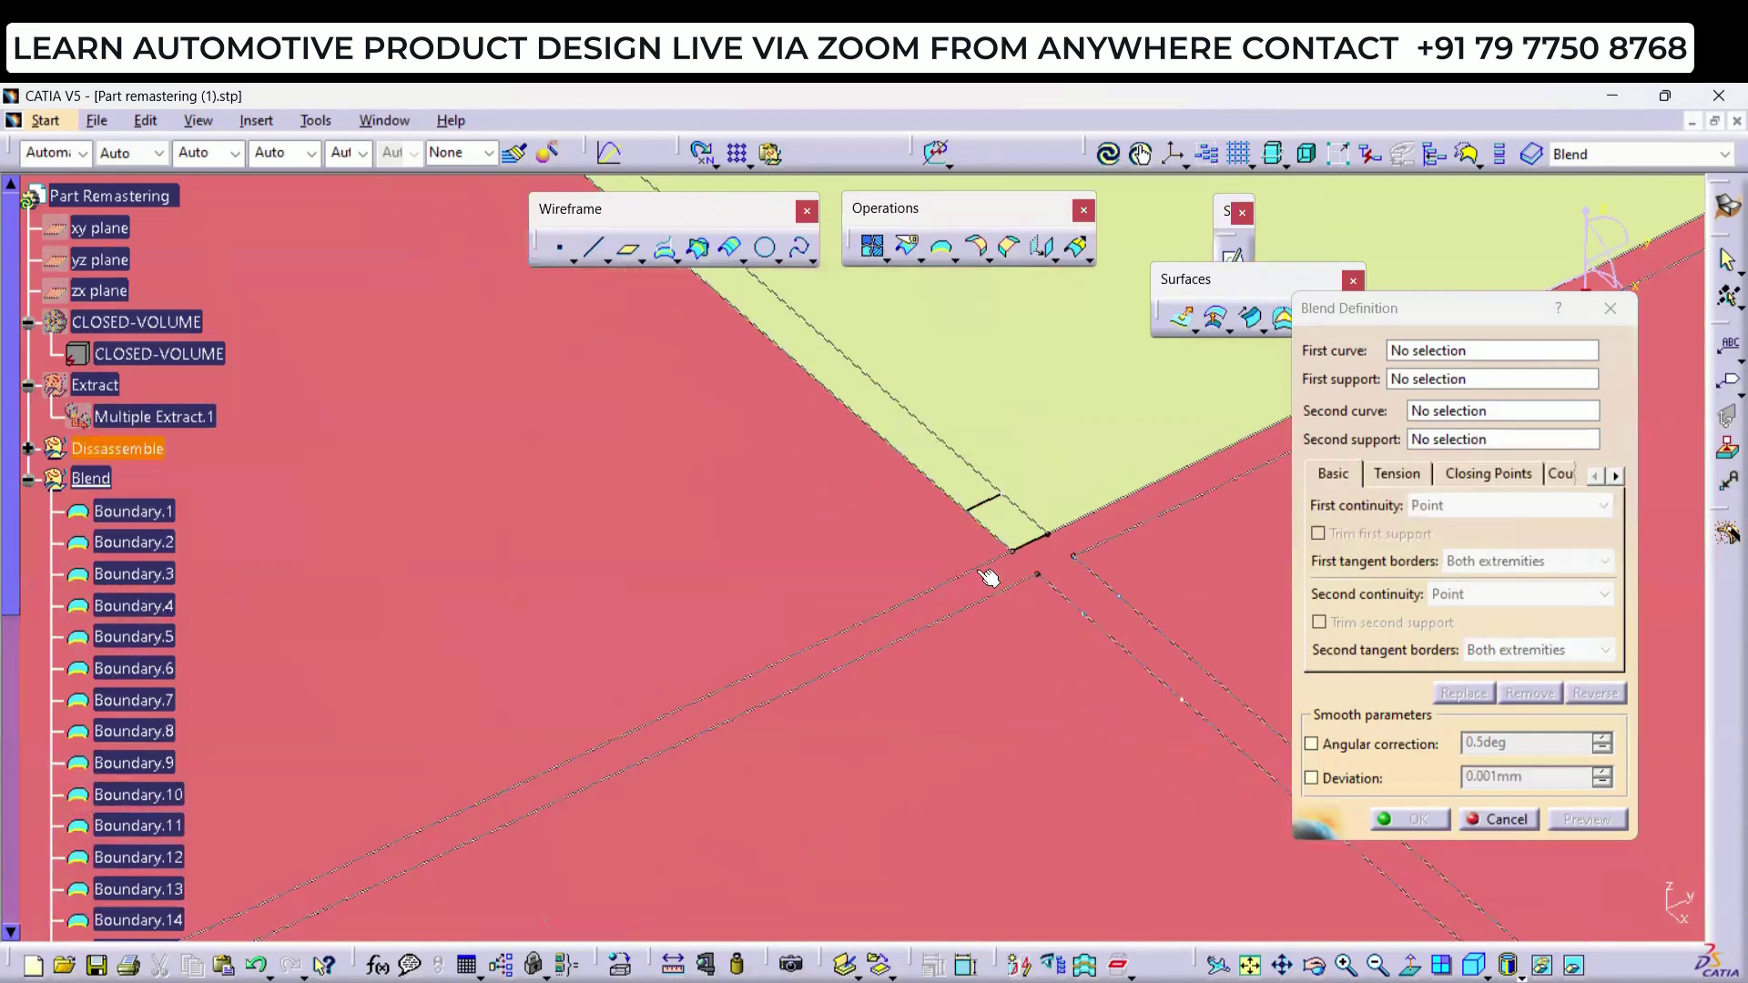
middle_click_drag(990, 578, 957, 473)
left_click(1431, 357)
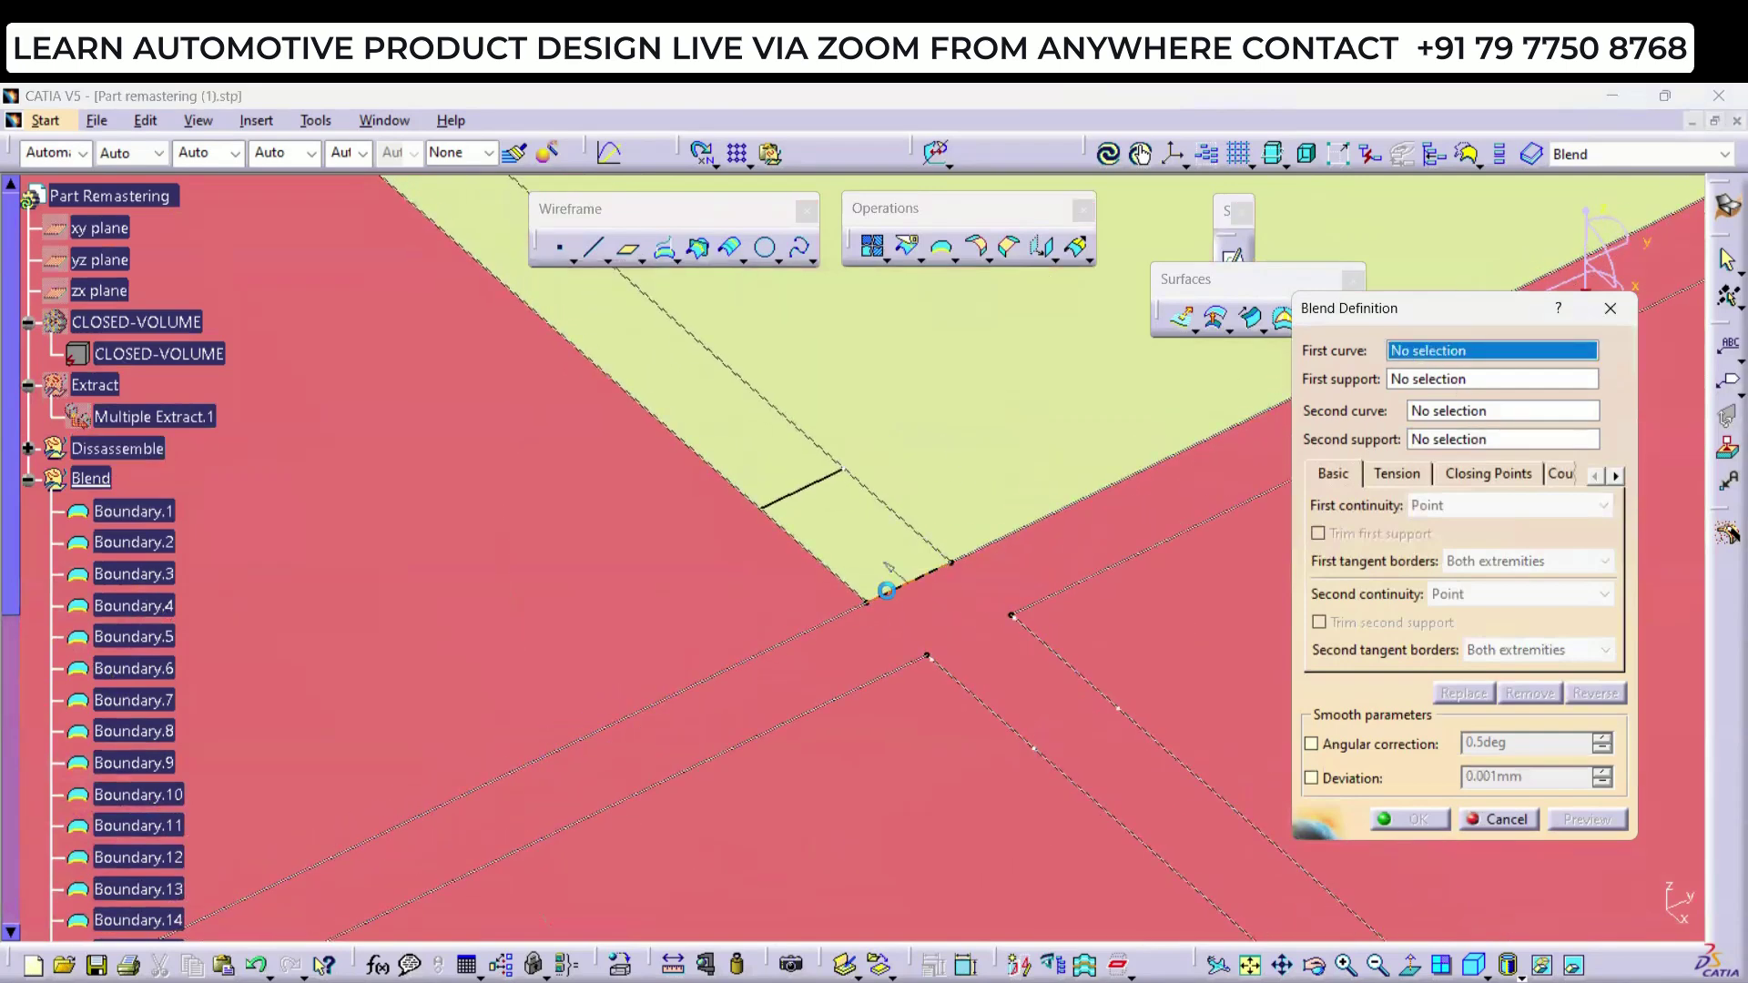
left_click(840, 618)
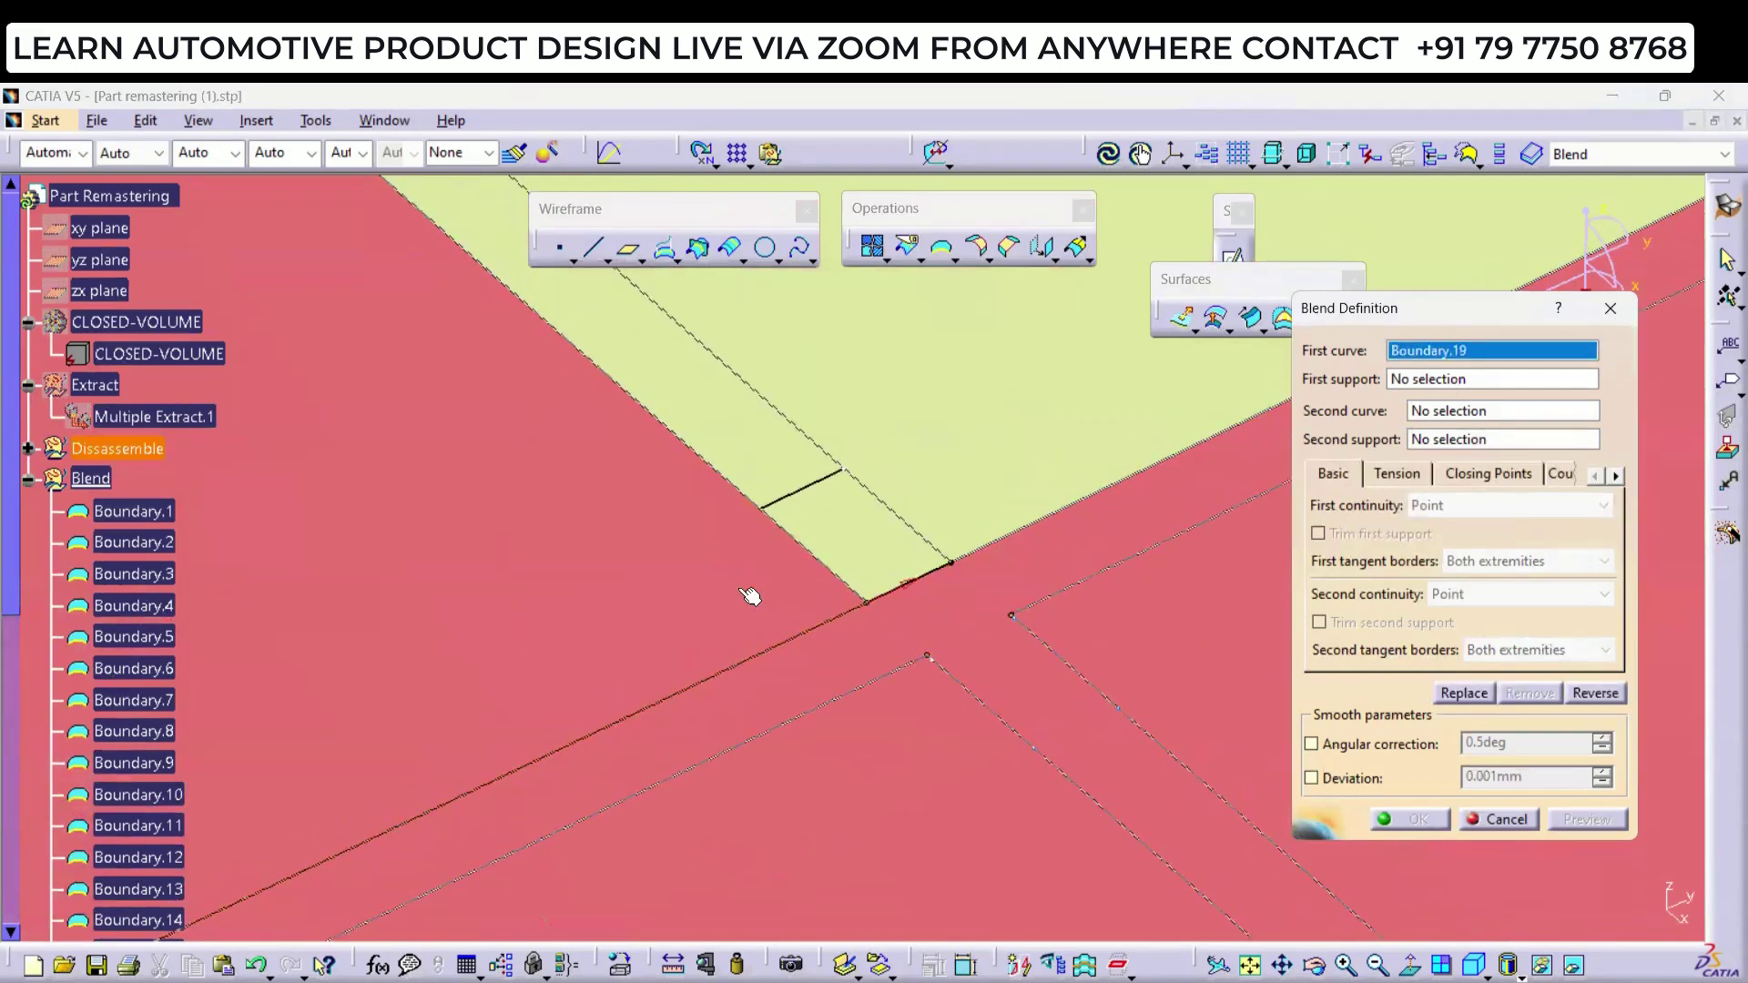
left_click(1447, 414)
left_click(896, 678)
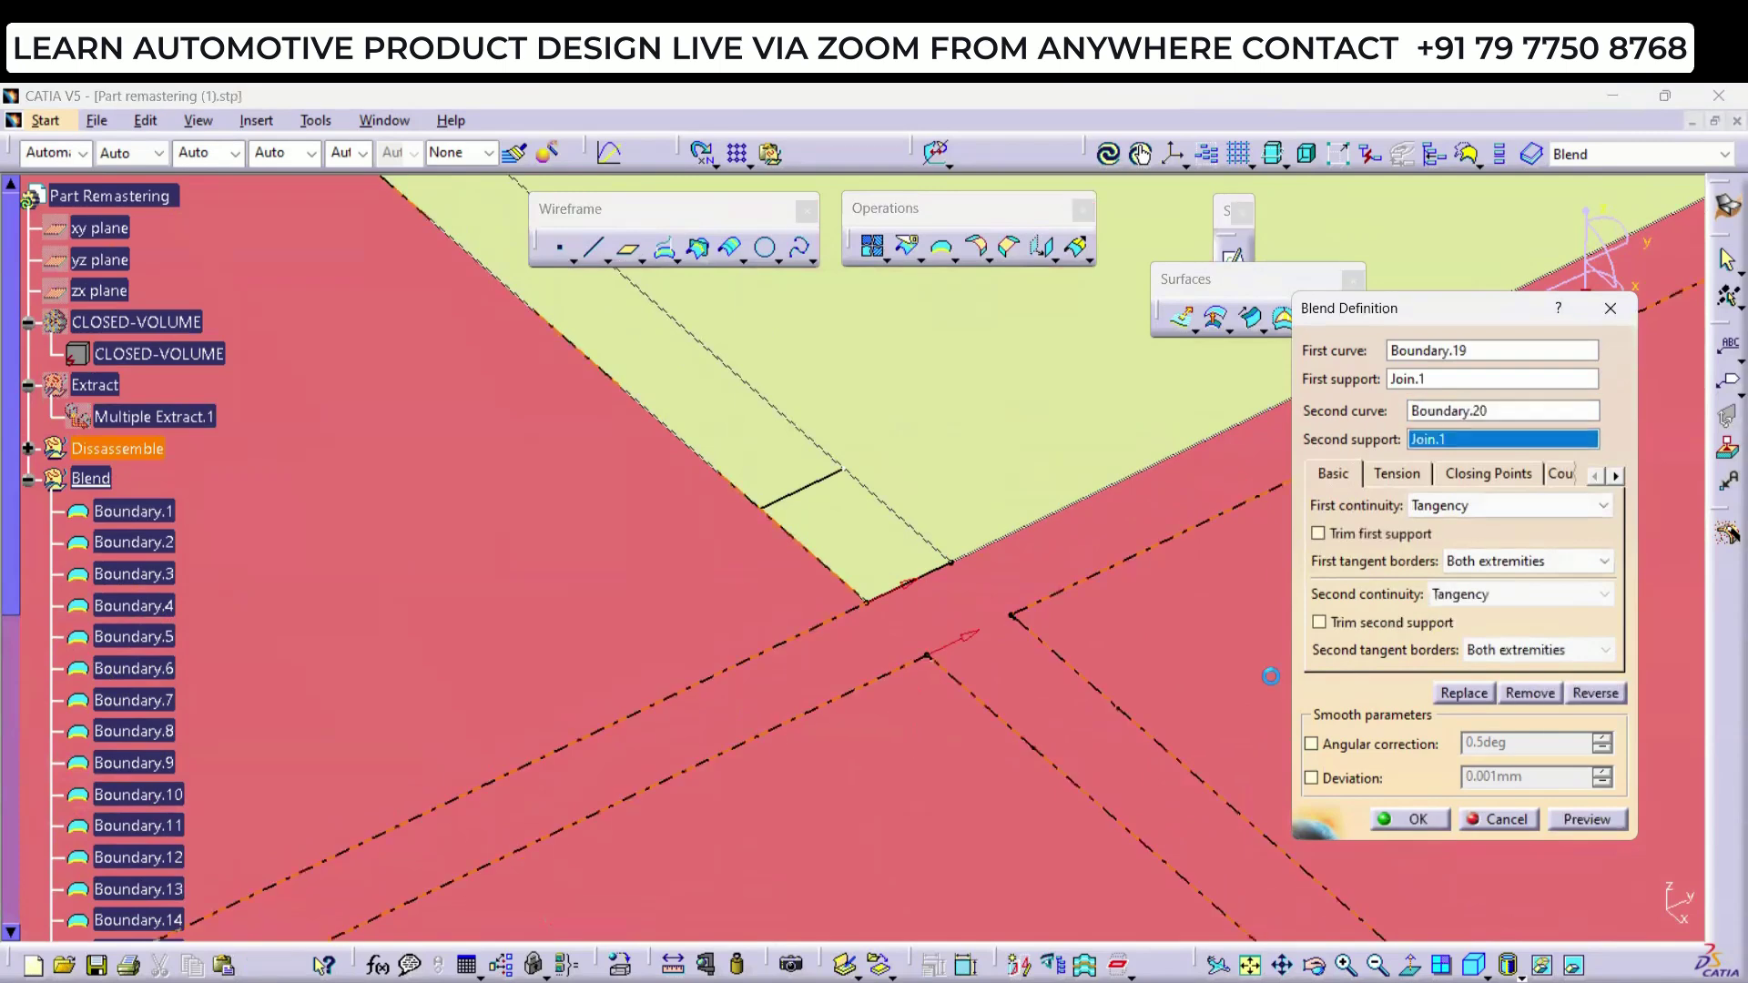
left_click(1453, 517)
left_click(1447, 540)
left_click(1446, 593)
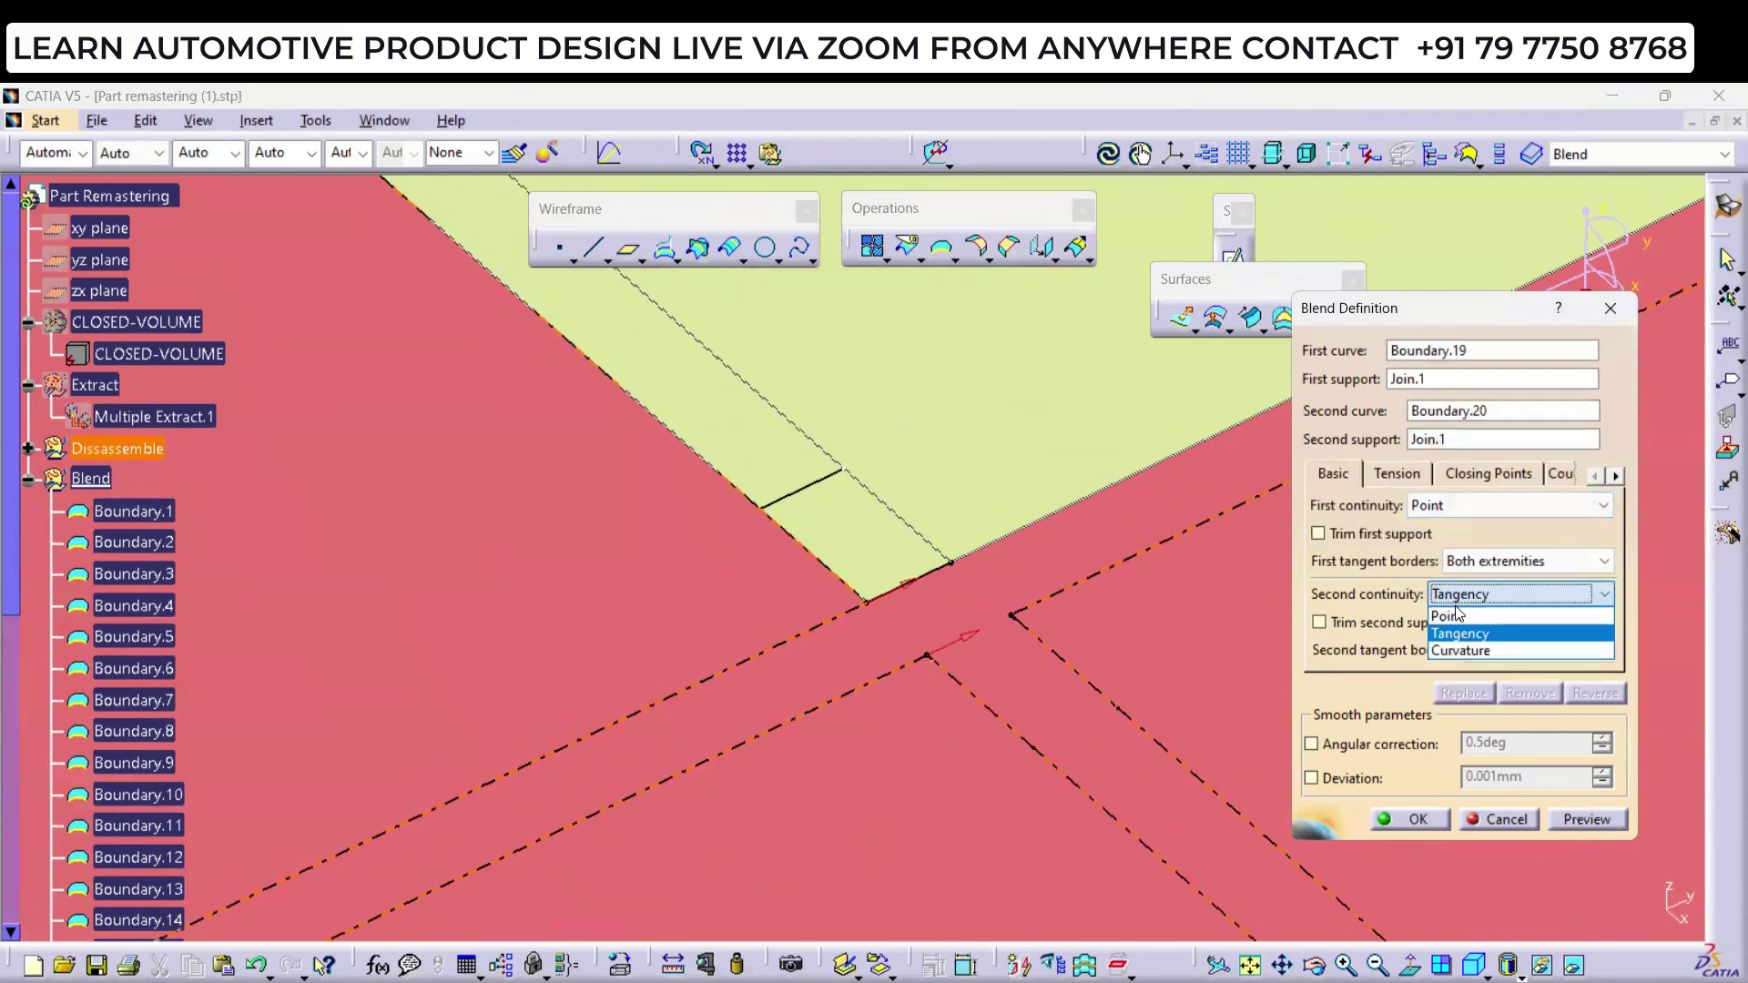
left_click(1448, 629)
left_click(1419, 819)
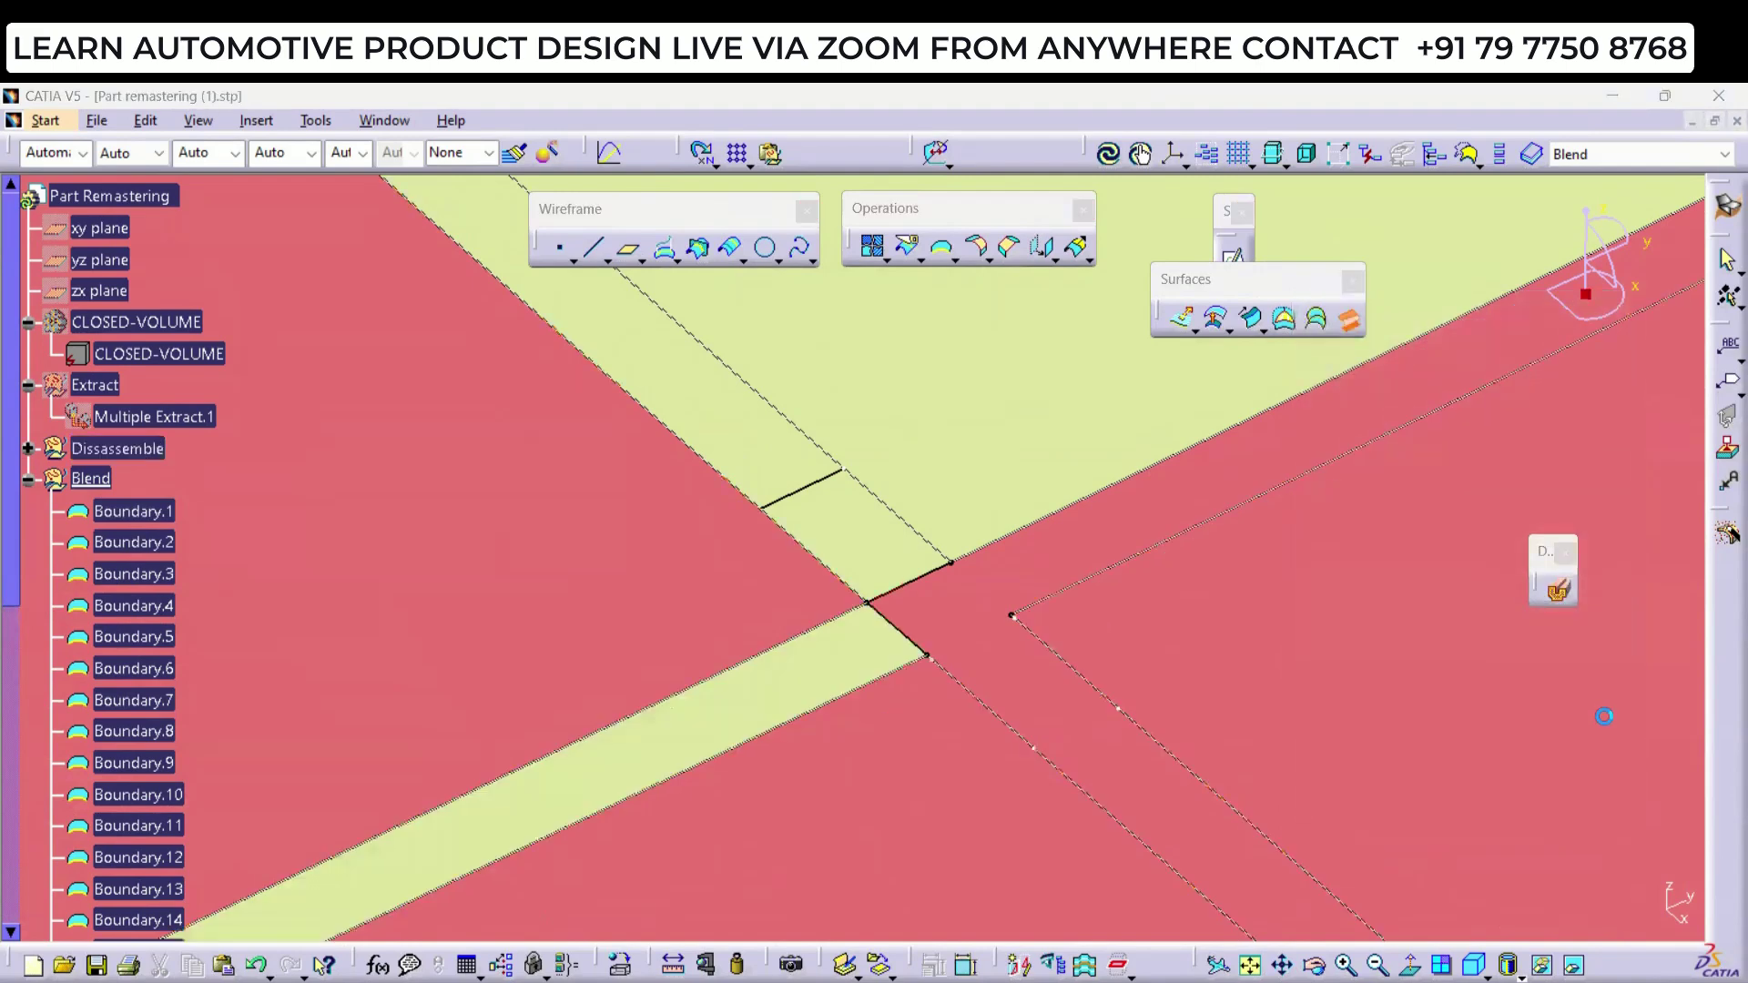
Step: Blend Boundary.17 and Boundary.18 across the third crossing's next rib gap, with Join.1 supporting both curves and Point continuity on each
middle_click_drag(1016, 668, 856, 634)
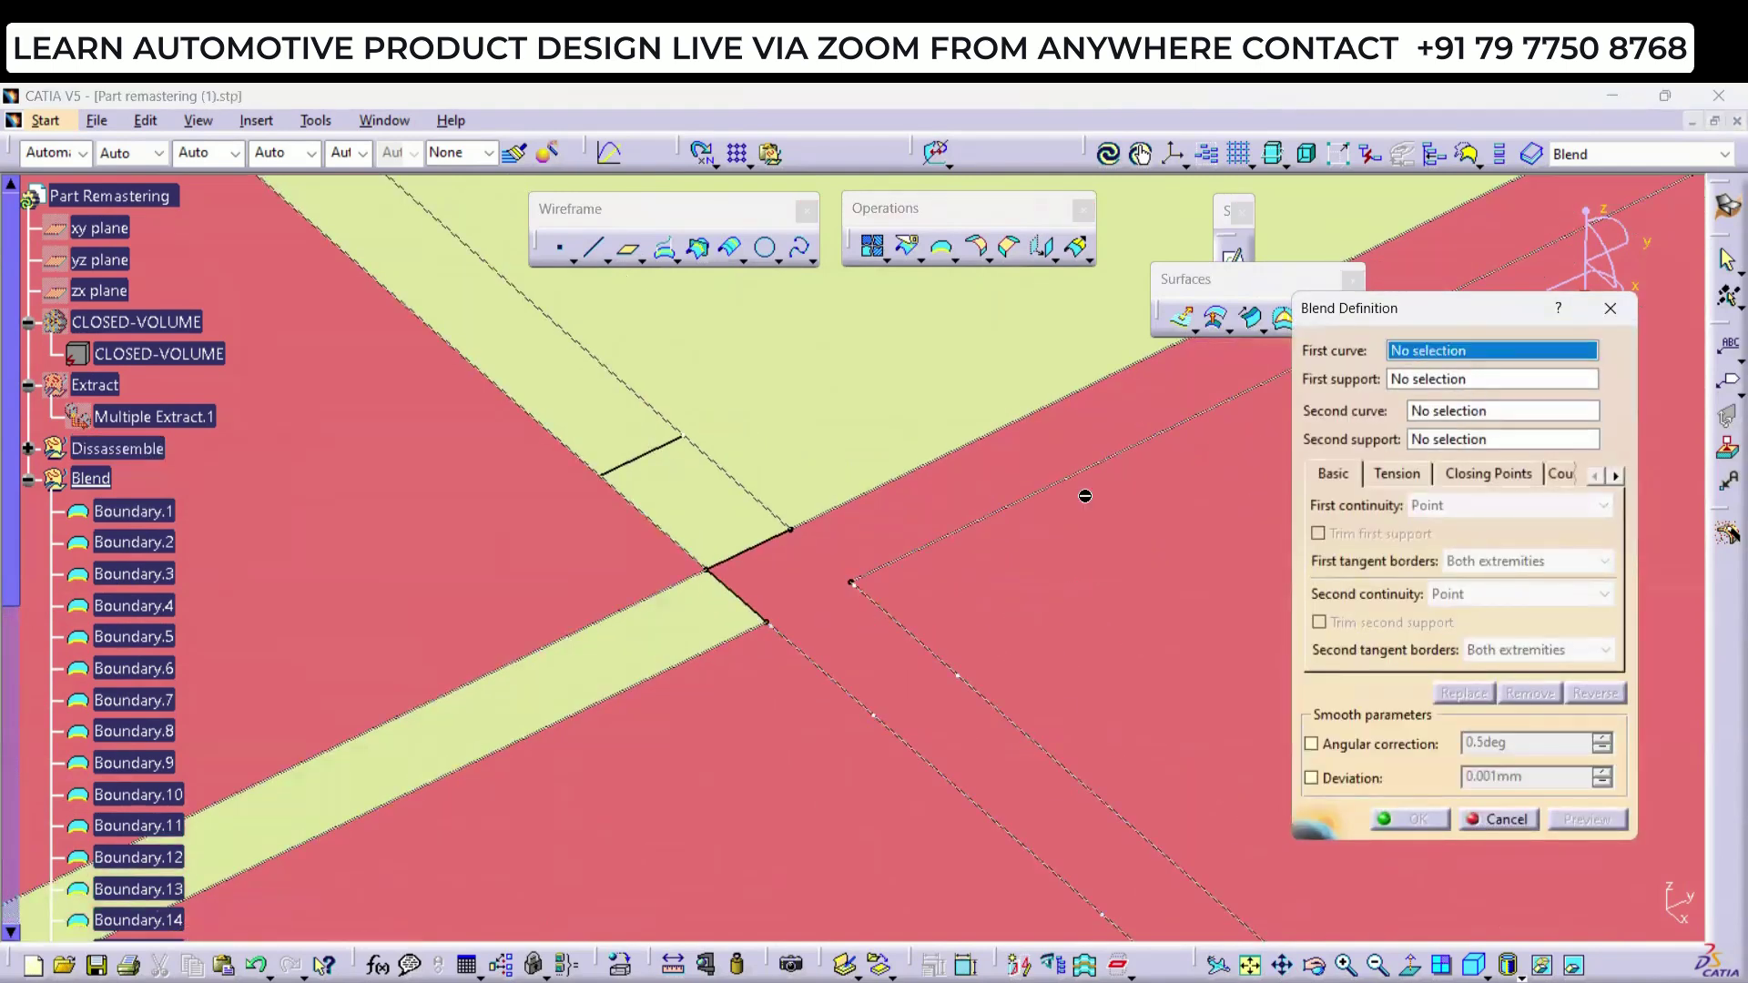
left_click(929, 640)
left_click(960, 587)
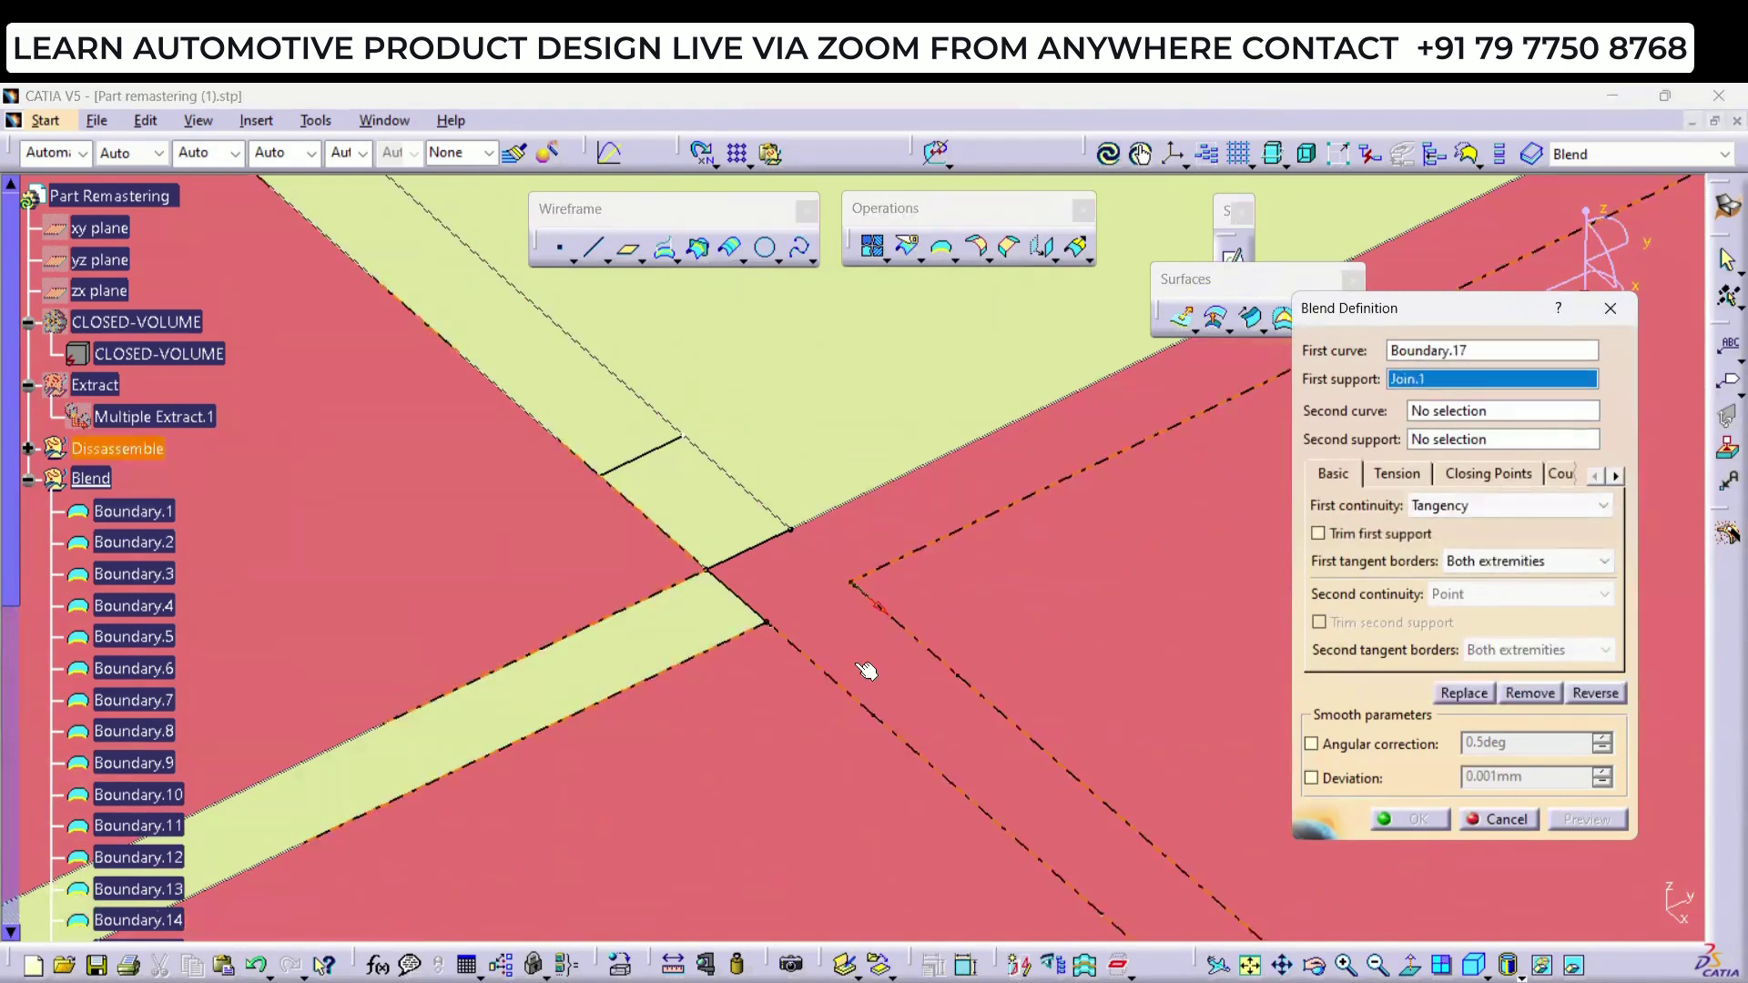
left_click(1414, 409)
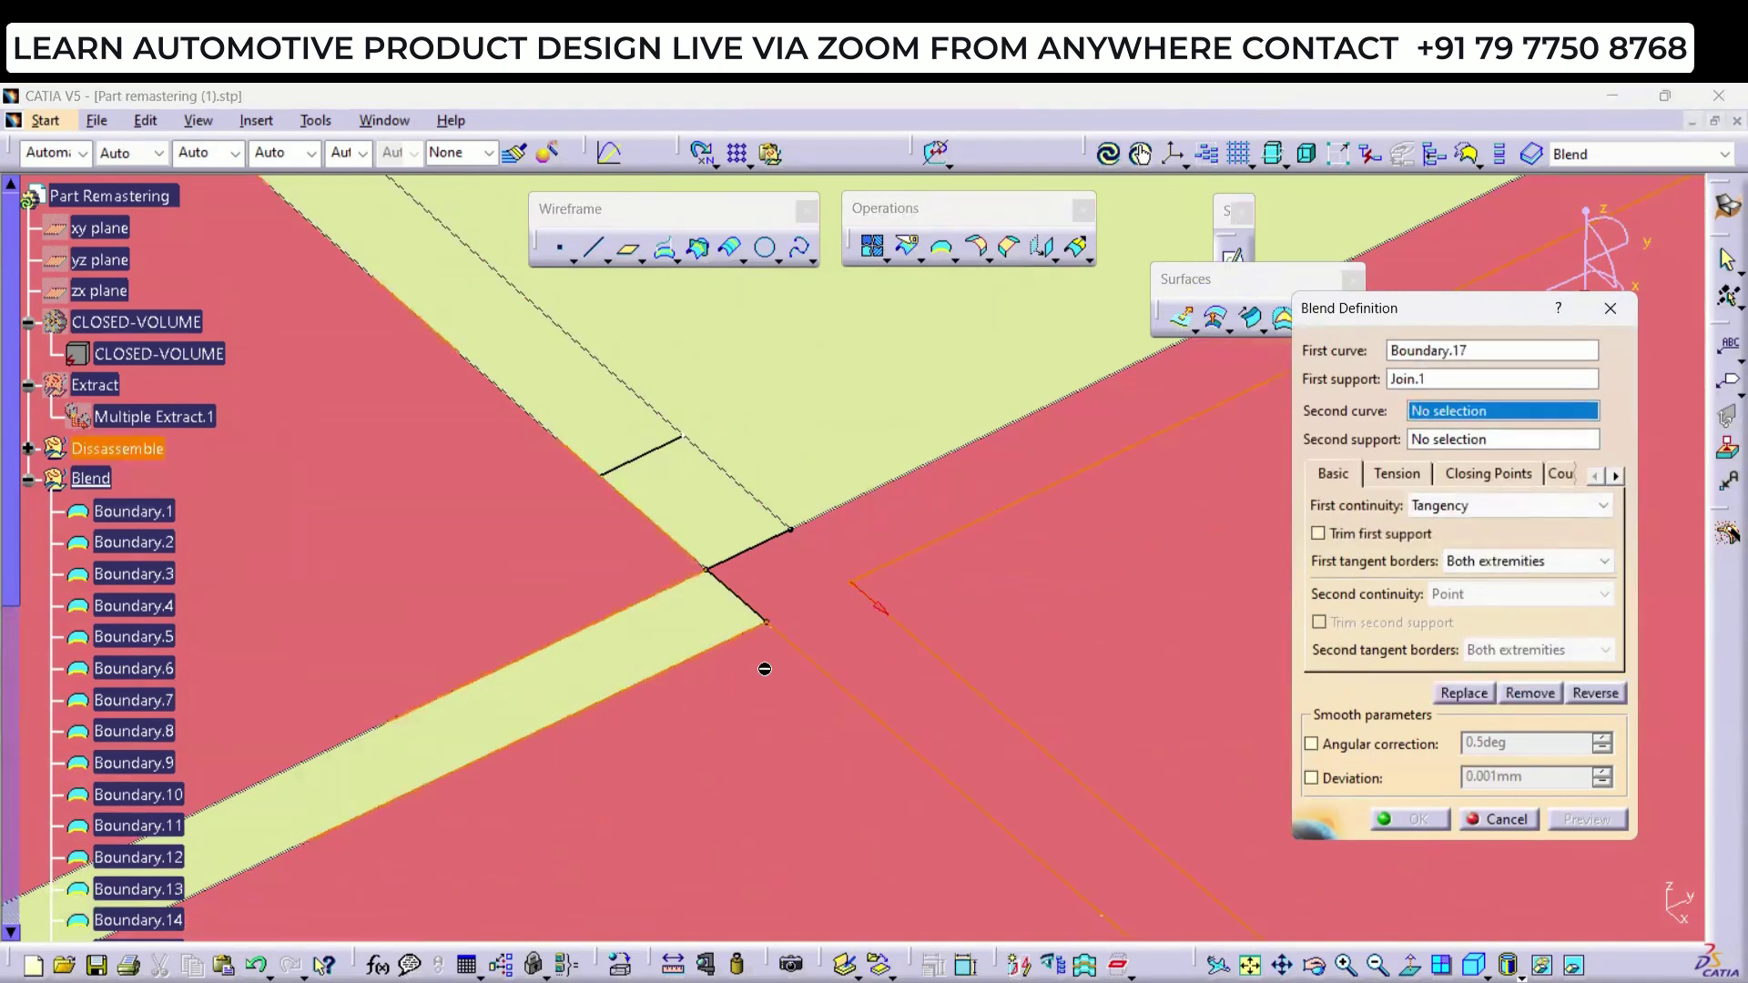
left_click(829, 673)
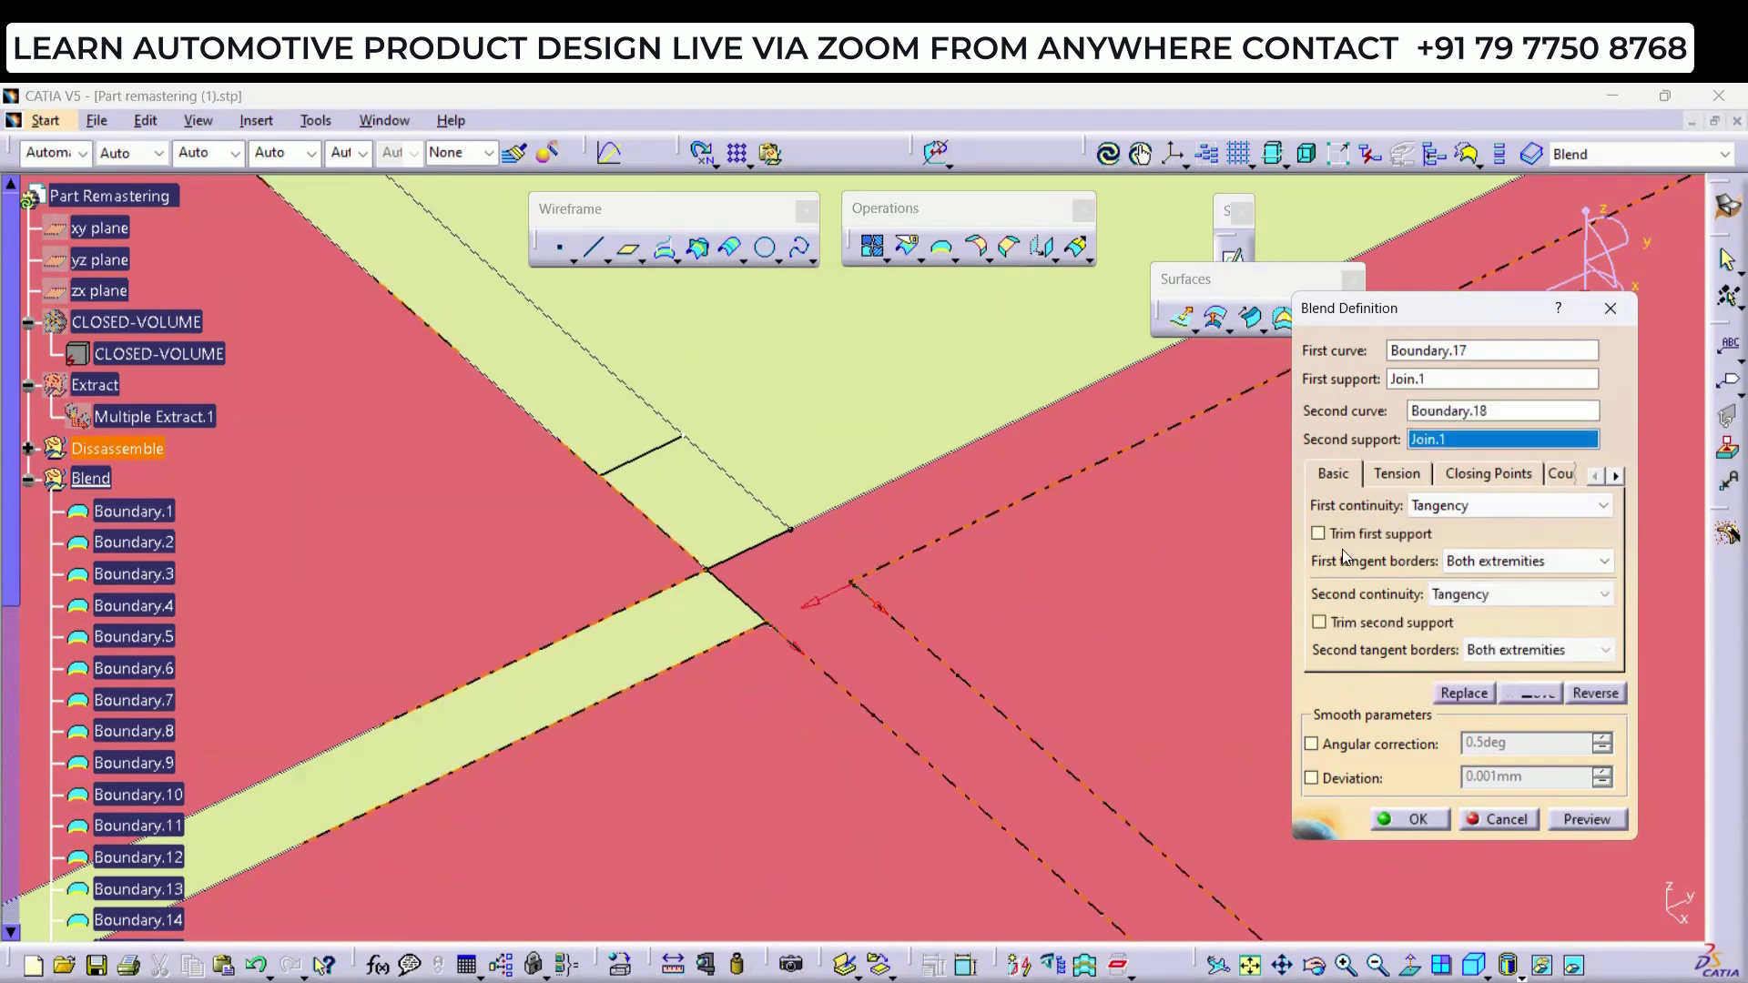
left_click(1434, 510)
left_click(1443, 533)
left_click(1451, 593)
left_click(1447, 614)
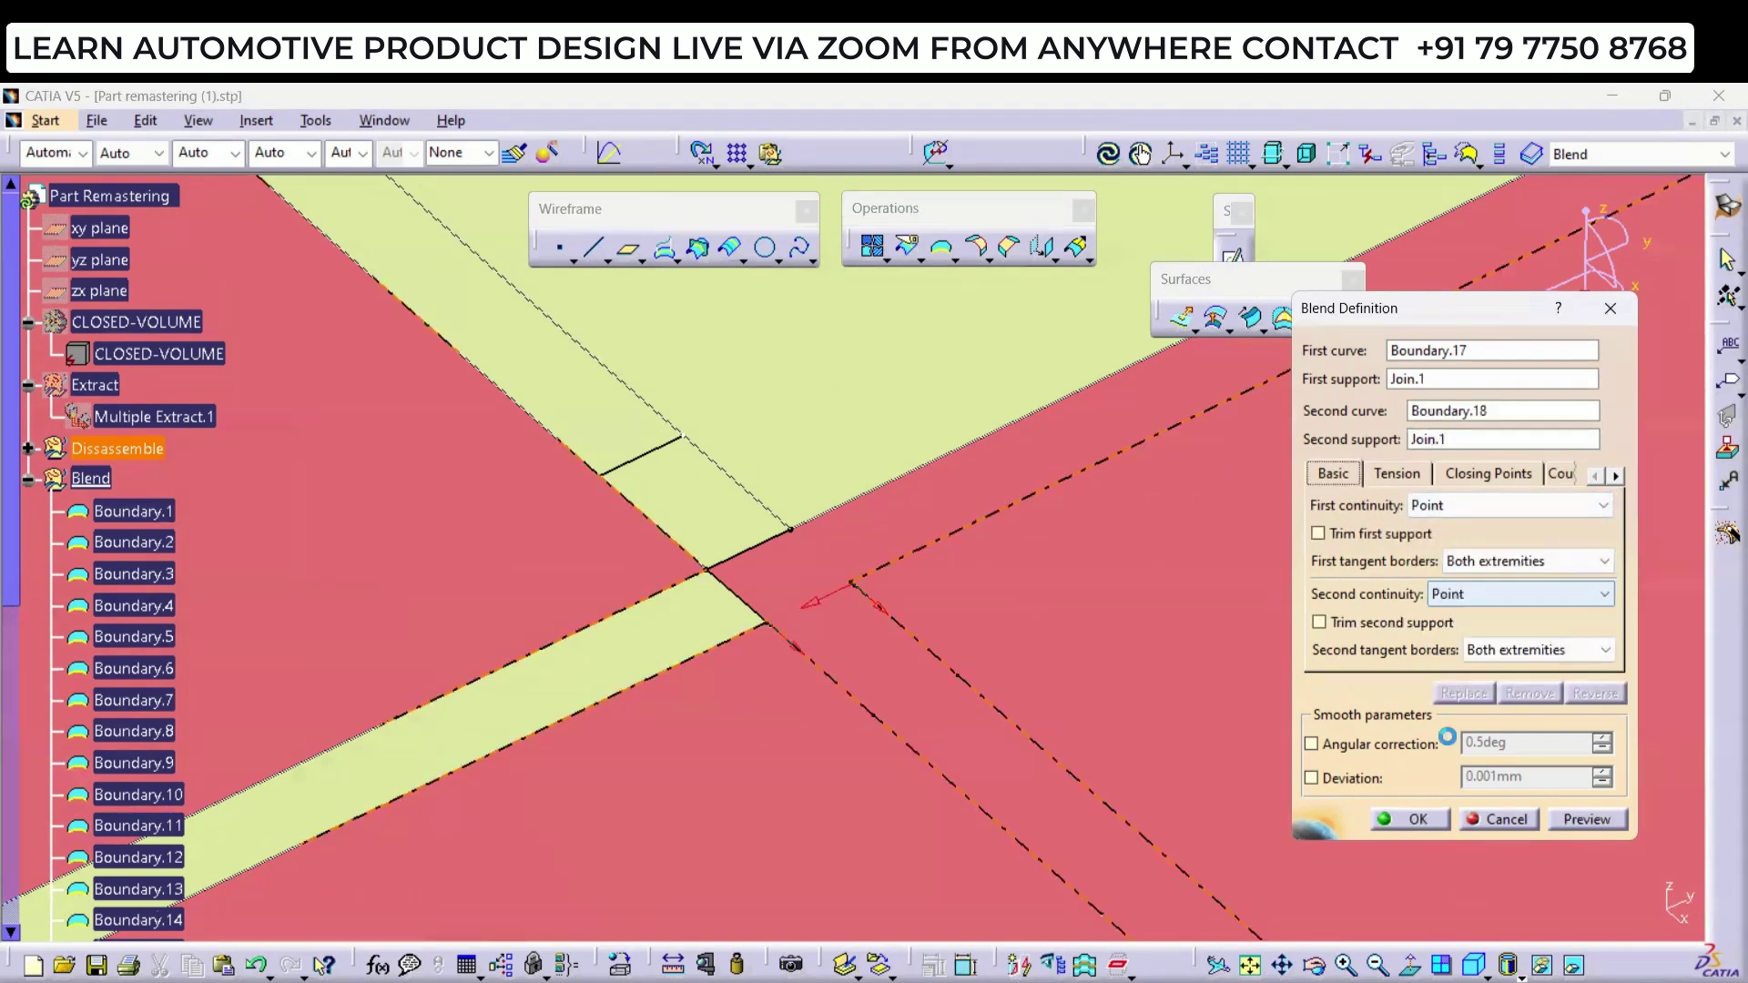
left_click(1438, 819)
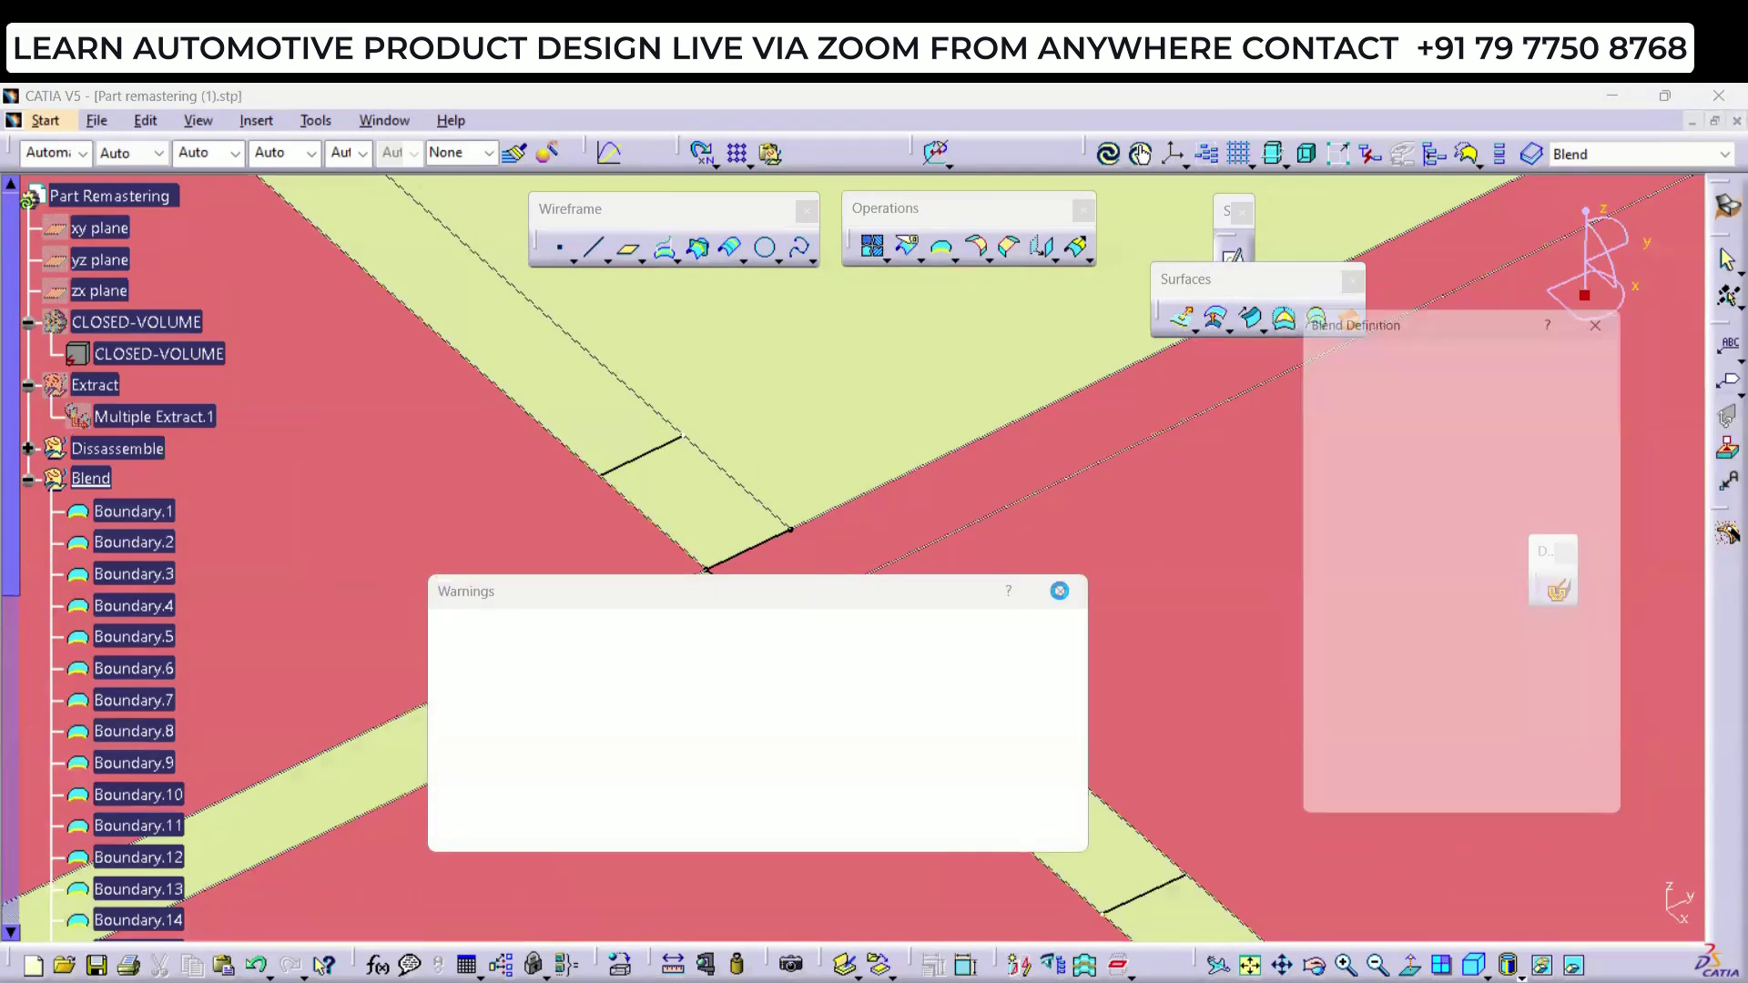
left_click(1059, 591)
Step: Blend Boundary.14 on Surface.89 to Boundary.15 on Join.1 across the third crossing's remaining gap, setting both continuities to Point
mouse_move(923, 626)
middle_mouse_down("ctrl")
mouse_move(948, 541)
mouse_move(909, 651)
middle_mouse_up("ctrl")
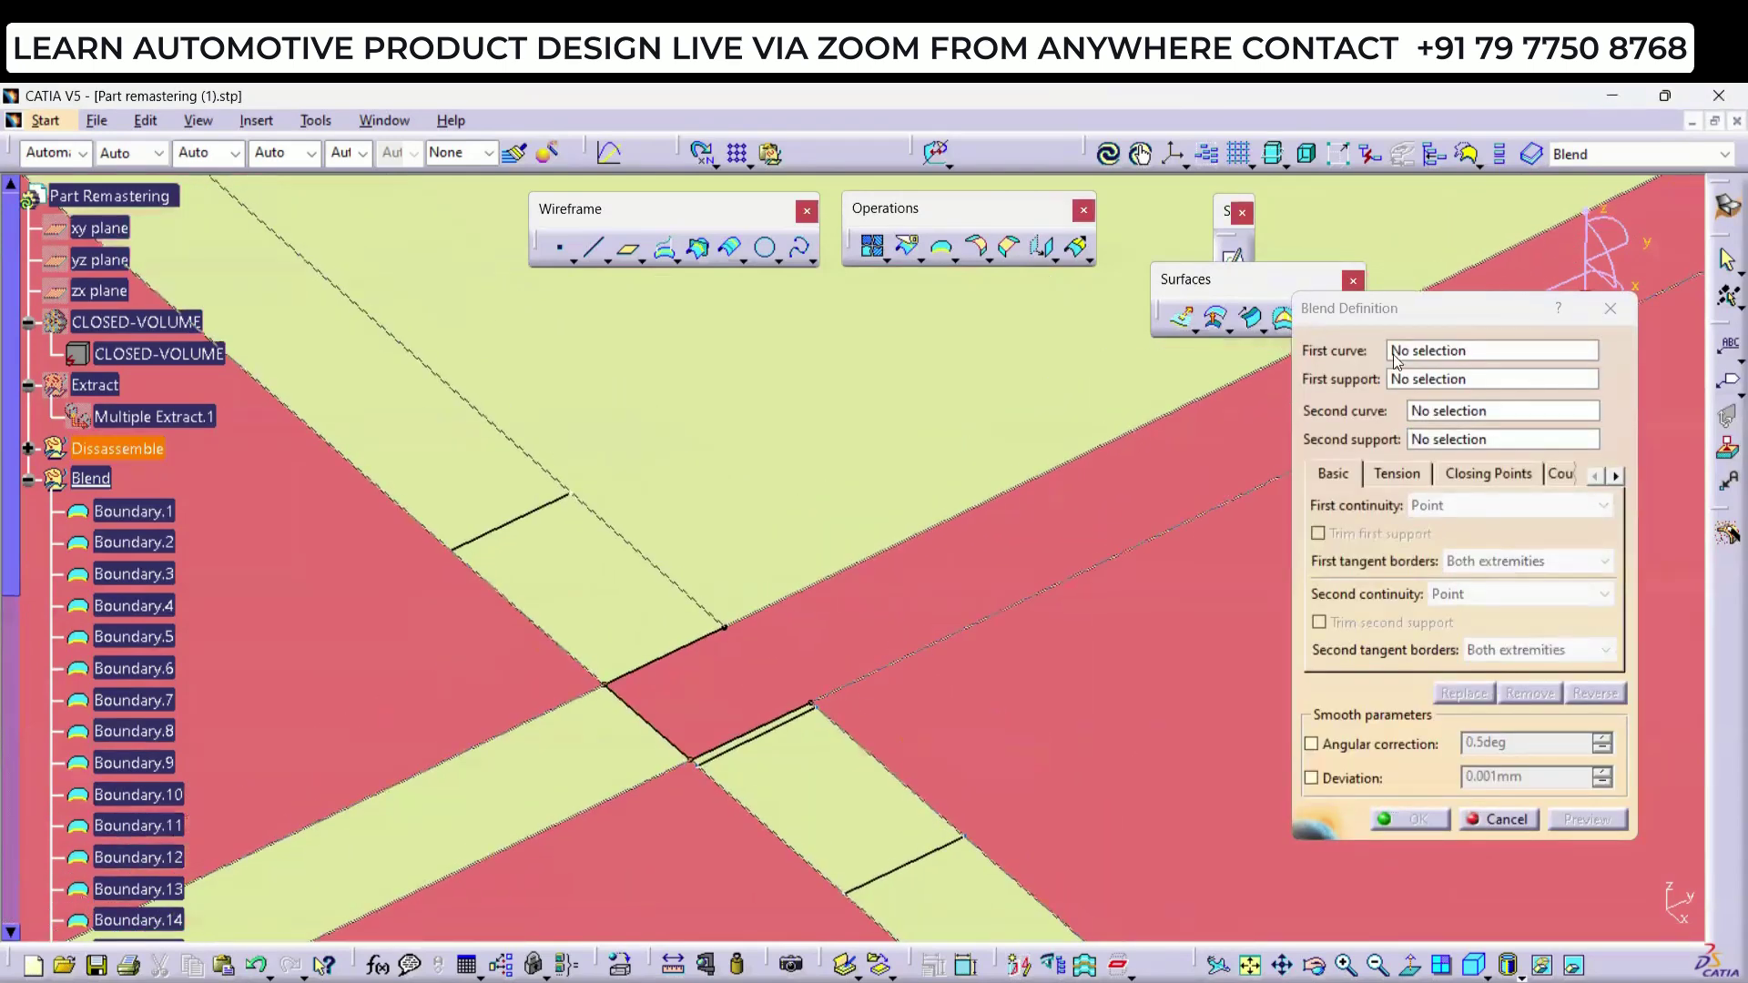
left_click(1402, 355)
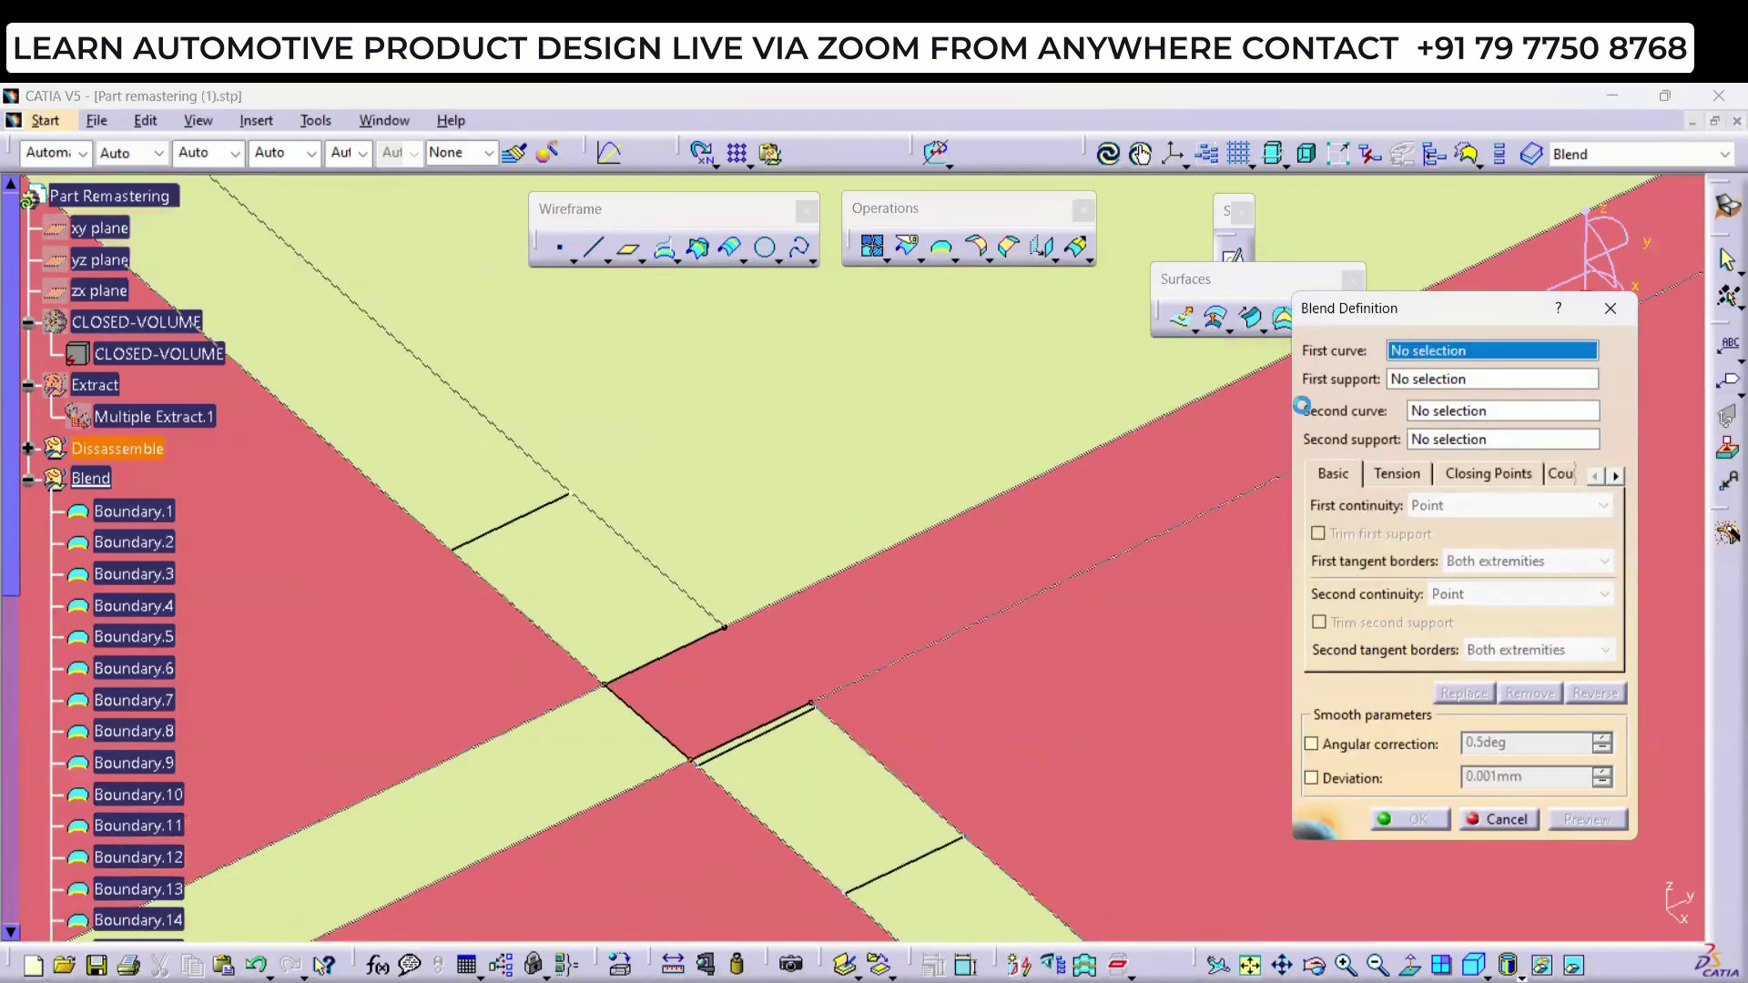
left_click(947, 545)
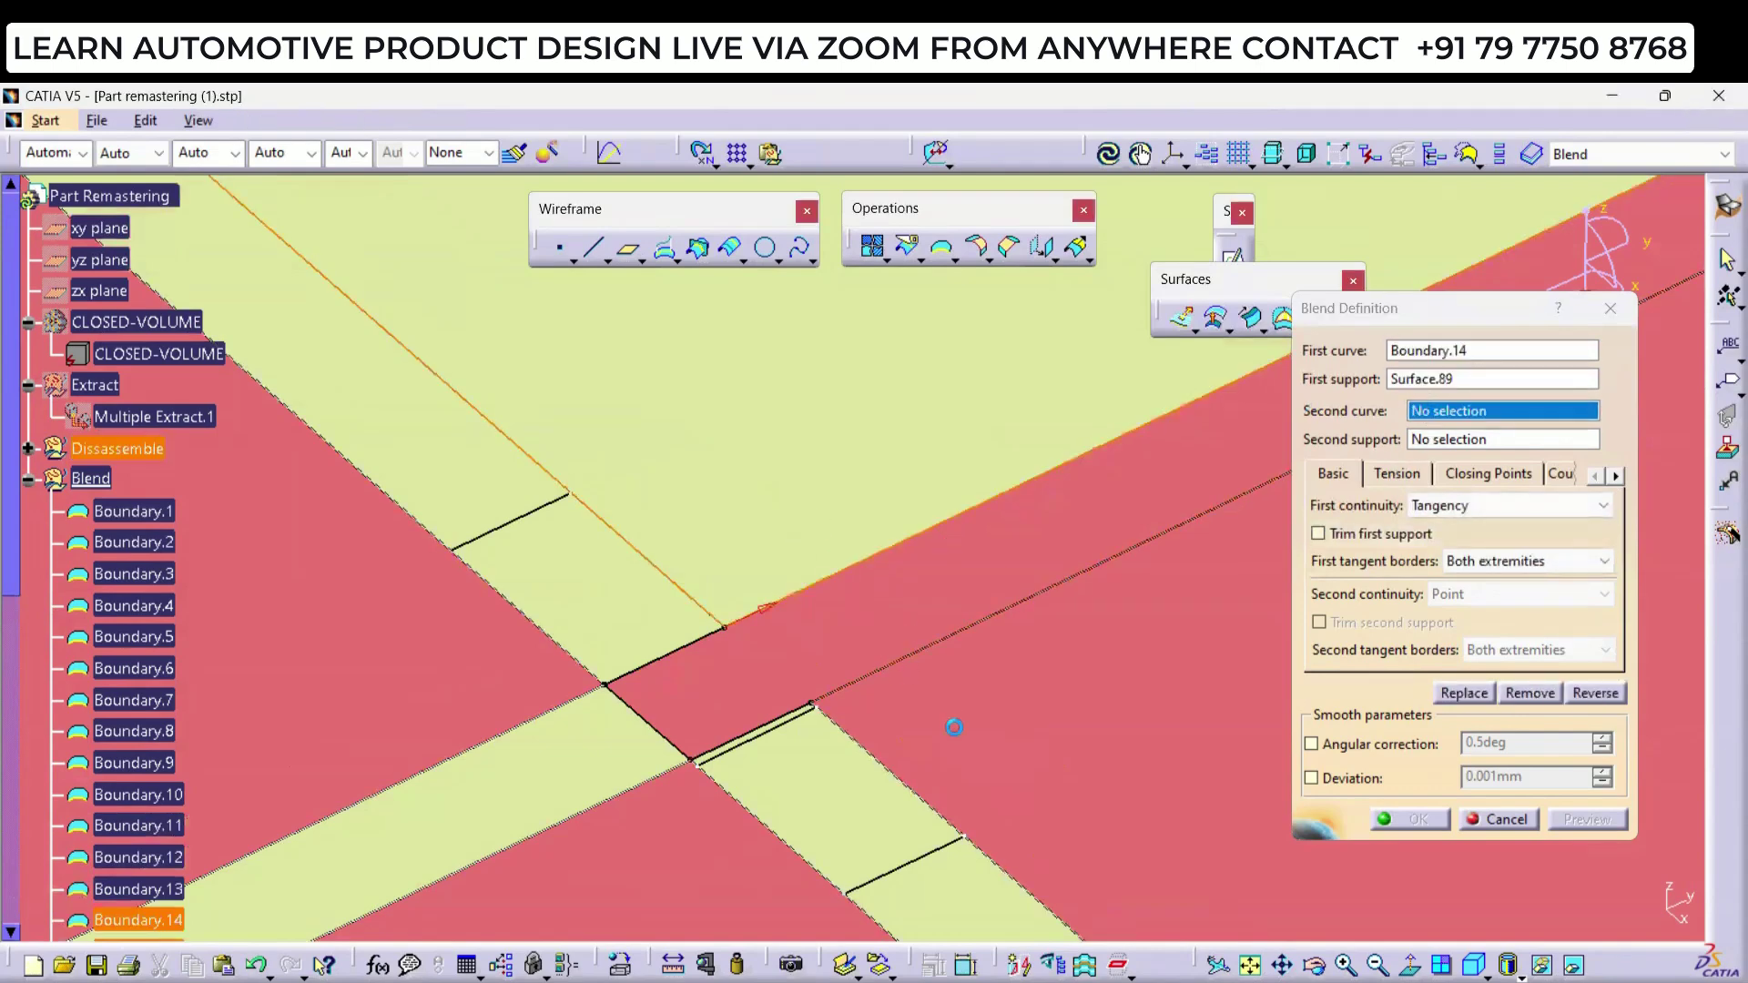
left_click(905, 667)
left_click(1493, 505)
left_click(1457, 518)
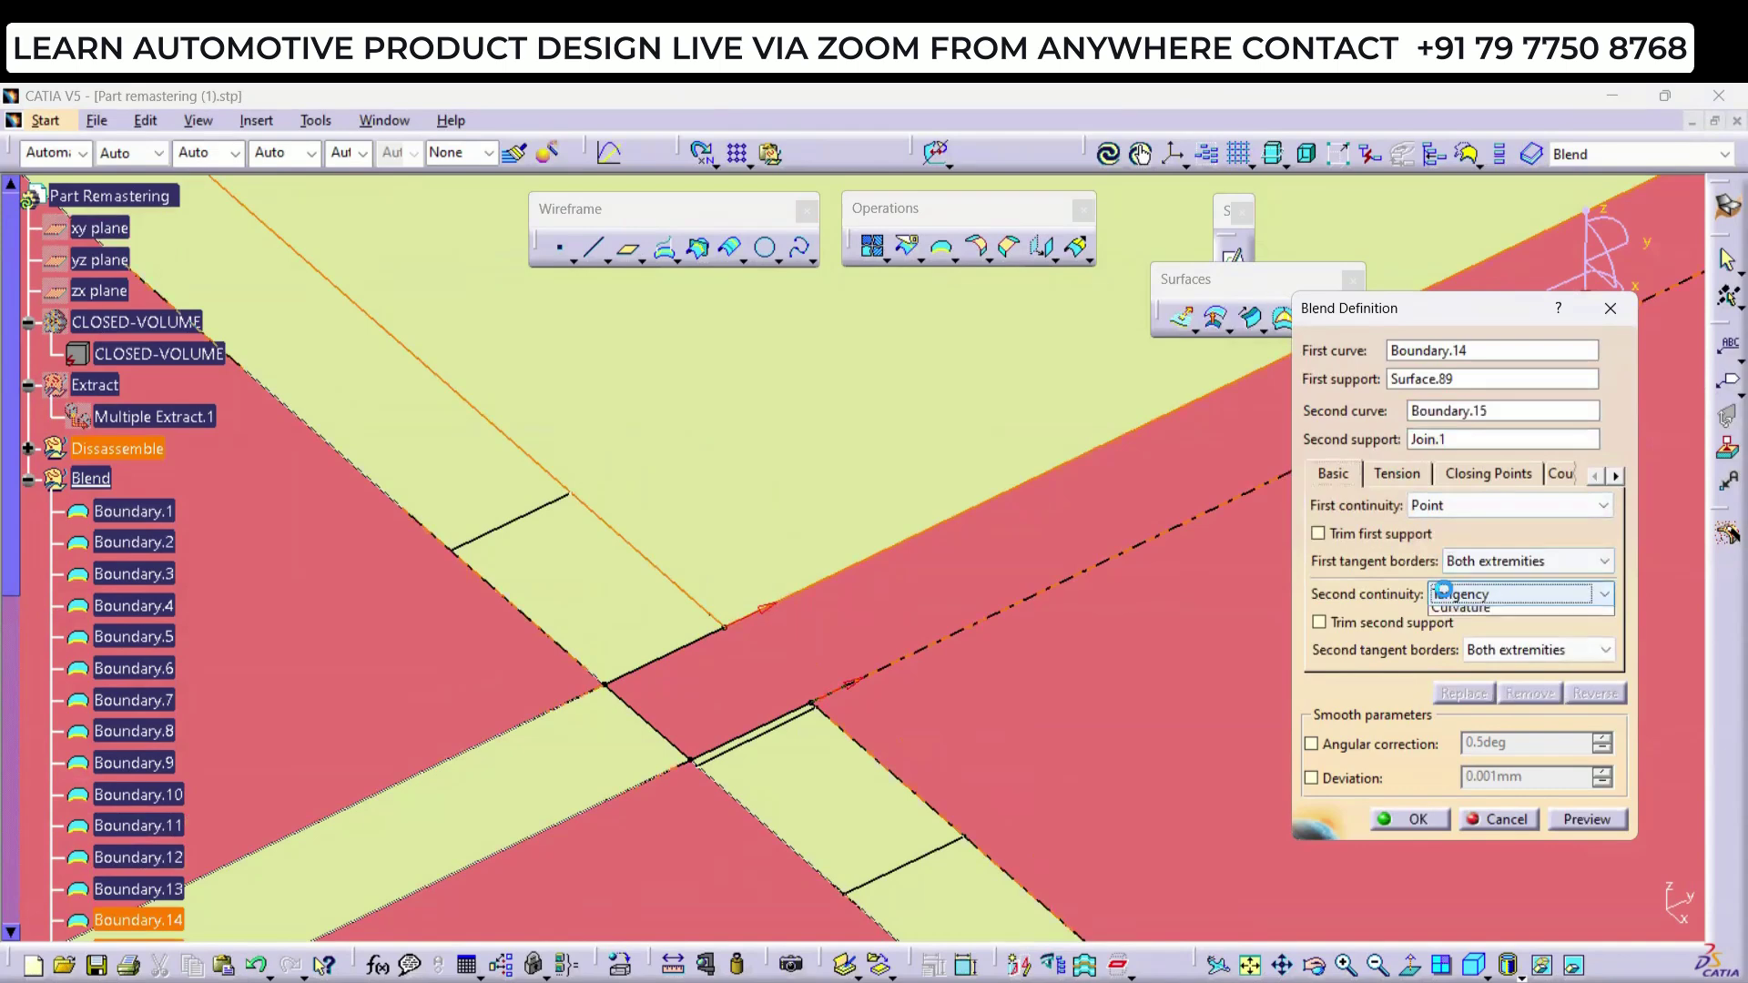
left_click(1511, 593)
left_click(1466, 608)
left_click(1415, 817)
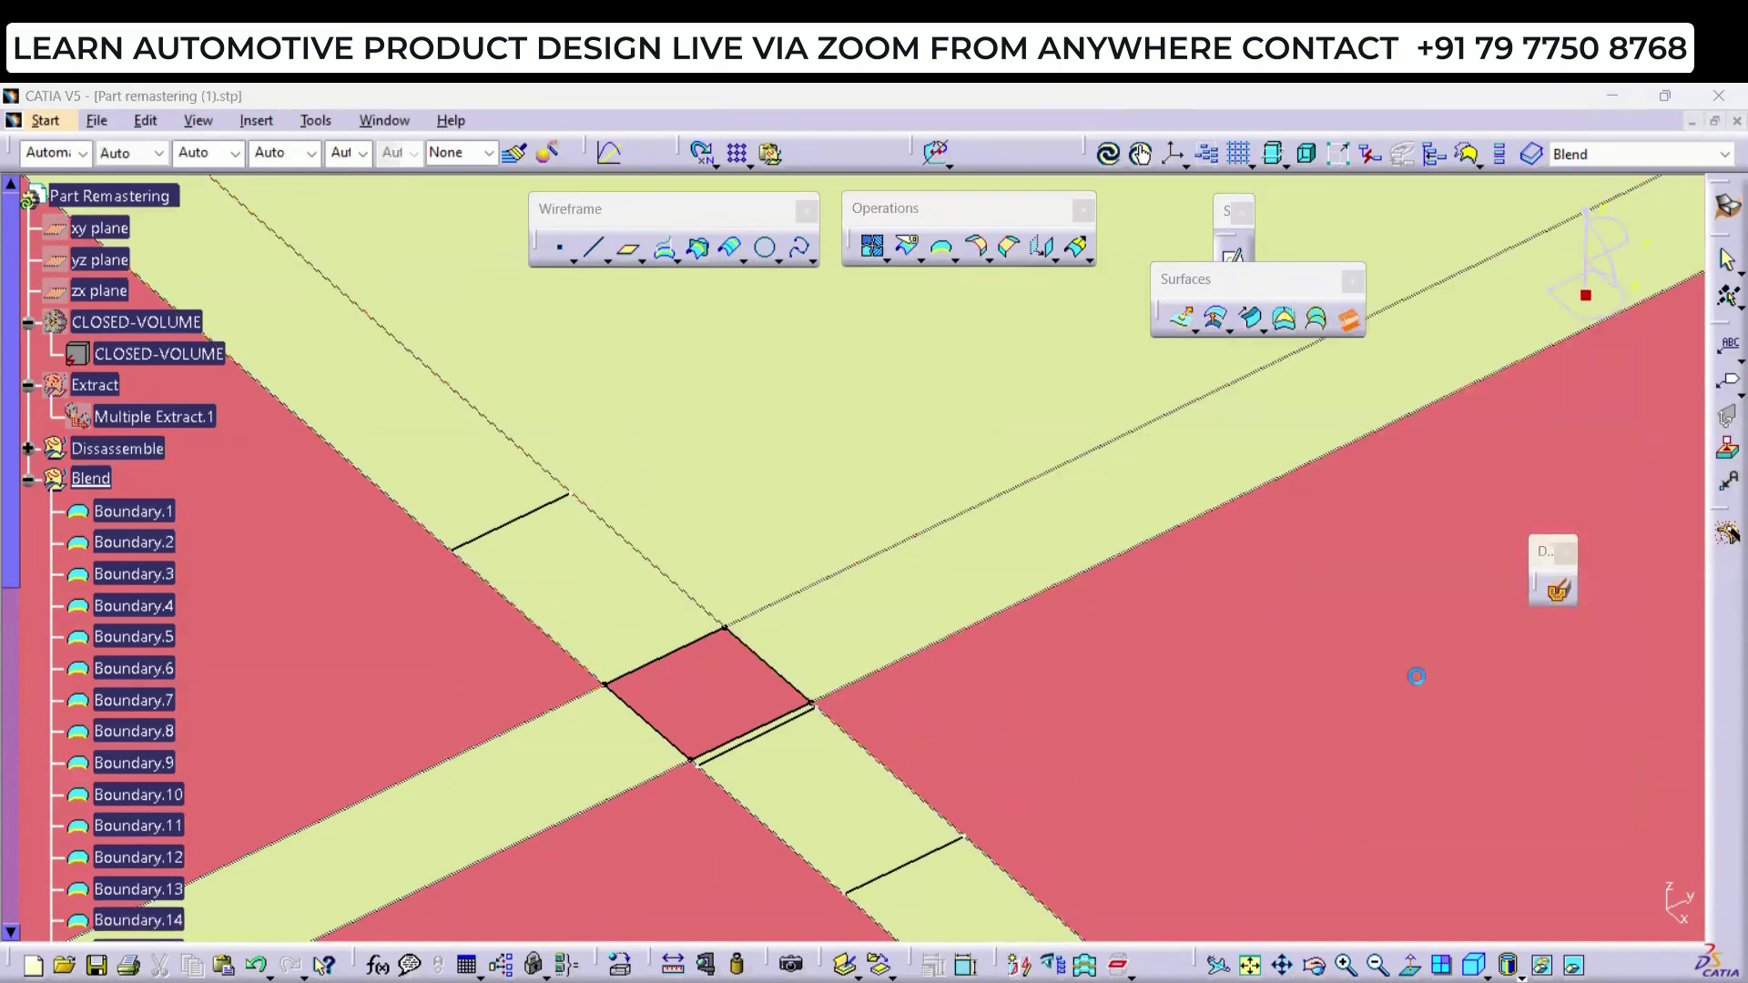
Step: At the fourth crossing, blend Boundary.21 and Boundary.22 across the rib gap, with Join.1 as both supports and Point continuity on each
middle_click_drag(885, 496, 847, 583, "ctrl")
middle_click_drag(1272, 527, 1042, 664)
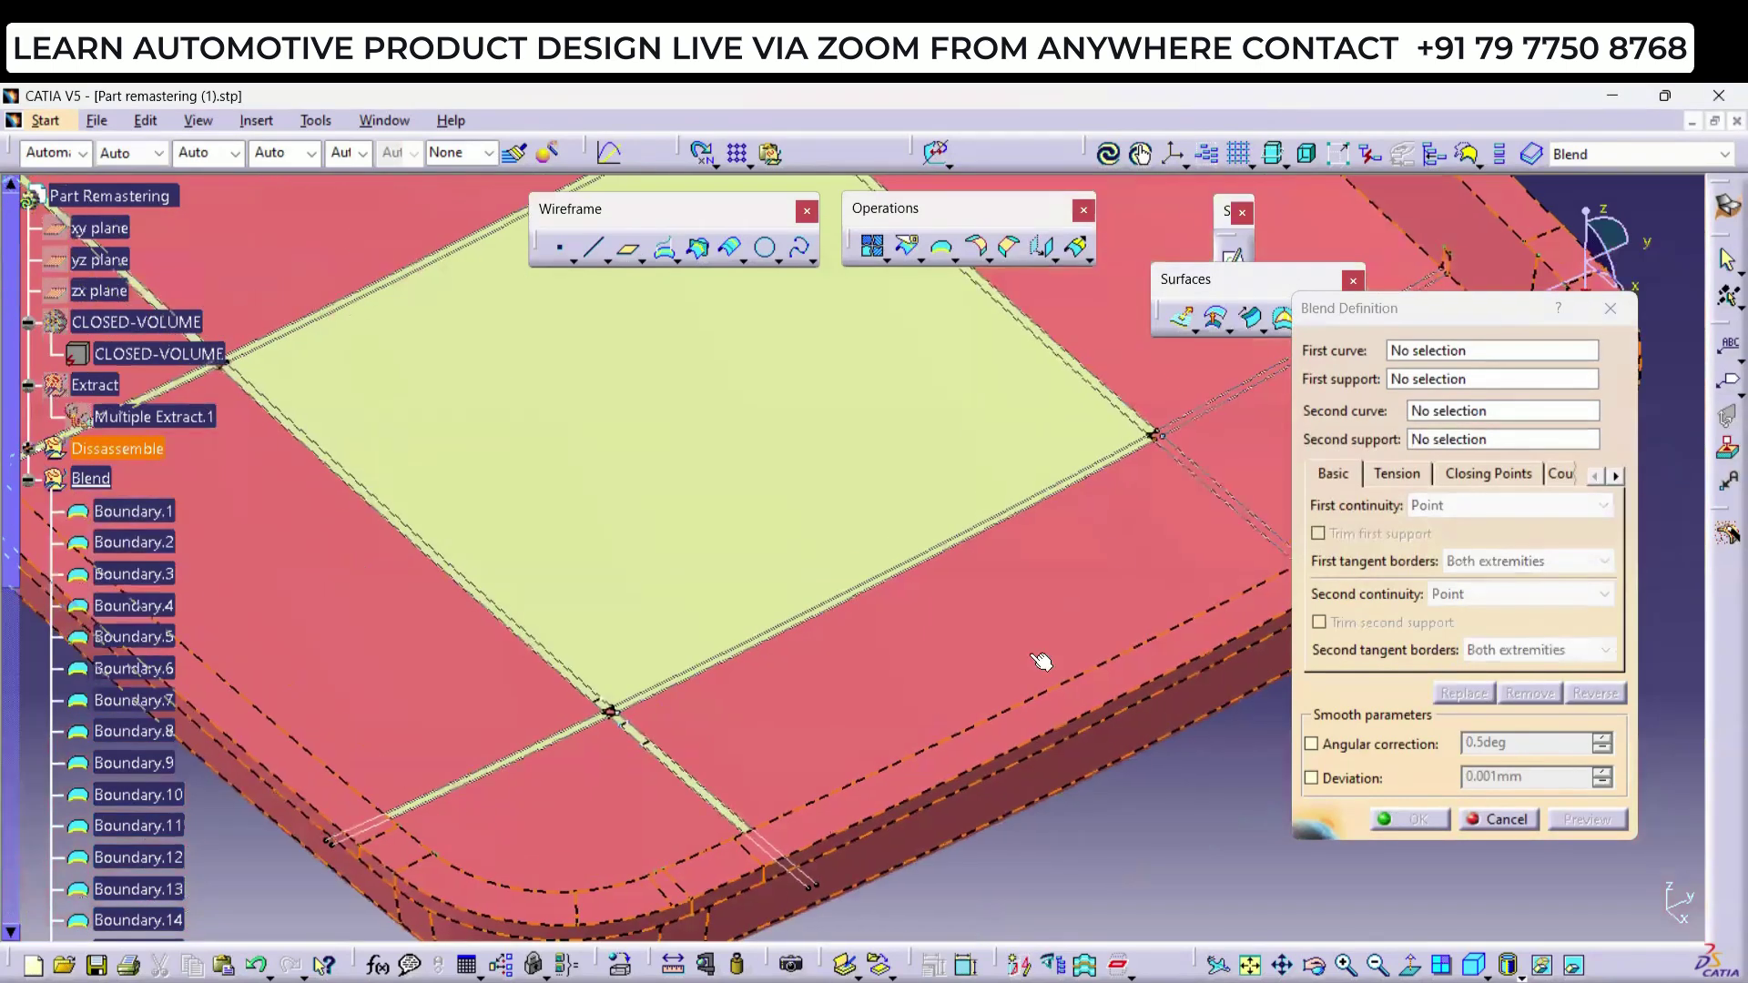
middle_click_drag(1107, 544, 989, 557)
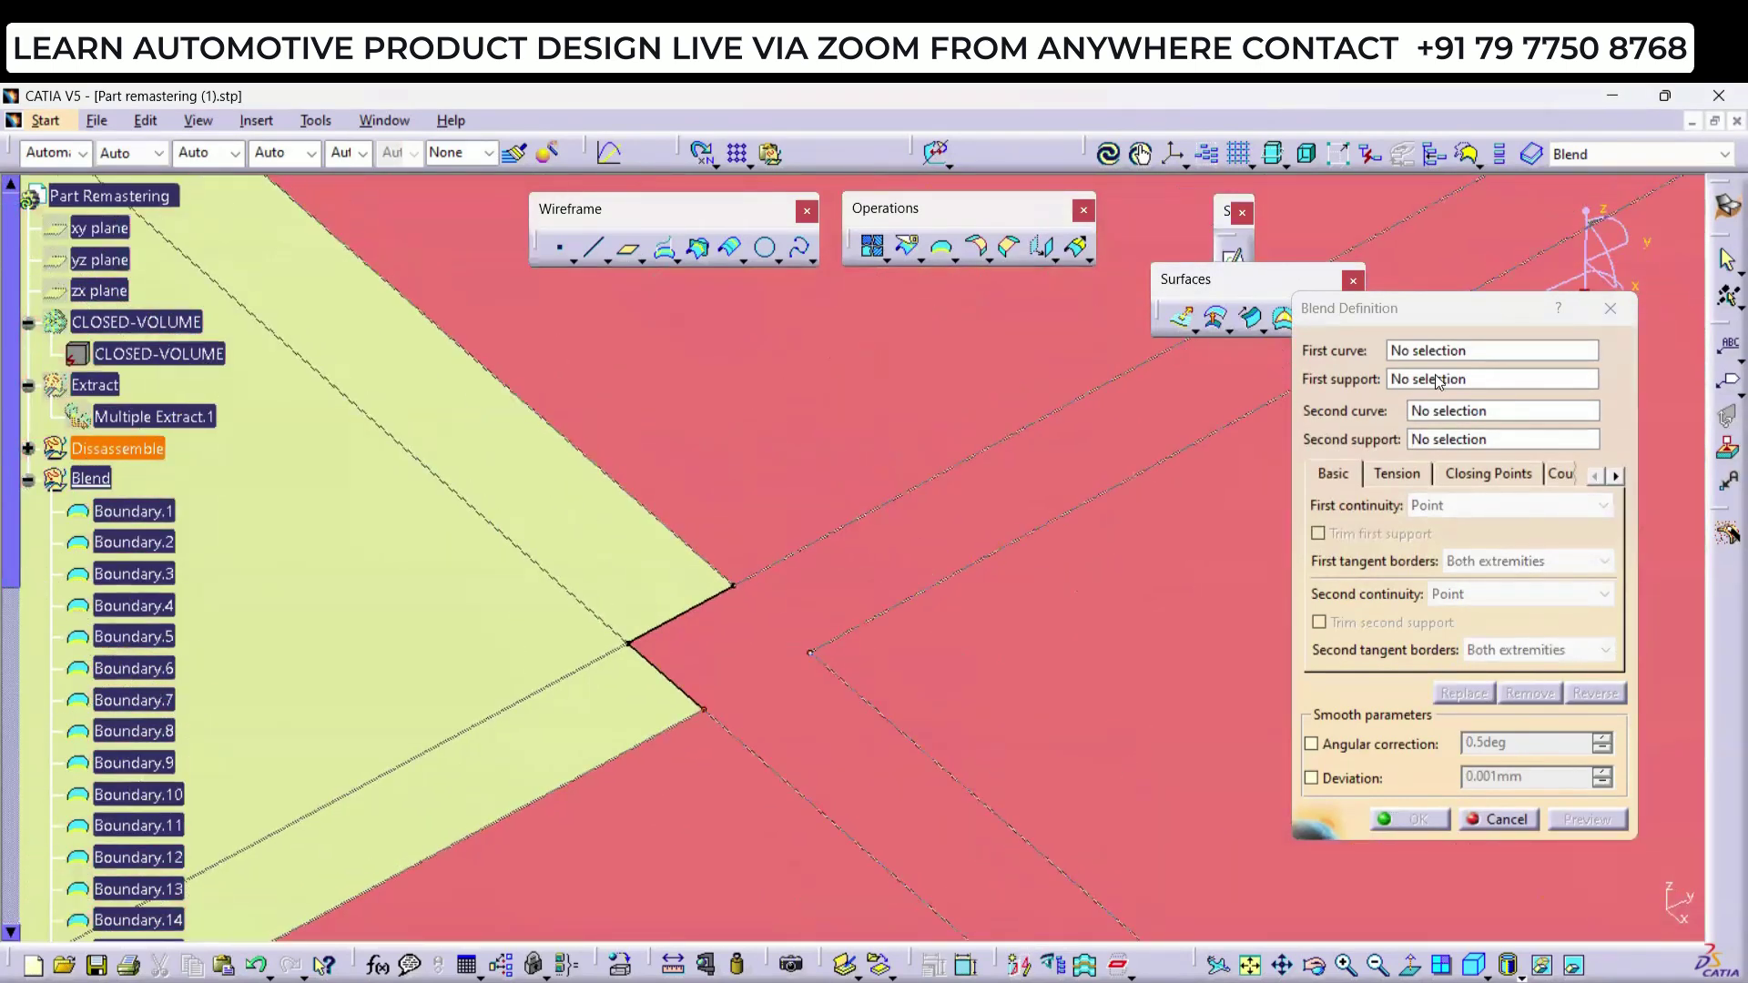
left_click(788, 570)
left_click(752, 488)
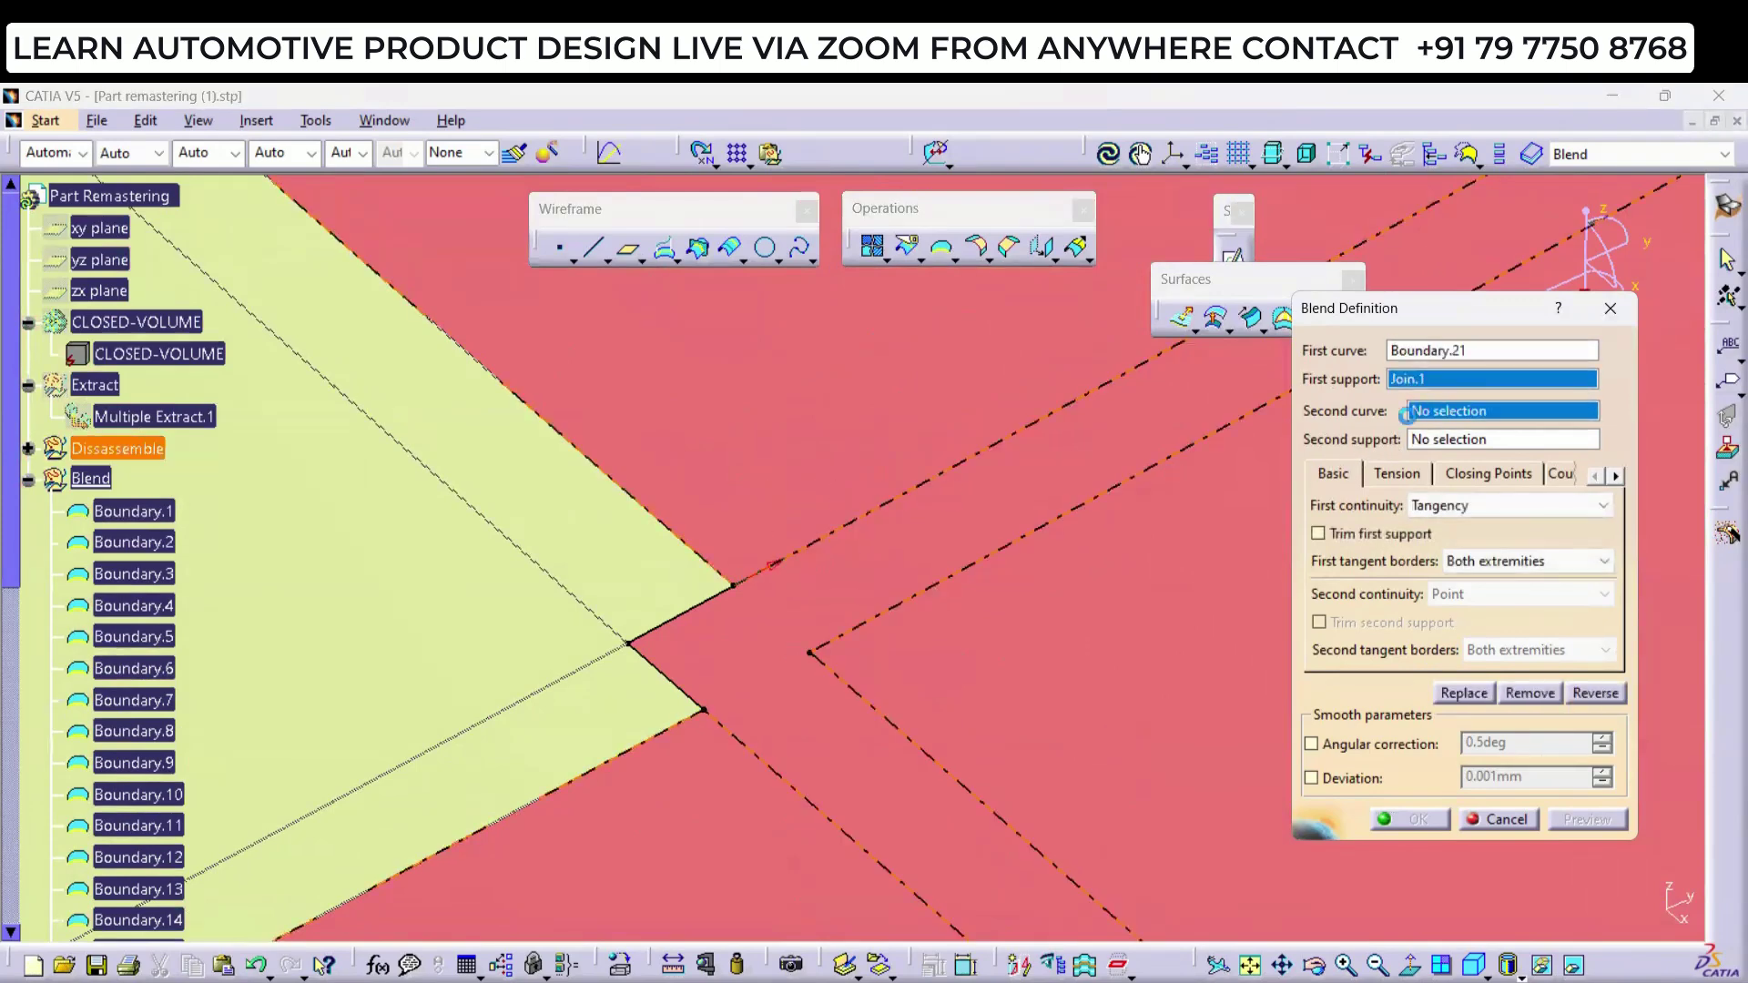
left_click(1410, 412)
left_click(857, 635)
left_click(983, 671)
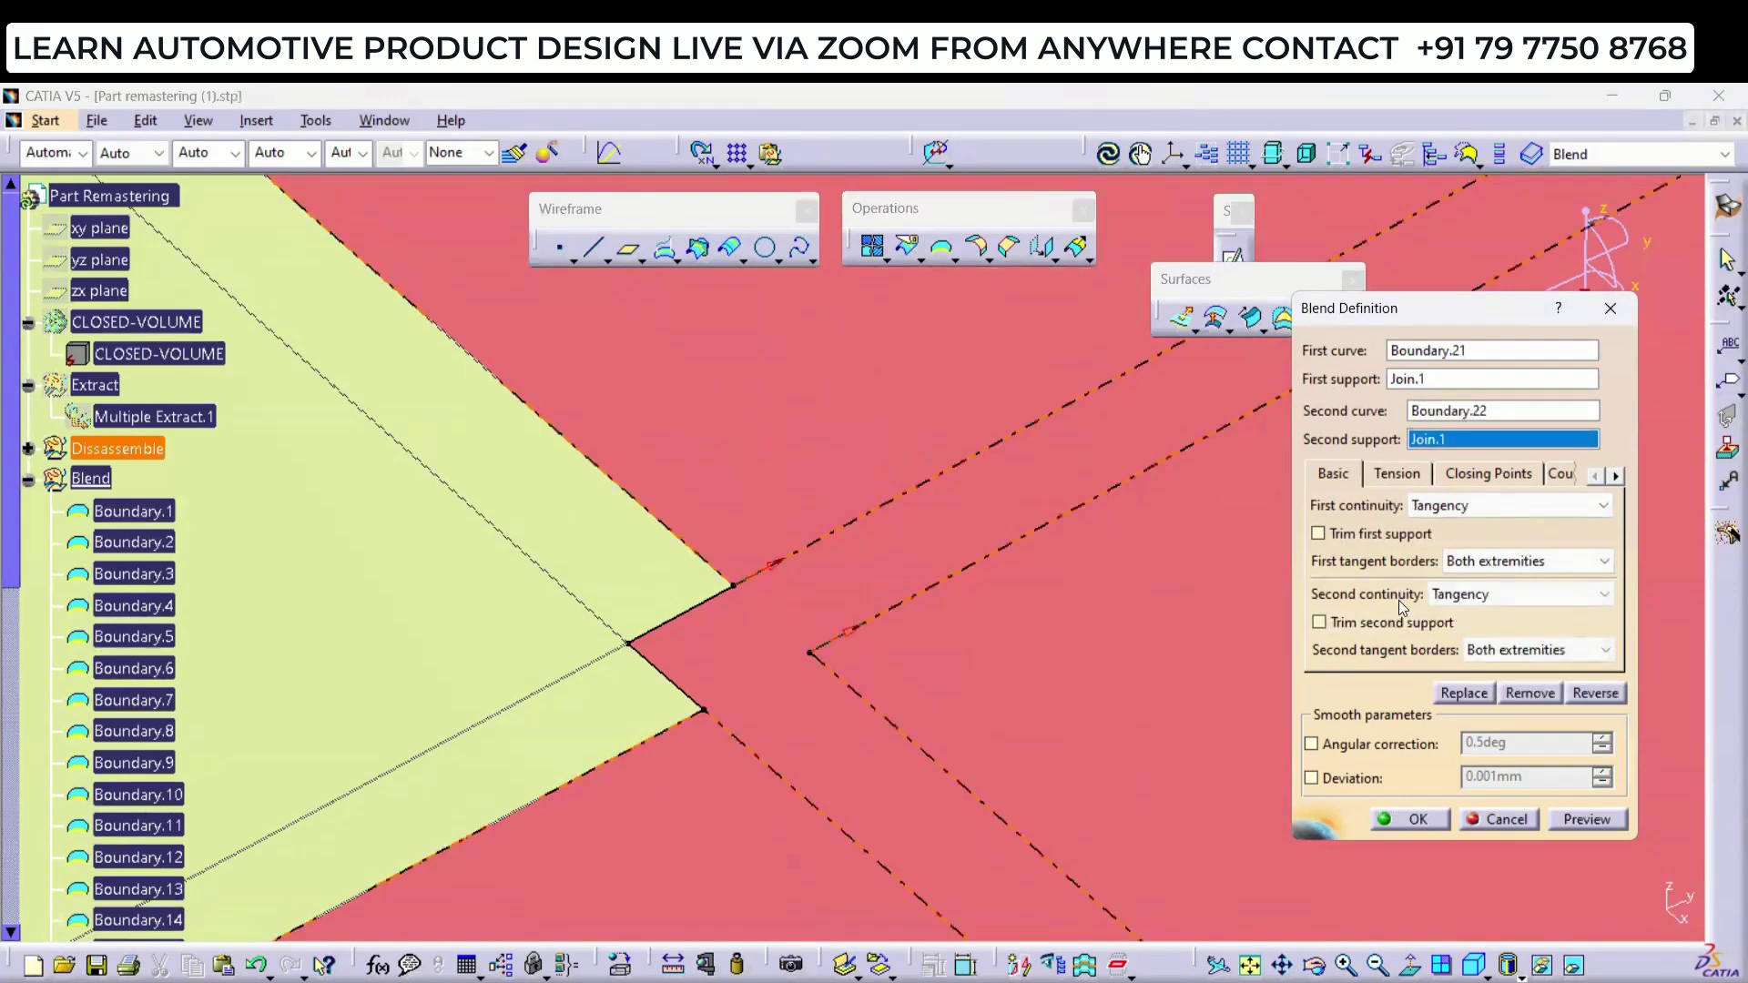
left_click(1481, 515)
left_click(1456, 524)
left_click(1457, 593)
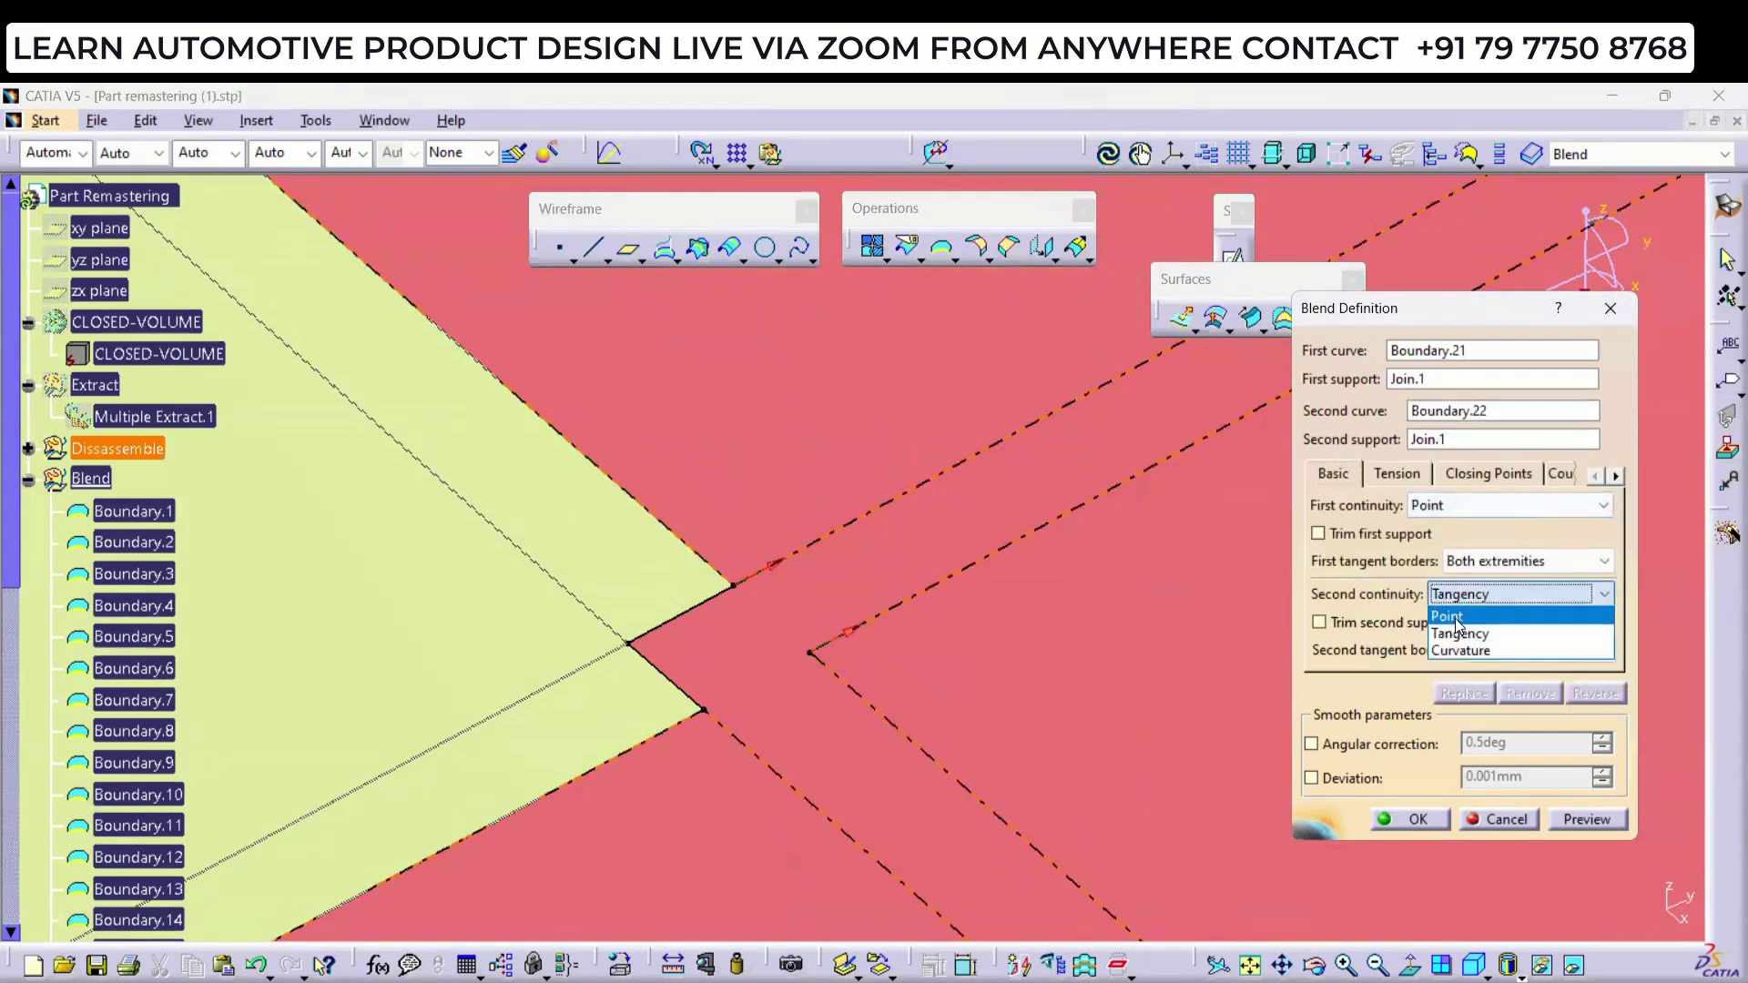
left_click(1457, 612)
left_click(1409, 819)
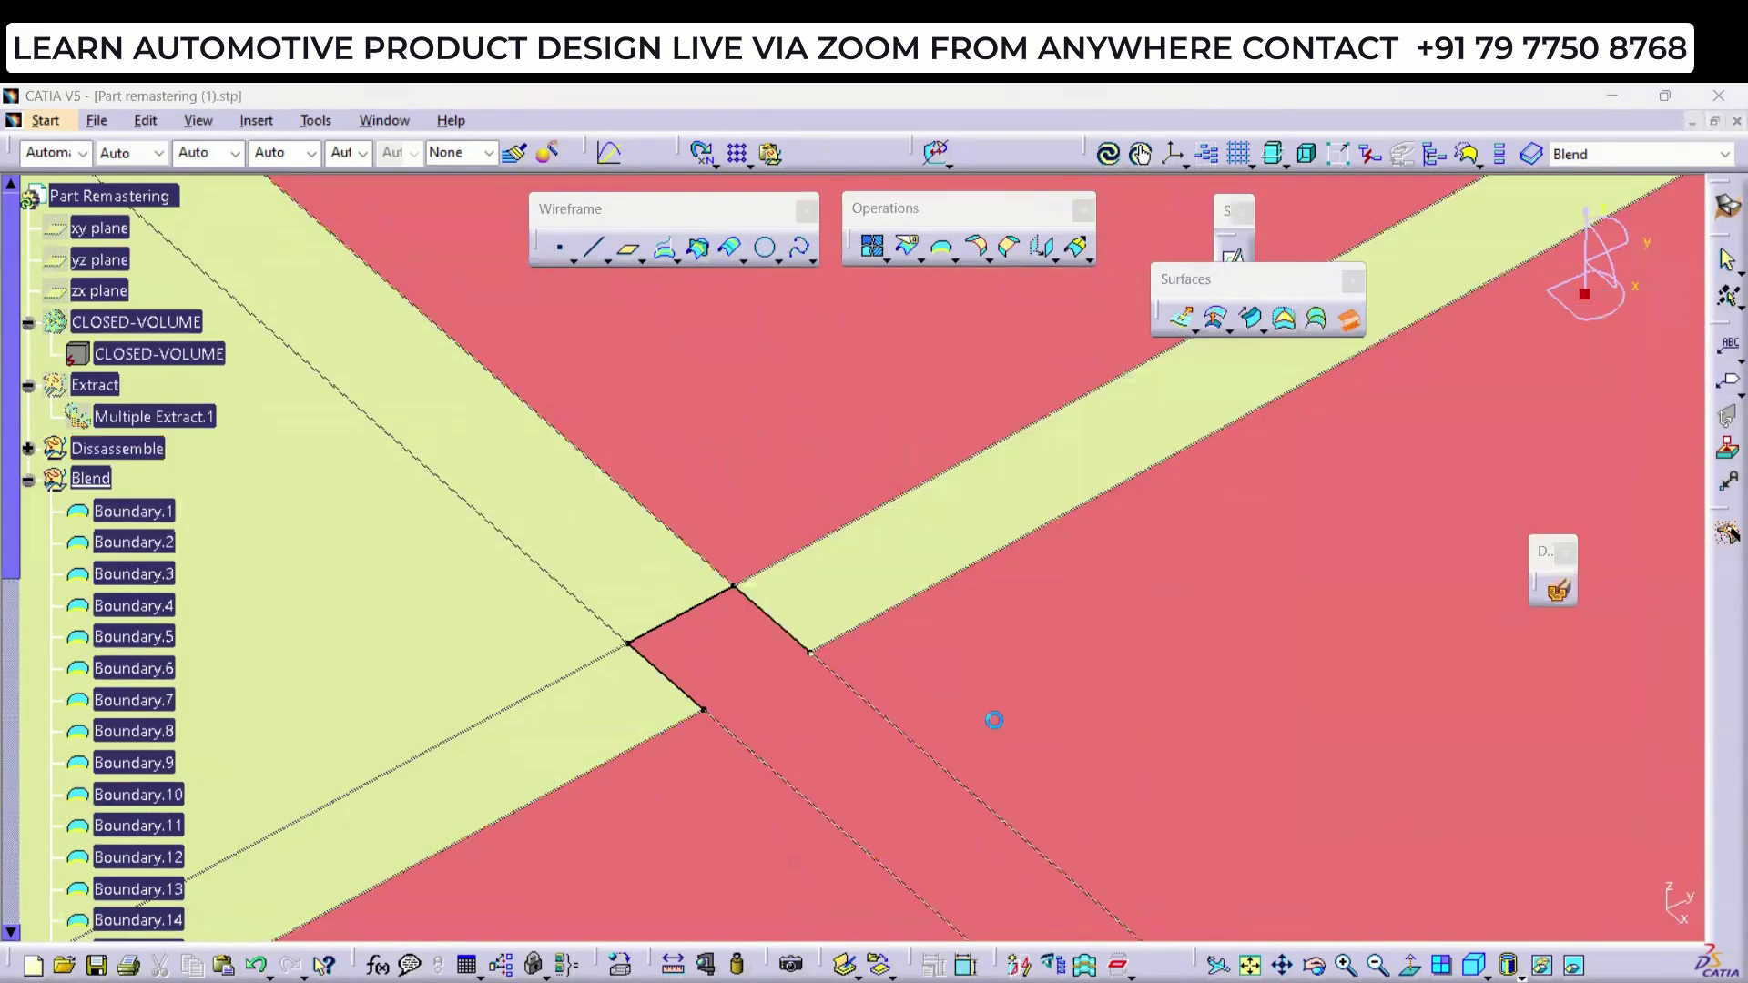
Step: Blend Boundary.23 and Boundary.24 across the fourth crossing's last rib gap, using Join.1 for both supports and Point for both continuities
middle_click_drag(980, 701, 999, 540)
left_click(1403, 354)
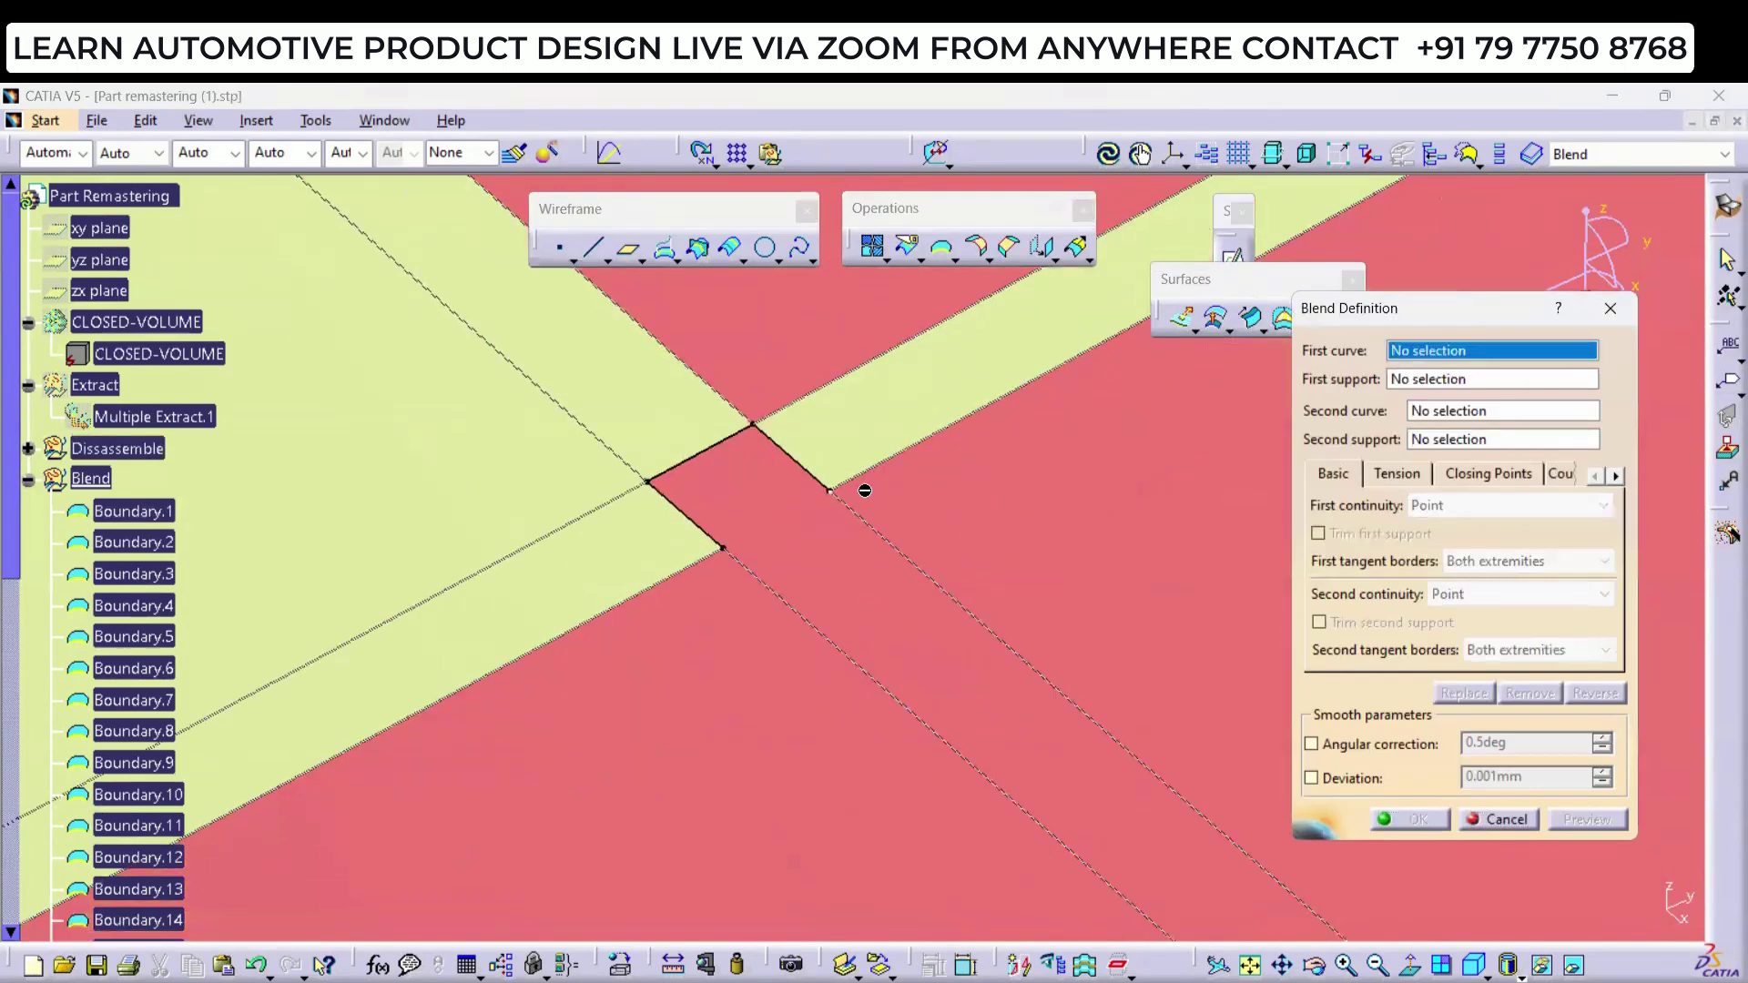
left_click(995, 491)
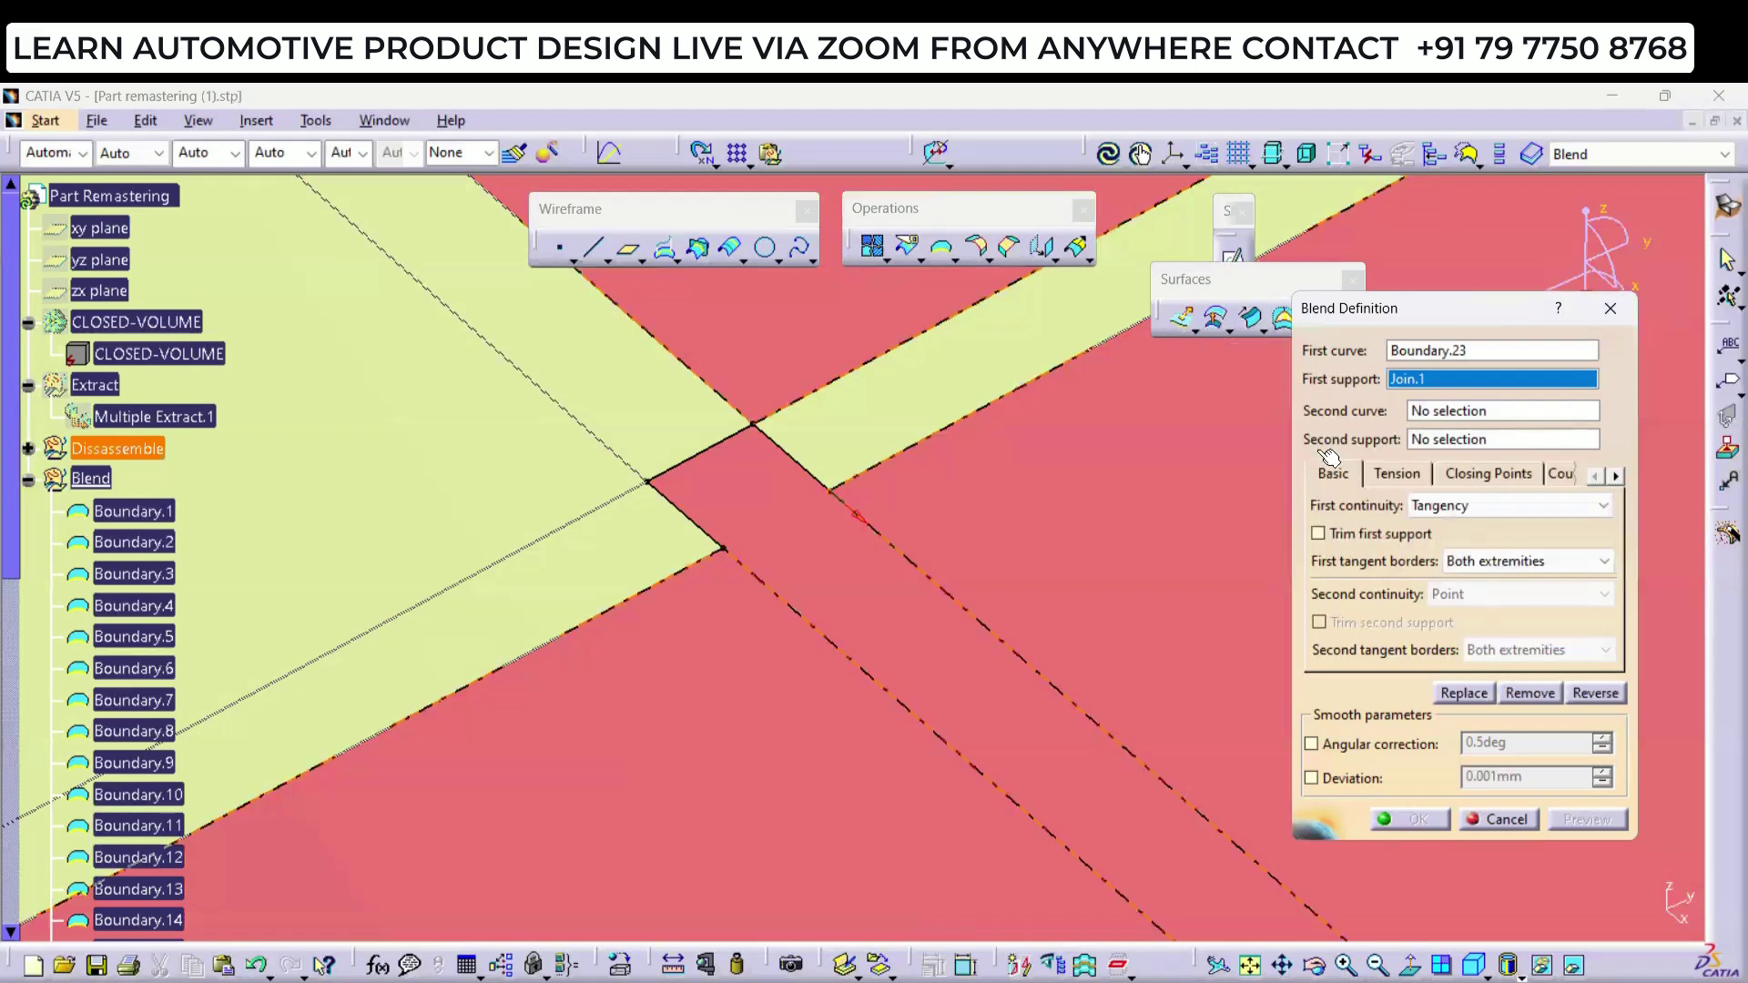
left_click(769, 587)
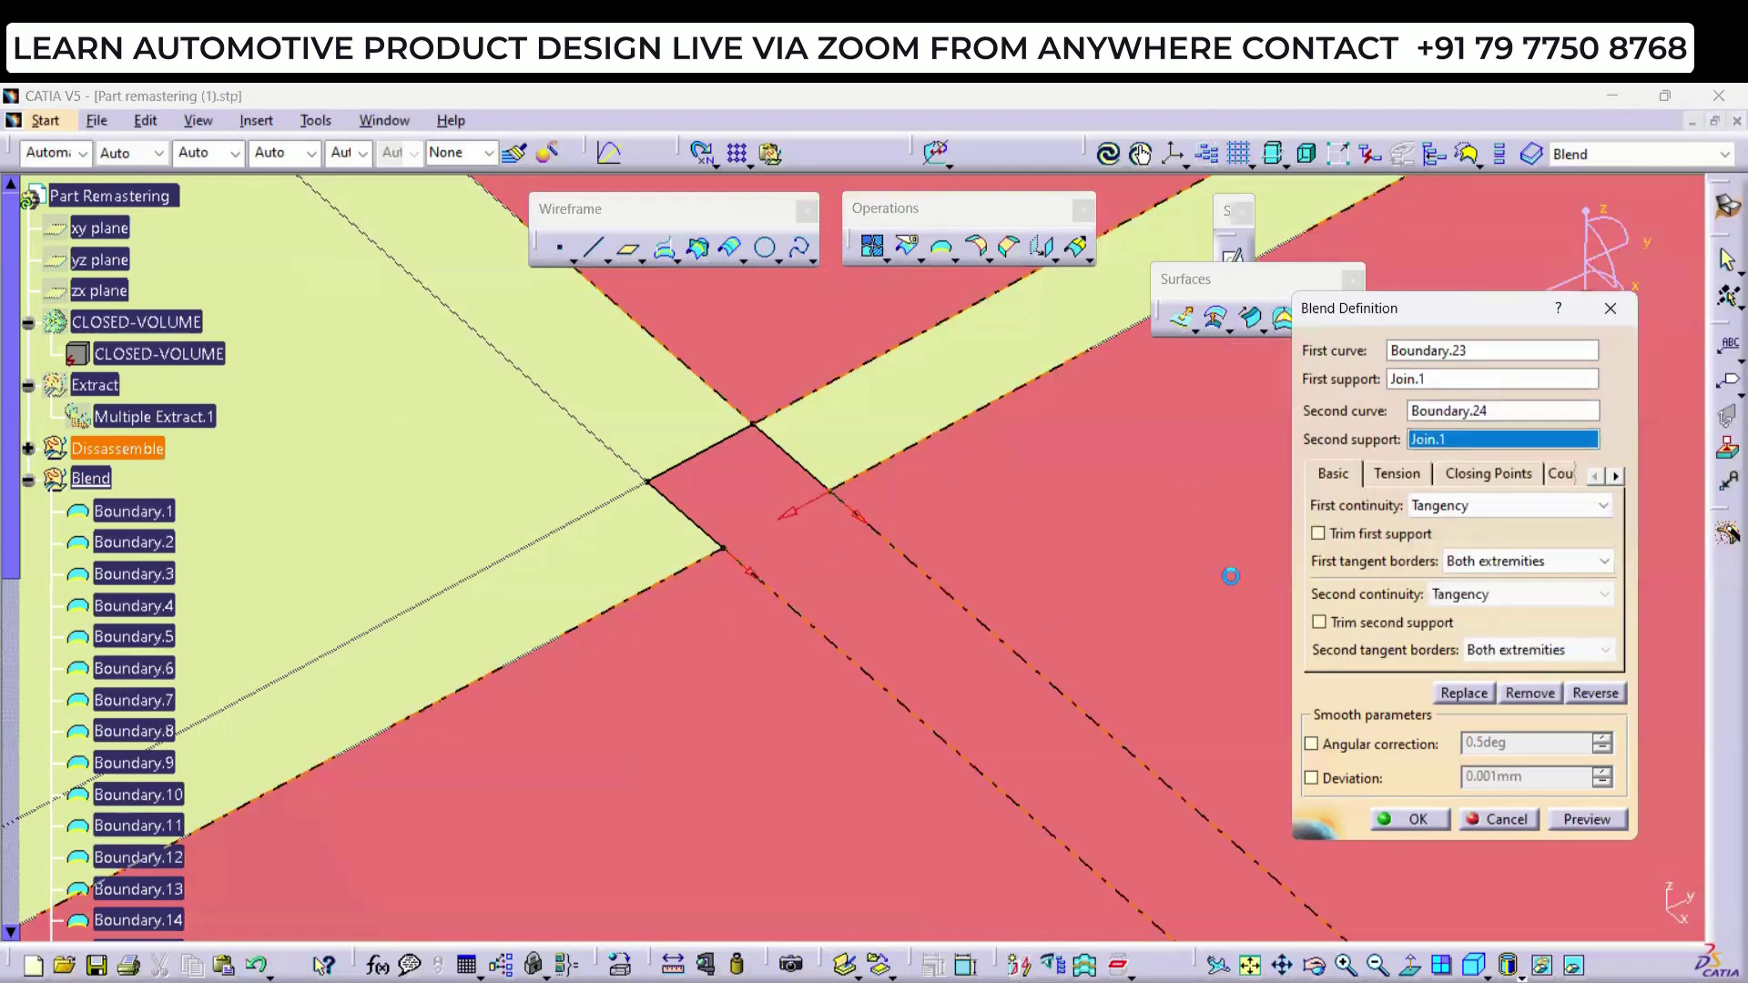
left_click(1438, 507)
left_click(1456, 522)
left_click(1516, 594)
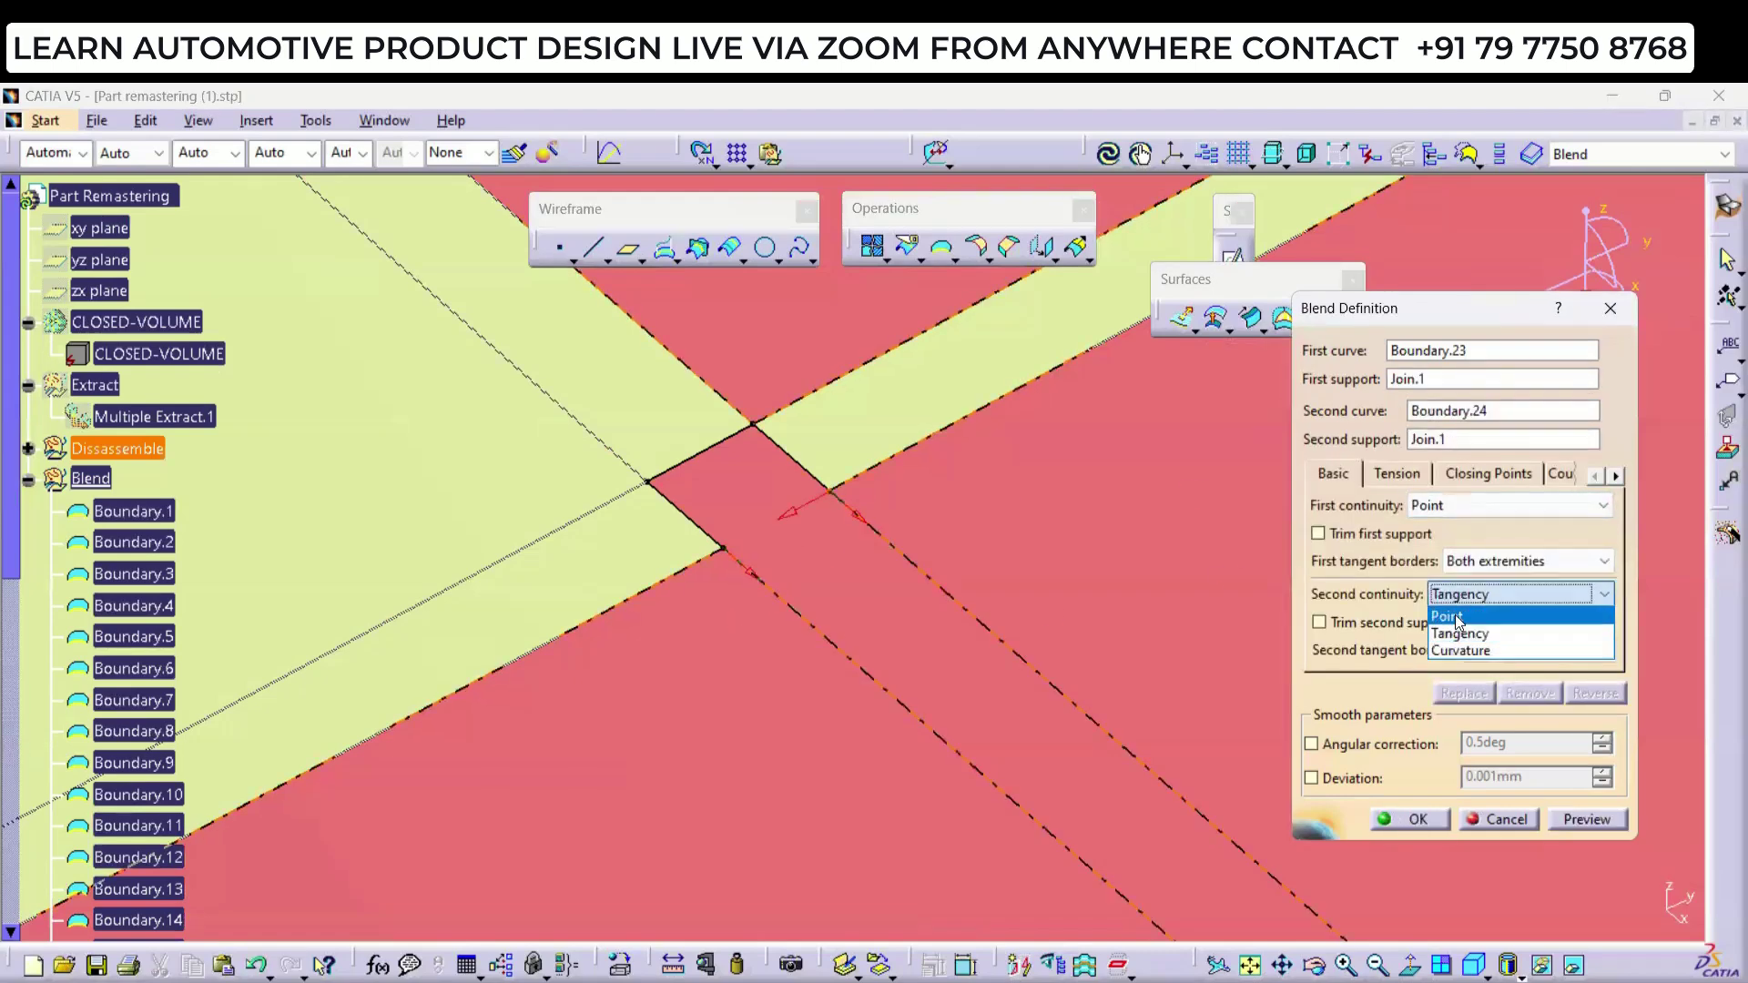
left_click(1493, 610)
left_click(1410, 821)
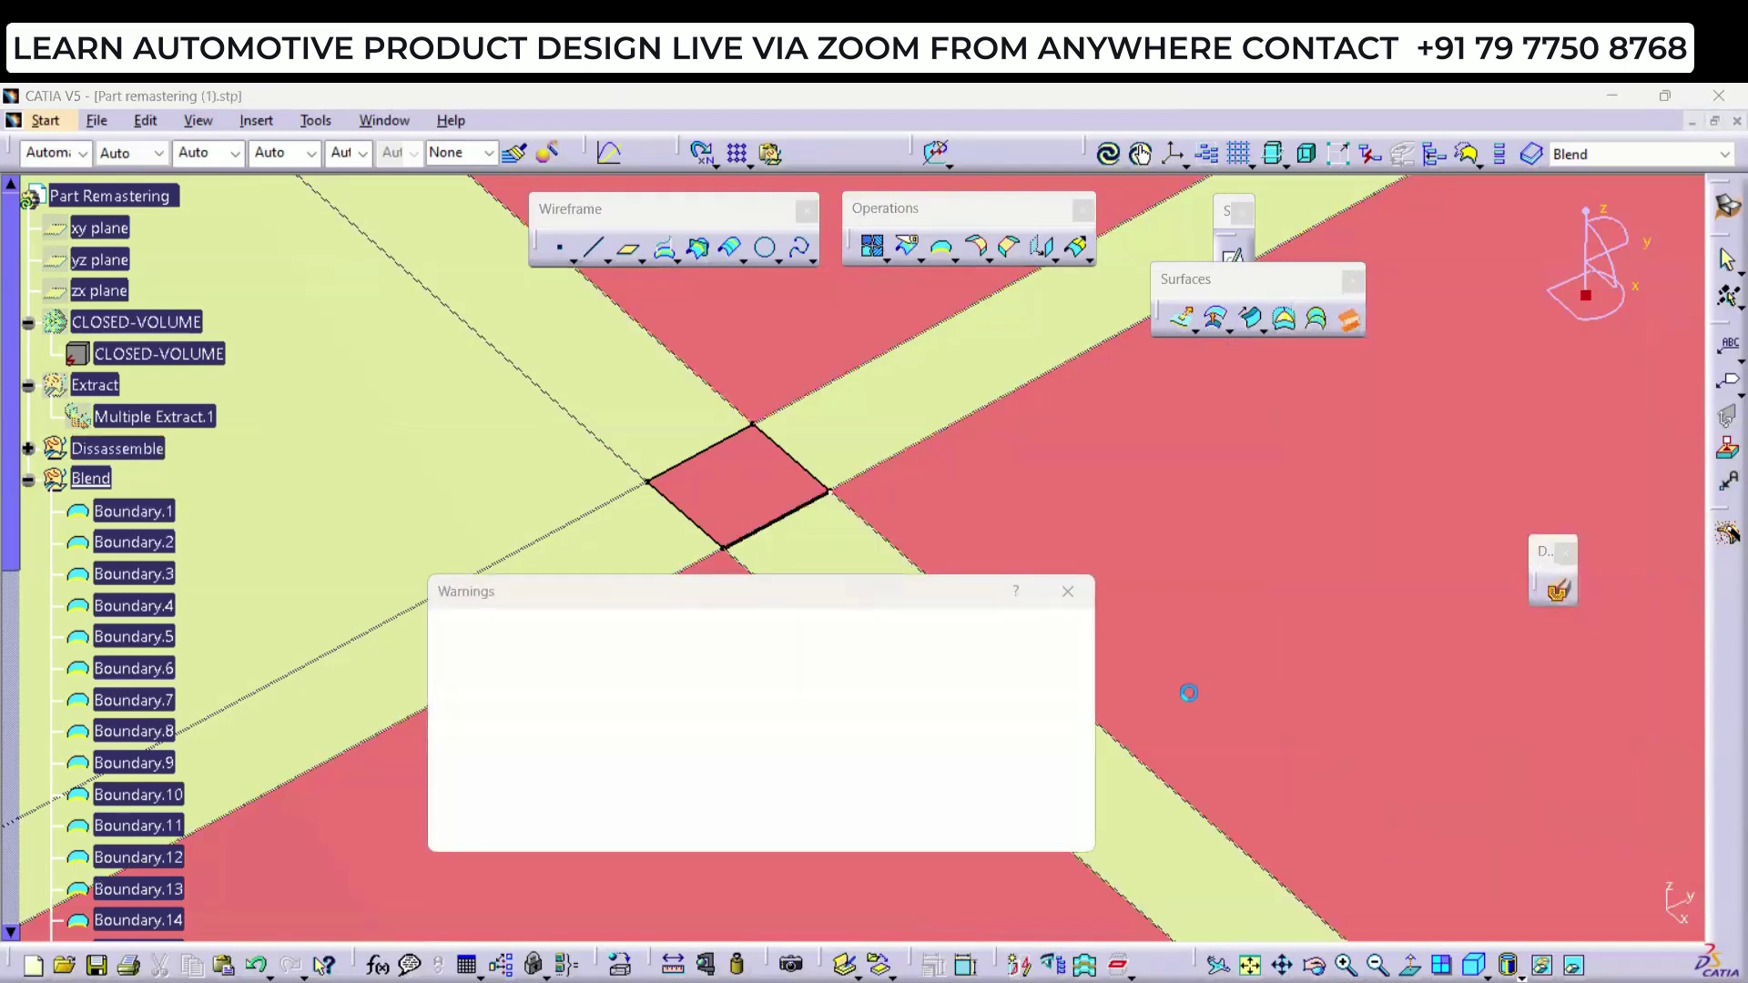
left_click(1067, 592)
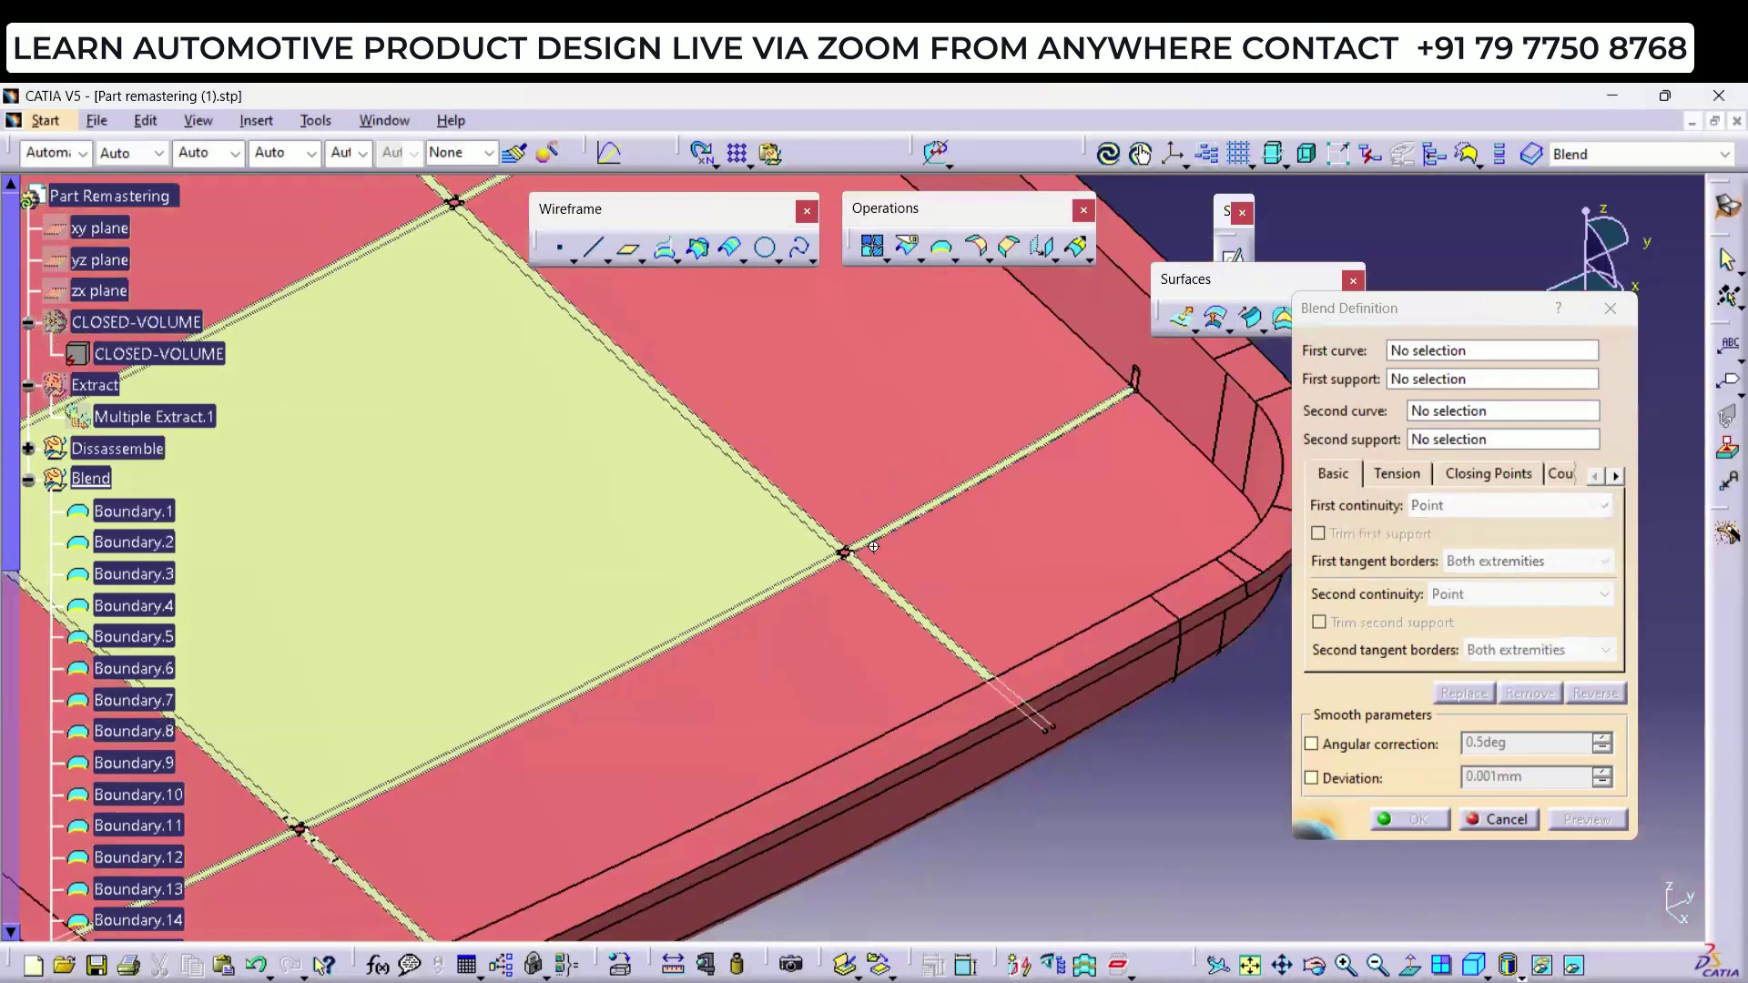
Step: End the blend command and hide all the boundary curves from Boundary.1 to Boundary.24
middle_click_drag(873, 546, 1047, 582)
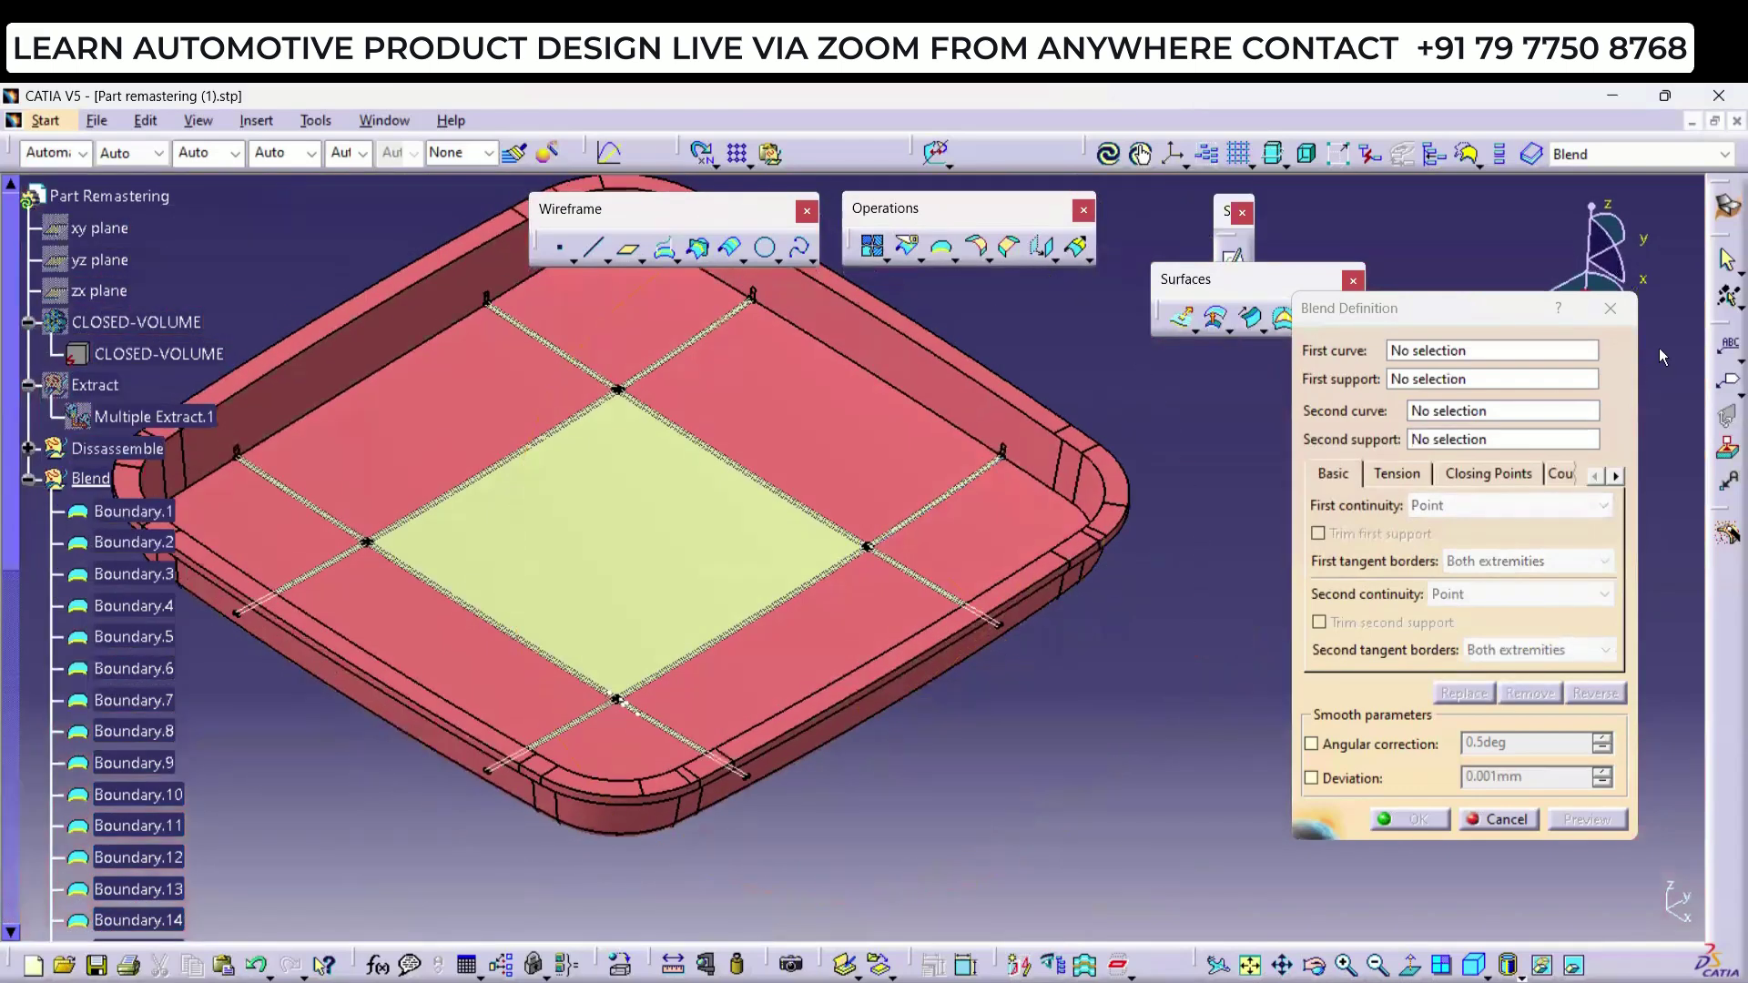
left_click(1609, 311)
scroll(137, 637, "down", 6)
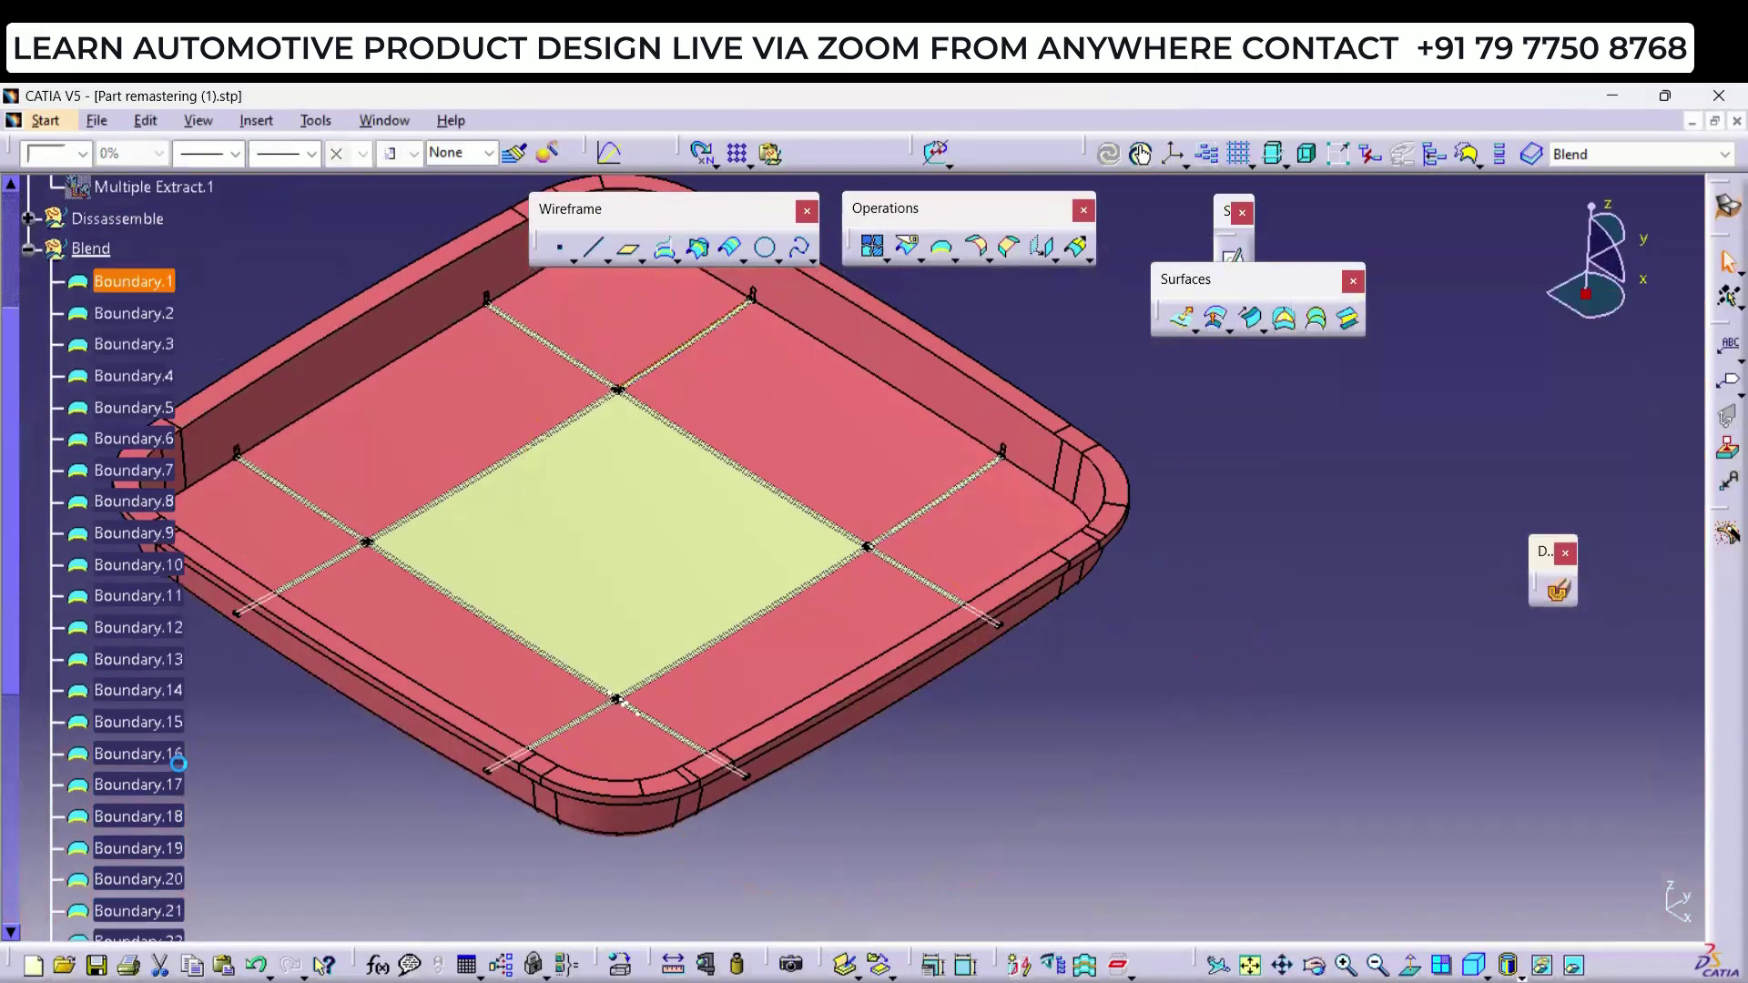
left_click(150, 699)
left_click(150, 699, "shift")
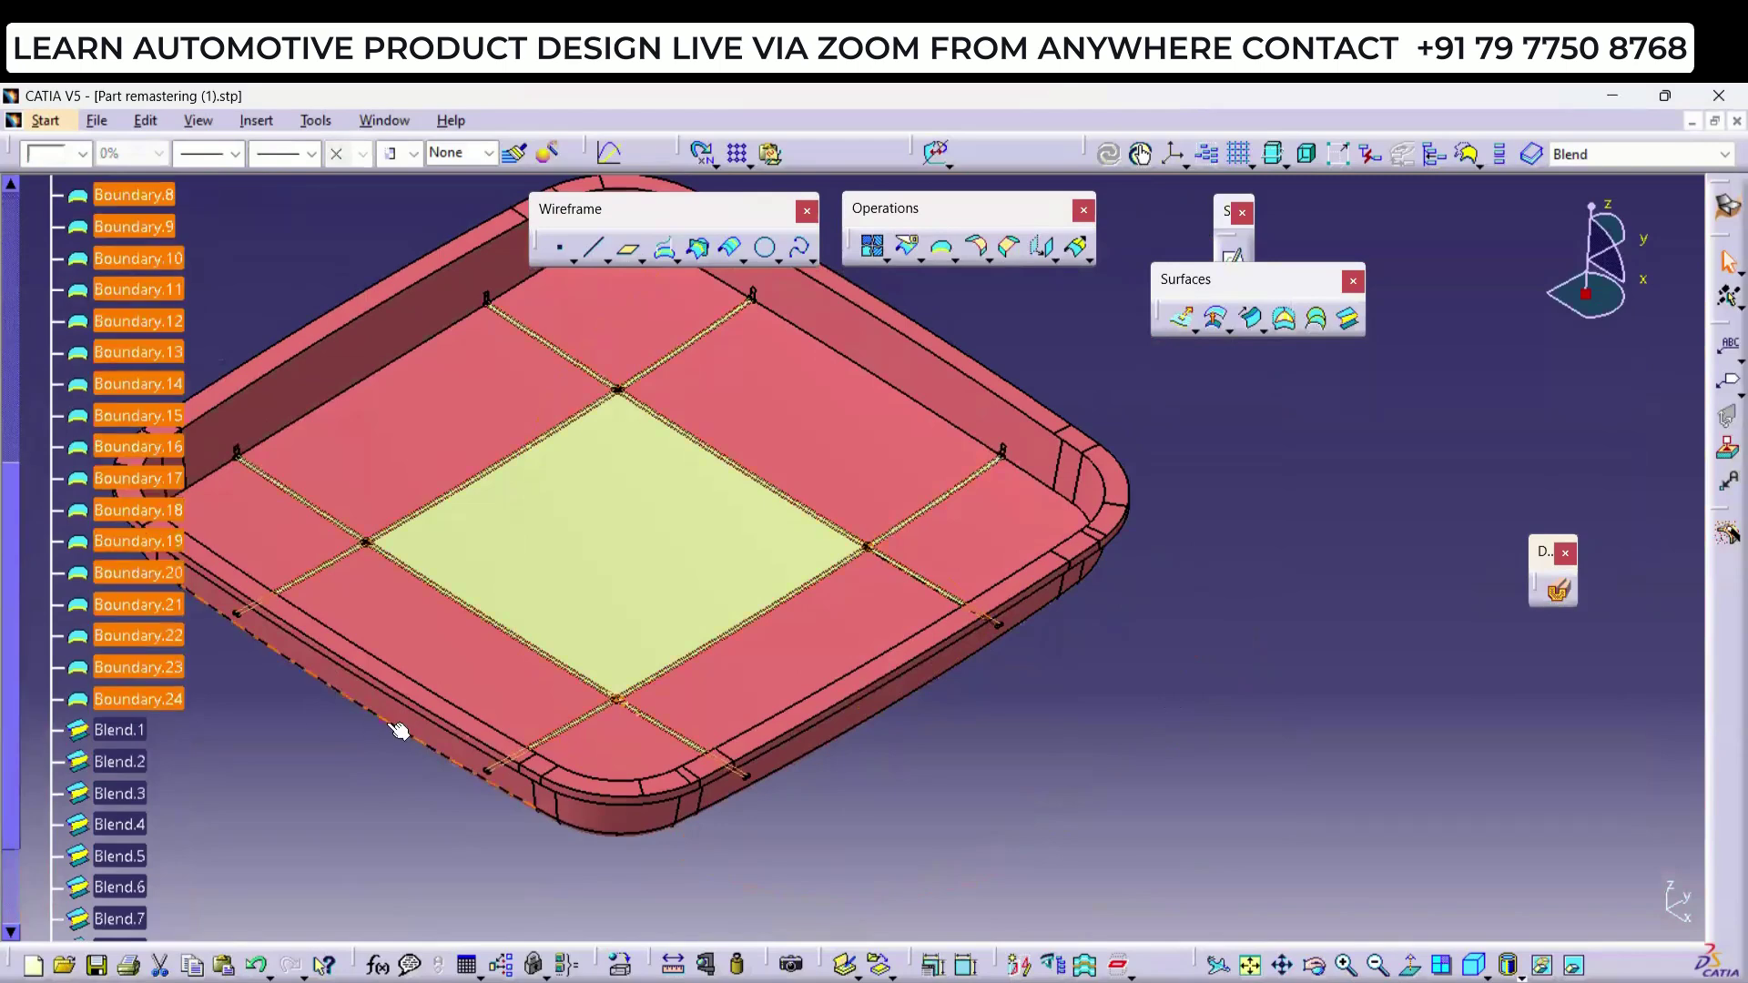
key("space")
Step: Join Join.1, Blend.1 to Blend.12 and Surface.89 into one surface, using distance propagation from Join.1 to gather the elements
middle_click_drag(628, 710, 1182, 677)
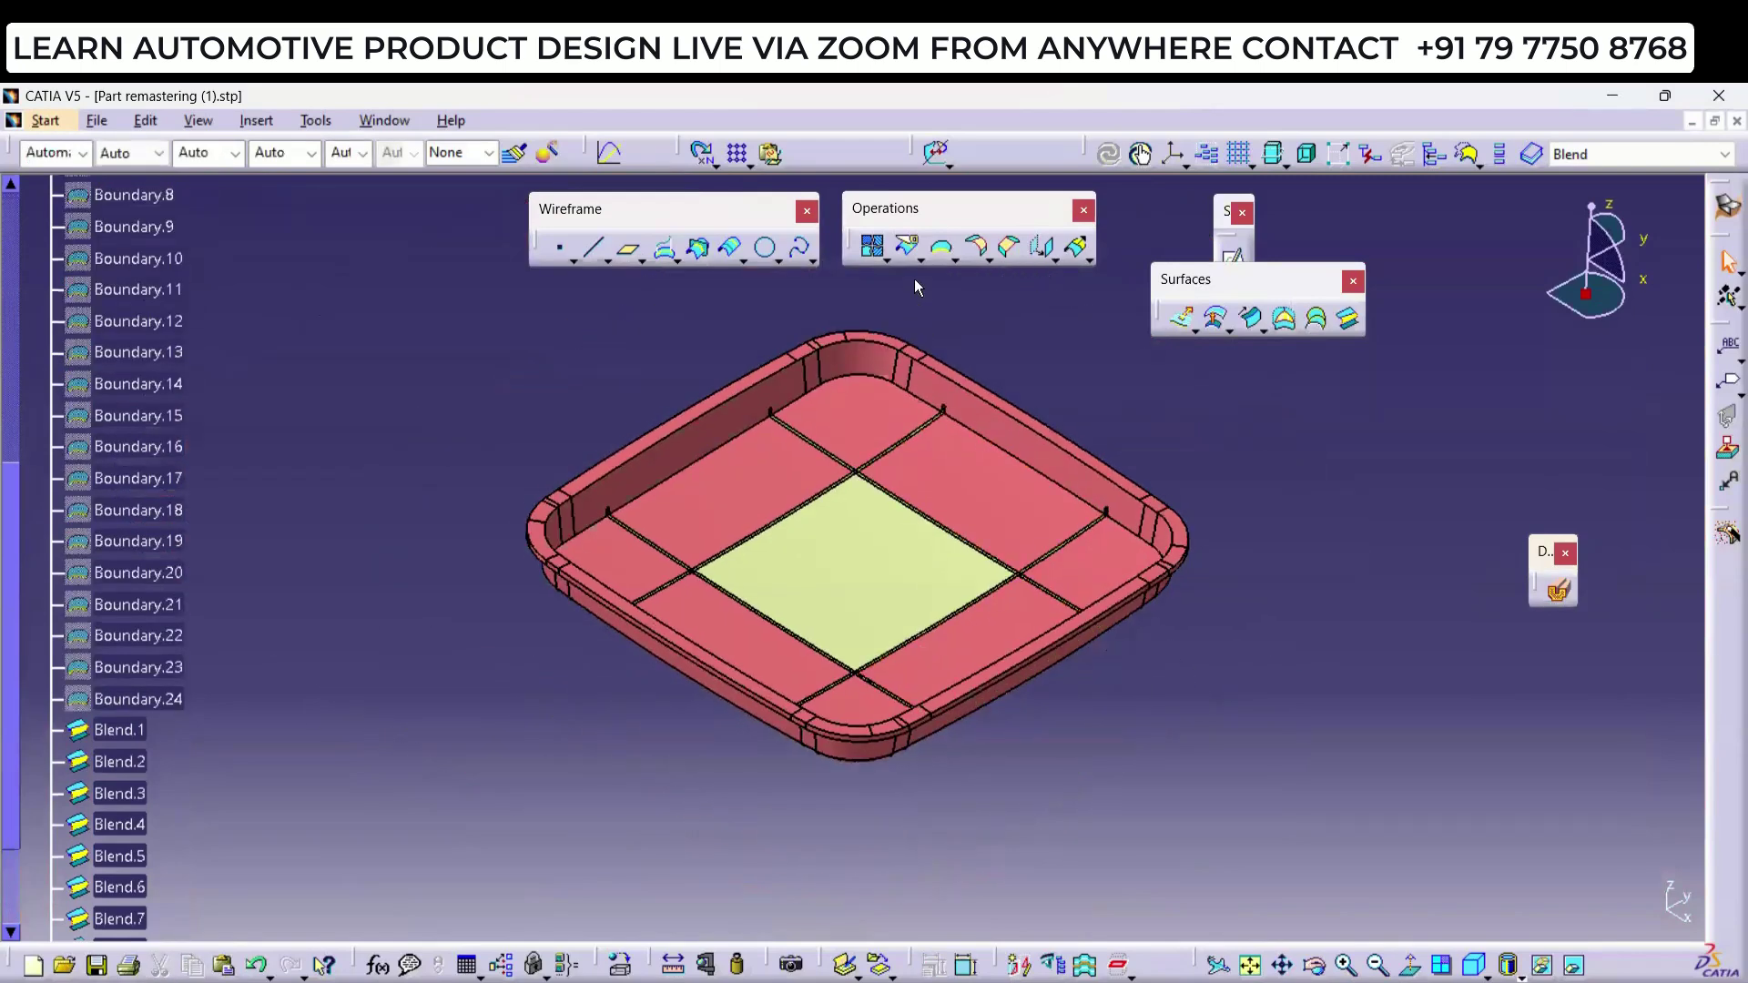
middle_click_drag(929, 420, 837, 405)
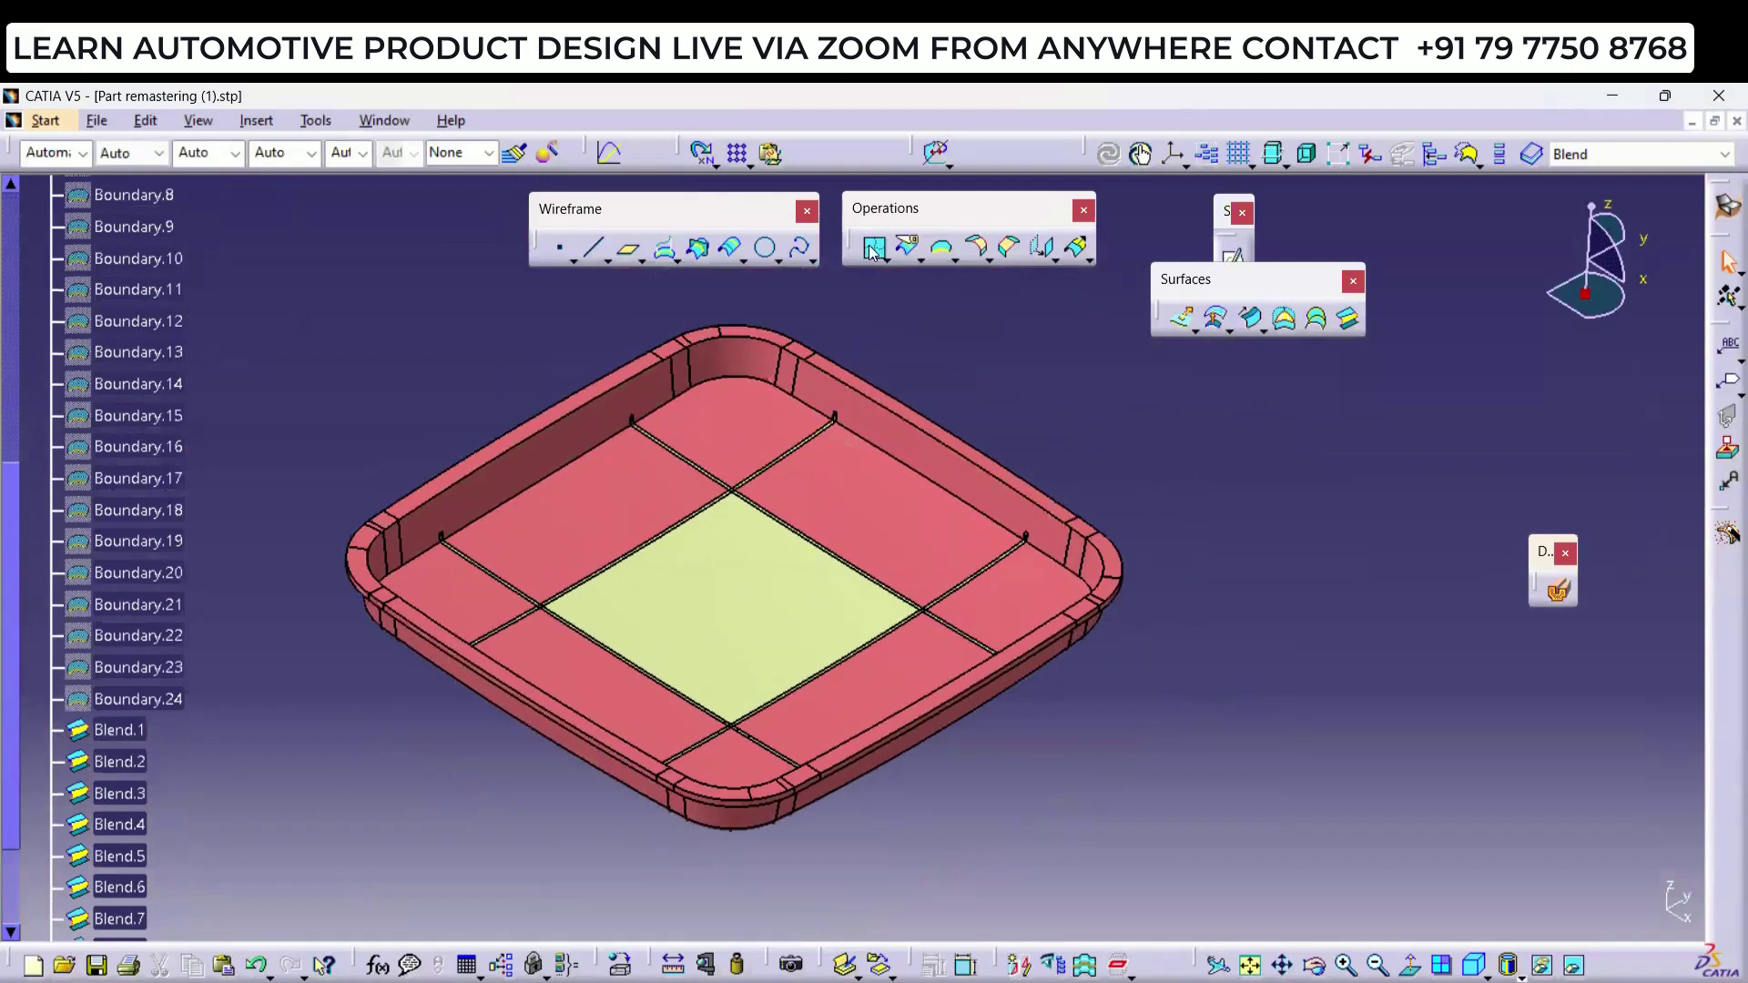
left_click(872, 248)
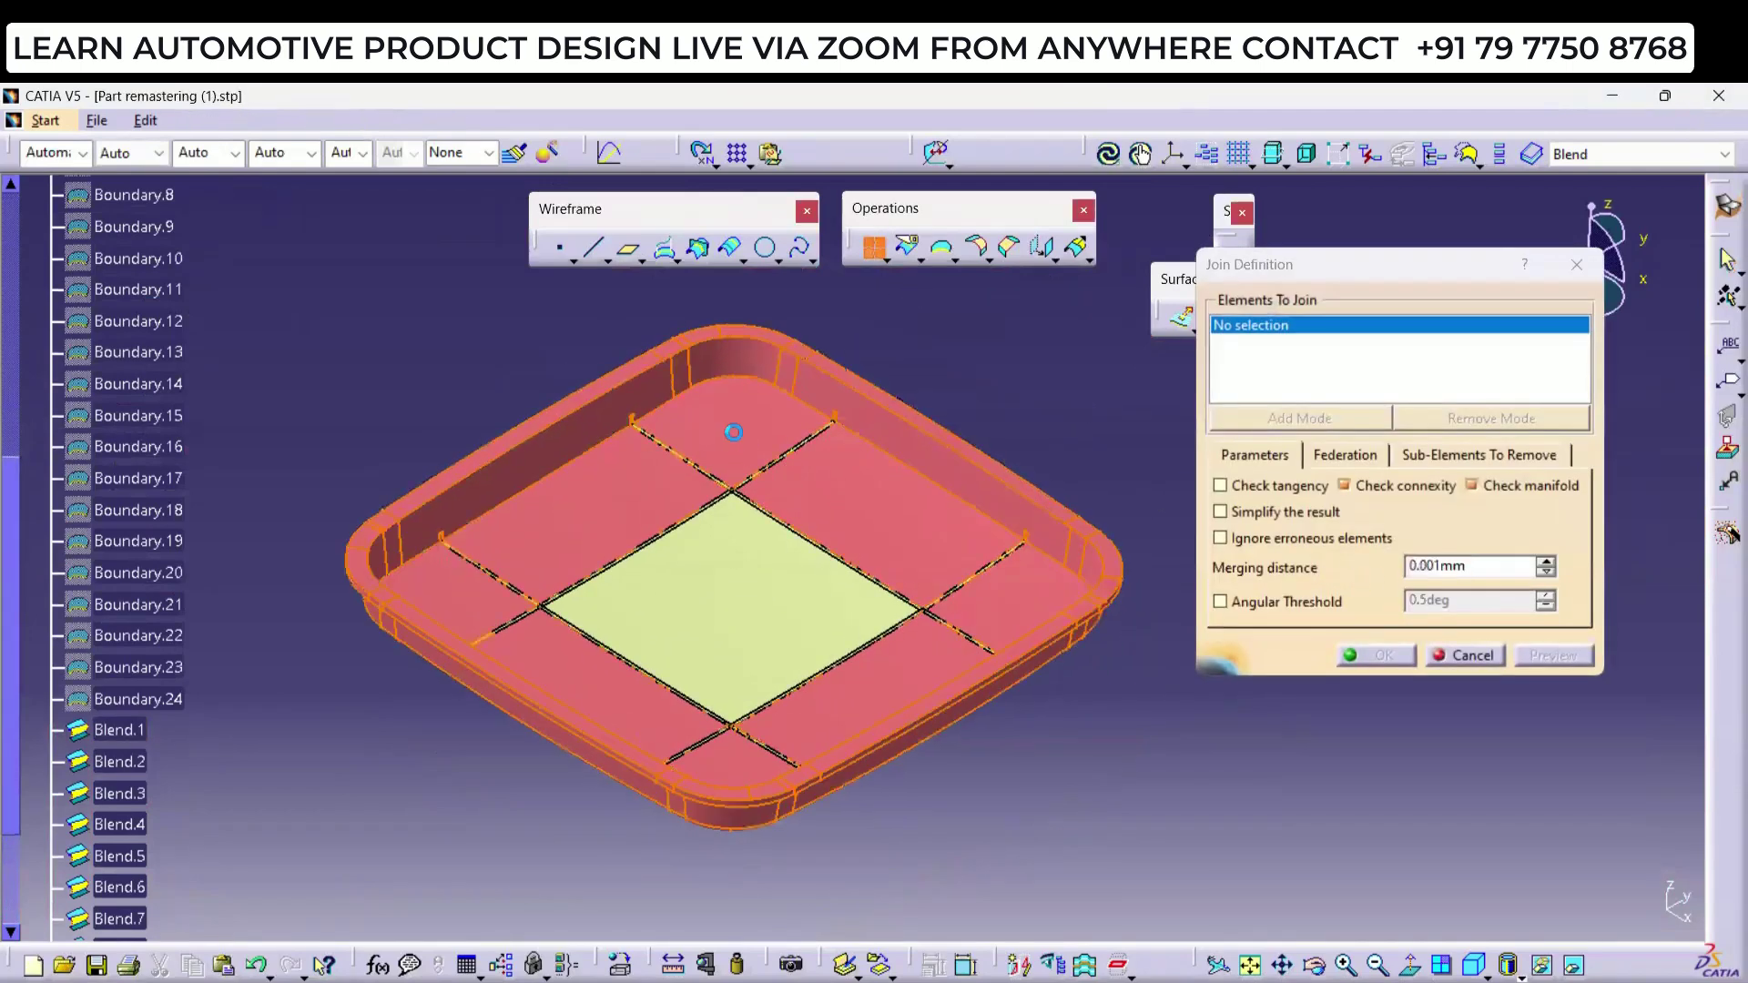
right_click(1265, 313)
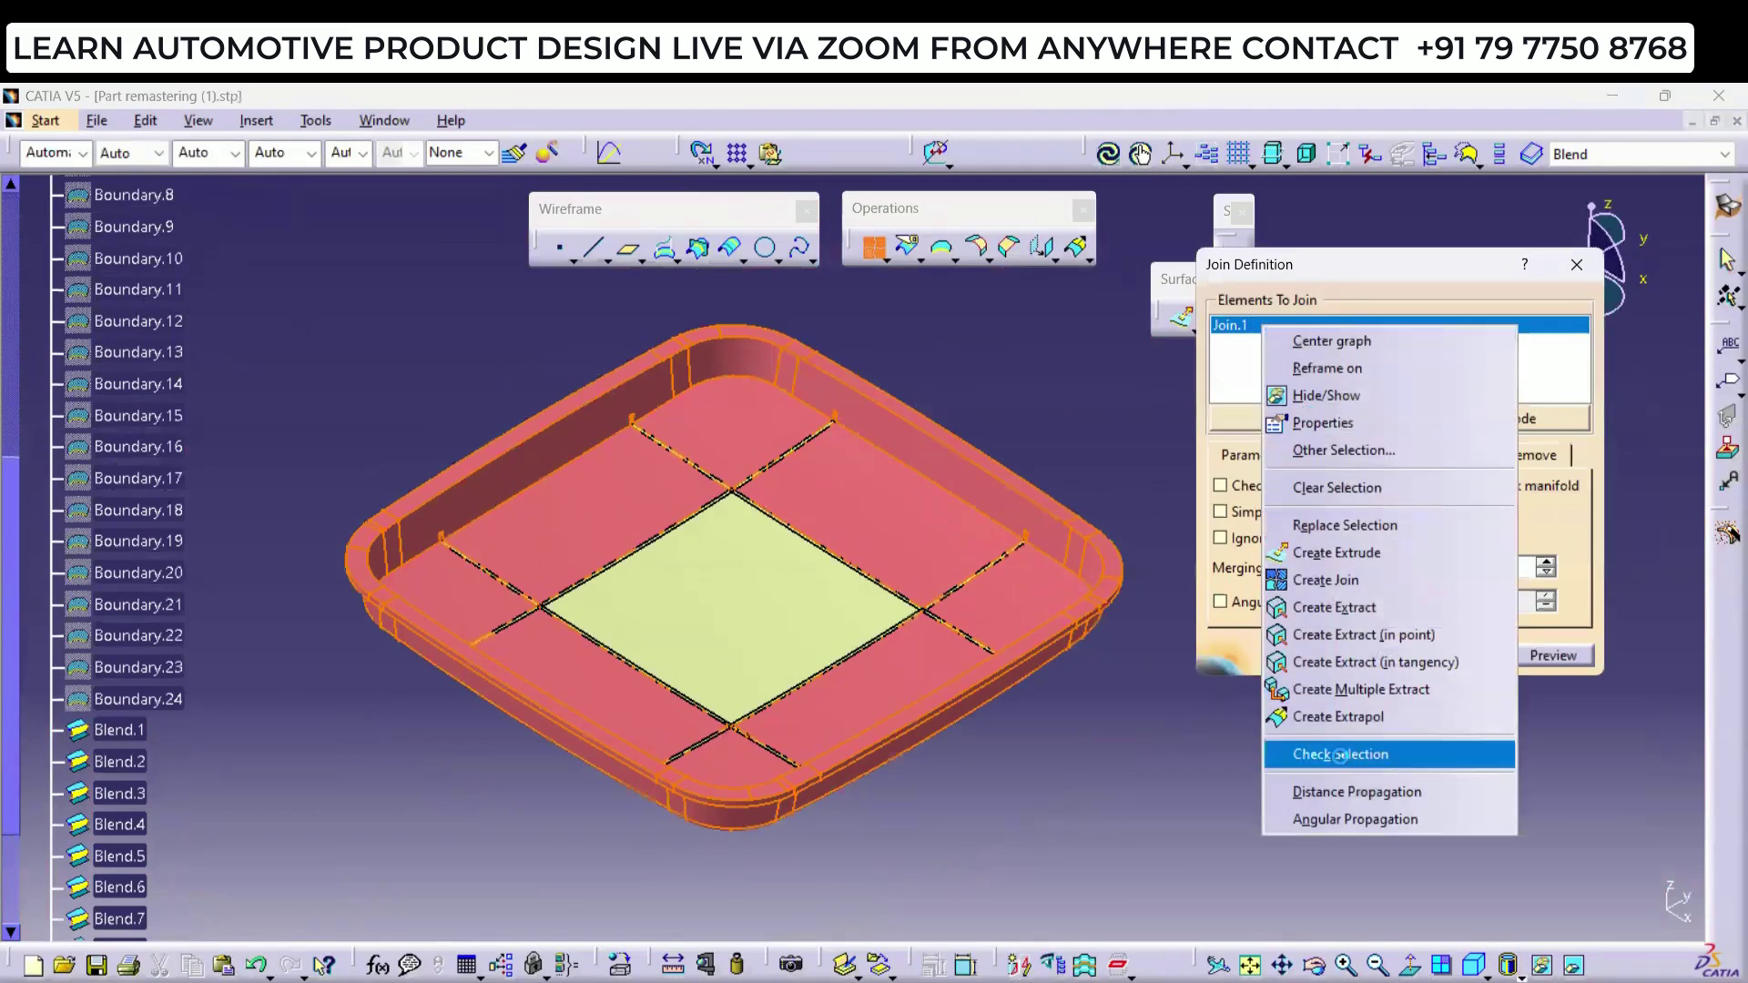
left_click(1335, 788)
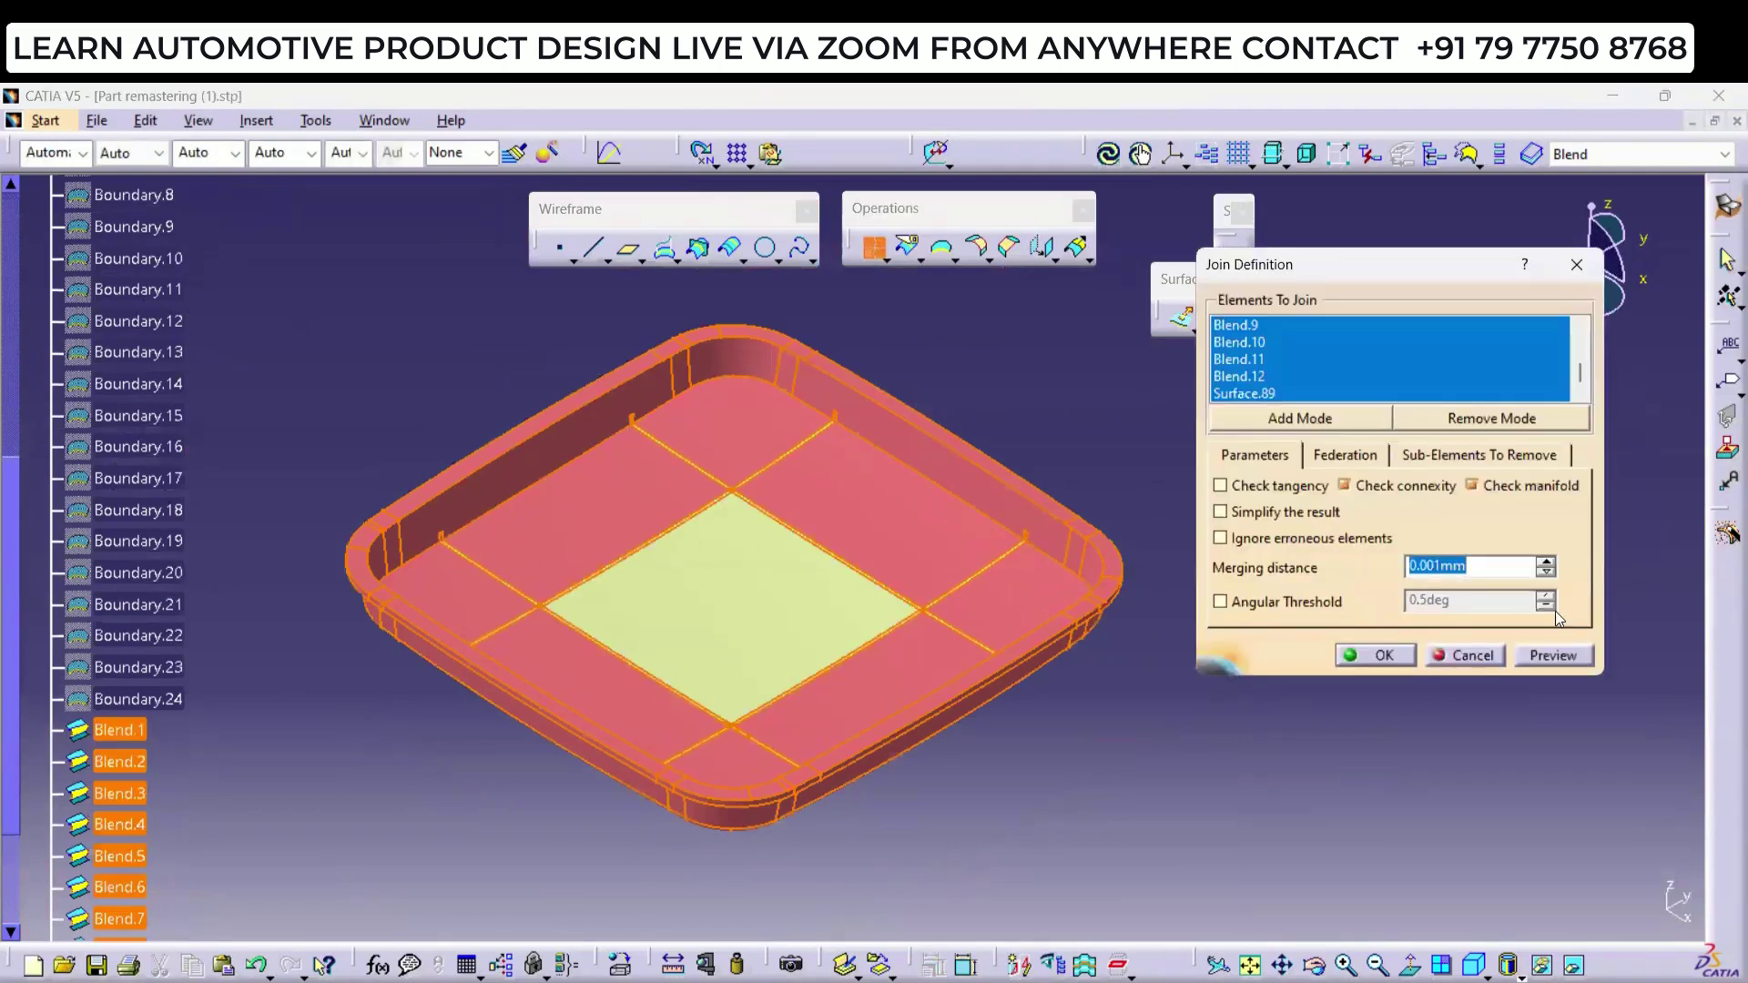
left_click(1558, 658)
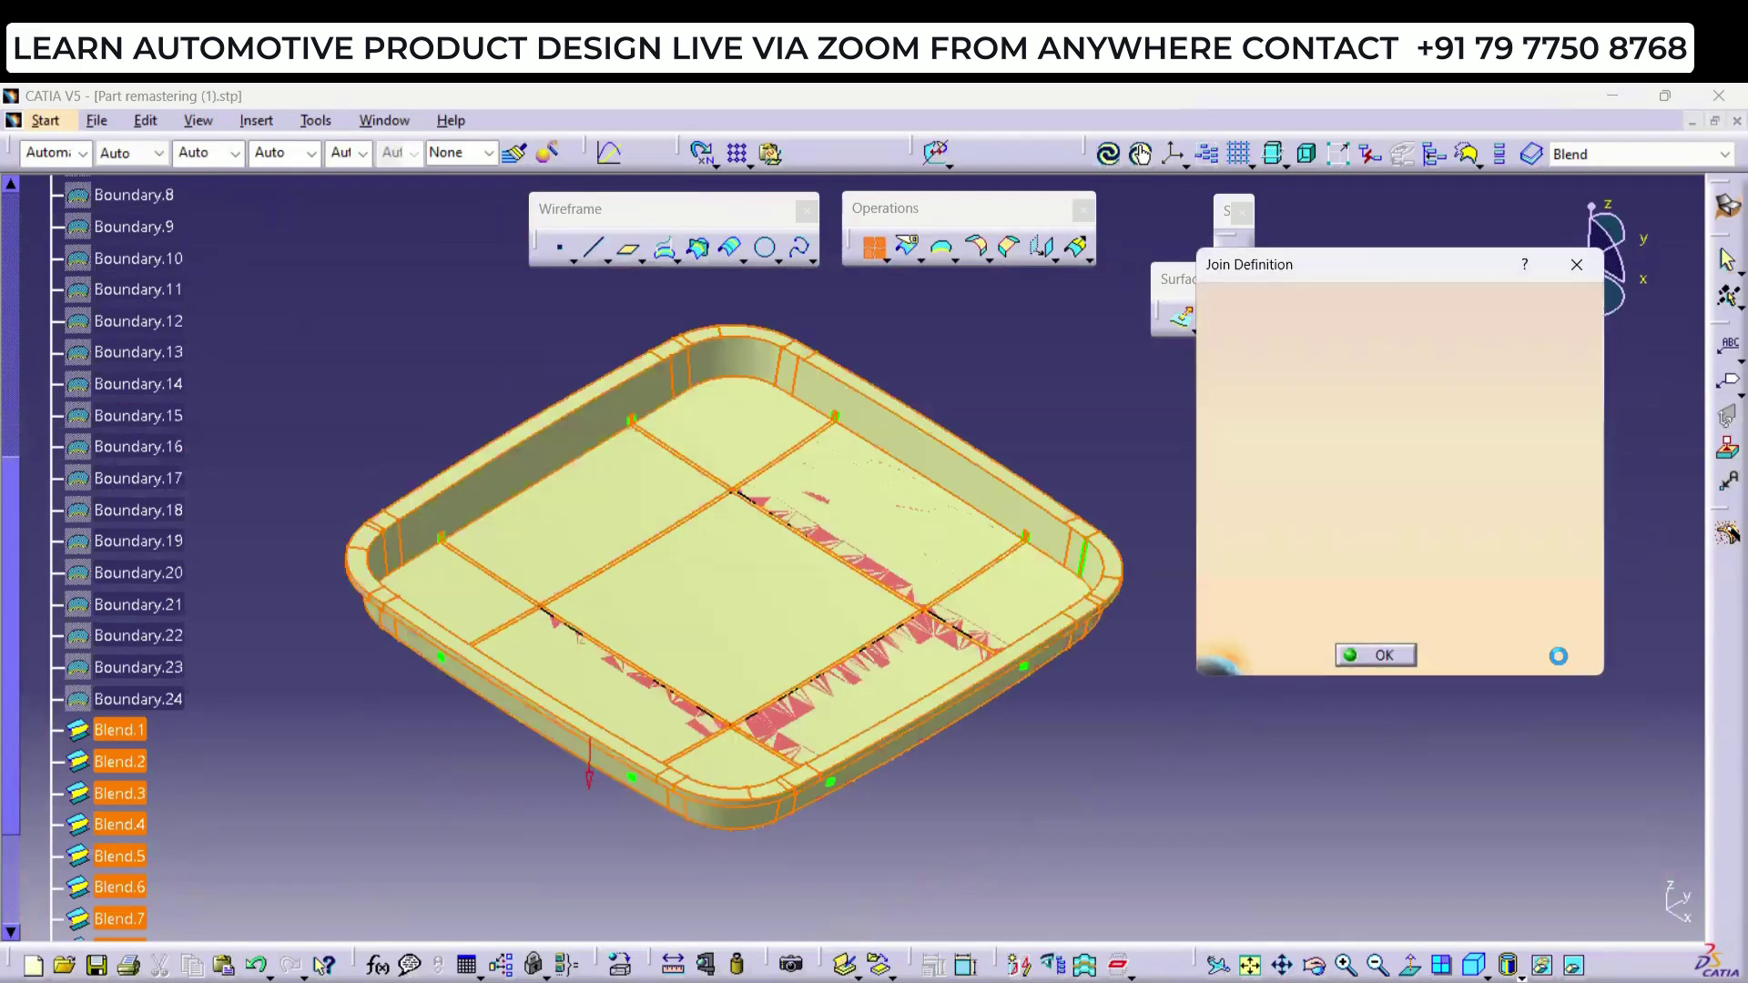
left_click(1382, 655)
Step: Preview the free boundaries of Join.2 to examine the openings at the rib crossings and walls, and close the Boundary command without creating anything
left_click_drag(7, 788, 7, 923)
left_click(116, 726)
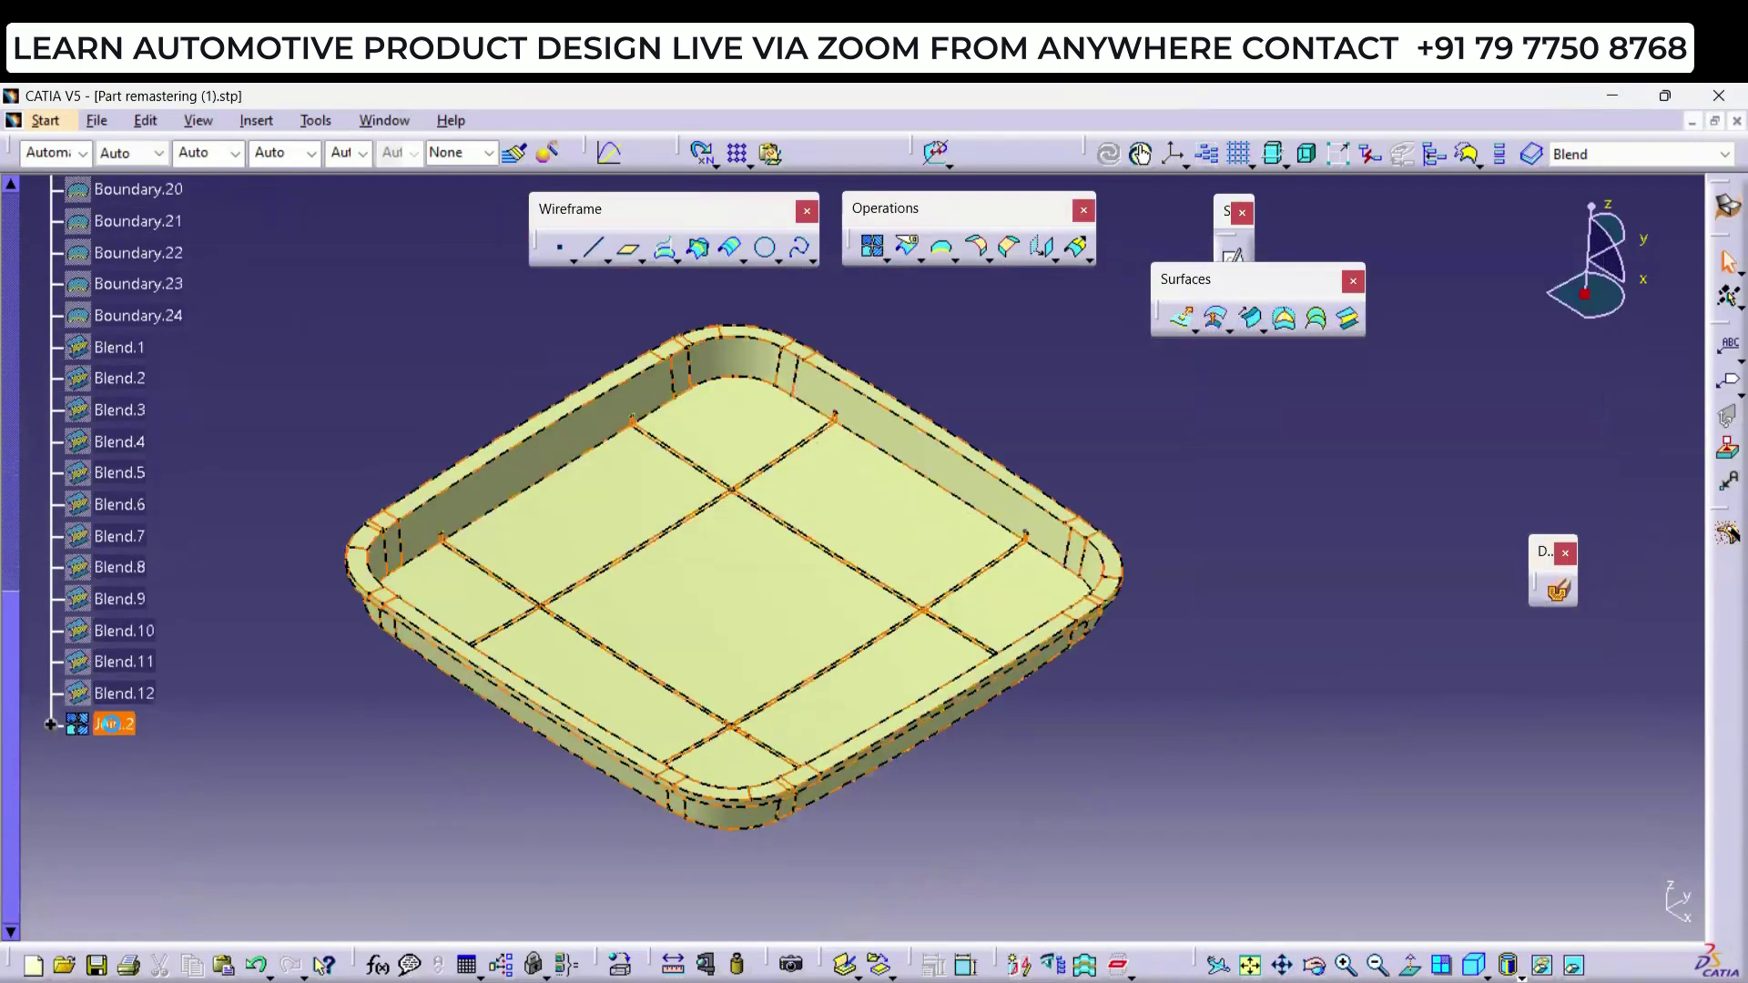
left_click(940, 246)
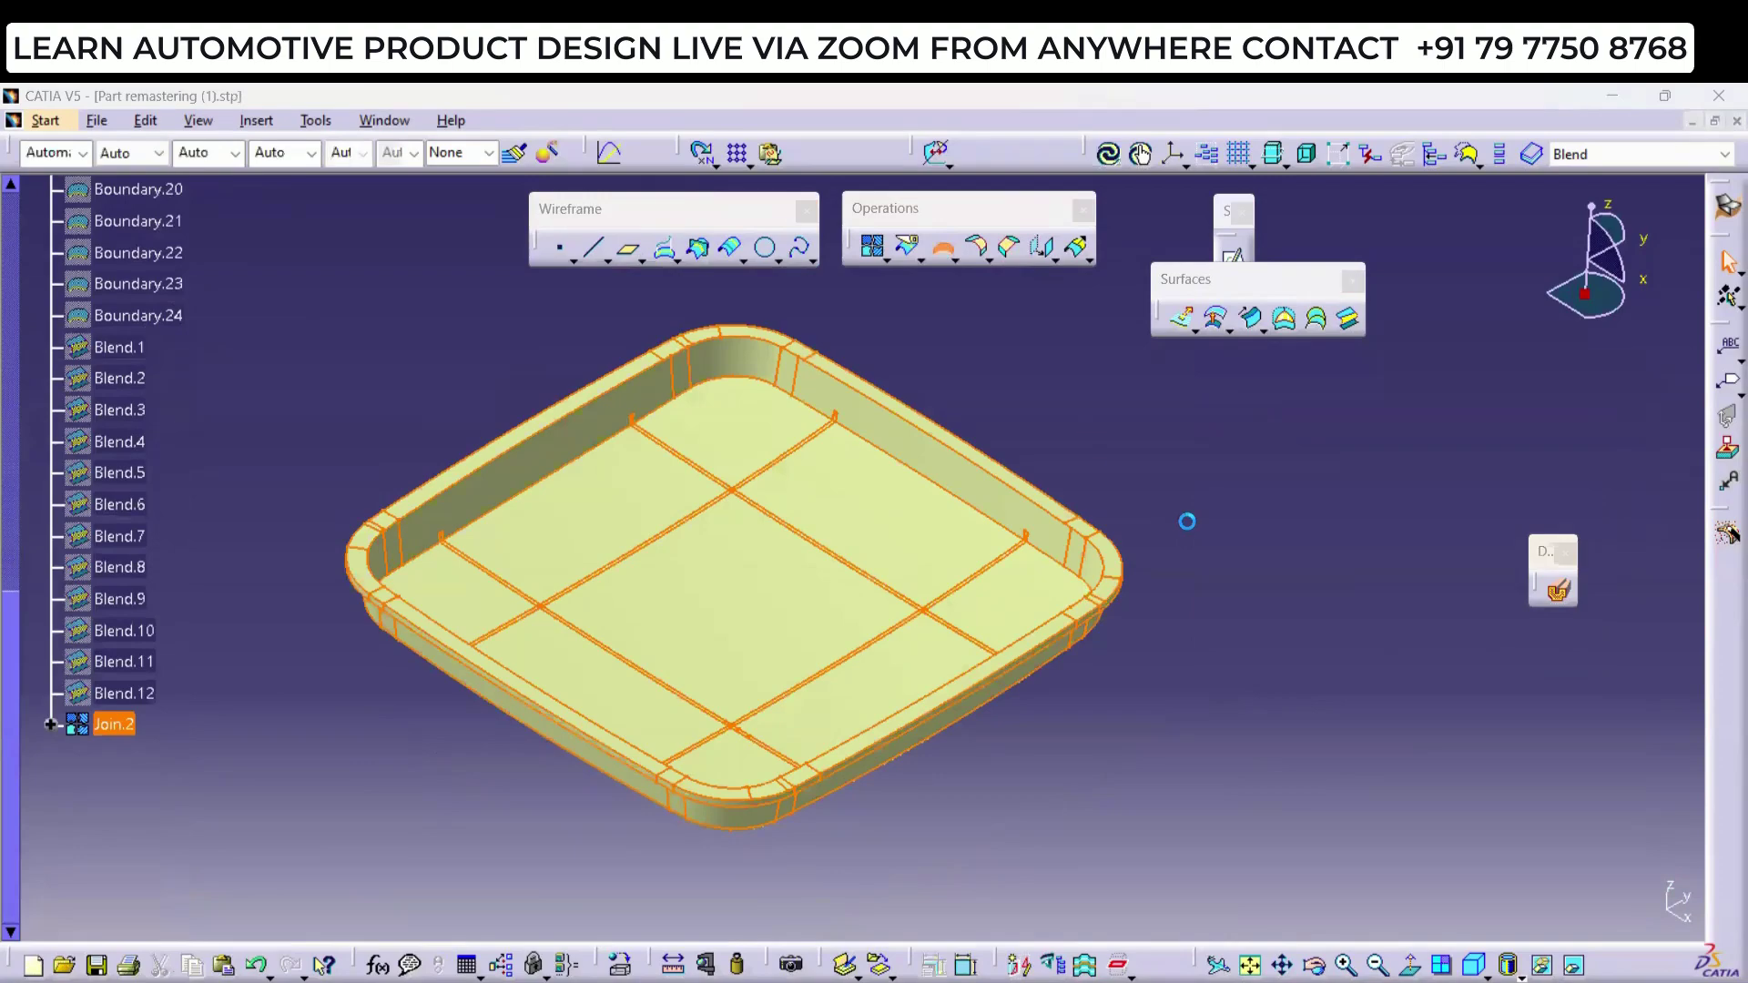
middle_click_drag(999, 585, 779, 568)
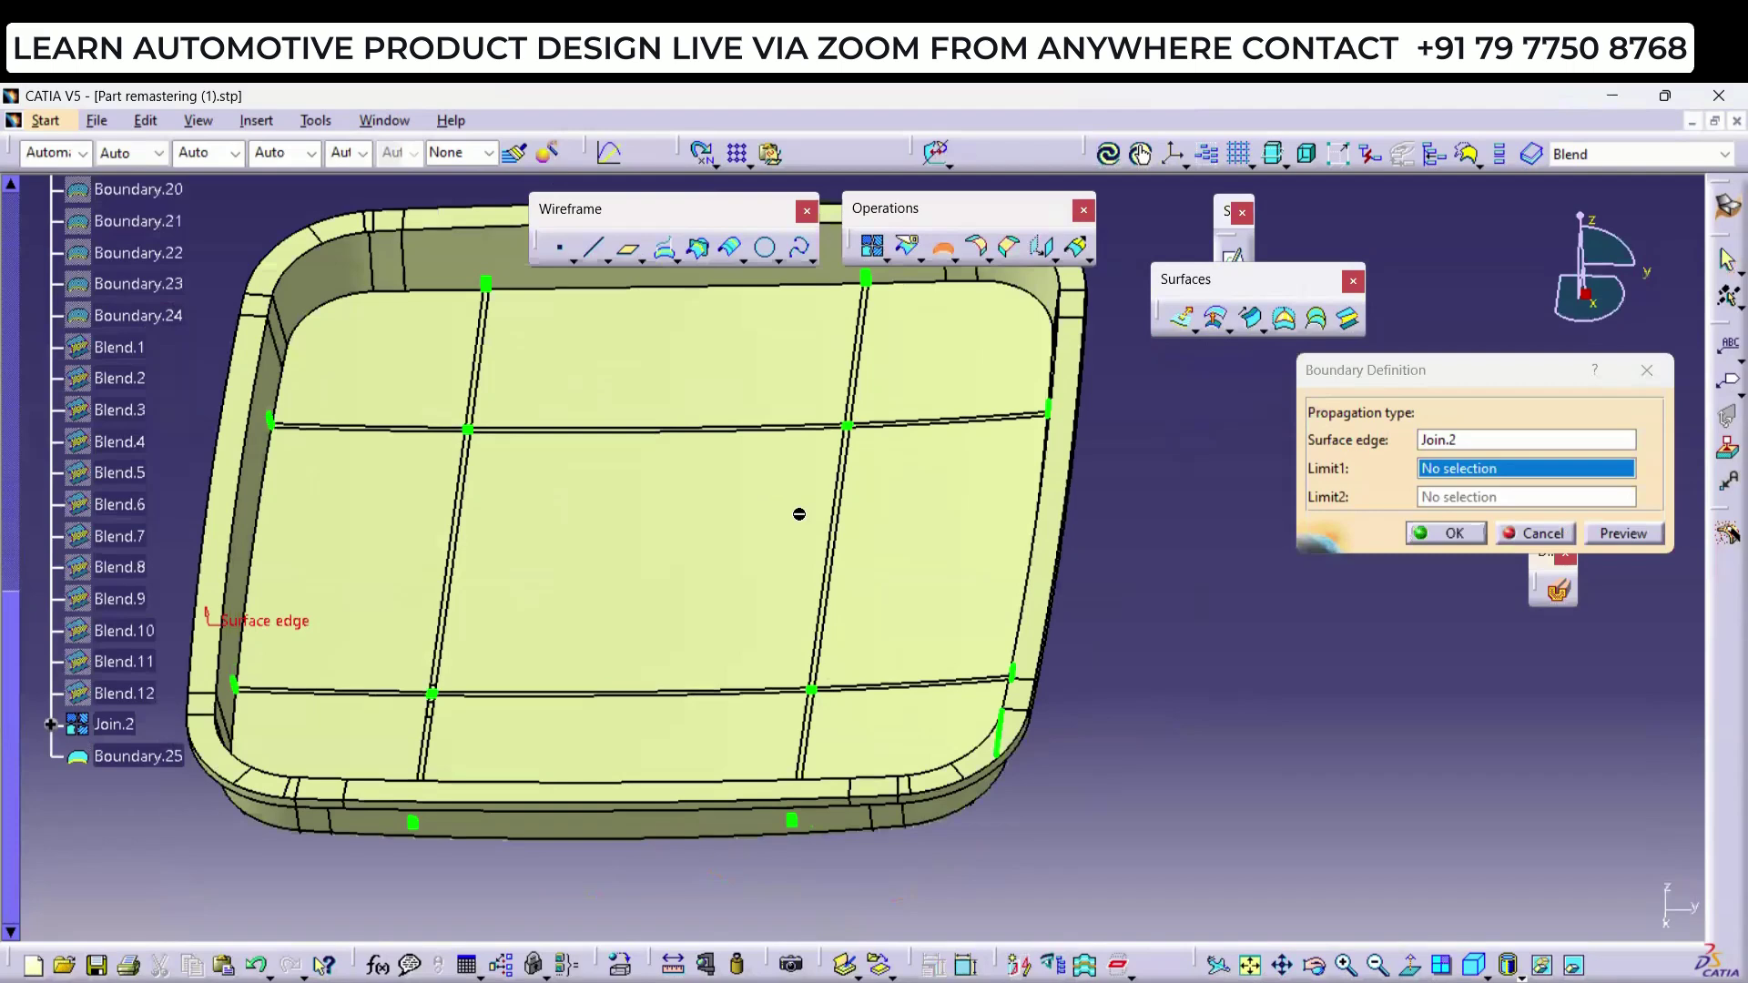
middle_click_drag(765, 494, 971, 452)
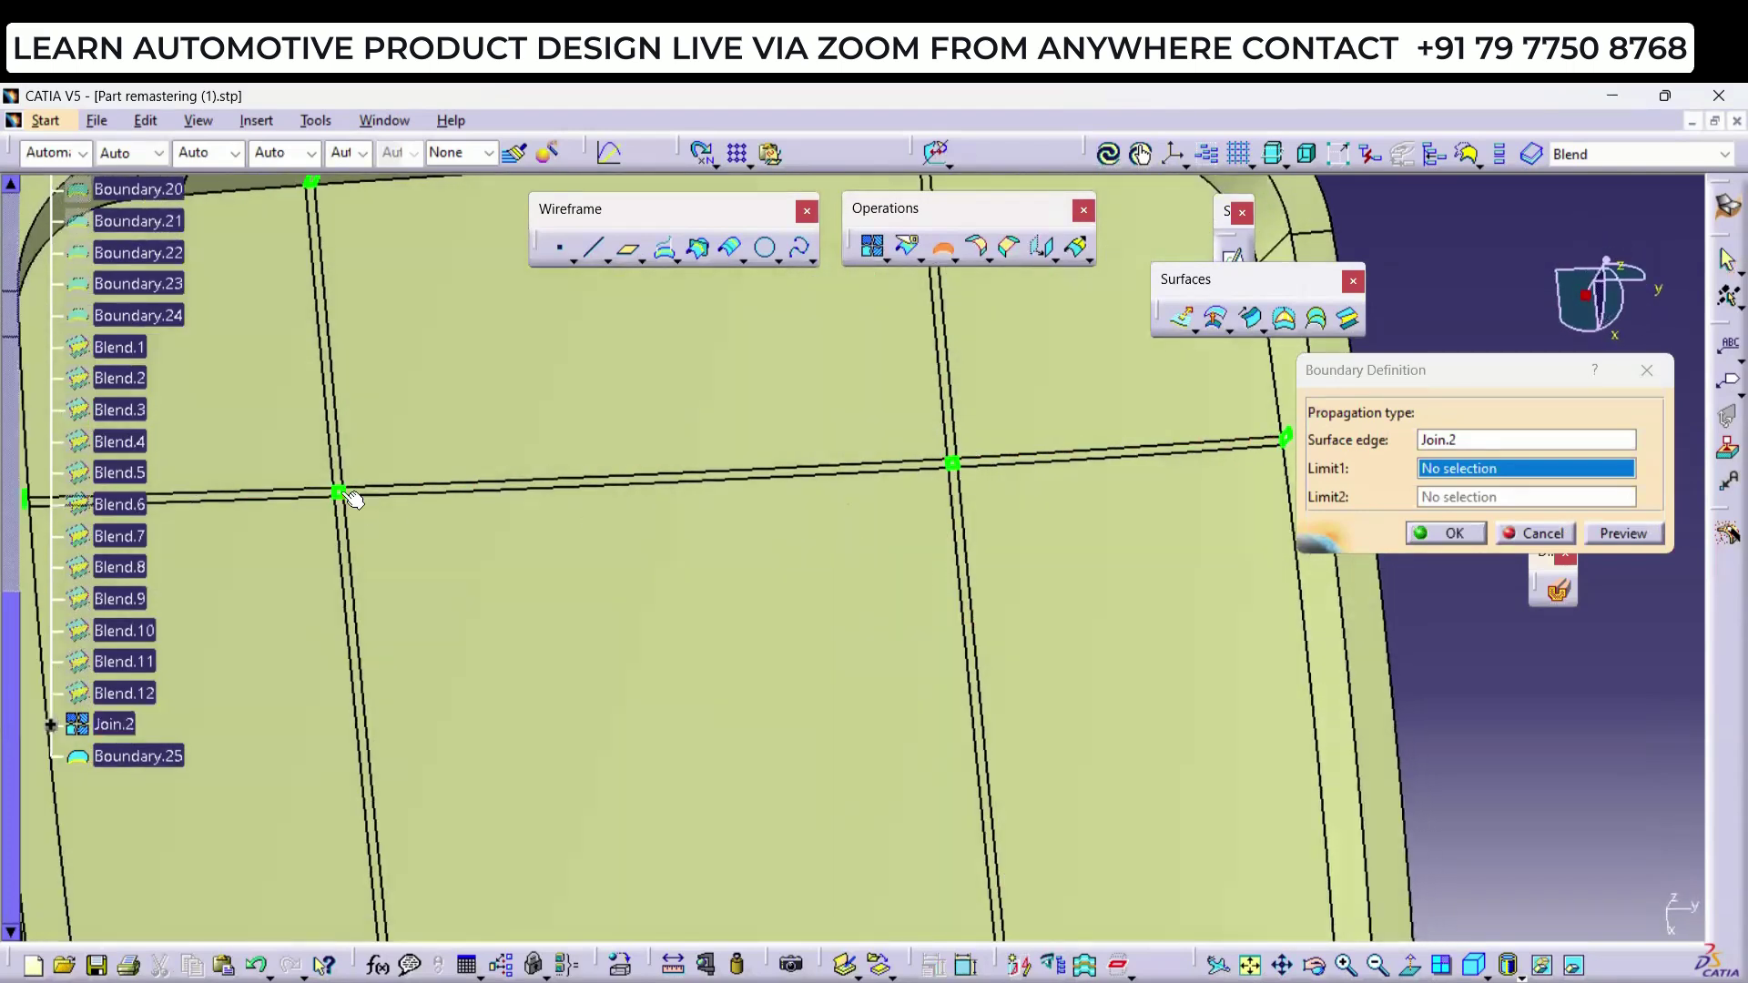
middle_click_drag(354, 499, 701, 323)
middle_click_drag(1192, 599, 1692, 383)
left_click(1644, 371)
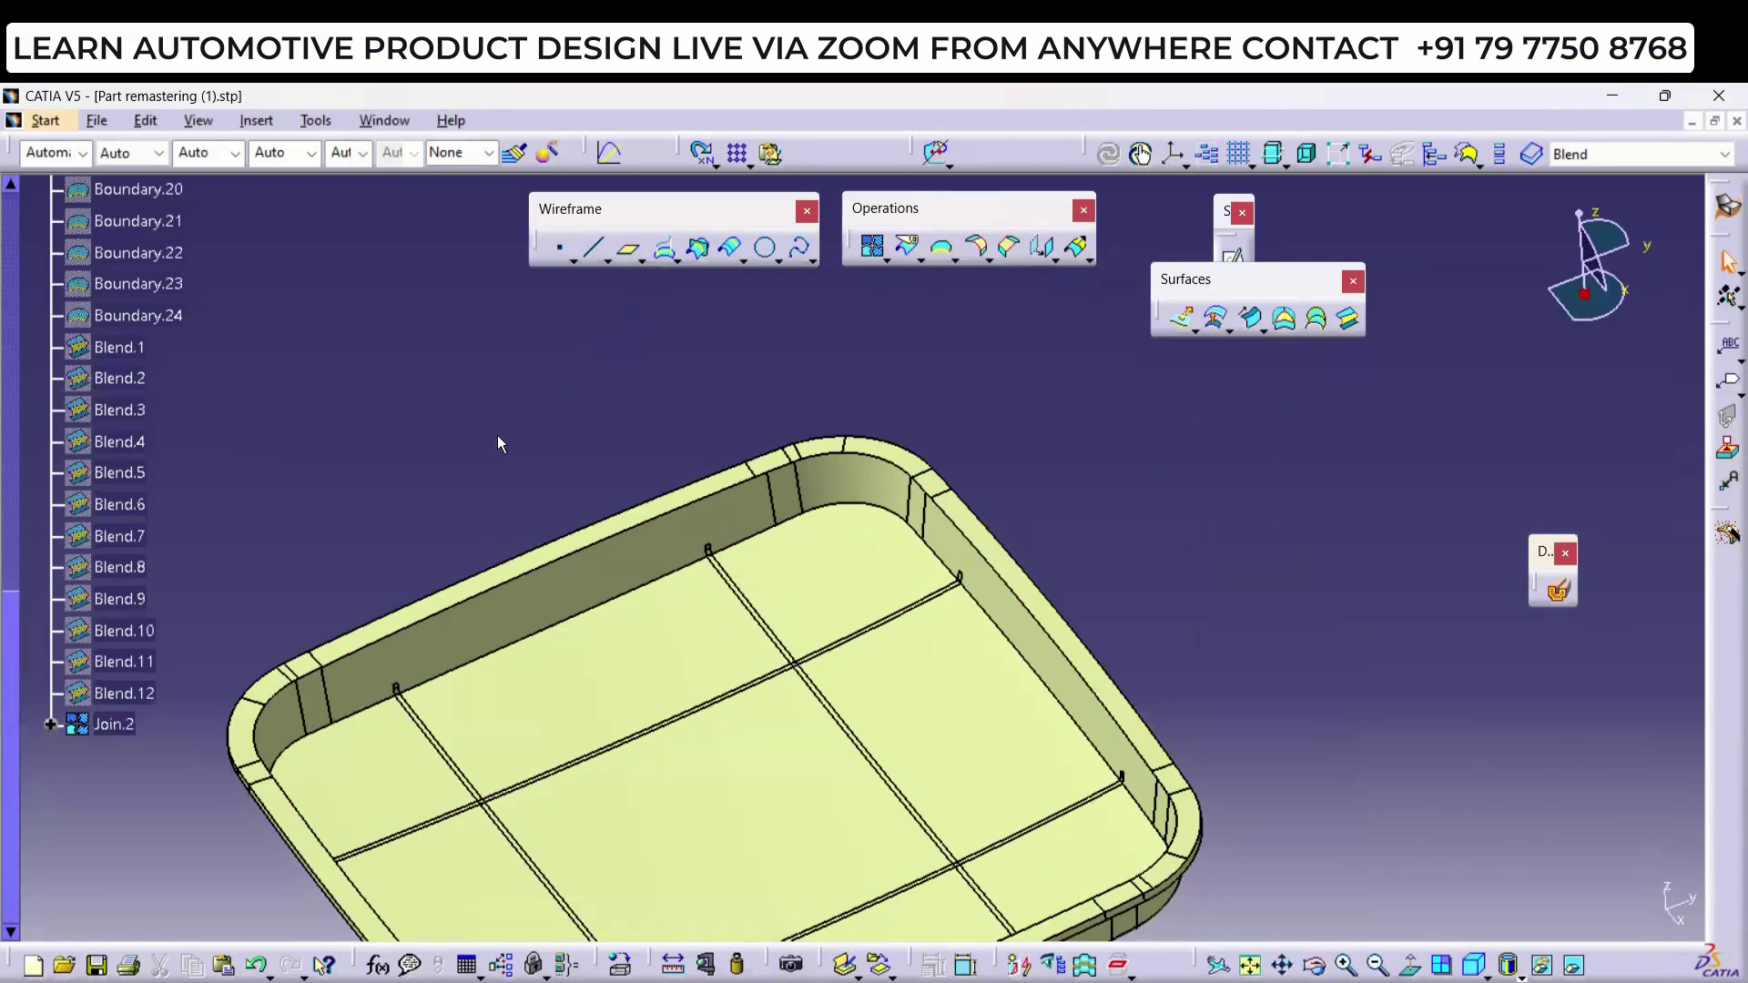
Step: Collapse the Blend set in the tree and insert a new geometrical set named Fill under Part Remastering
middle_click_drag(774, 635, 883, 394)
left_click(11, 227)
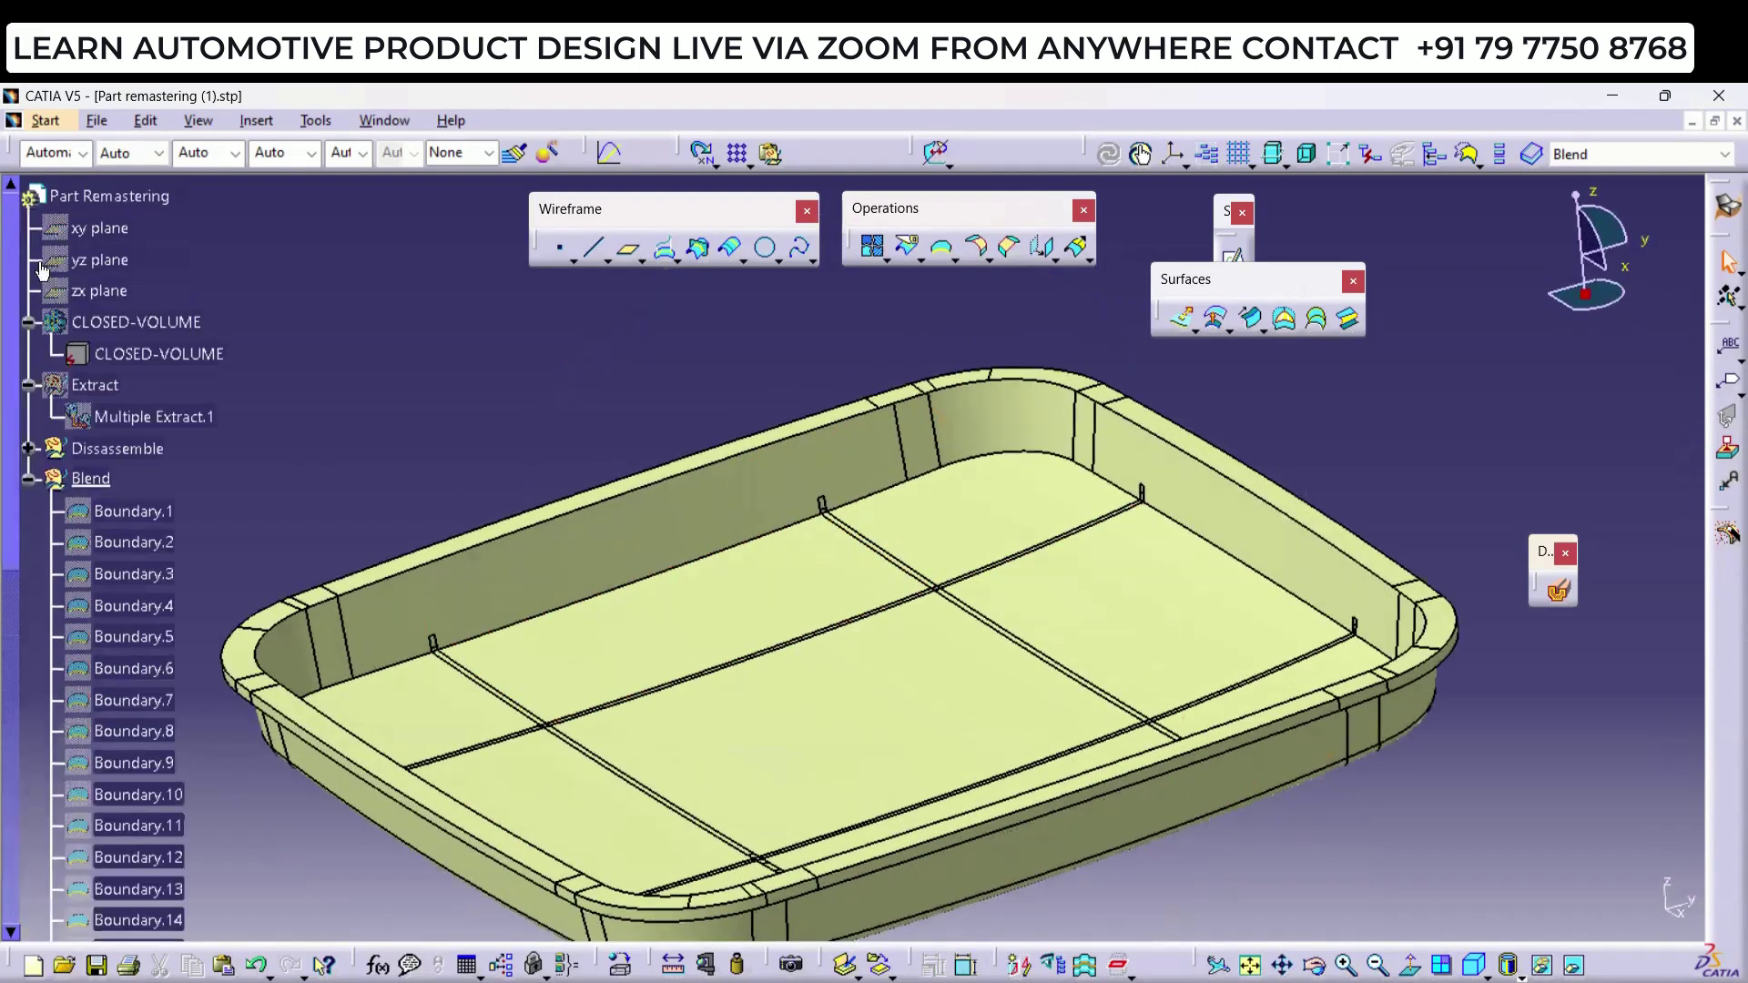
left_click(28, 478)
middle_click_drag(1066, 535, 844, 372)
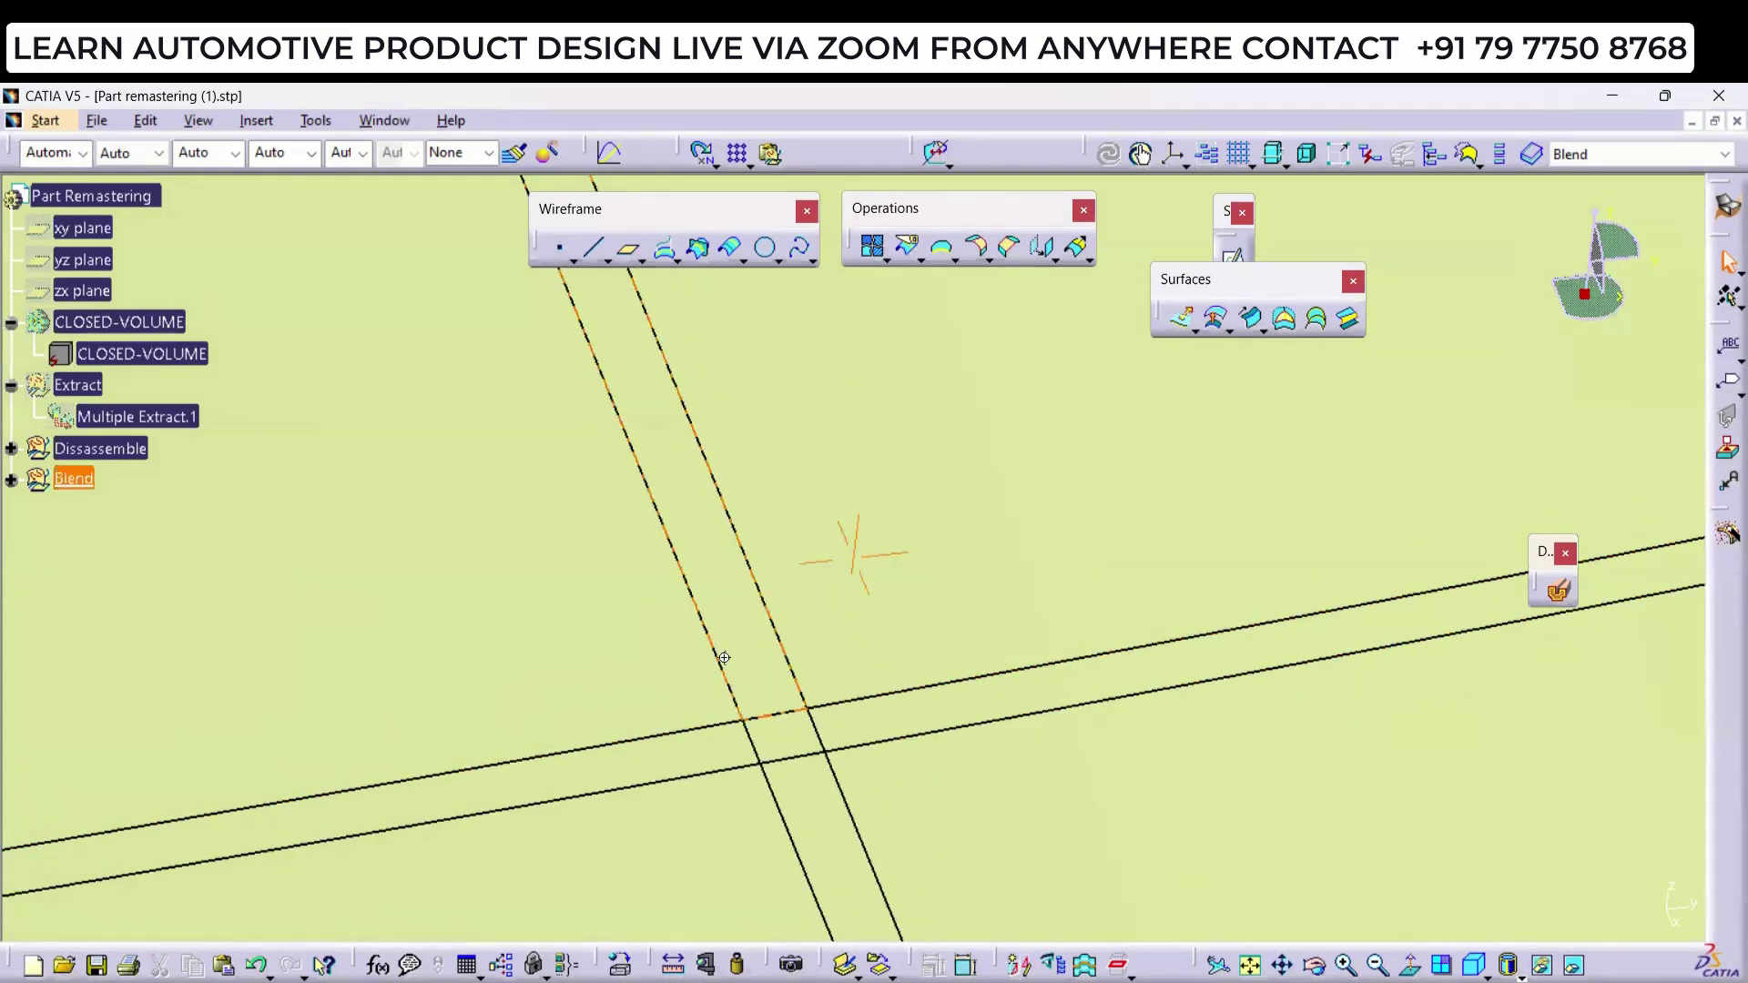
middle_click_drag(724, 657, 919, 852)
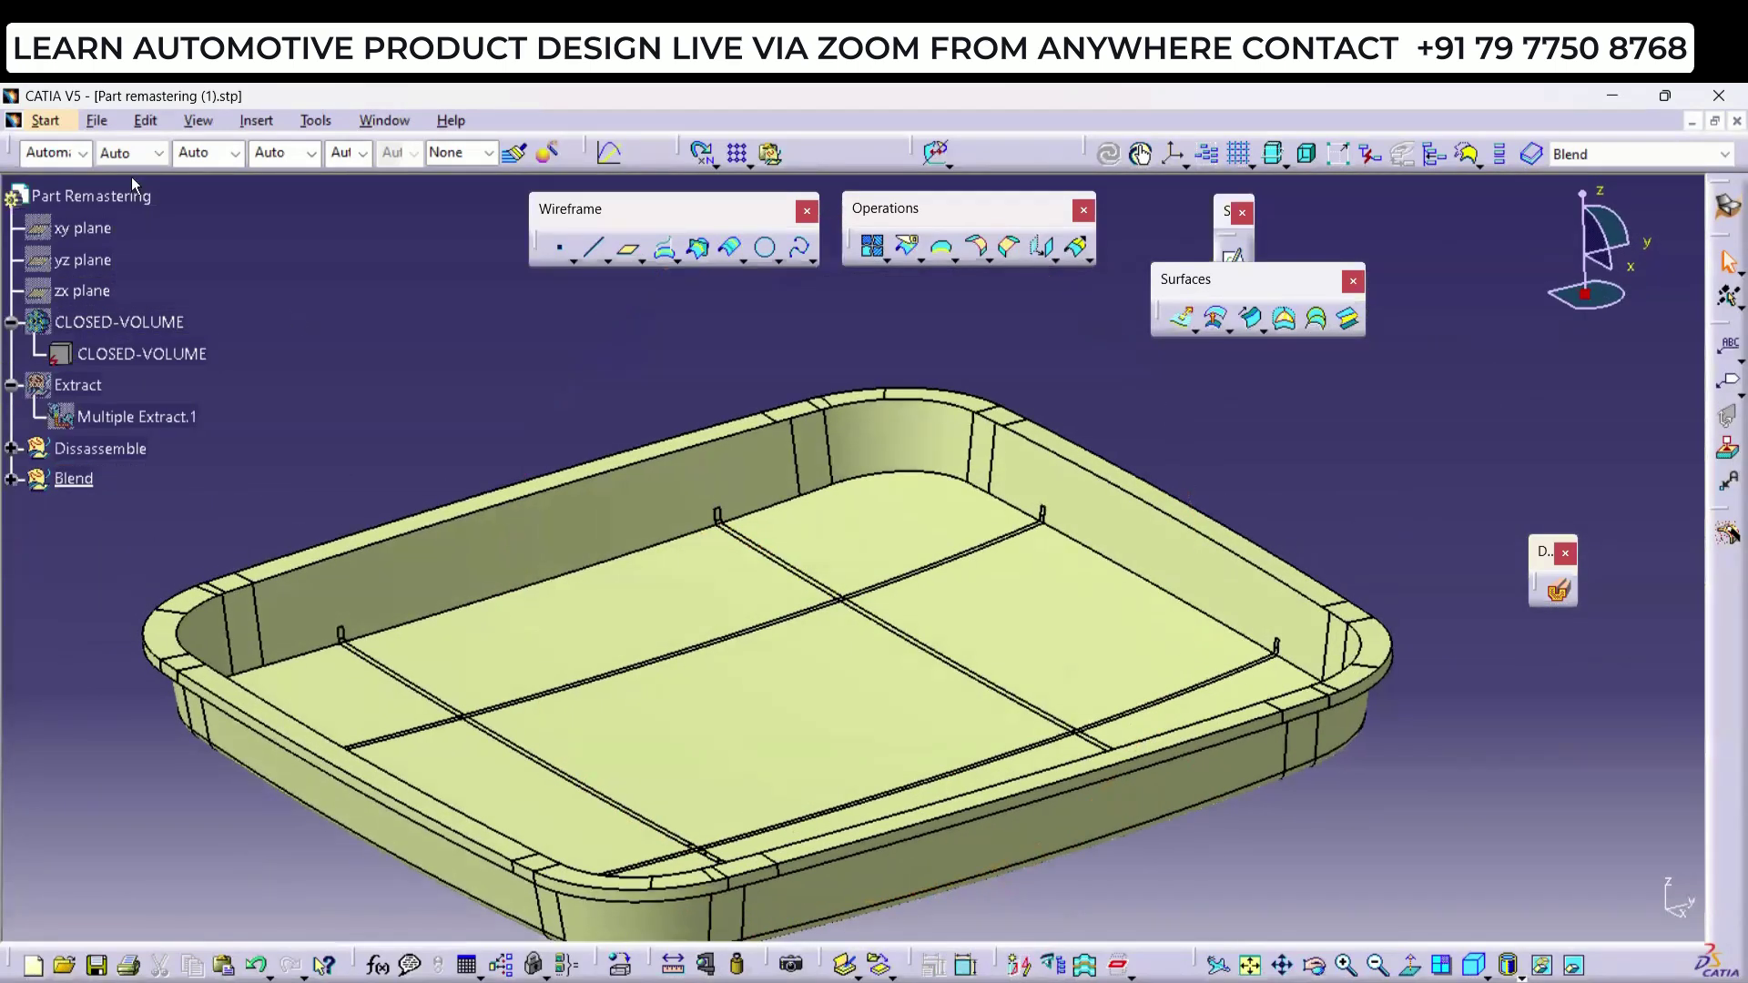
left_click(259, 122)
left_click(294, 228)
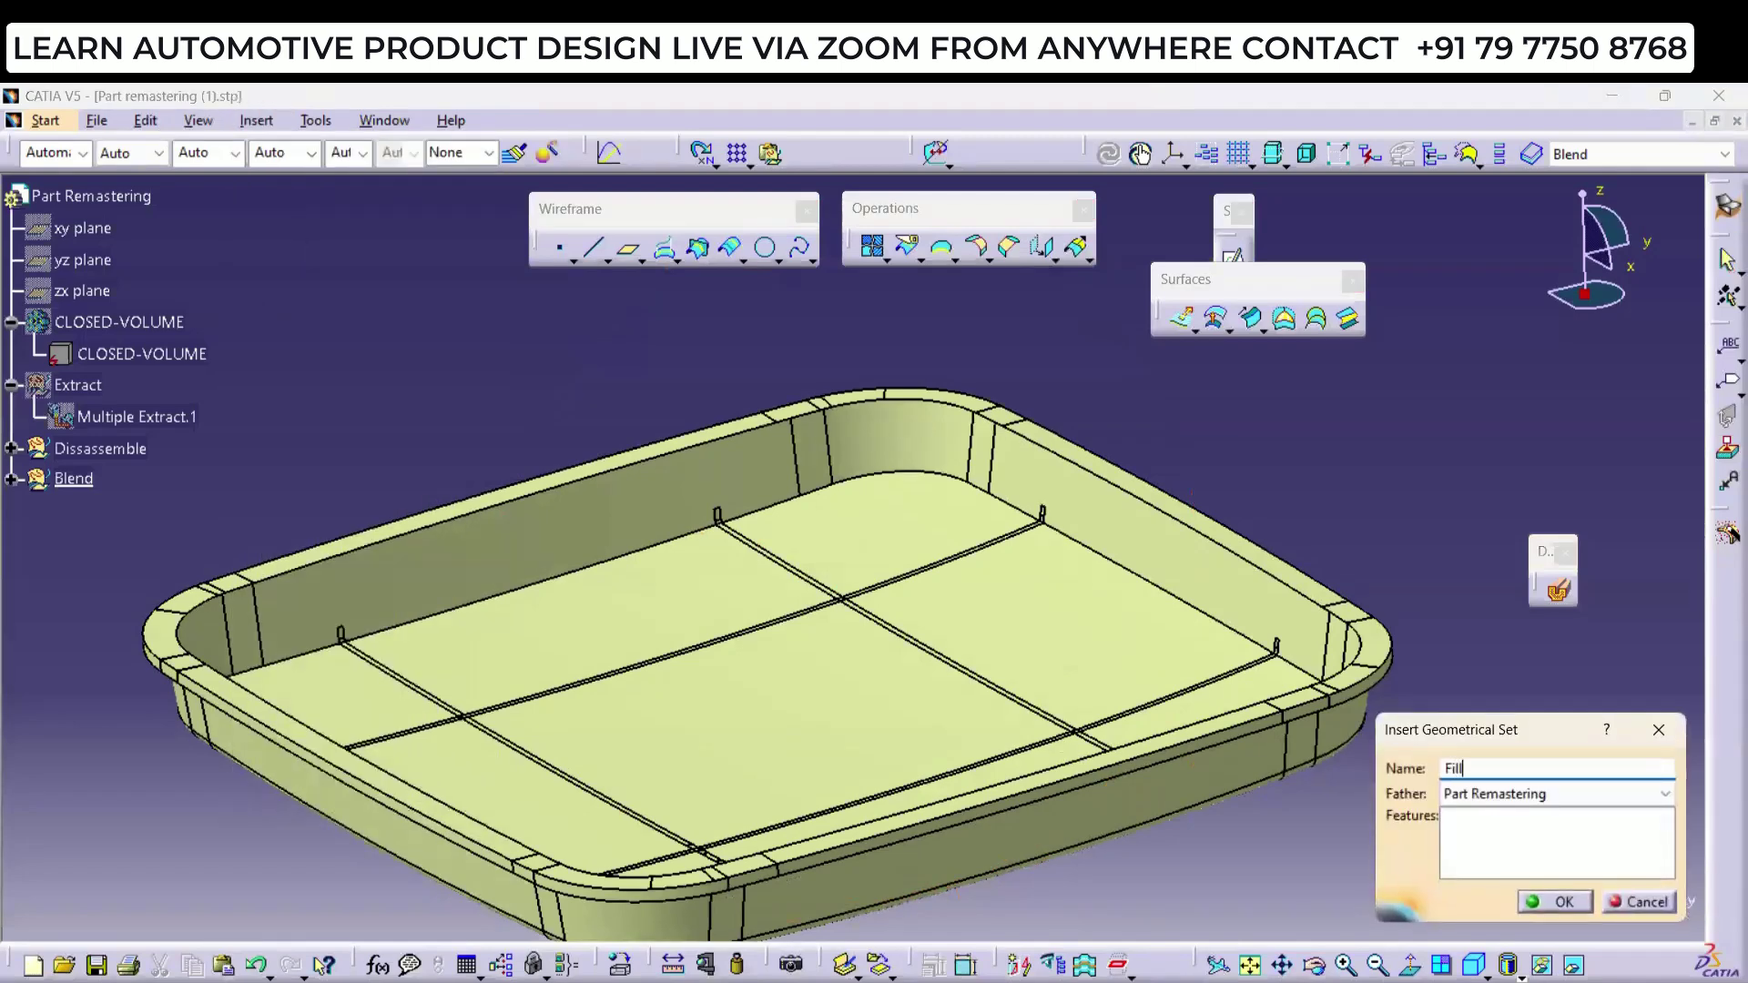
type("Fill")
key("Return")
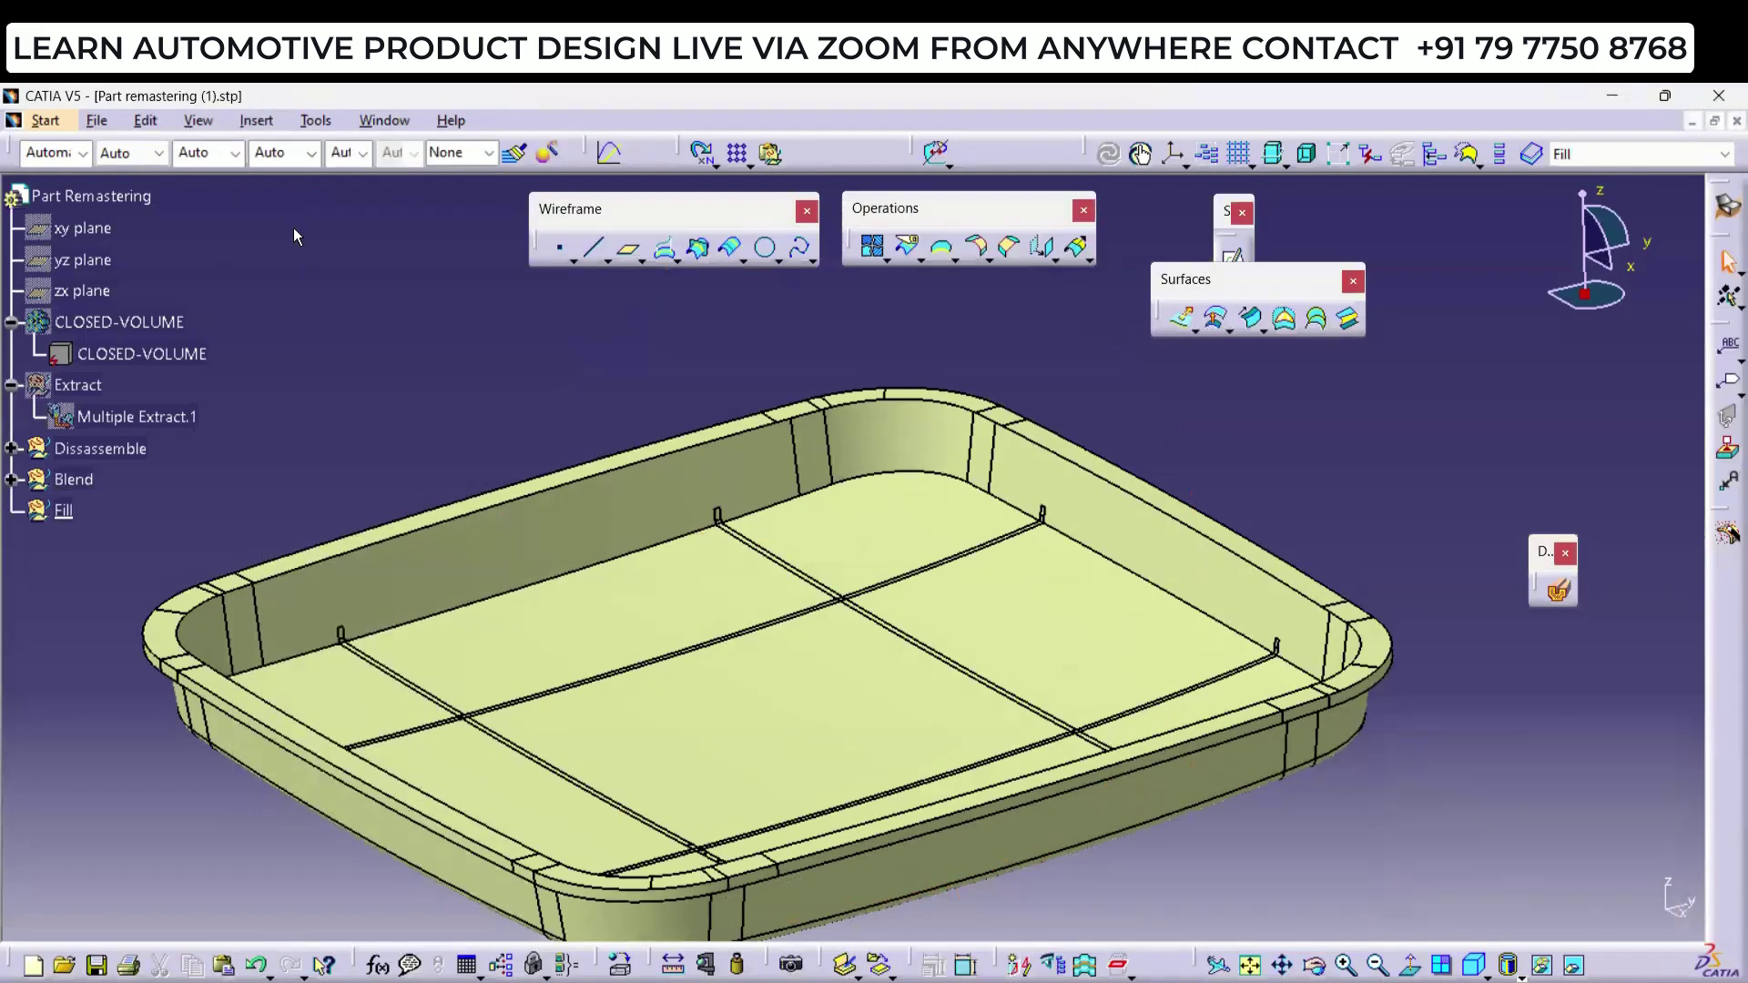
Step: Create a Point continuity boundary around the small square hole at the first rib crossing of Join.2
left_click(943, 247)
left_click(1447, 414)
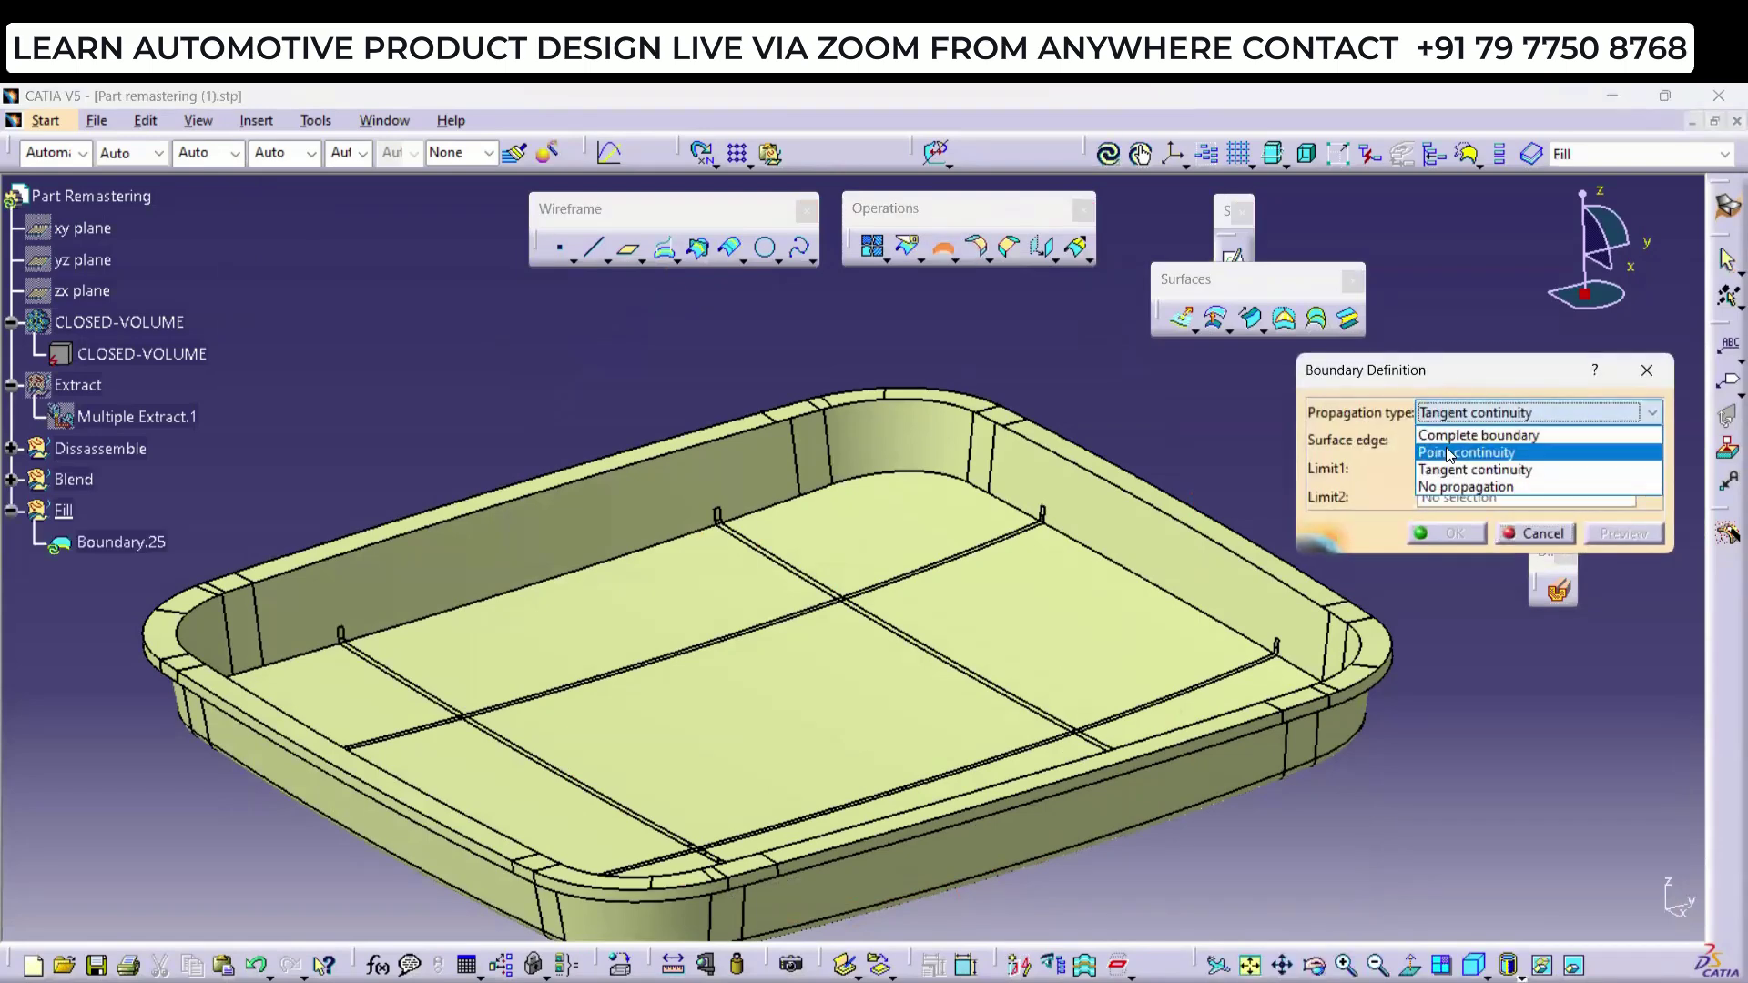
left_click(1447, 452)
middle_click_drag(968, 583, 928, 617)
left_click(922, 642)
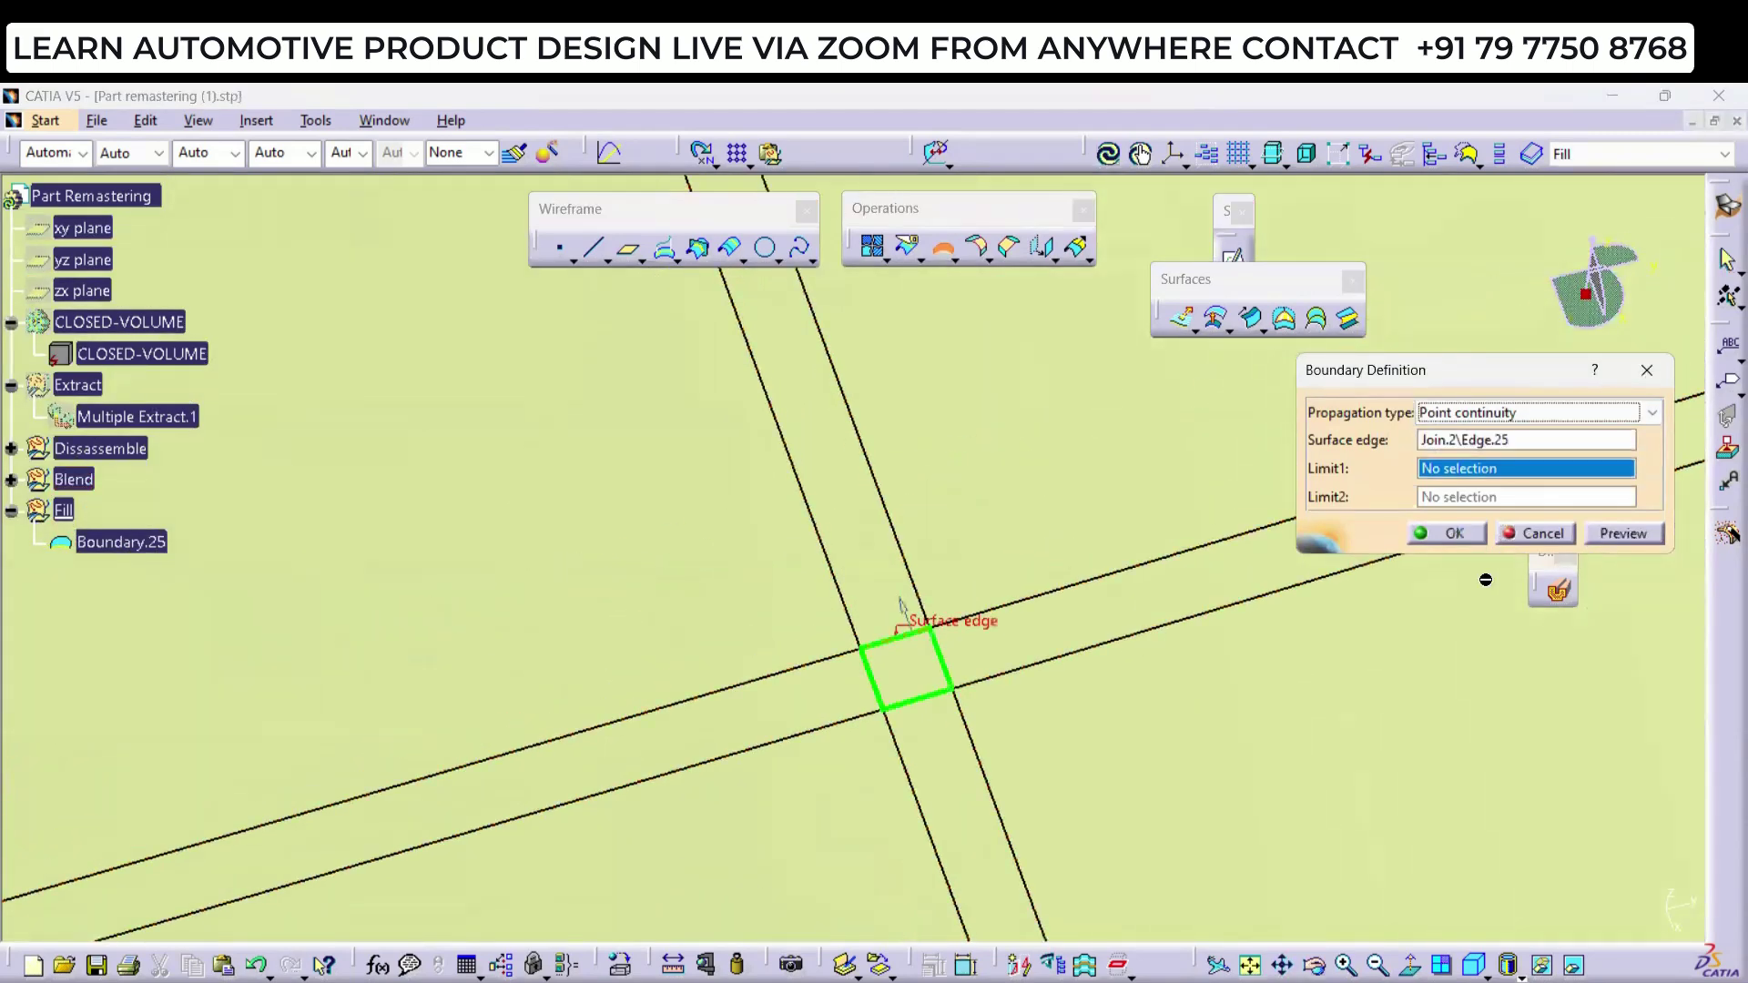
left_click(1455, 533)
Step: Create Point continuity boundaries around the square holes at the three remaining rib crossings of Join.2
middle_click_drag(714, 677, 849, 483)
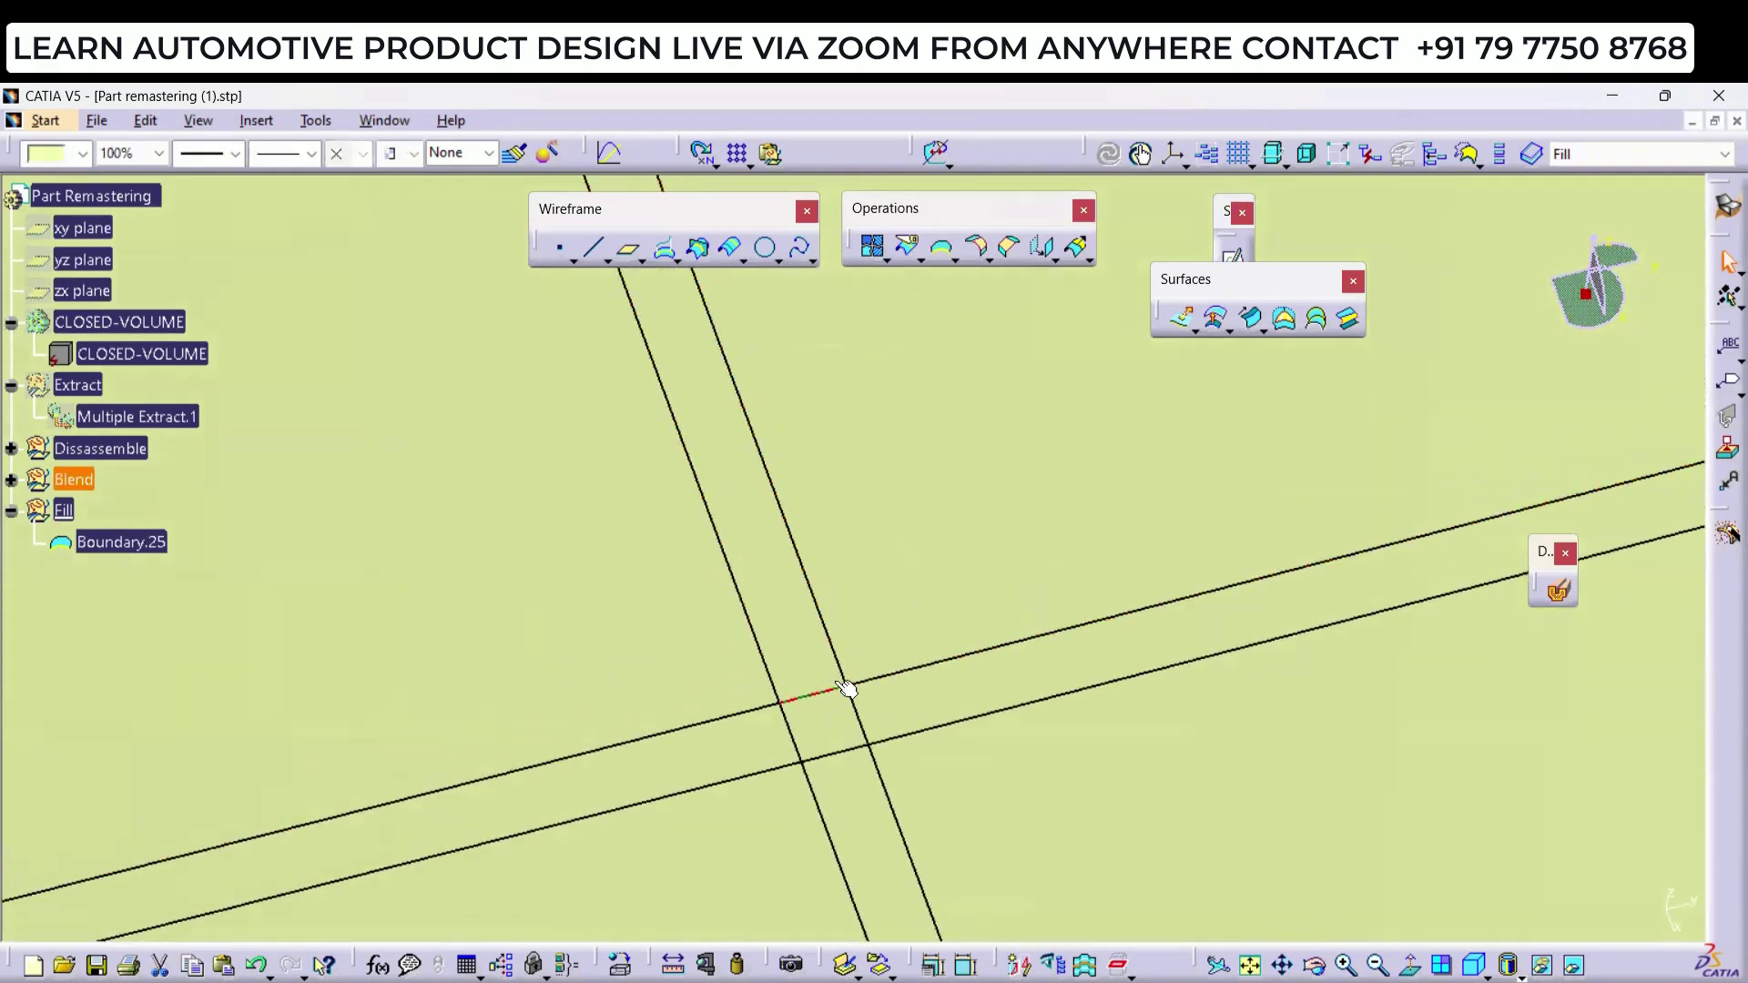
left_click(944, 247)
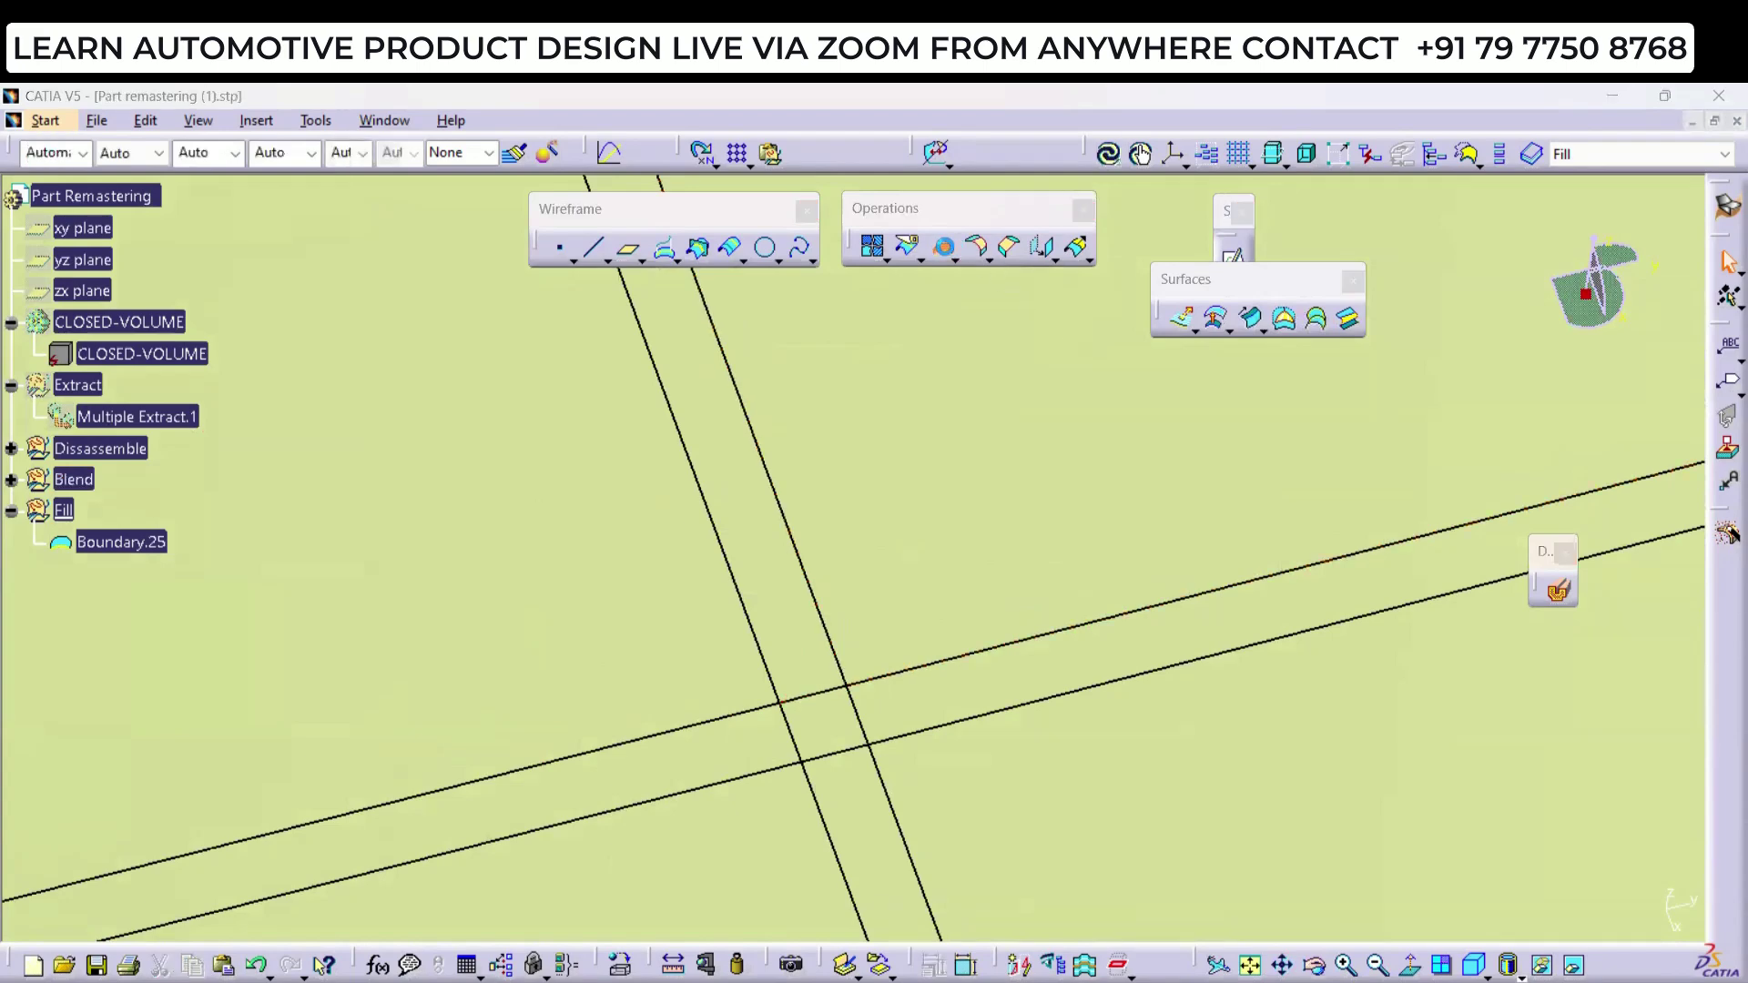
left_click(790, 669)
left_click(1455, 535)
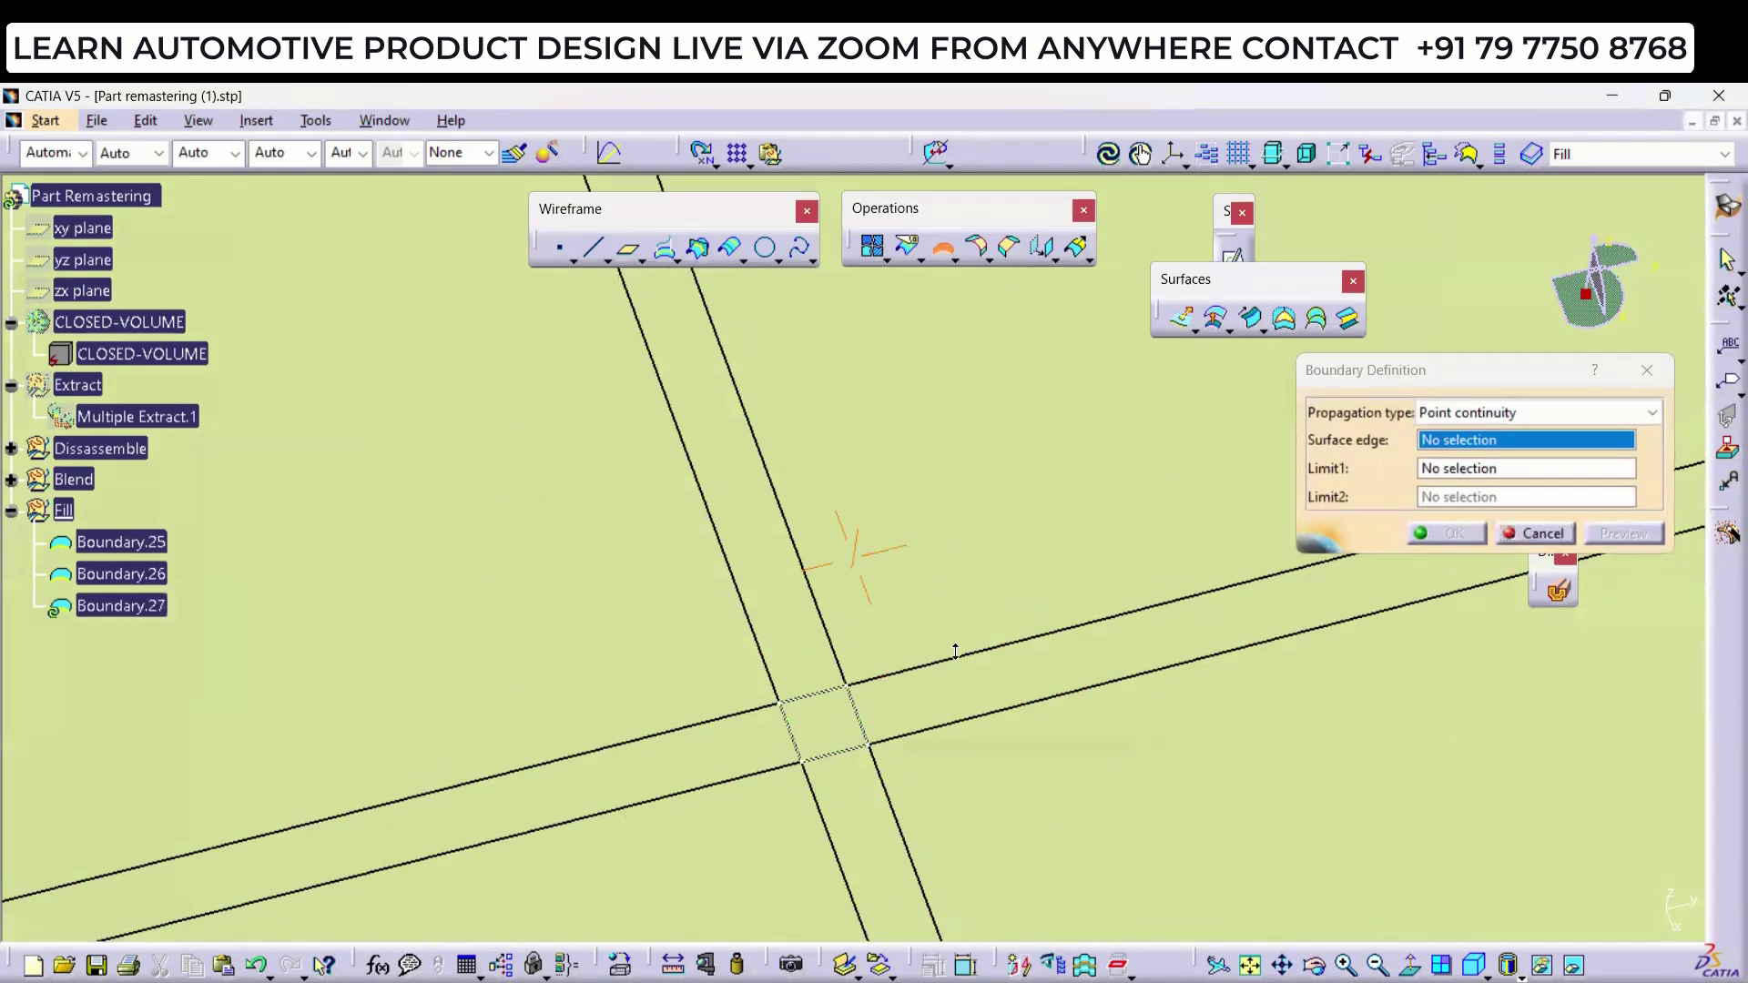
middle_click_drag(953, 643, 1021, 709)
middle_click_drag(1065, 924, 994, 266)
middle_click_drag(1015, 455, 910, 569)
left_click(862, 502)
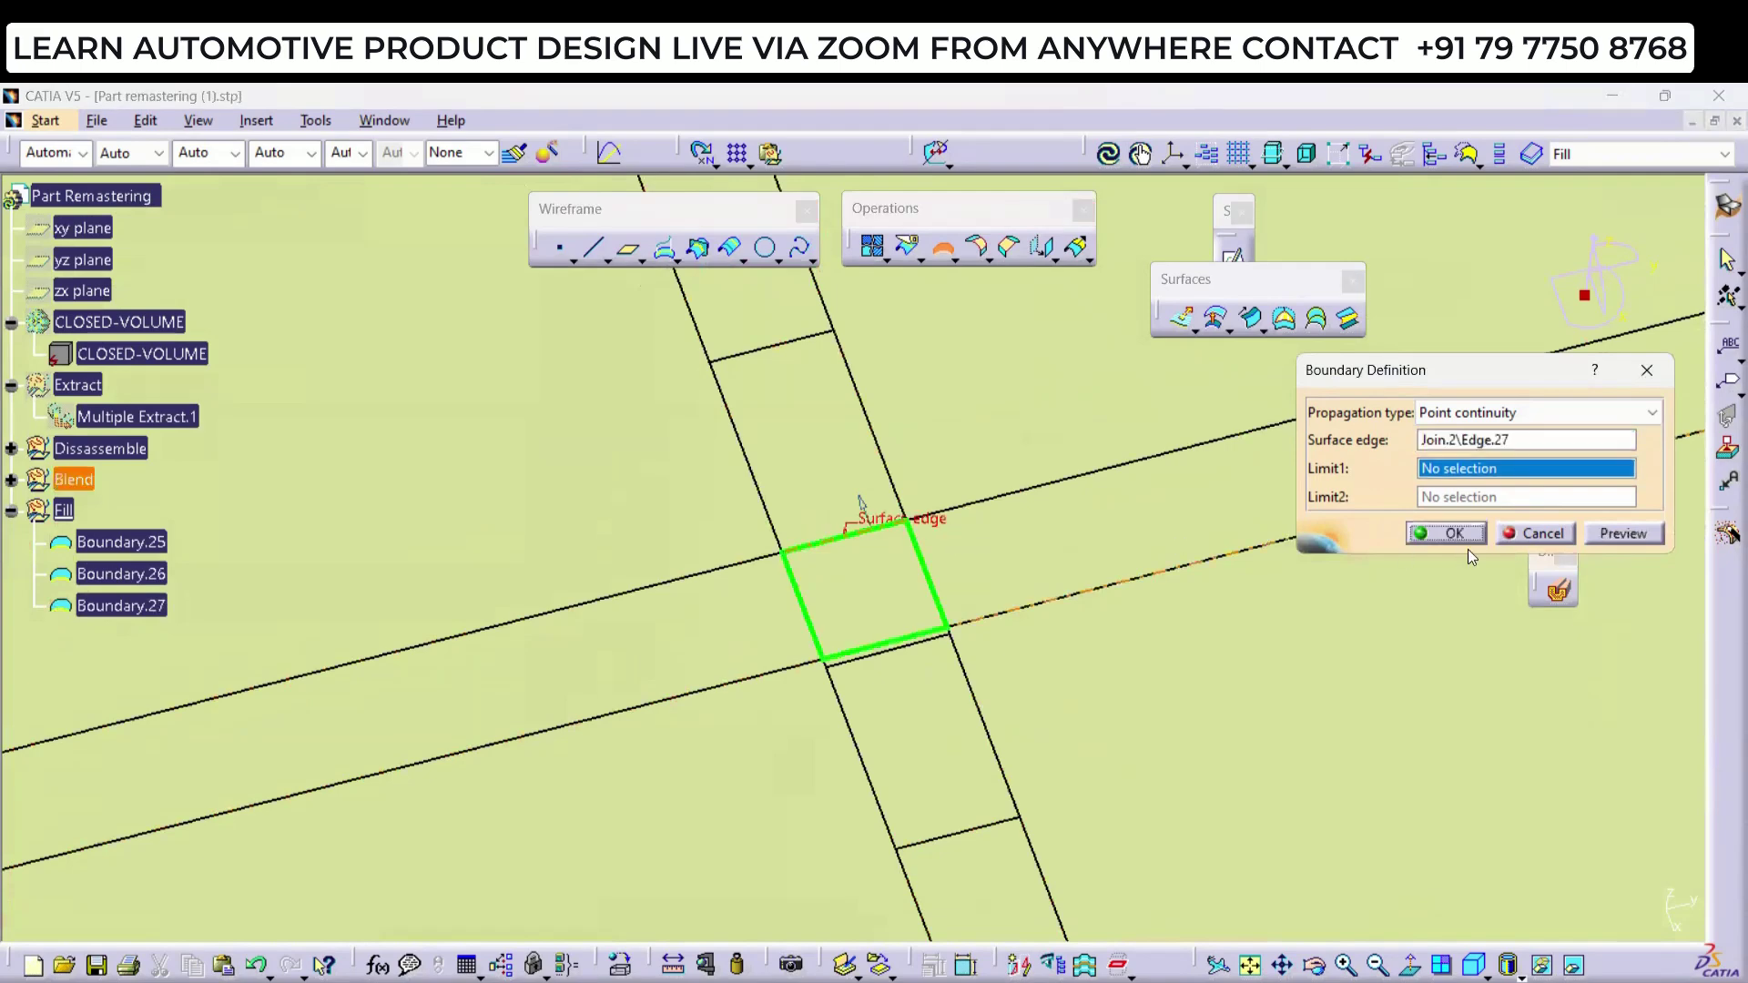
left_click(1455, 534)
middle_click_drag(987, 483, 920, 386)
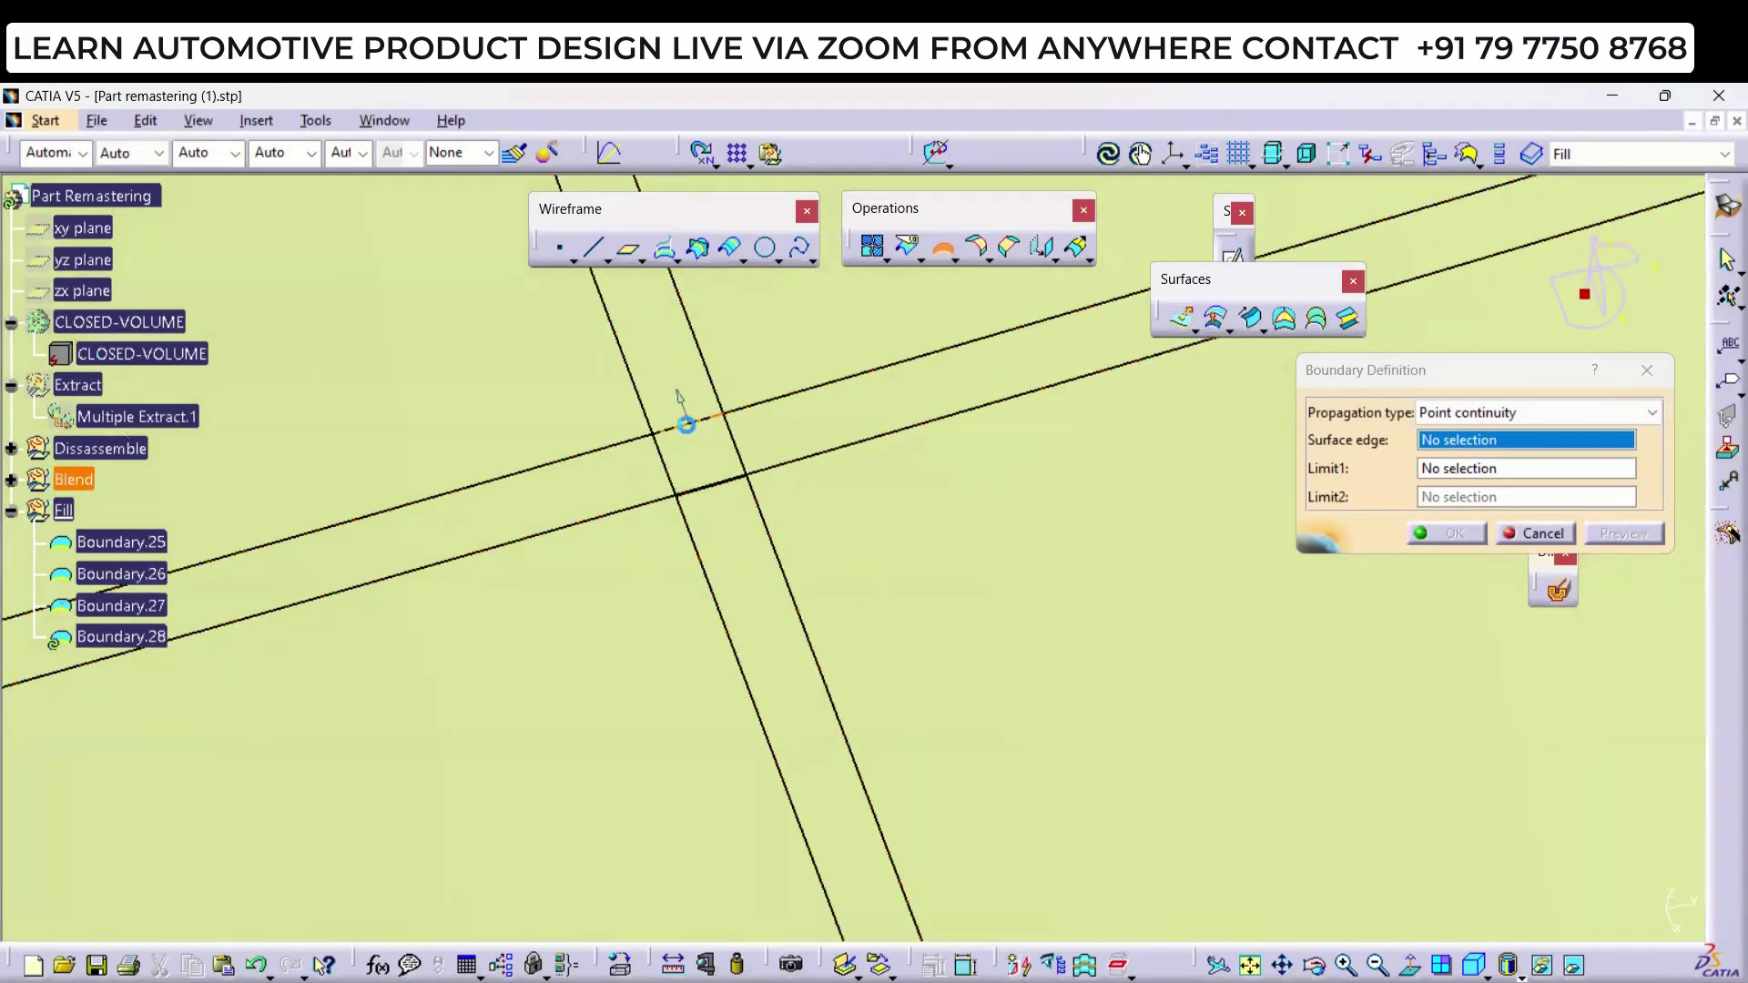
left_click(687, 424)
left_click(1439, 543)
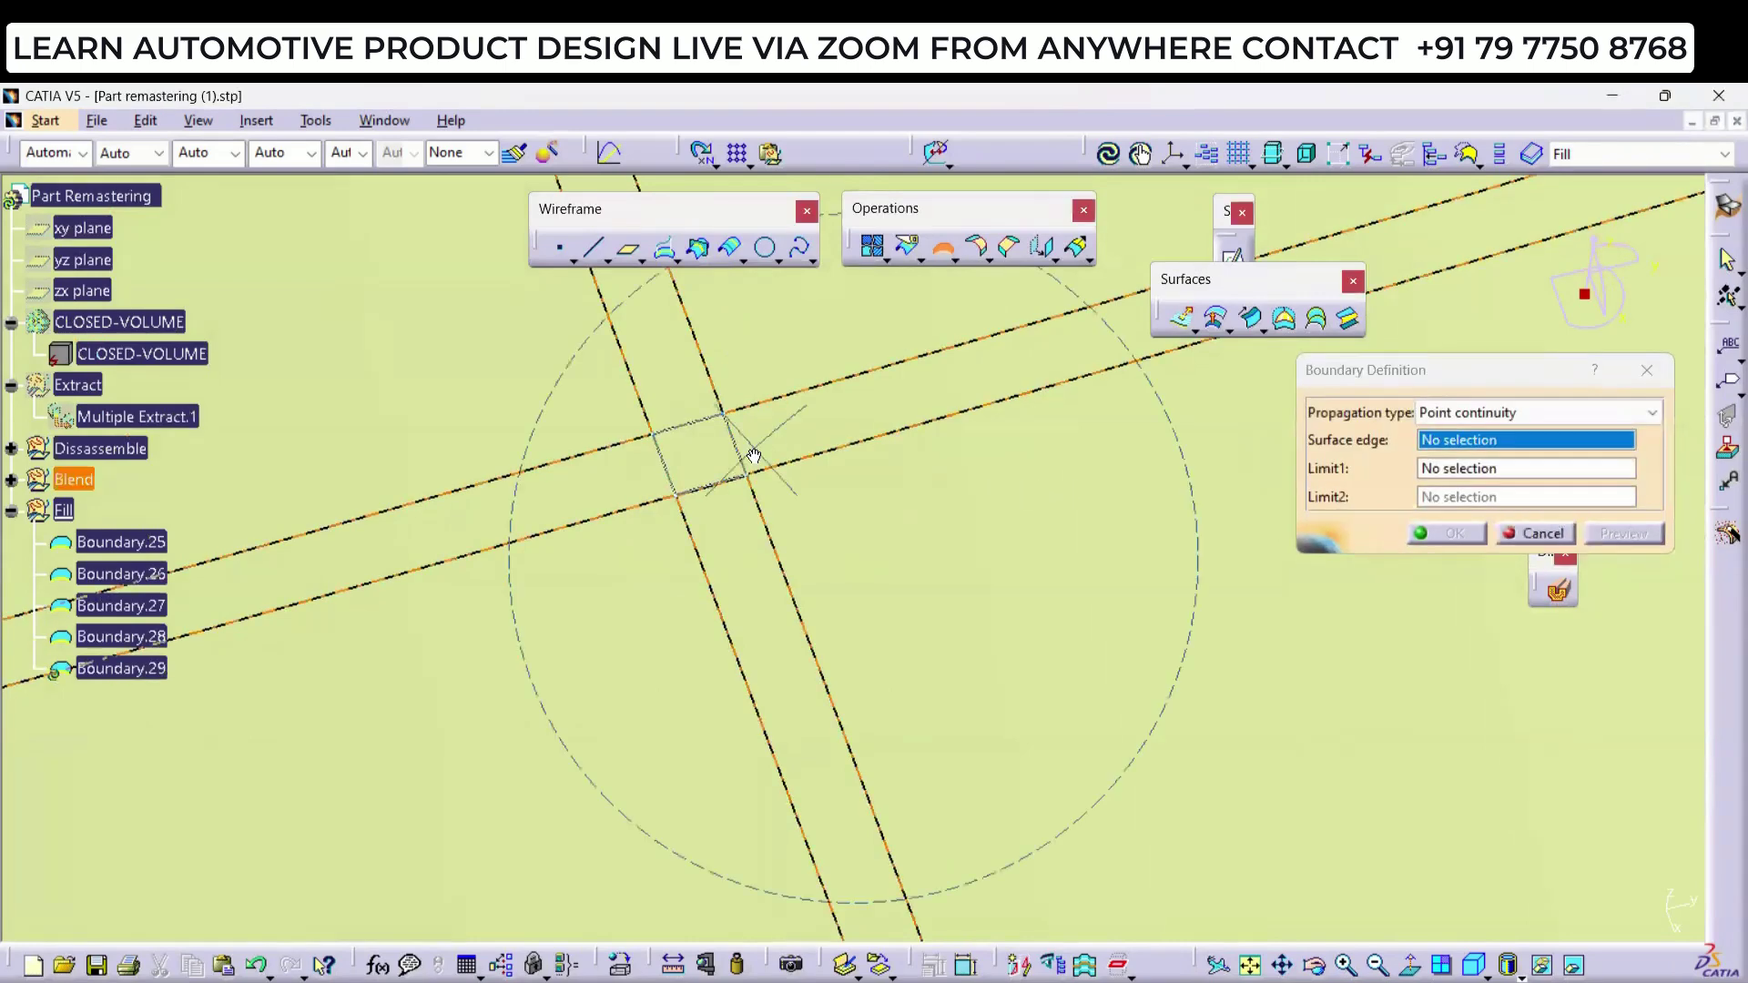
Step: Create a Point continuity boundary around the first rib-end notch in the tray's inner side wall
middle_click_drag(749, 457, 799, 380)
middle_click_drag(395, 425, 926, 432)
middle_click_drag(926, 433, 839, 636)
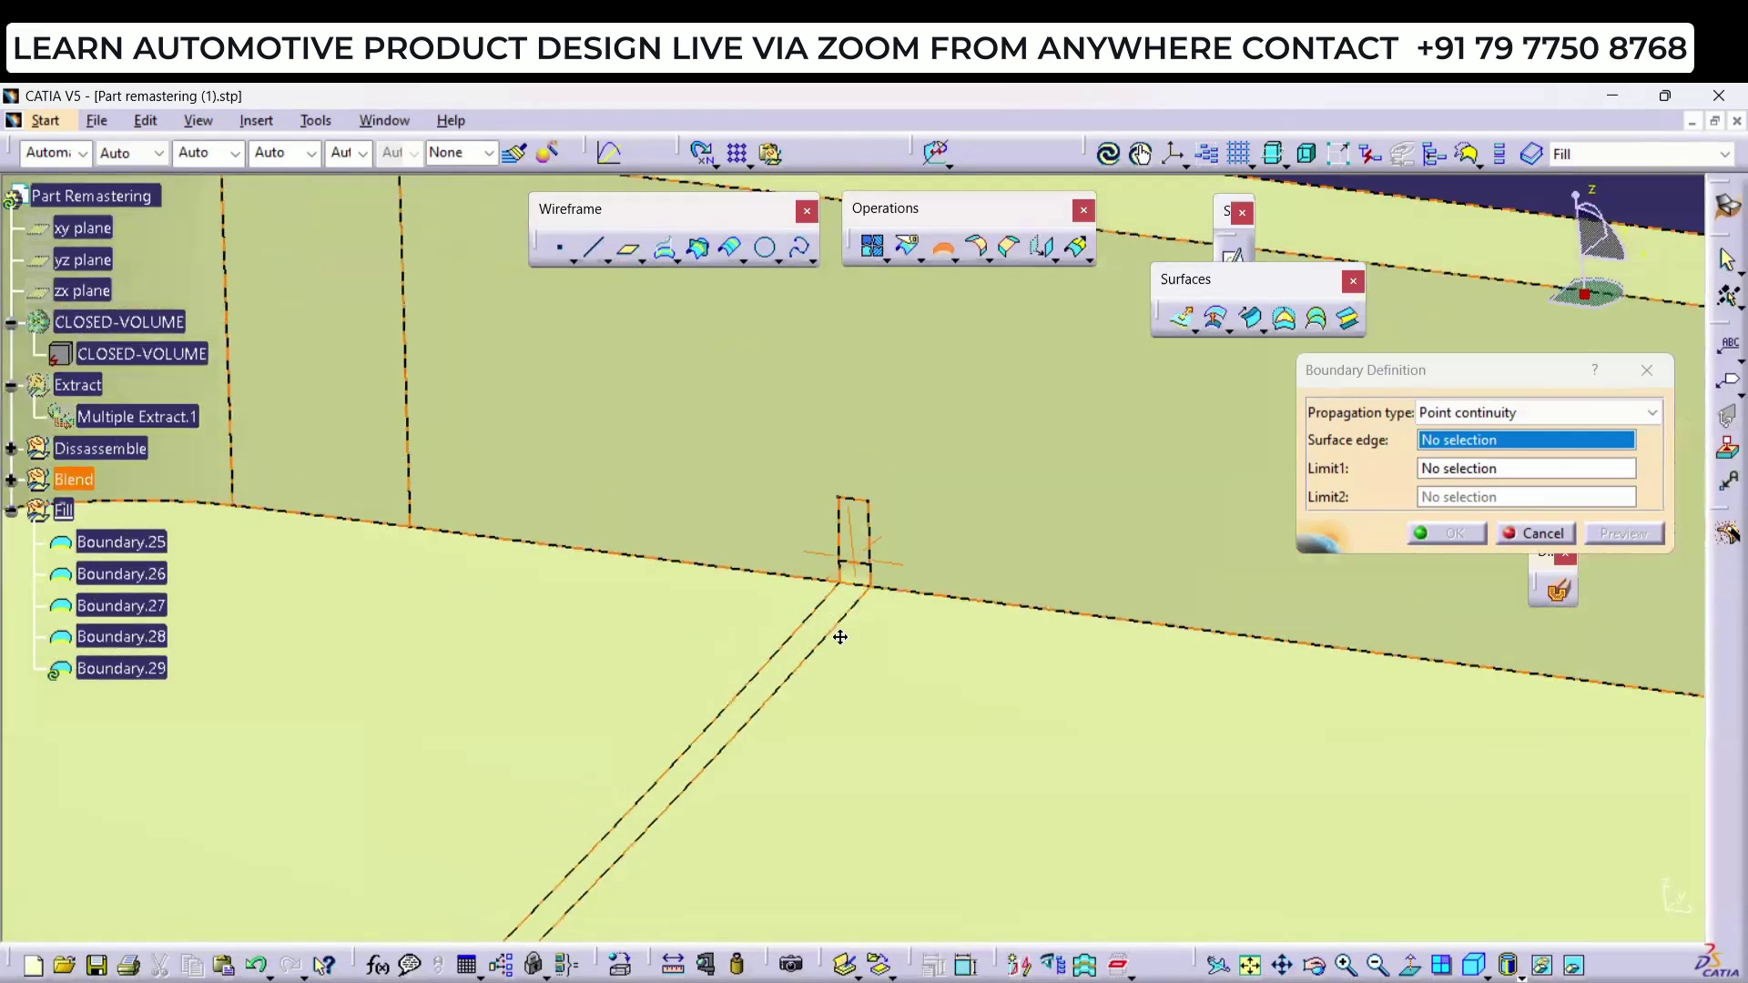
left_click(869, 538)
left_click(1447, 534)
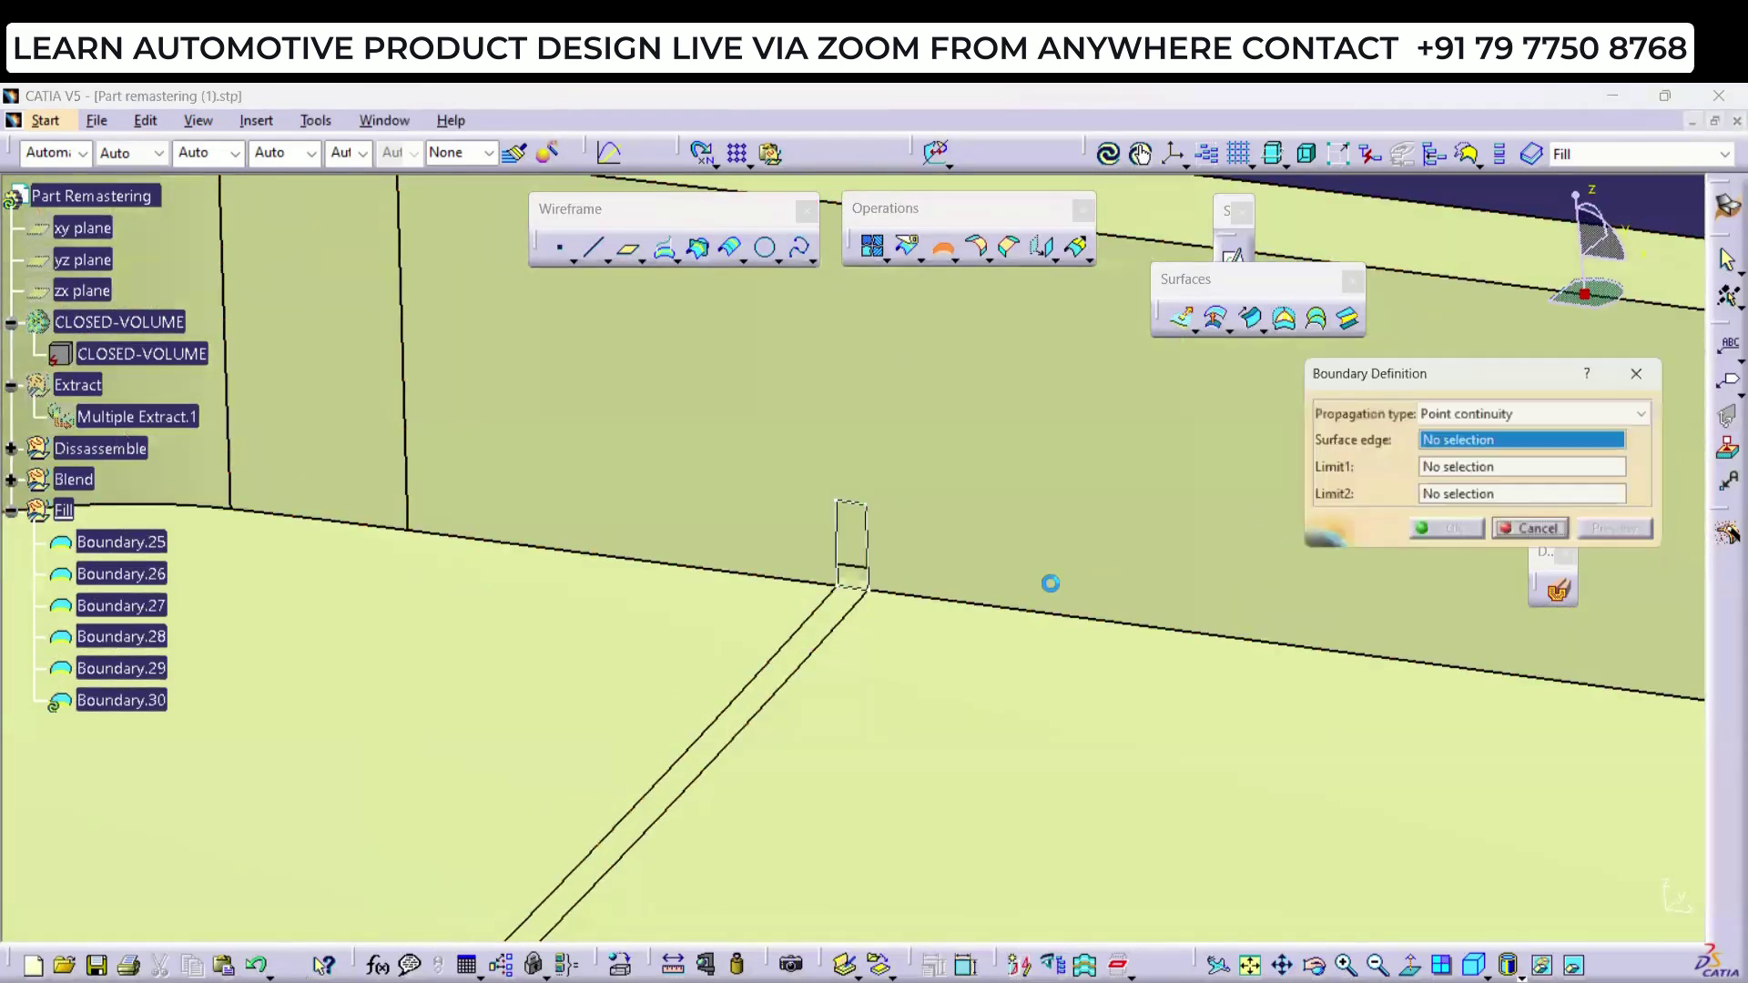
middle_click_drag(1046, 581, 781, 644)
left_click(780, 632)
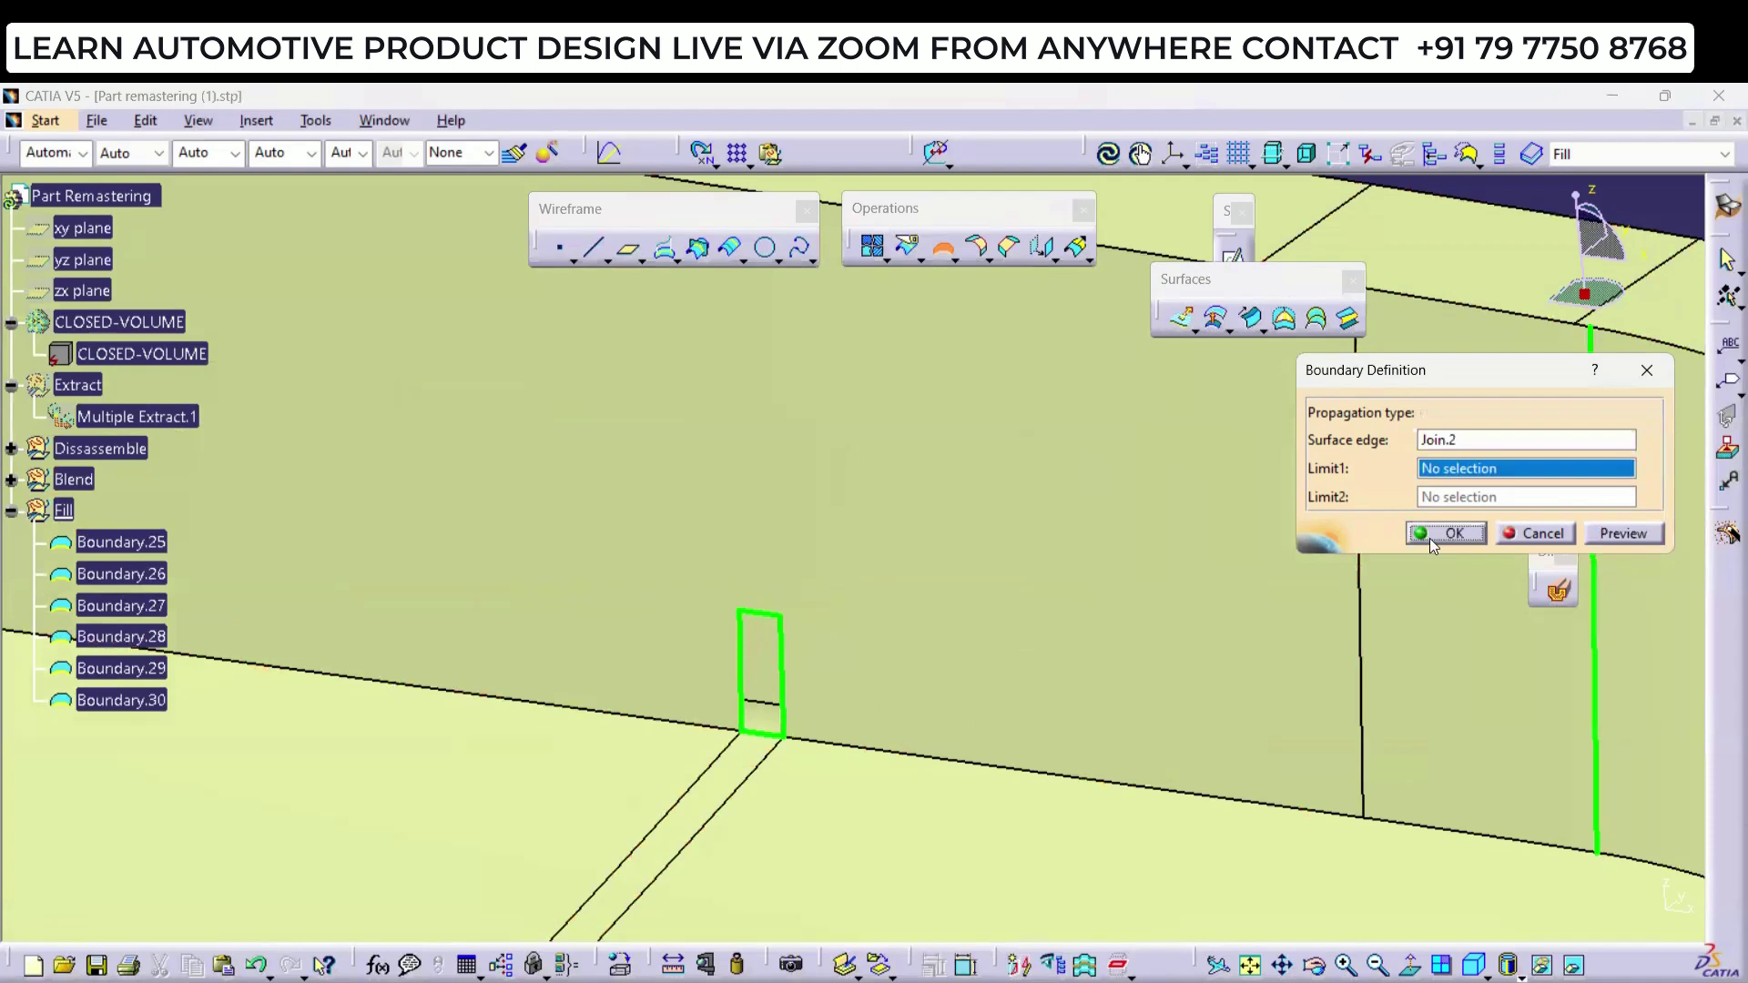
left_click(1646, 370)
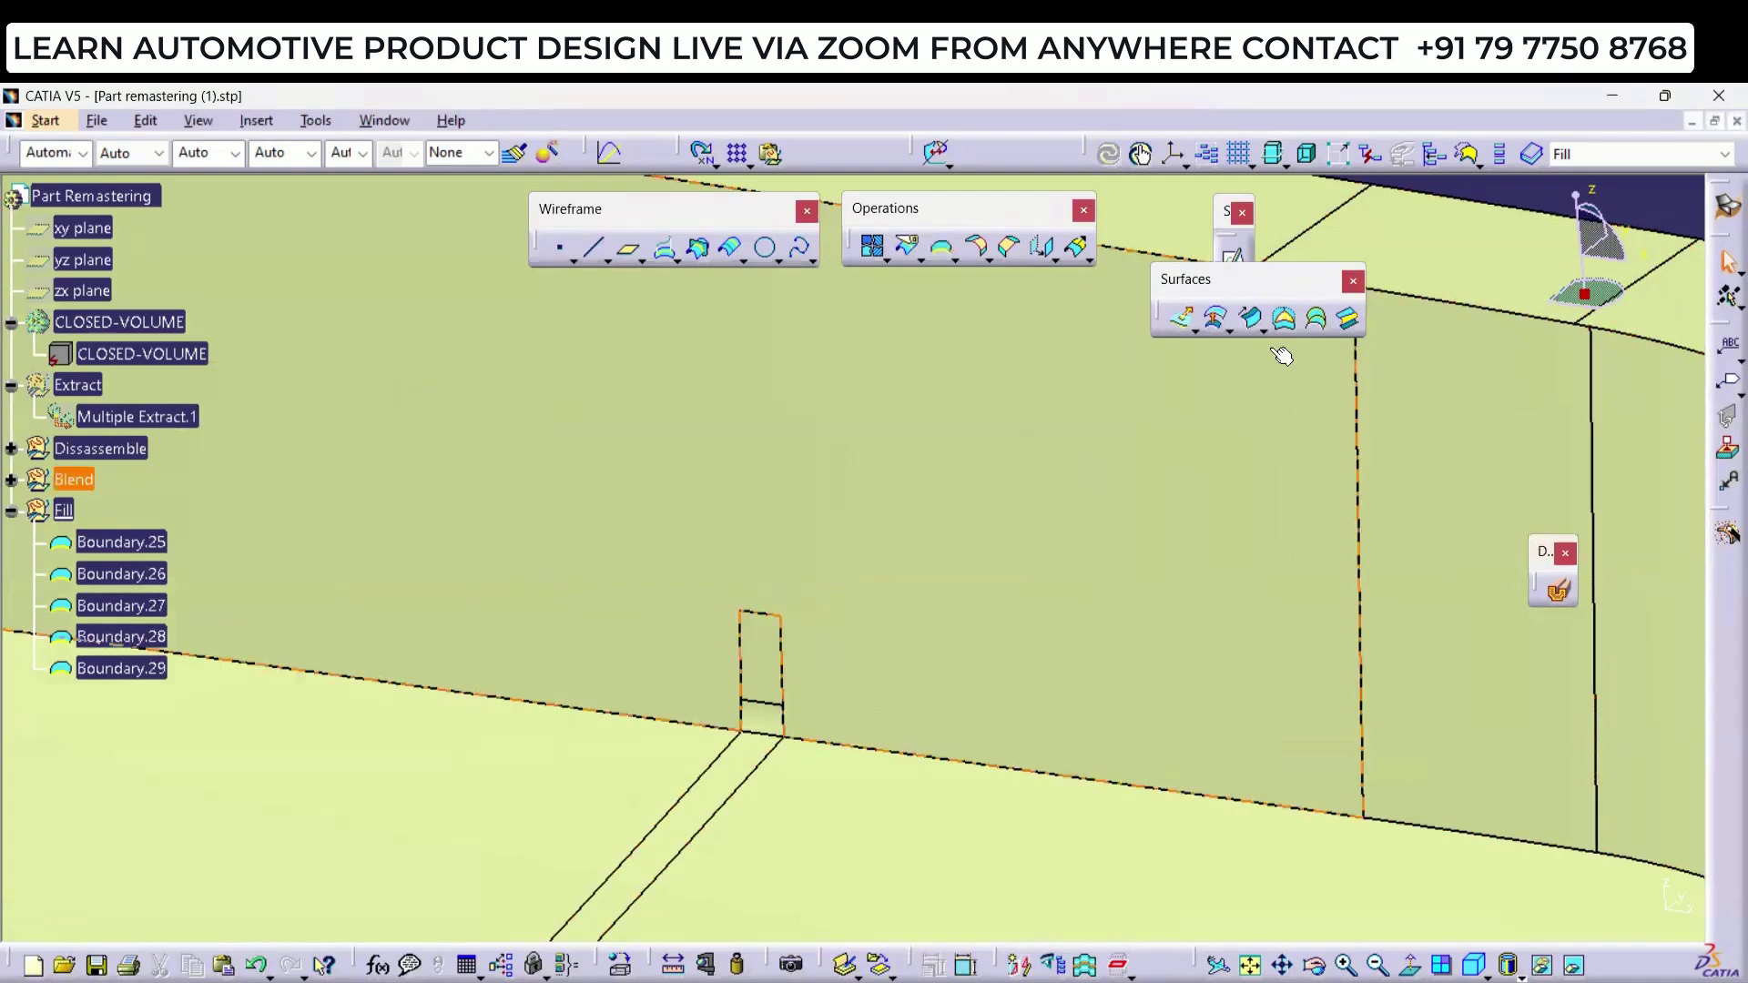
Step: Restart the Boundary command and create Point continuity boundaries around the second and third rib-end notches in the tray's inner walls
left_click(943, 247)
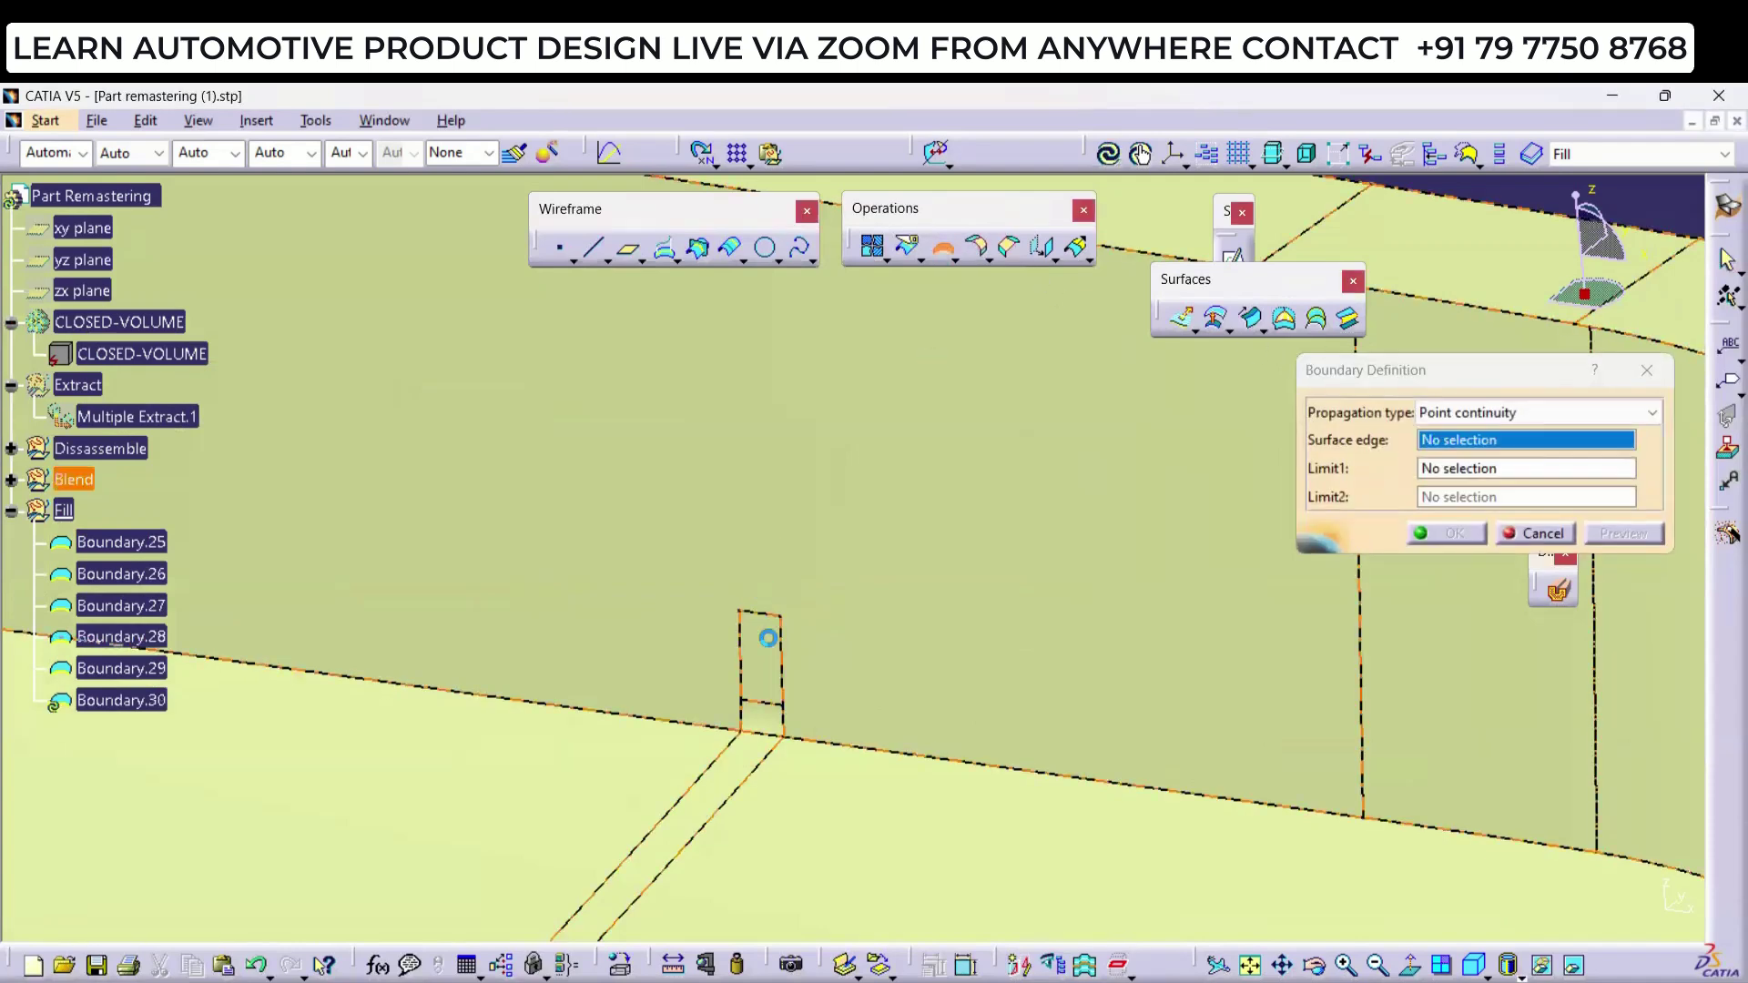
left_click(785, 663)
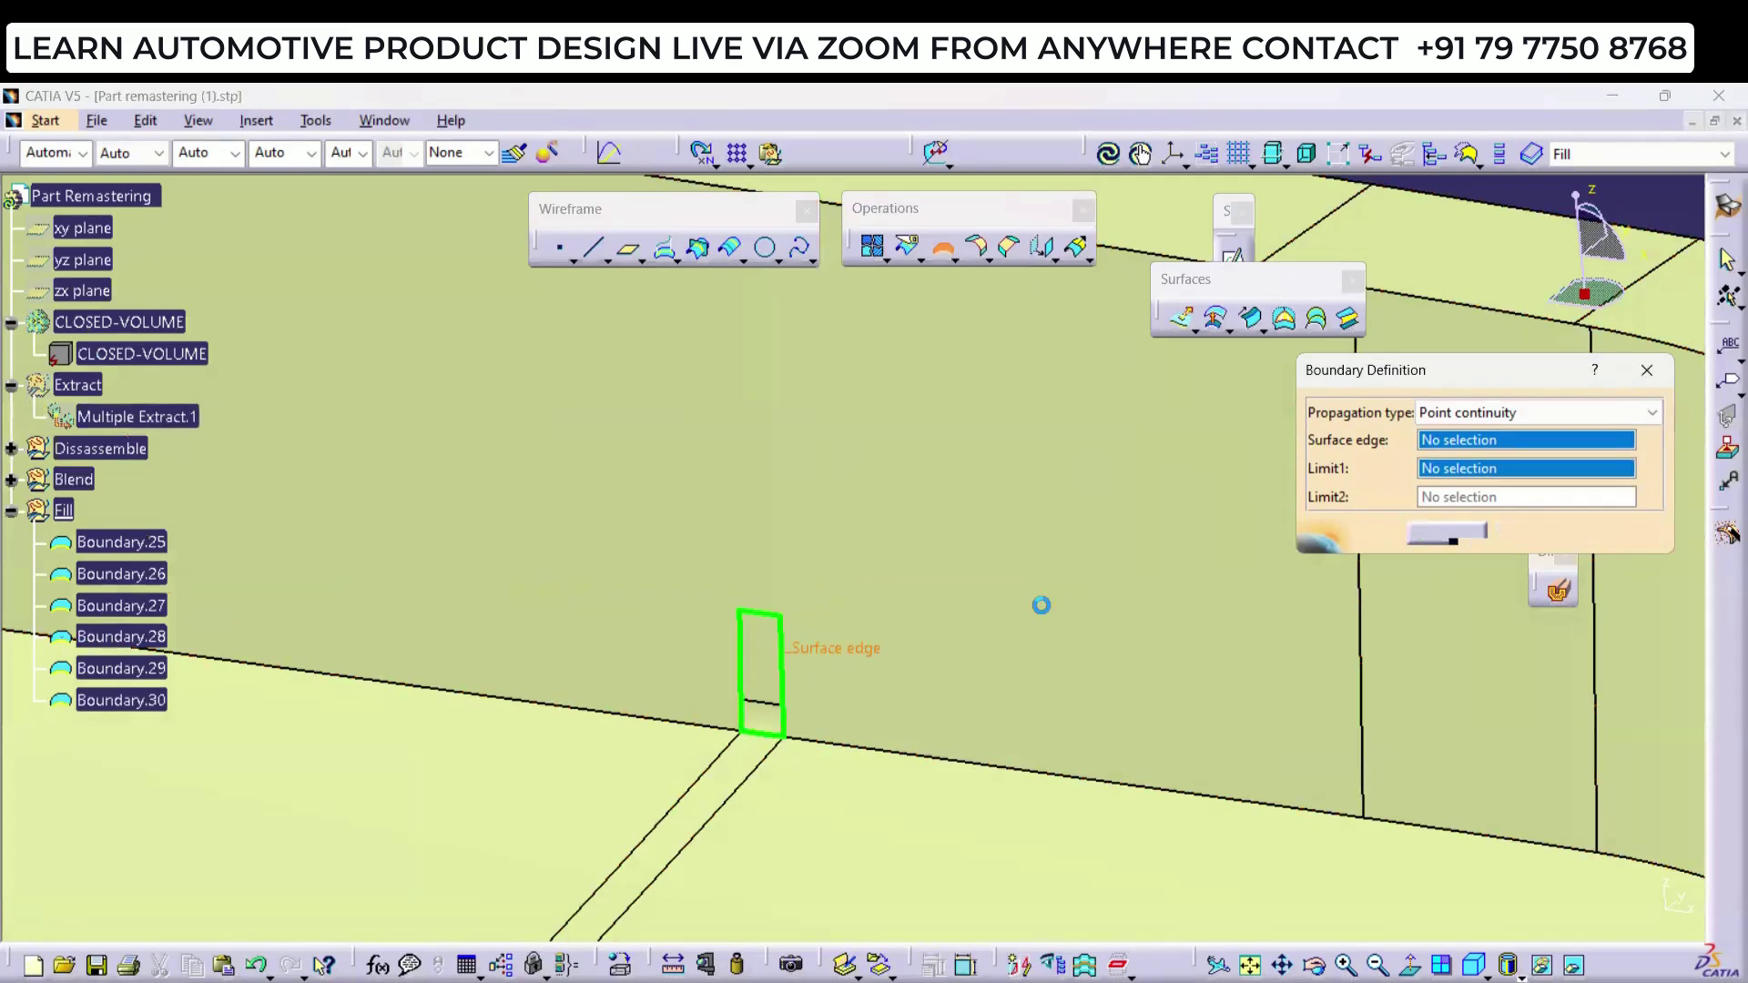
left_click(1447, 536)
middle_click_drag(975, 579, 809, 478)
left_click(791, 454)
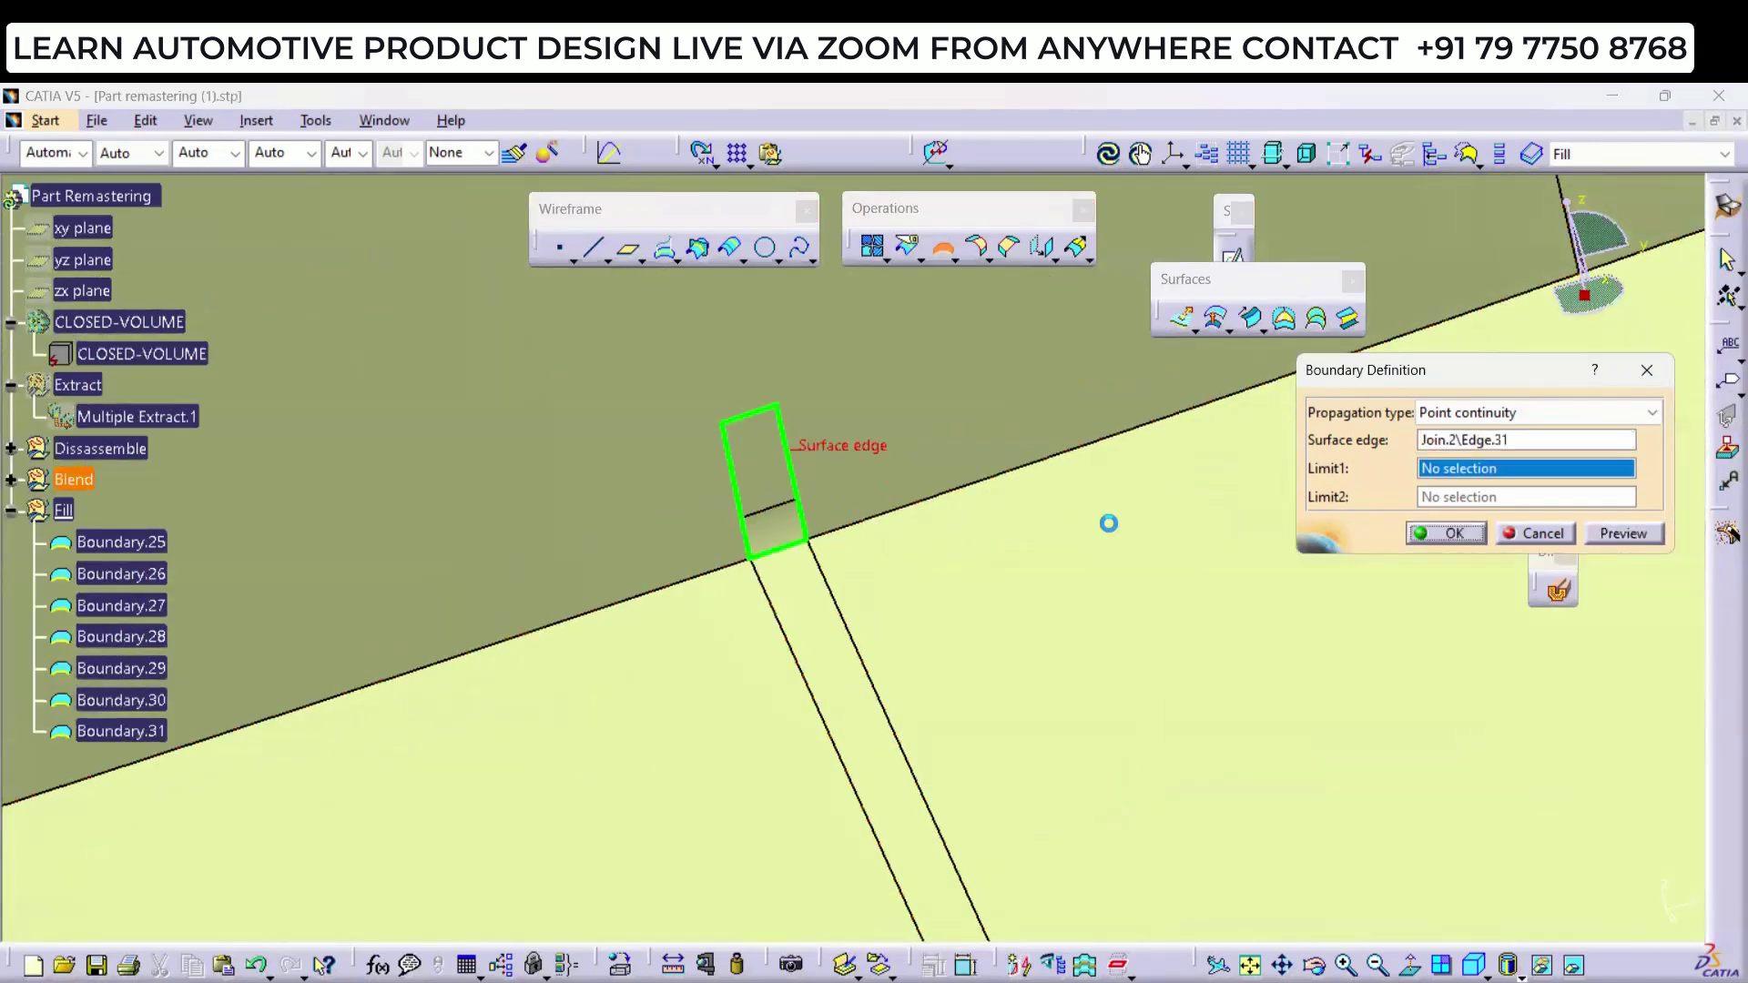
left_click(1454, 532)
Step: Create Point continuity boundaries around the next three rib-end notches, the fourth to the sixth, along the tray's inner walls
middle_click_drag(783, 460, 740, 624)
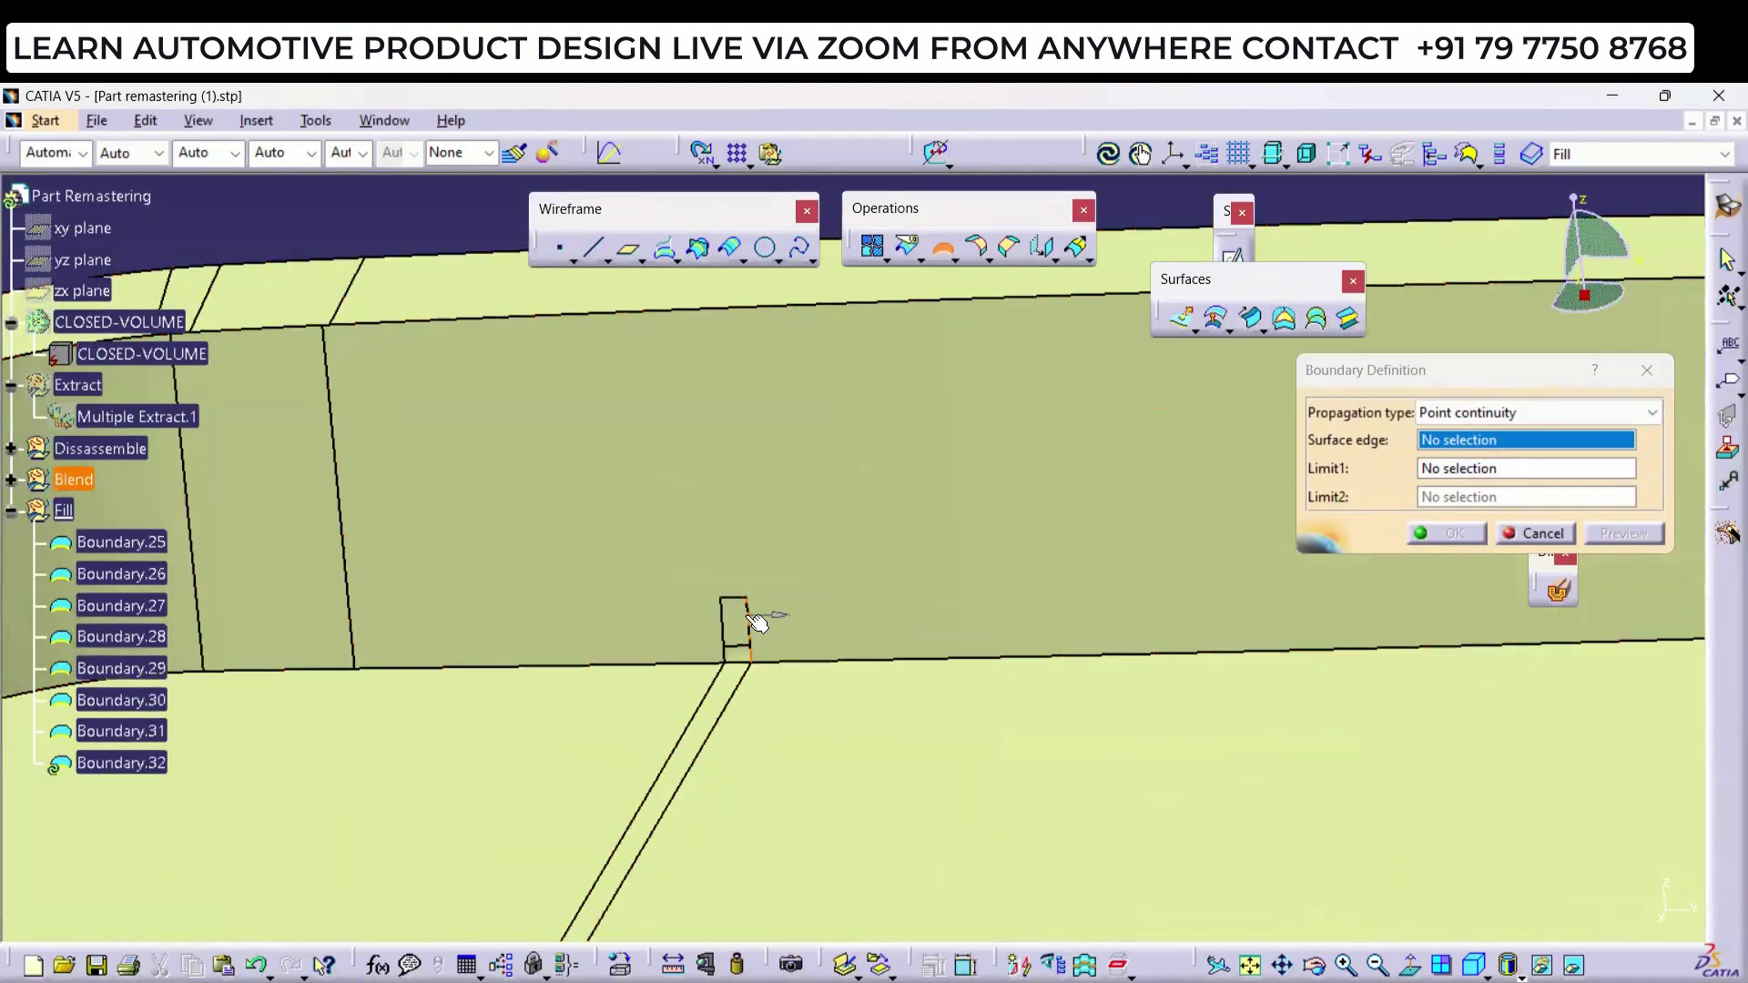
left_click(739, 637)
left_click(1476, 536)
middle_click_drag(866, 515, 1015, 576)
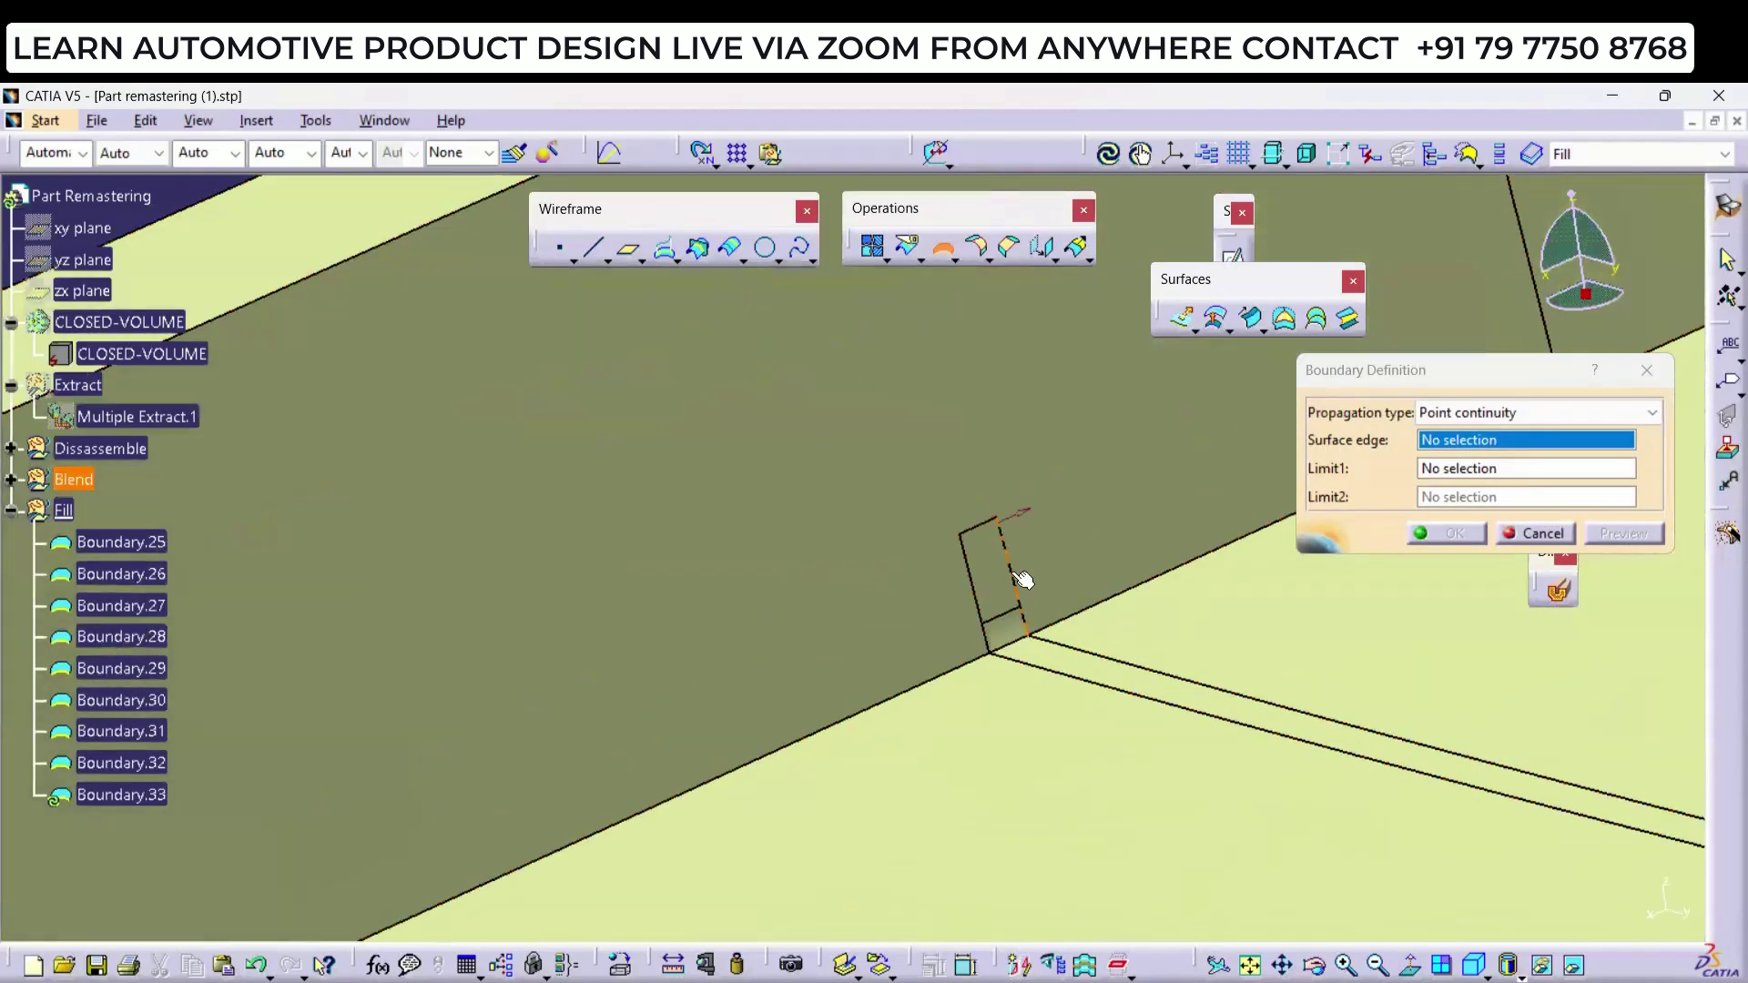
left_click(1009, 571)
left_click(1448, 534)
middle_click_drag(801, 626, 922, 628)
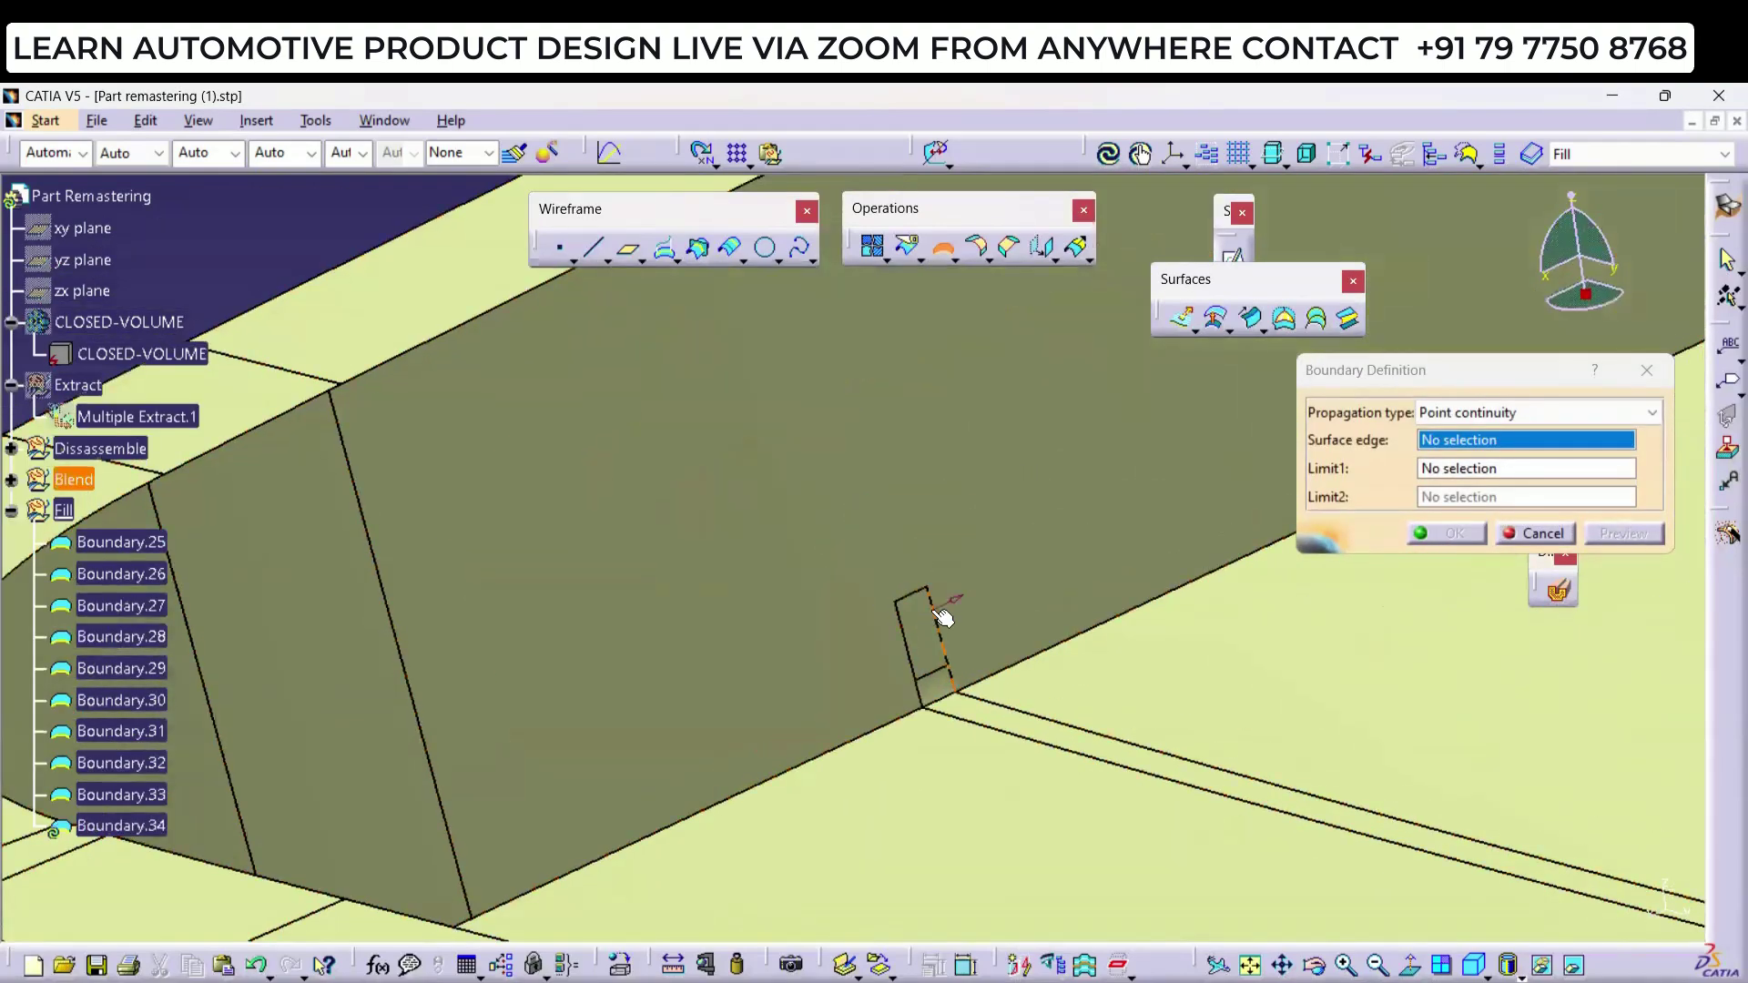
left_click(943, 618)
middle_click_drag(1123, 503, 987, 422)
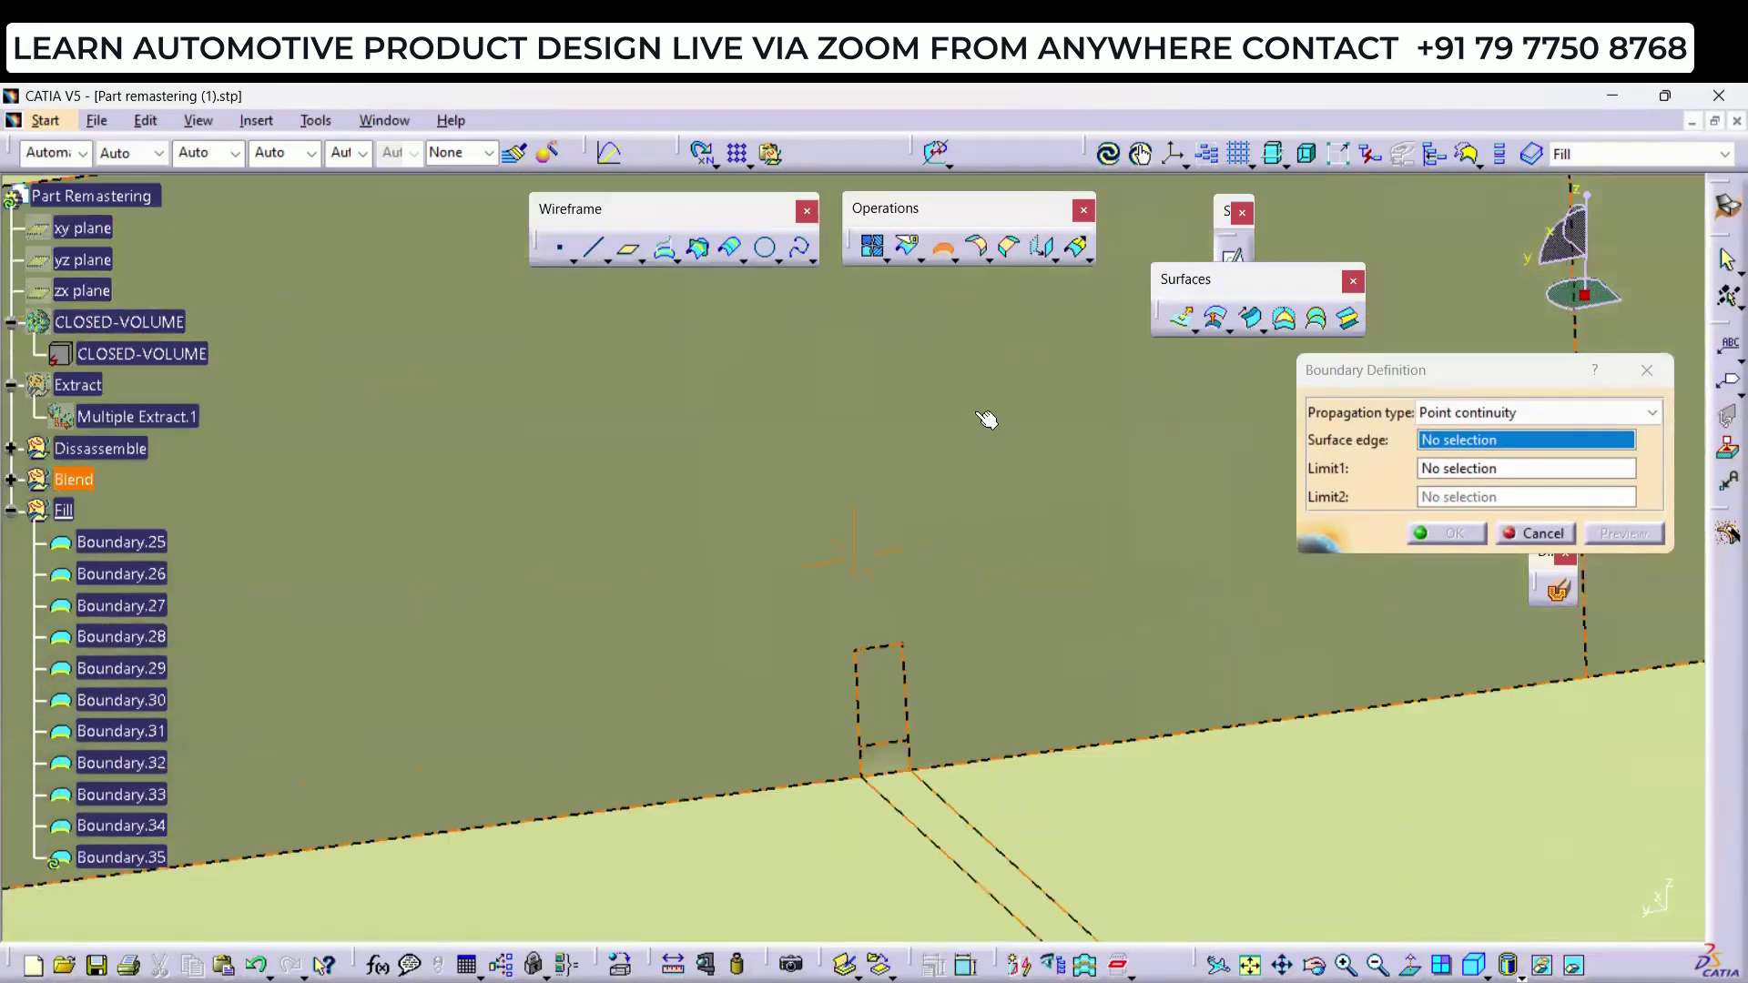
Step: Create Point continuity boundaries around the last two rib-end notches, the seventh and eighth, in the tray's inner wall and end the Boundary command
left_click(910, 687)
left_click(1445, 533)
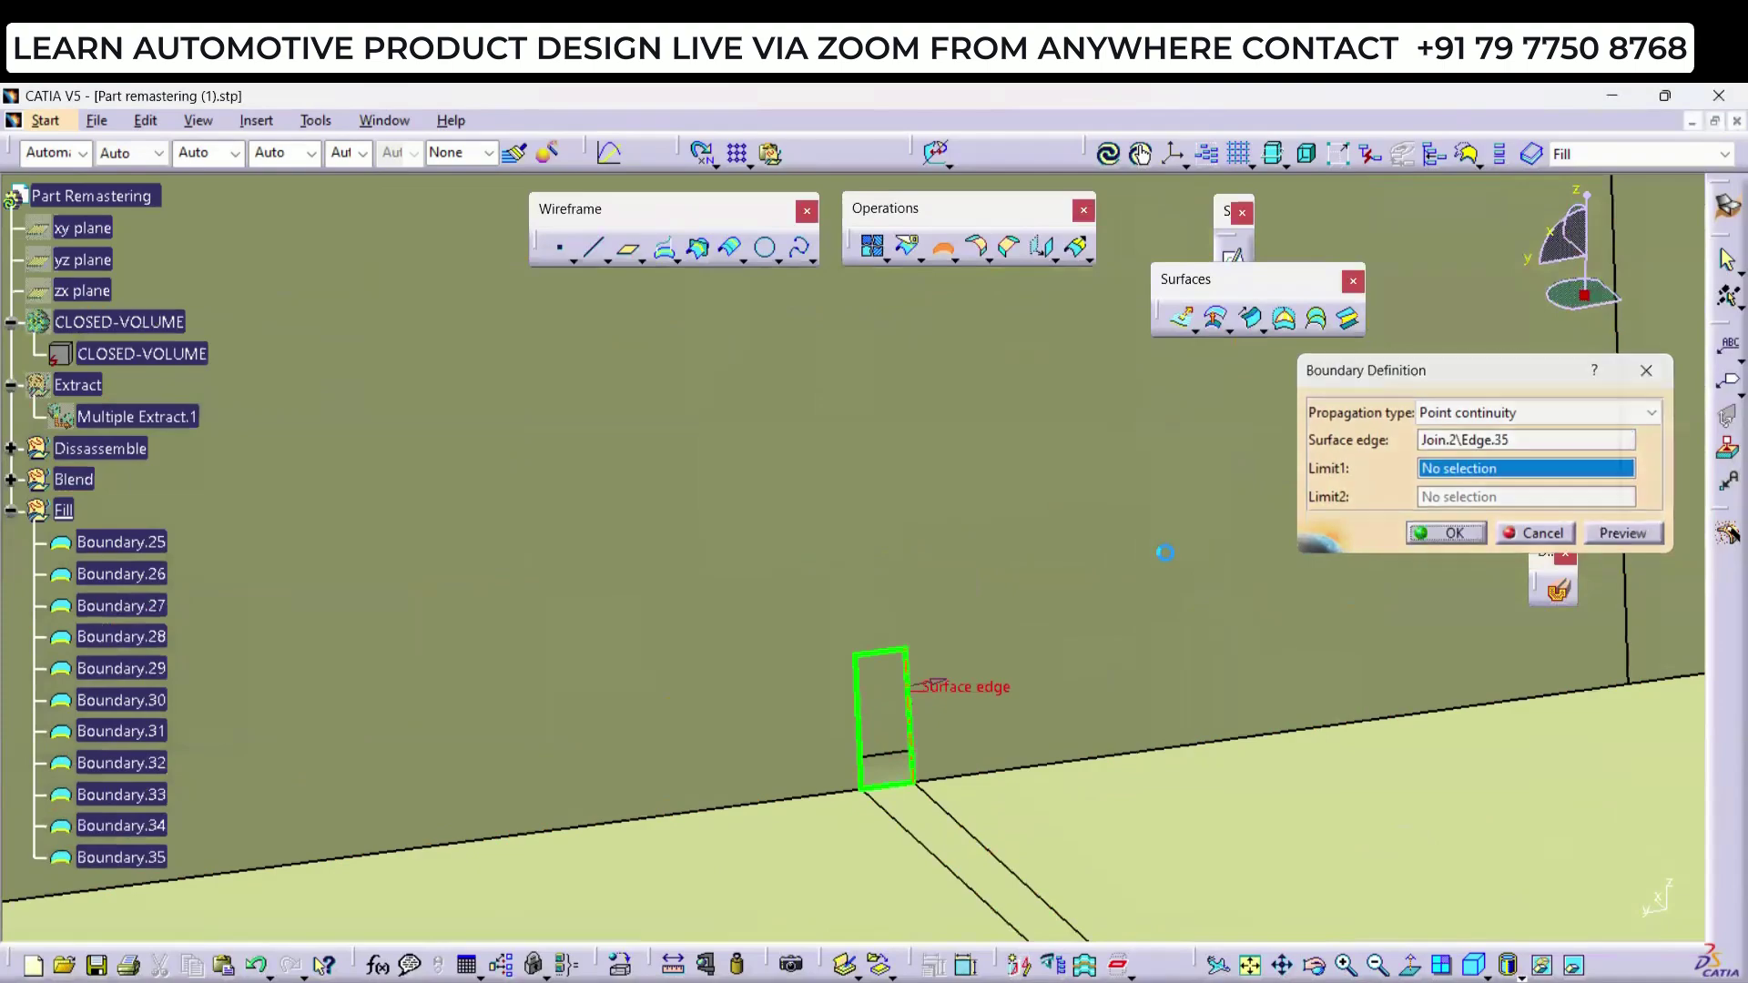
middle_click_drag(1162, 550, 1128, 482)
middle_click_drag(761, 577, 859, 544)
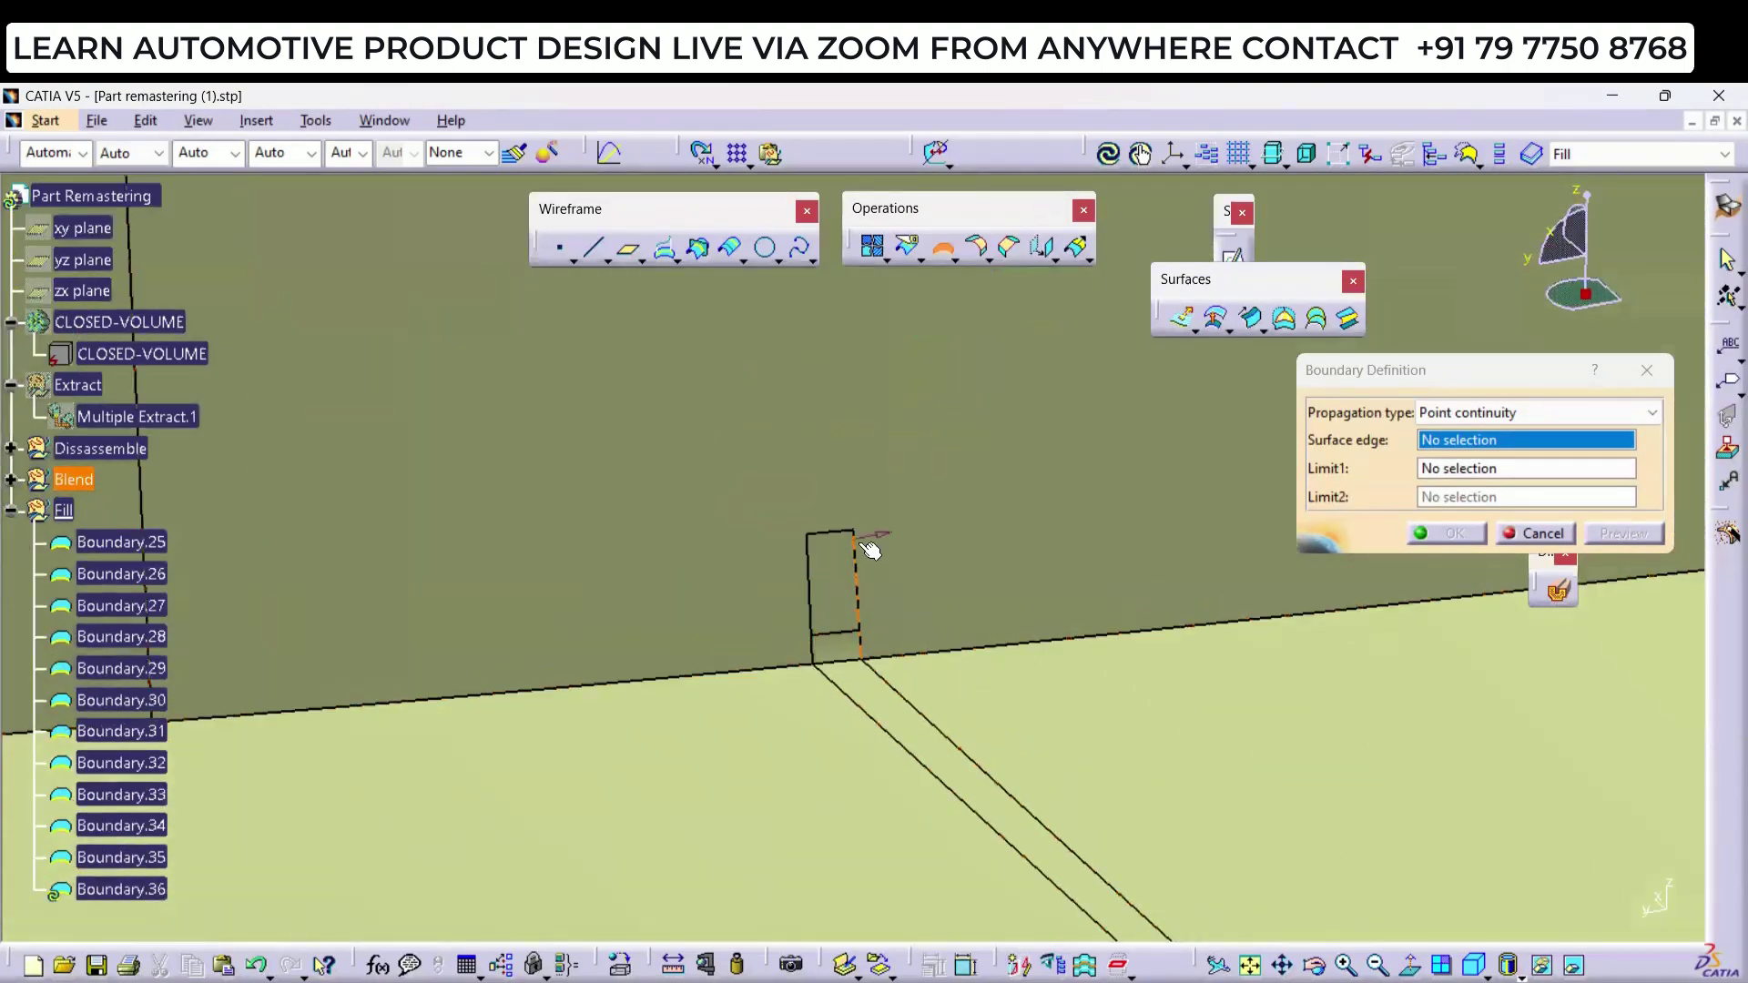
left_click(868, 571)
left_click(1448, 533)
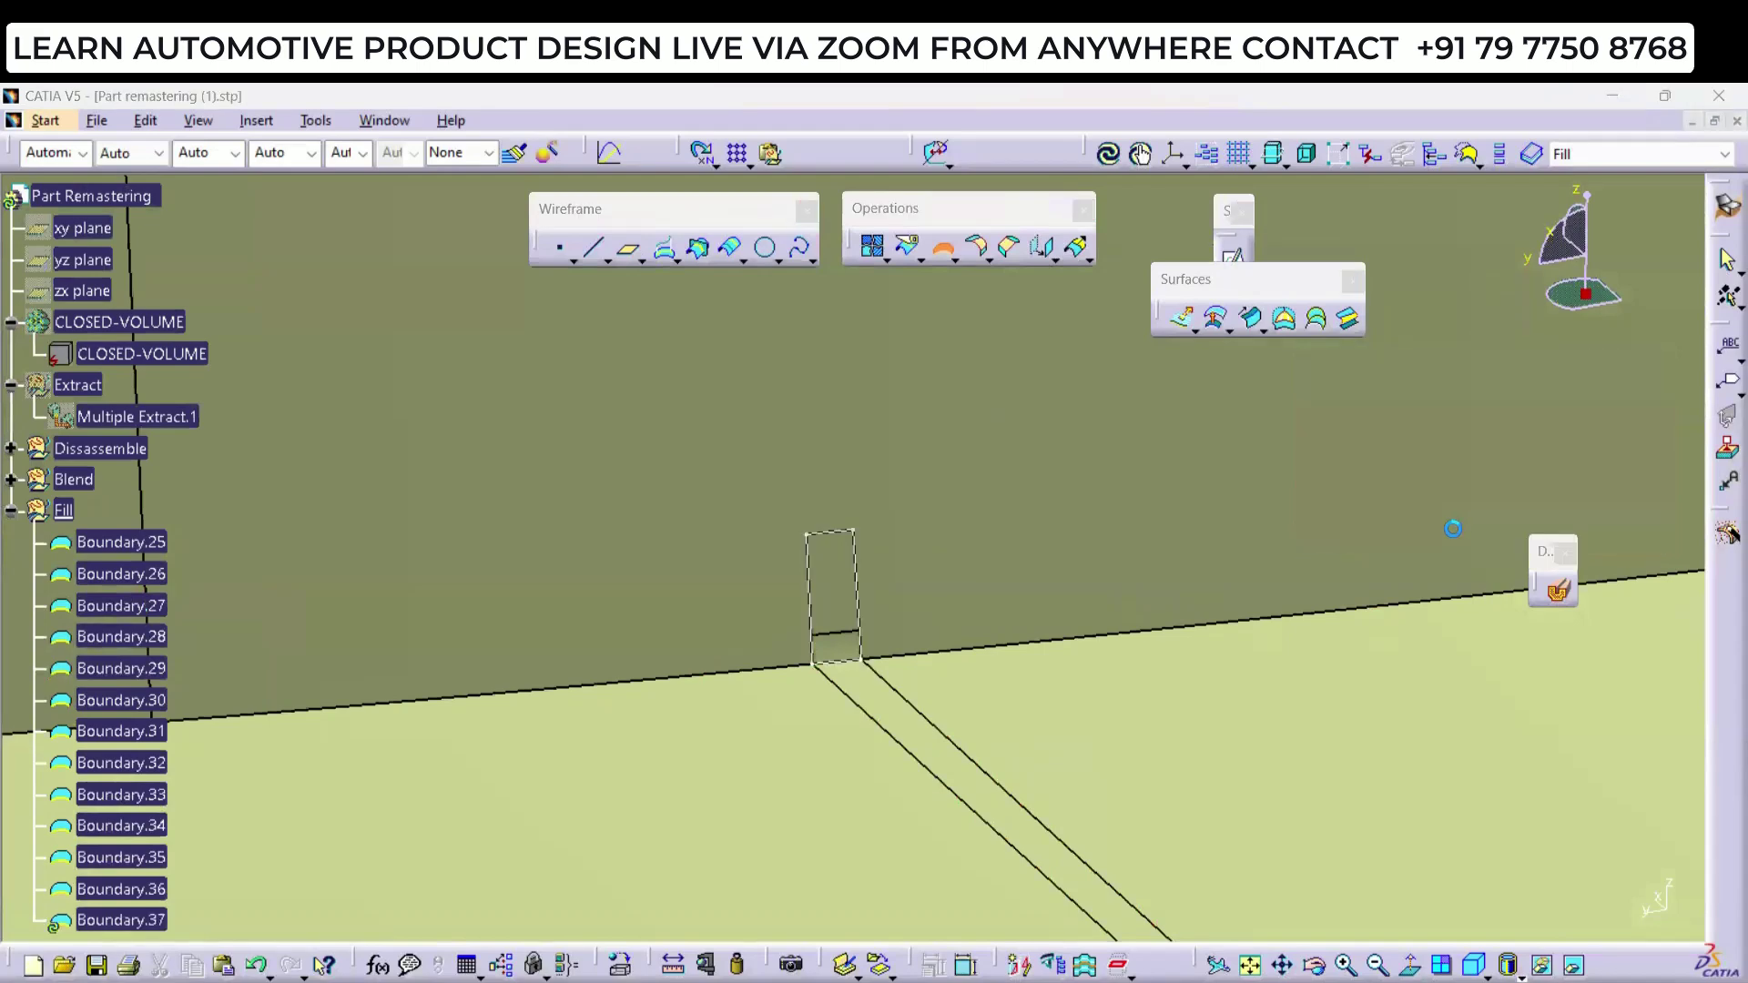
middle_click_drag(832, 476, 1697, 469, "ctrl")
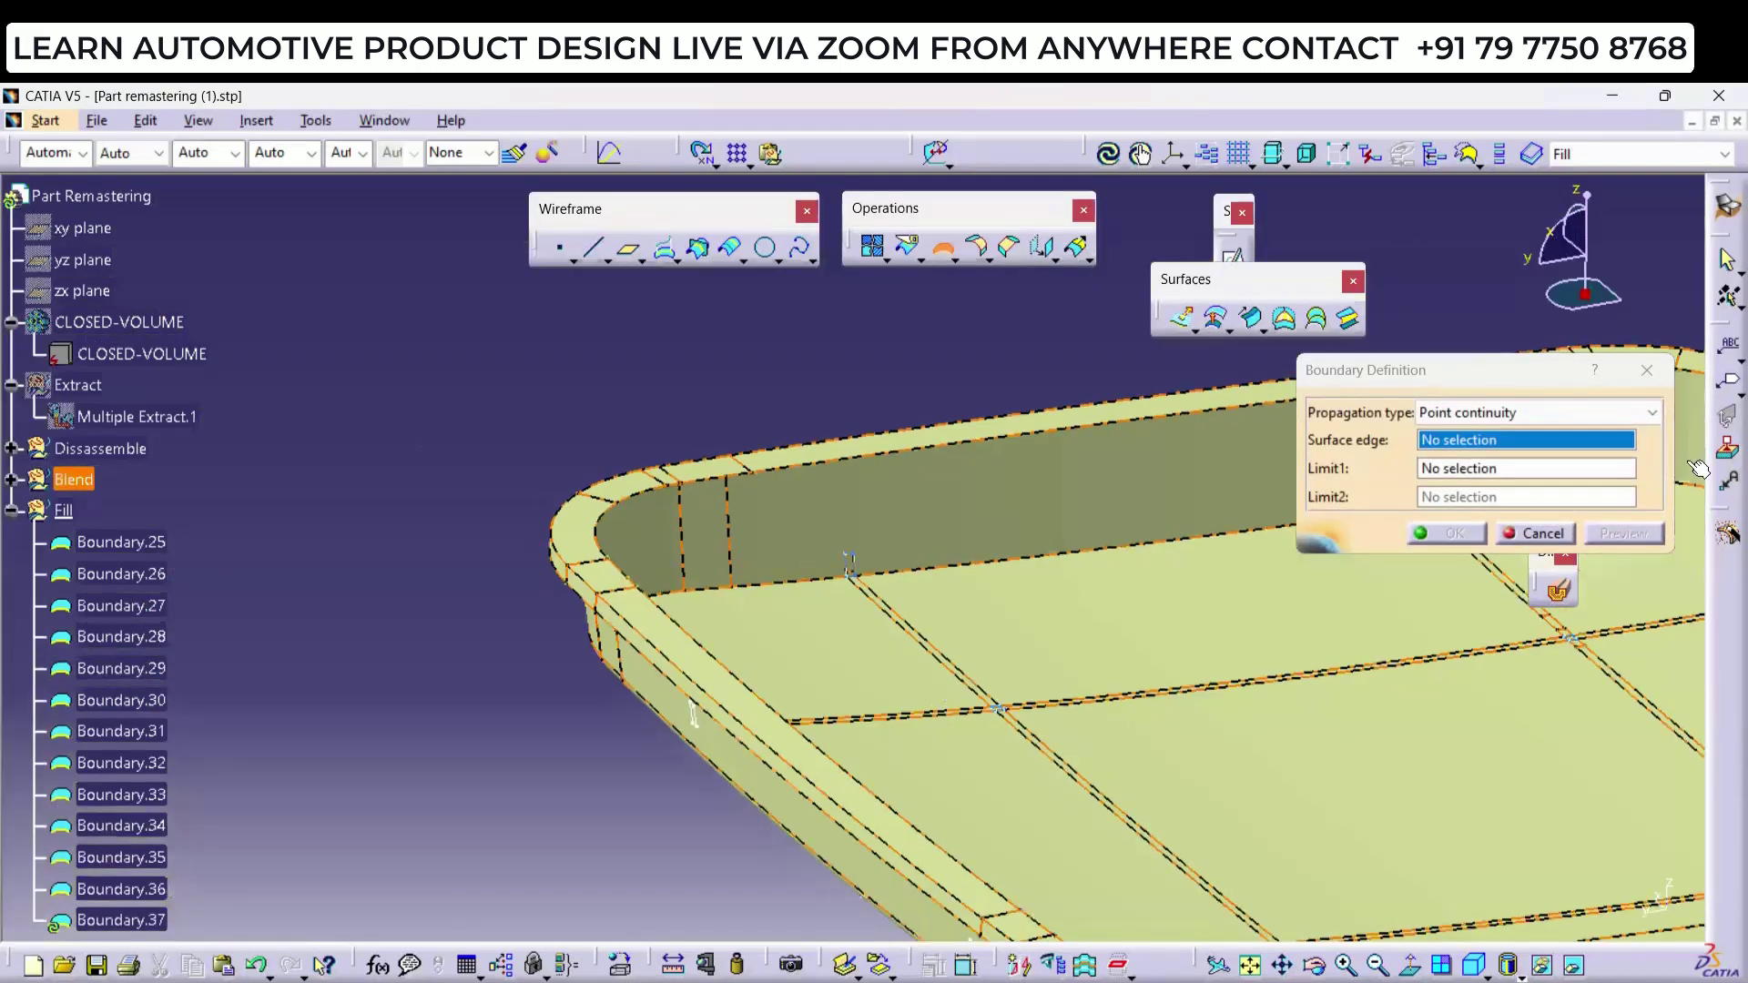
left_click(1646, 370)
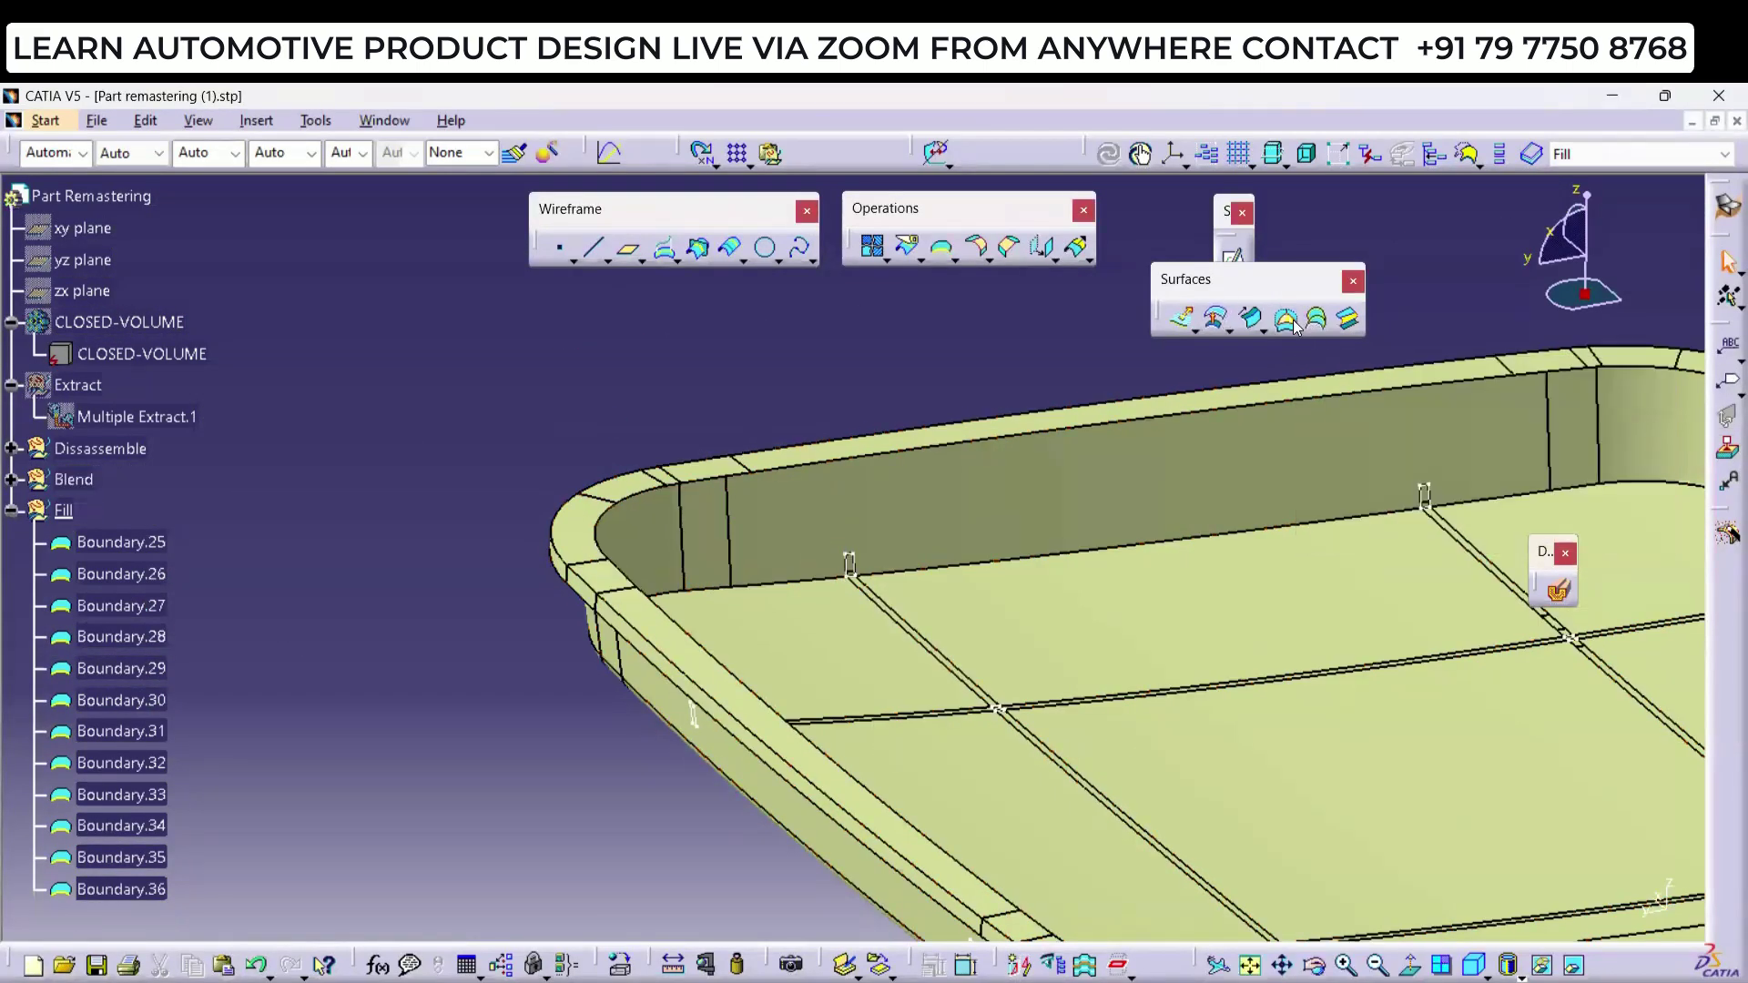
mouse_move(547, 386)
middle_mouse_down("ctrl")
mouse_move(864, 501)
mouse_move(978, 674)
mouse_move(527, 406)
middle_mouse_up("ctrl")
middle_click_drag(726, 531, 873, 580, "ctrl")
left_click(867, 586)
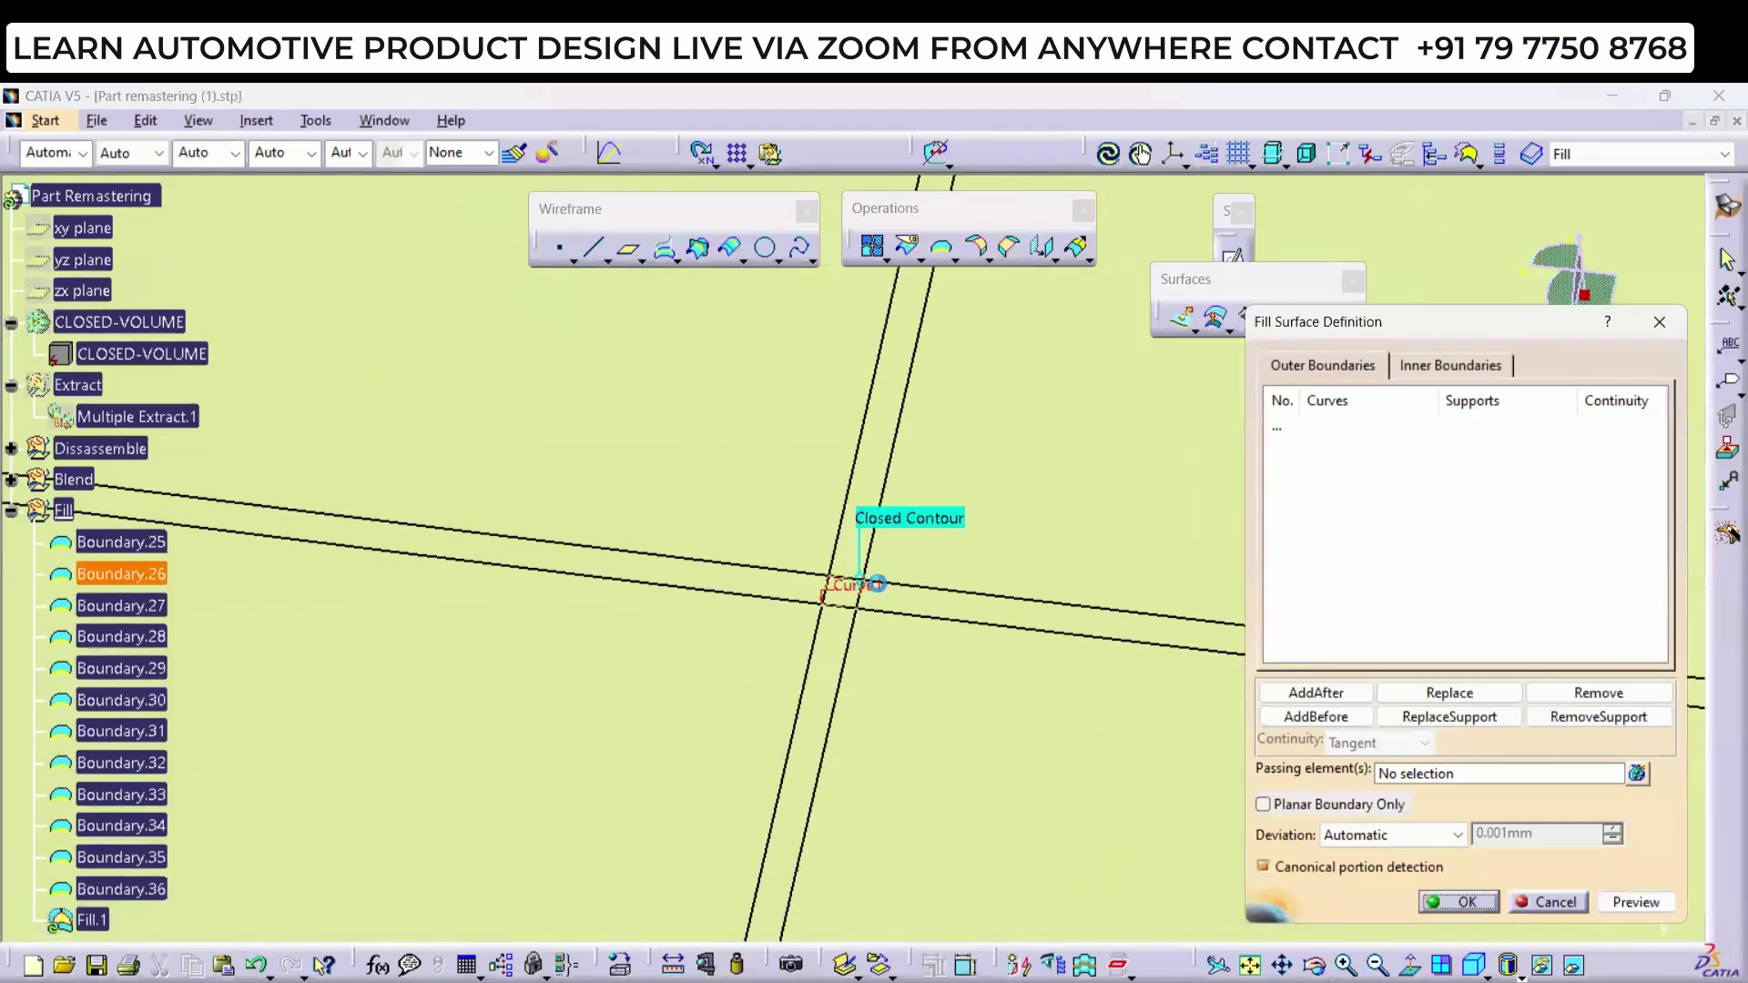
middle_click_drag(639, 592, 1293, 728)
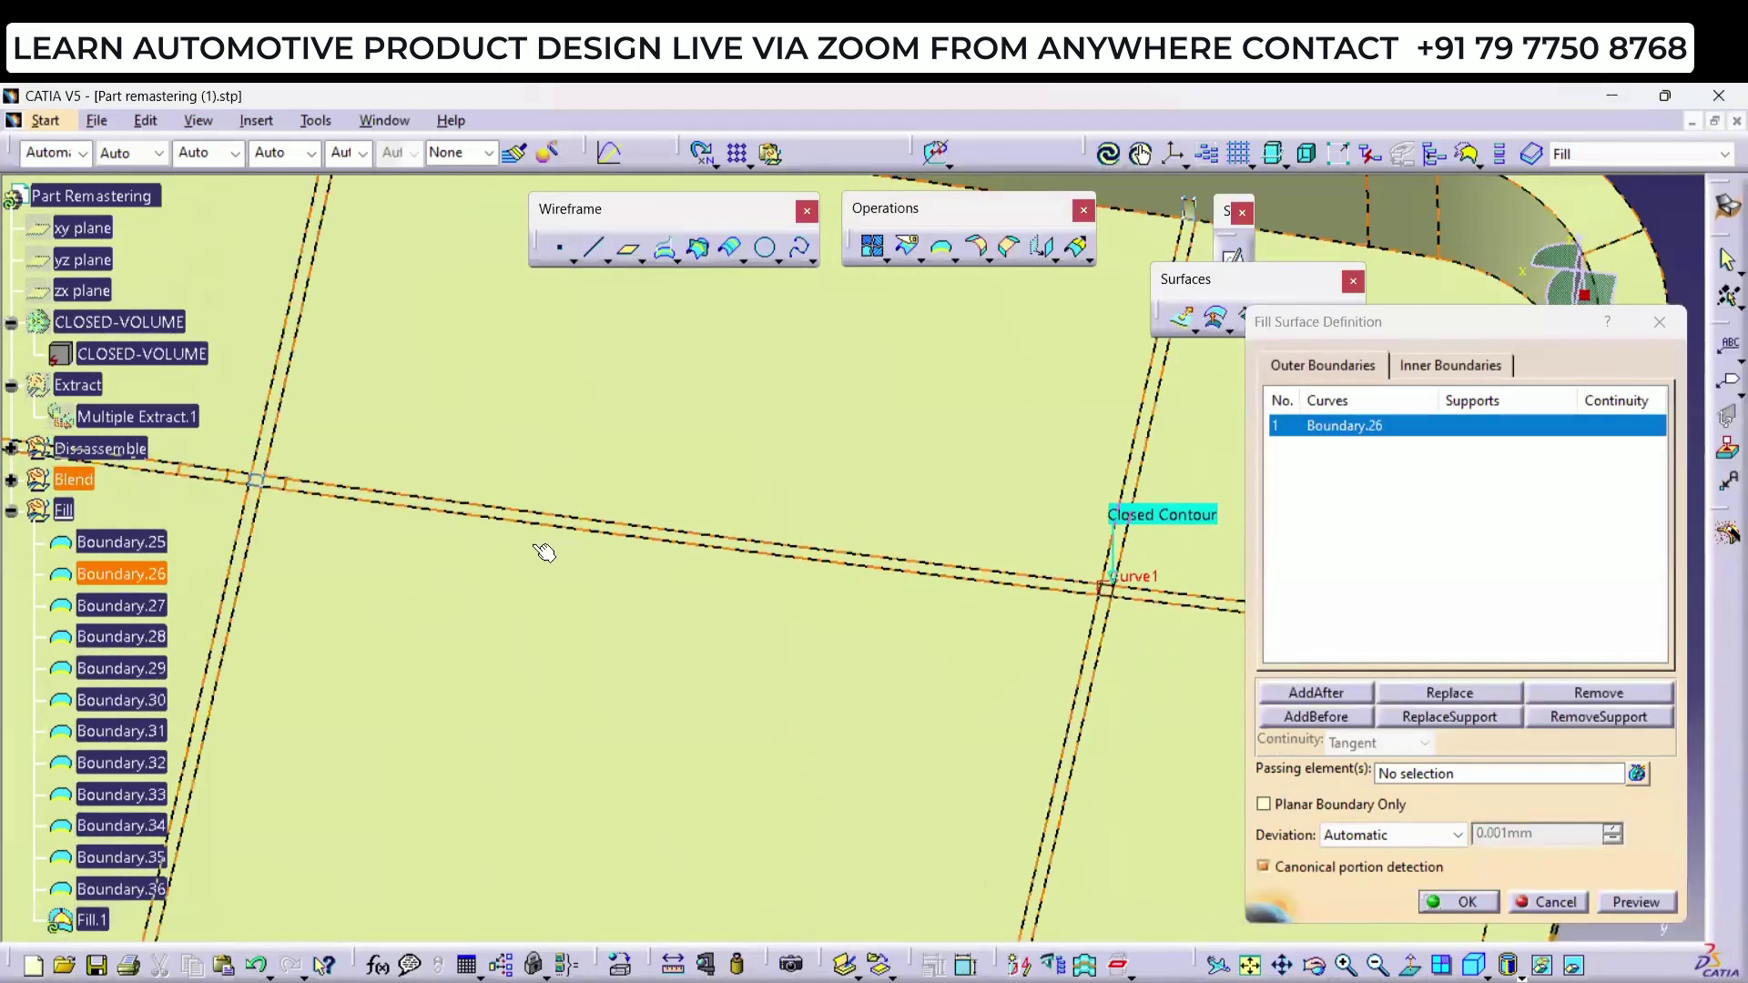
middle_click_drag(402, 511, 754, 582)
left_click(453, 500)
left_click(1453, 901)
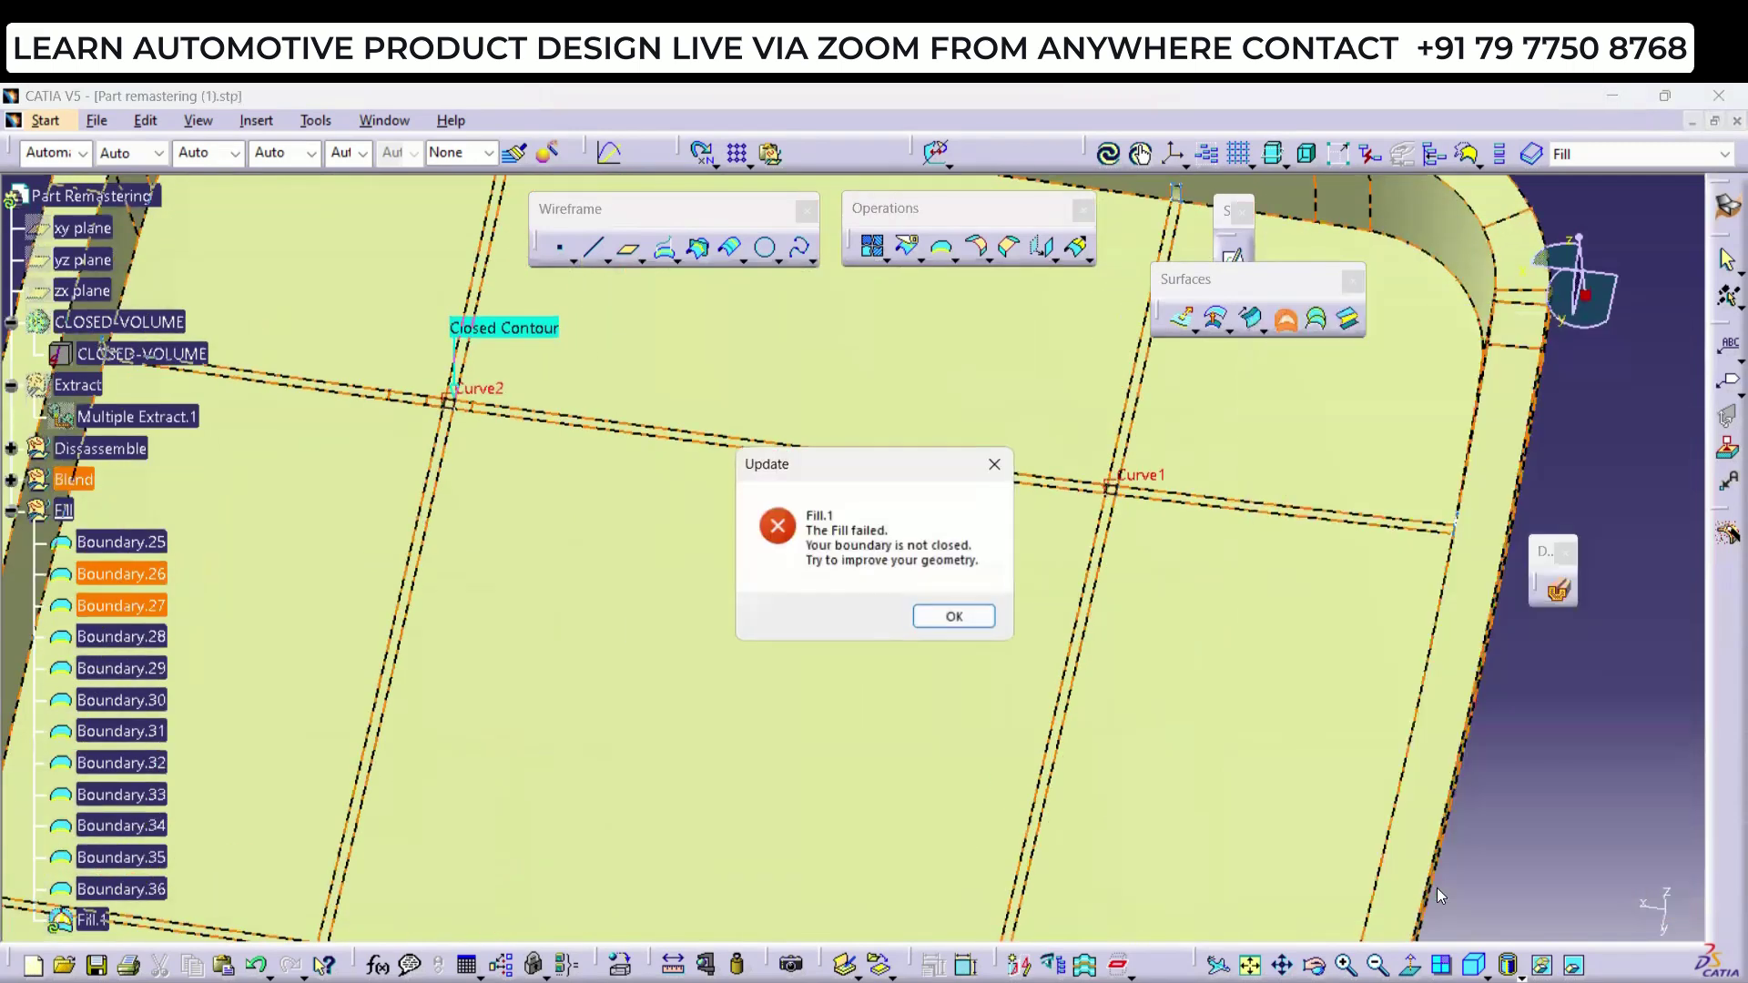
left_click(954, 616)
key("Escape")
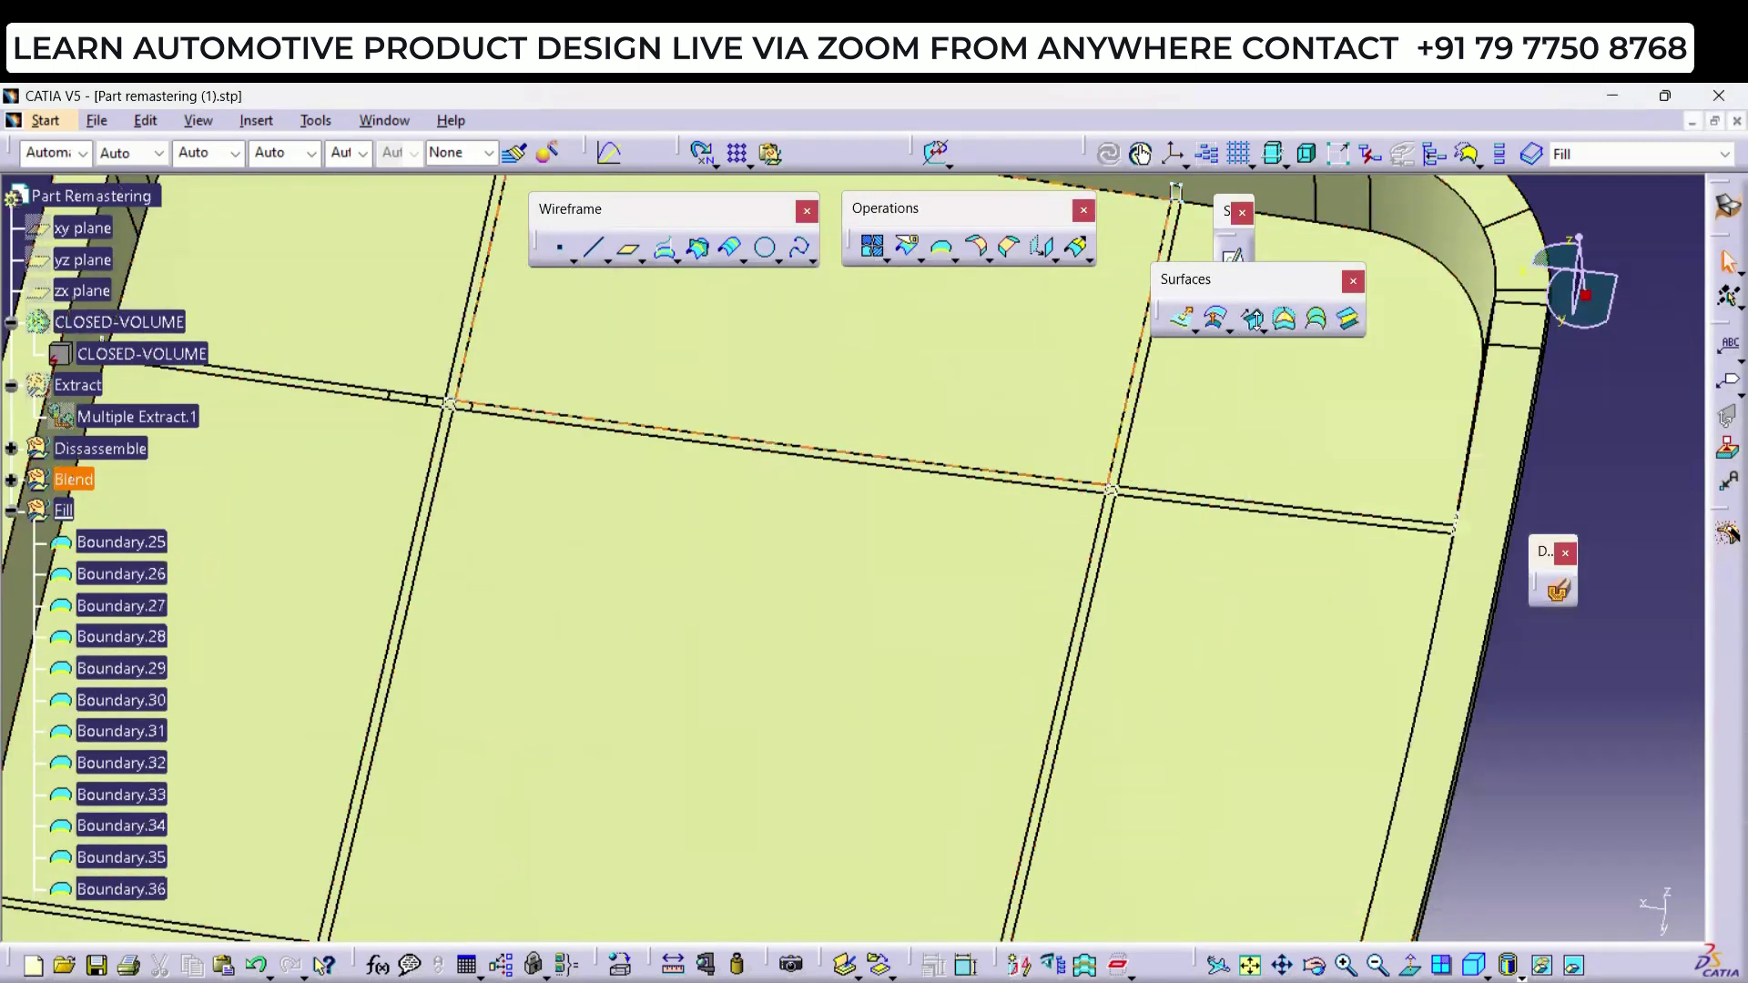
Step: Create separate Fill surfaces from Boundary.26 and Boundary.27 to close two rib crossings in the tray floor
left_click(1286, 320)
middle_click_drag(1062, 612, 775, 580)
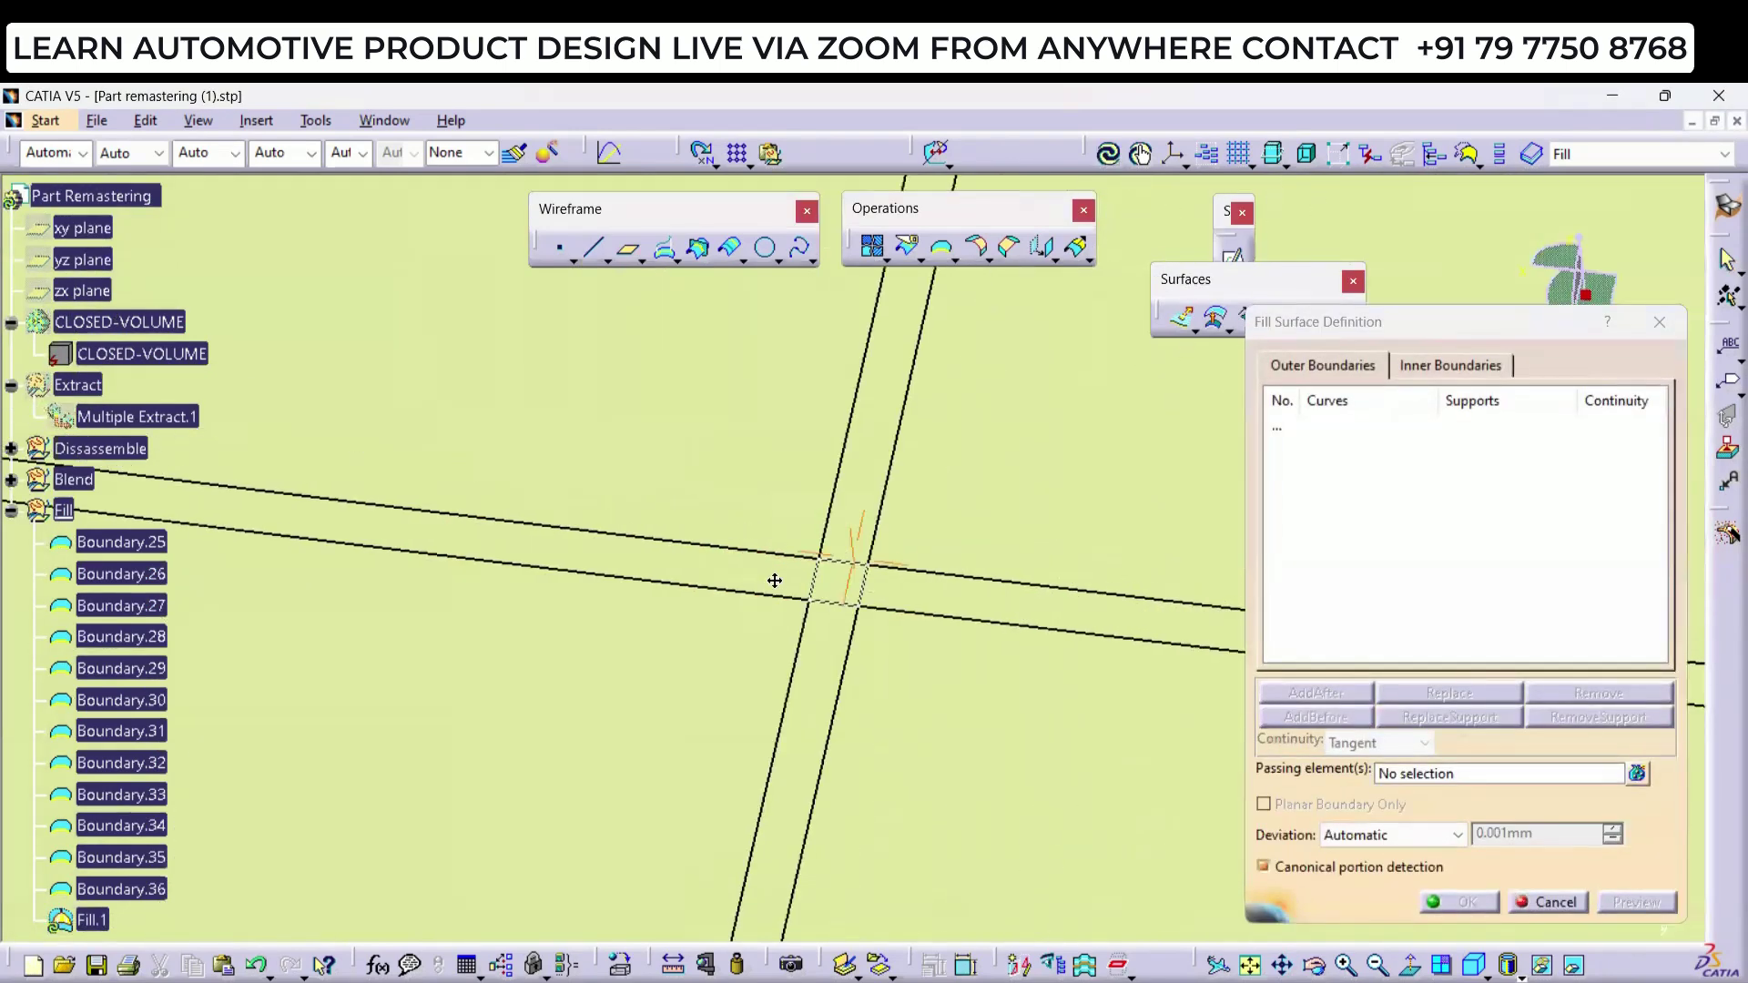
left_click(863, 566)
left_click(1469, 902)
middle_click_drag(721, 610, 1109, 386)
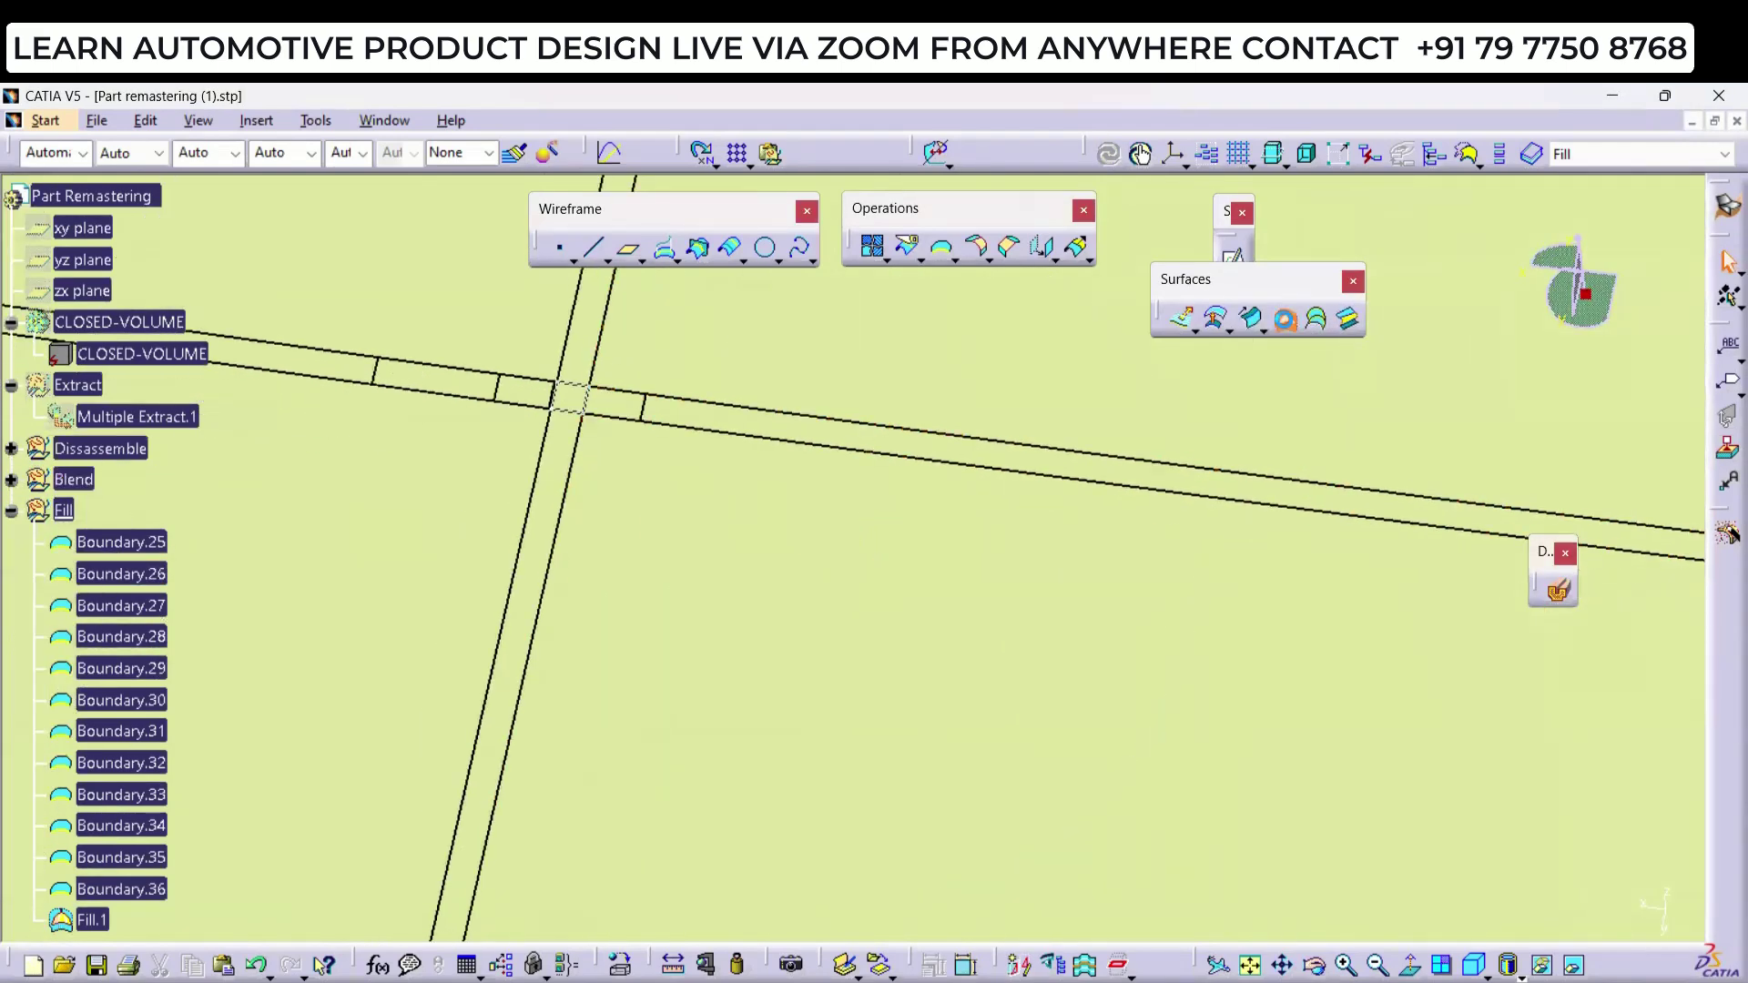
left_click(1556, 591)
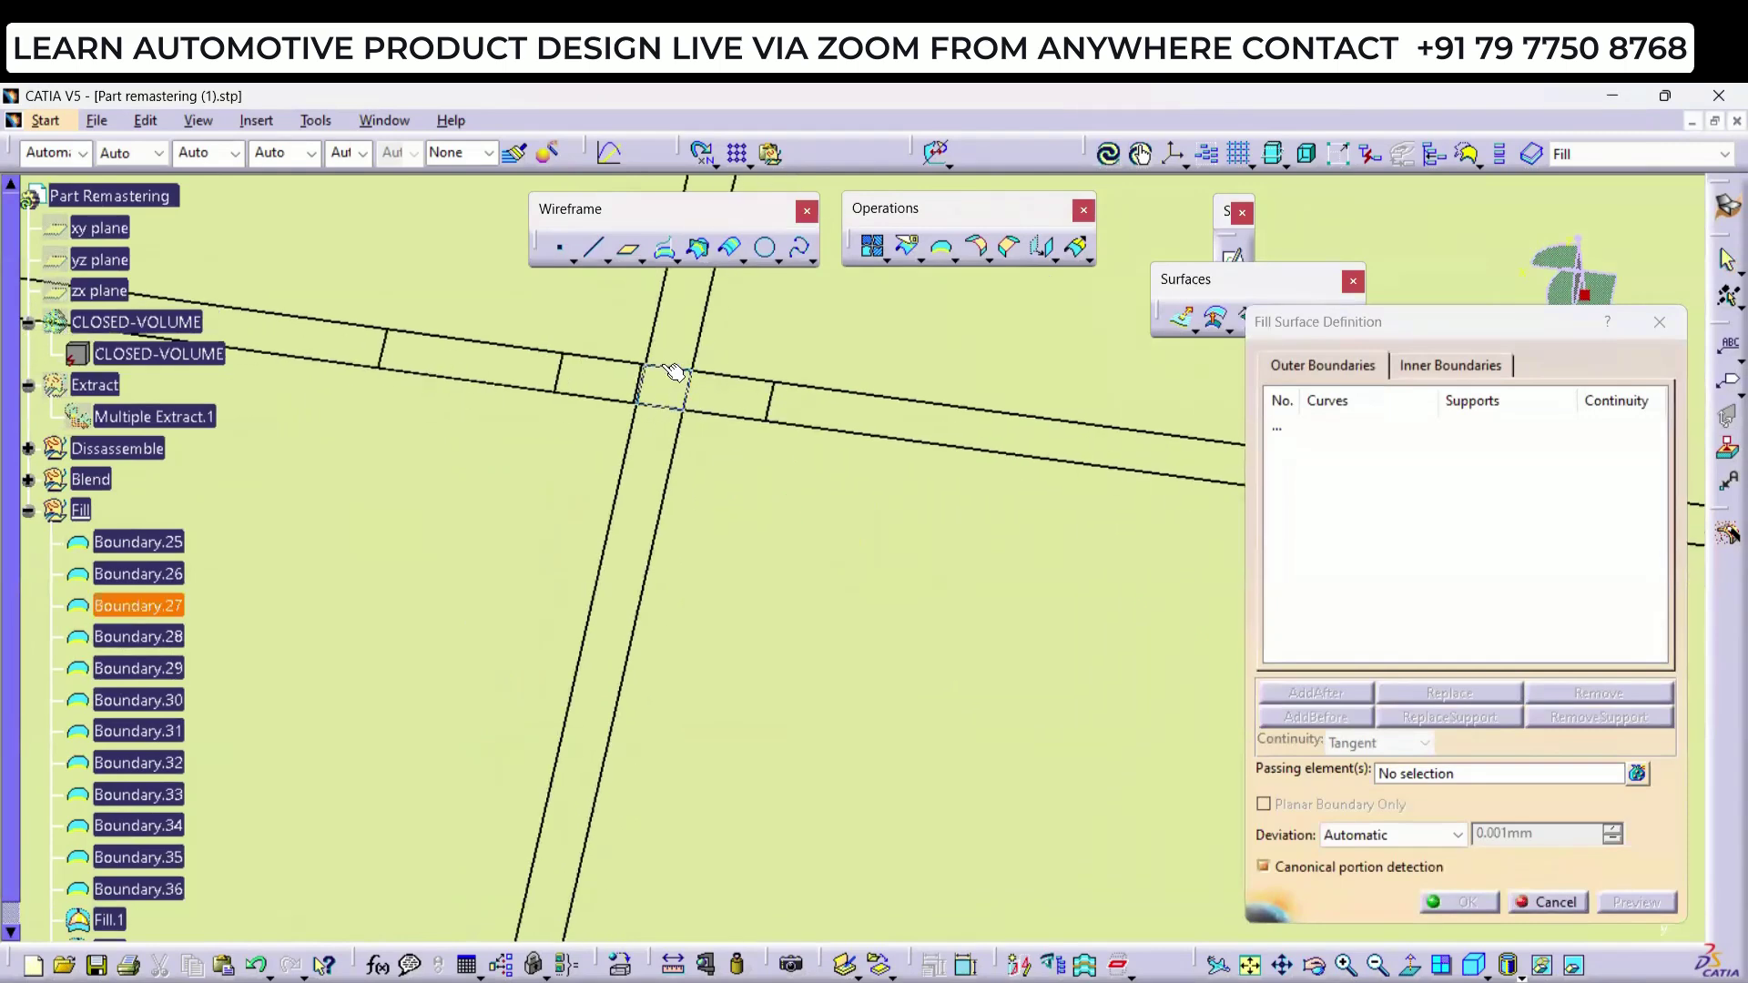
left_click(674, 371)
left_click(1463, 901)
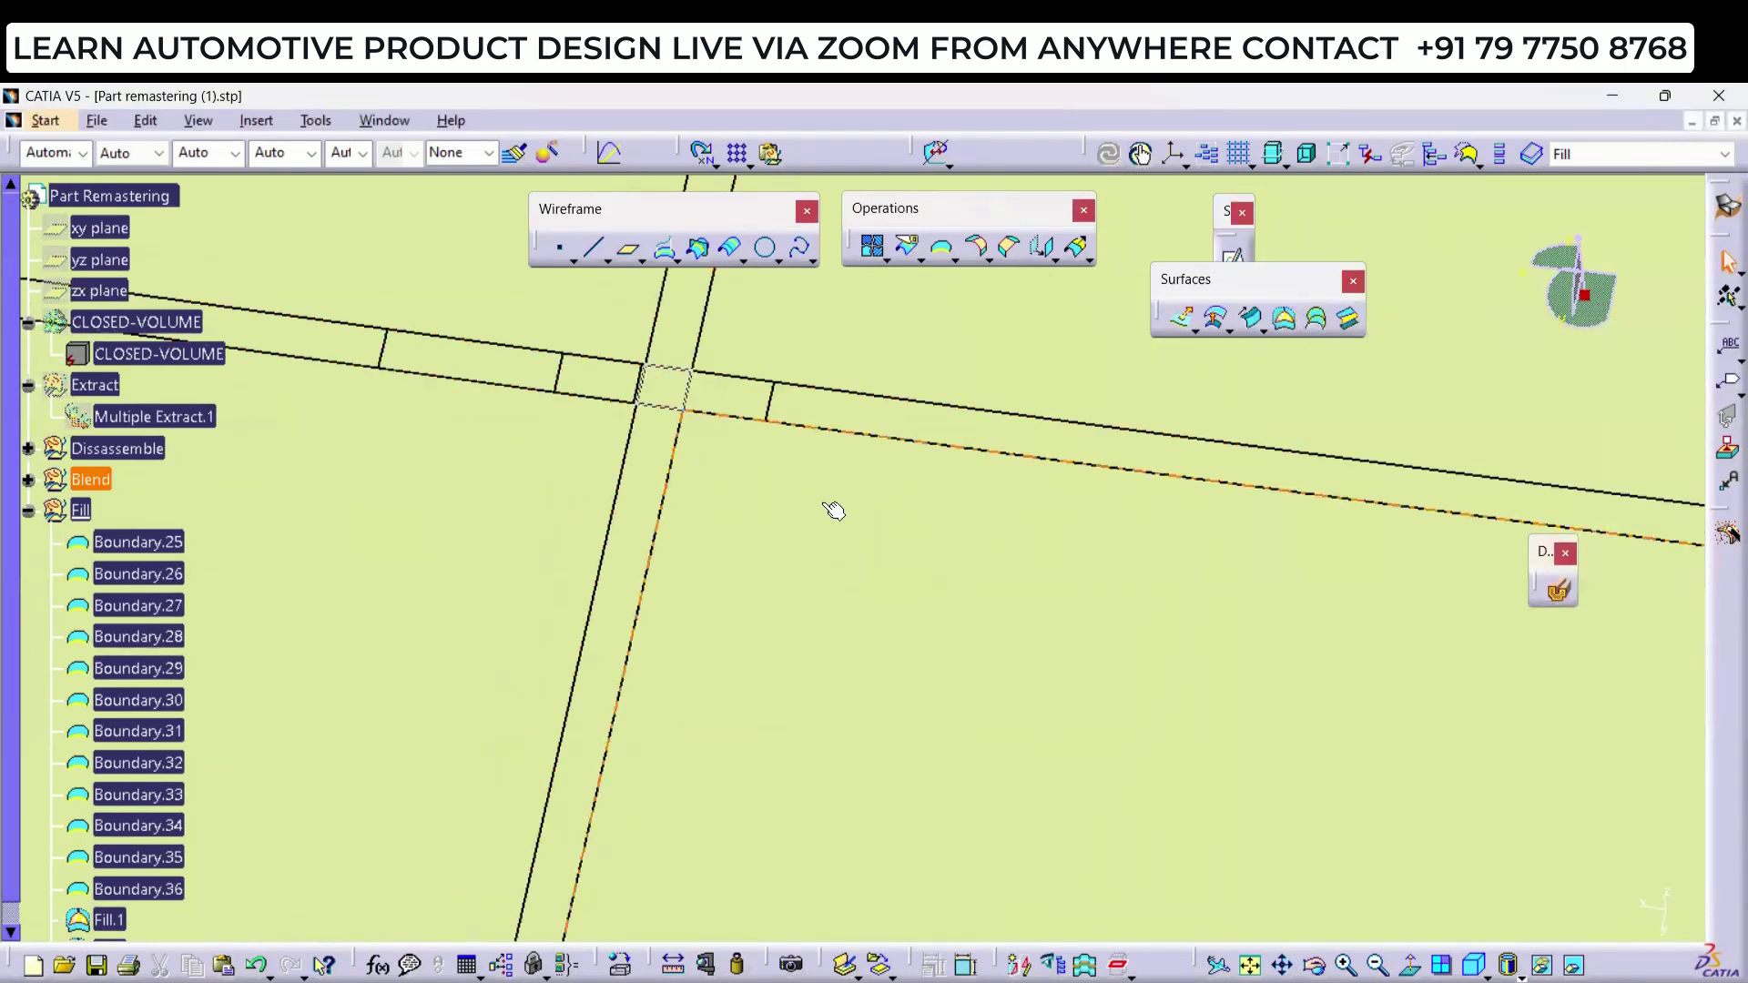
Step: Create separate Fill surfaces from Boundary.28 and Boundary.25 to close the other two rib crossings in the tray floor
middle_click_drag(824, 503, 990, 336, "ctrl")
left_click(1284, 321)
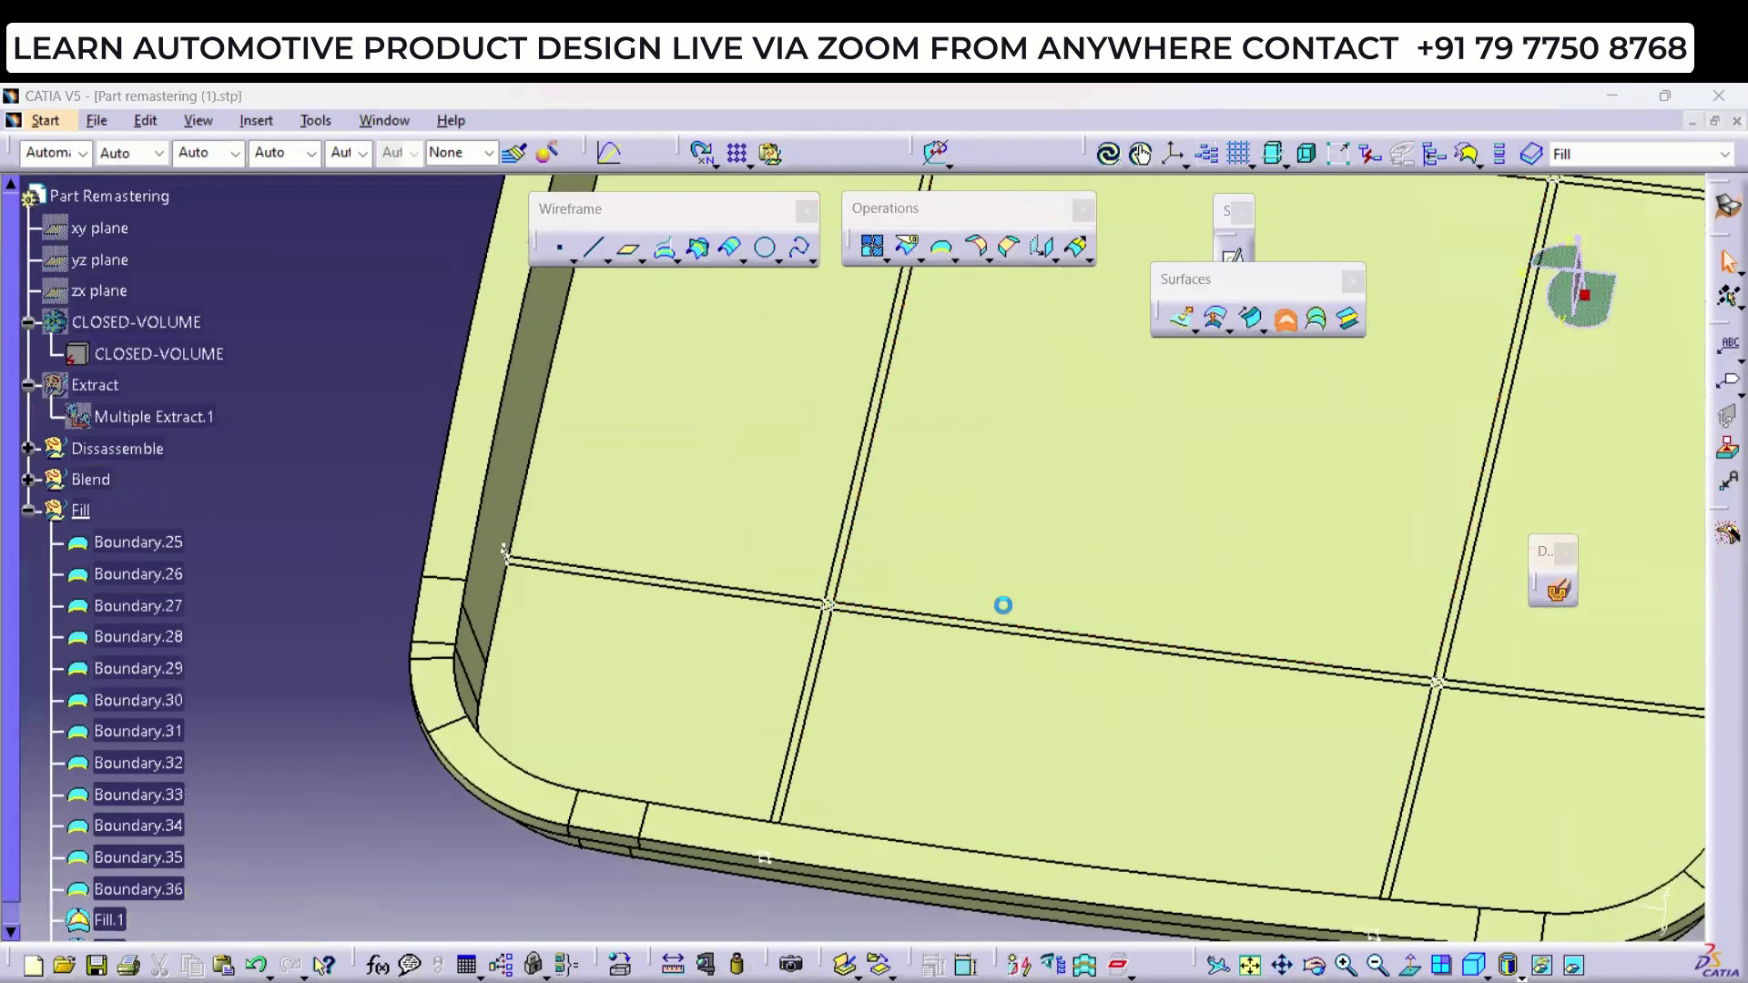
middle_click_drag(1007, 605, 826, 517)
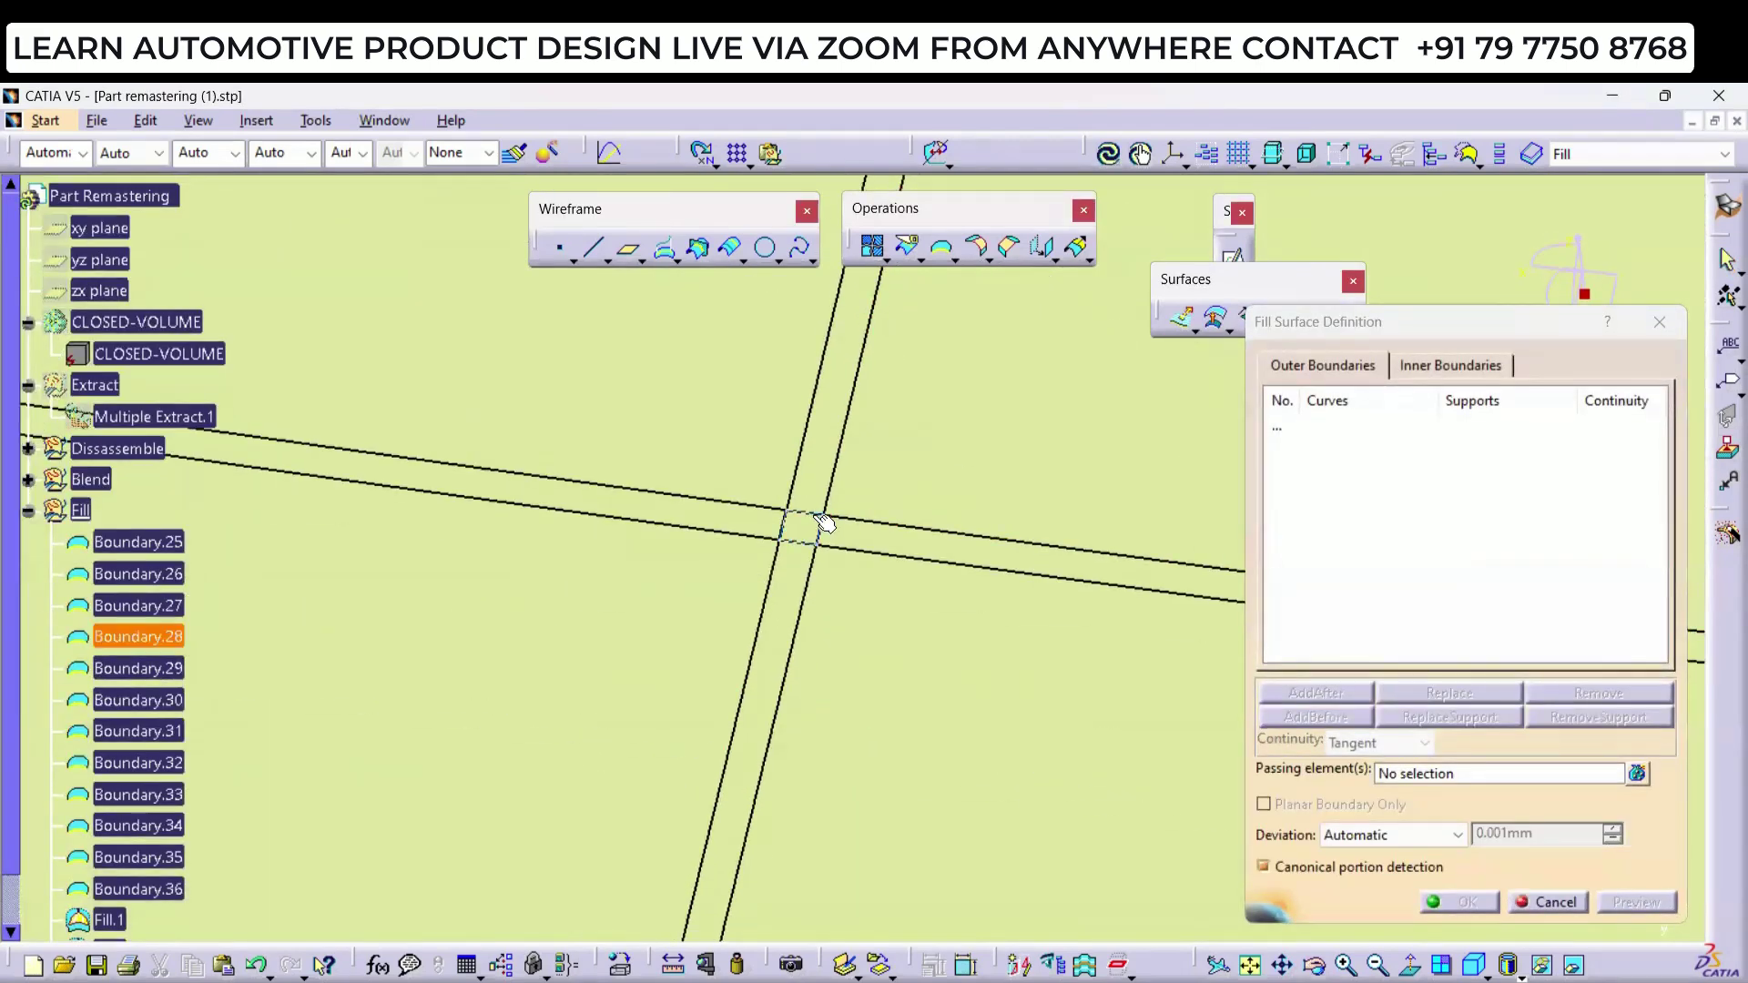
left_click(824, 524)
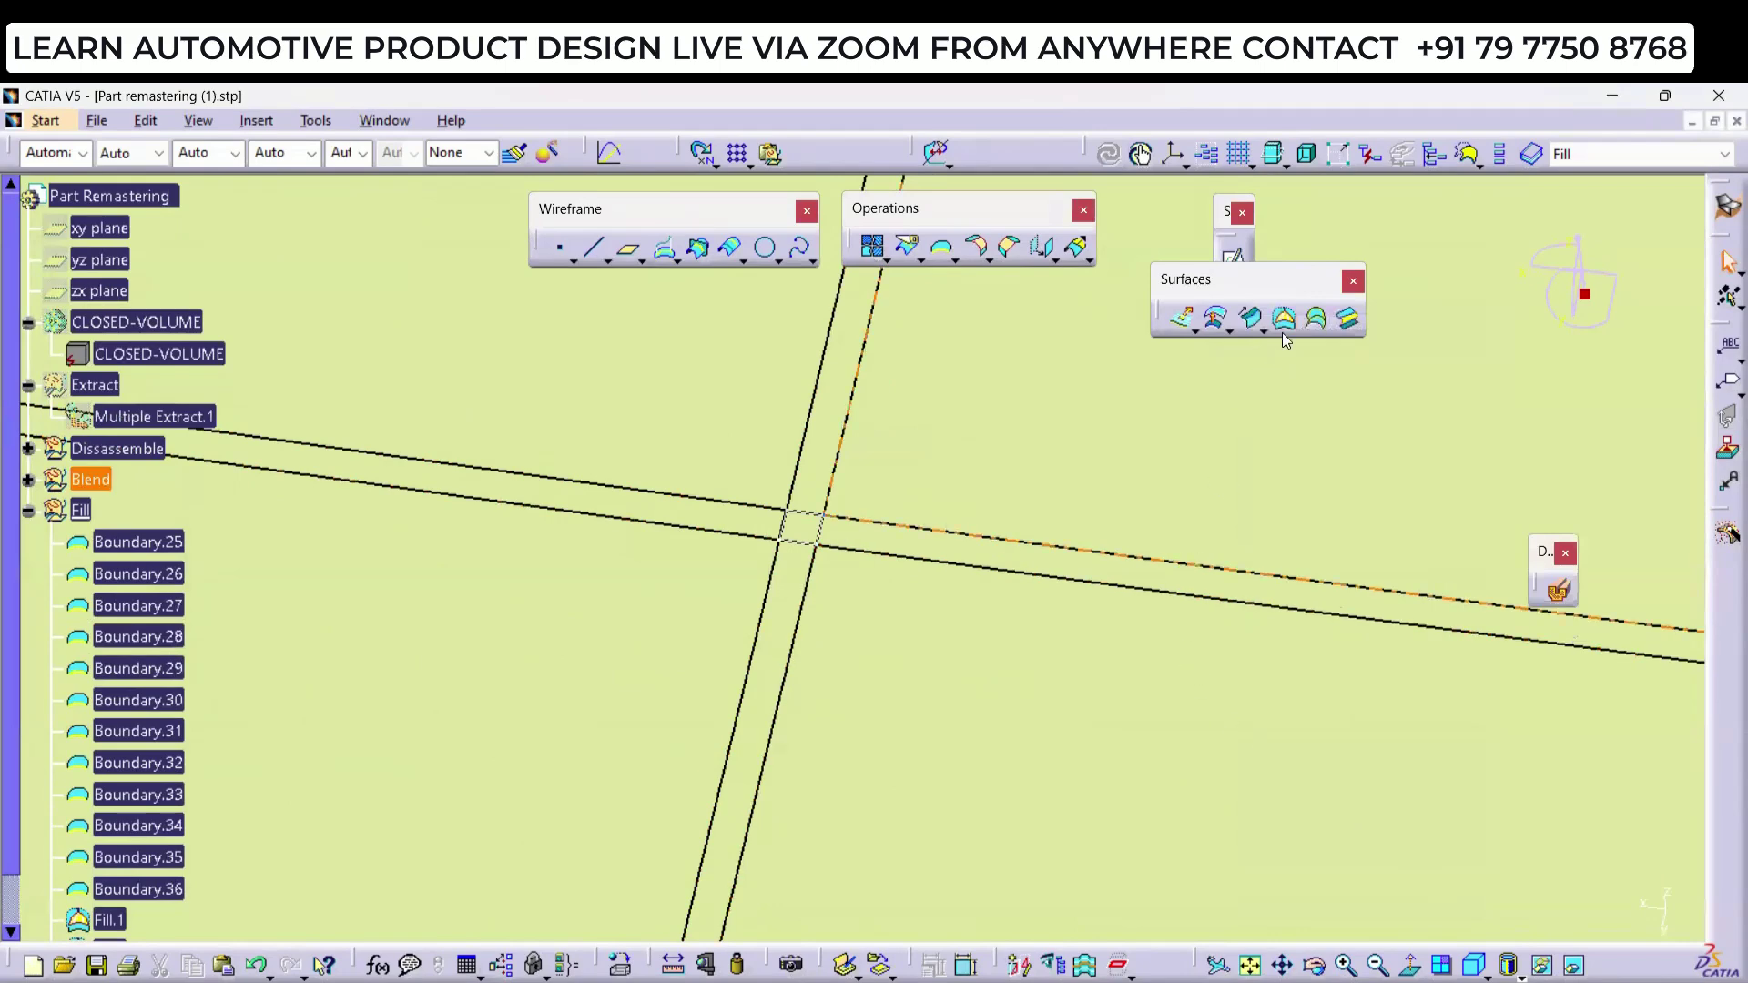
left_click(1281, 322)
middle_click_drag(788, 590, 995, 660)
left_click(931, 640)
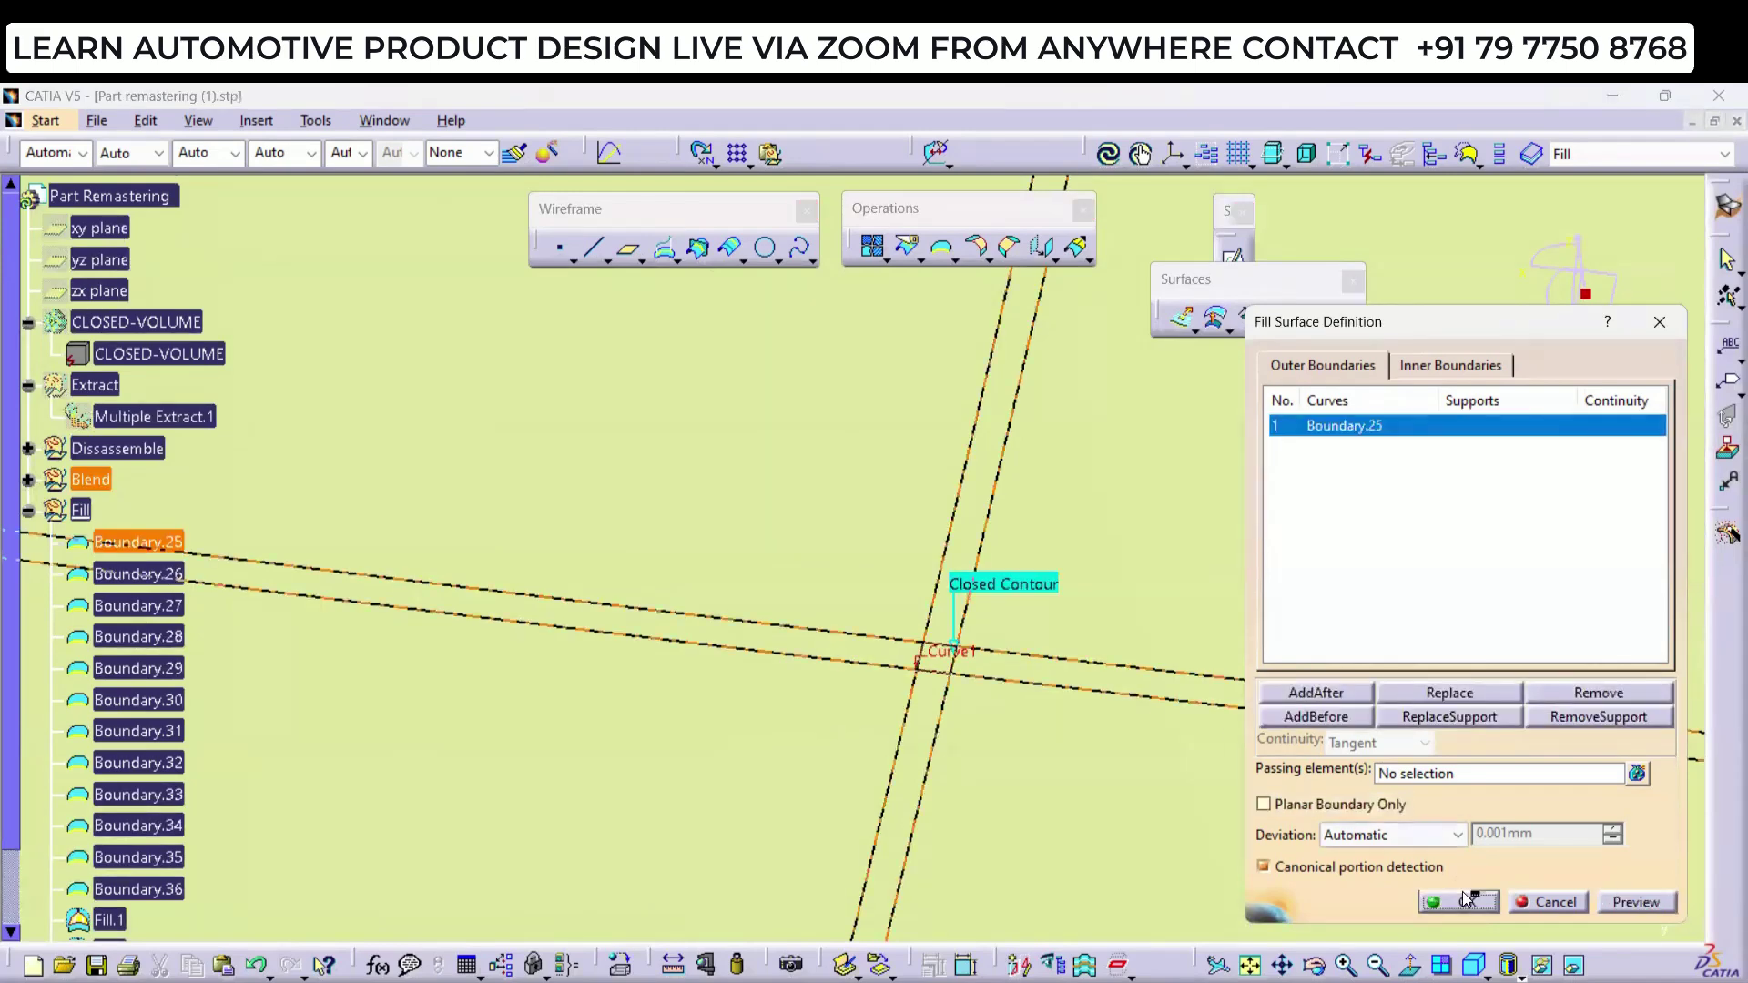
left_click(1457, 900)
Step: Create a Fill surface from Boundary.35 to close the first rib-end notch in the tray's inner wall
middle_click_drag(896, 544, 1020, 629)
left_click(1285, 319)
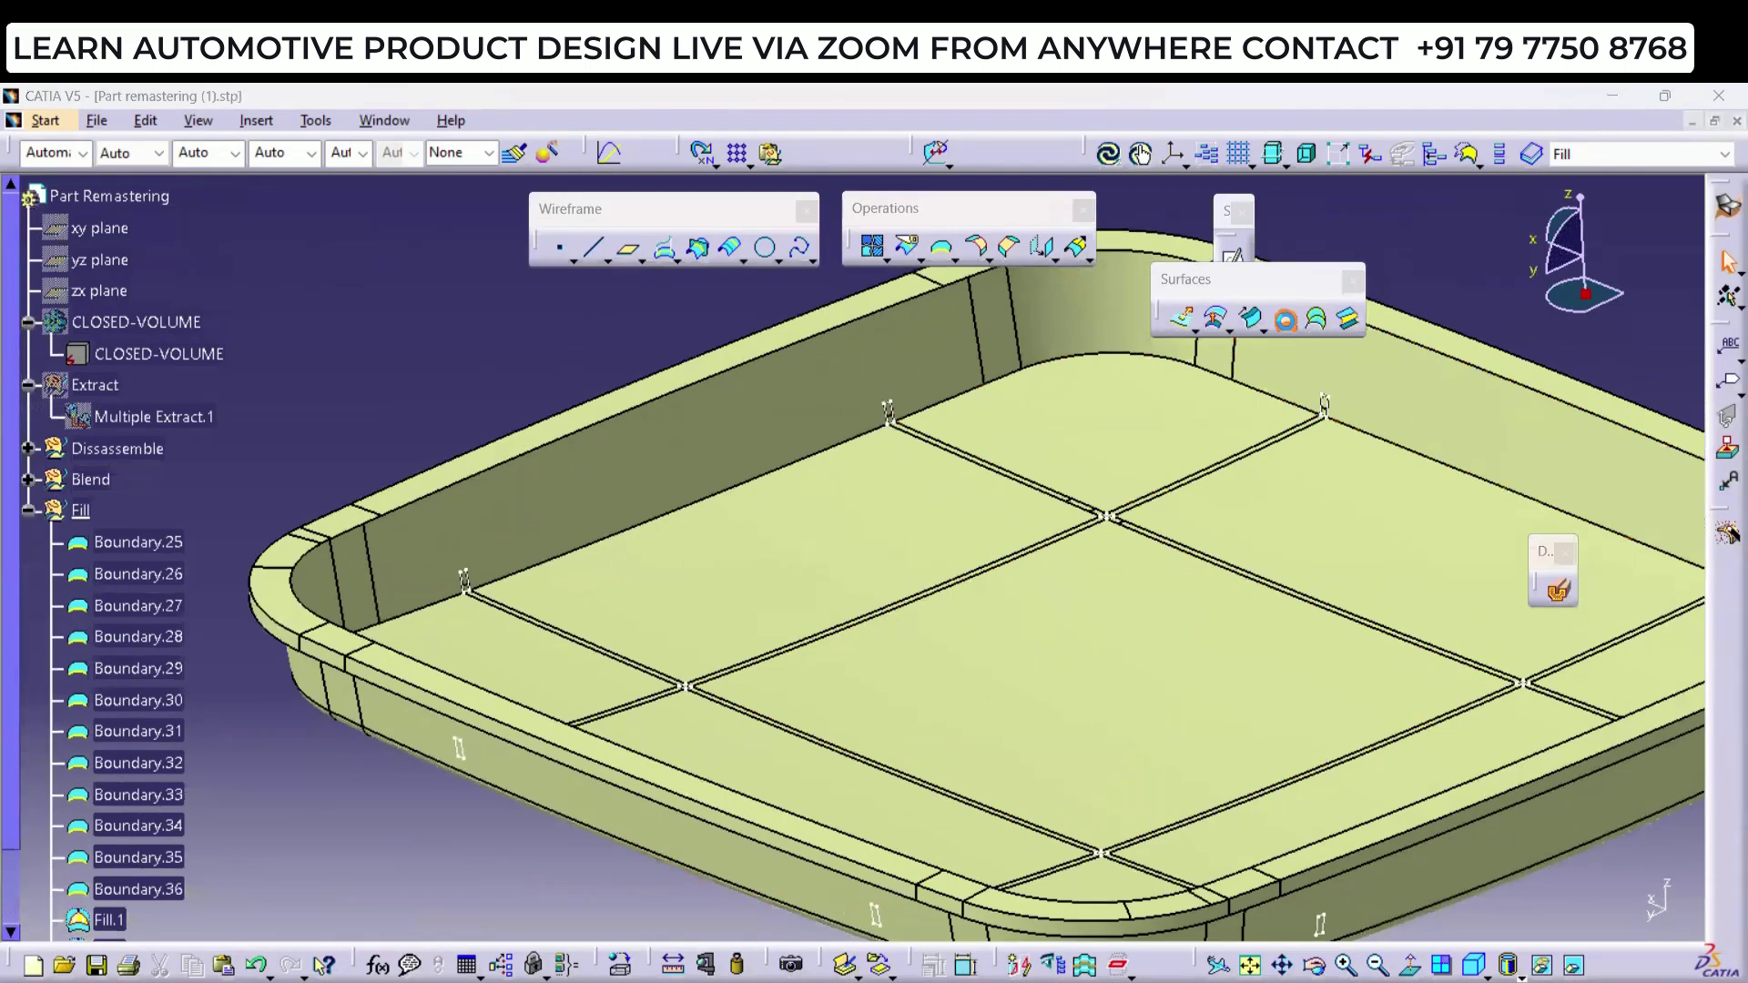
middle_click_drag(917, 514, 965, 430)
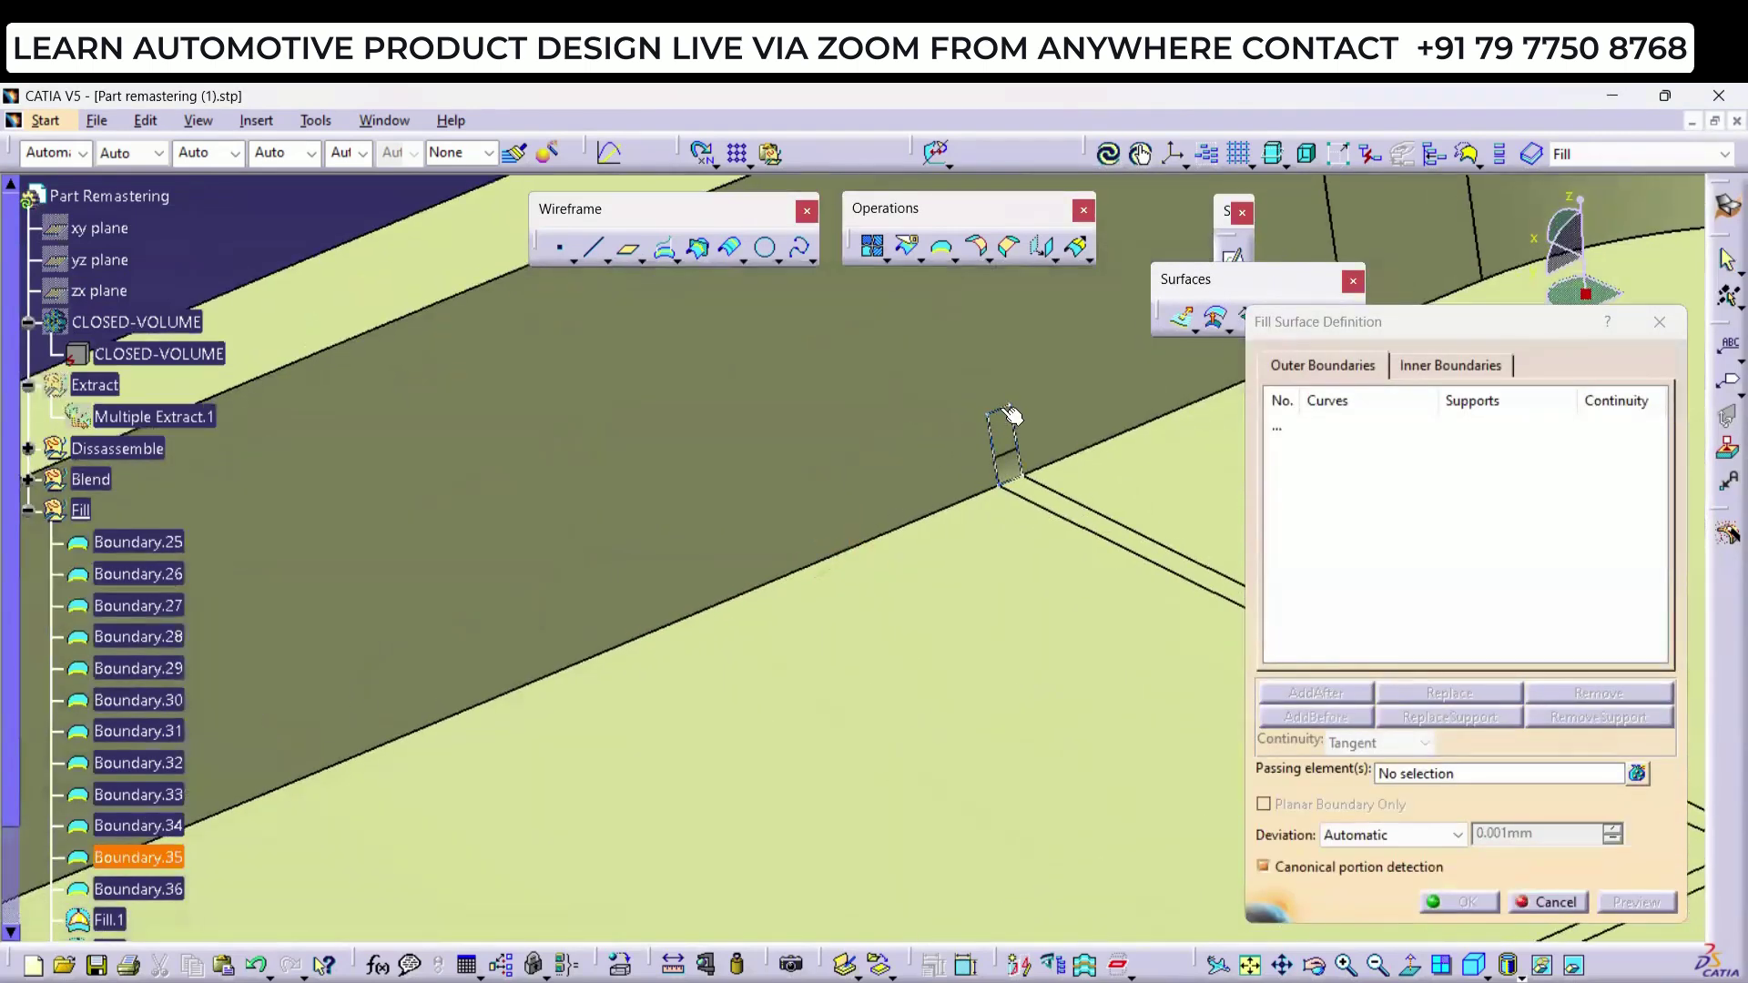
left_click(1007, 446)
left_click(1458, 901)
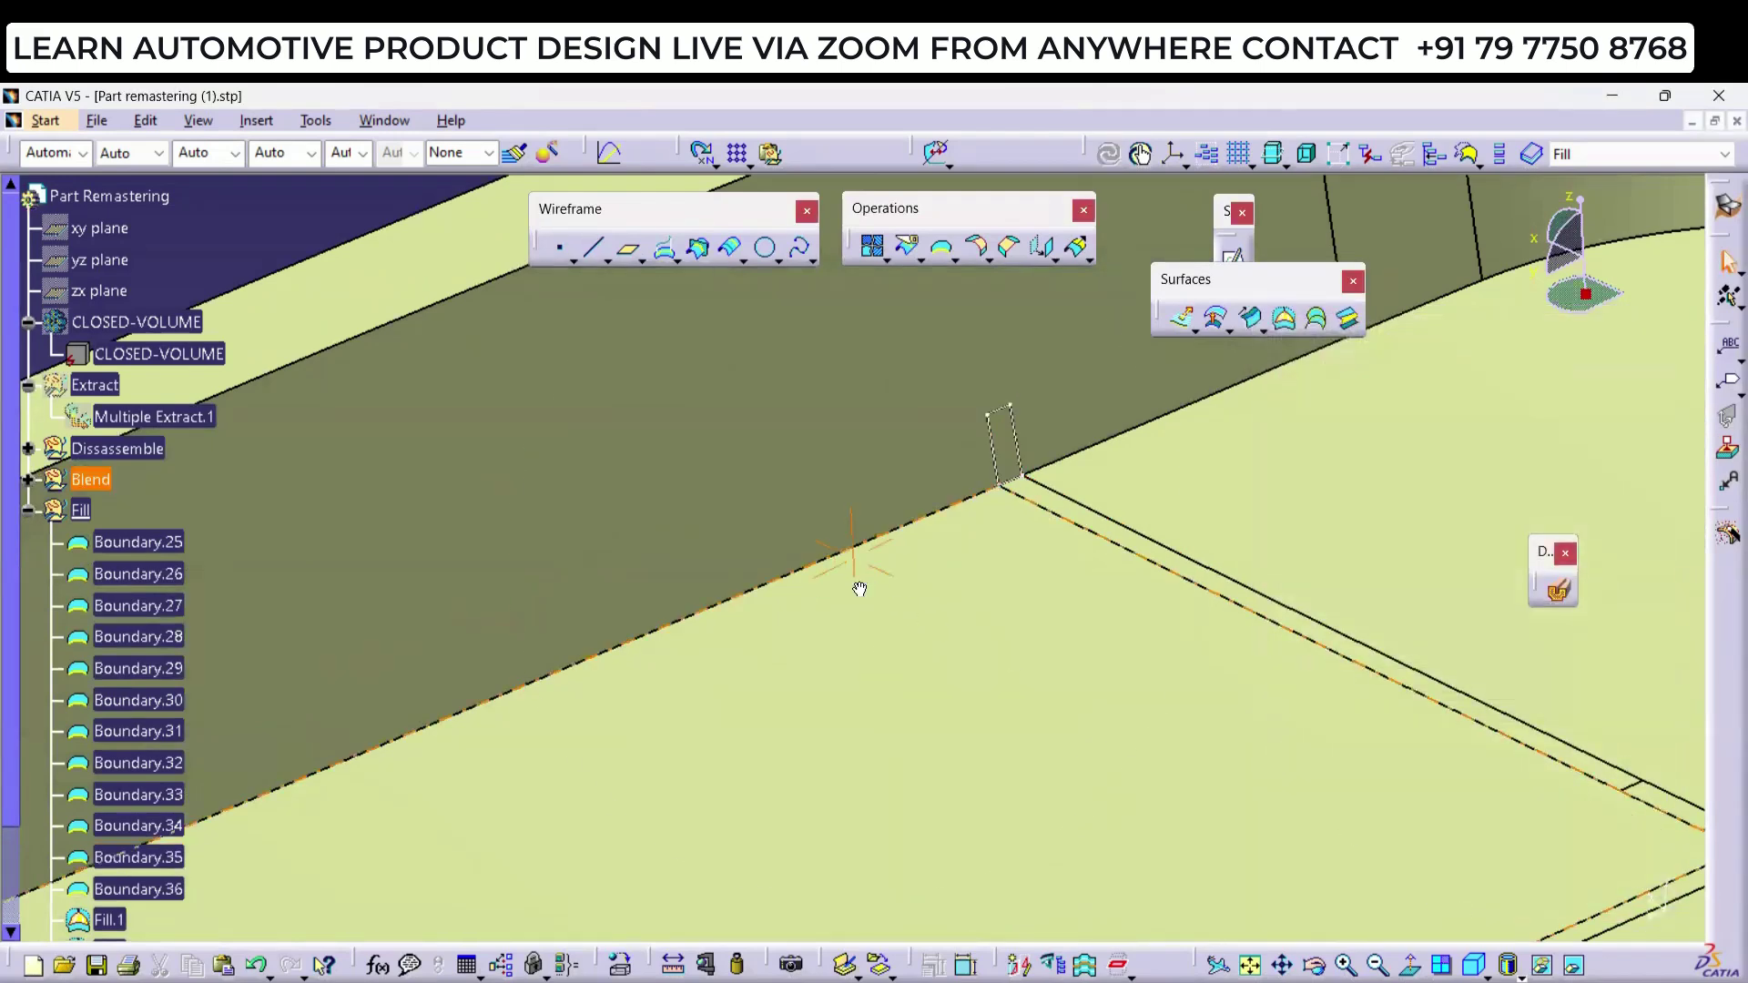
Step: Create separate Fill surfaces from Boundary.36 and Boundary.30 to close two more rib-end notches in the inner walls
middle_click_drag(859, 589, 930, 473)
left_click(1280, 325)
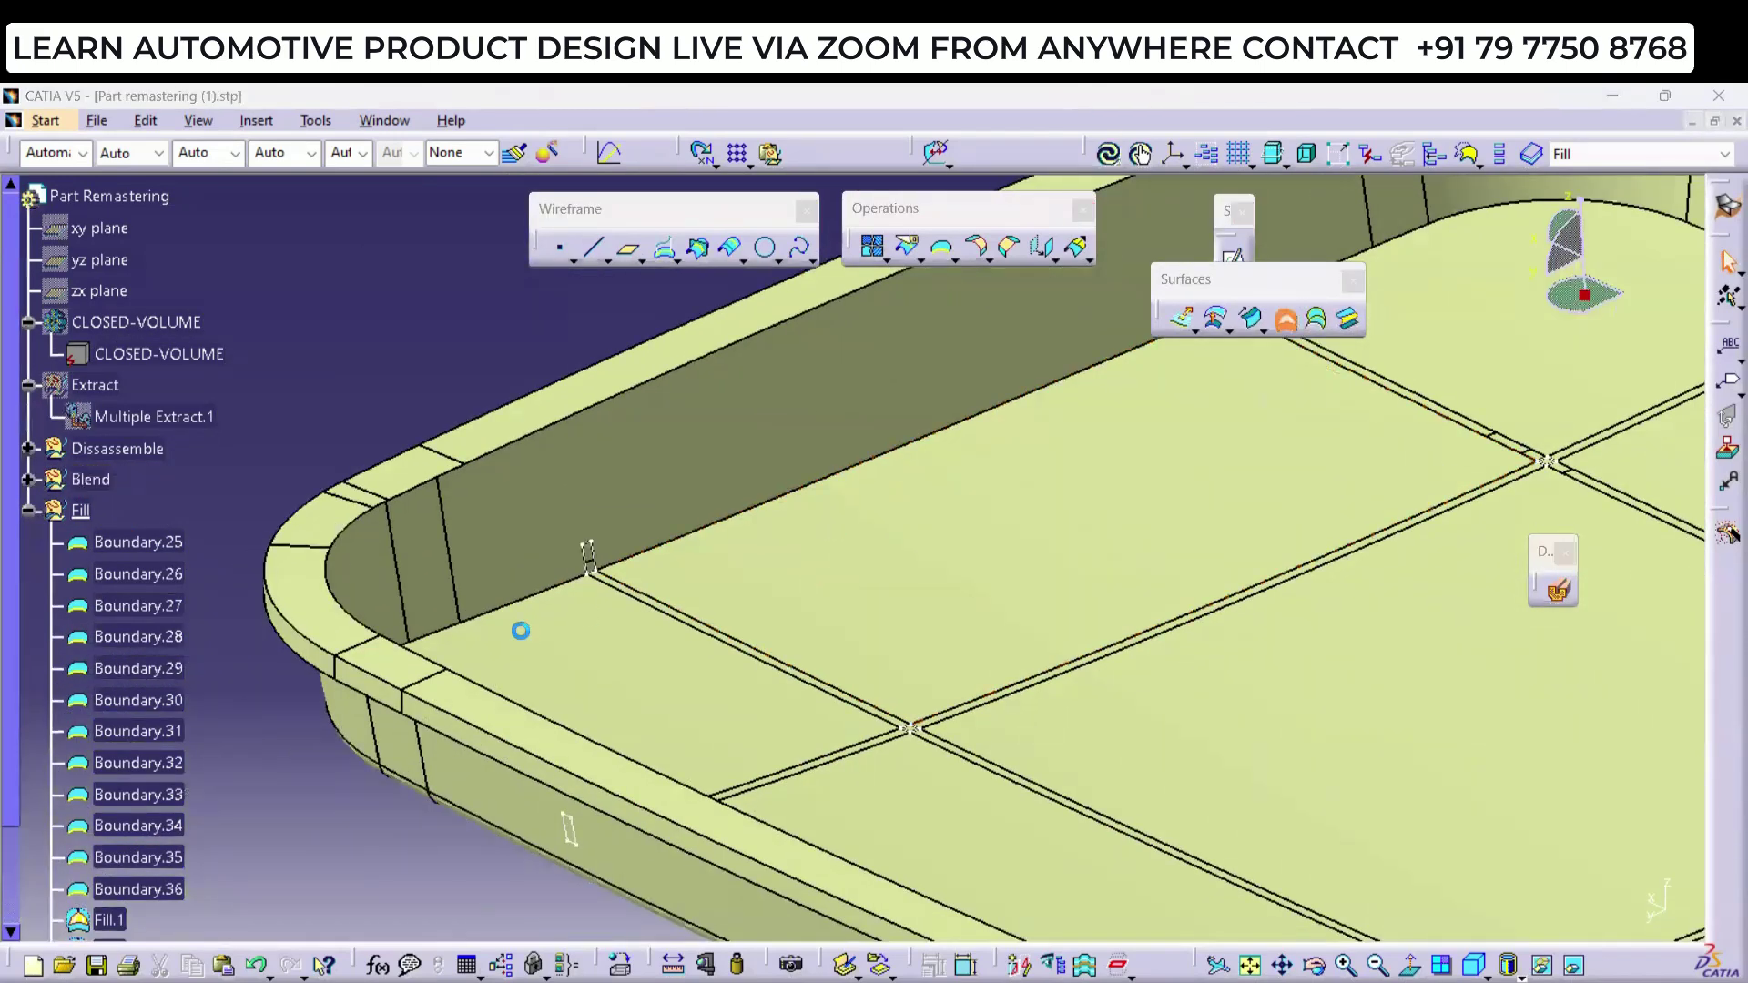
left_click(590, 545)
left_click(1465, 901)
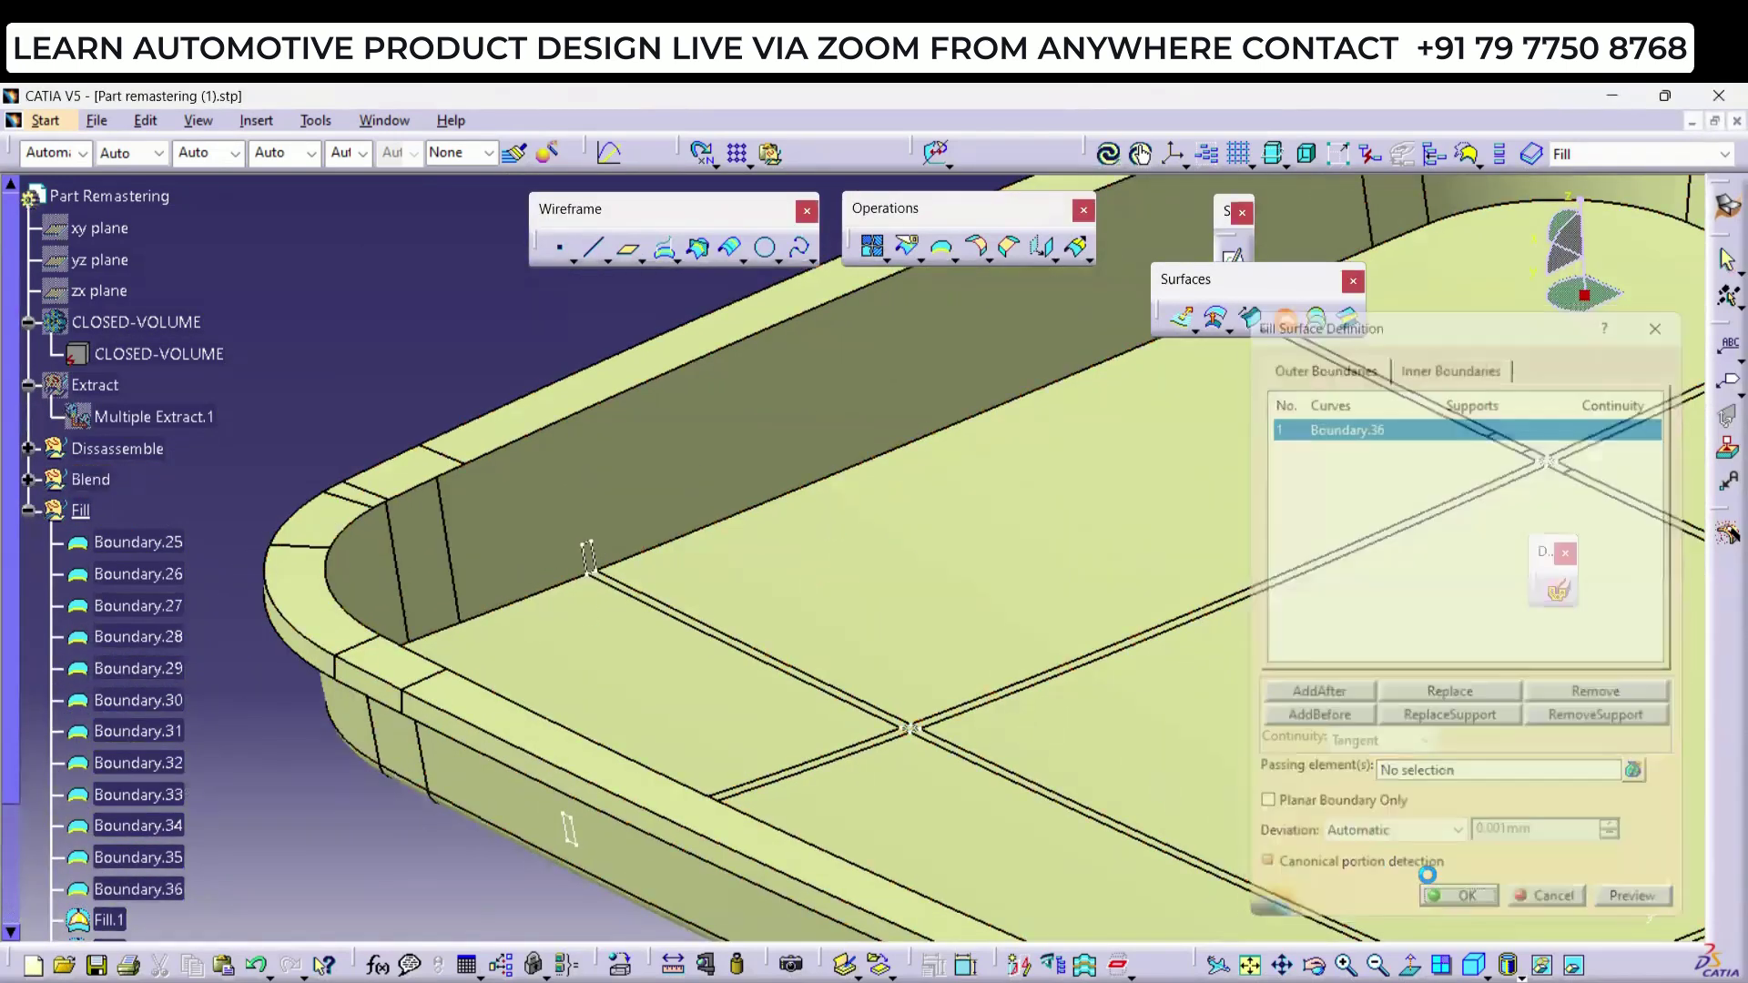
middle_click_drag(1033, 680, 1261, 399)
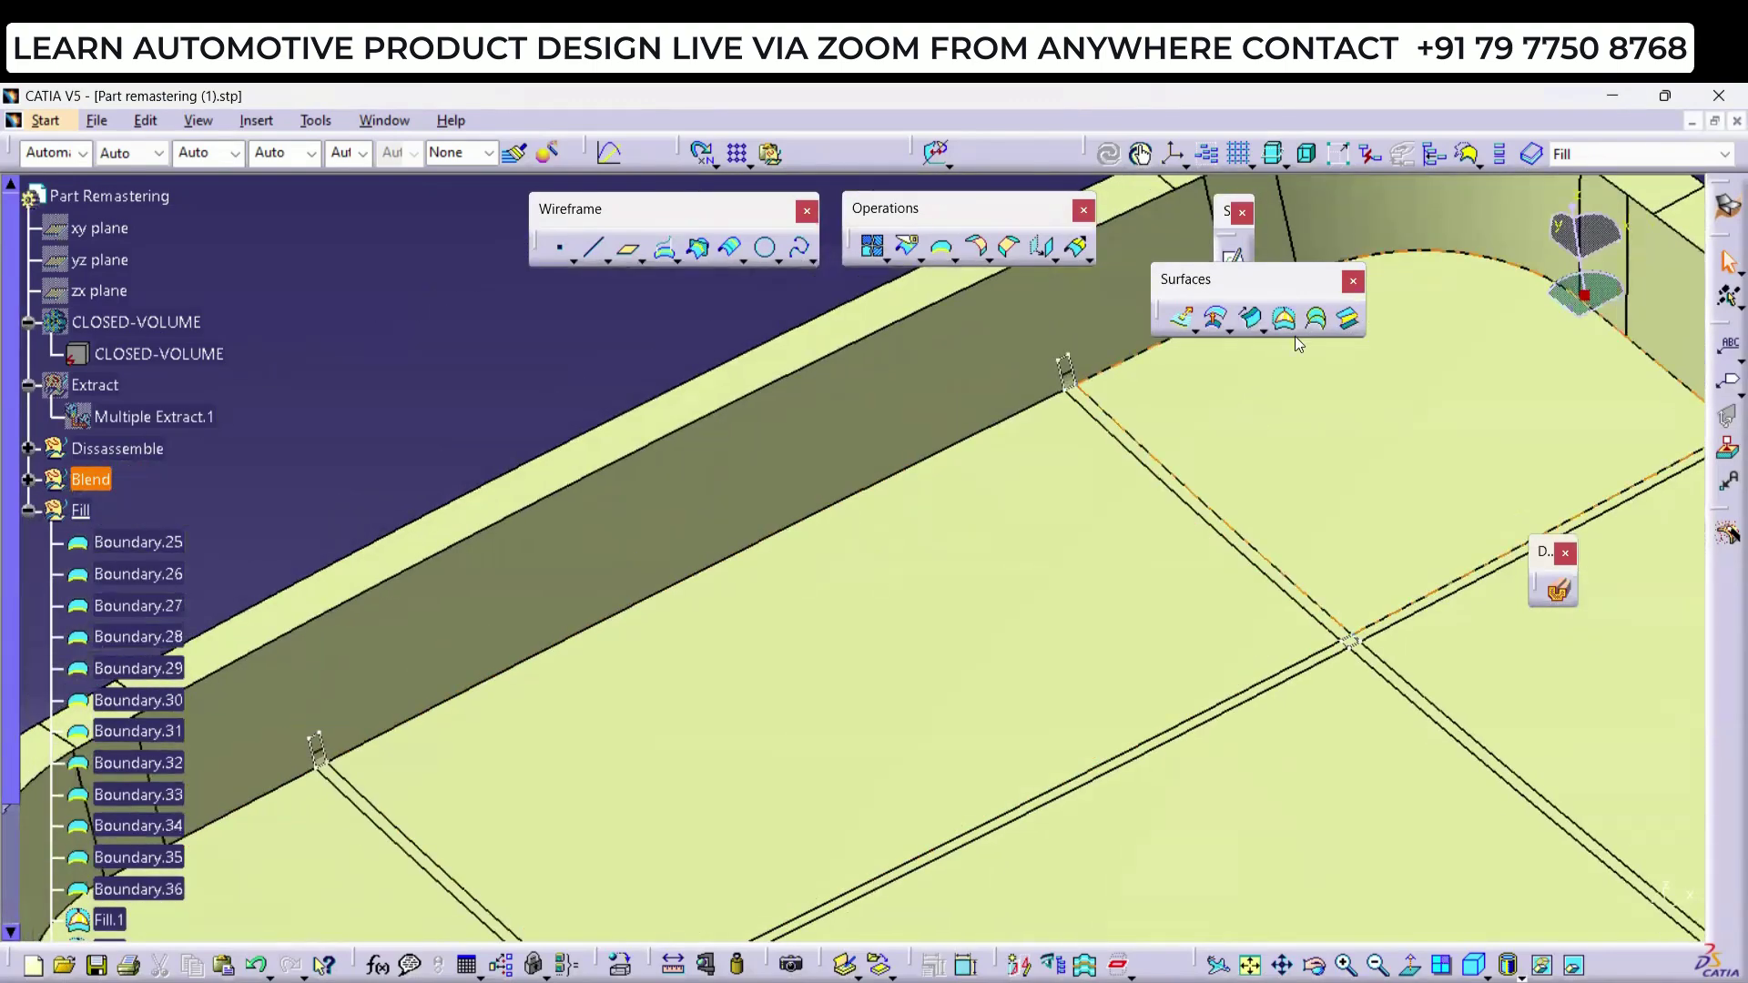
left_click(1072, 369)
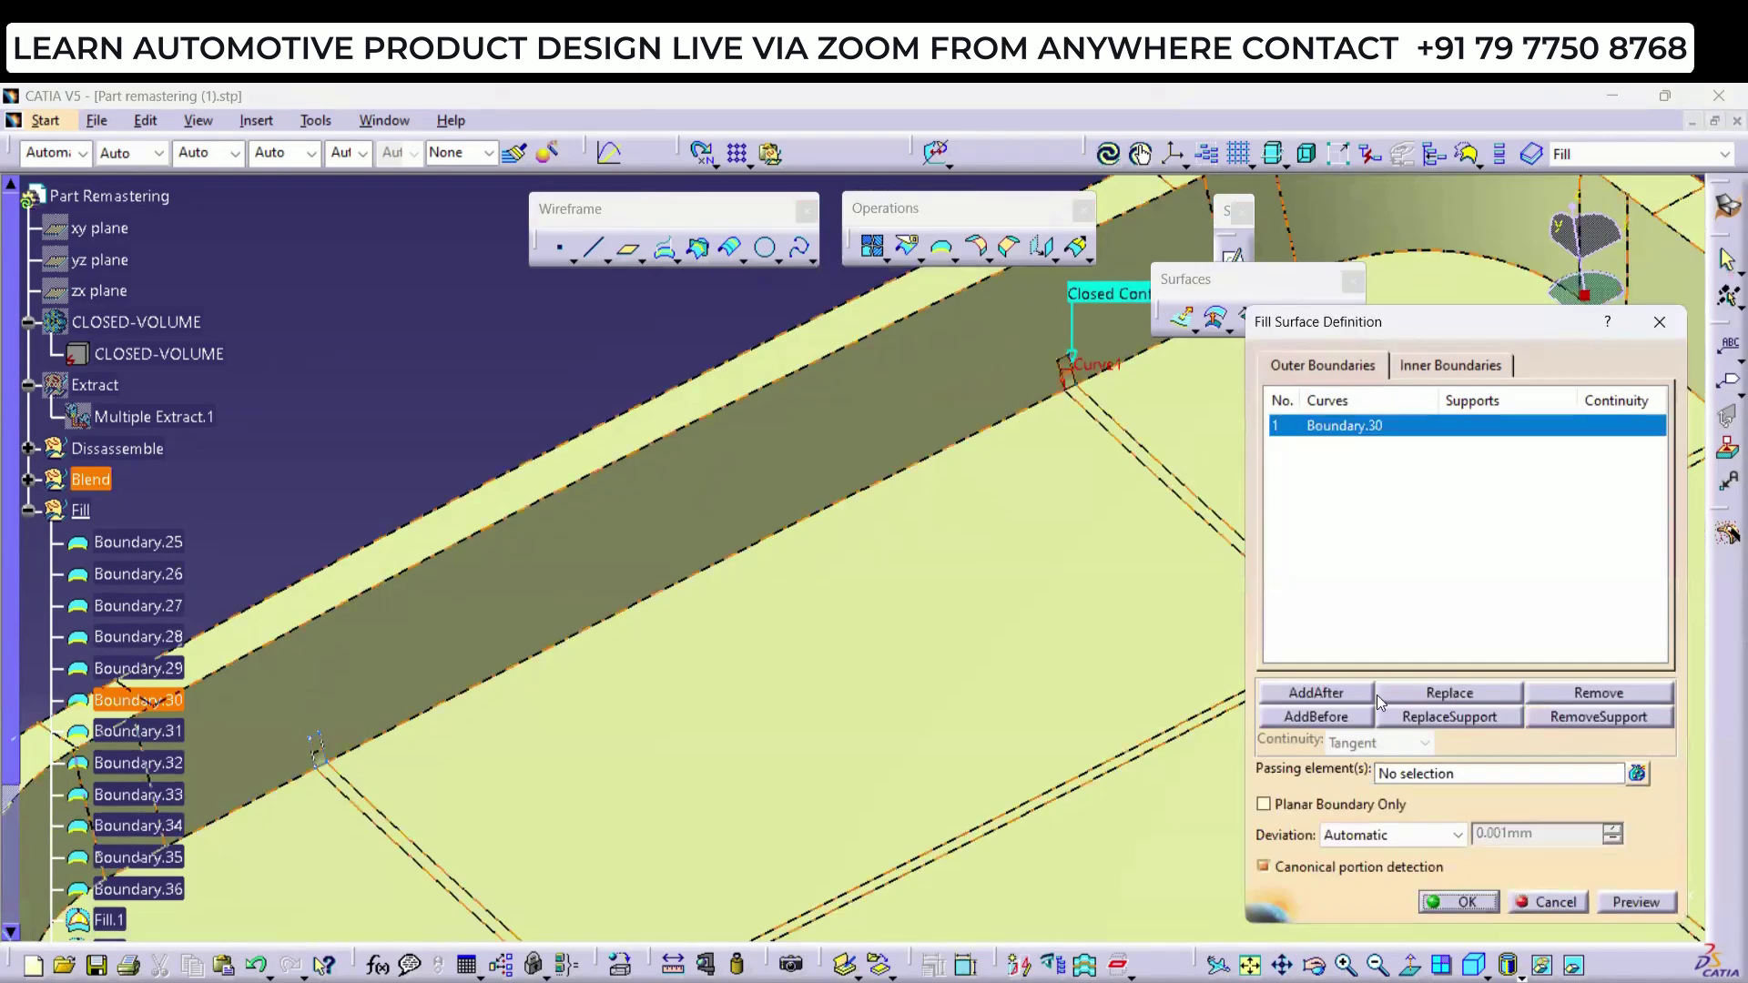
left_click(1459, 901)
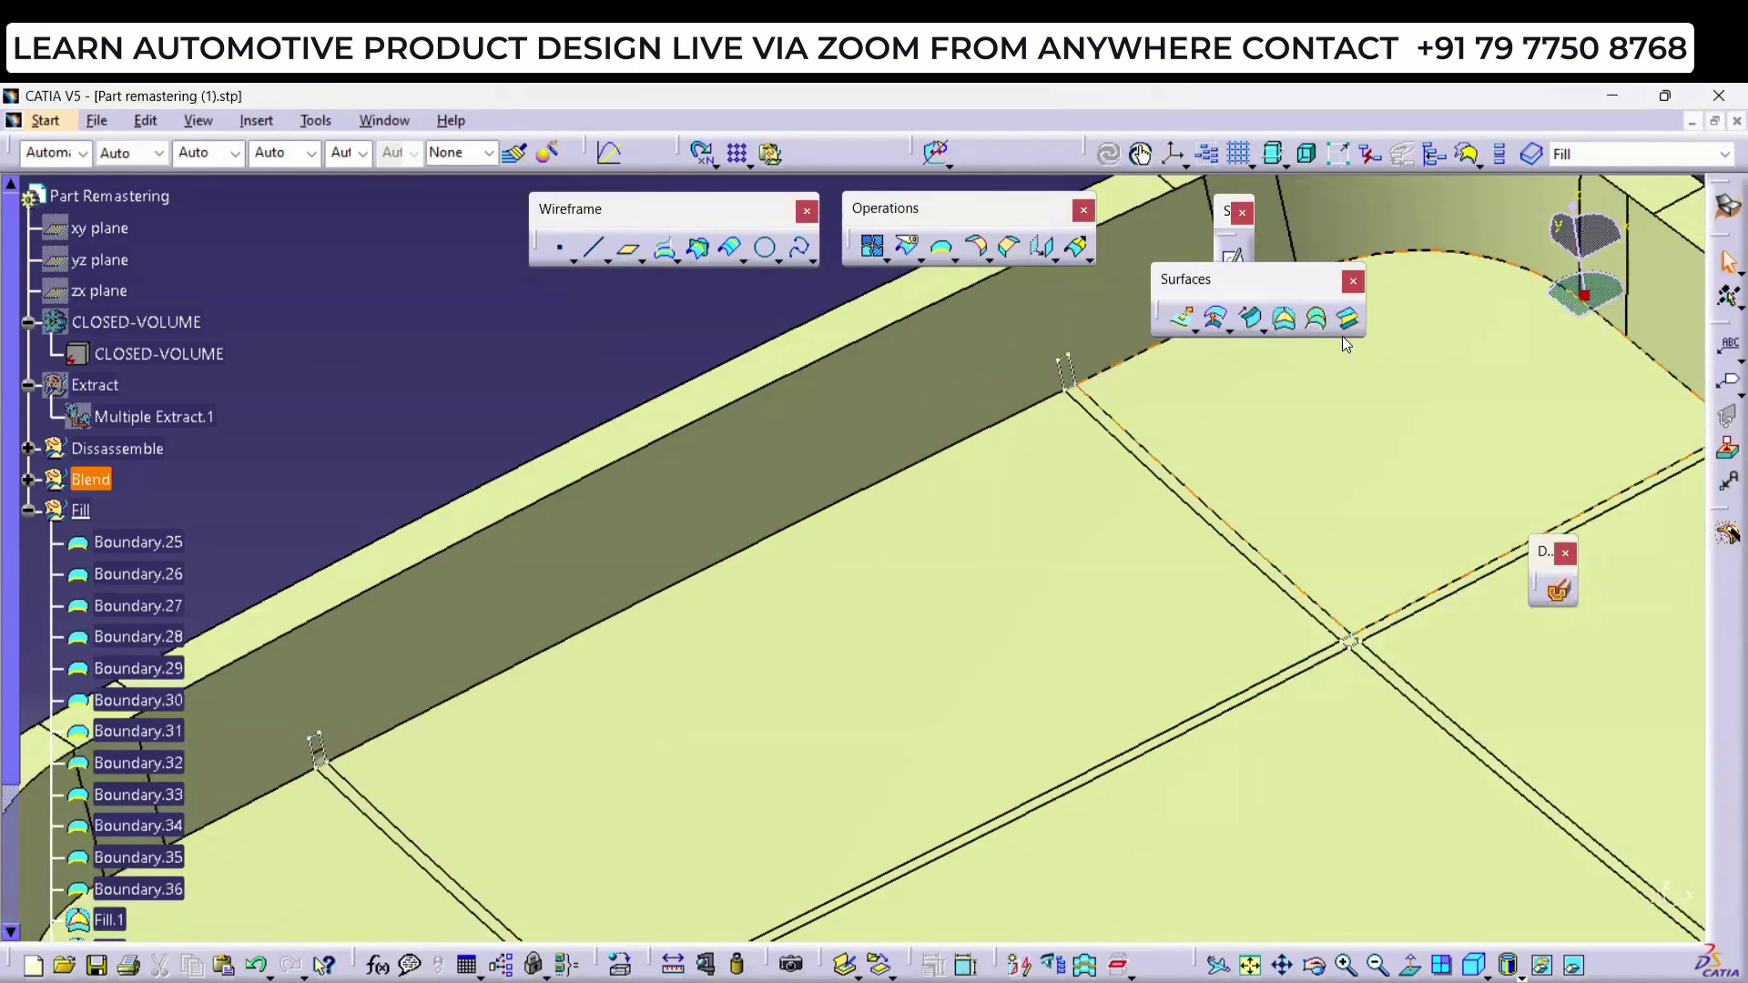
left_click(1287, 320)
left_click(1295, 429)
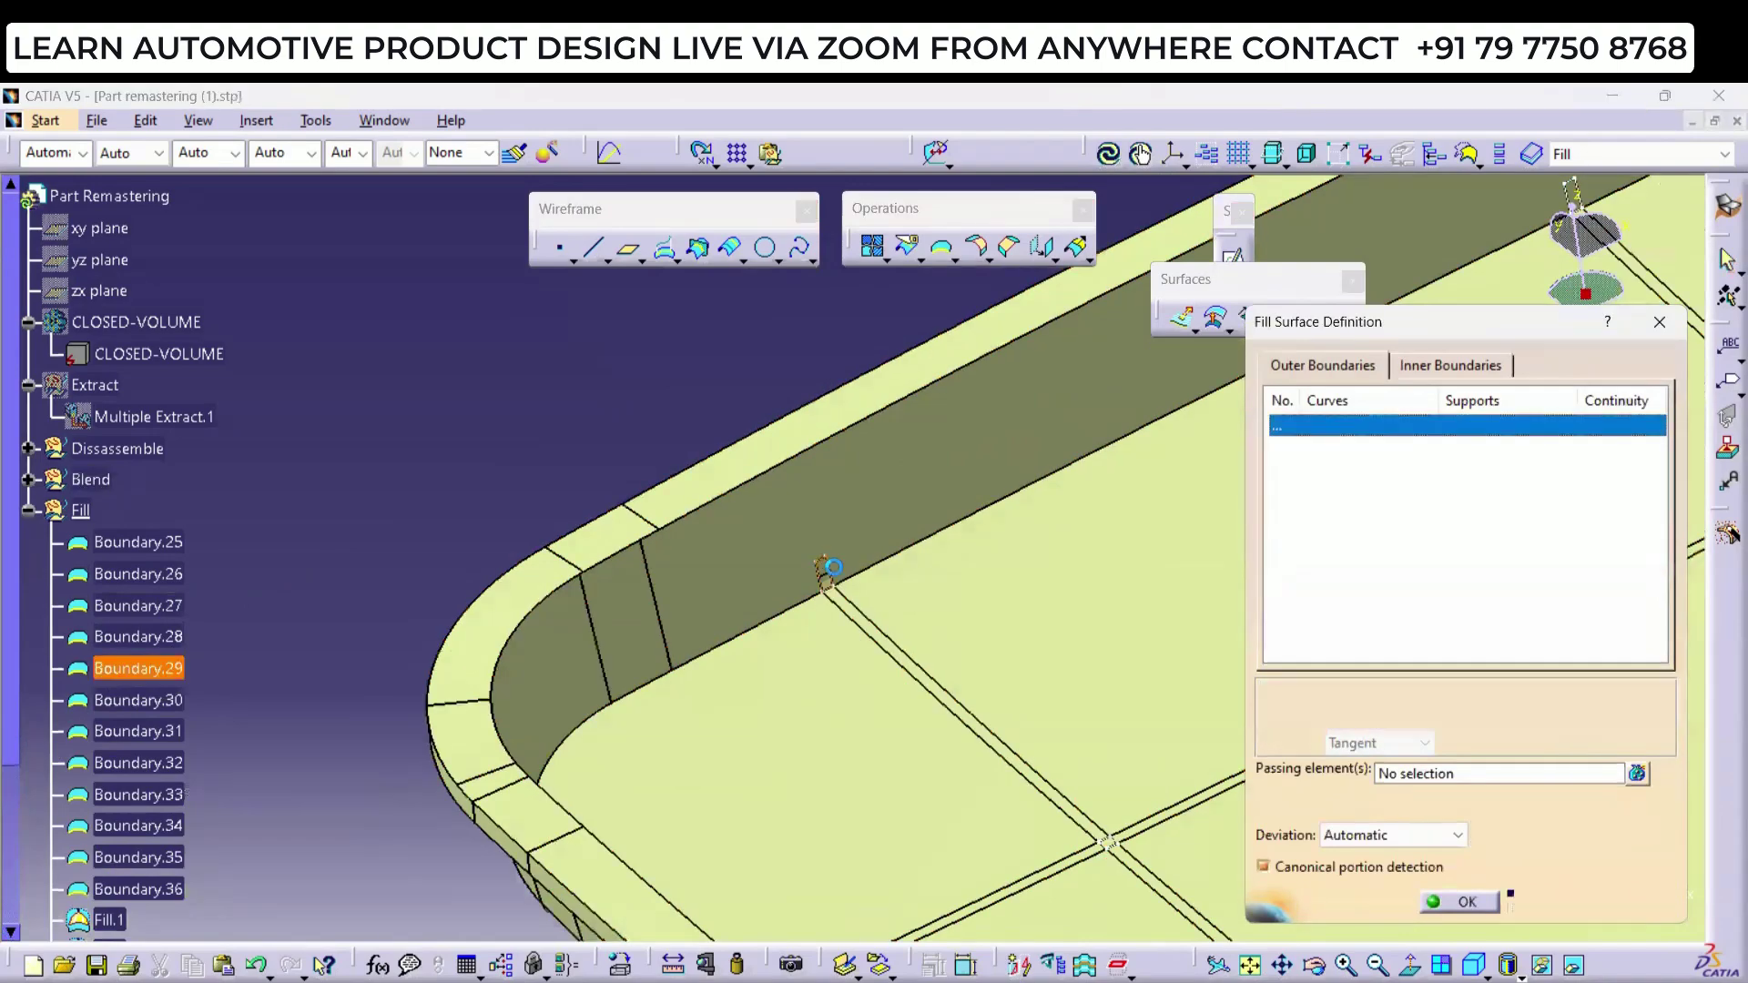
left_click(827, 569)
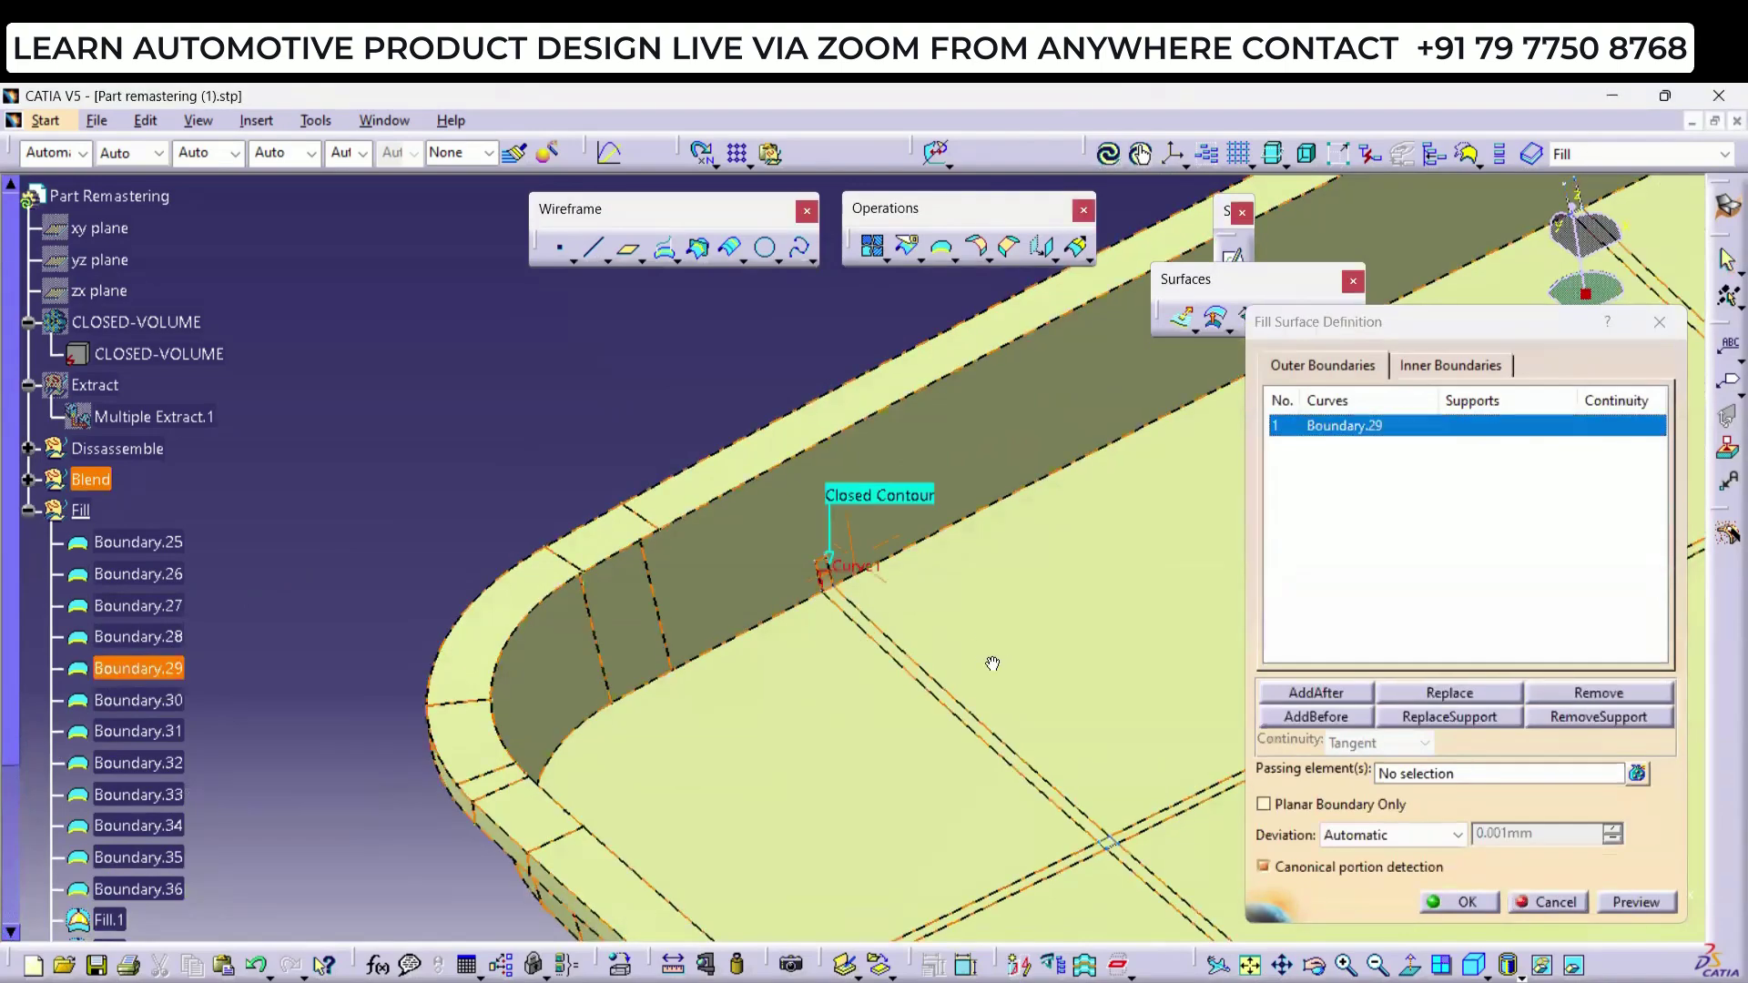
middle_click_drag(827, 569, 1027, 483)
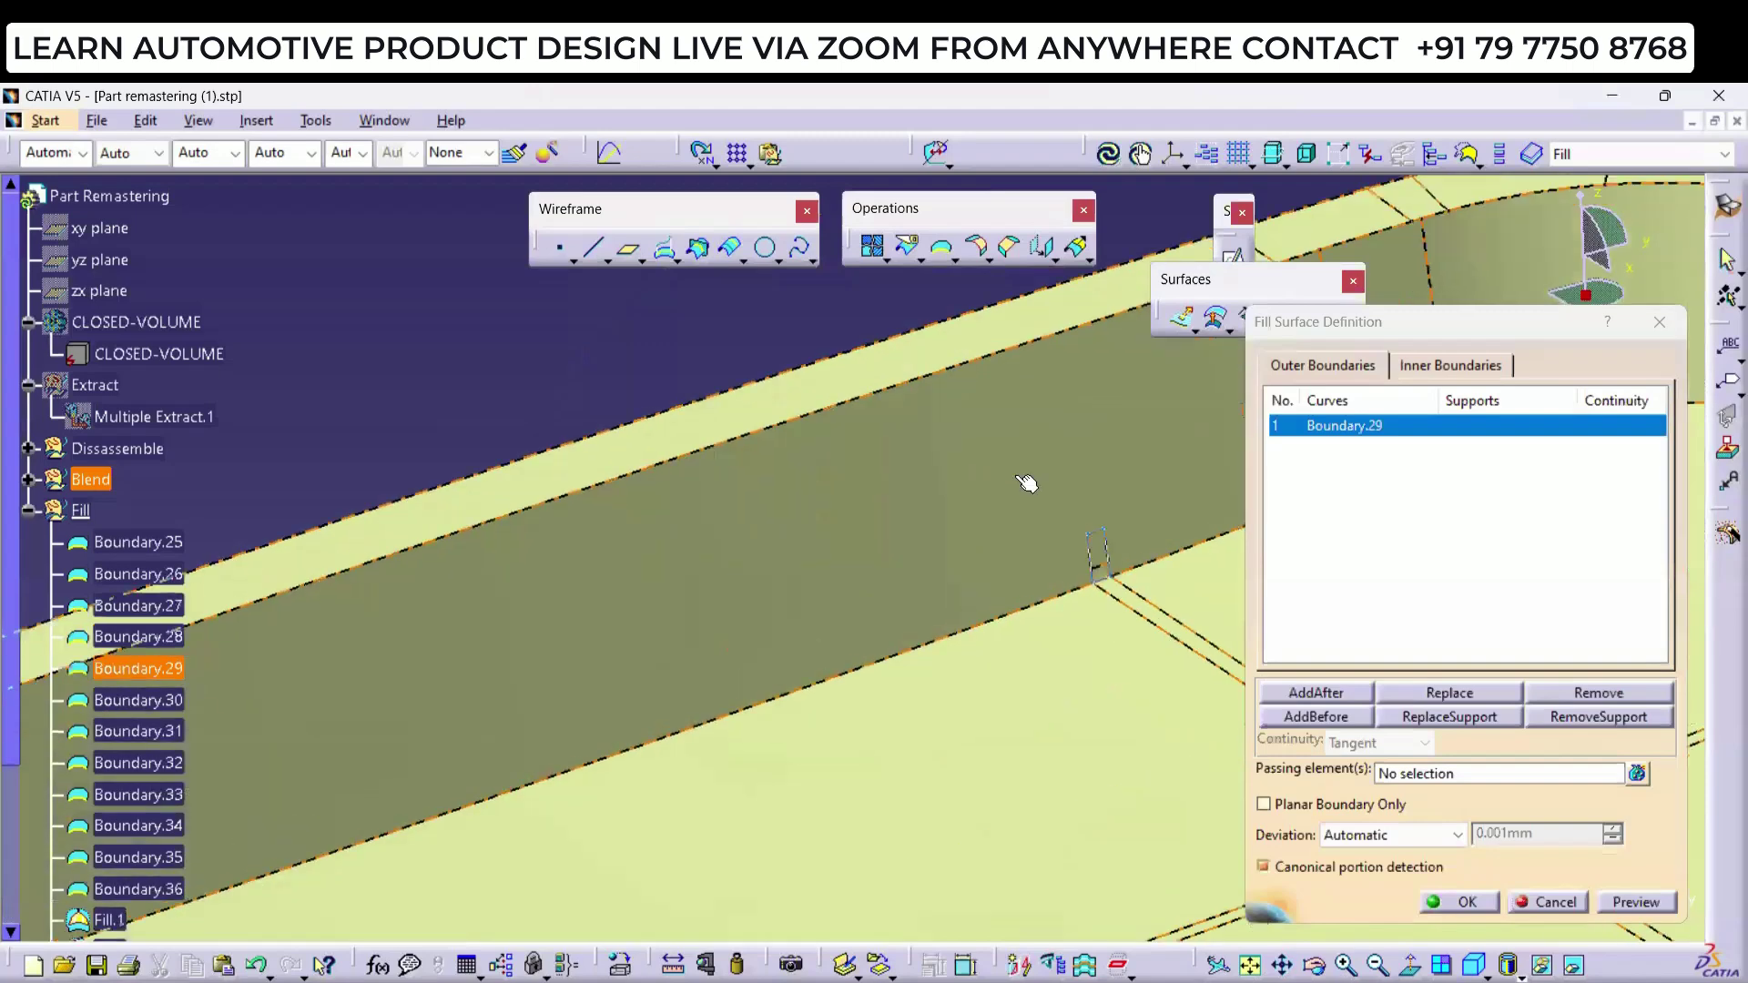
left_click(1107, 550)
middle_click_drag(1107, 550, 1019, 469)
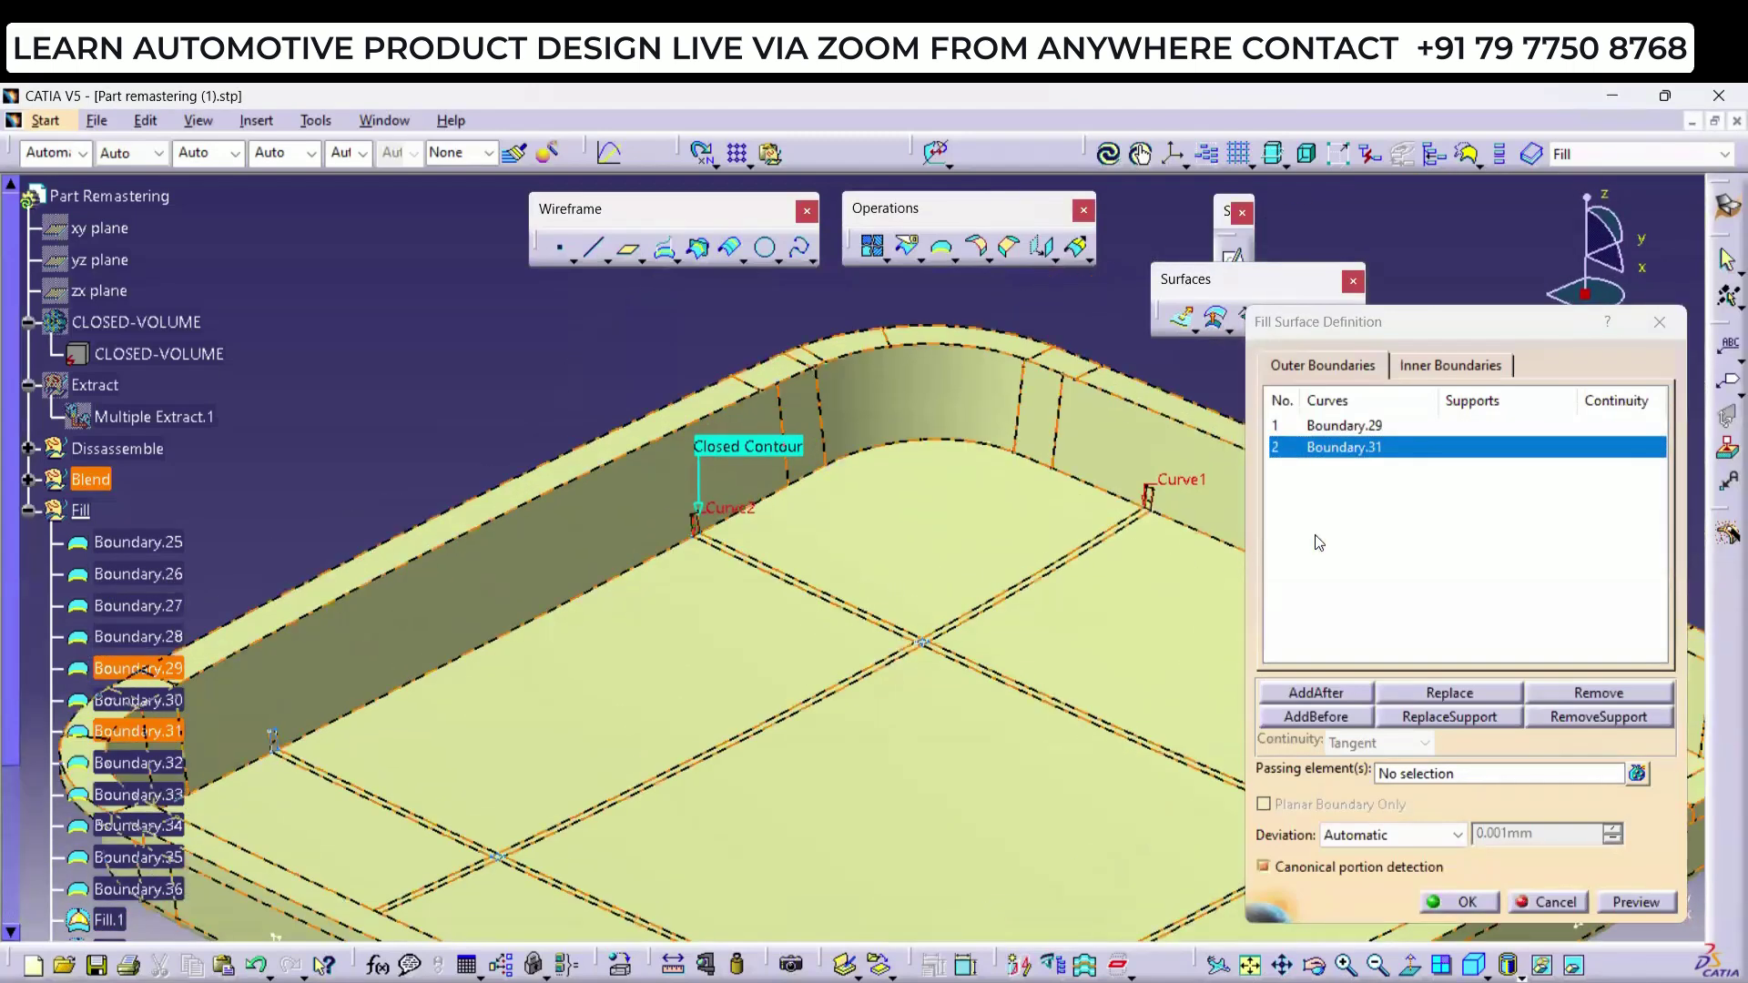
middle_click_drag(905, 624, 913, 577)
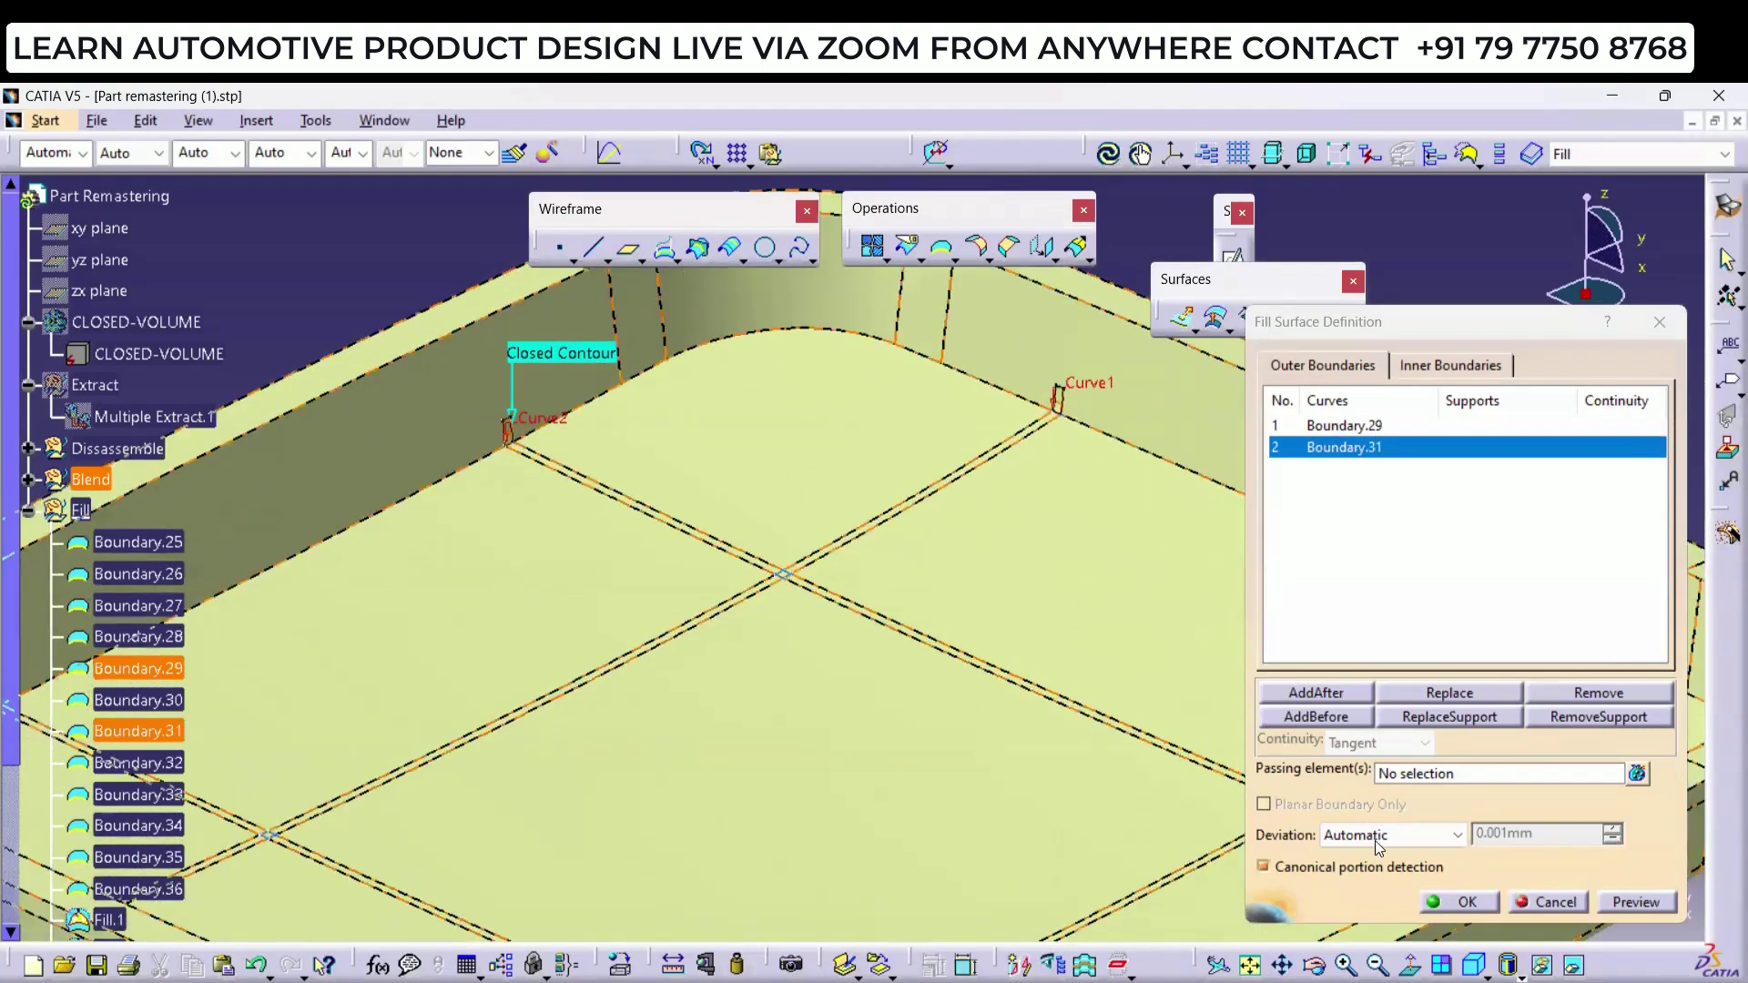
left_click(1440, 900)
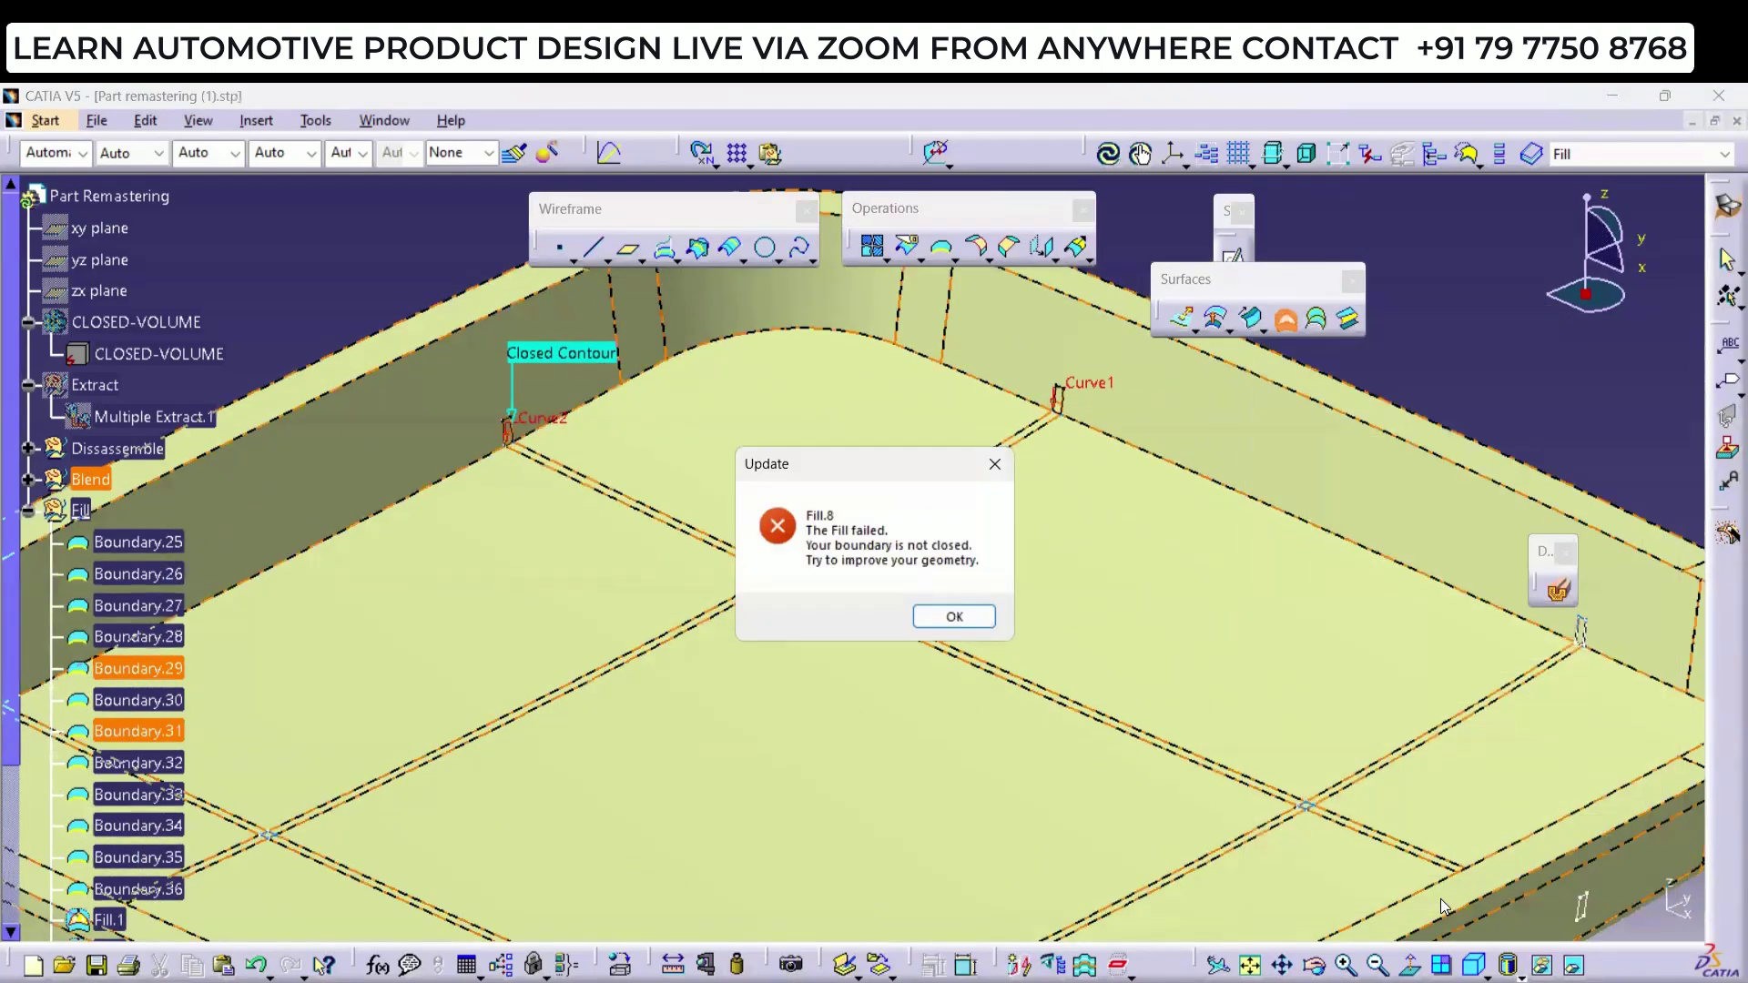
left_click(991, 465)
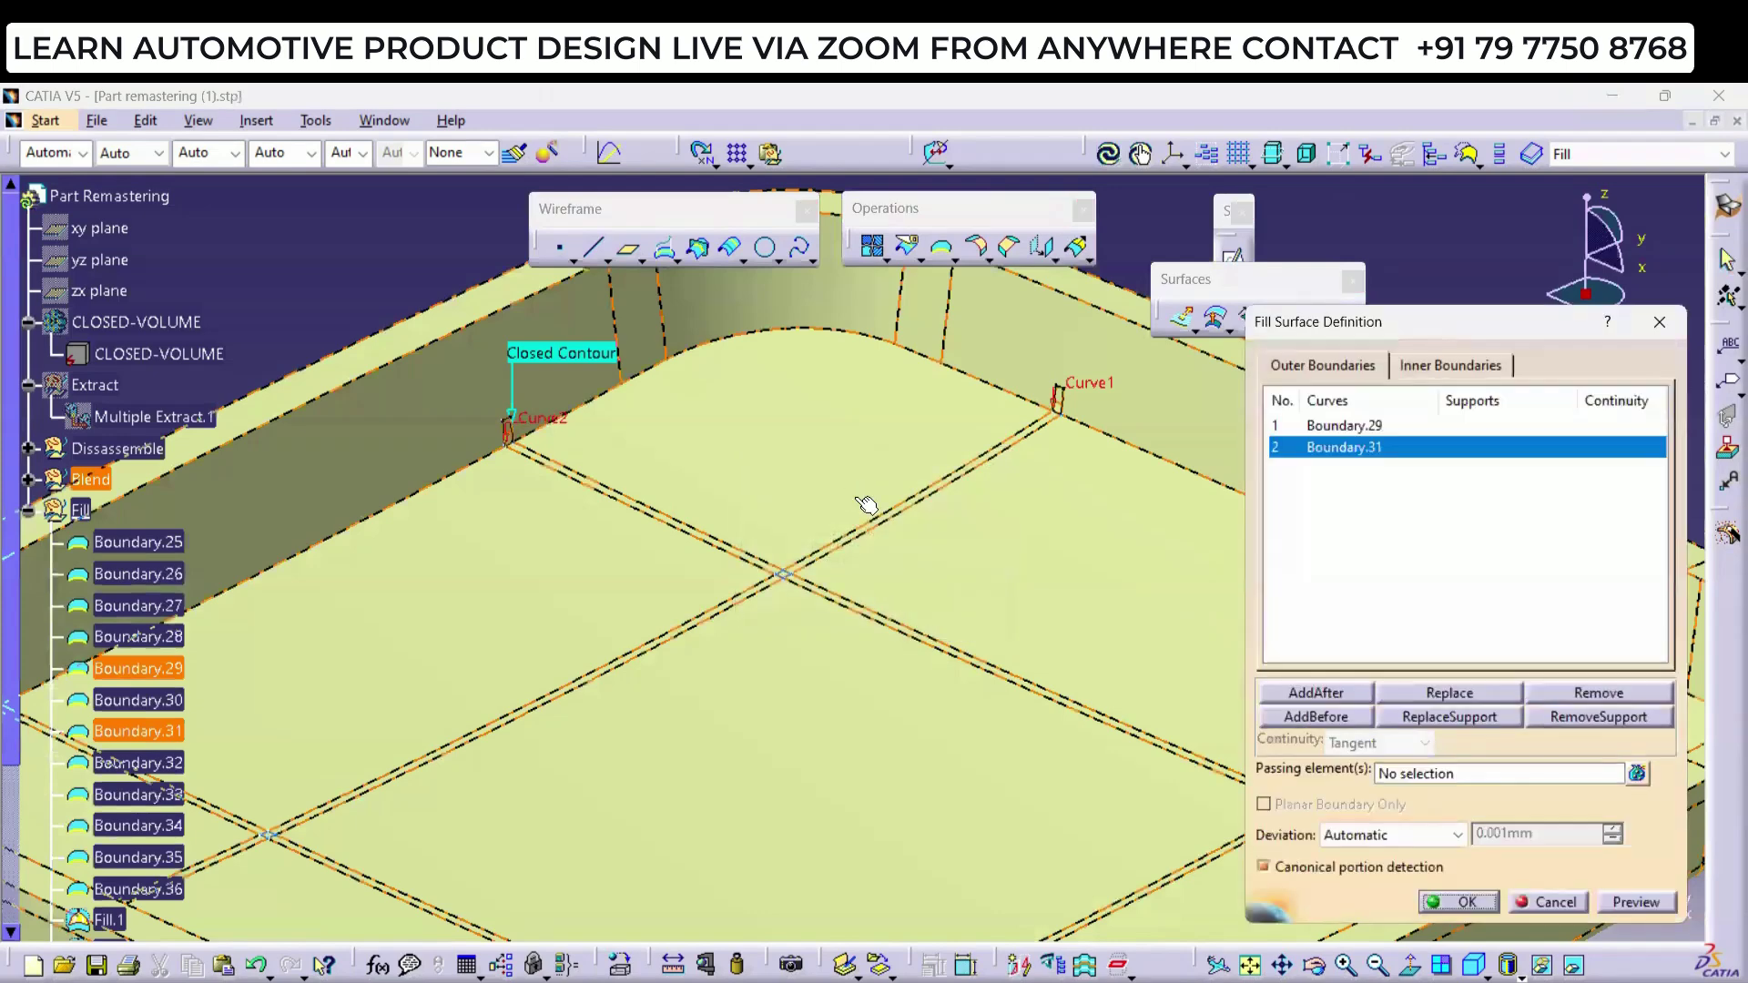
left_click(1660, 323)
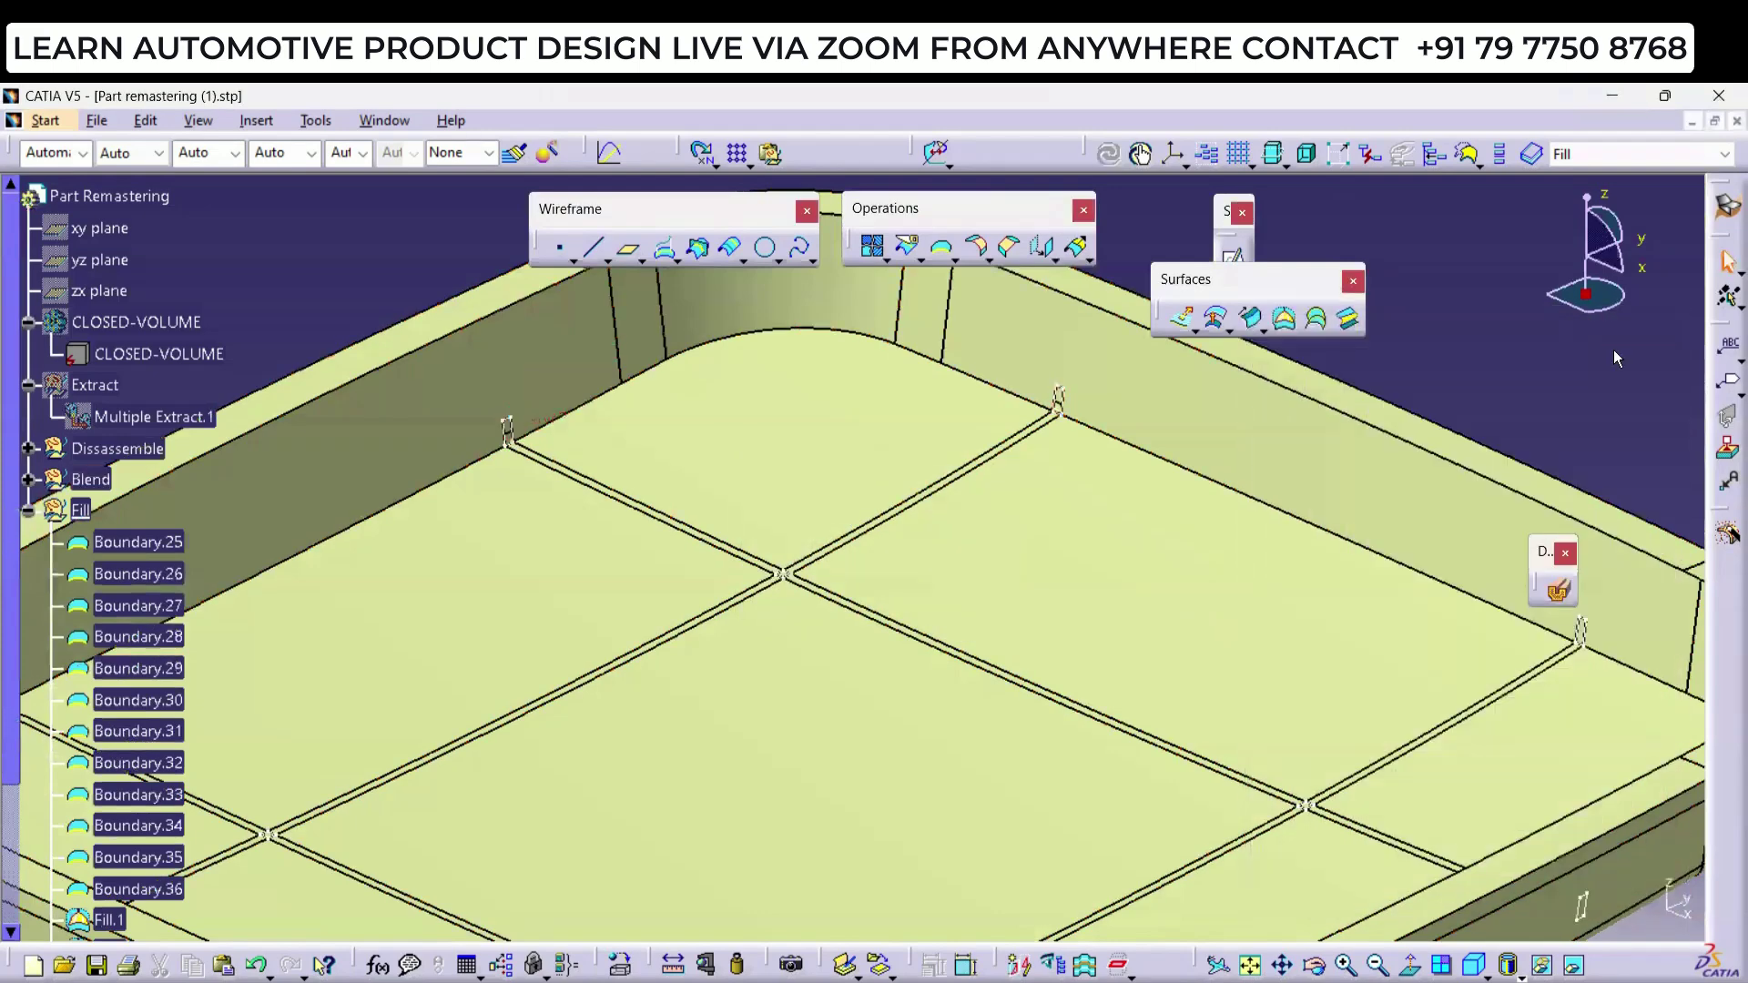
Step: Create a Fill surface from Boundary.29 alone to close its rib-end notch near the tray's rounded corner
left_click(1288, 321)
middle_click_drag(962, 472, 913, 486)
left_click(1002, 590)
left_click(1466, 901)
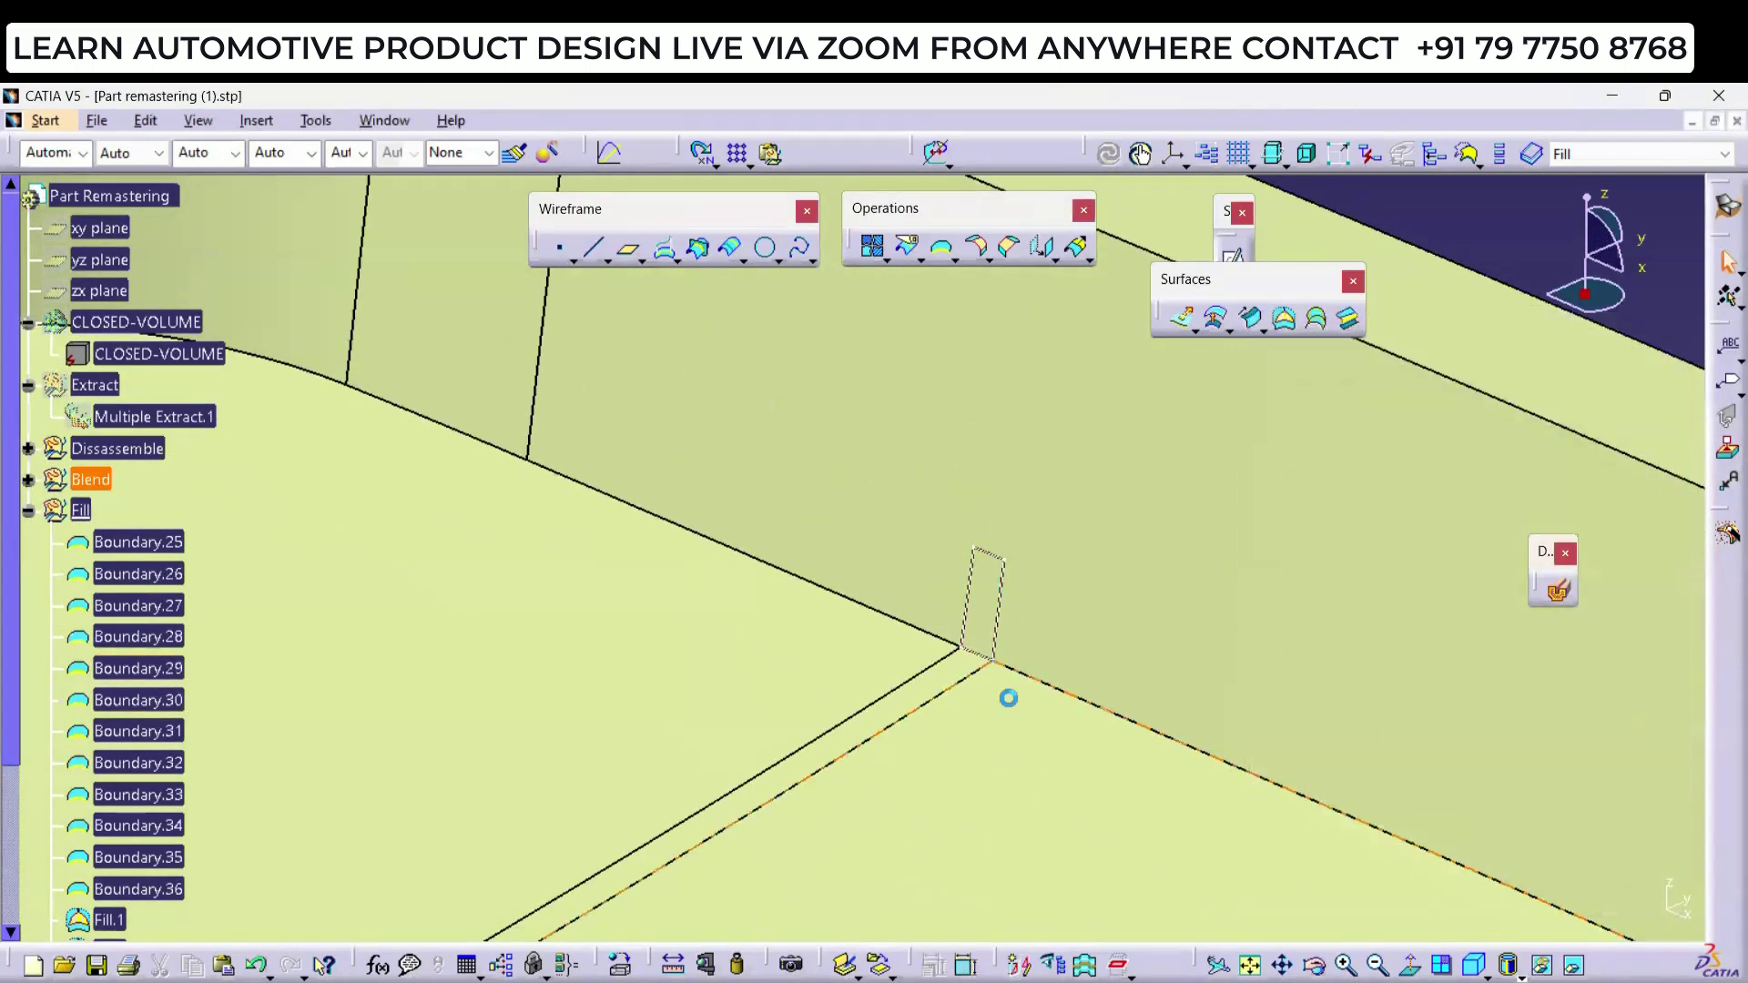
Step: Create a Fill surface from Boundary.31 to close its rib-end notch in the tray's inner wall
middle_click_drag(810, 587, 839, 784)
middle_click_drag(513, 625, 973, 460)
left_click(1283, 318)
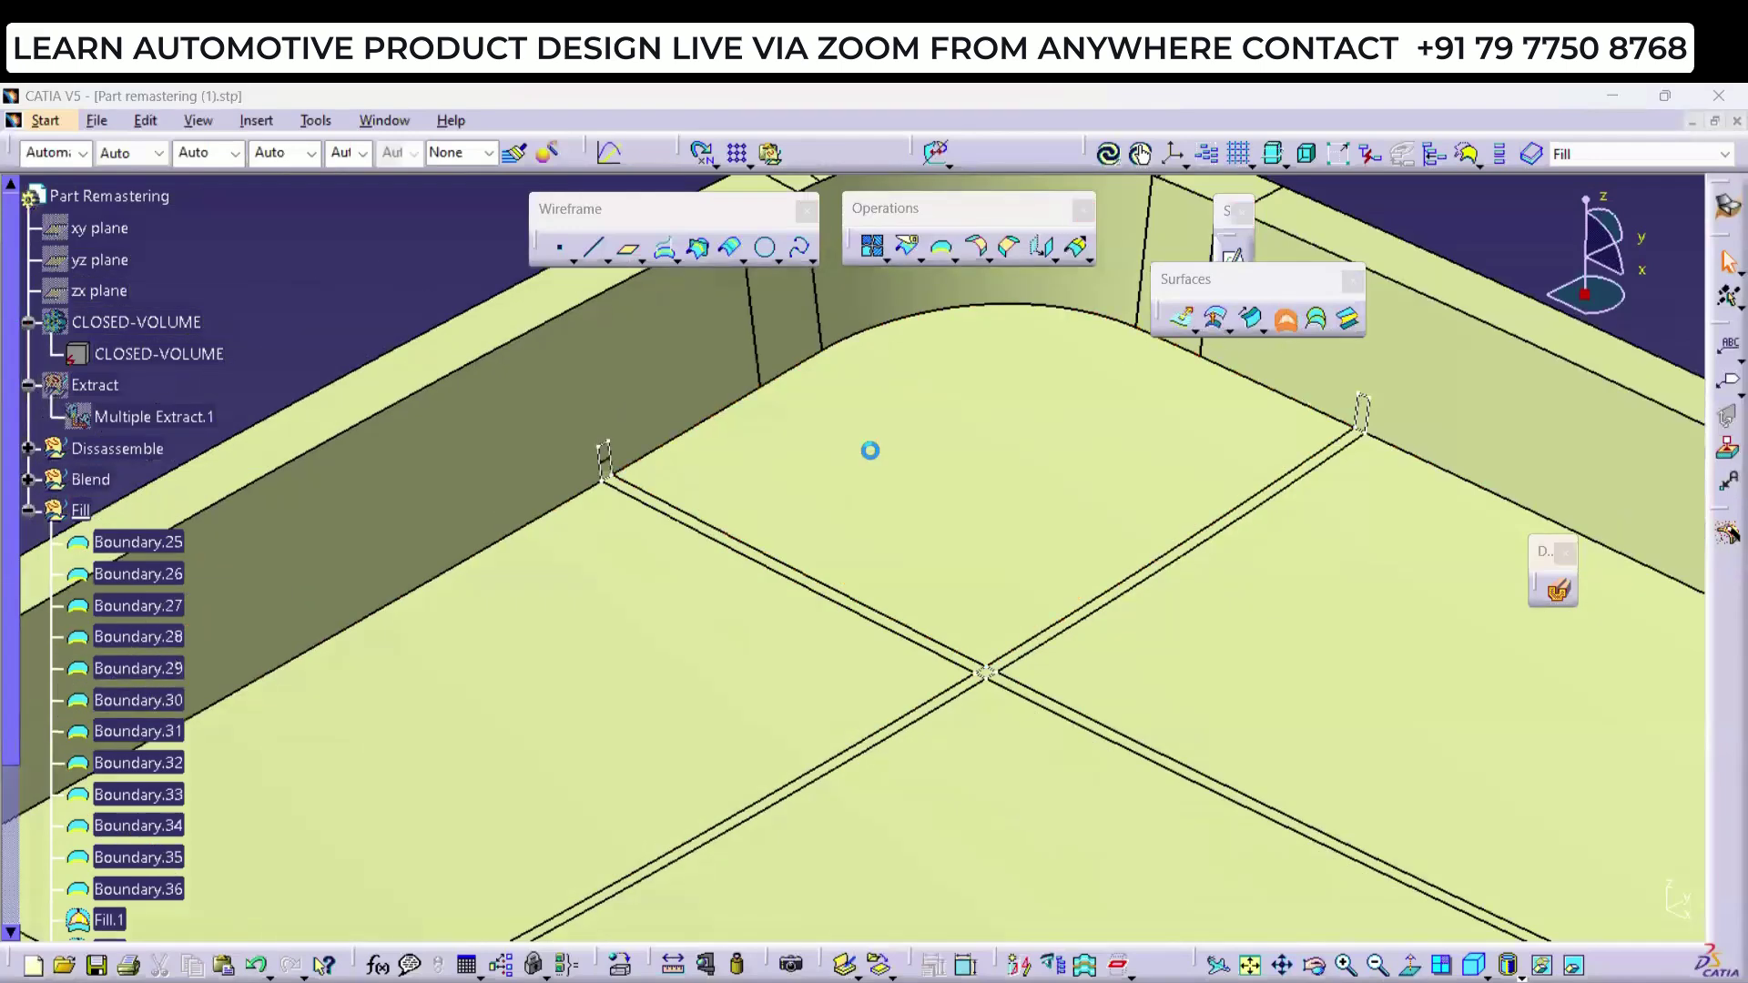
middle_click_drag(585, 612, 659, 538, "ctrl")
left_click(659, 538)
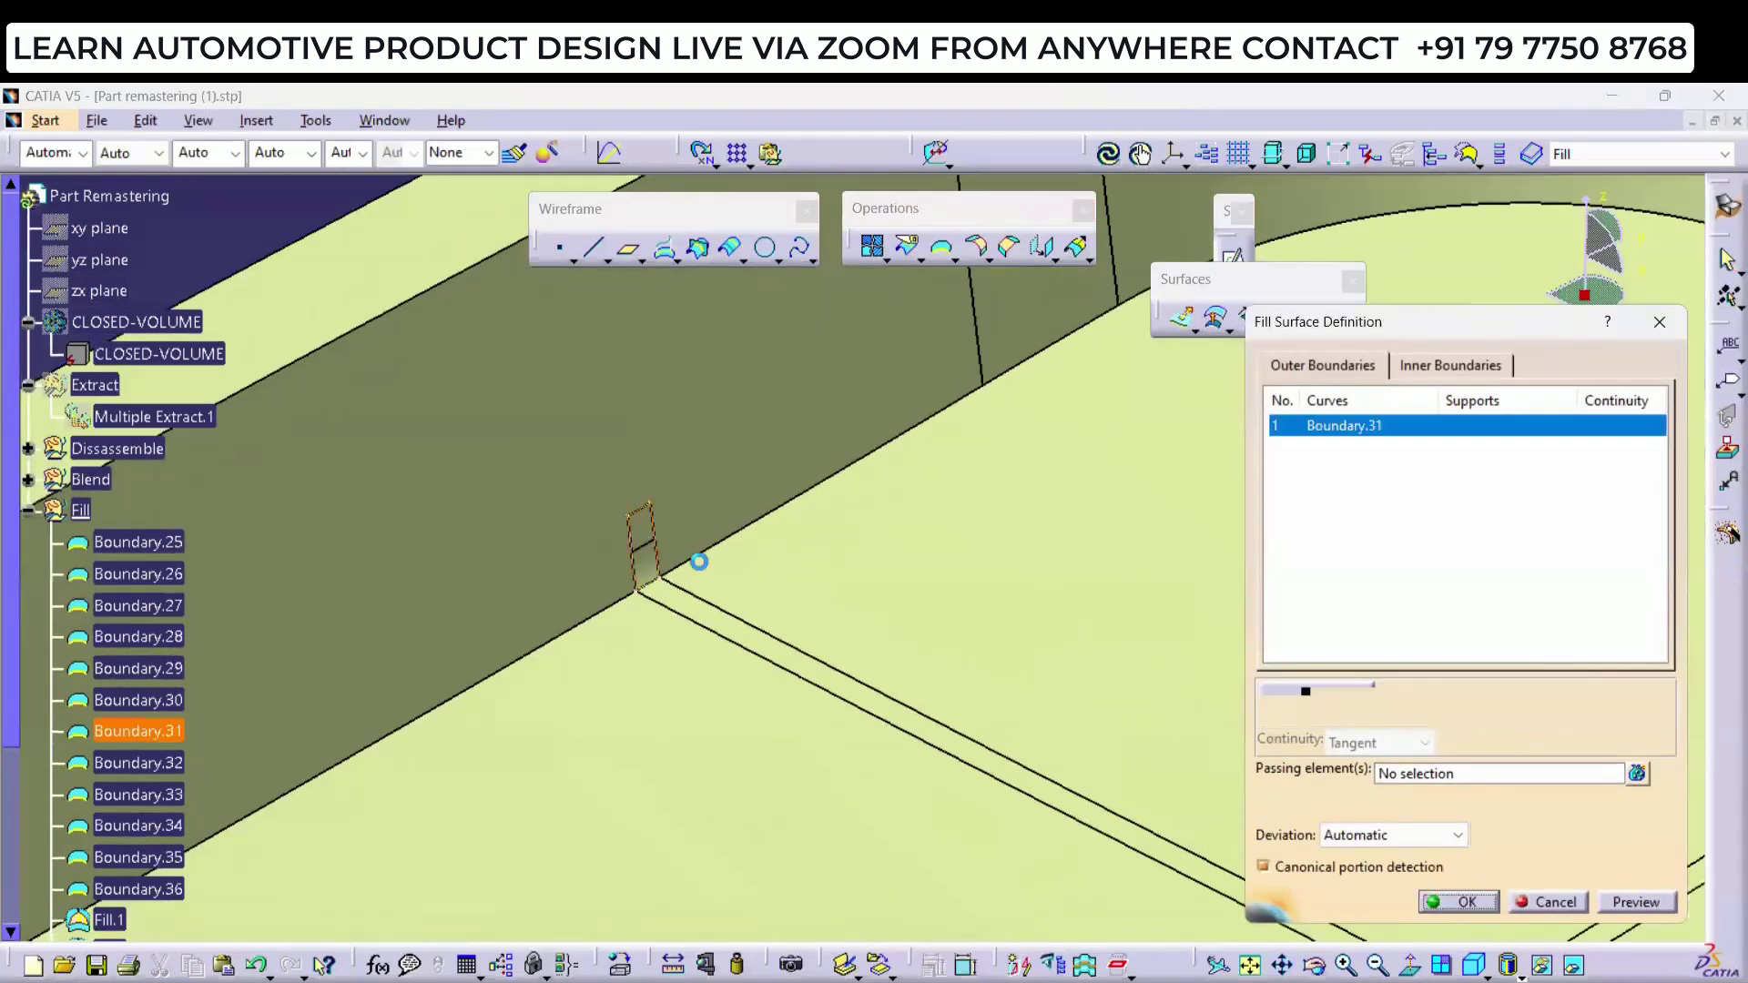
key("Return")
Step: Create a Fill surface from Boundary.32 to close the rib-end notch in the next inner wall
middle_click_drag(876, 645, 581, 628, "ctrl")
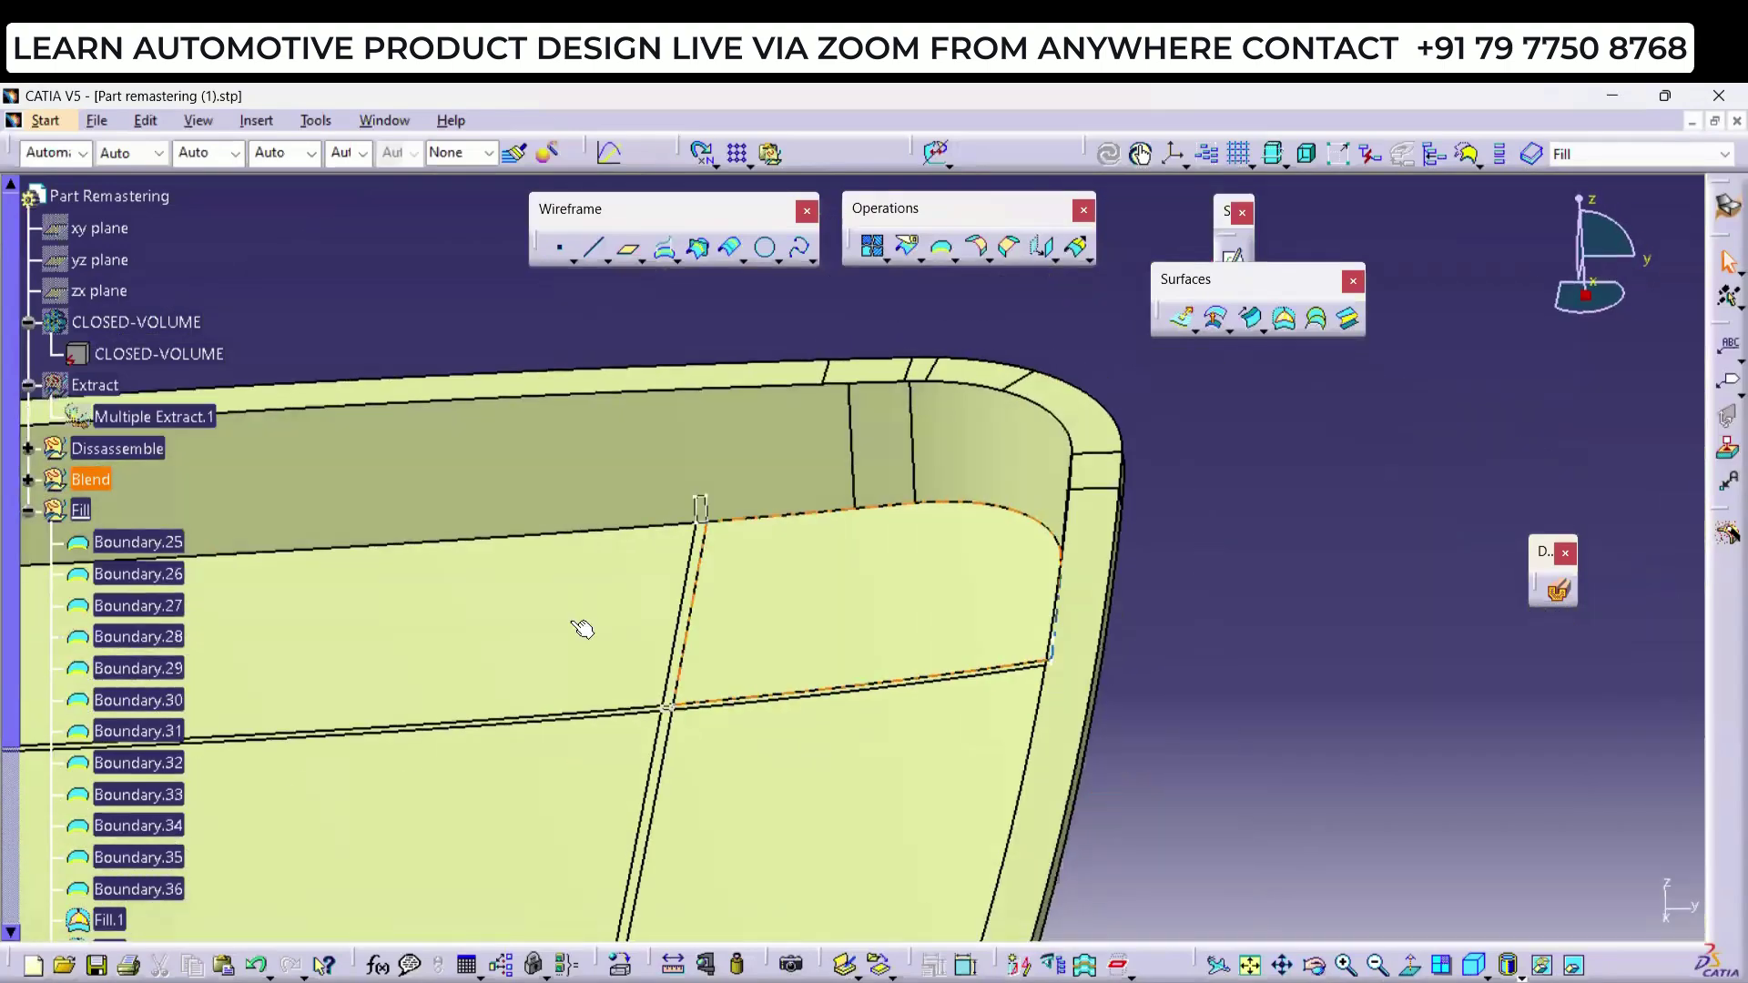
middle_click_drag(770, 562, 1180, 457)
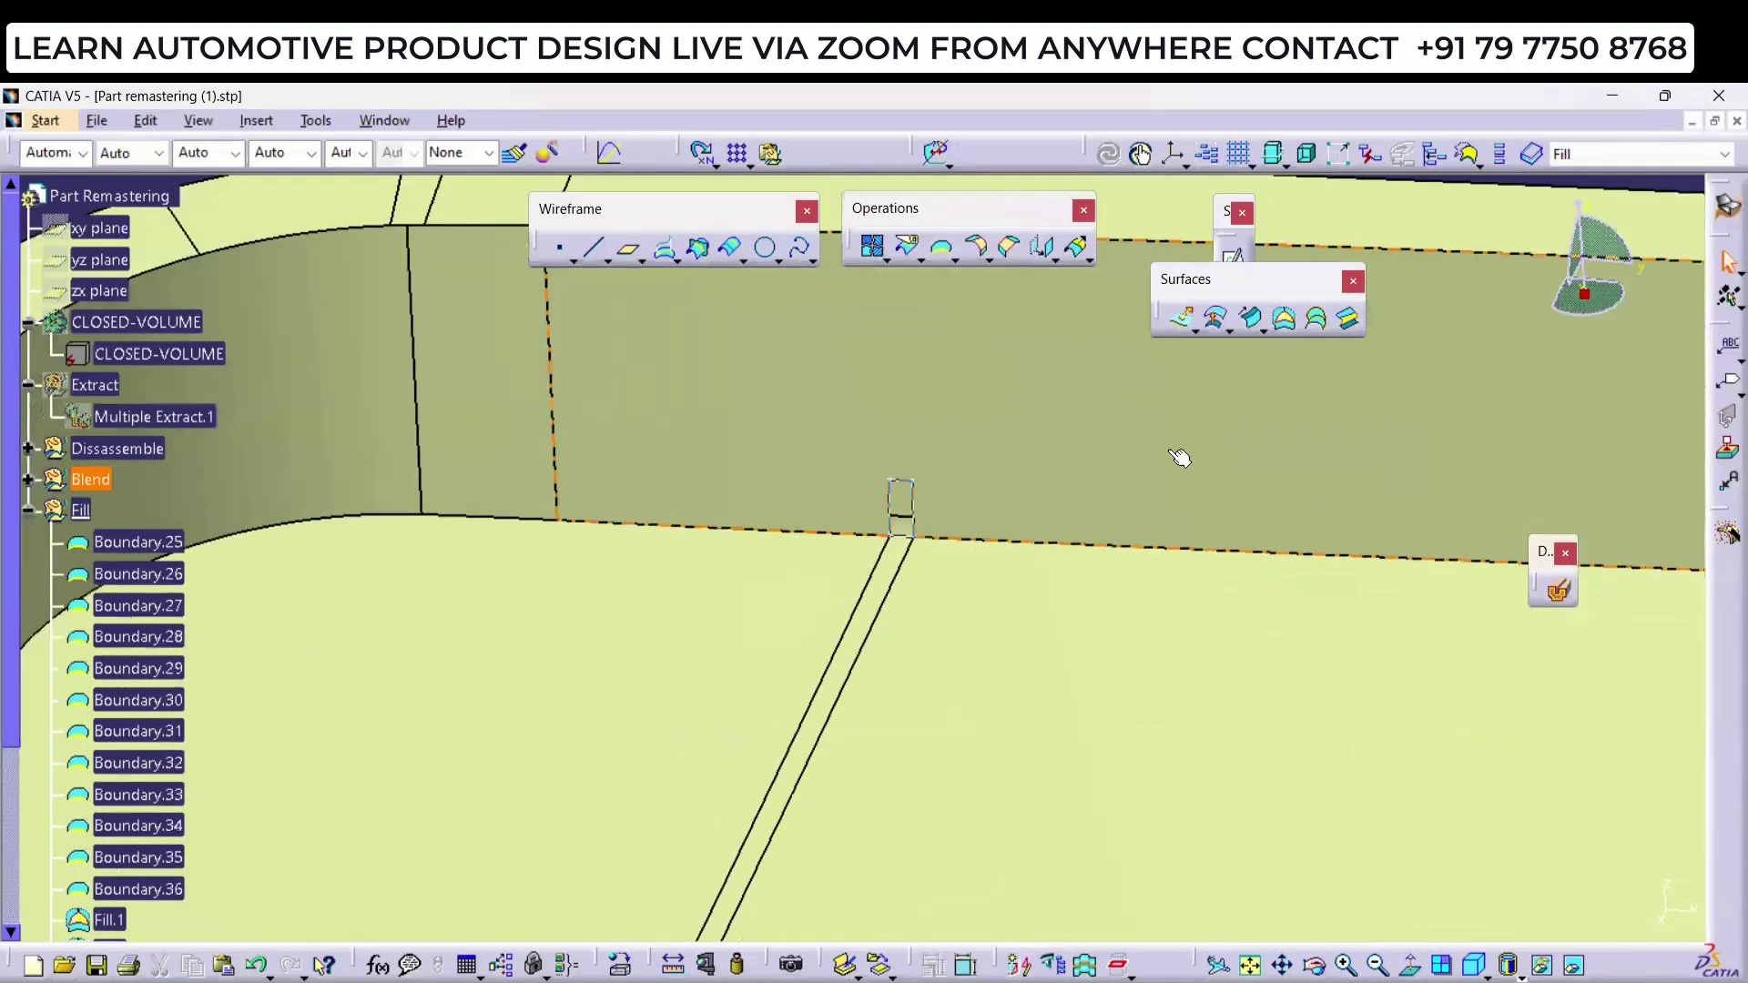
left_click(1280, 322)
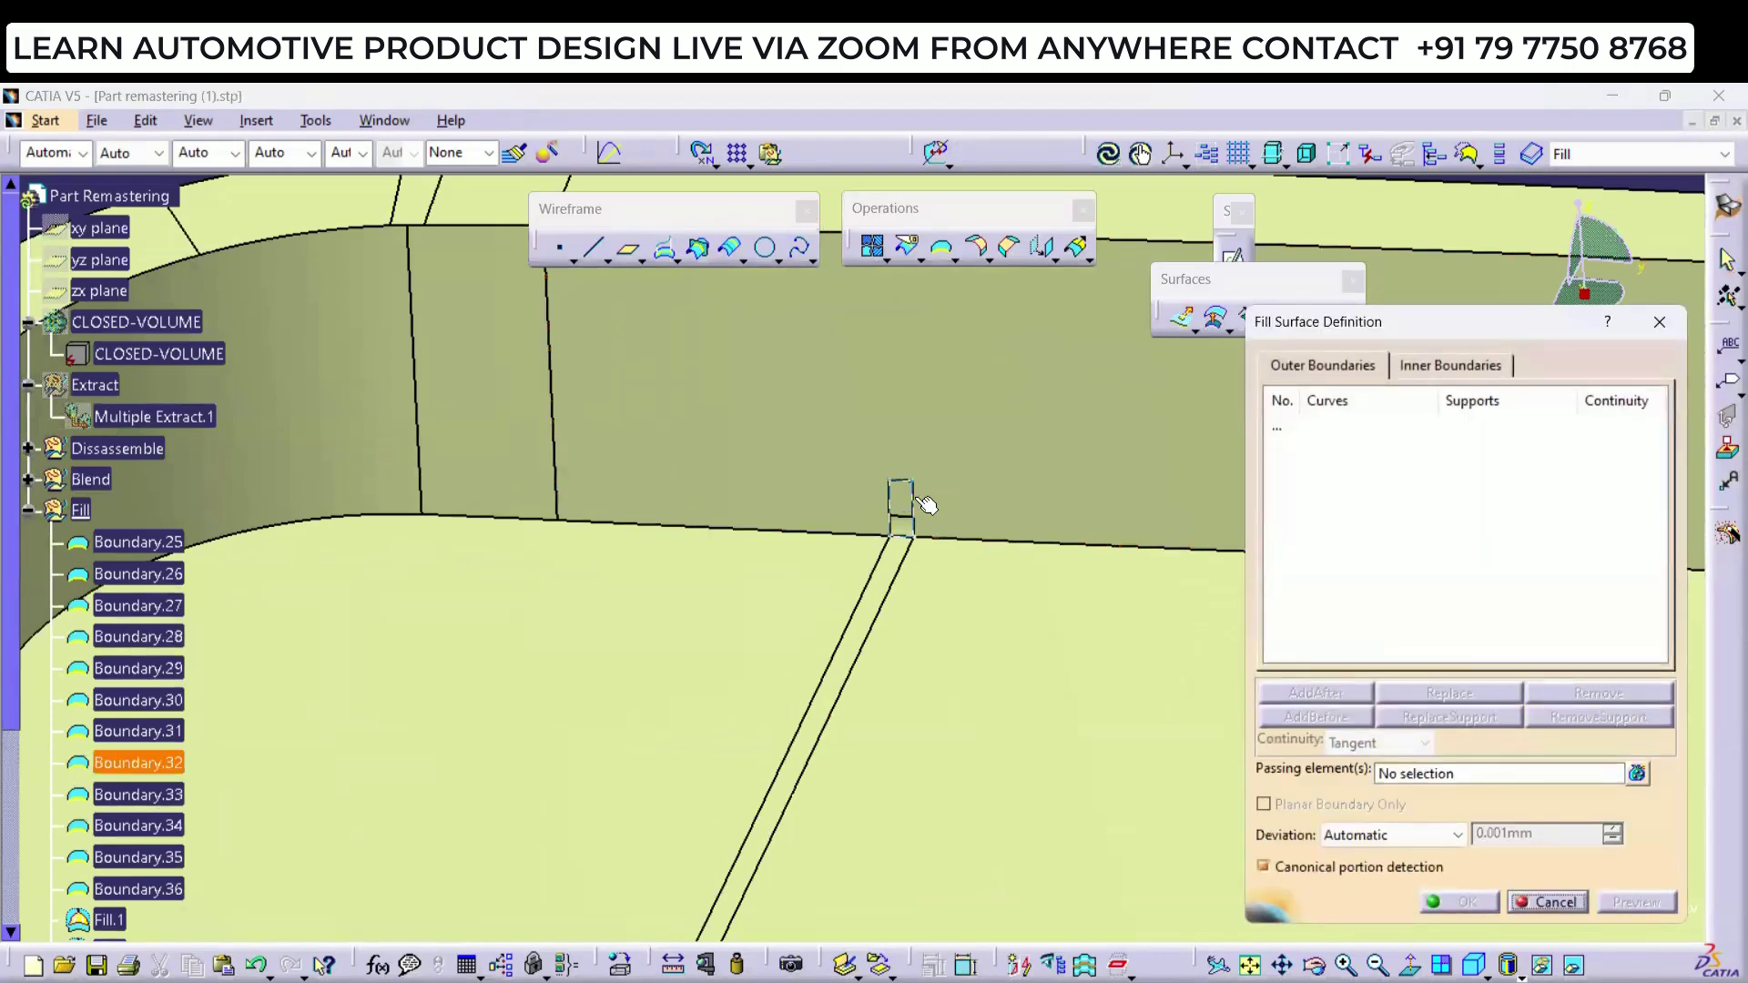
left_click(923, 501)
left_click(1457, 902)
Step: Create separate Fill surfaces from Boundary.33 and the last unfilled boundary to close the final two rib-end notches in the walls
middle_click_drag(740, 549, 1132, 646)
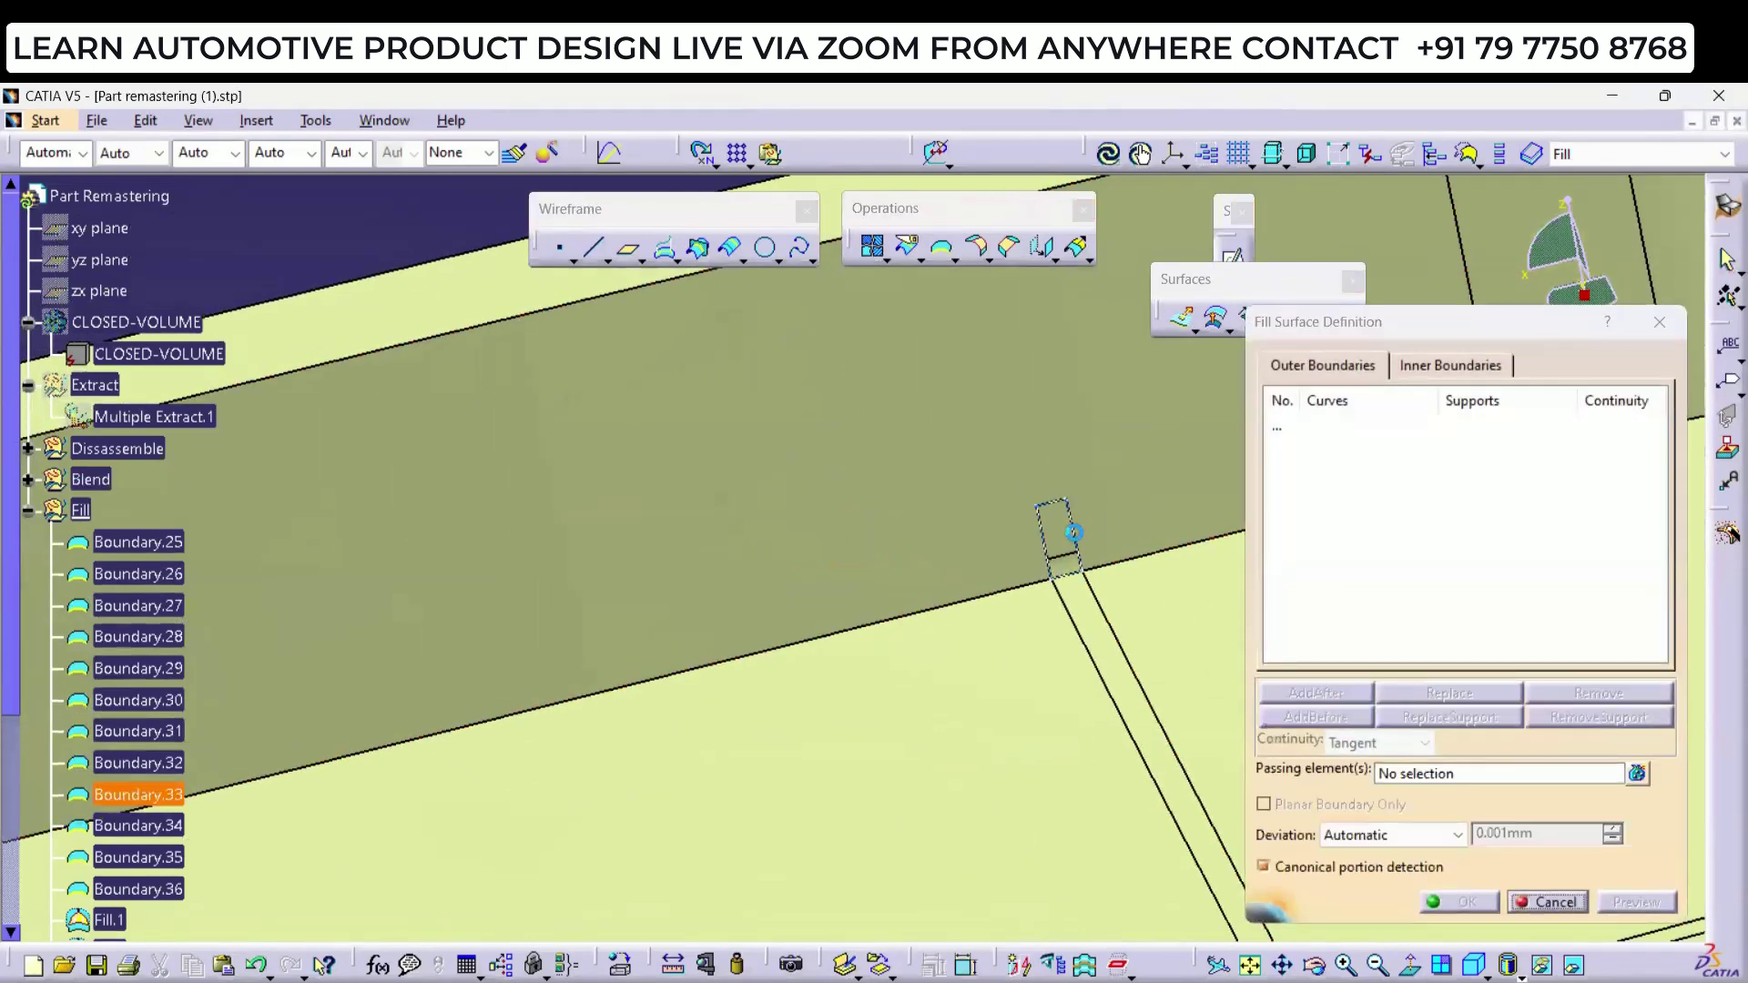
left_click(1055, 528)
left_click(1453, 893)
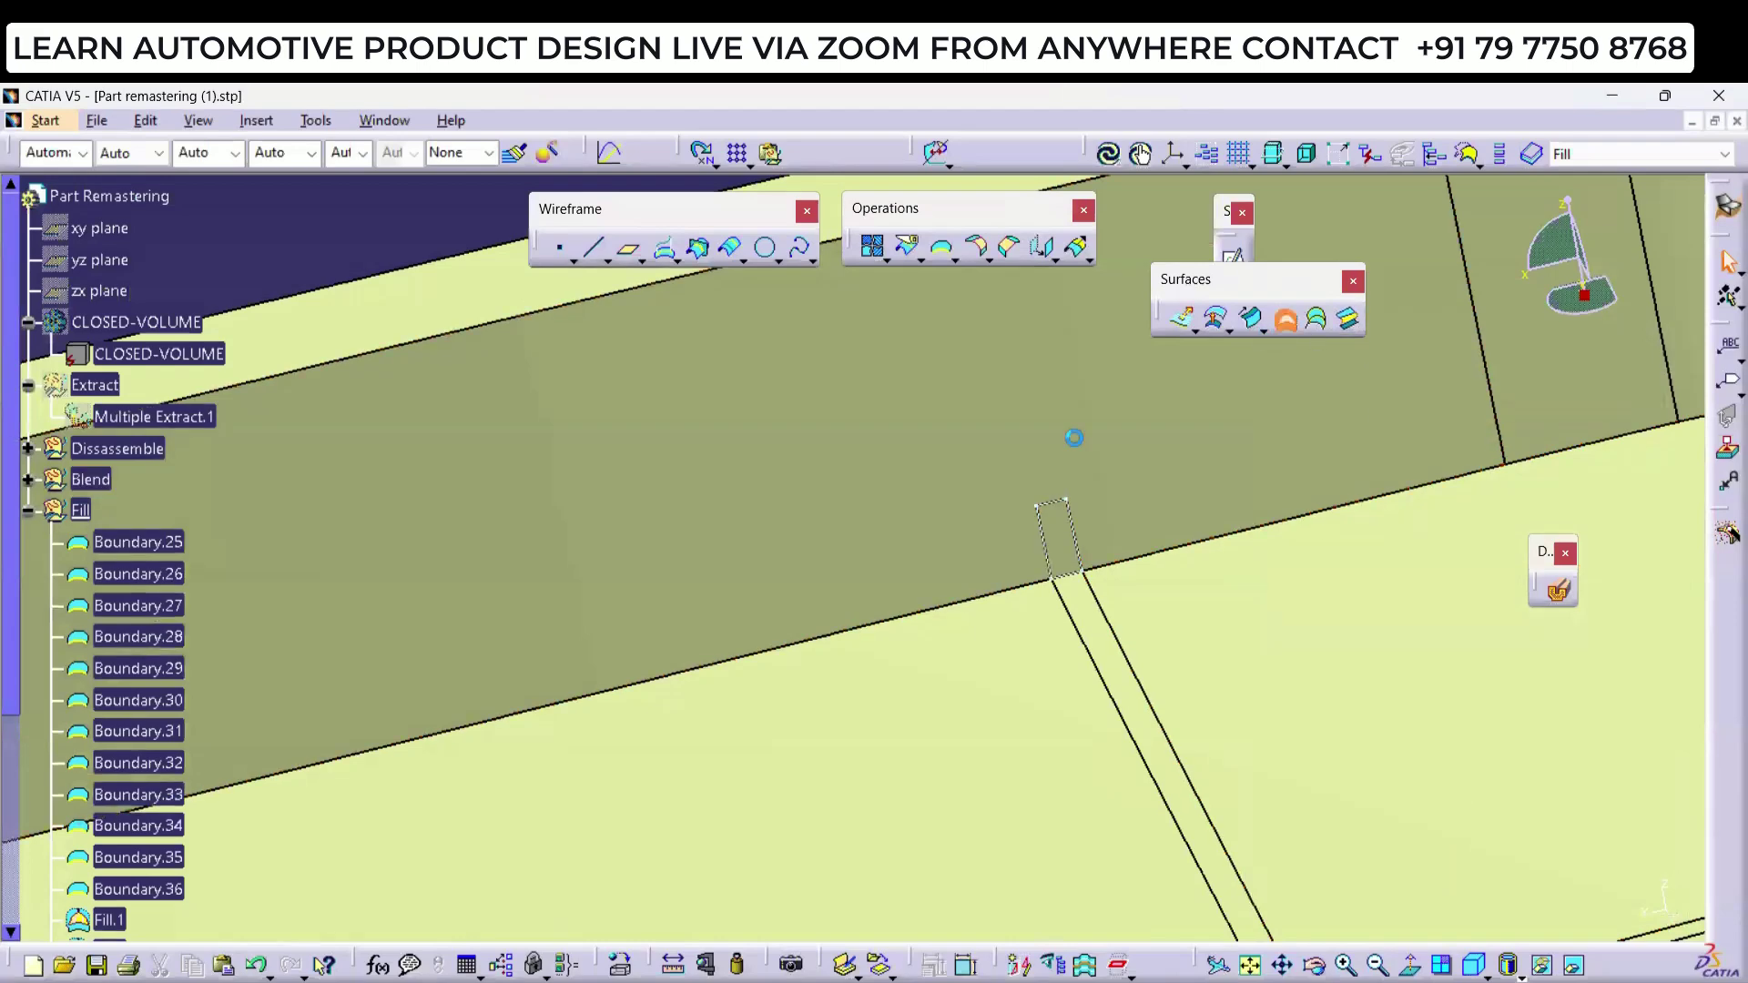
middle_click_drag(827, 546, 1287, 504)
middle_click_drag(541, 687, 1011, 692)
left_click(931, 573)
left_click(1448, 901)
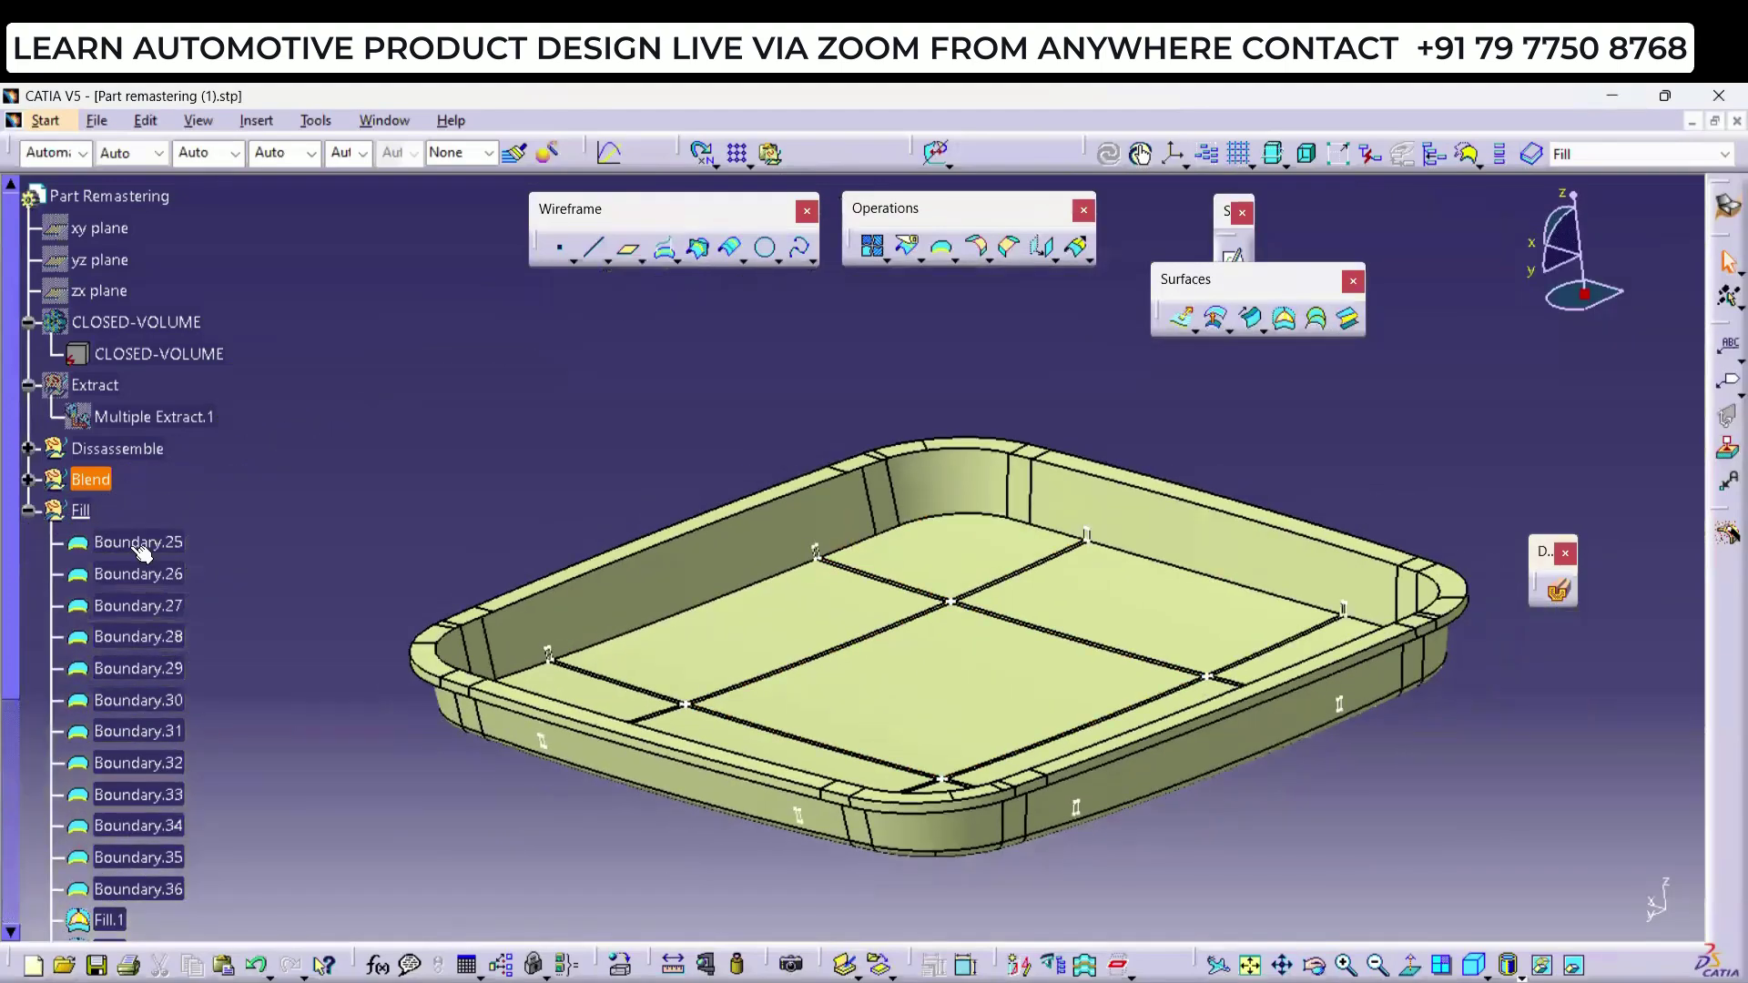
Step: Hide the boundary curves Boundary.25 through Boundary.36 in the Fill set
scroll(193, 729, "down", 3)
left_click(158, 733, "shift")
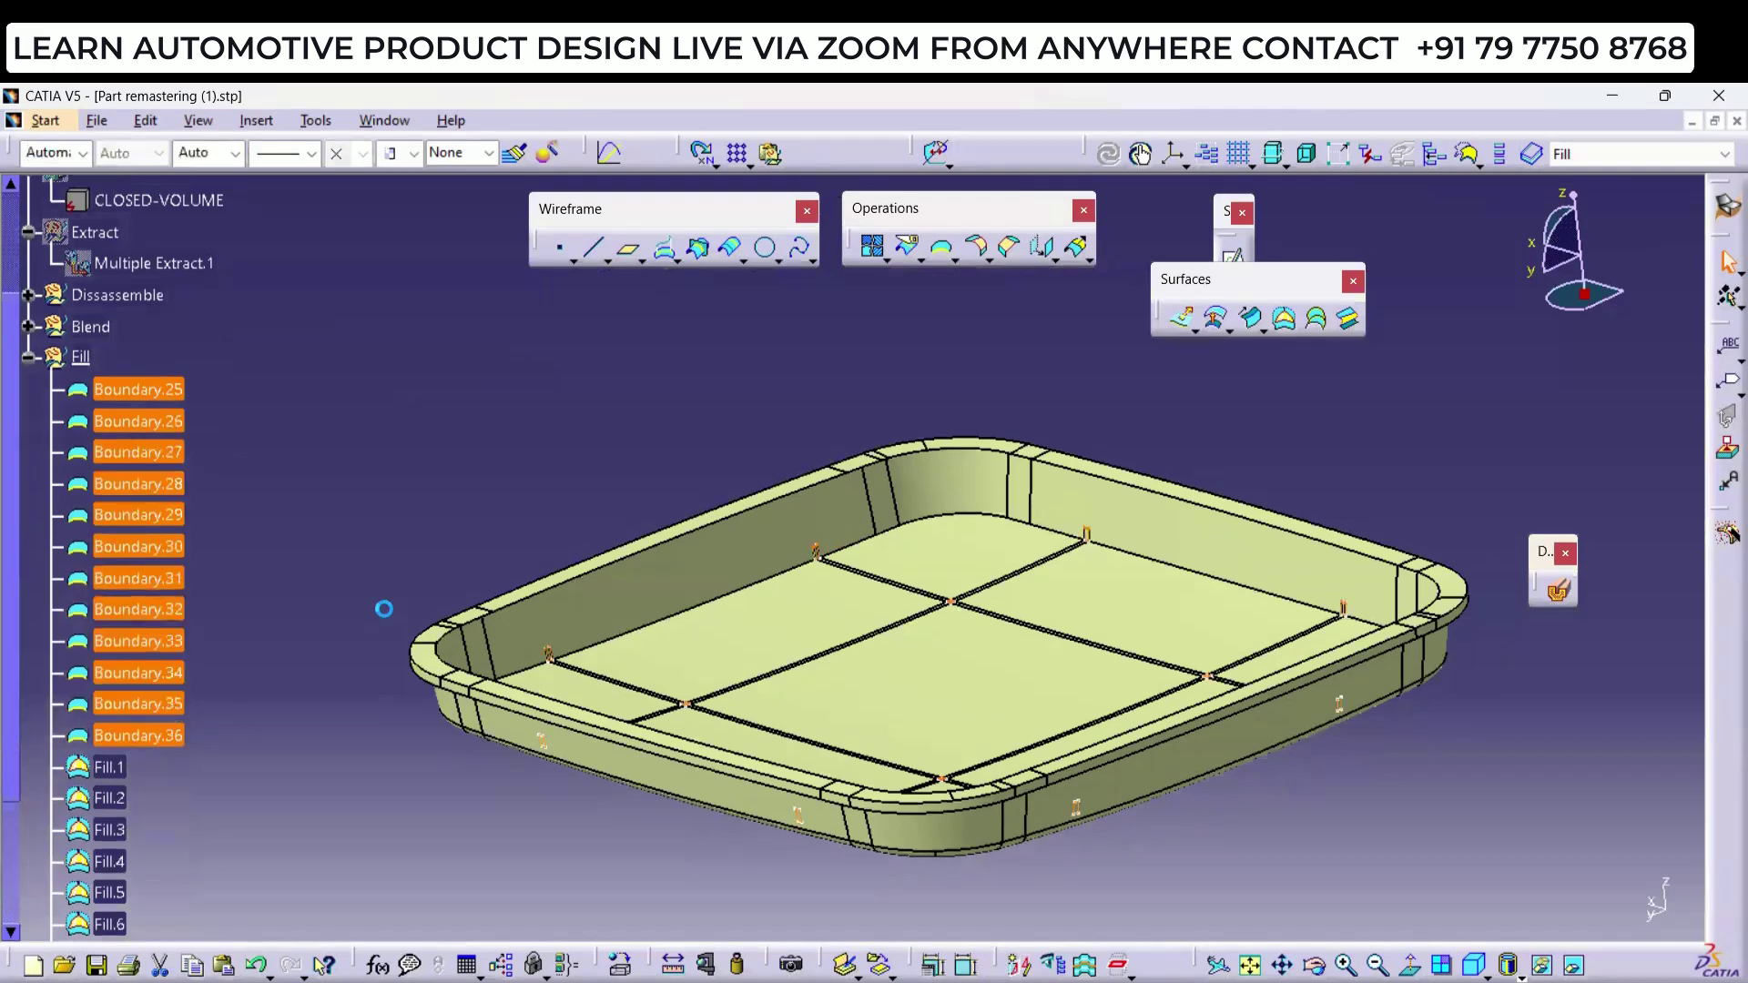
key("space")
Step: Set up a Join of the tray surface, propagating the selection to all connected blend and fill surfaces, and preview it
middle_click_drag(1120, 521, 747, 598)
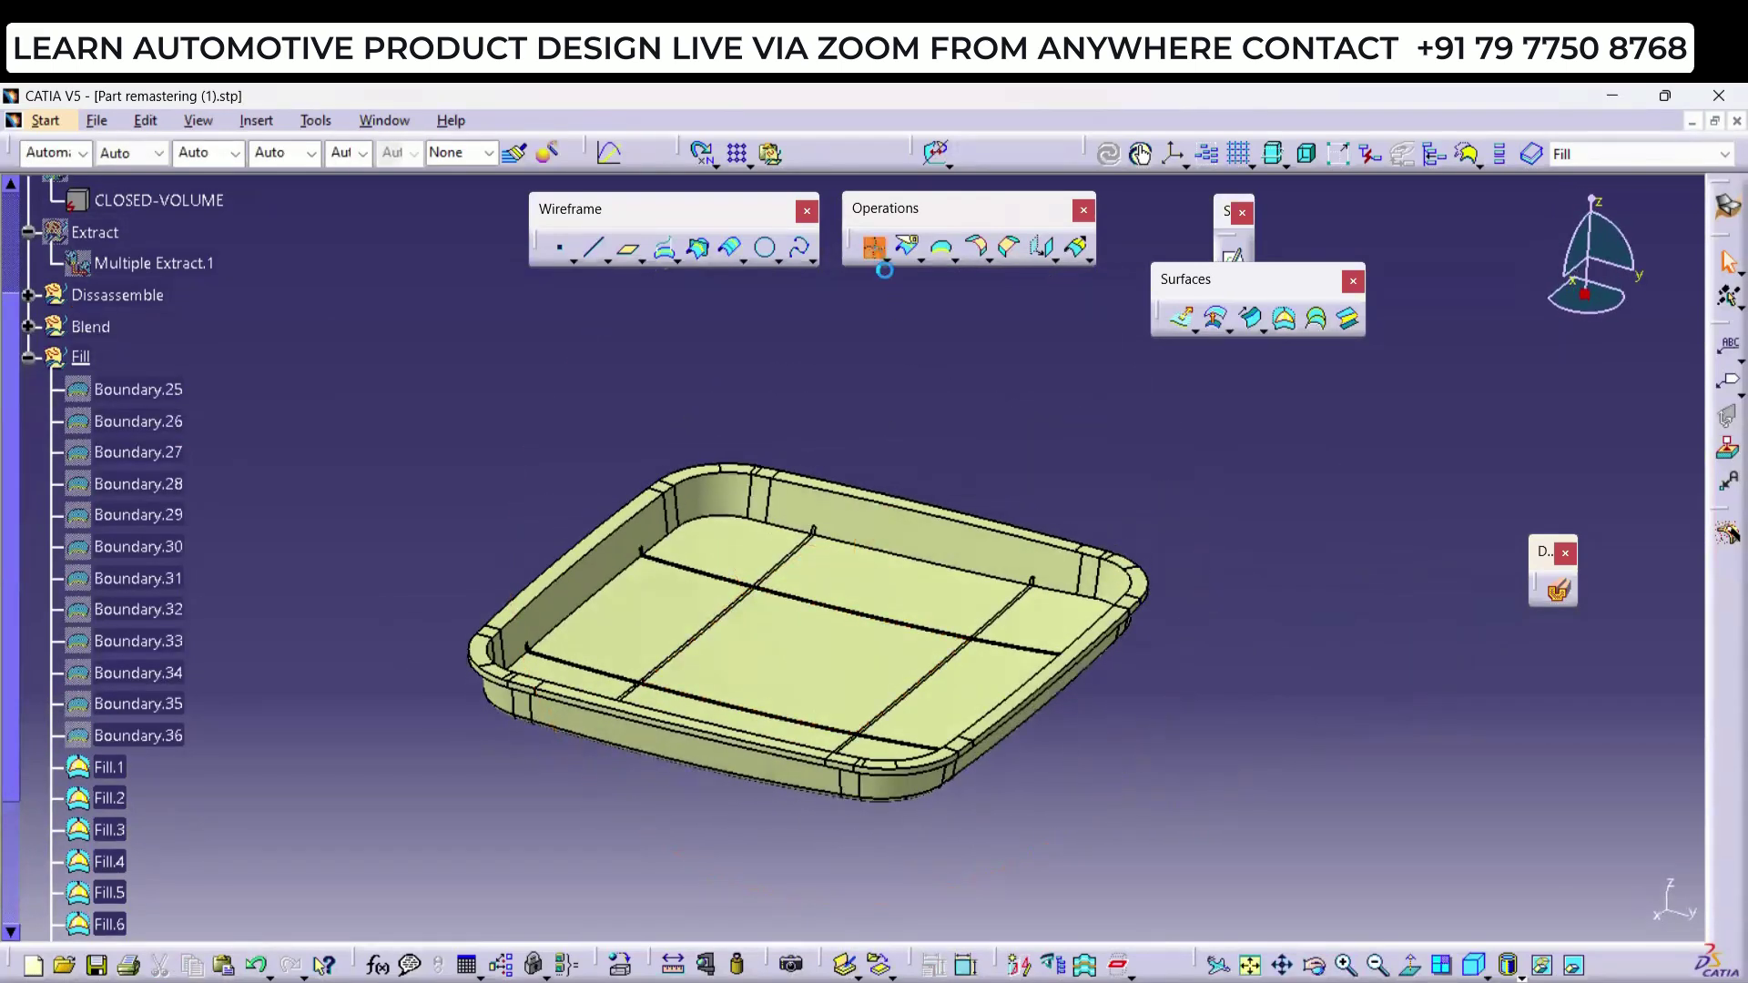
left_click(873, 566)
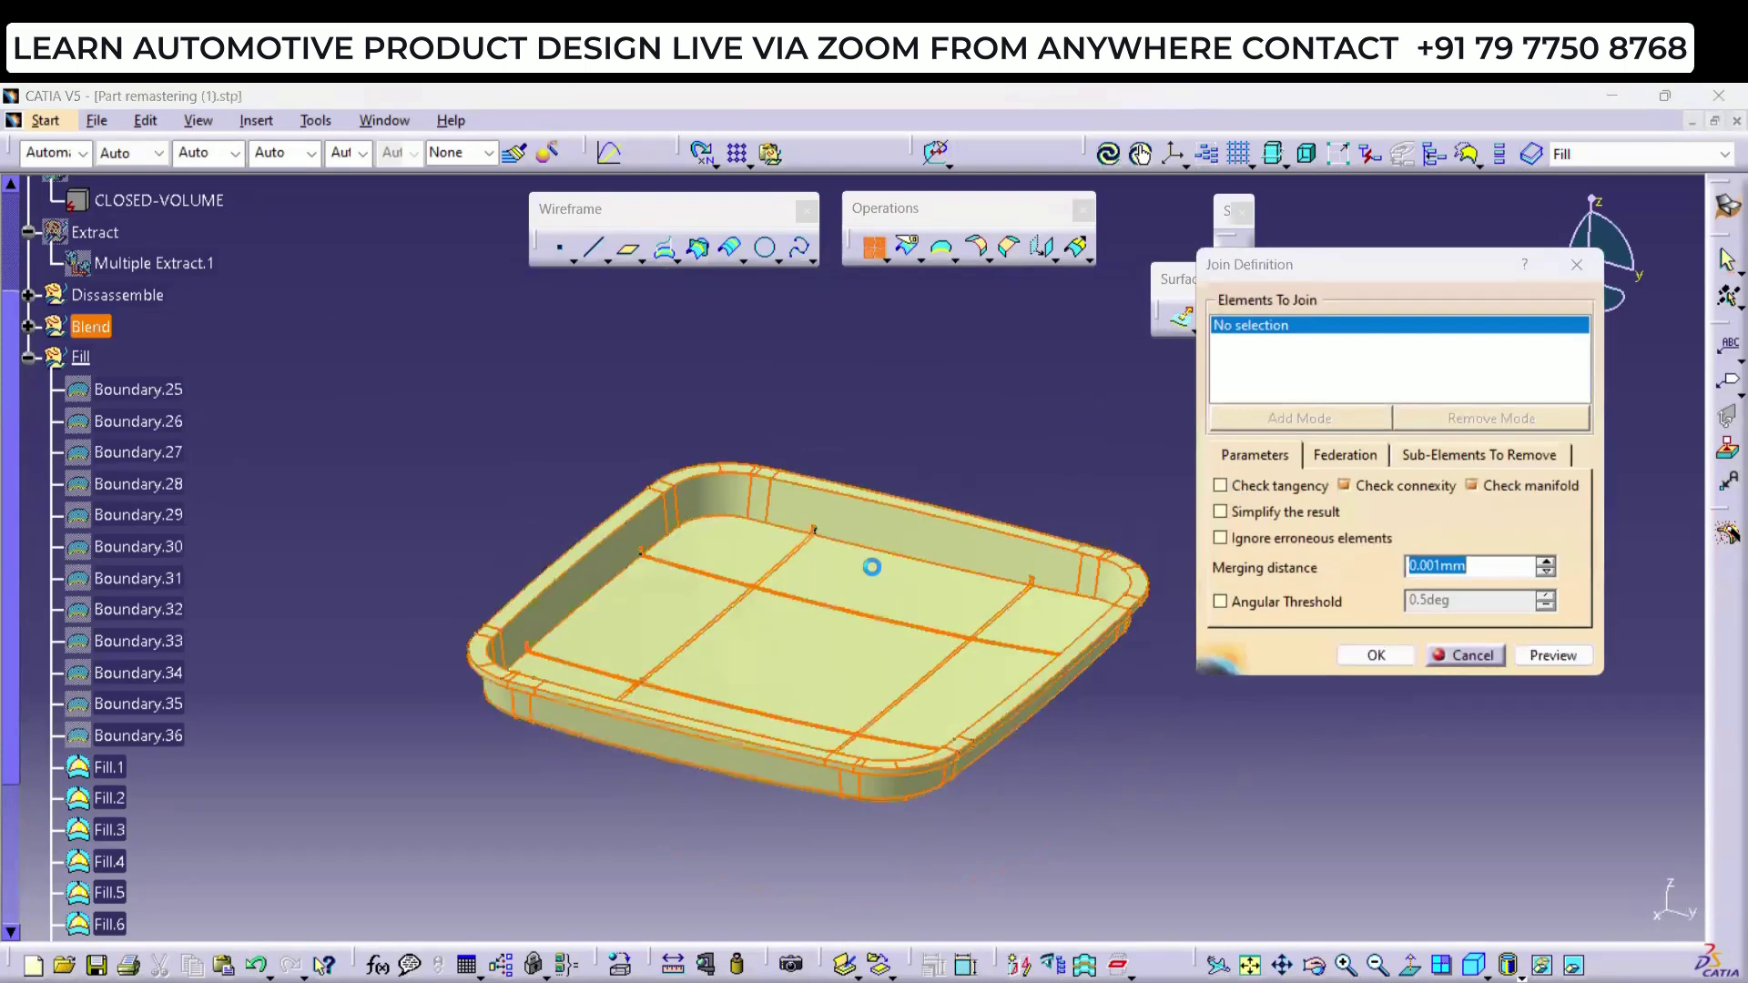
right_click(1307, 340)
left_click(1320, 788)
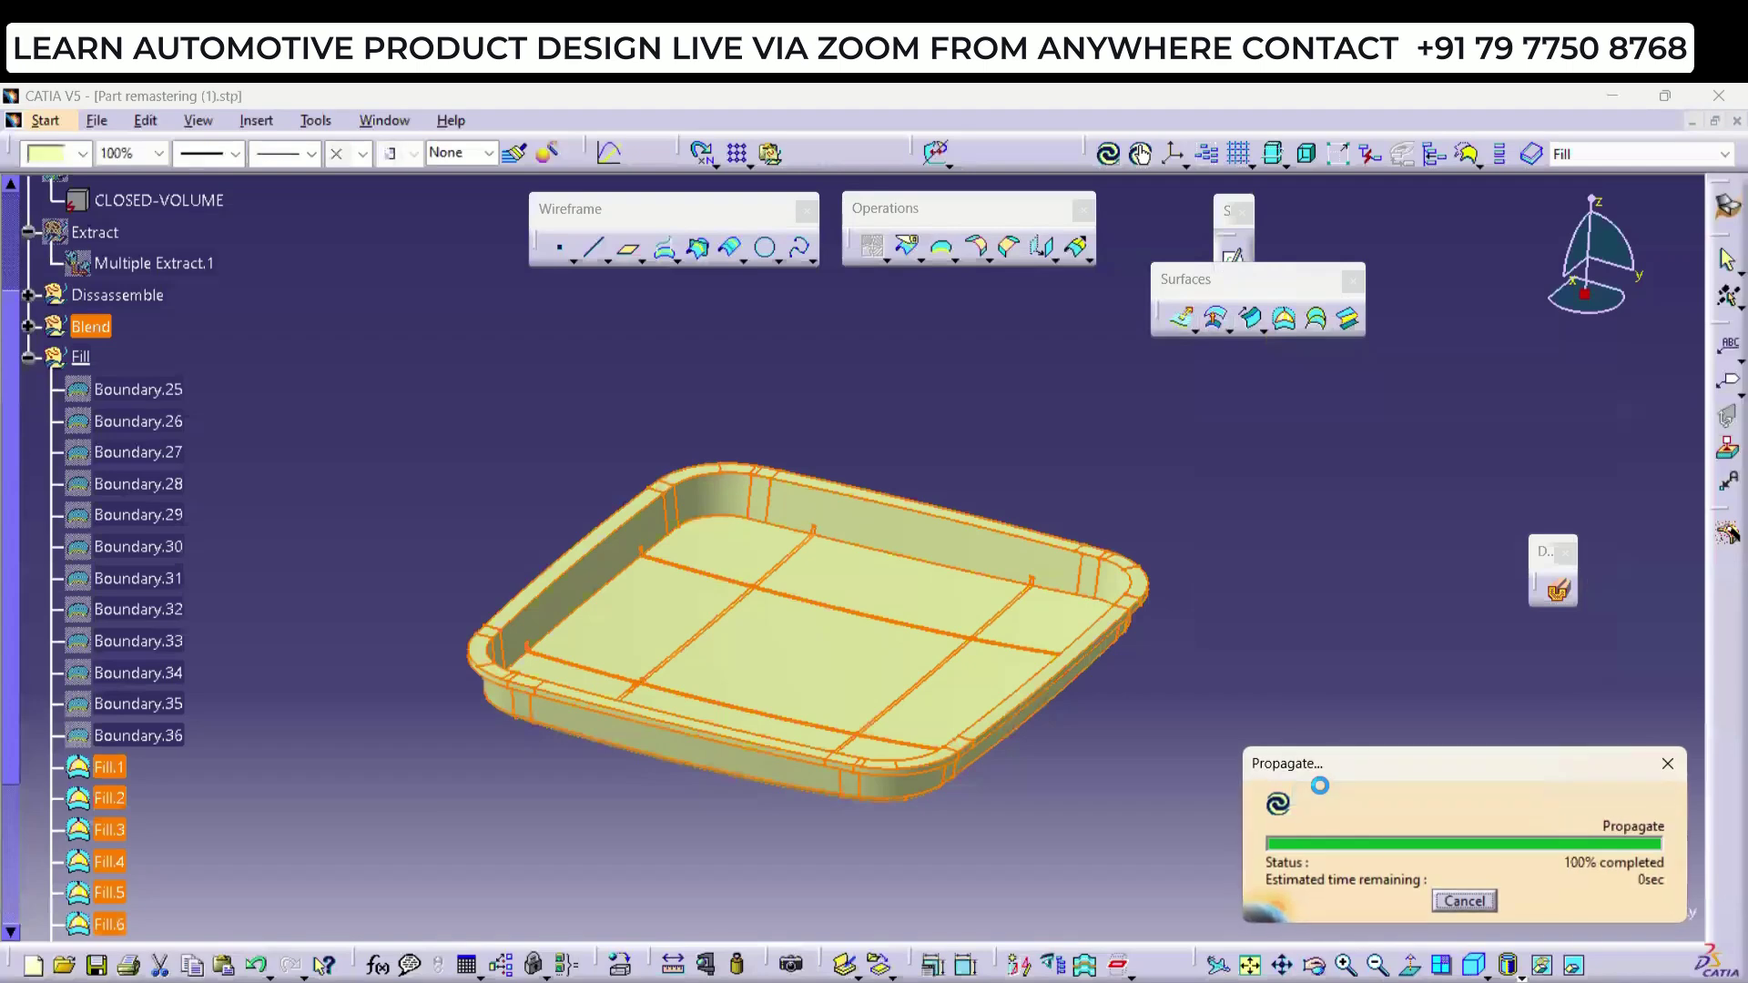
left_click(1568, 656)
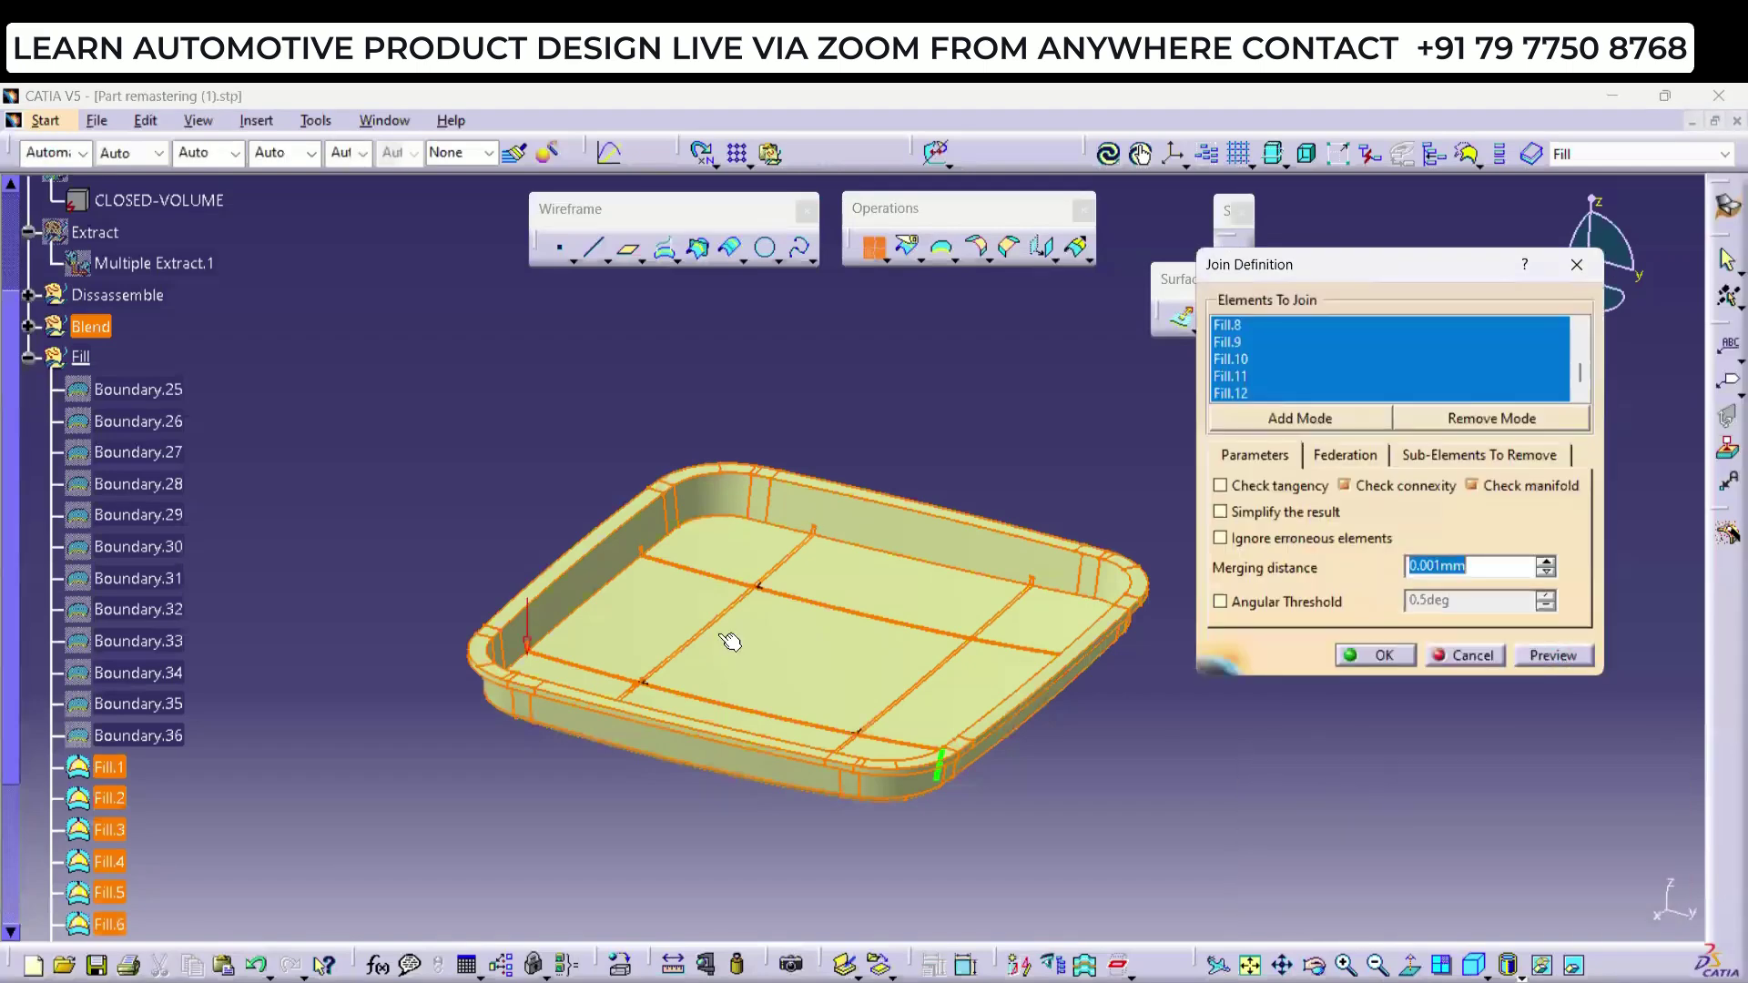
Step: Inspect the flagged corner edge, set the join's merging distance to 0.002 mm and create the join
middle_click_drag(559, 591, 886, 406)
middle_click_drag(899, 616, 890, 524)
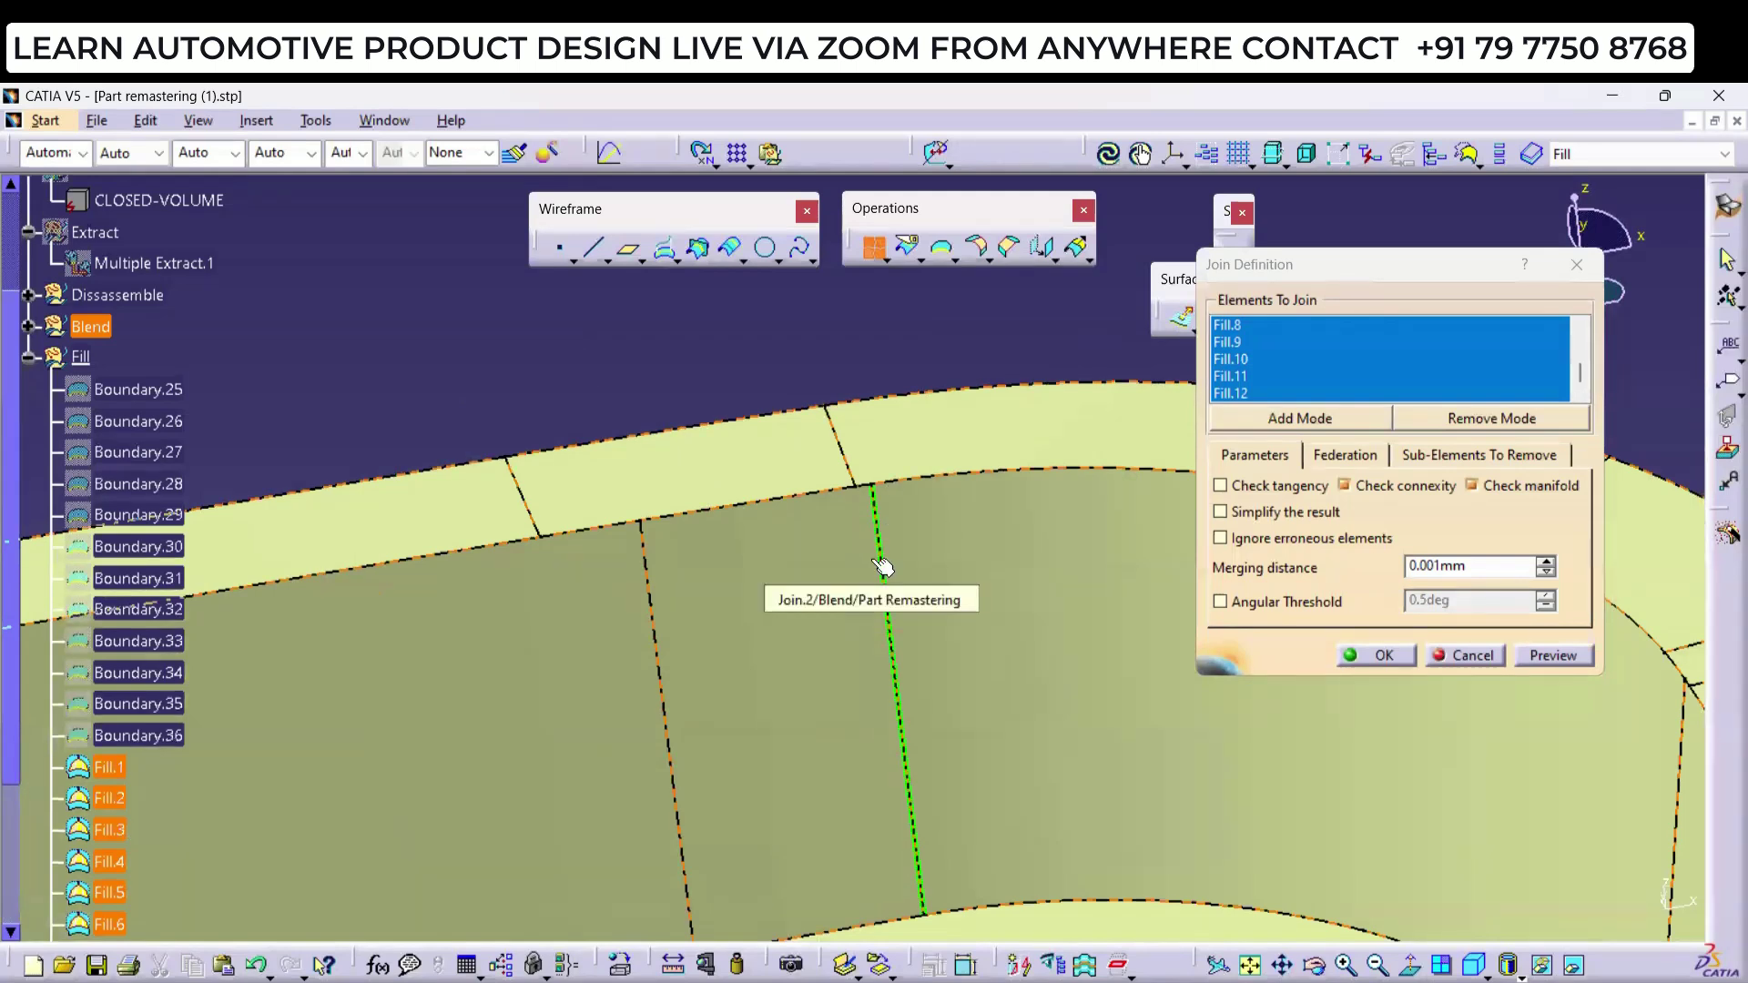
left_click(1438, 568)
type("1")
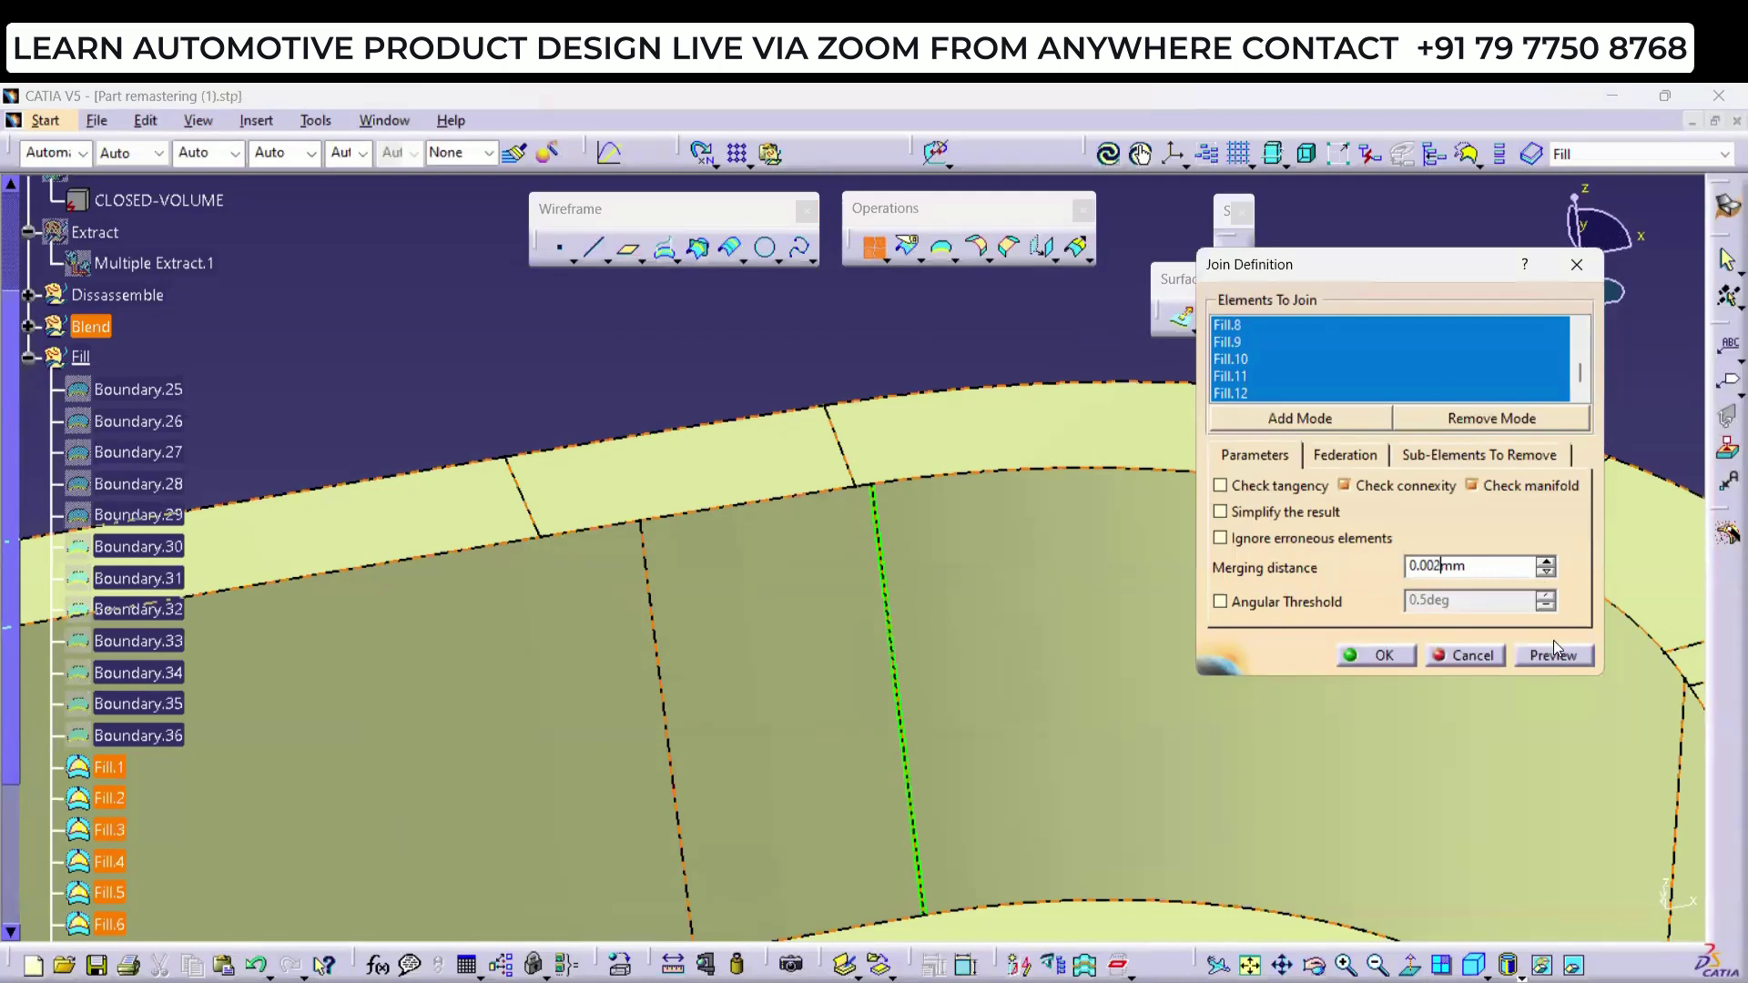
left_click(1553, 654)
middle_click_drag(880, 545, 583, 855)
left_click(1376, 656)
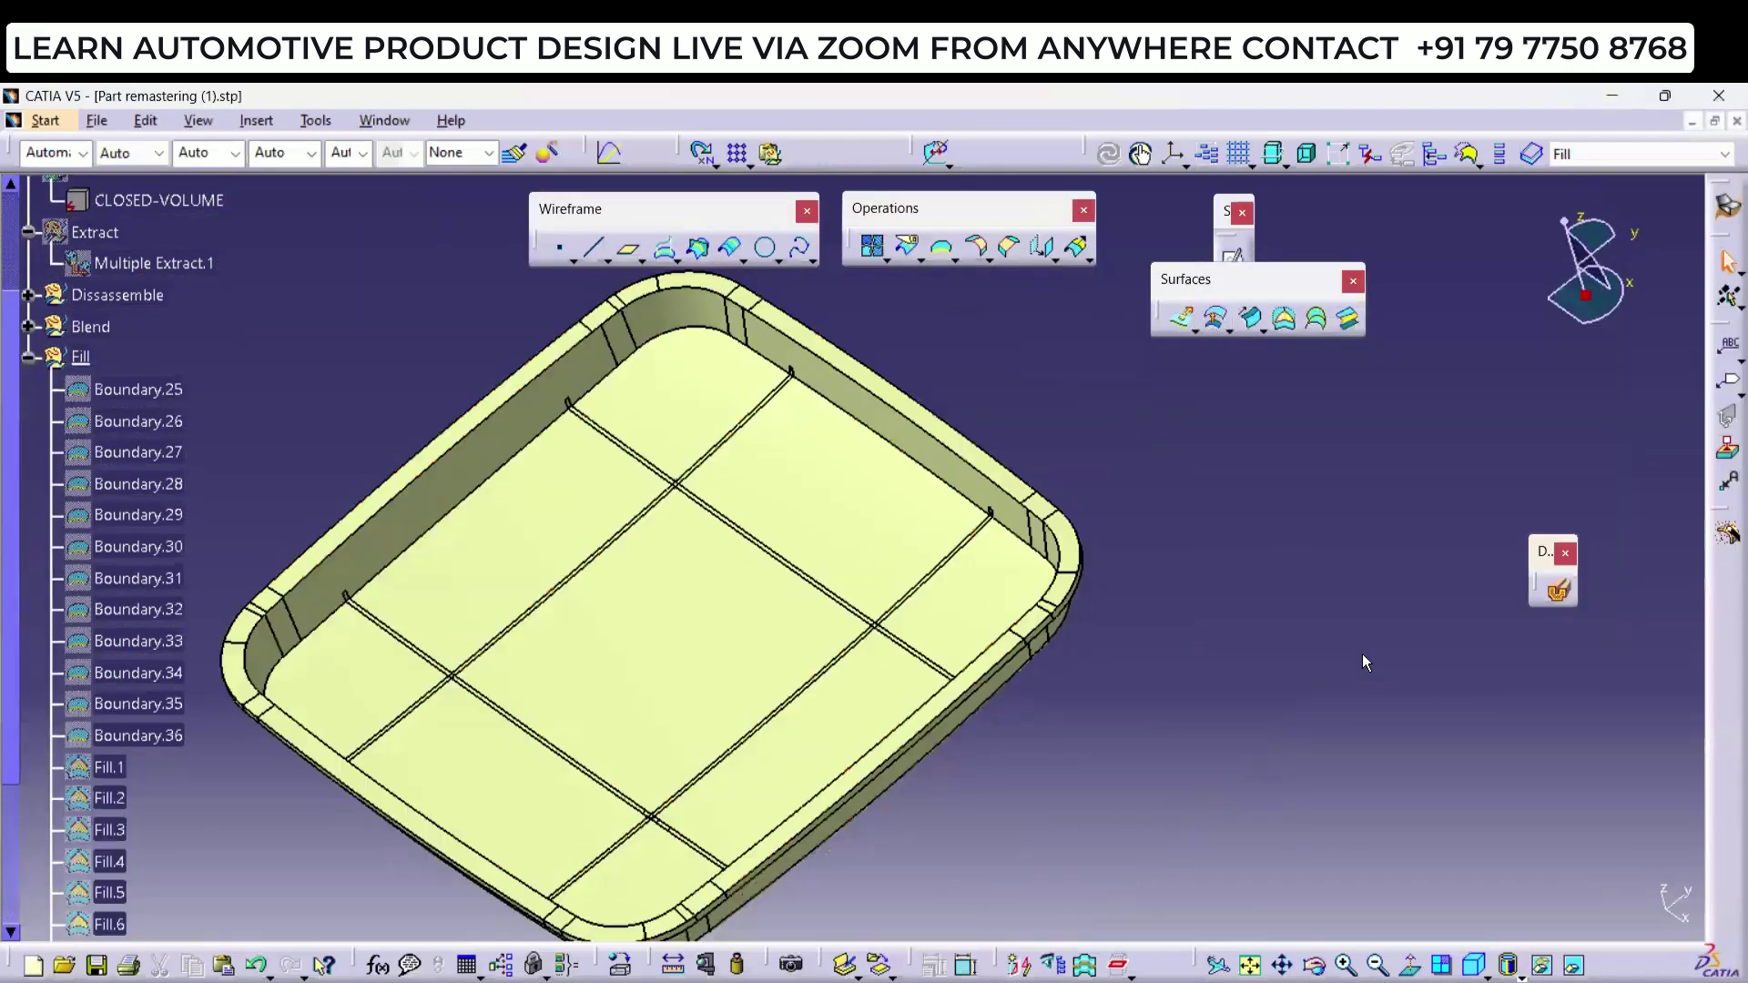
Step: Check the joined surface Join.3 for open edges by trying to extract its boundary
left_click(111, 608)
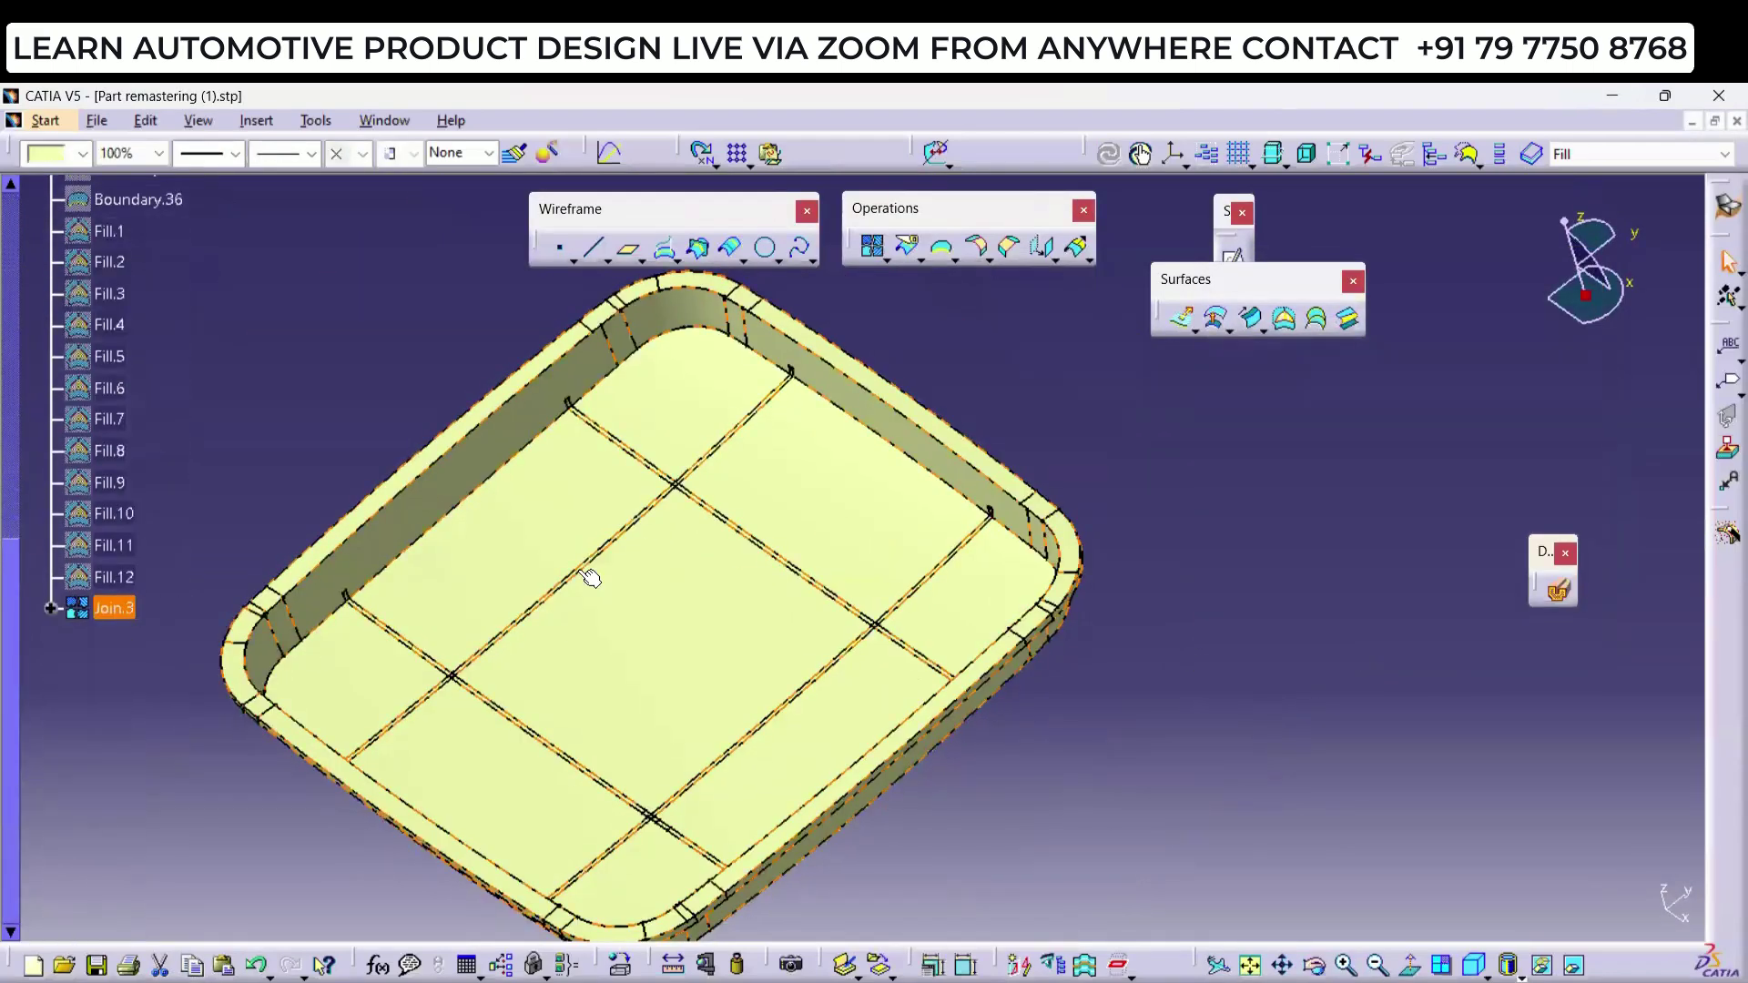
left_click(941, 247)
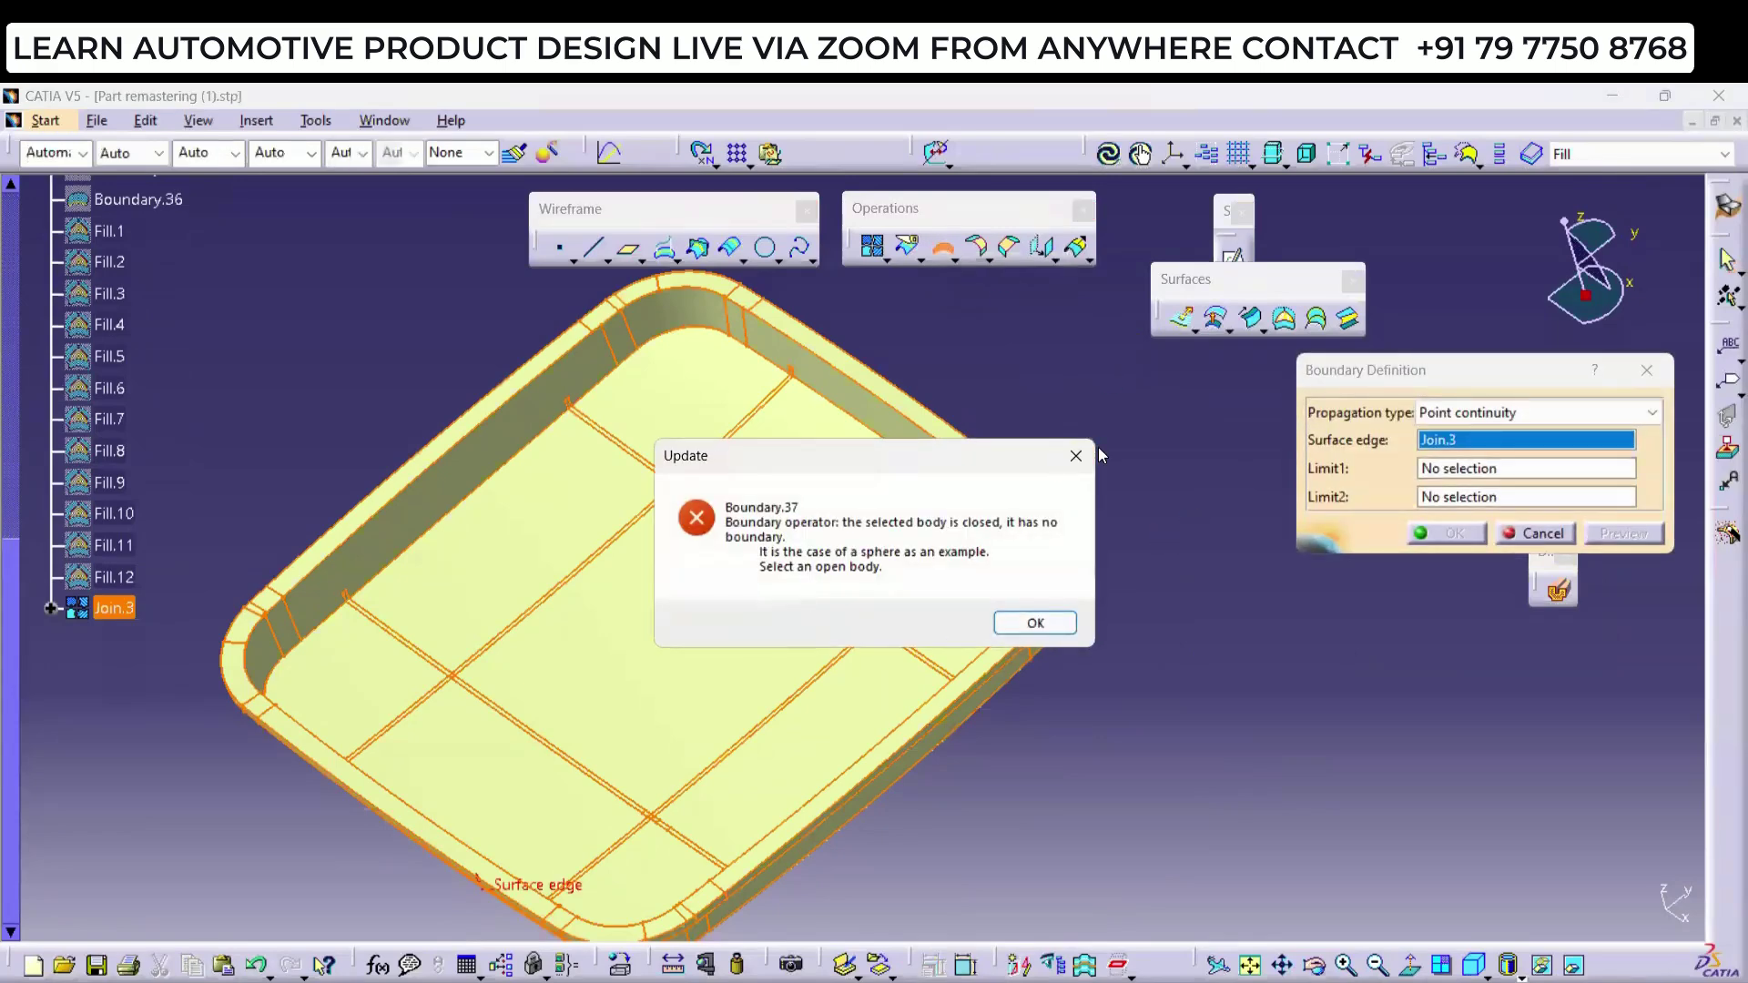
left_click(1075, 455)
left_click(1535, 533)
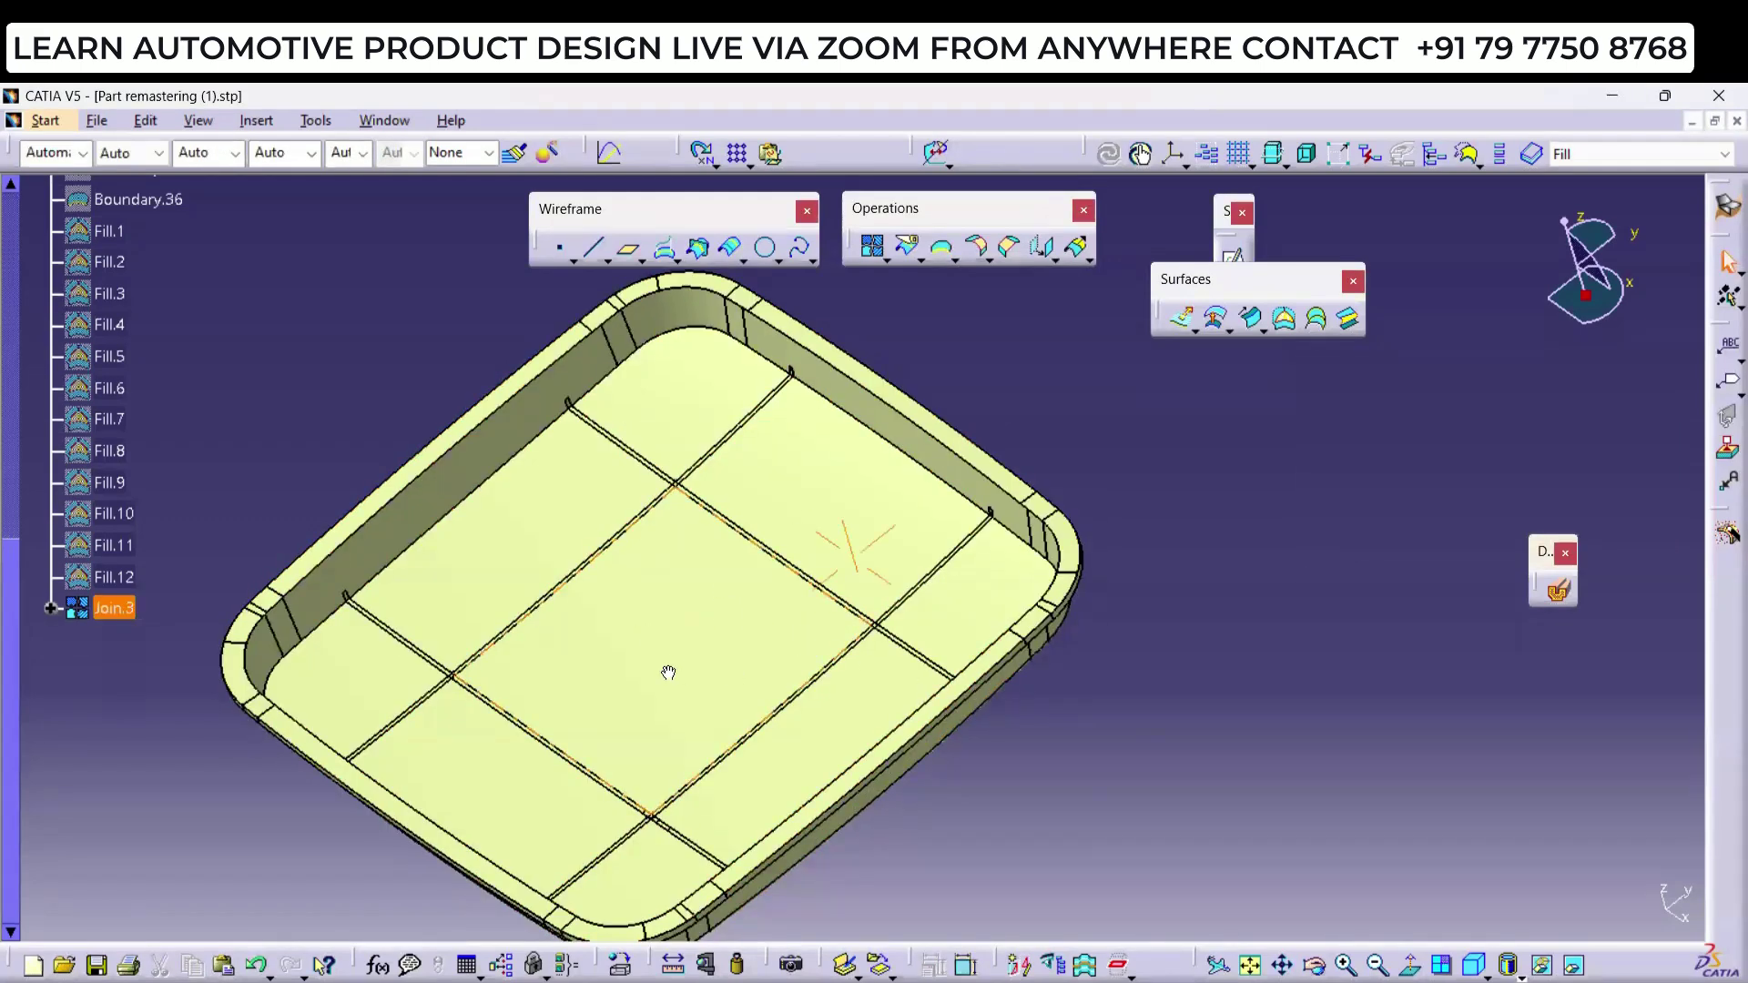
Step: Examine the joined tray from several angles, looking at the rib strip edges on the floor and inner walls
middle_click_drag(668, 672, 1132, 566)
left_click(1132, 566)
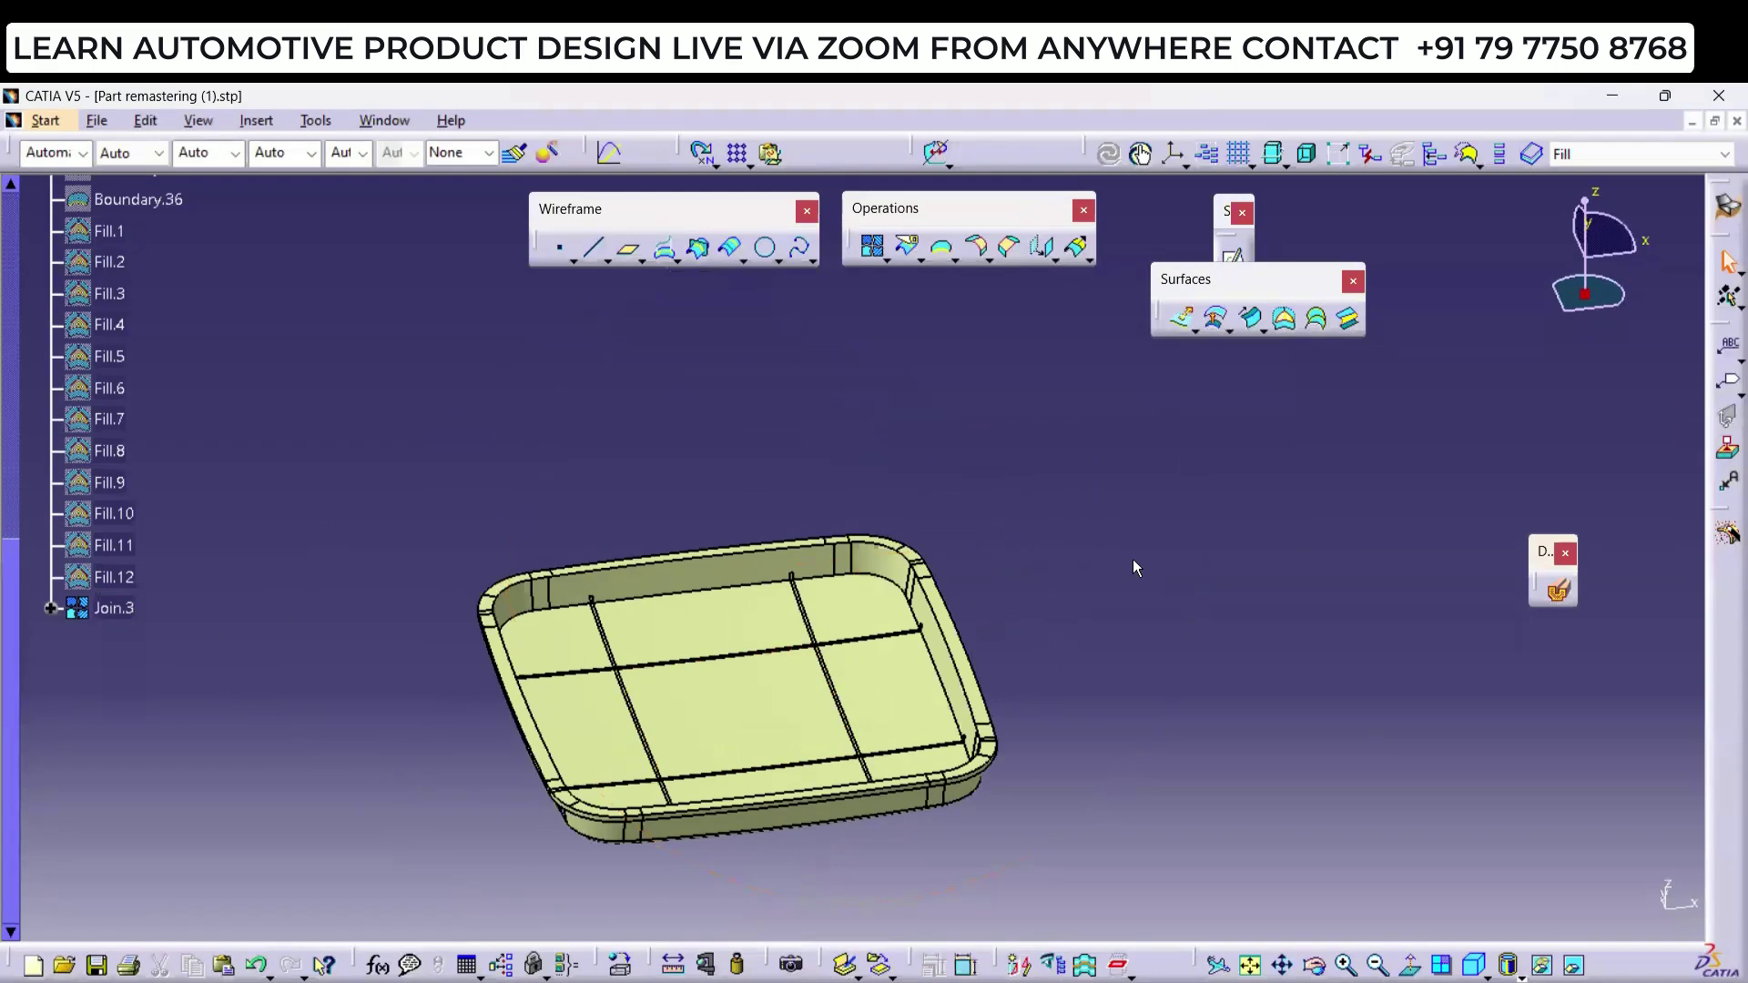
middle_click_drag(594, 552, 795, 502)
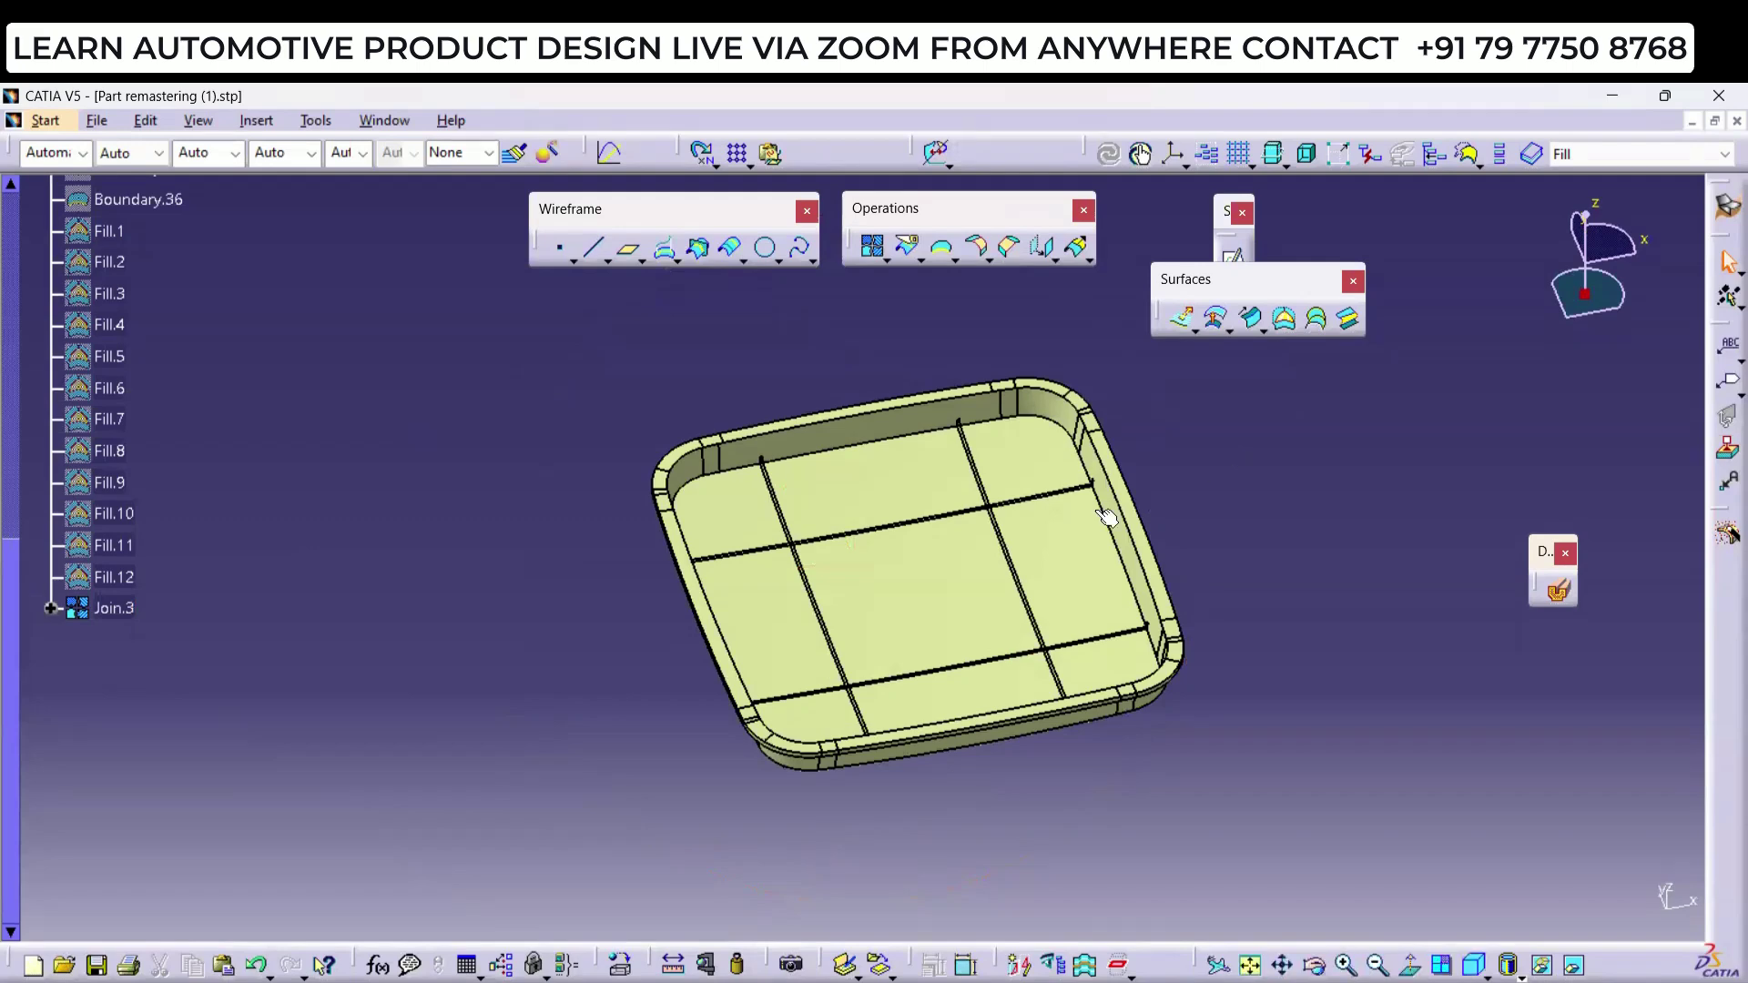
middle_click_drag(1009, 608, 828, 542)
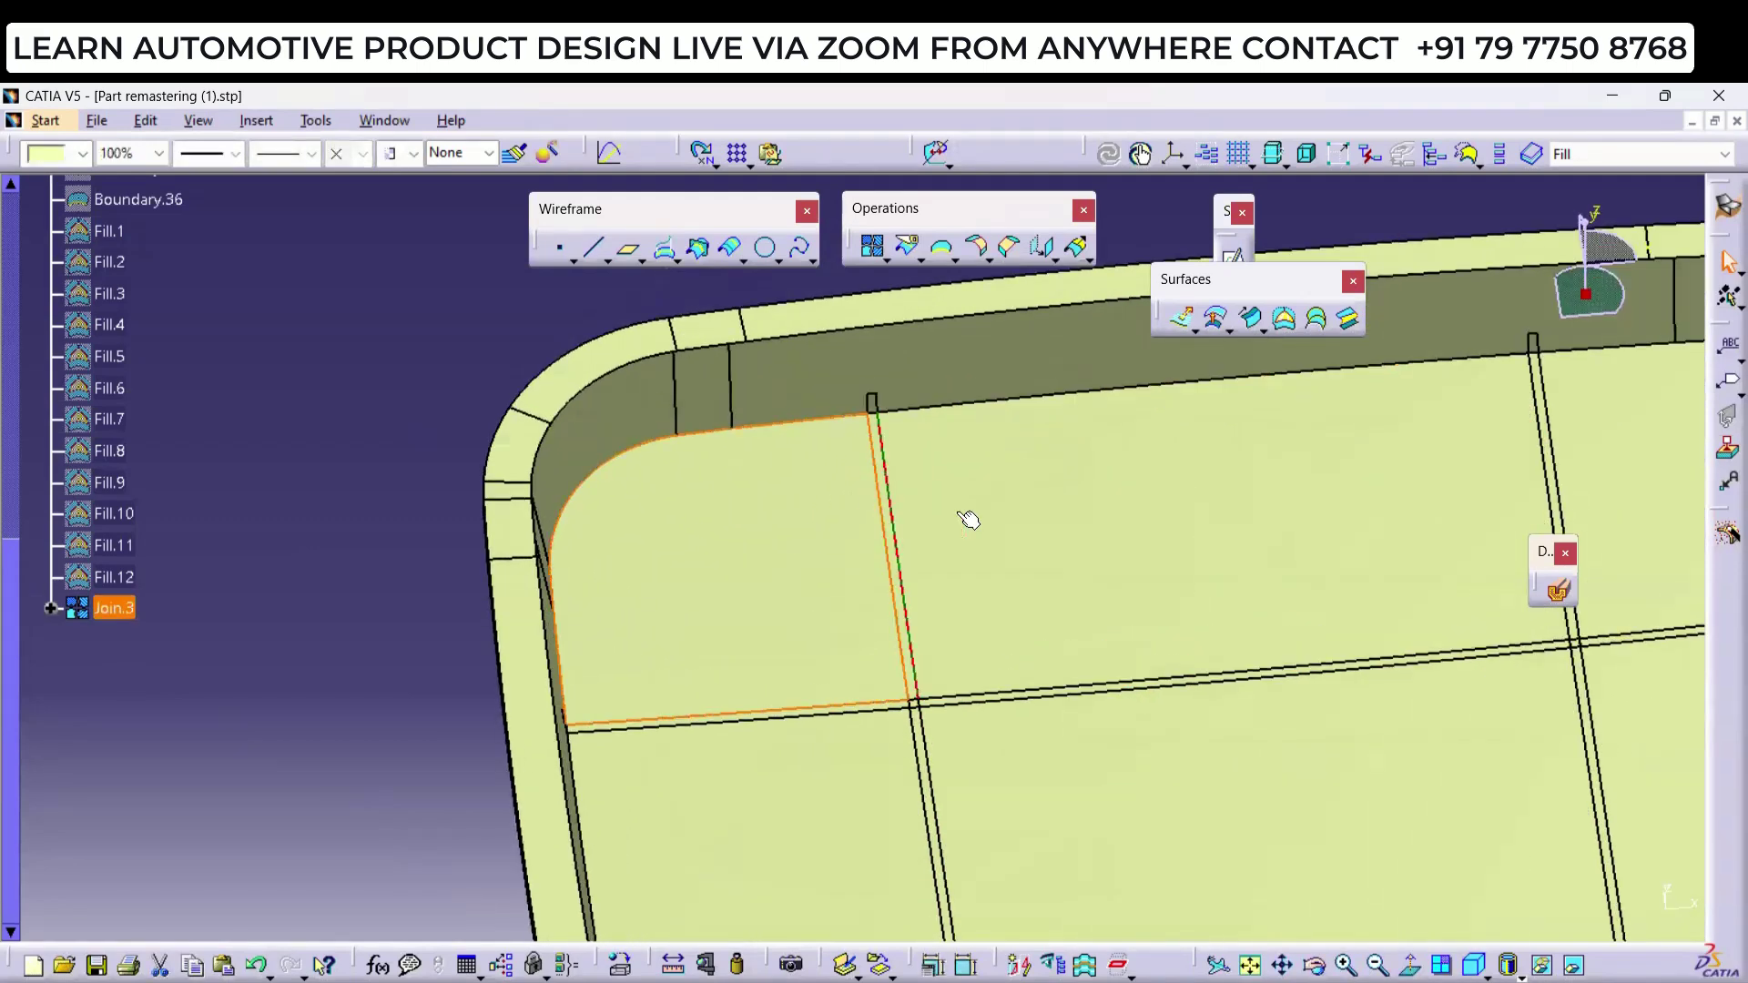
middle_click_drag(1093, 468, 969, 429)
middle_click_drag(1038, 583, 613, 575)
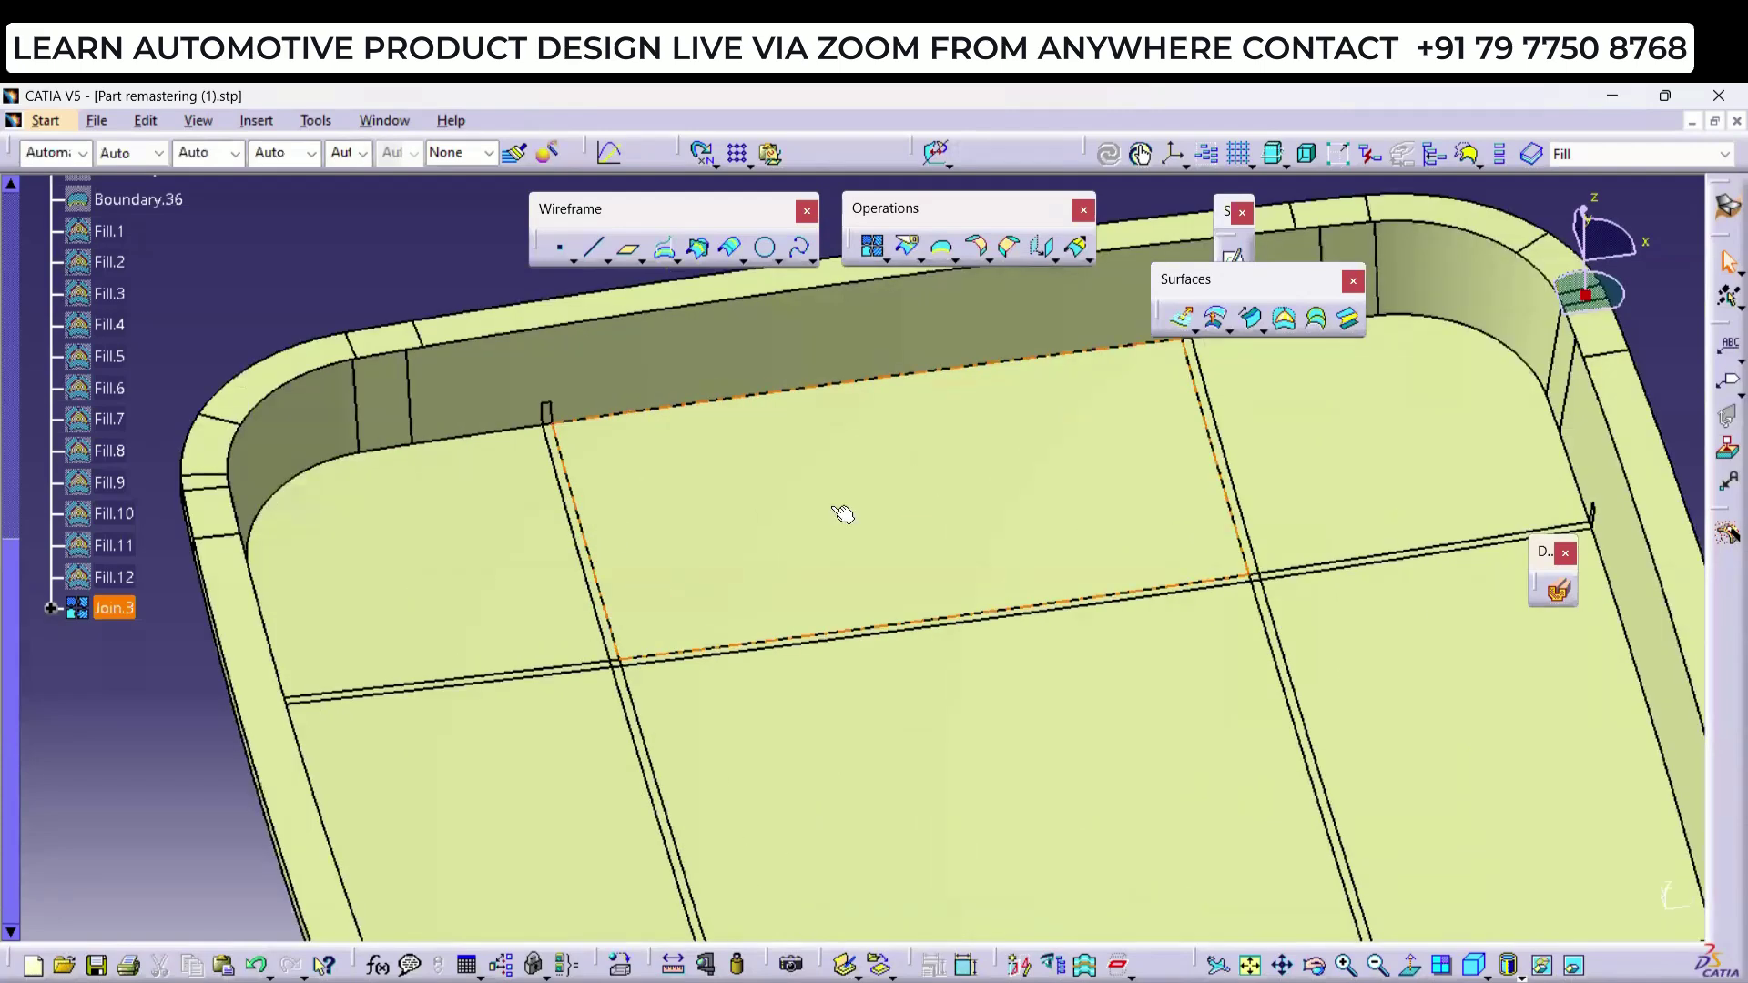
middle_click_drag(1150, 494, 1093, 521)
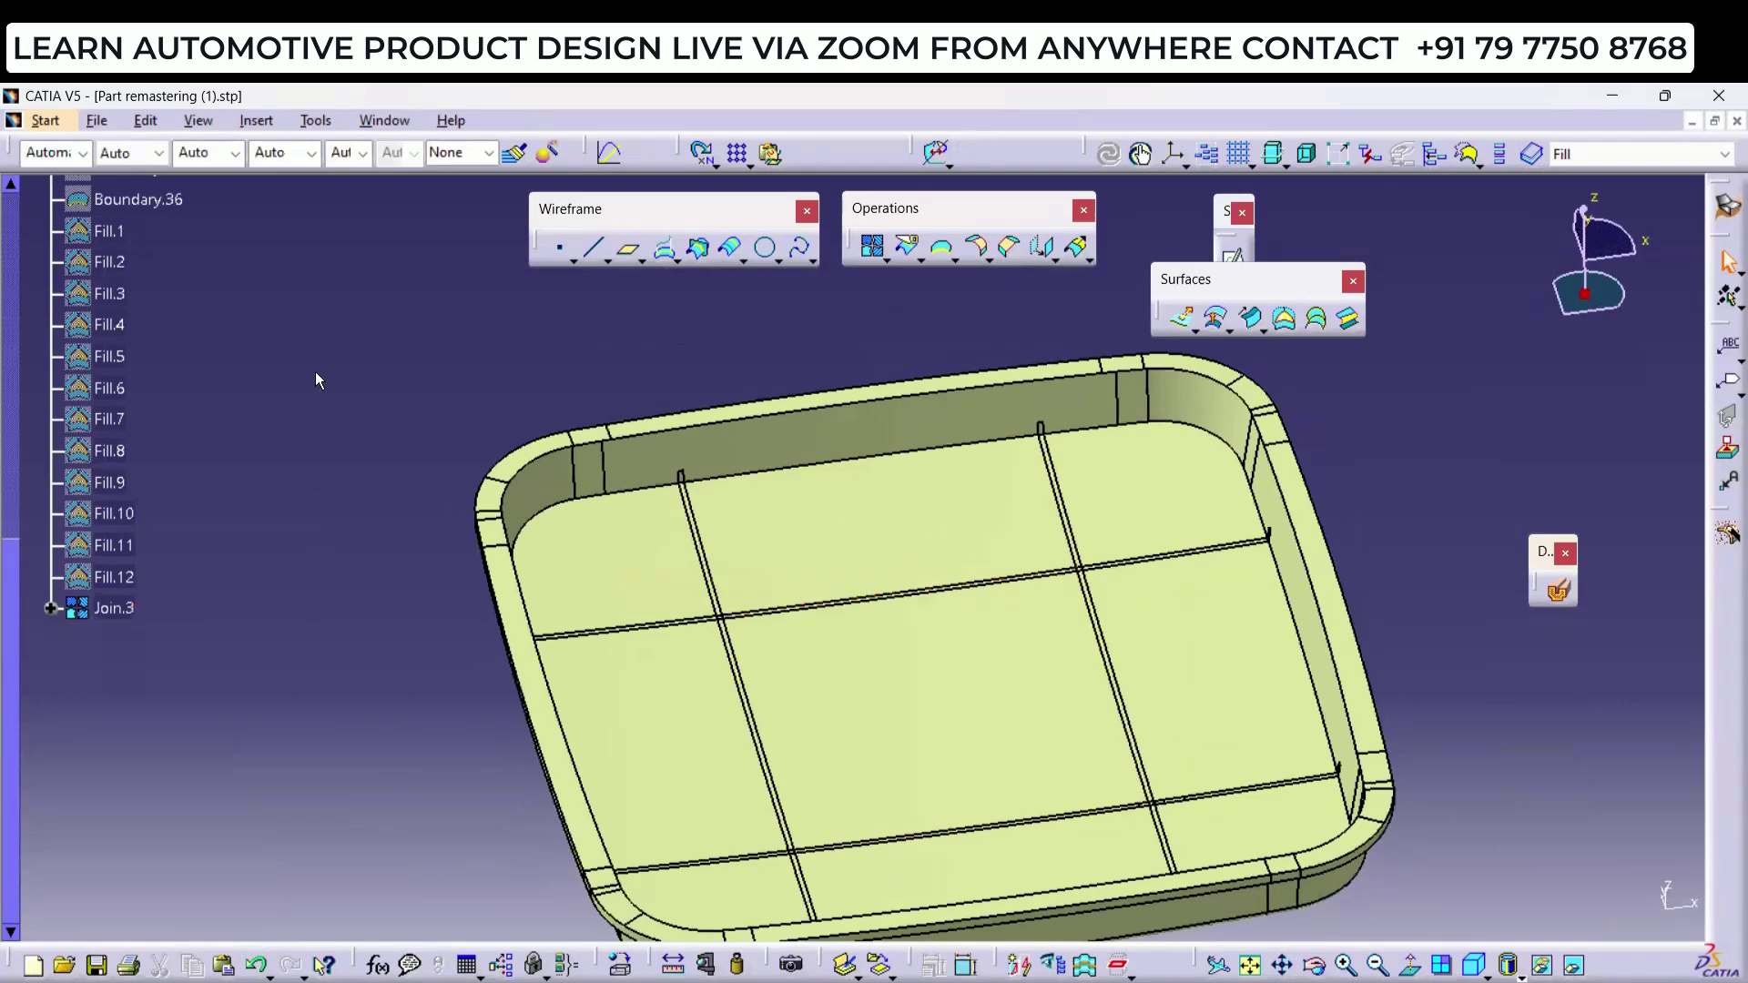
middle_click_drag(987, 508, 1065, 556)
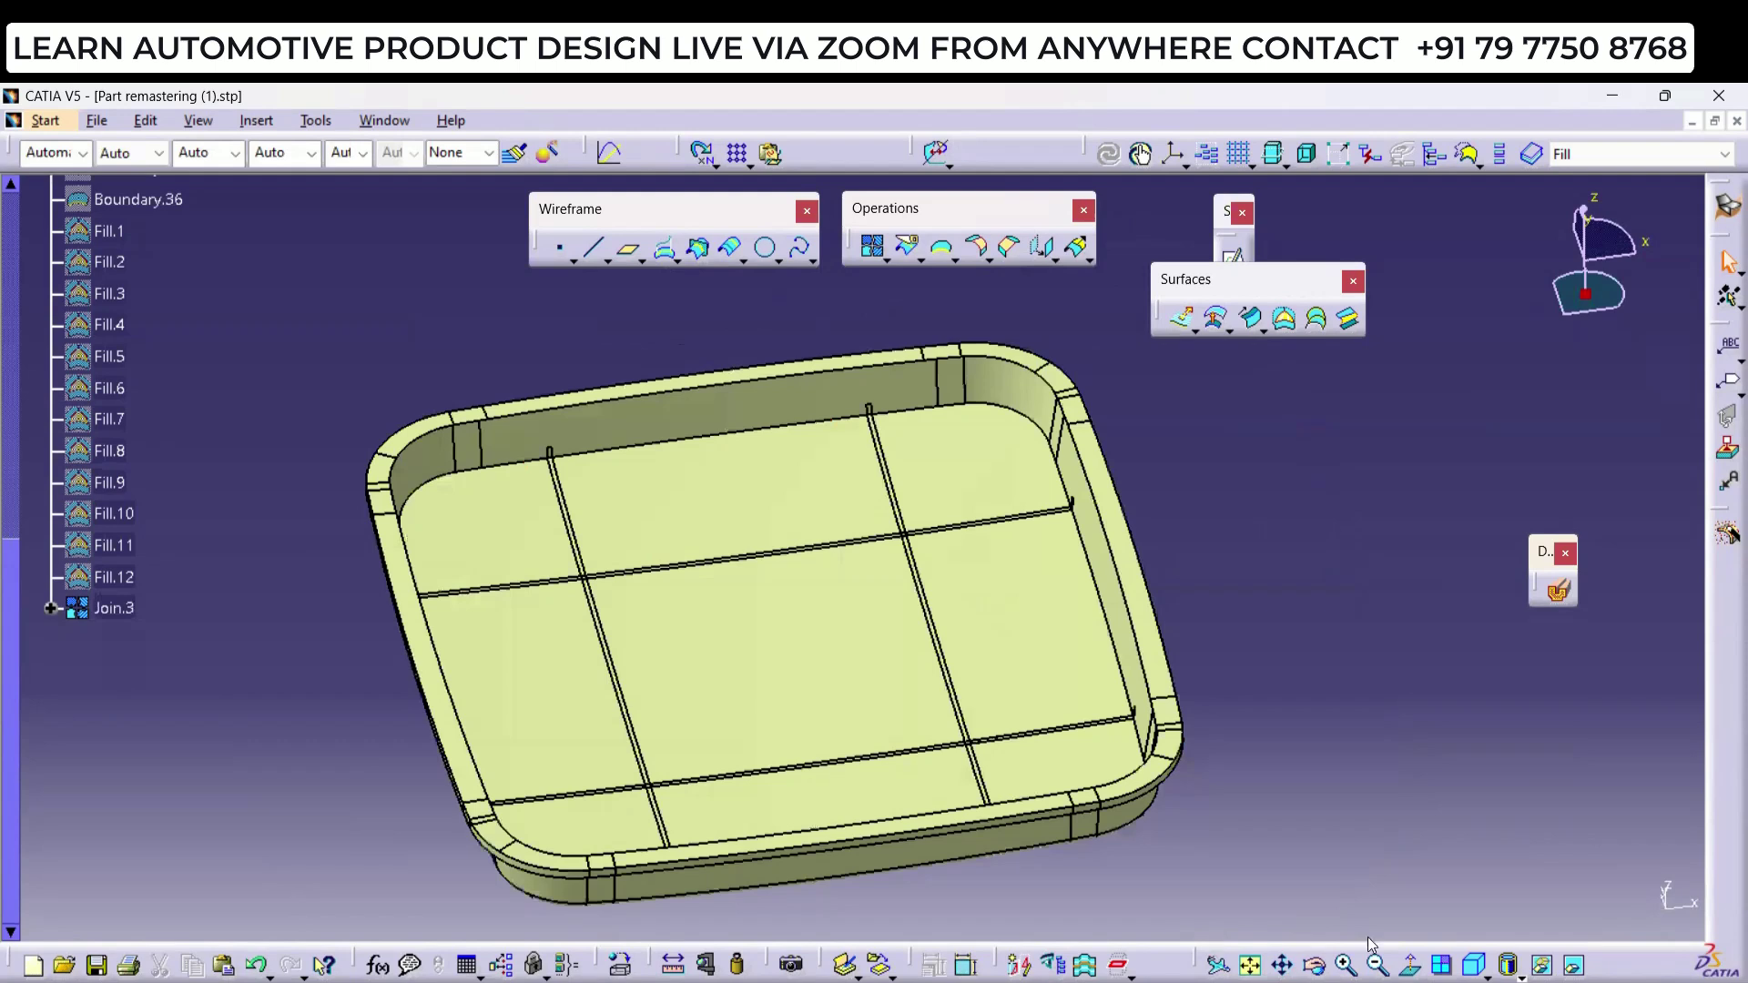
Step: View the tray shaded with edges but without smooth edges, and restore the display to shading with edges
left_click(1487, 971)
left_click_drag(1234, 781, 1238, 783)
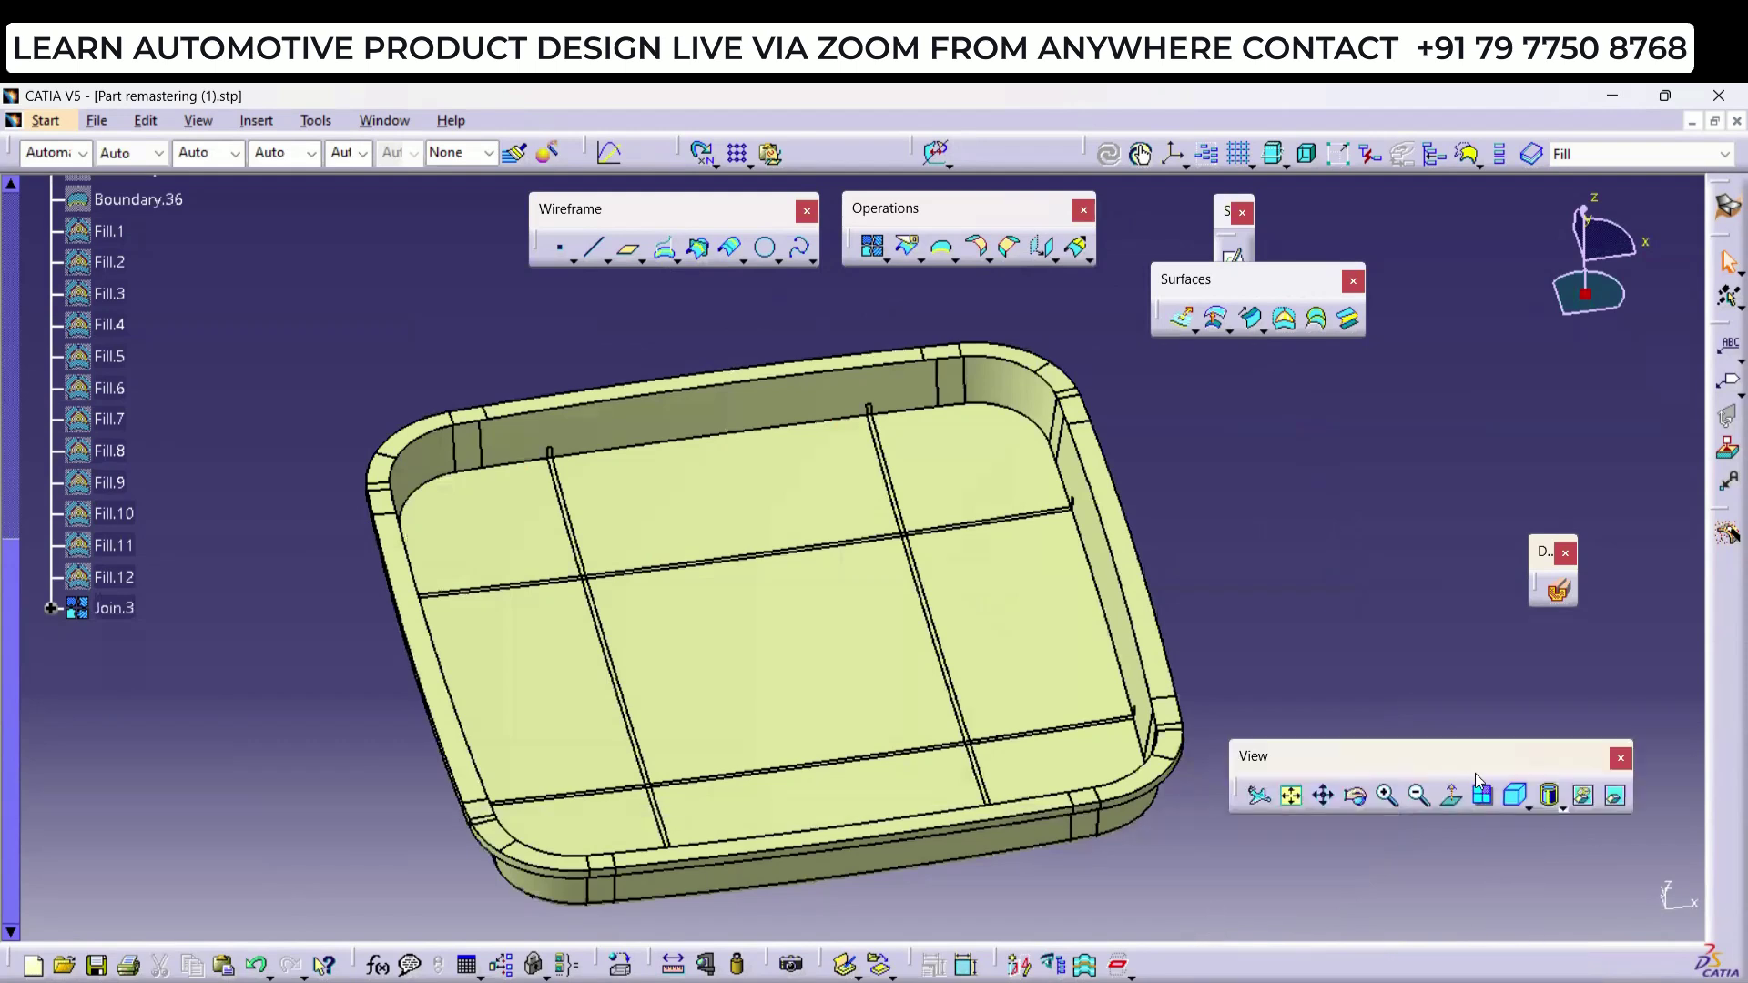
left_click(1555, 804)
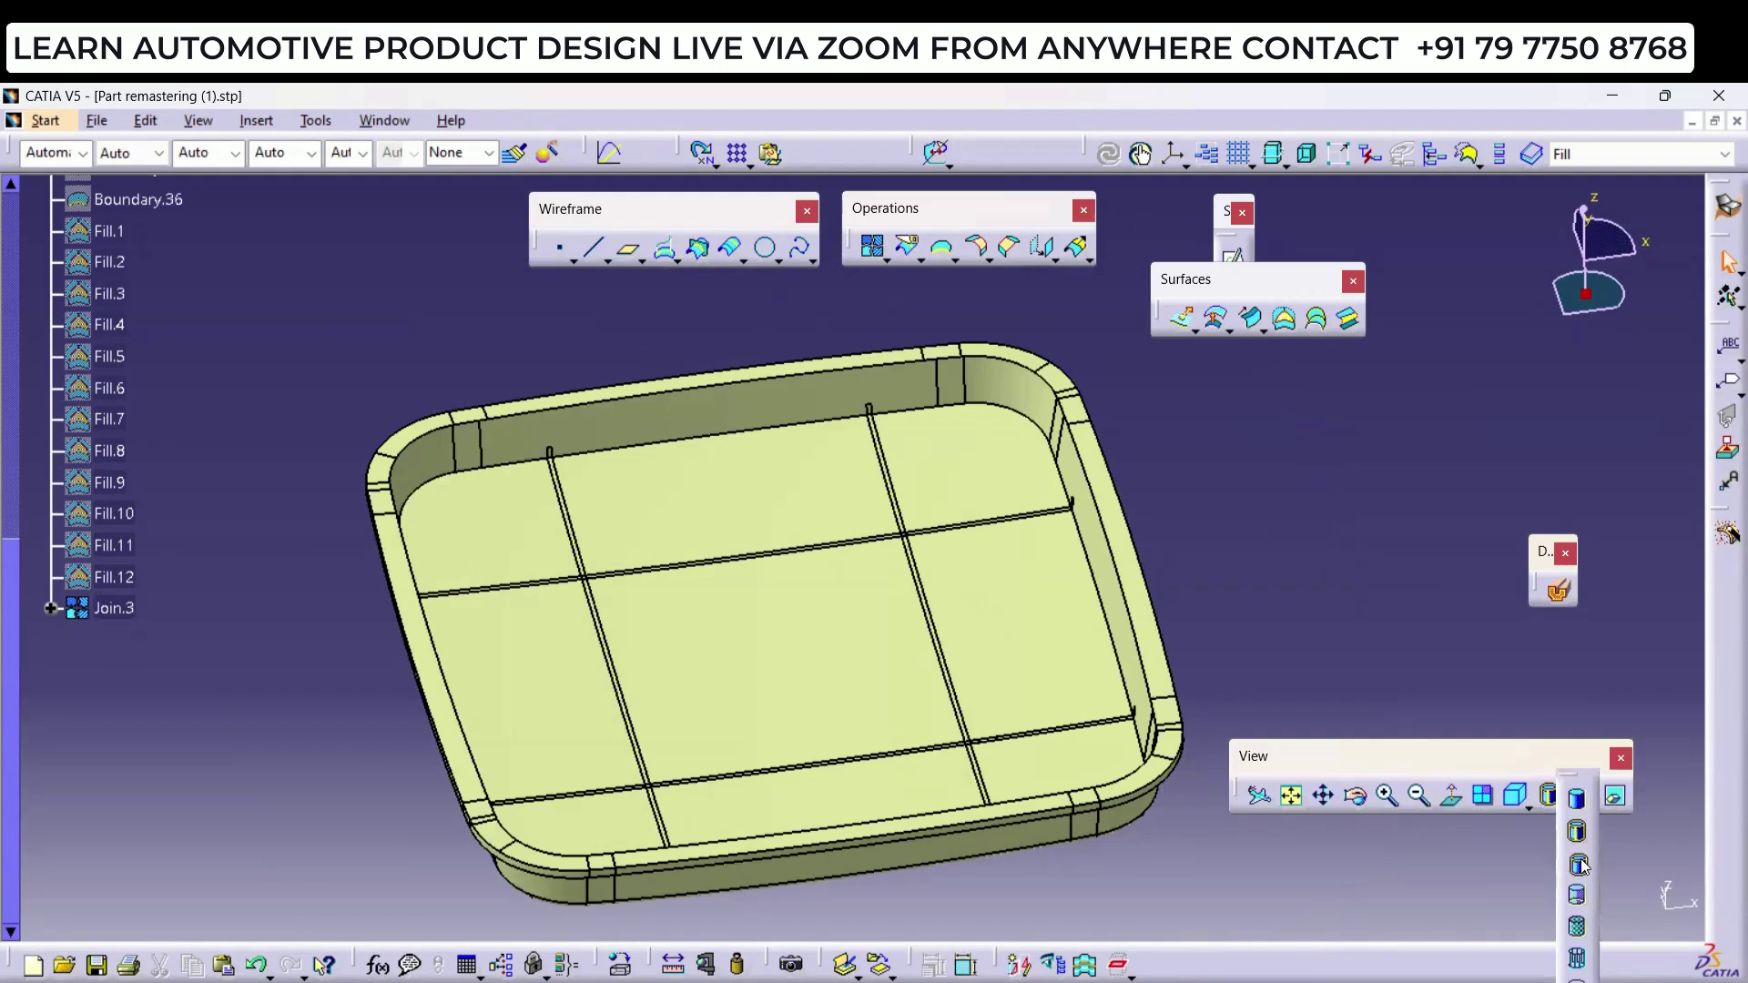
left_click(1578, 864)
middle_click_drag(951, 624, 830, 569)
left_click(1562, 809)
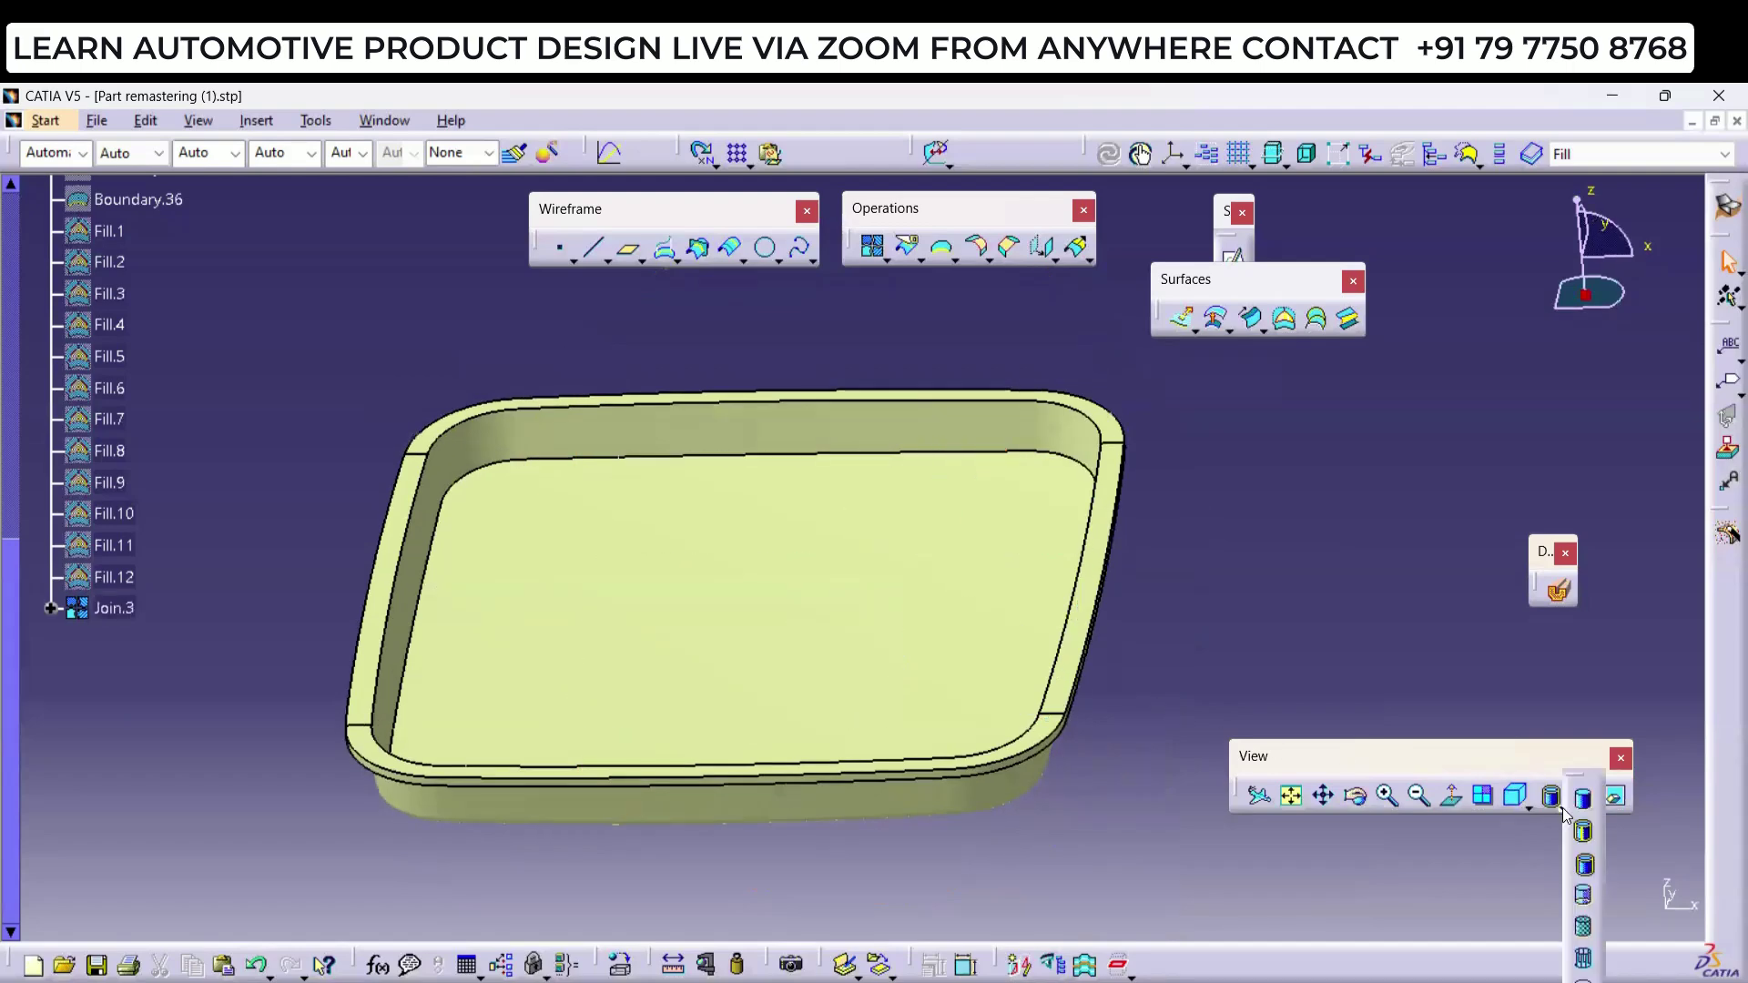
left_click(1583, 830)
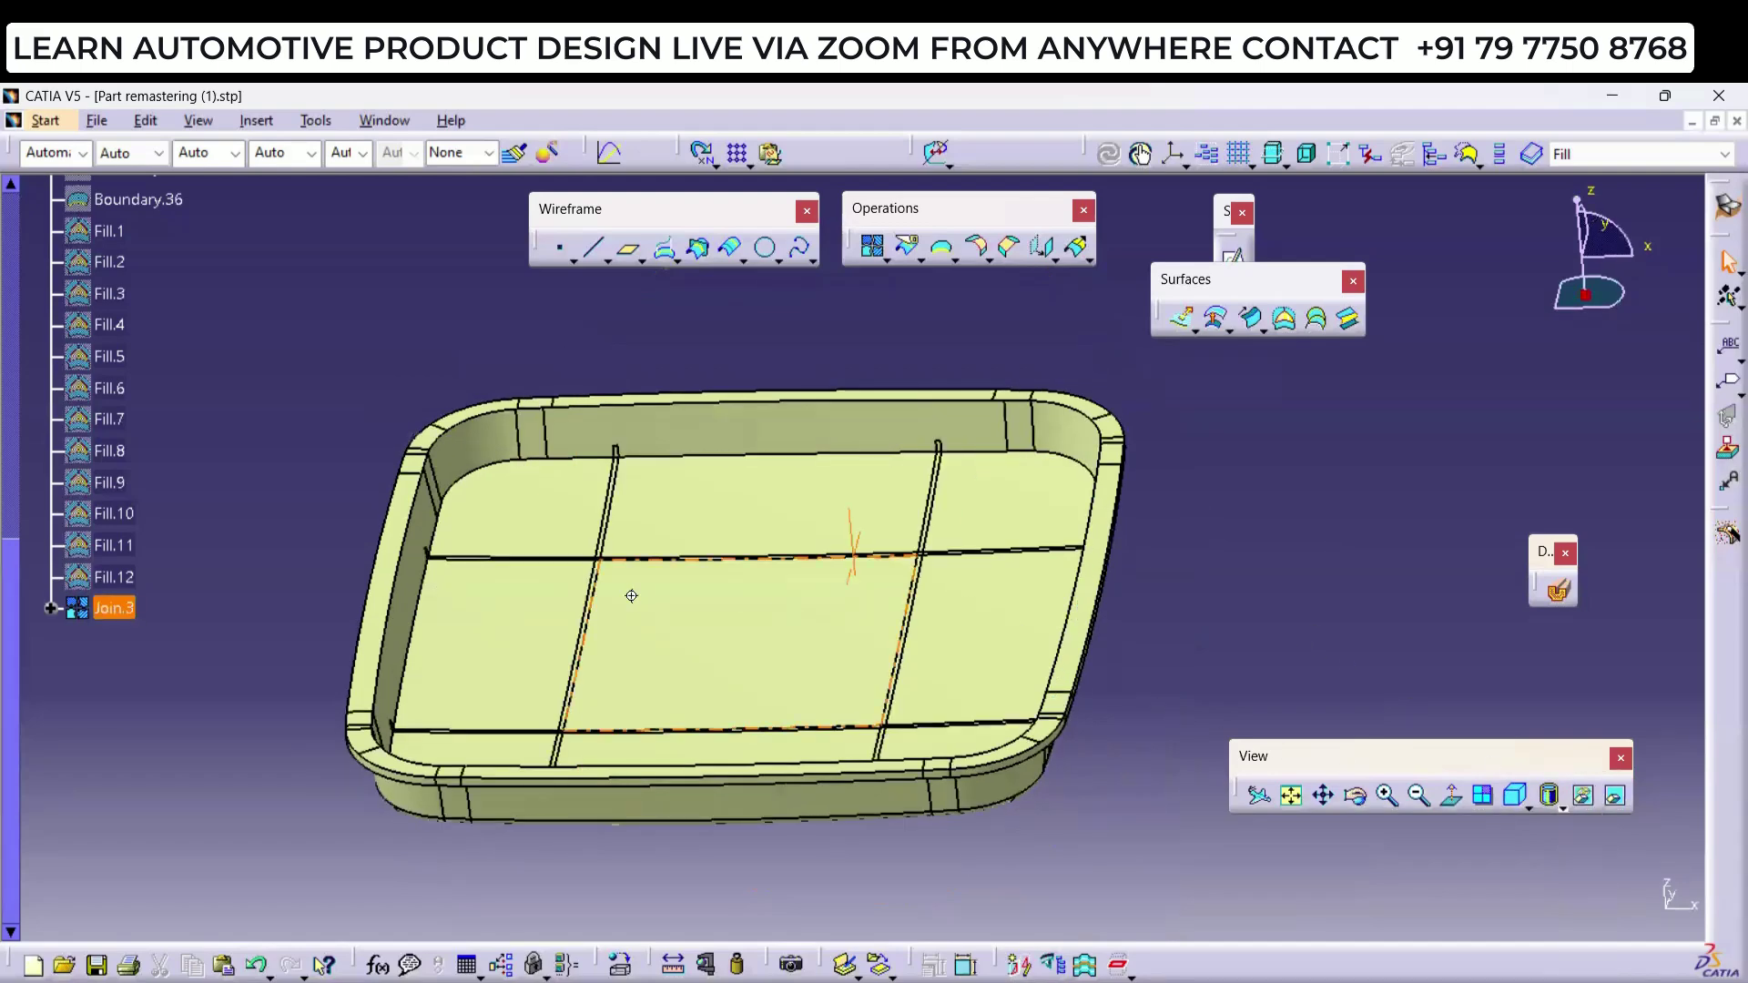
middle_click_drag(631, 595, 1242, 740)
left_click_drag(1324, 742, 1436, 877)
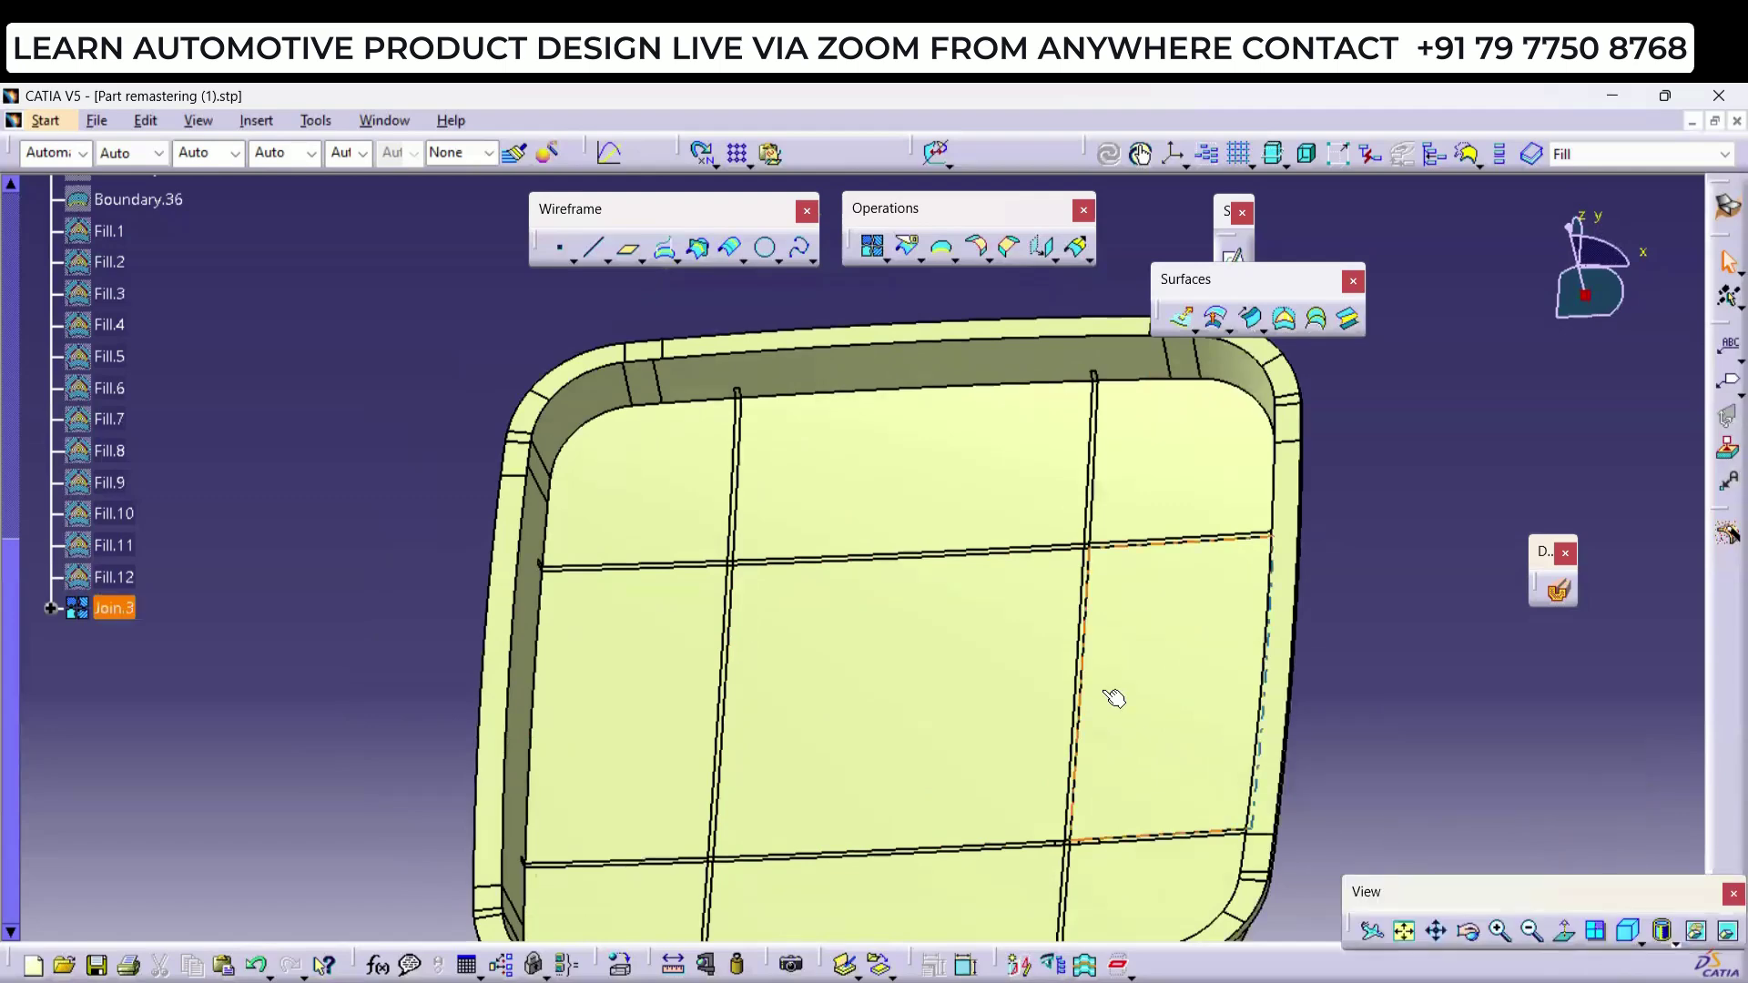
middle_click_drag(1111, 692, 963, 599)
left_click(533, 408)
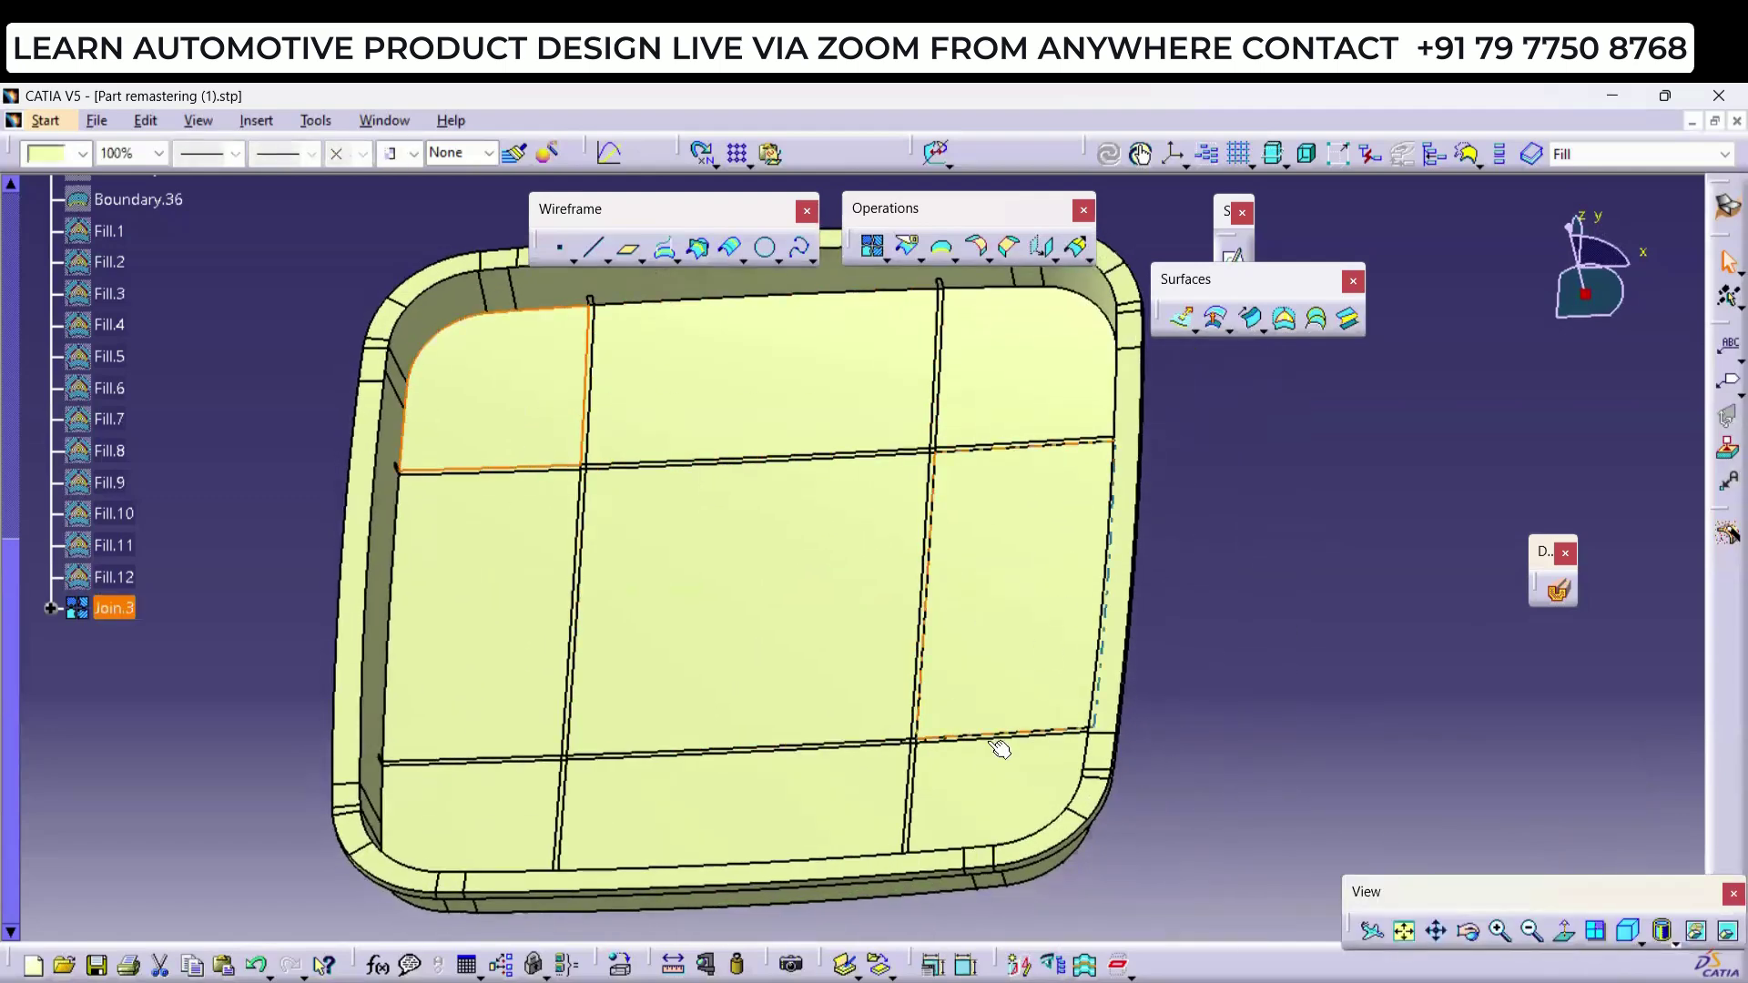
left_click(1237, 620)
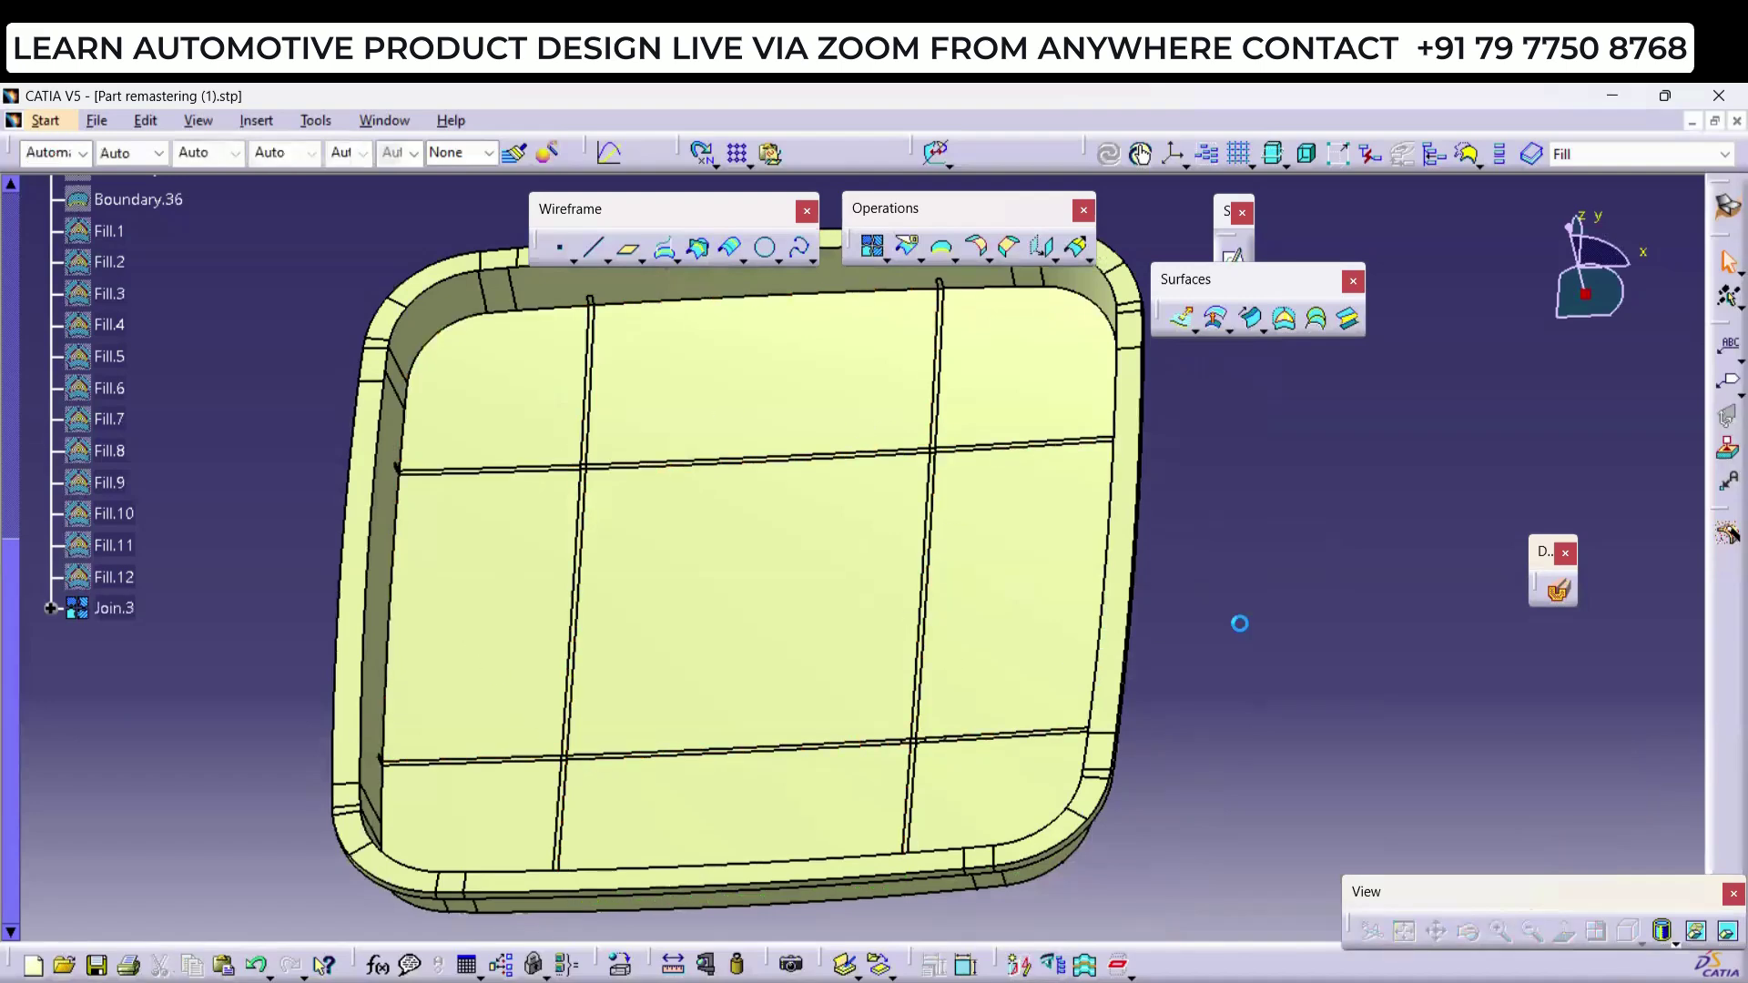
left_click(1130, 628)
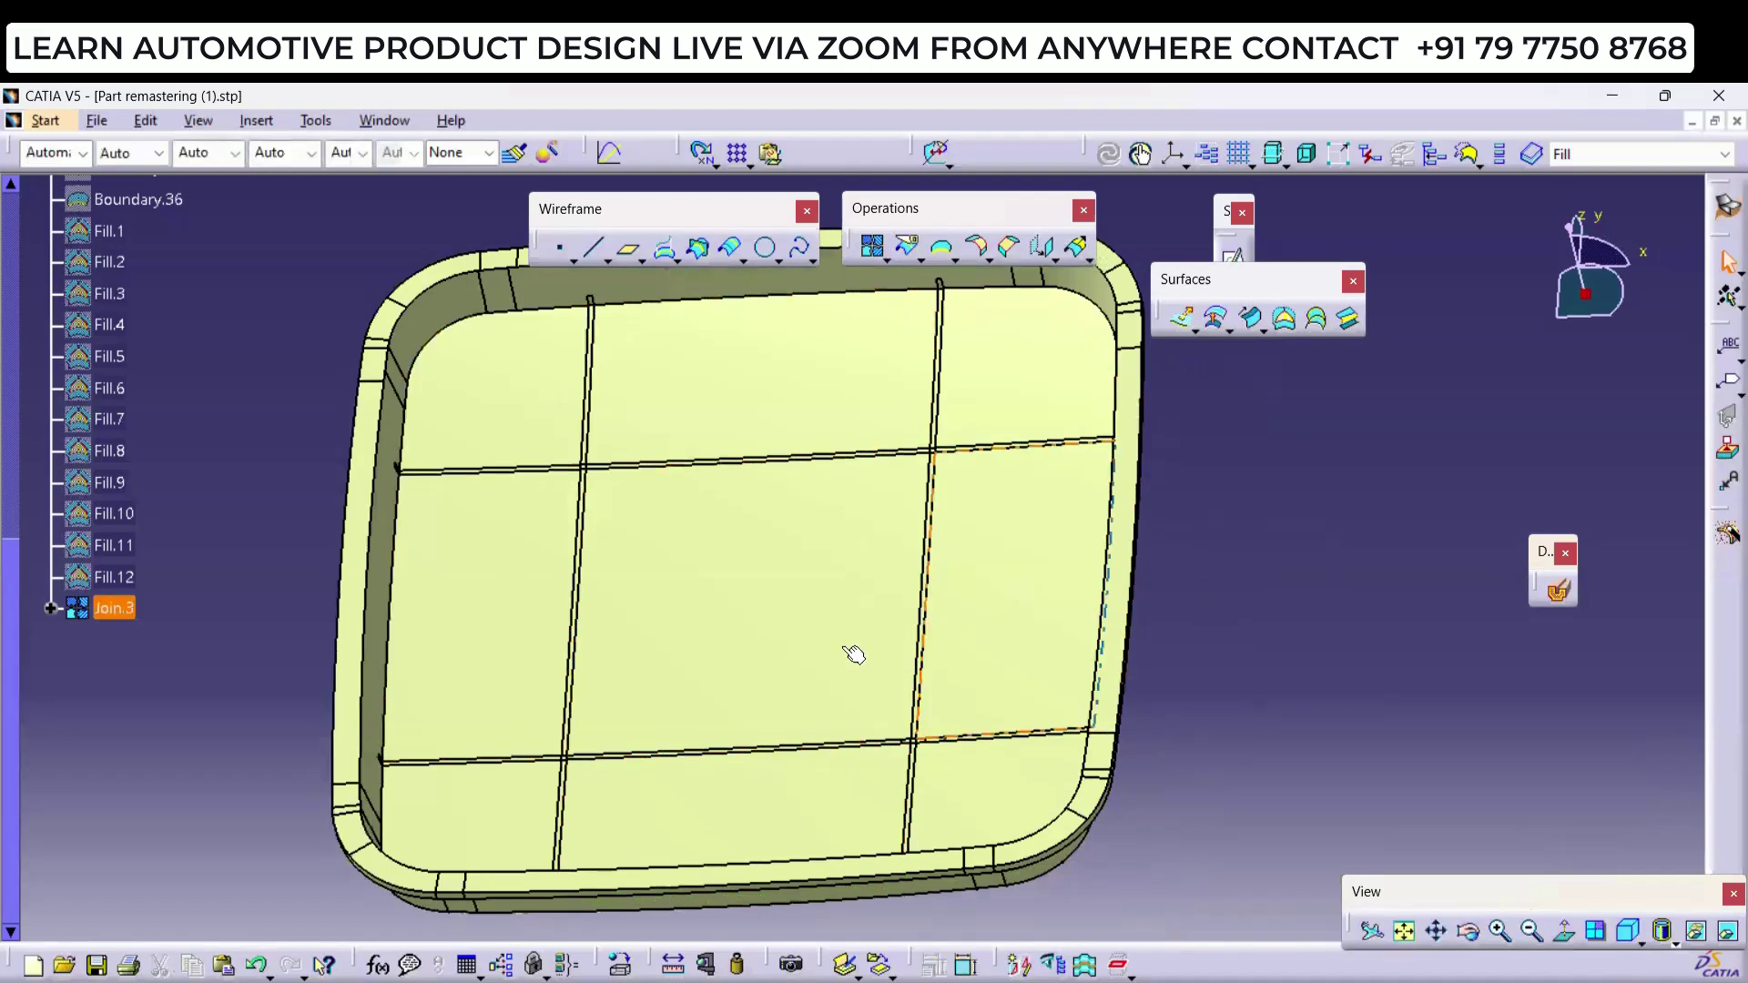
middle_click_drag(747, 631, 1167, 519)
left_click(1167, 519)
Step: Start a surface simplification on Join.3 and select the first floor panel as a face to merge
middle_click_drag(781, 417, 709, 465)
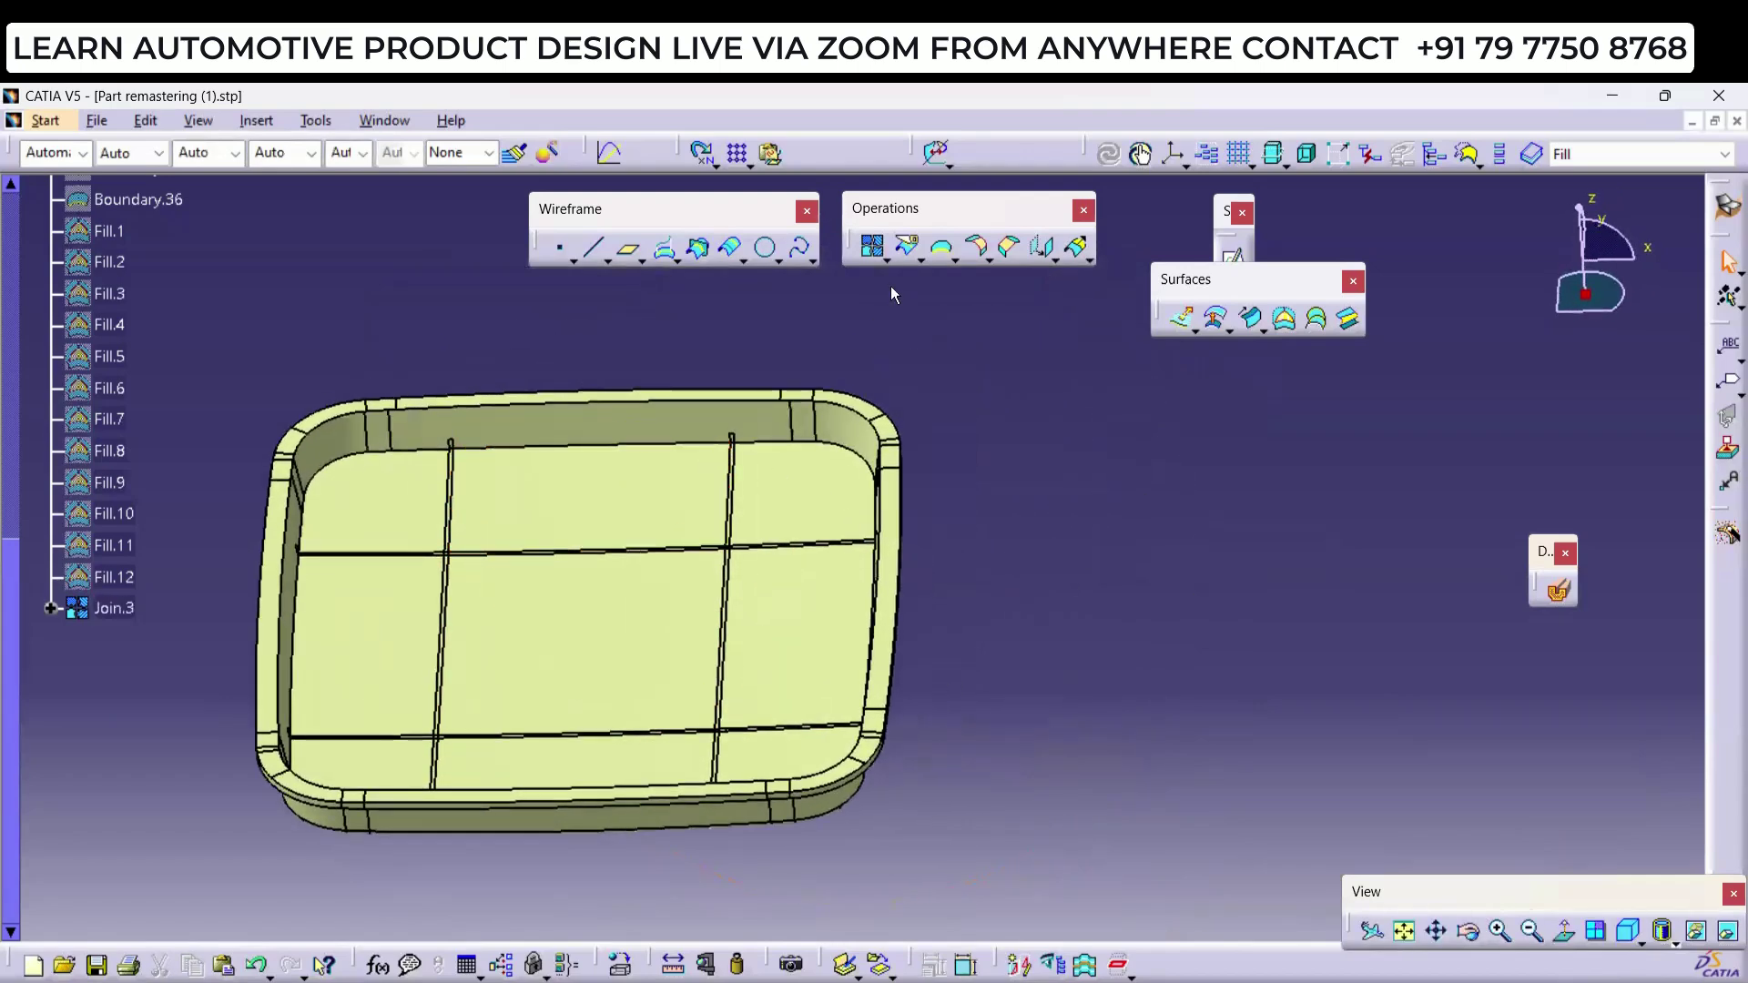
left_click(890, 261)
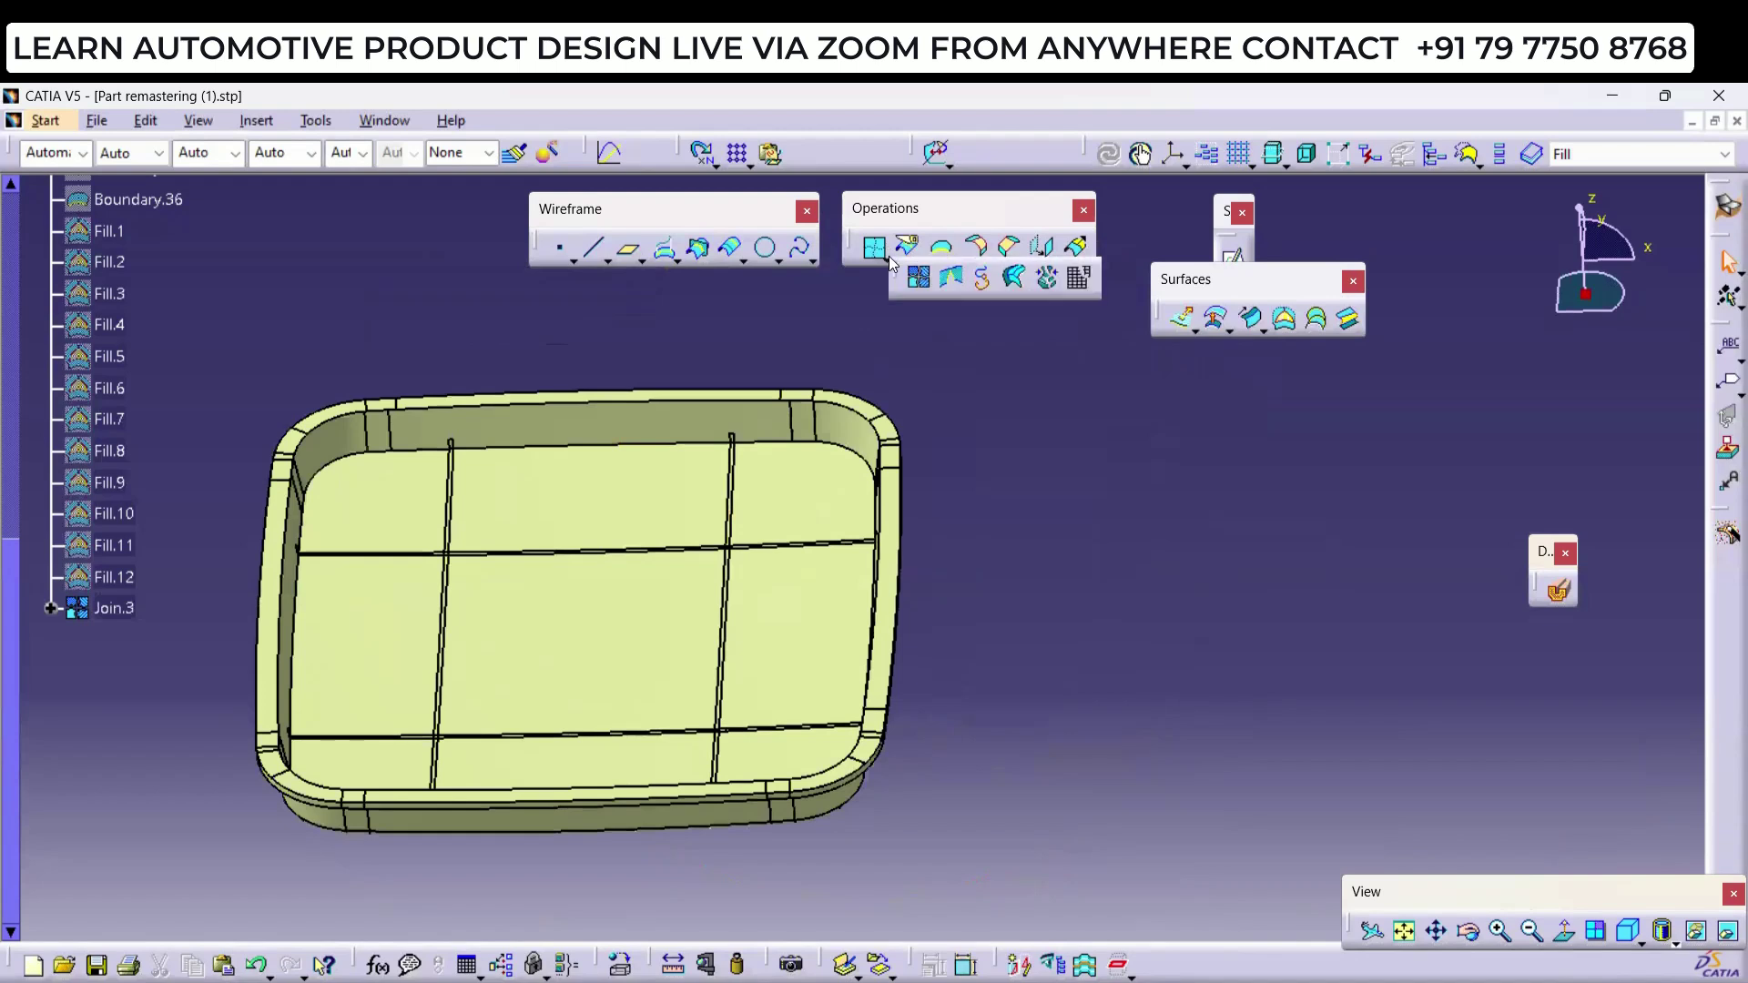
left_click(1013, 277)
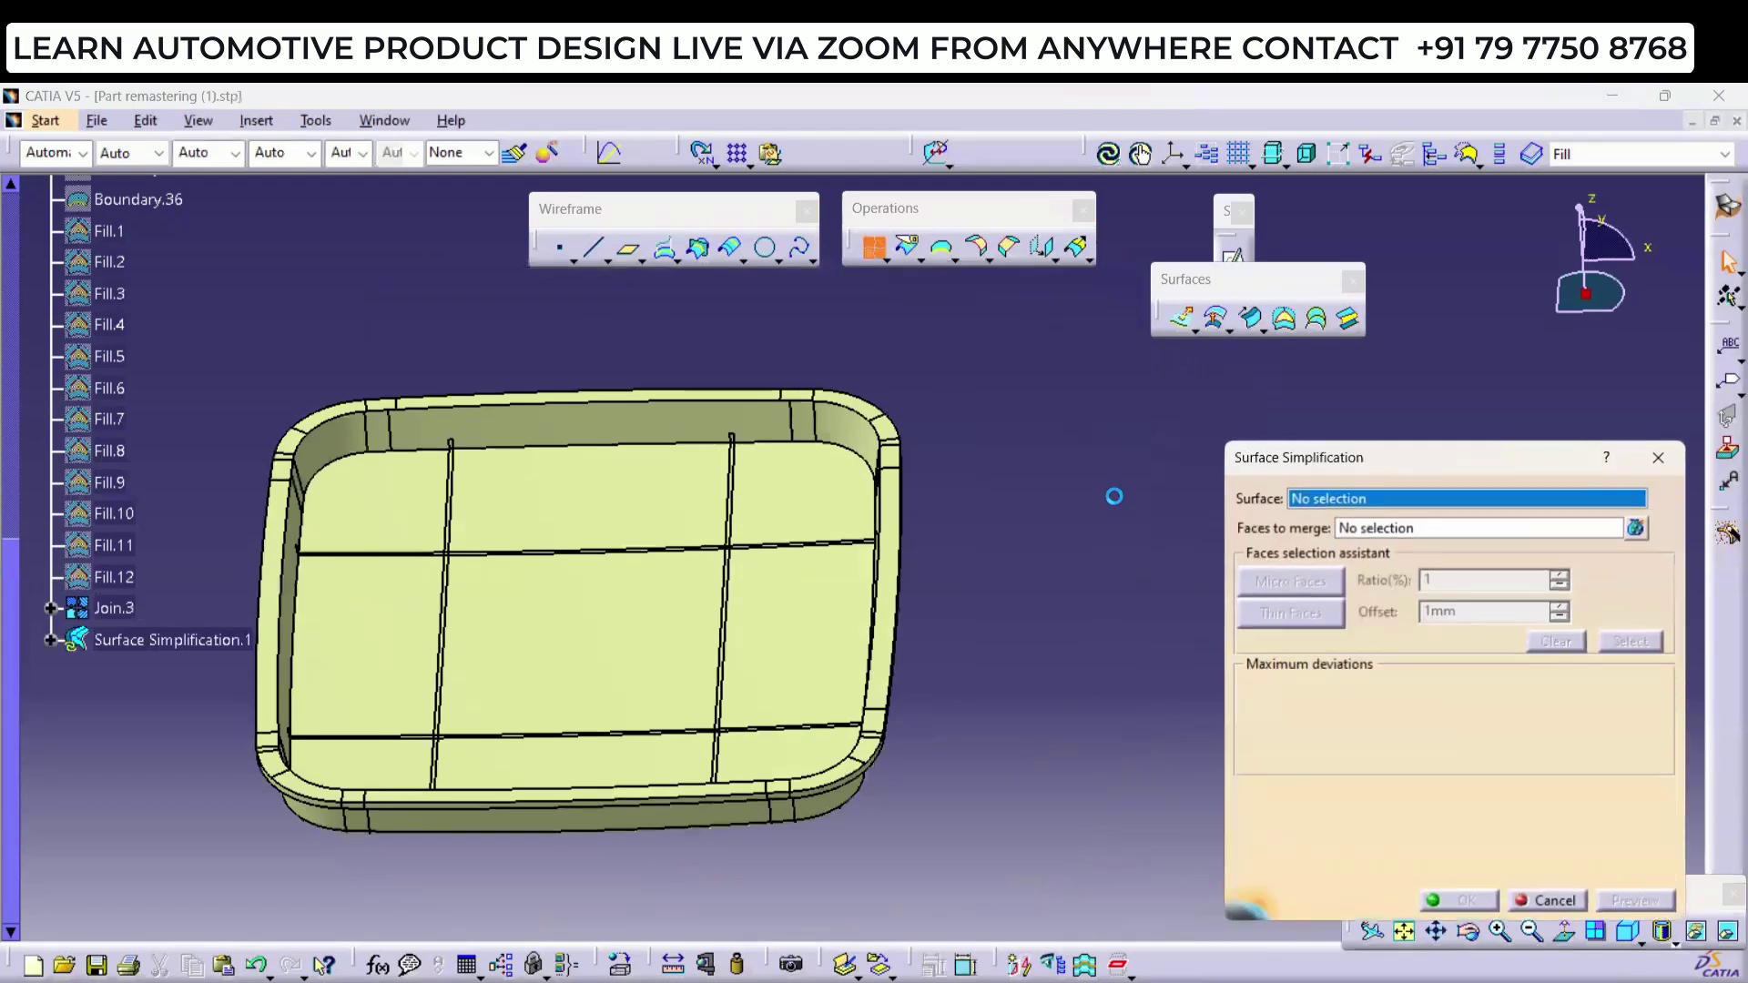
left_click(664, 487)
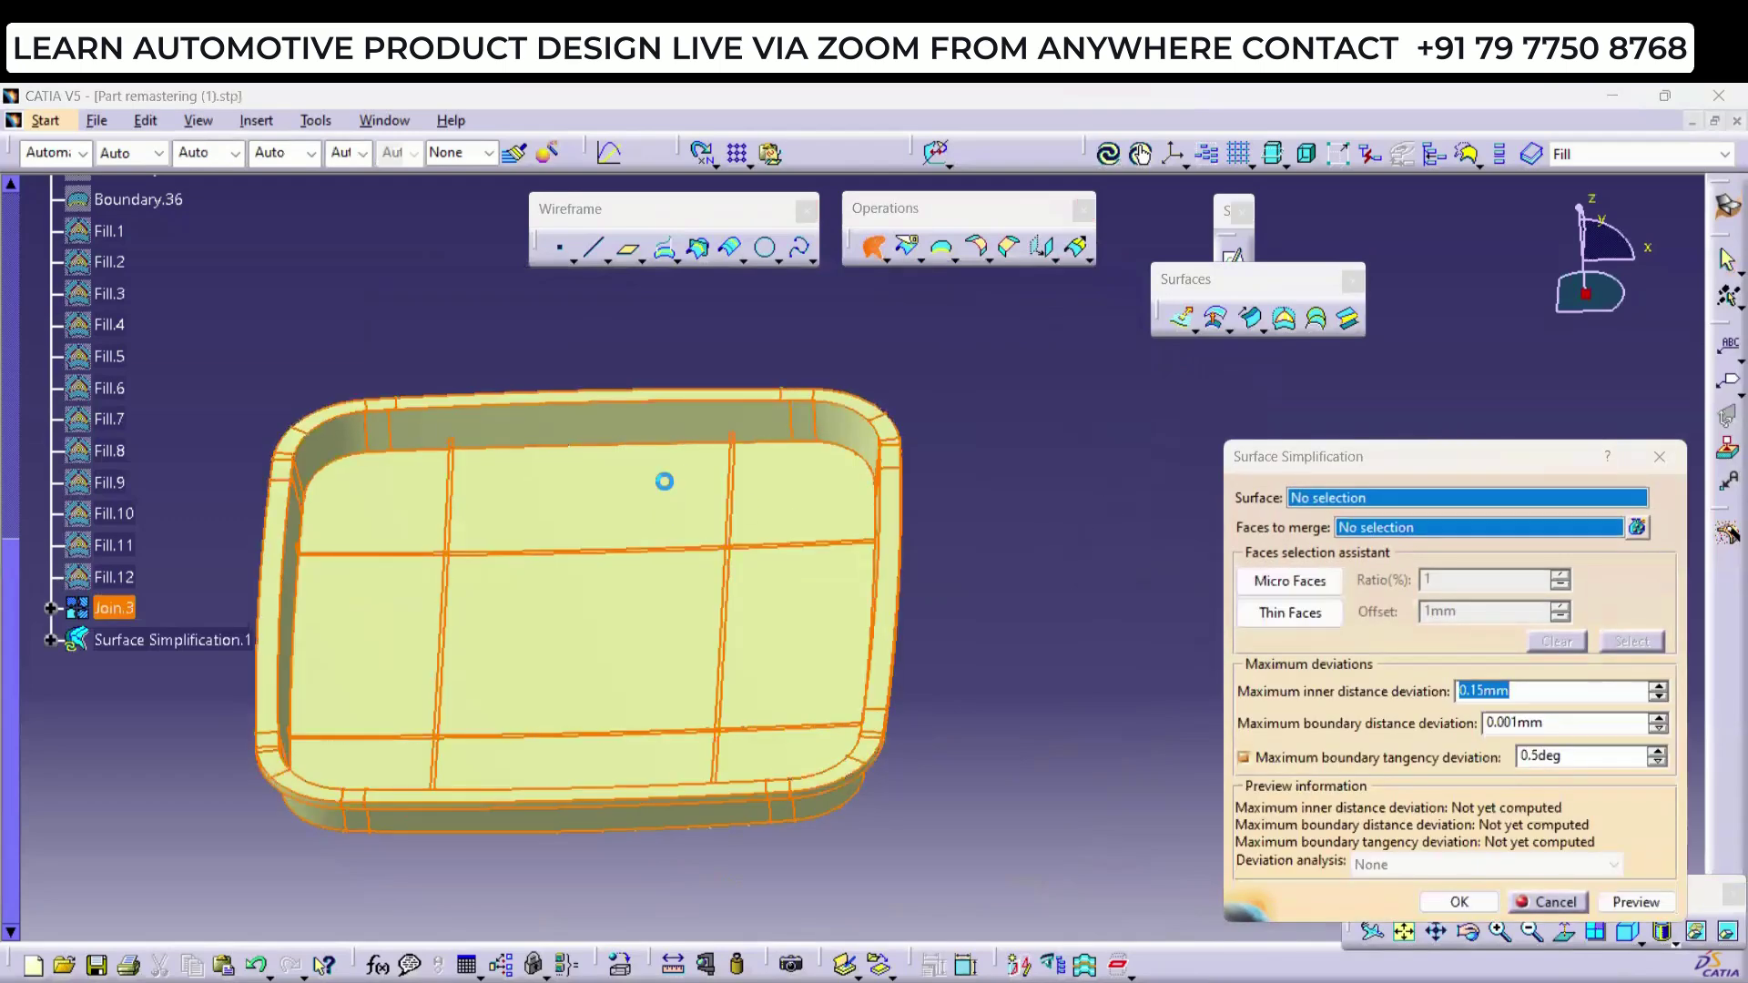
middle_click_drag(694, 519, 947, 455)
middle_click_drag(431, 386, 800, 597)
left_click(800, 597)
Step: Add the other floor panels of the same row and their adjoining rib strips to the faces to merge
middle_click_drag(1054, 628, 810, 550)
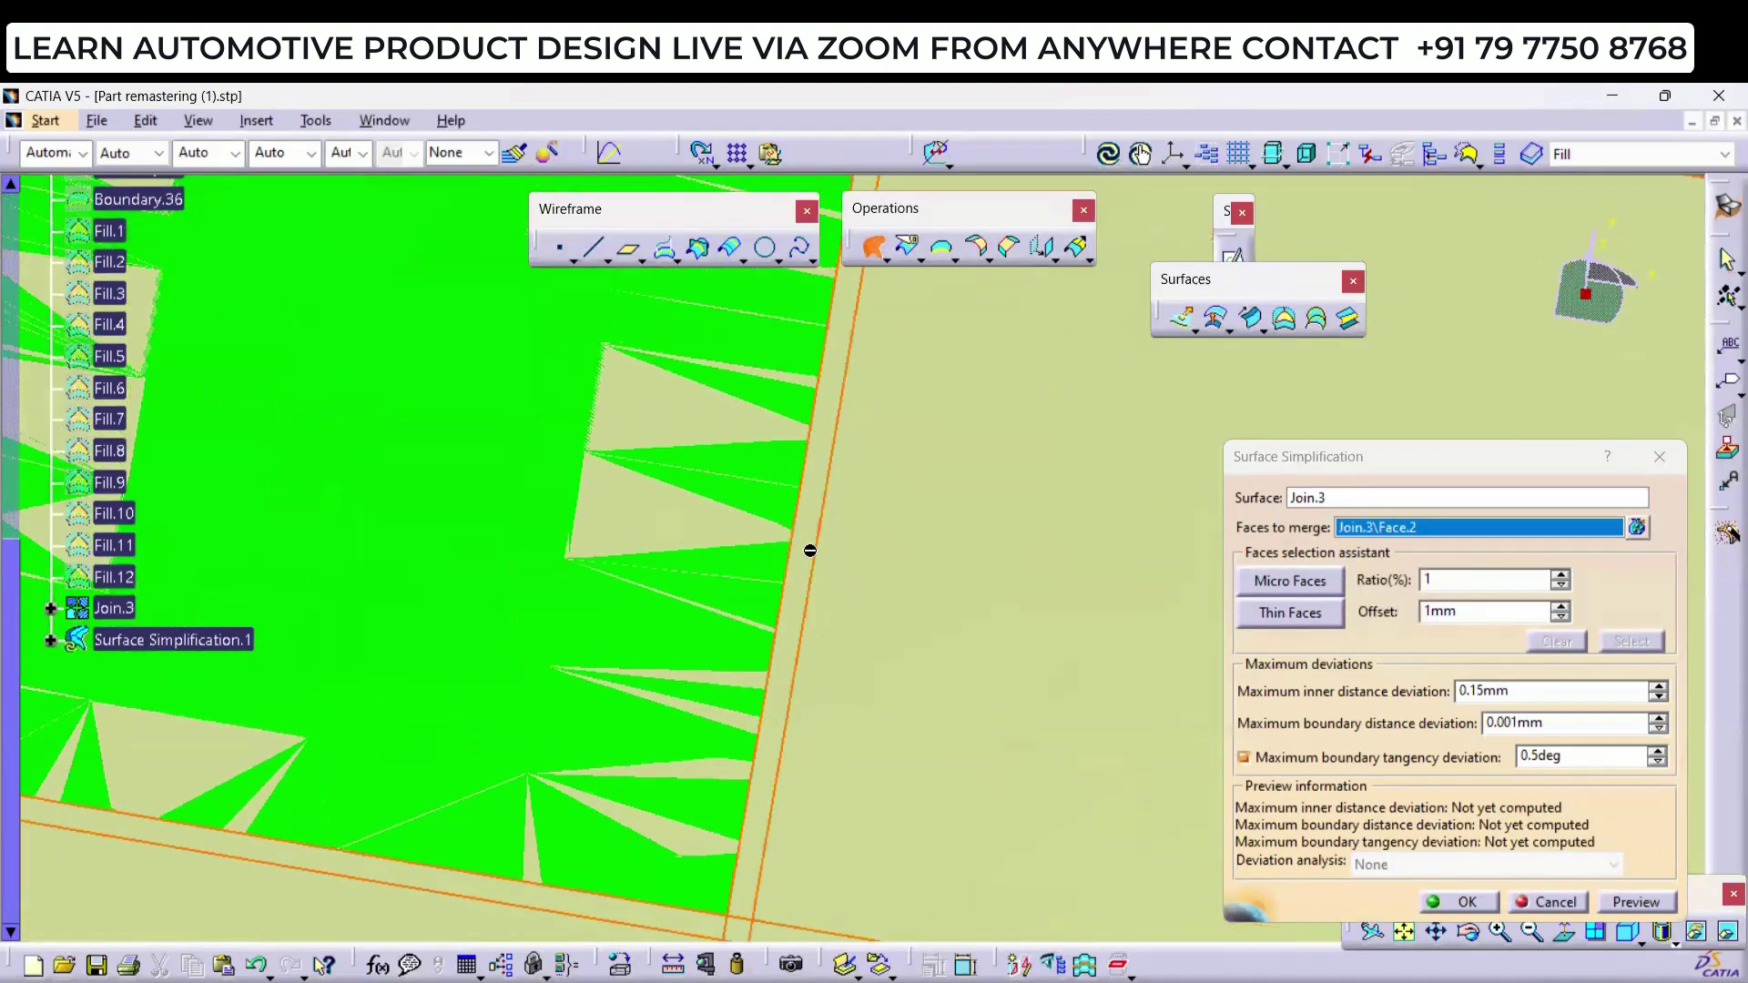
left_click(802, 556)
left_click(948, 554)
middle_click_drag(951, 560, 609, 562)
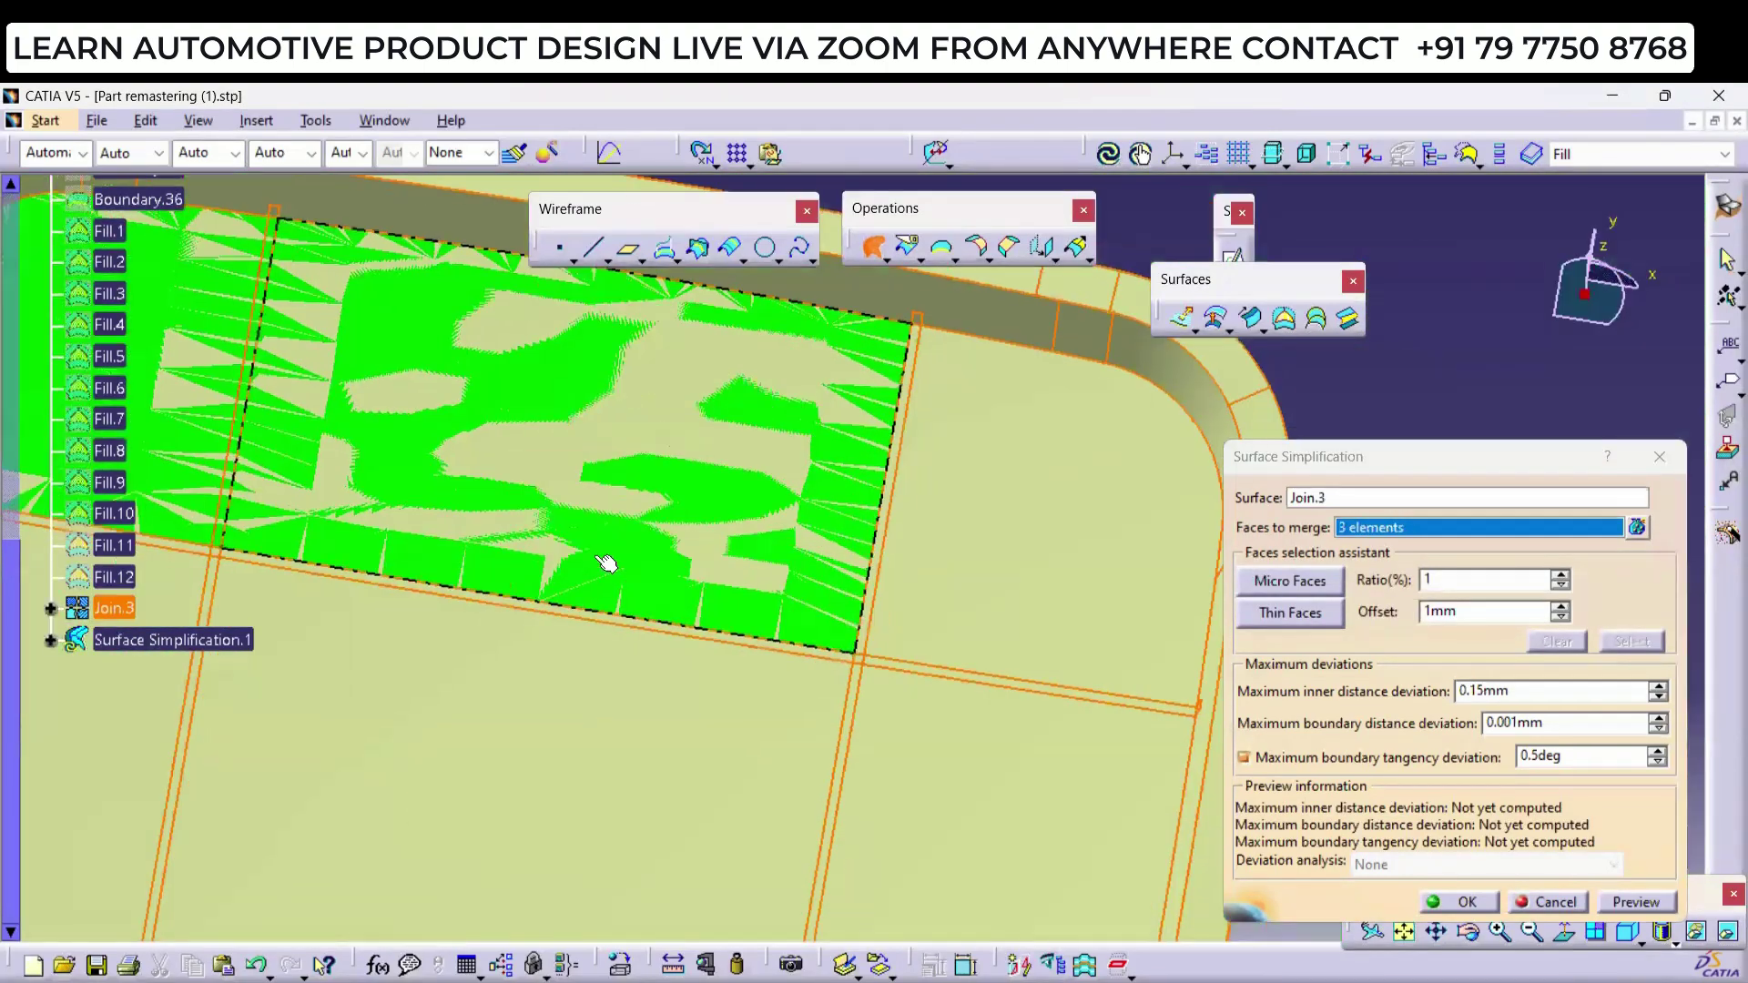
middle_click_drag(806, 596, 893, 556)
left_click(880, 552)
left_click(910, 549)
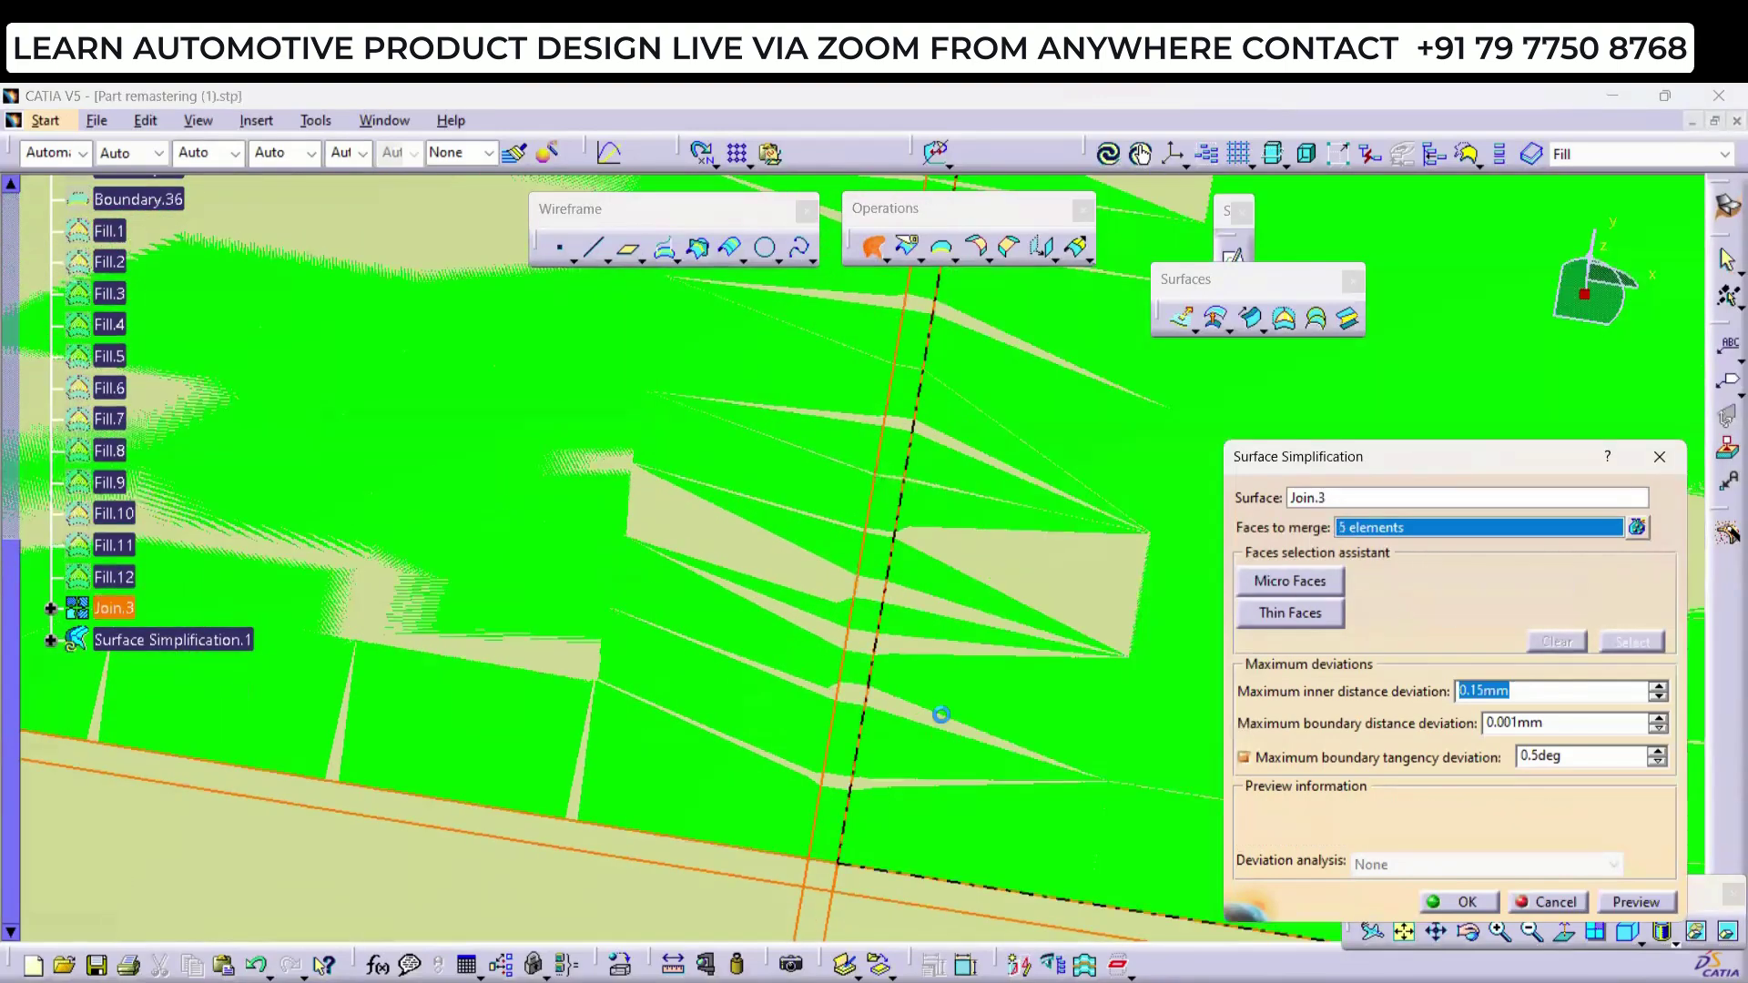
middle_click_drag(928, 920, 942, 440)
left_click(922, 472)
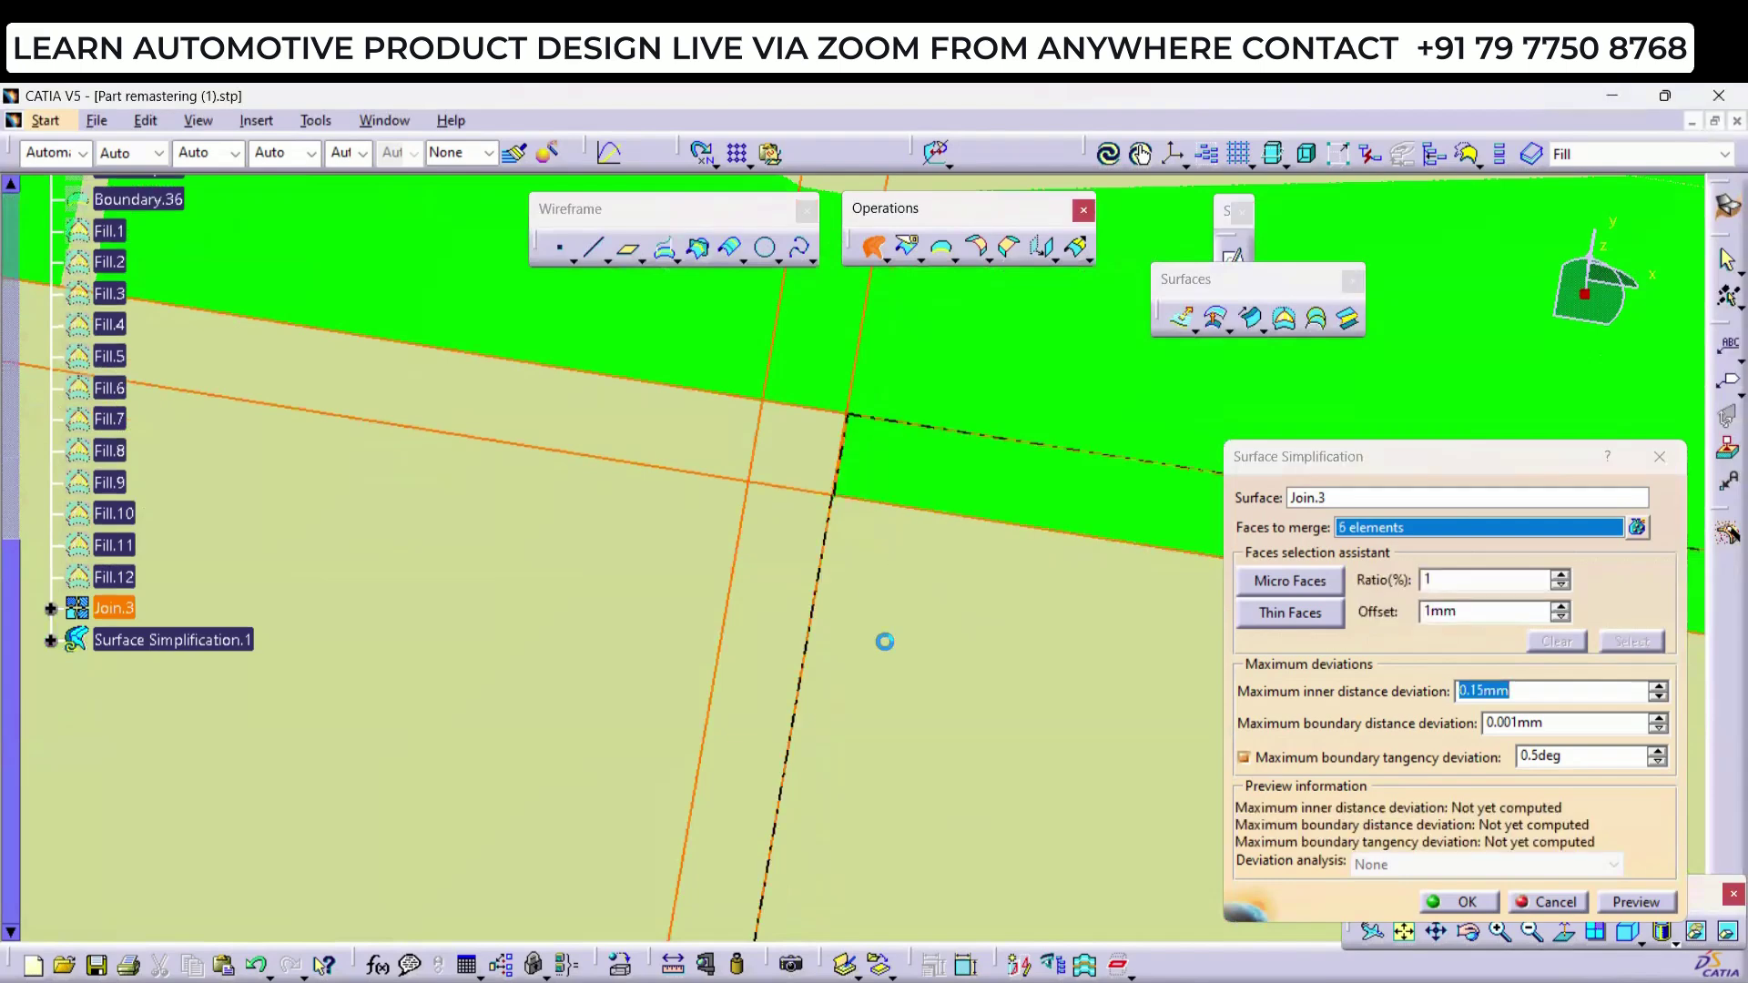
Step: Extend the faces to merge with the floor panels and rib strips next to the selected row
middle_click_drag(886, 644, 960, 432)
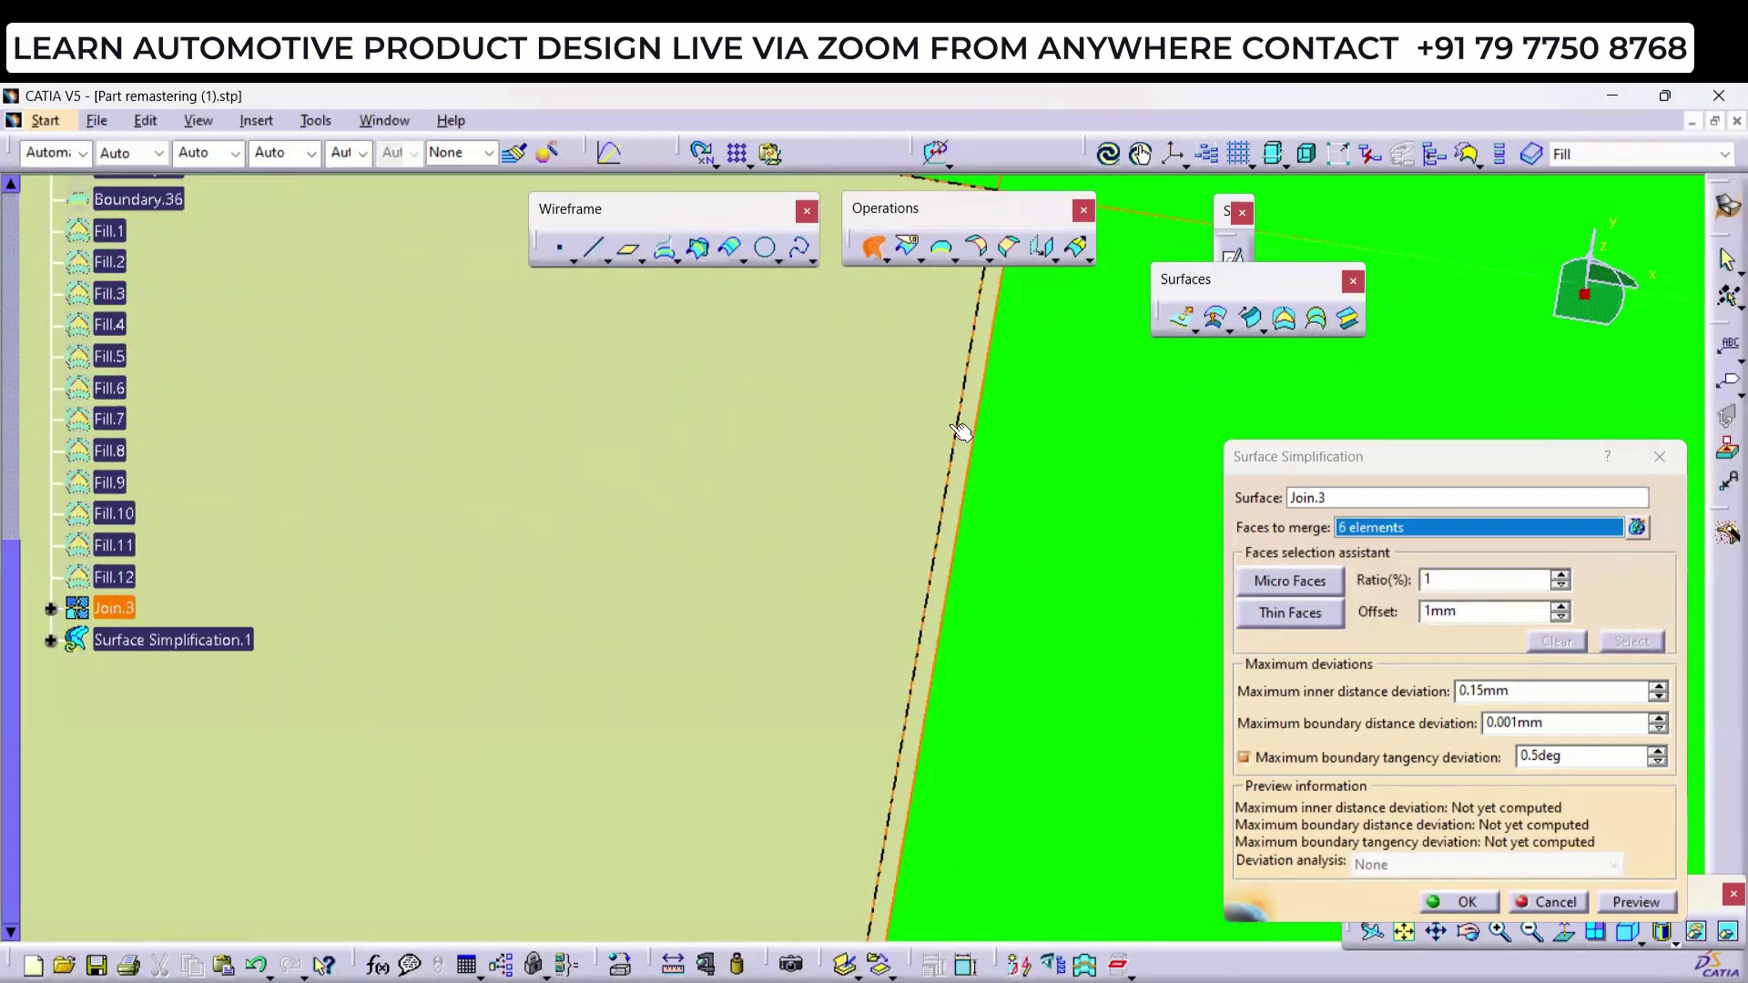
left_click(971, 412)
left_click(647, 393)
middle_click_drag(648, 394, 808, 483)
left_click(808, 483)
left_click(1116, 682)
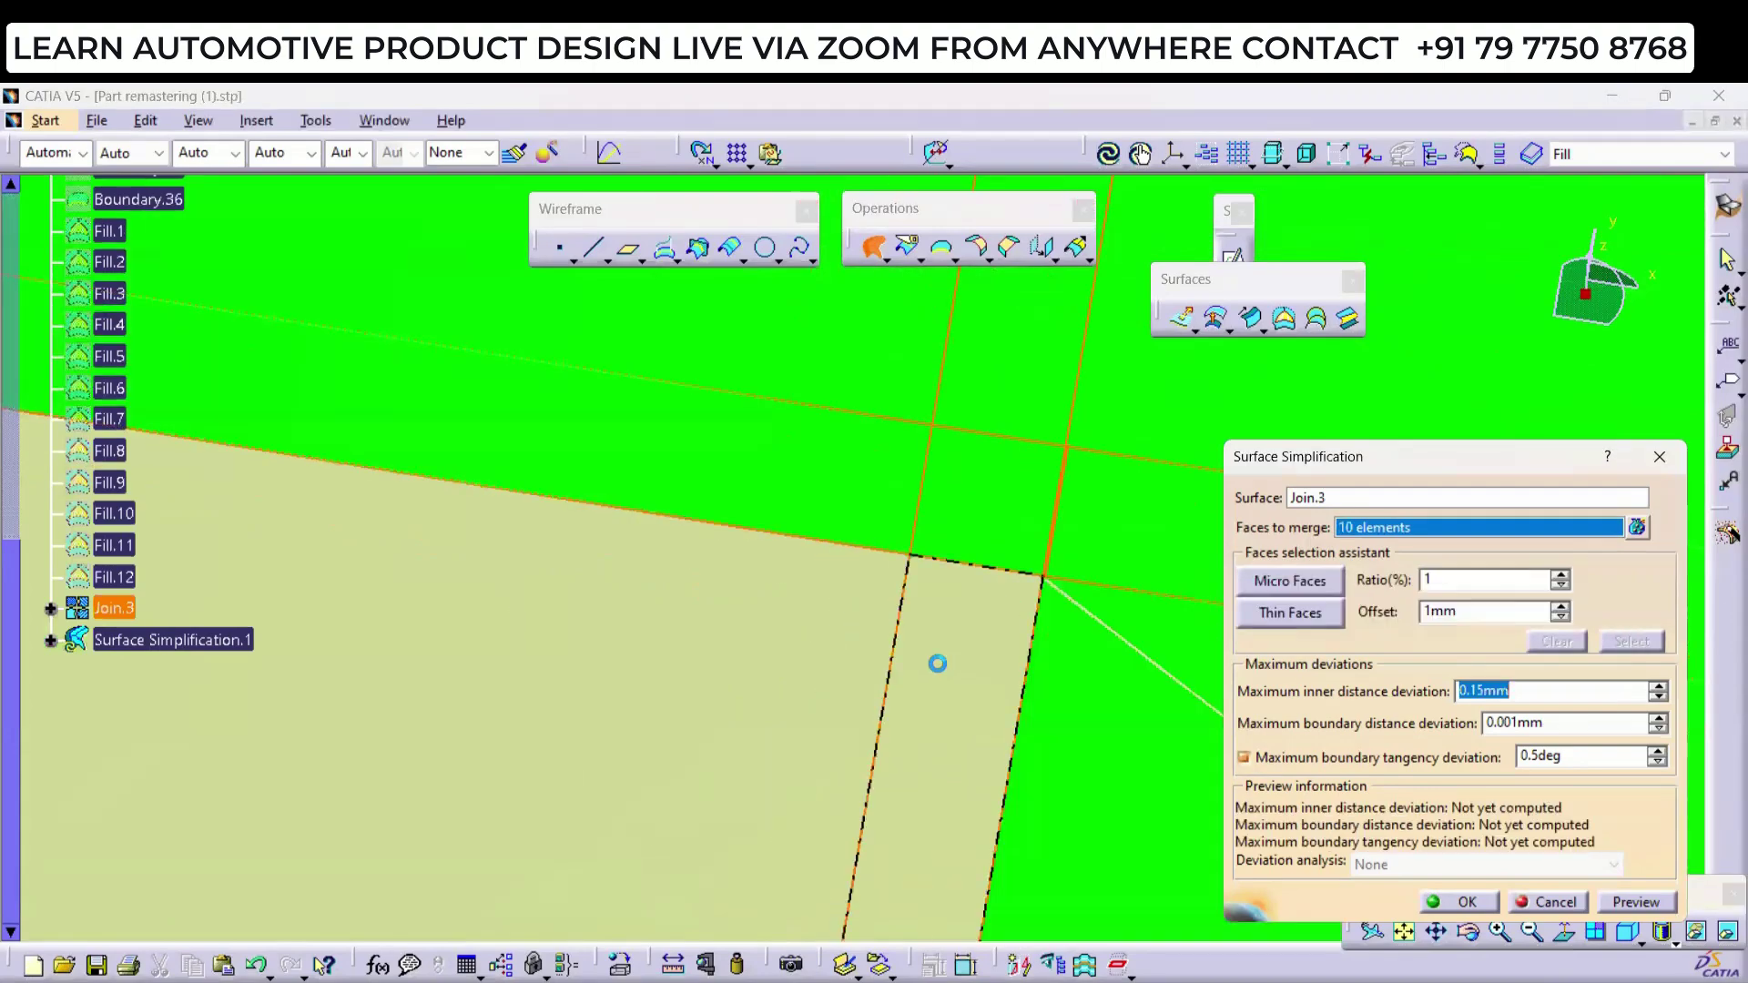
left_click(936, 659)
left_click(645, 608)
Step: Add the square rib crossing and the unselected floor panels and strip pieces around it to the faces to merge
middle_click_drag(558, 710, 925, 554)
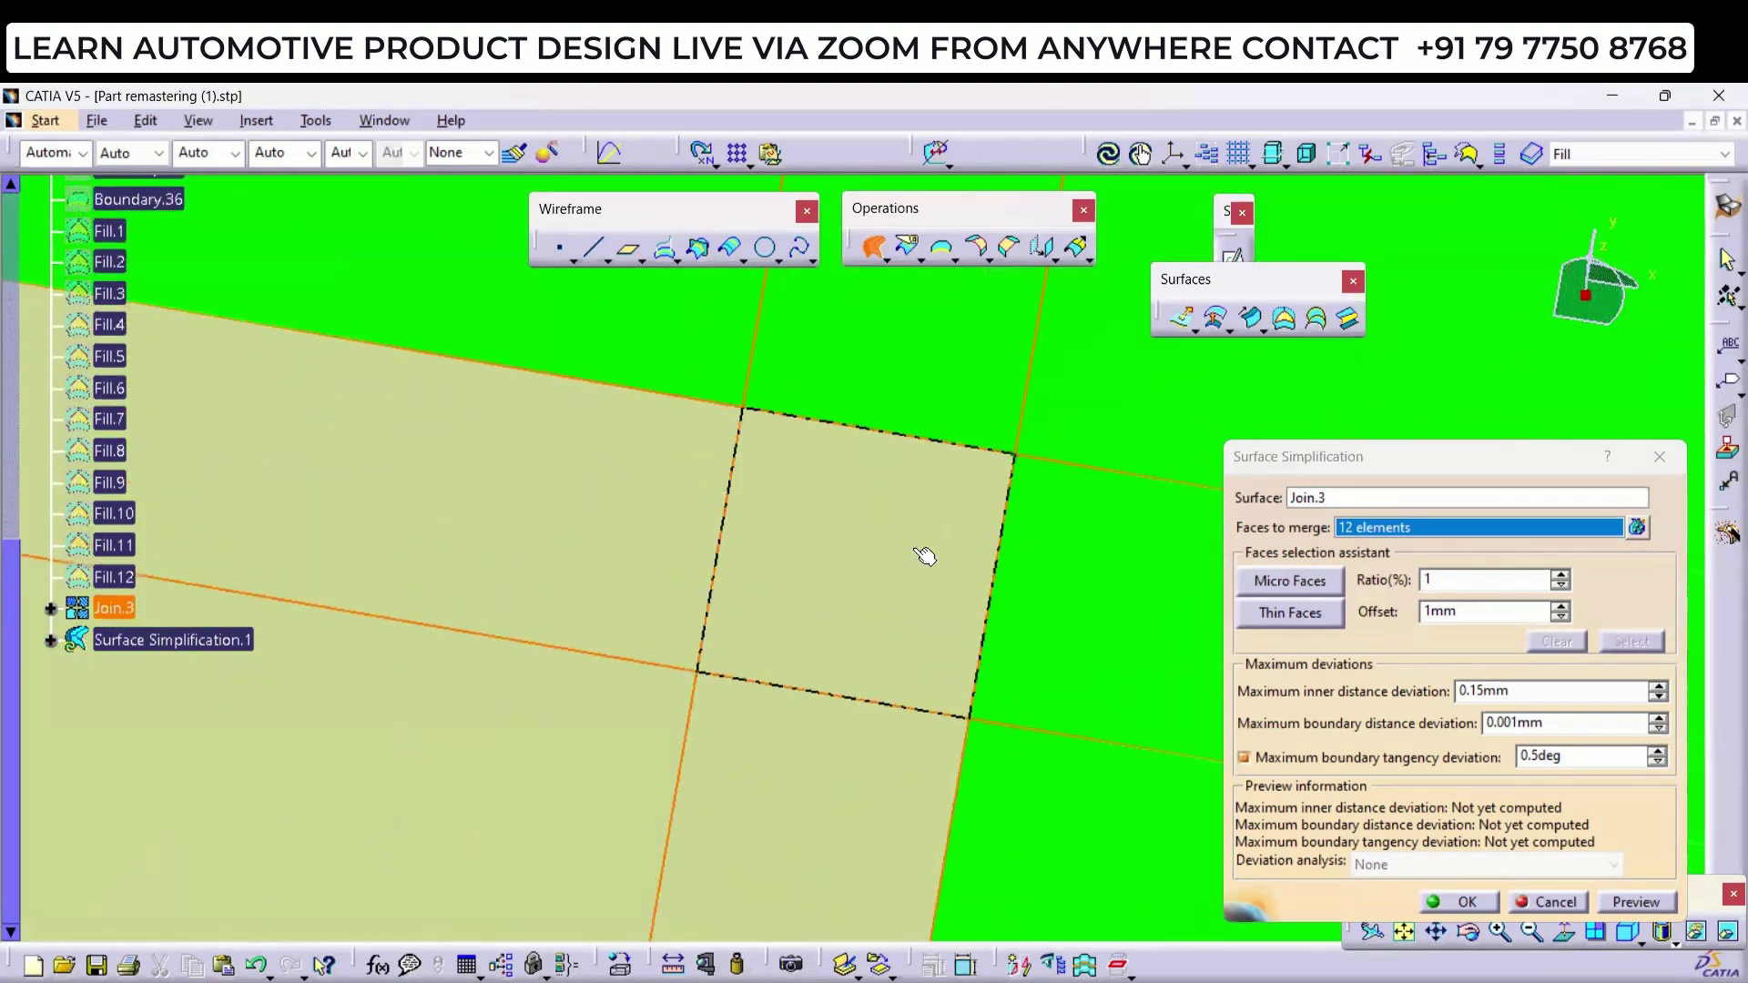
left_click(925, 554)
left_click(780, 786)
left_click(604, 578)
left_click(619, 729)
middle_click_drag(659, 538, 618, 560)
middle_click_drag(987, 565, 741, 499)
left_click(741, 500)
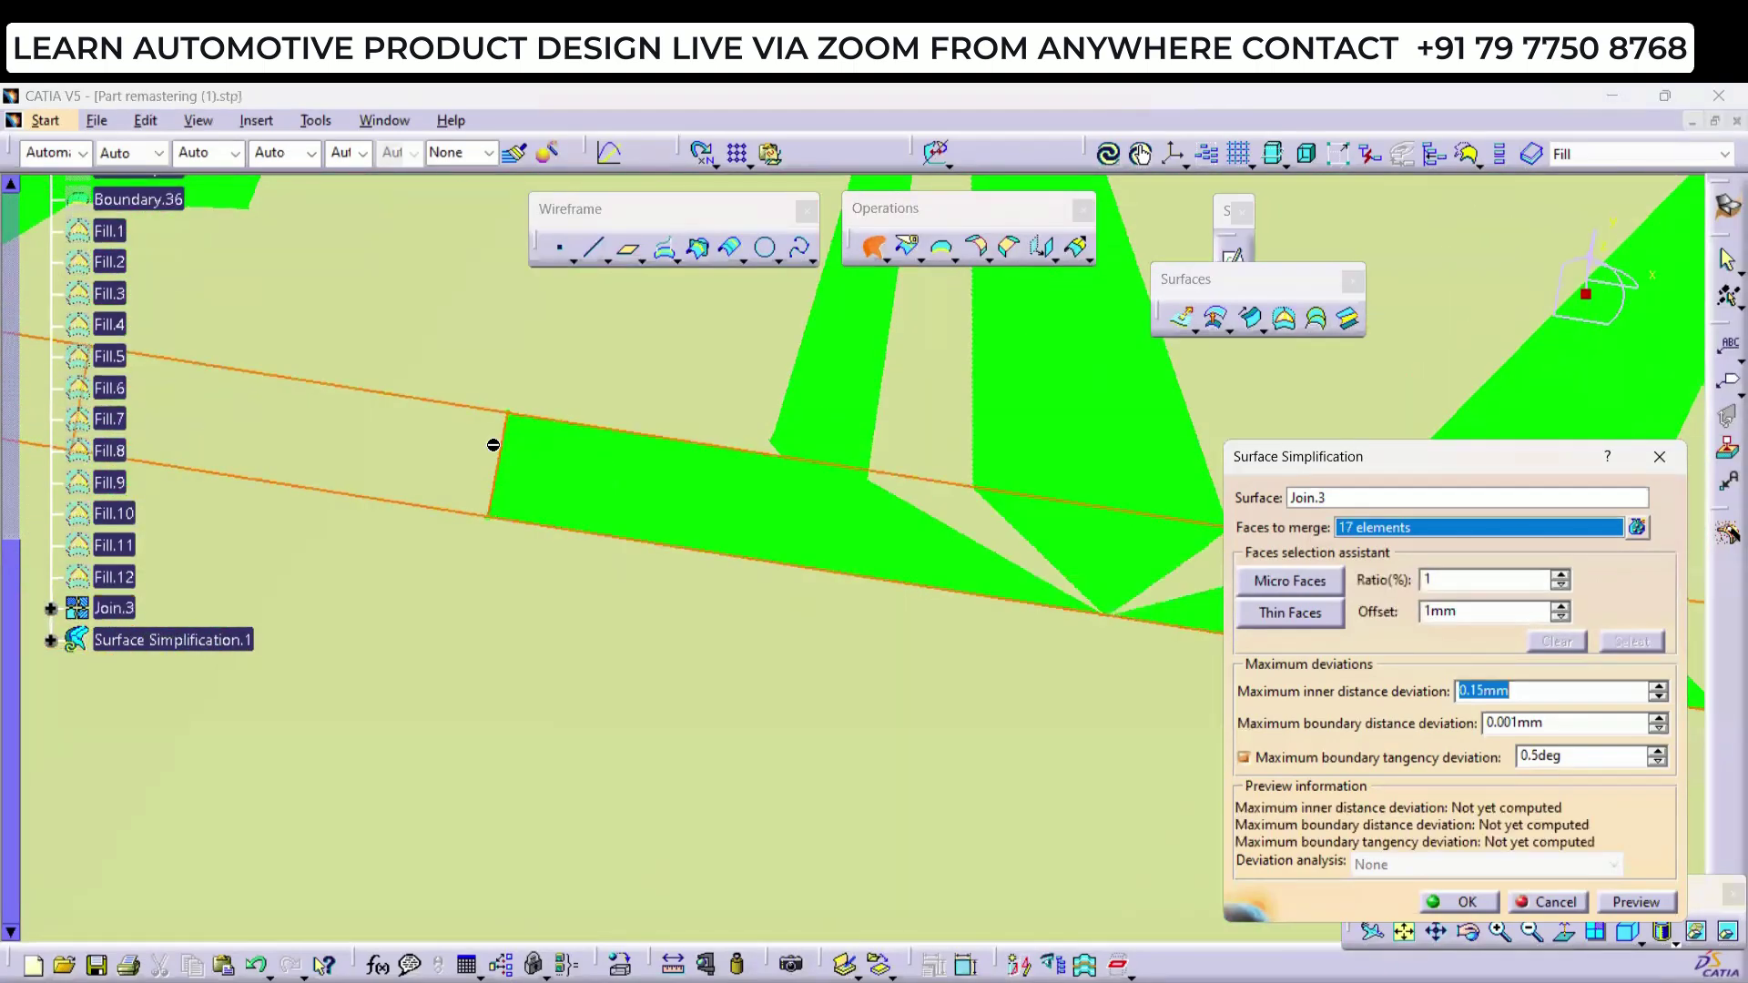
Step: Add the narrow strip pieces leading to the next rib crossing, that crossing, and the panel and strip beside it
left_click(317, 459)
middle_click_drag(317, 460, 765, 492)
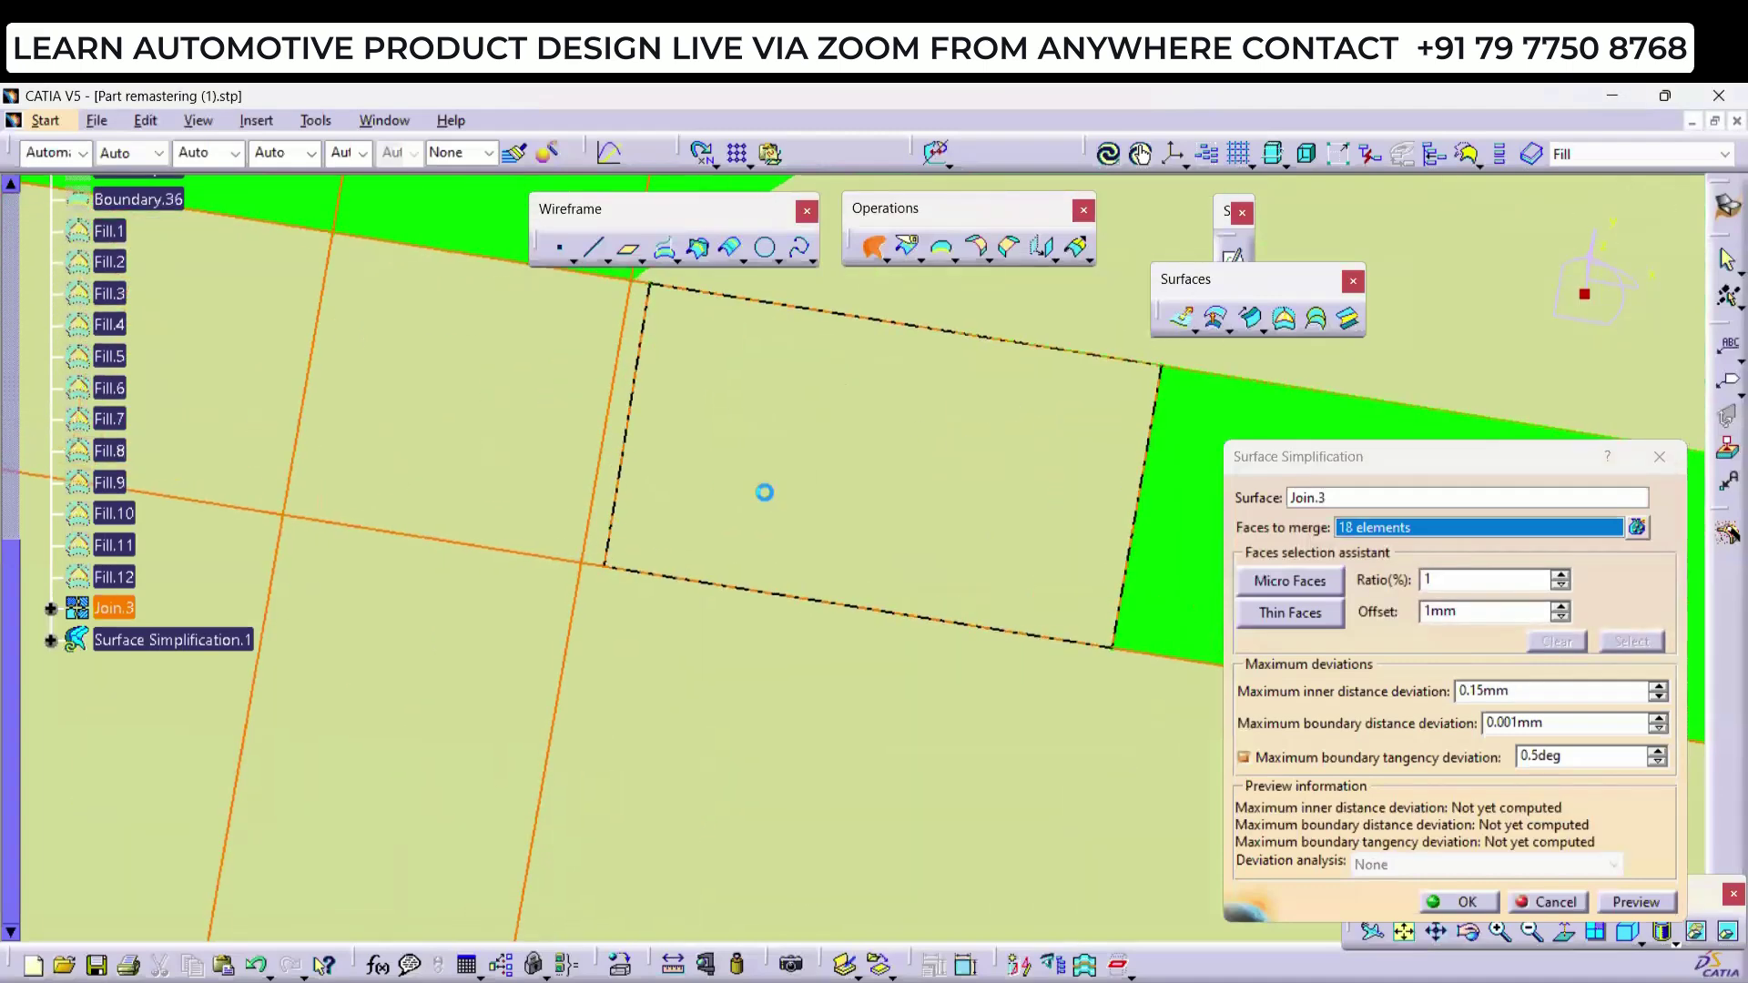
left_click(765, 491)
left_click(602, 525)
left_click(477, 480)
left_click(506, 655)
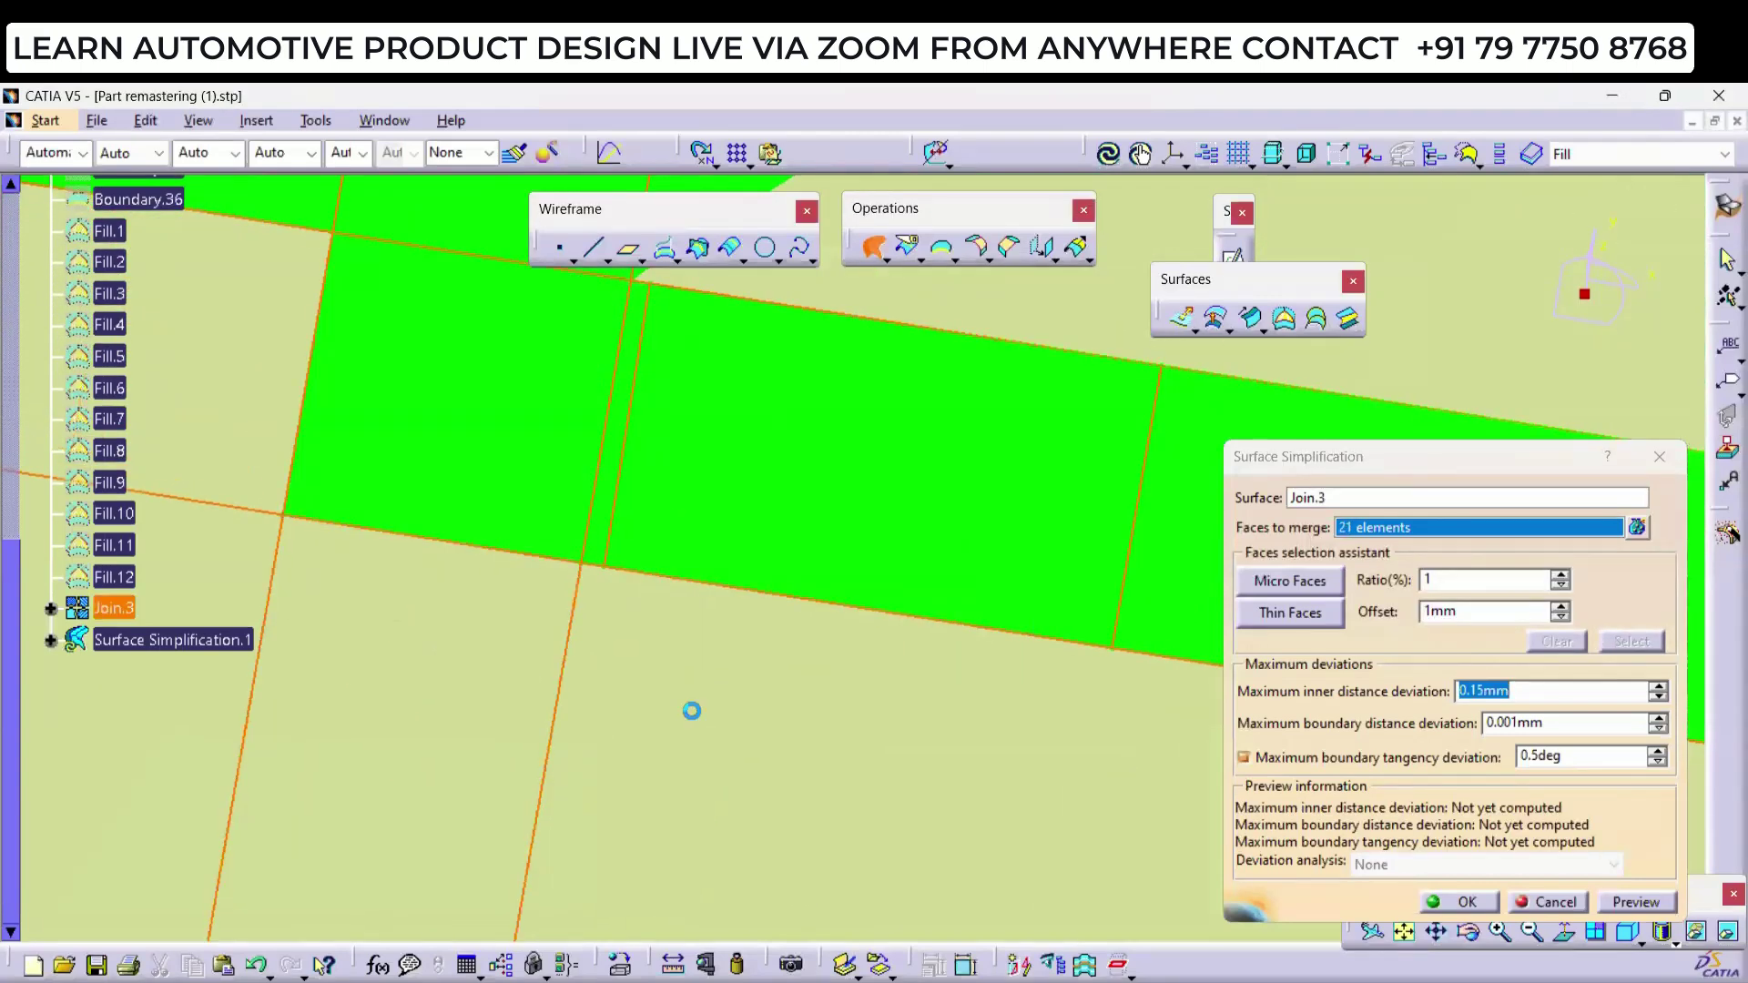
left_click(695, 710)
middle_click_drag(729, 519, 803, 723)
left_click(667, 520)
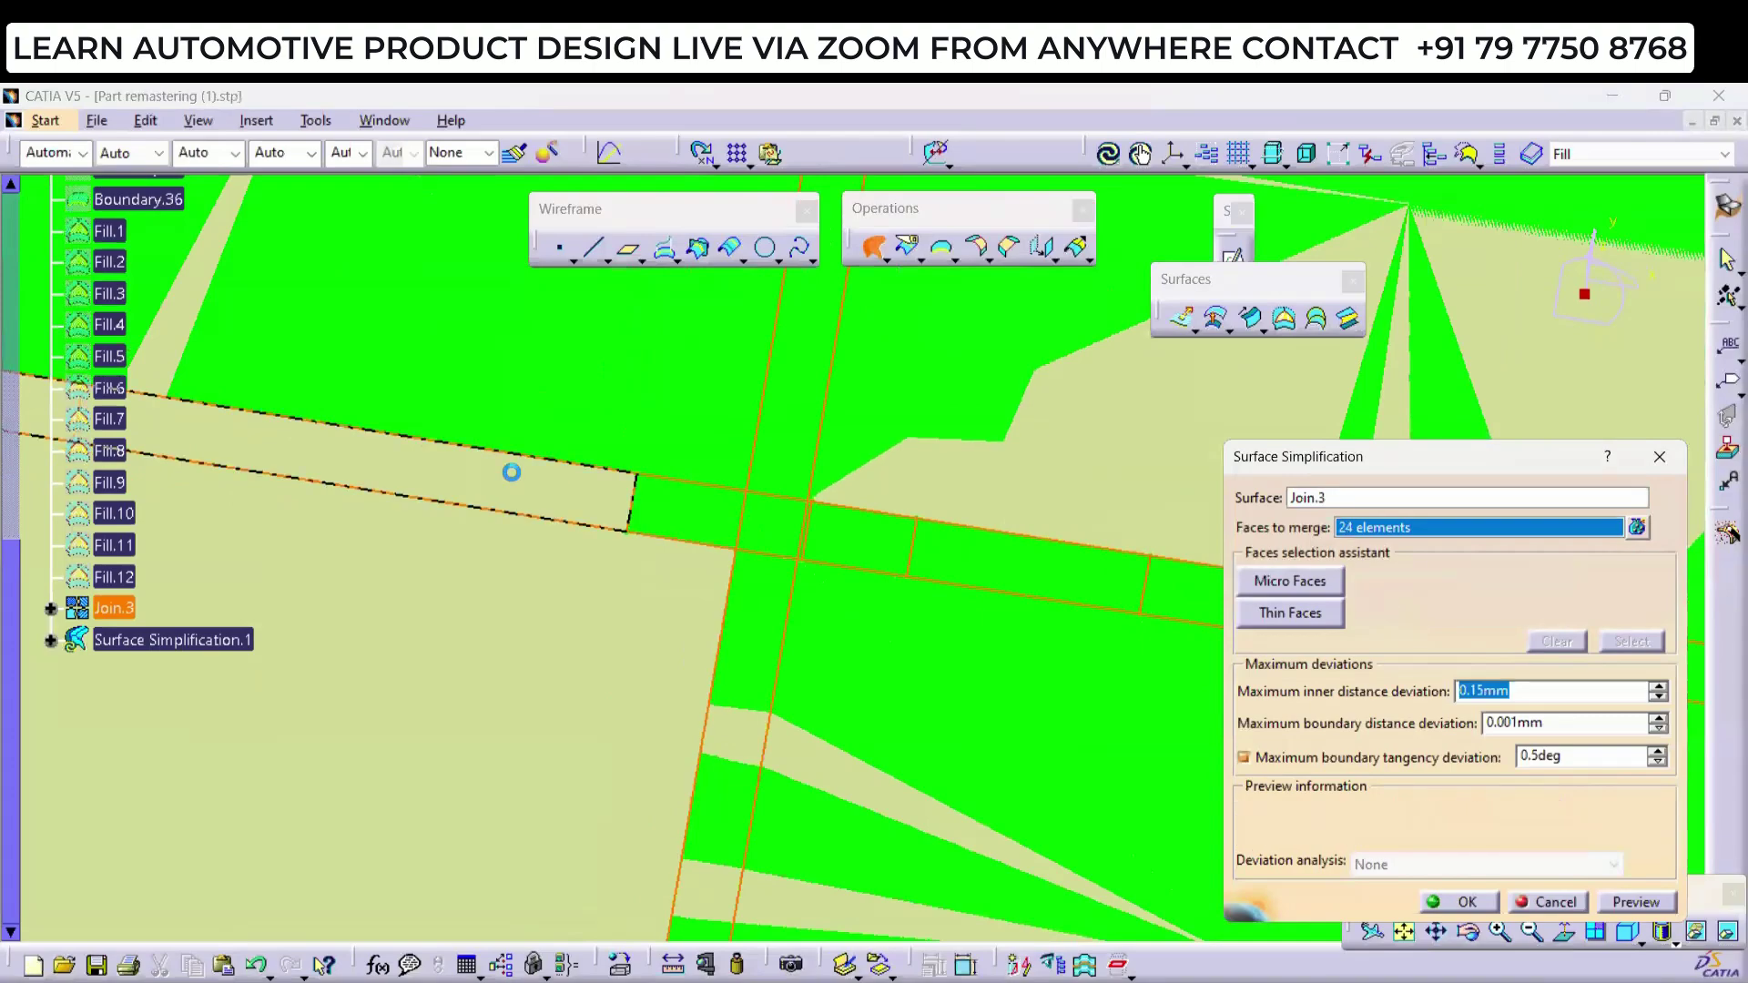
Step: Select the last unselected rib strips, rib crossing and floor panels so the whole tray floor is set to merge
left_click(511, 473)
left_click(573, 656)
middle_click_drag(643, 647, 827, 564)
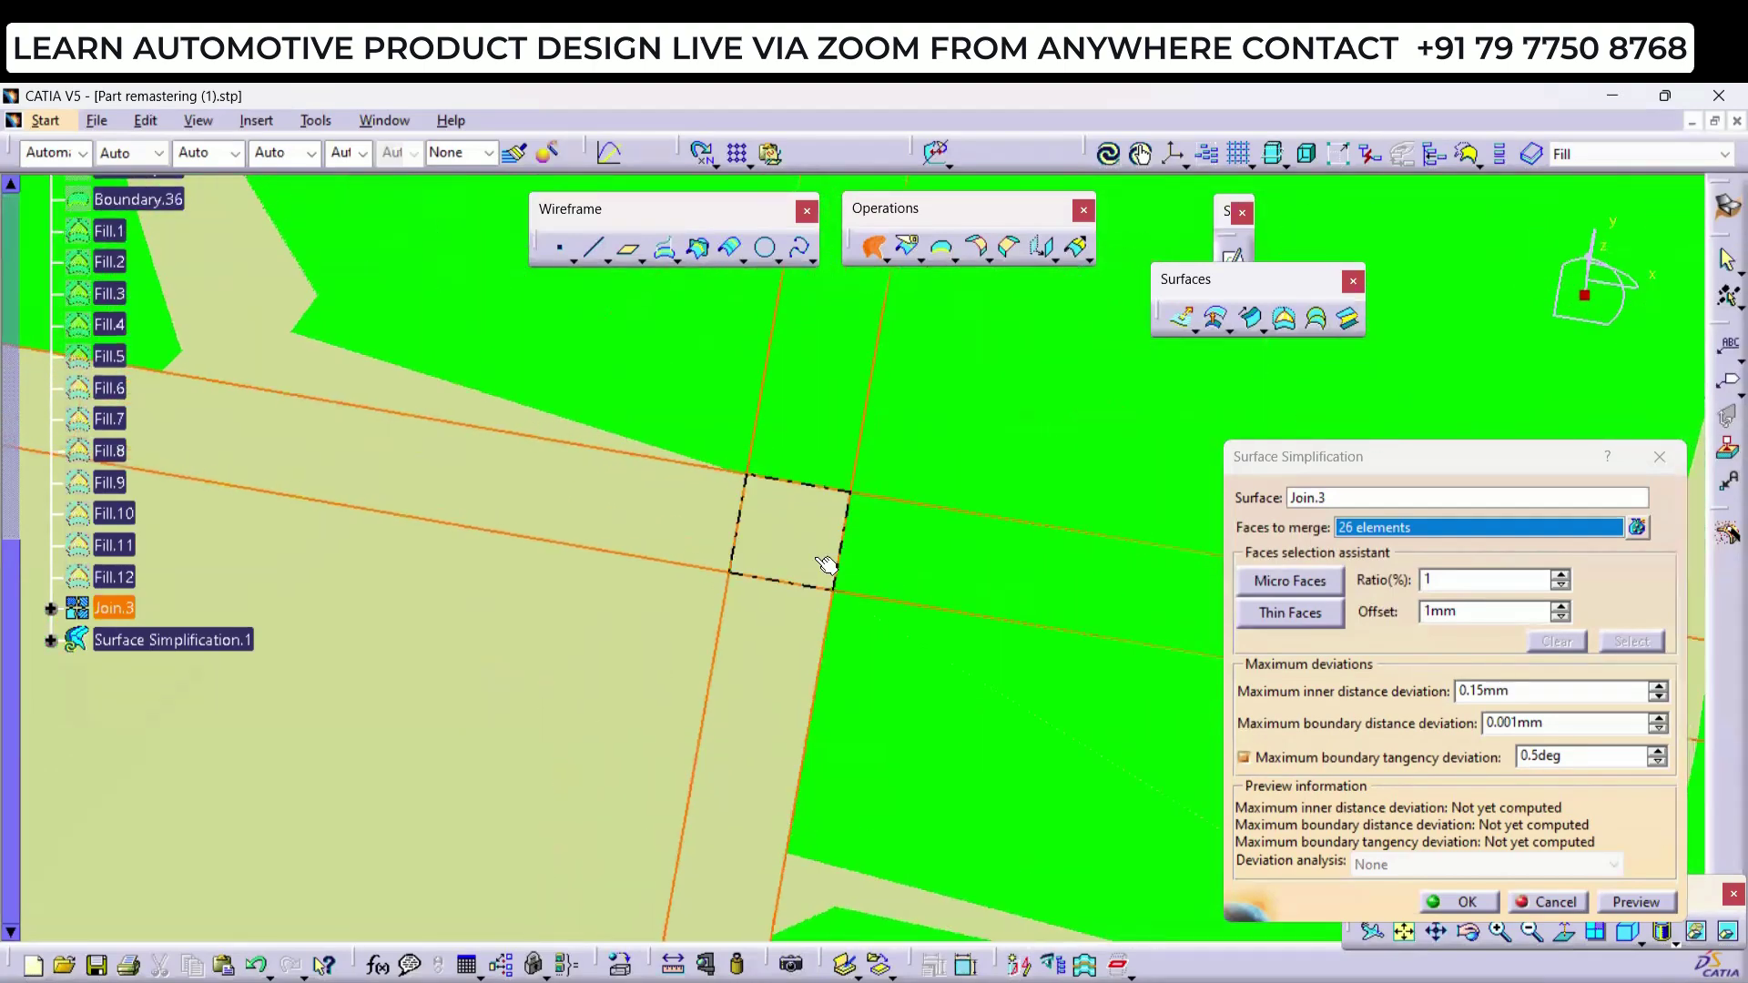
left_click(761, 644)
left_click(546, 640)
left_click(692, 514)
middle_click_drag(756, 473, 730, 712)
middle_click_drag(772, 776, 819, 696)
Step: Preview the floor simplification, keep the maximum inner distance deviation at 0.15 mm and create it
left_click(1622, 902)
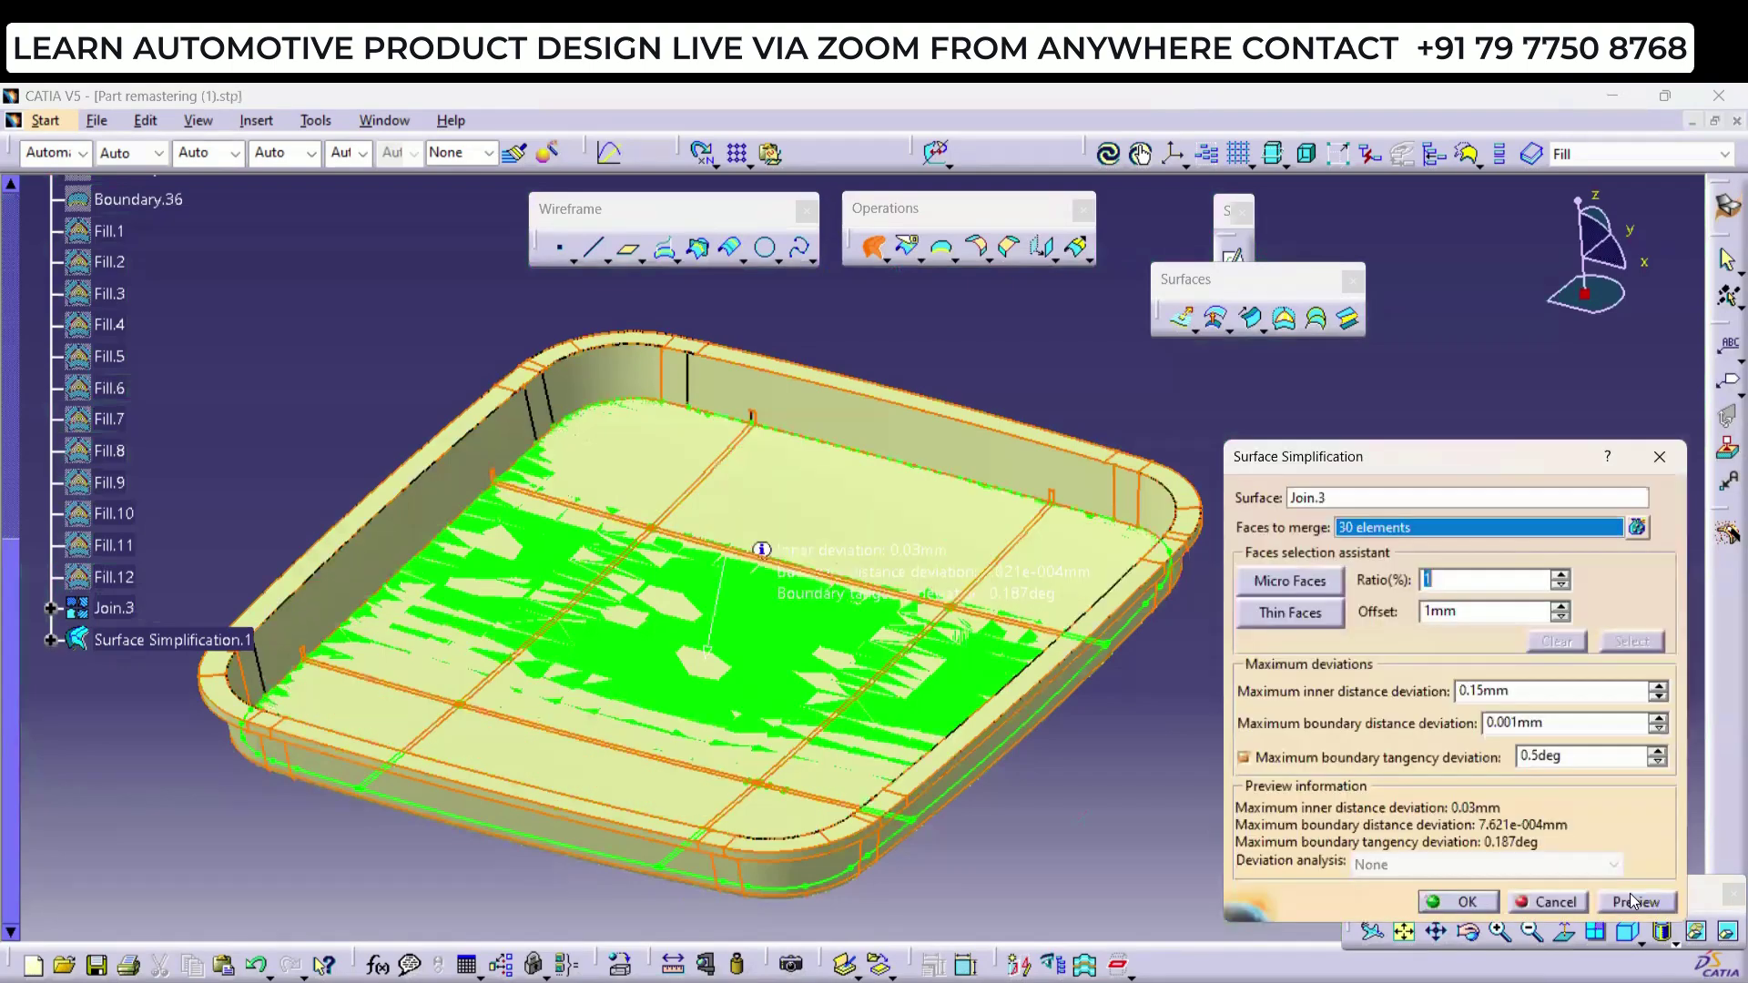
middle_click_drag(886, 664, 914, 596)
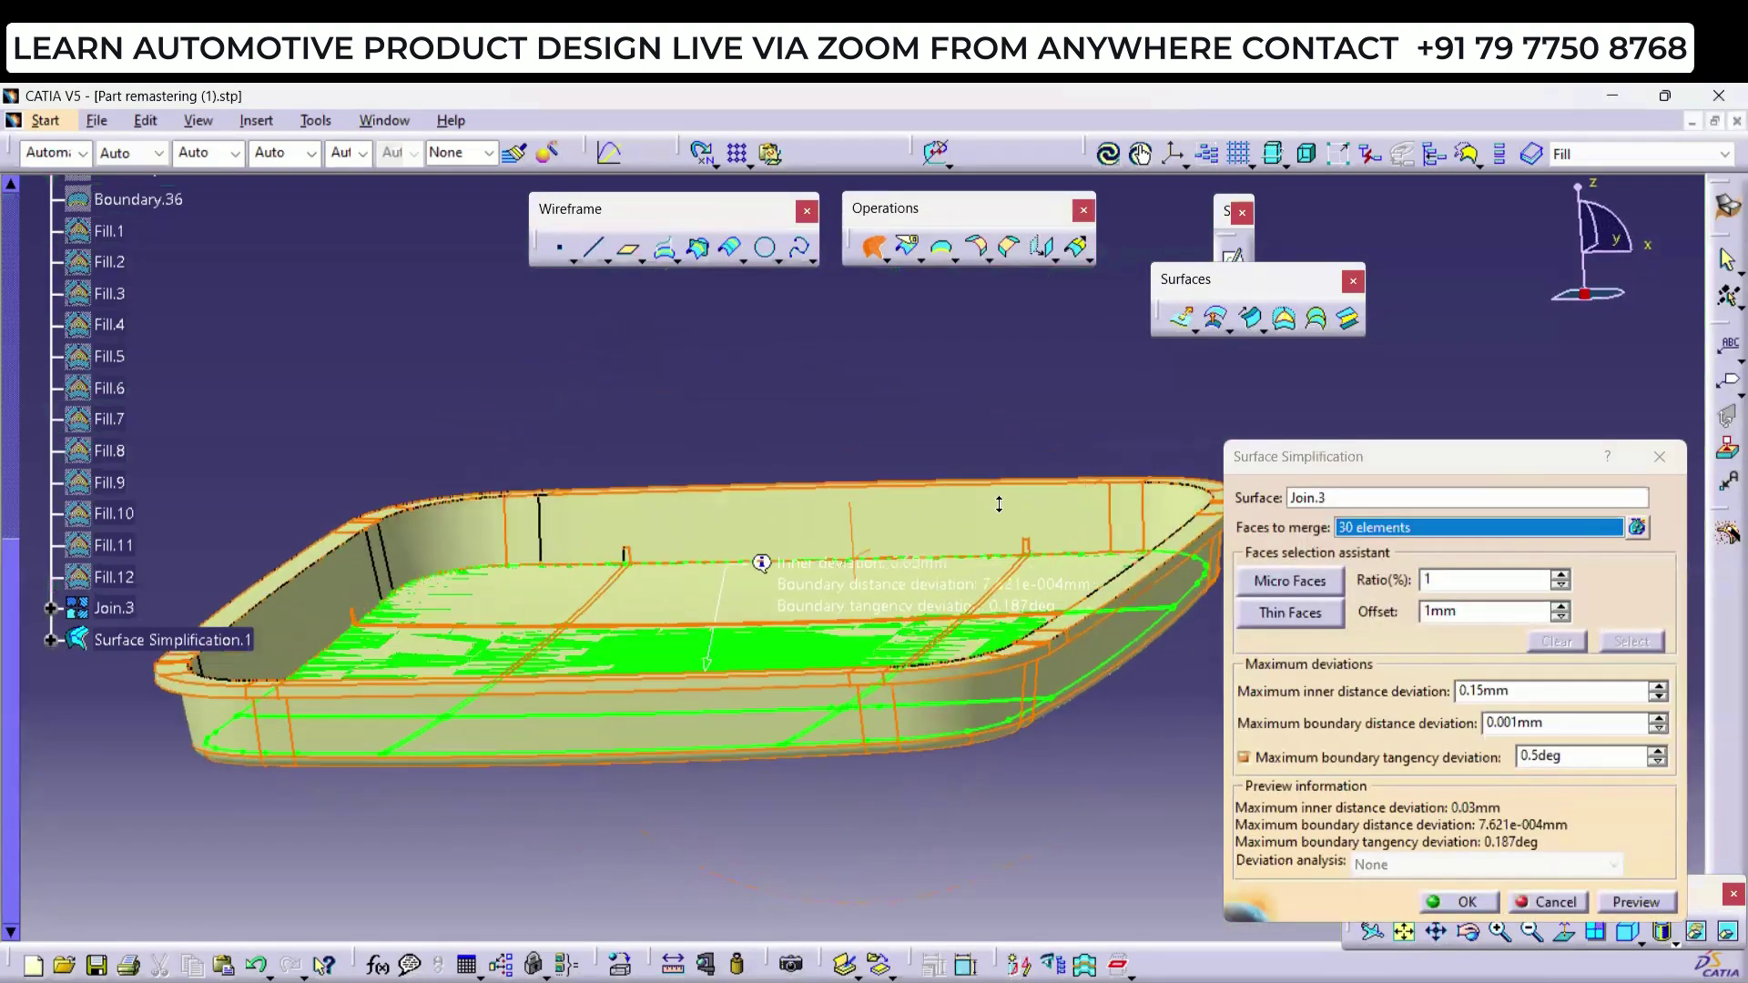
left_click(1526, 694)
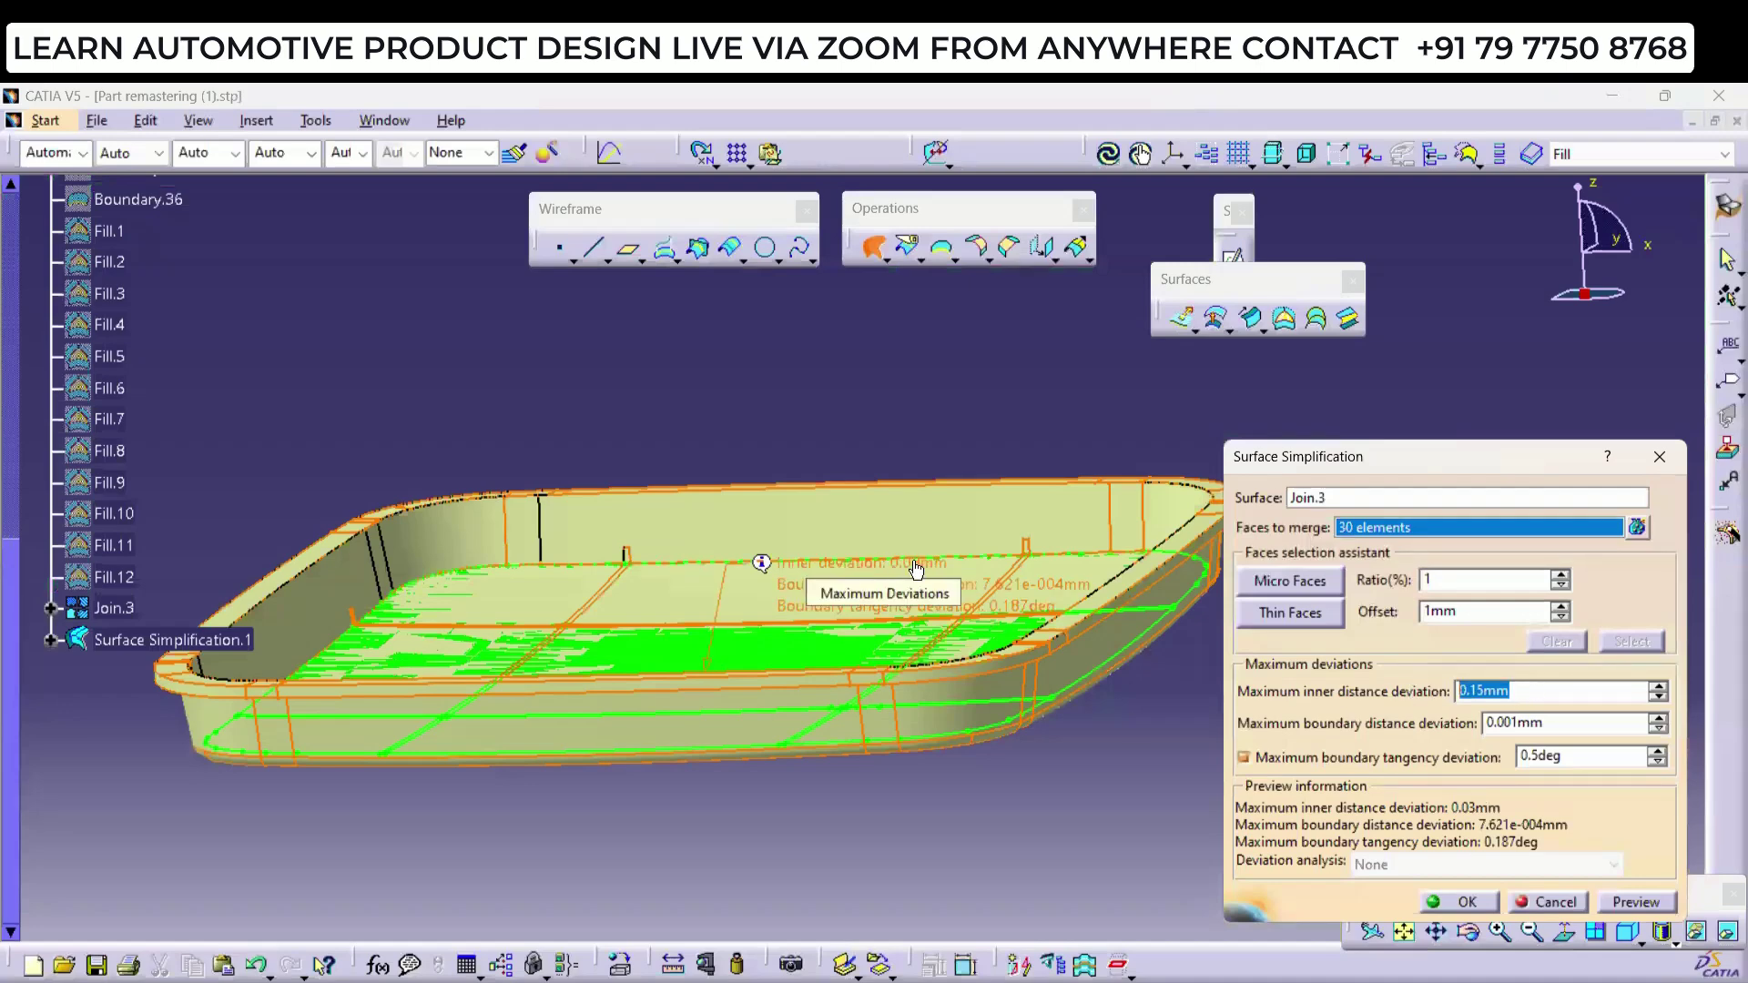
middle_click_drag(915, 568, 910, 692)
left_click(1463, 903)
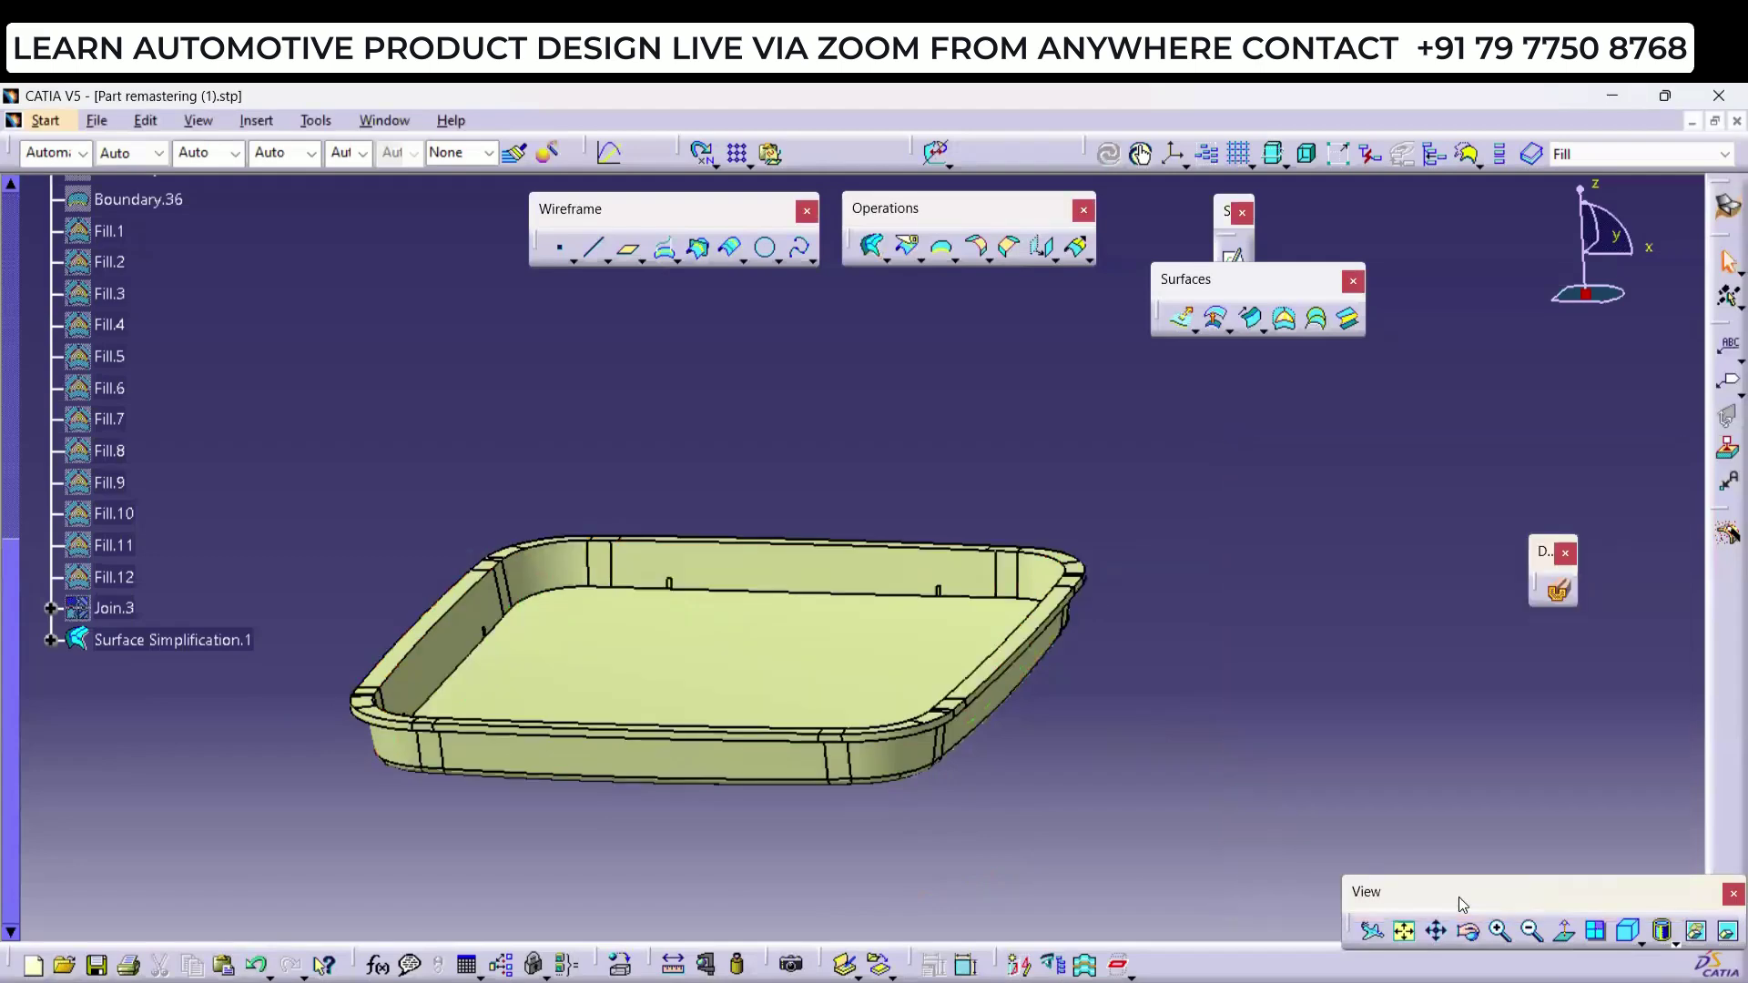
Step: Examine the simplified tray from several angles, checking the floor and the rib marks on the inner walls
middle_click_drag(1251, 732, 1165, 776)
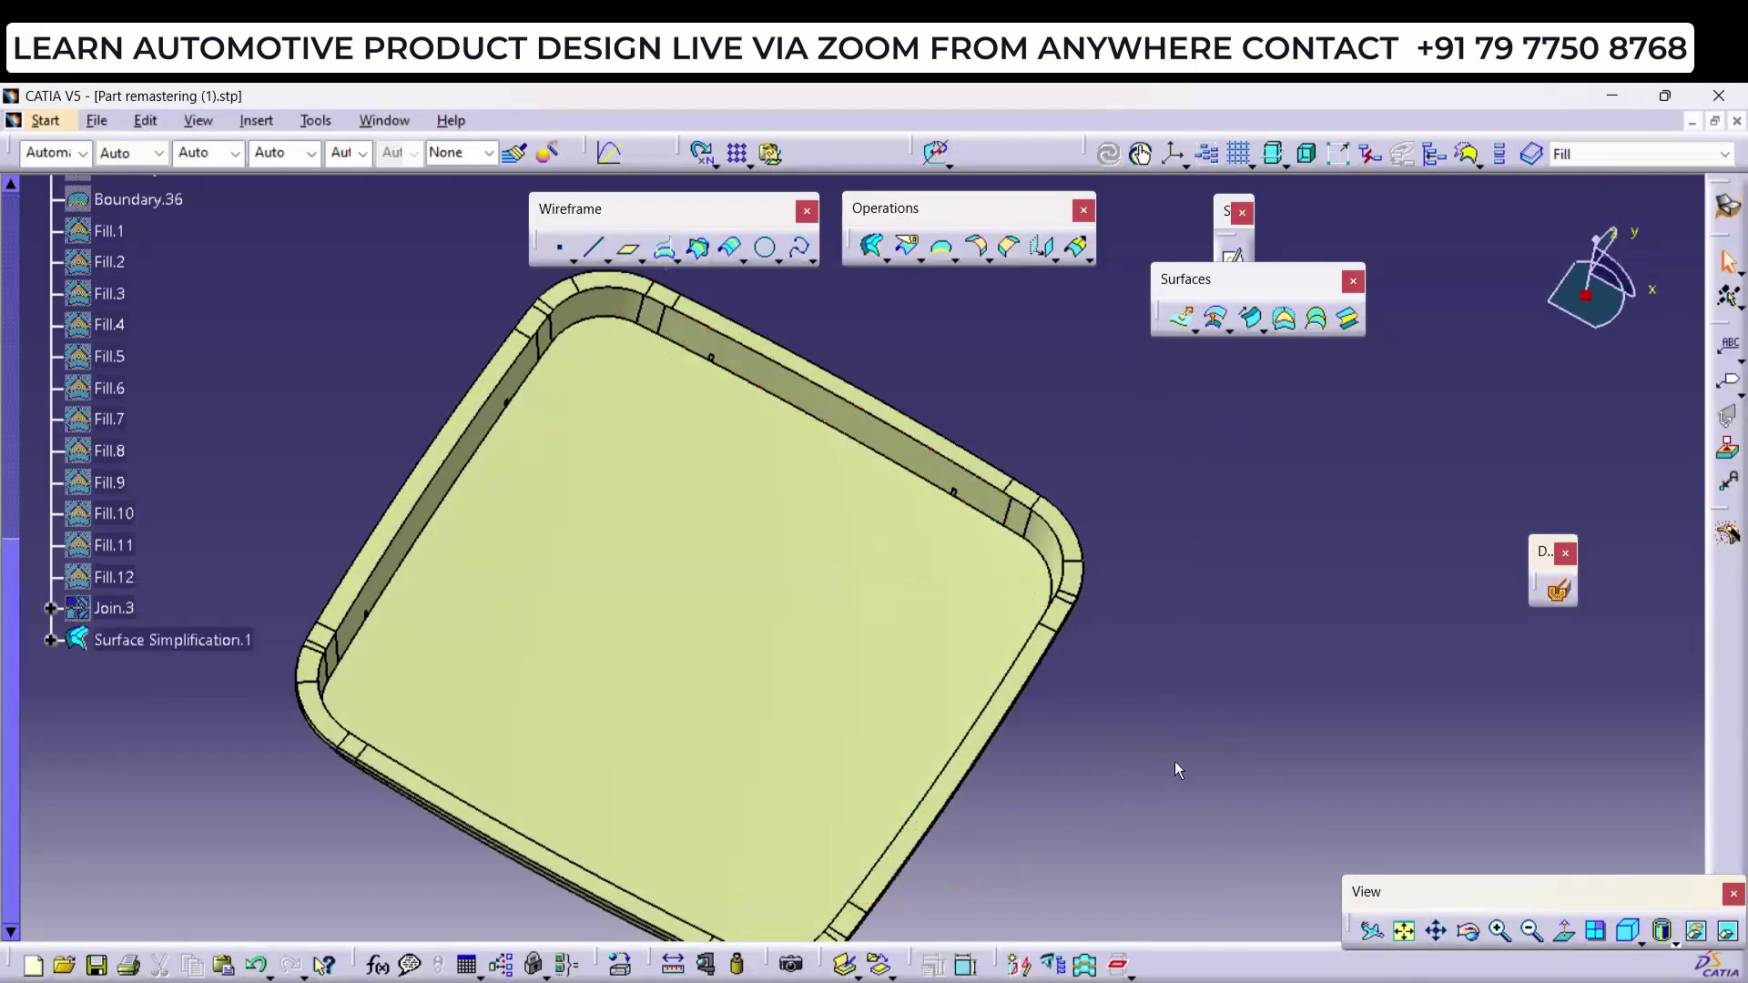
middle_click_drag(1061, 734, 1161, 604)
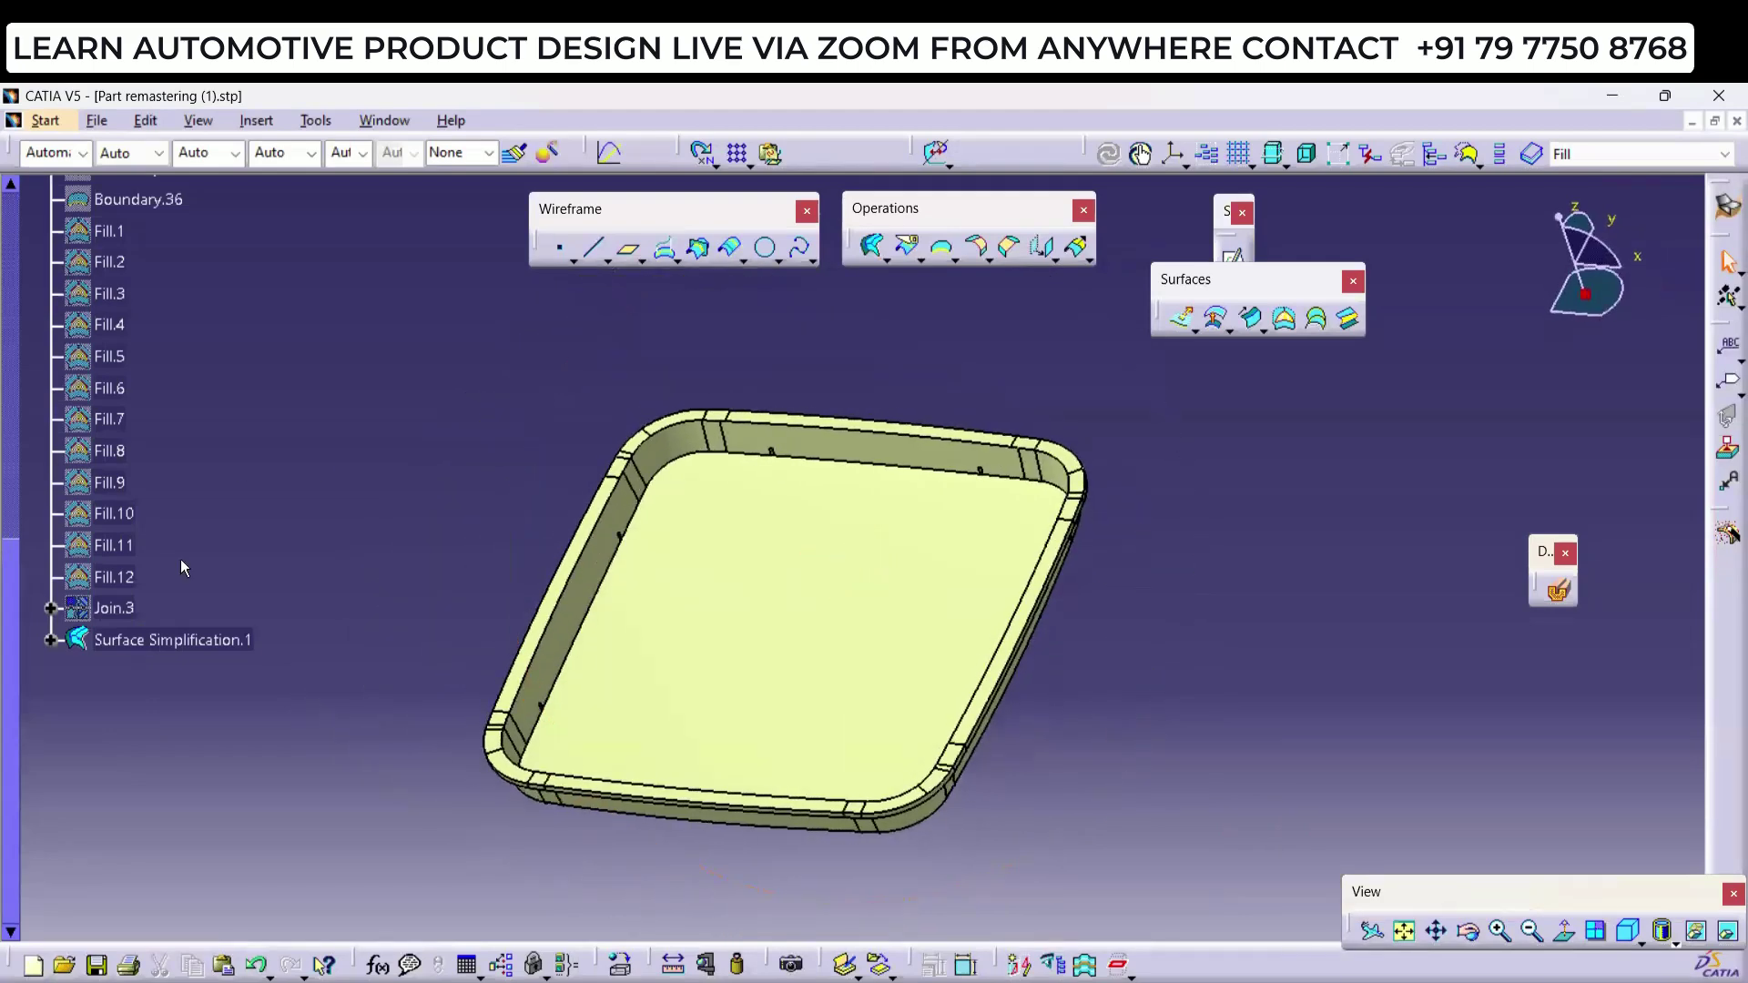
left_click(191, 640)
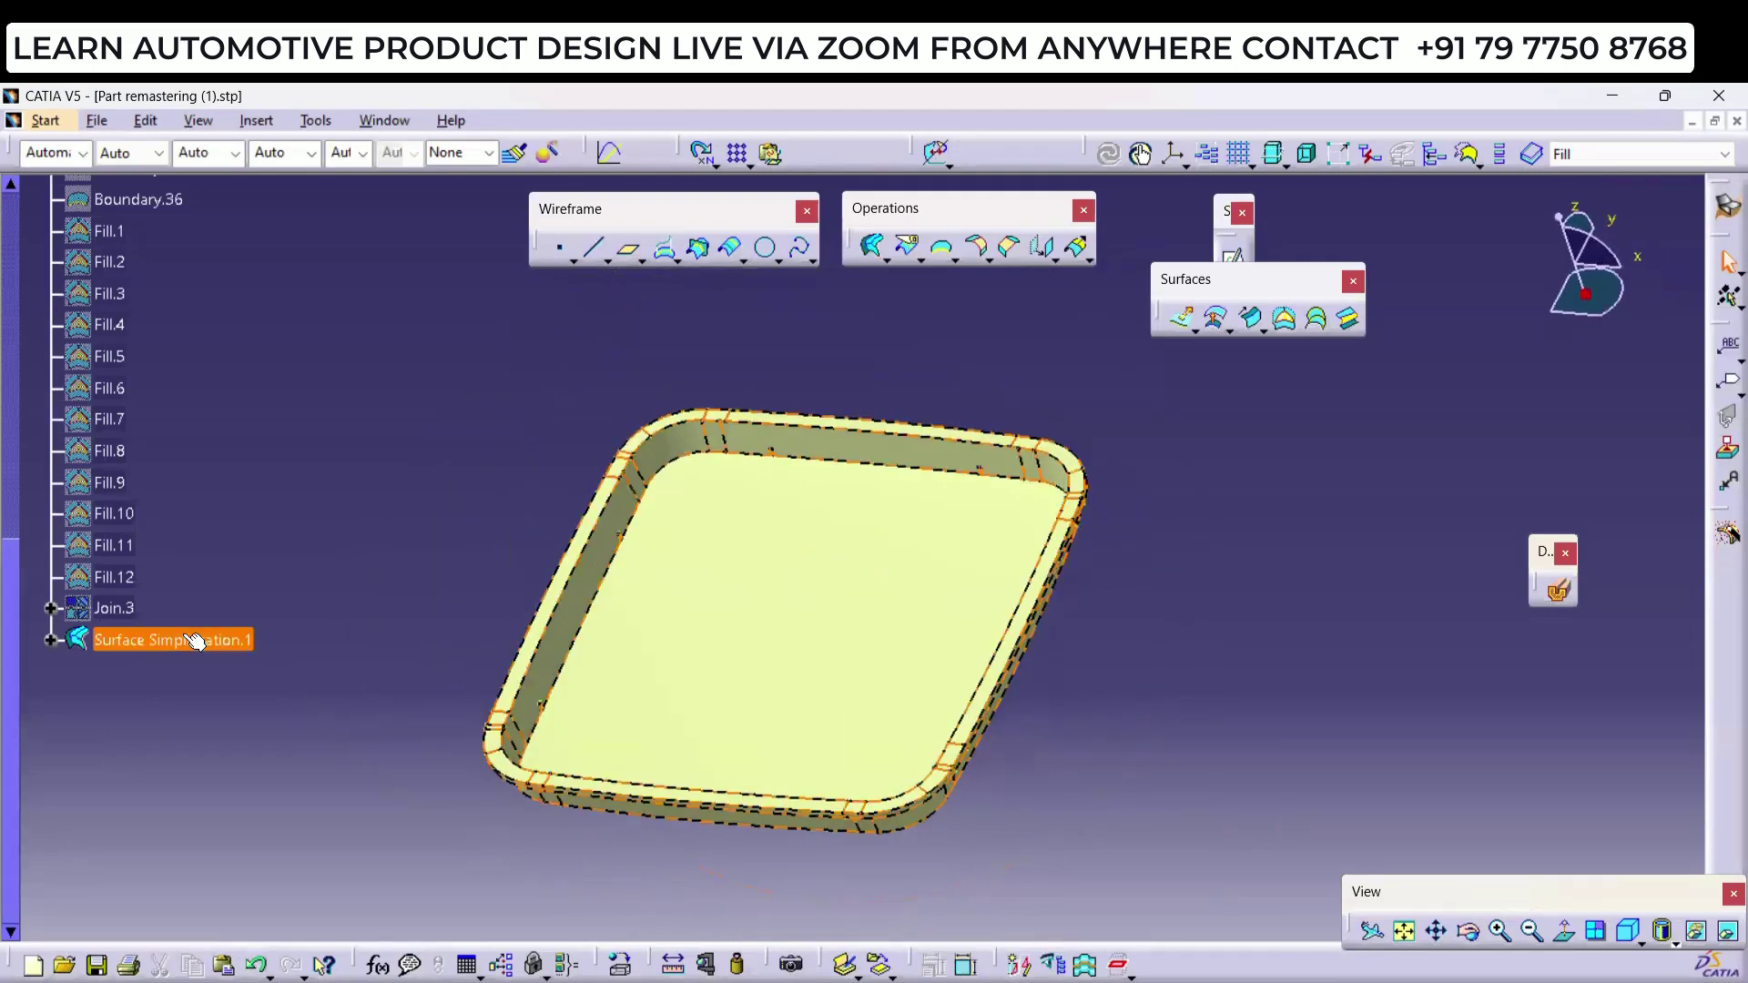
left_click(1261, 676)
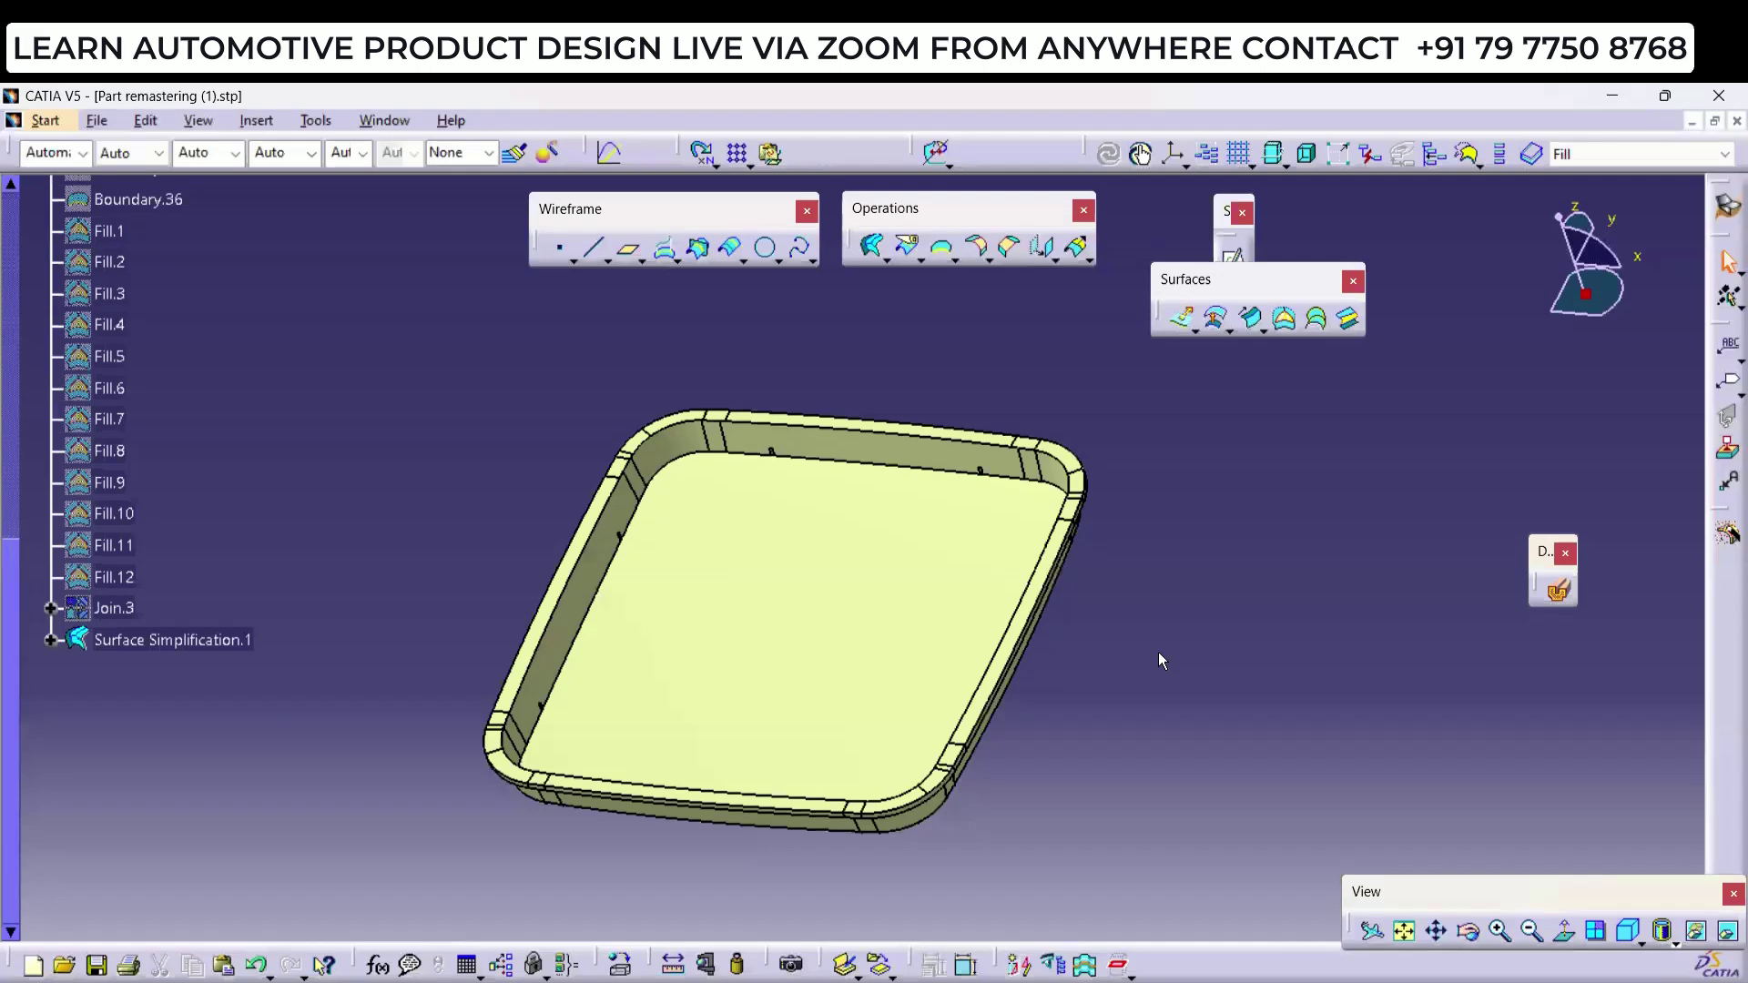
middle_click_drag(853, 559, 964, 448)
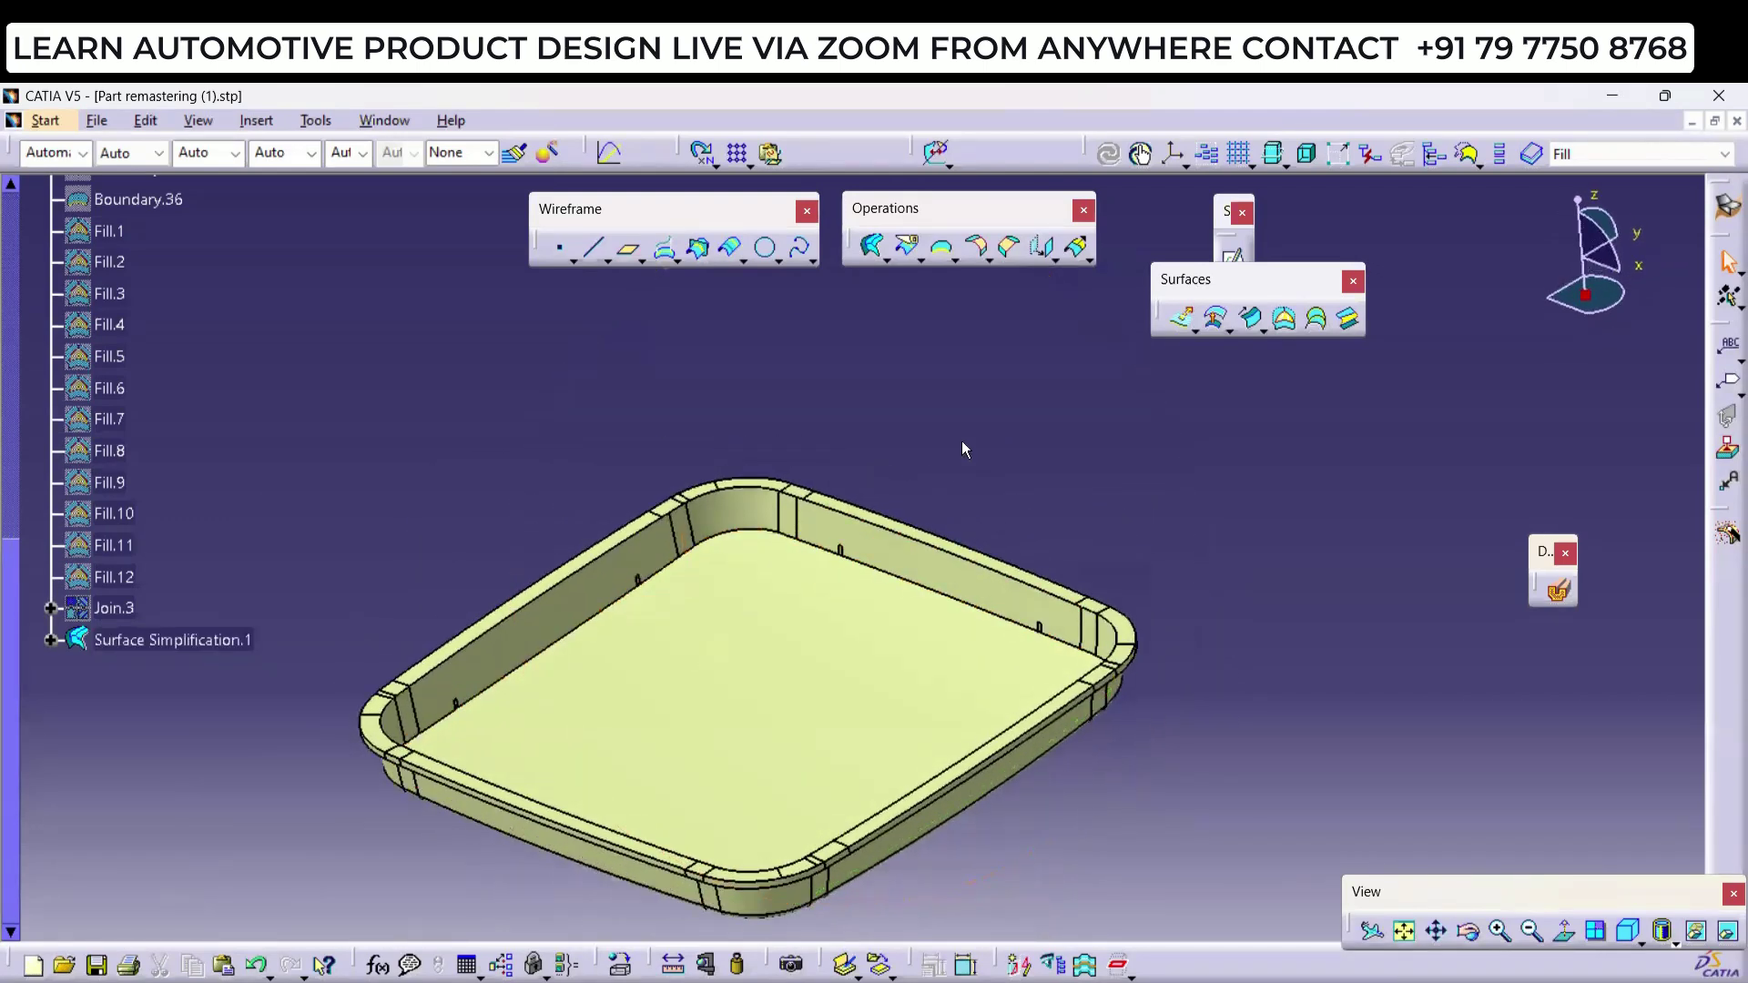
Step: Simplify Surface Simplification.1 by merging one inner wall face with the two small rib patches at its lower edge
middle_click_drag(768, 605, 761, 519)
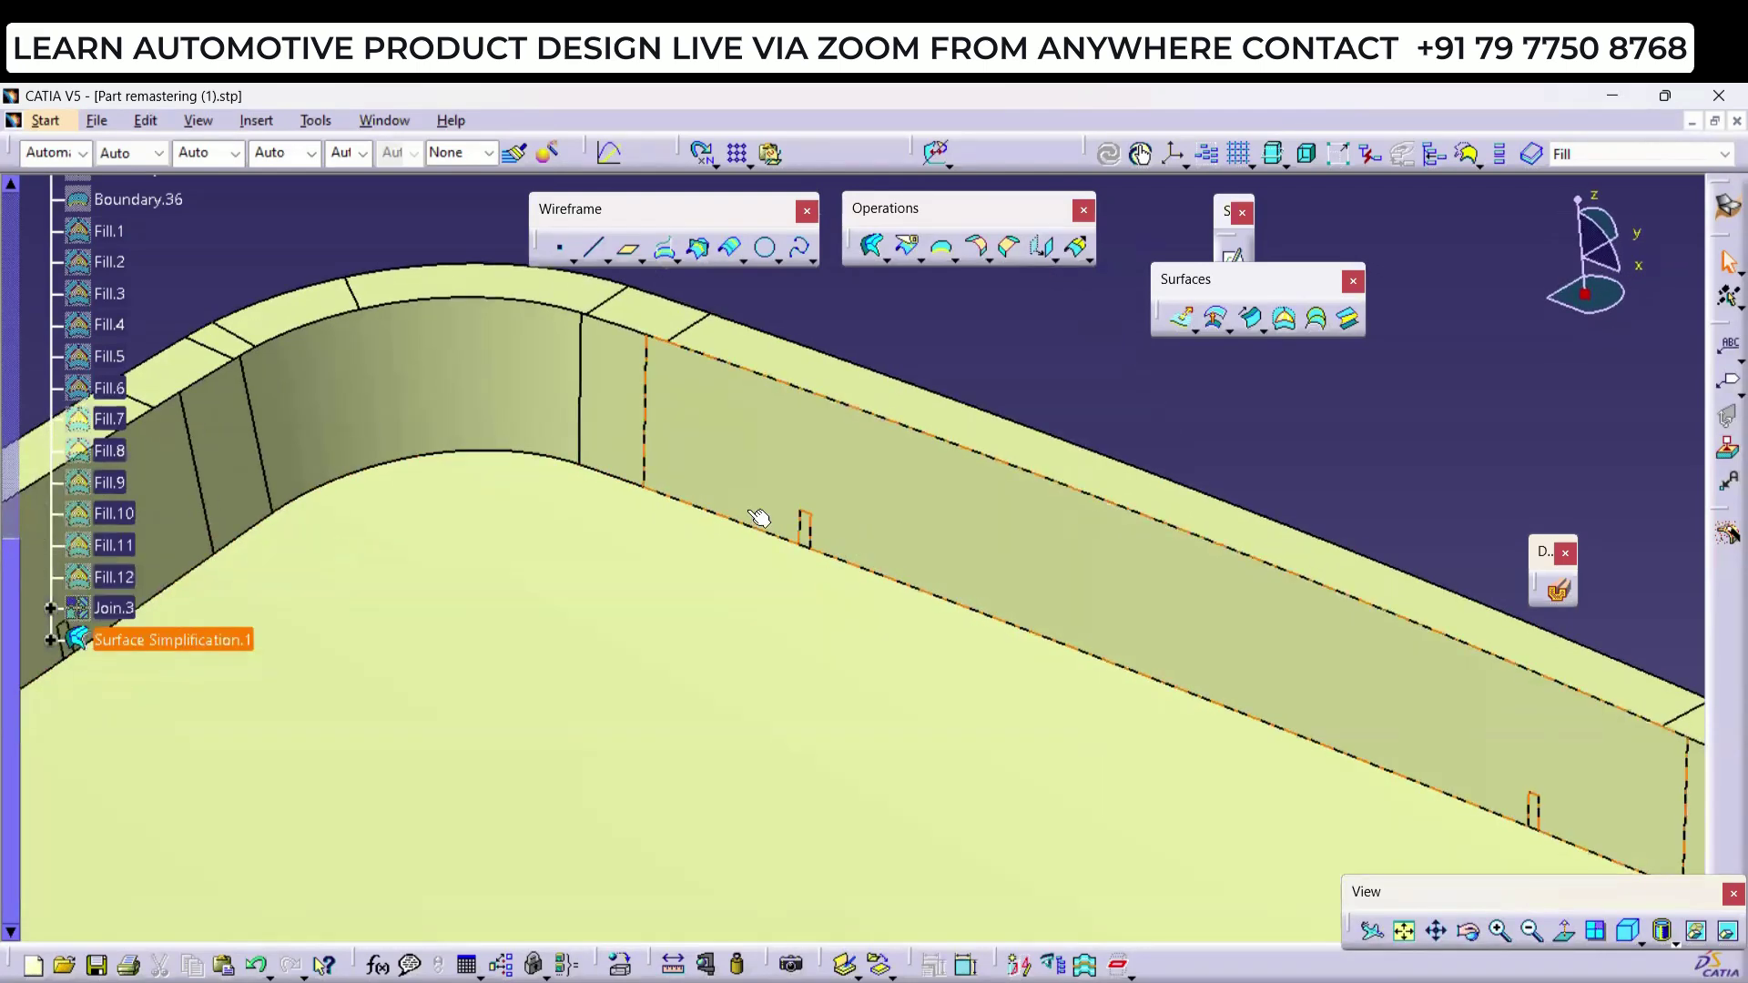
left_click(875, 247)
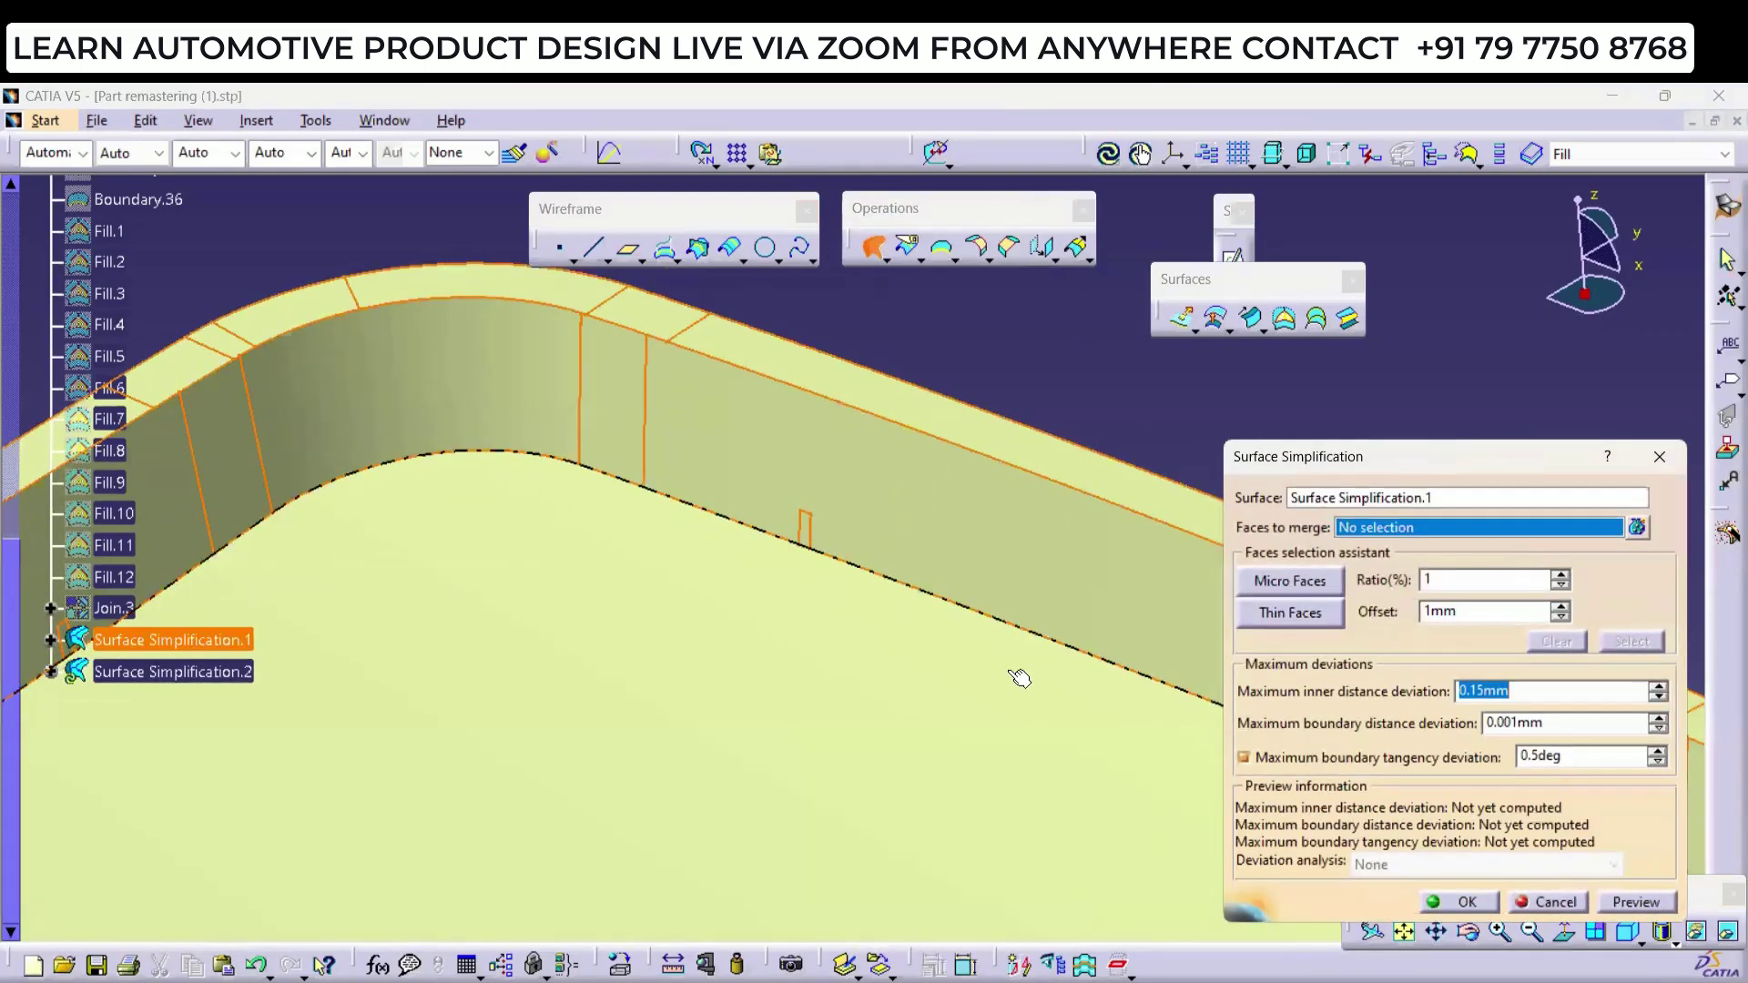
middle_click_drag(994, 675, 668, 550)
middle_click_drag(562, 560, 924, 546)
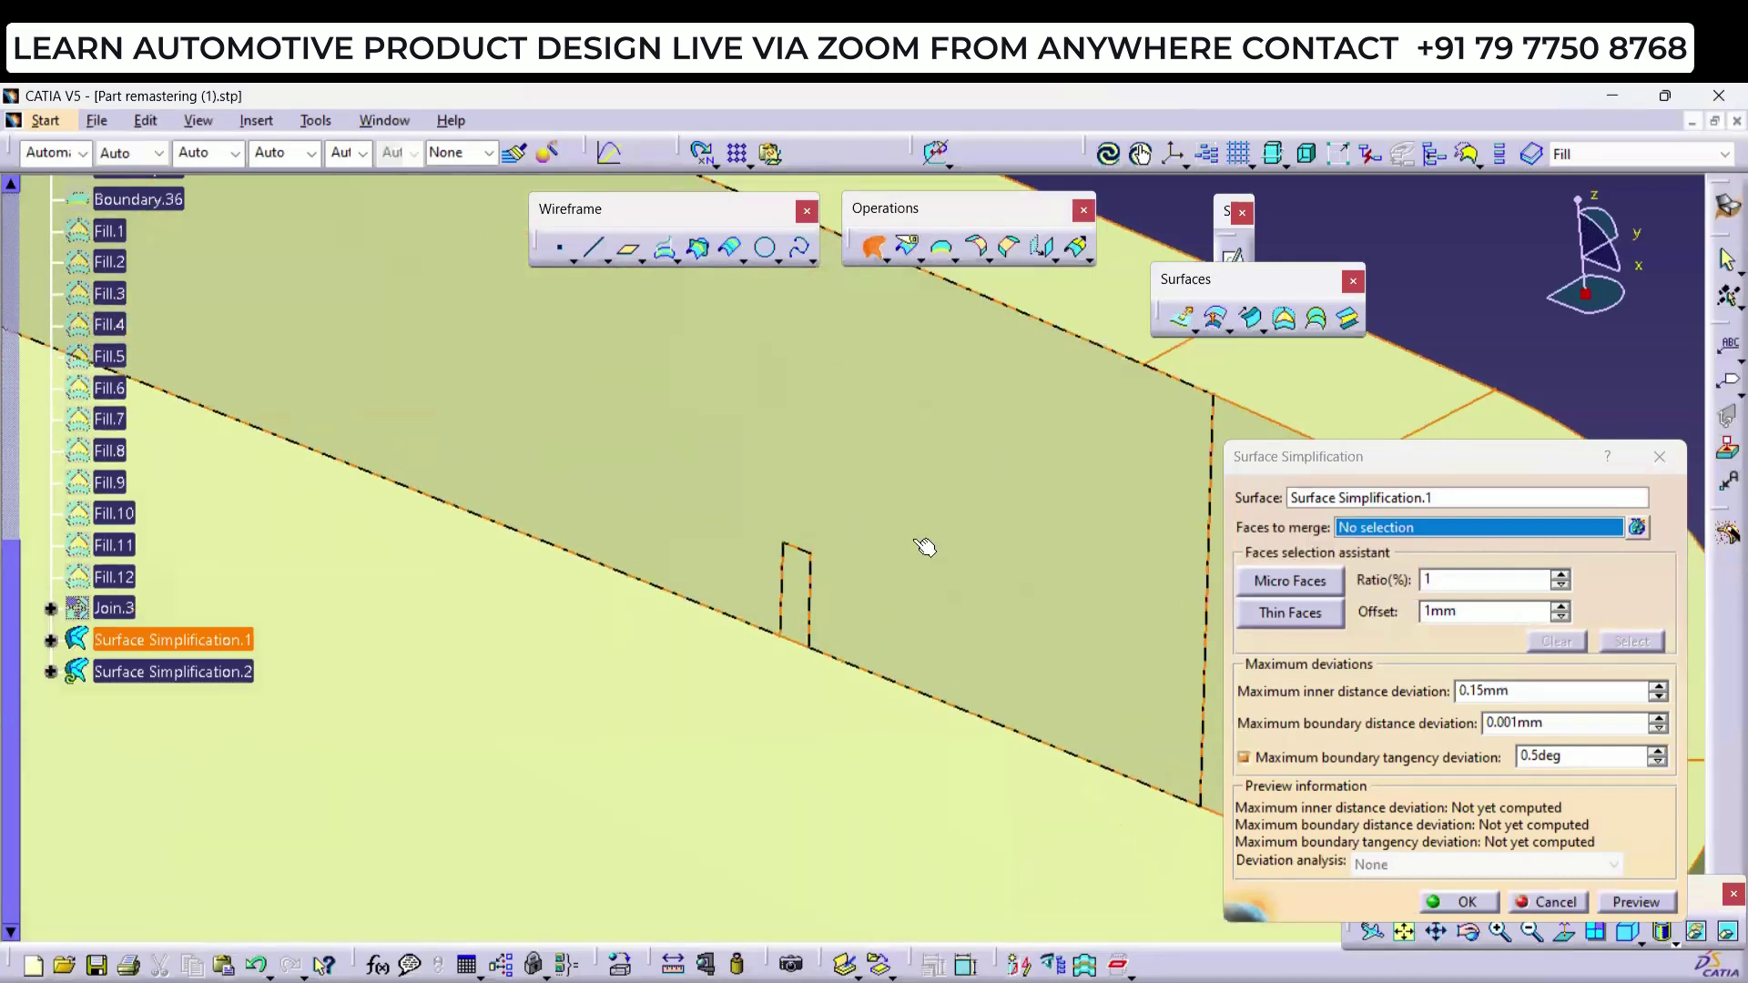
left_click(919, 544)
left_click(801, 600)
middle_click_drag(300, 351, 856, 510)
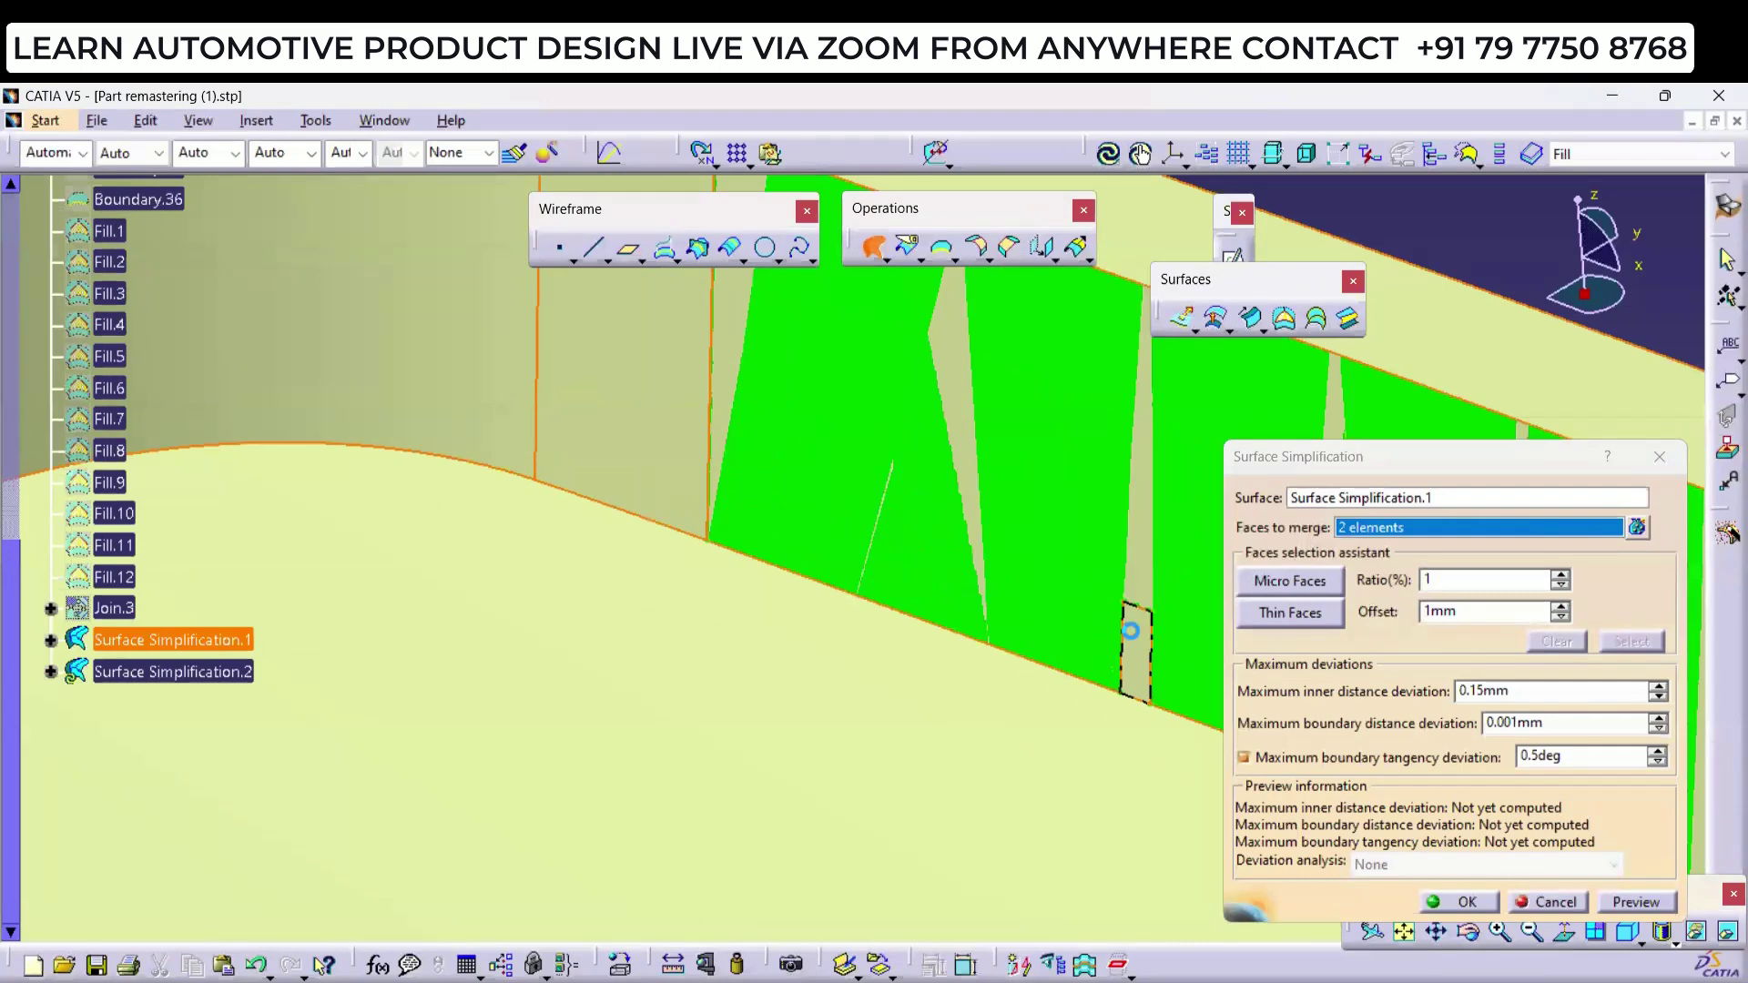
left_click(1131, 631)
middle_click_drag(1130, 631, 1185, 785, "ctrl")
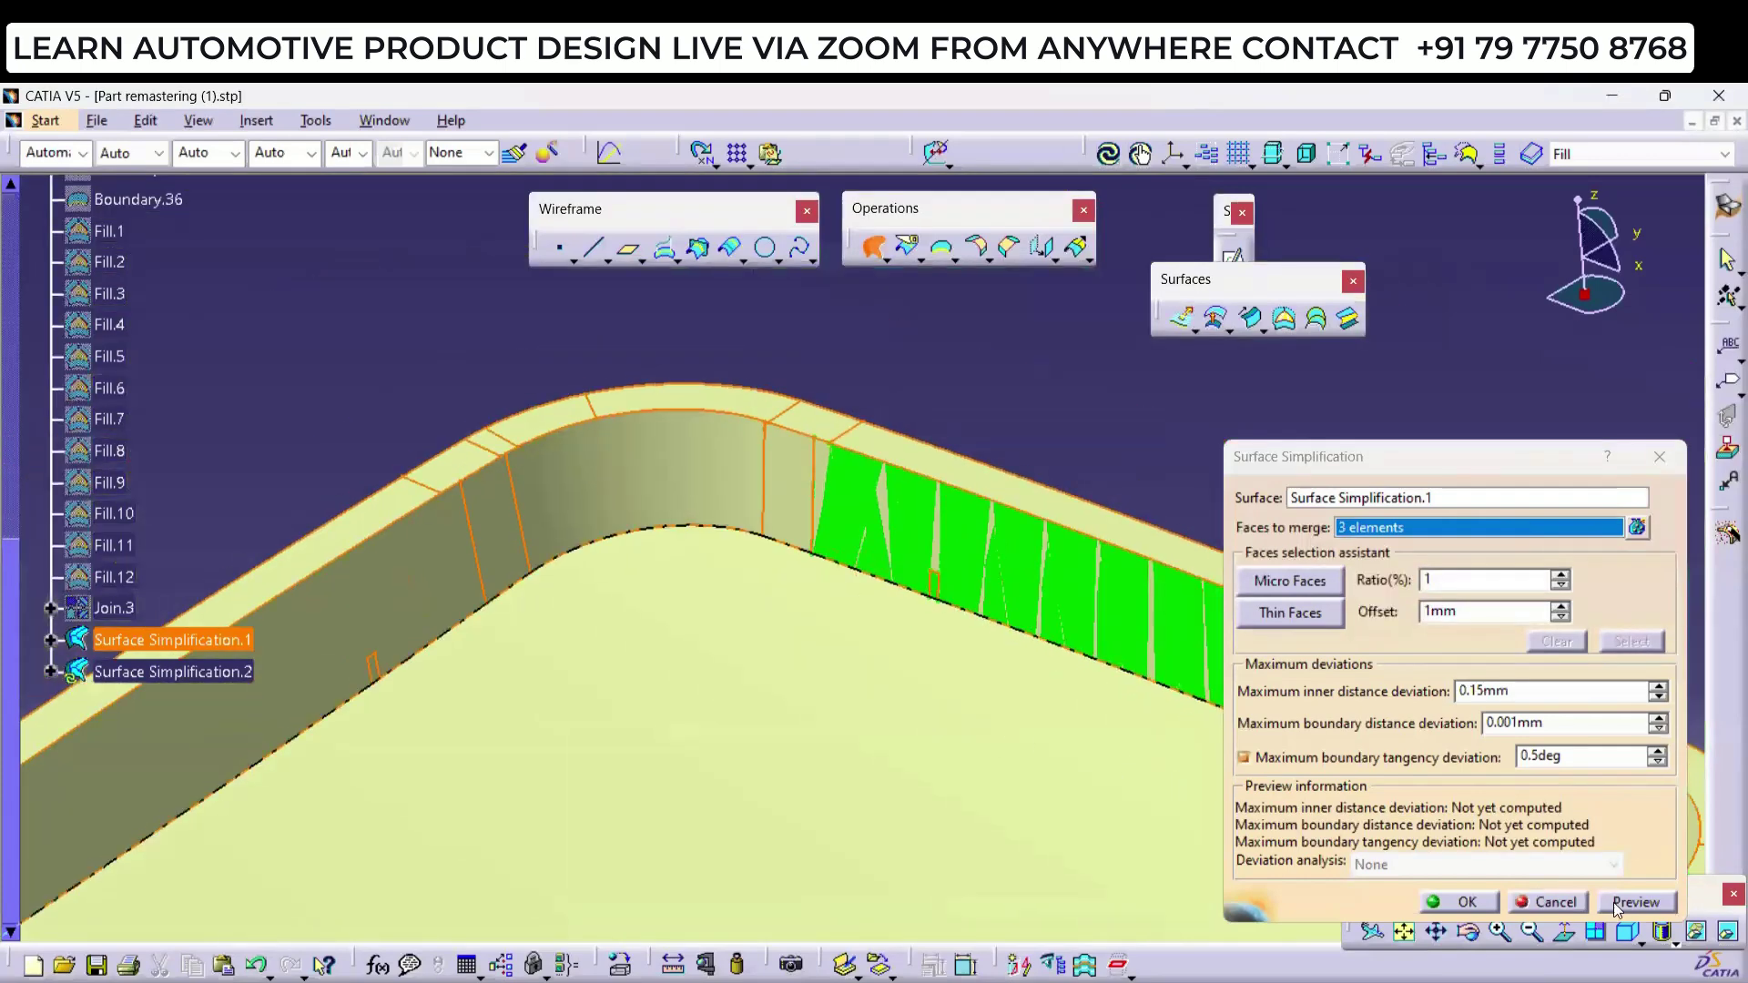
left_click(1468, 902)
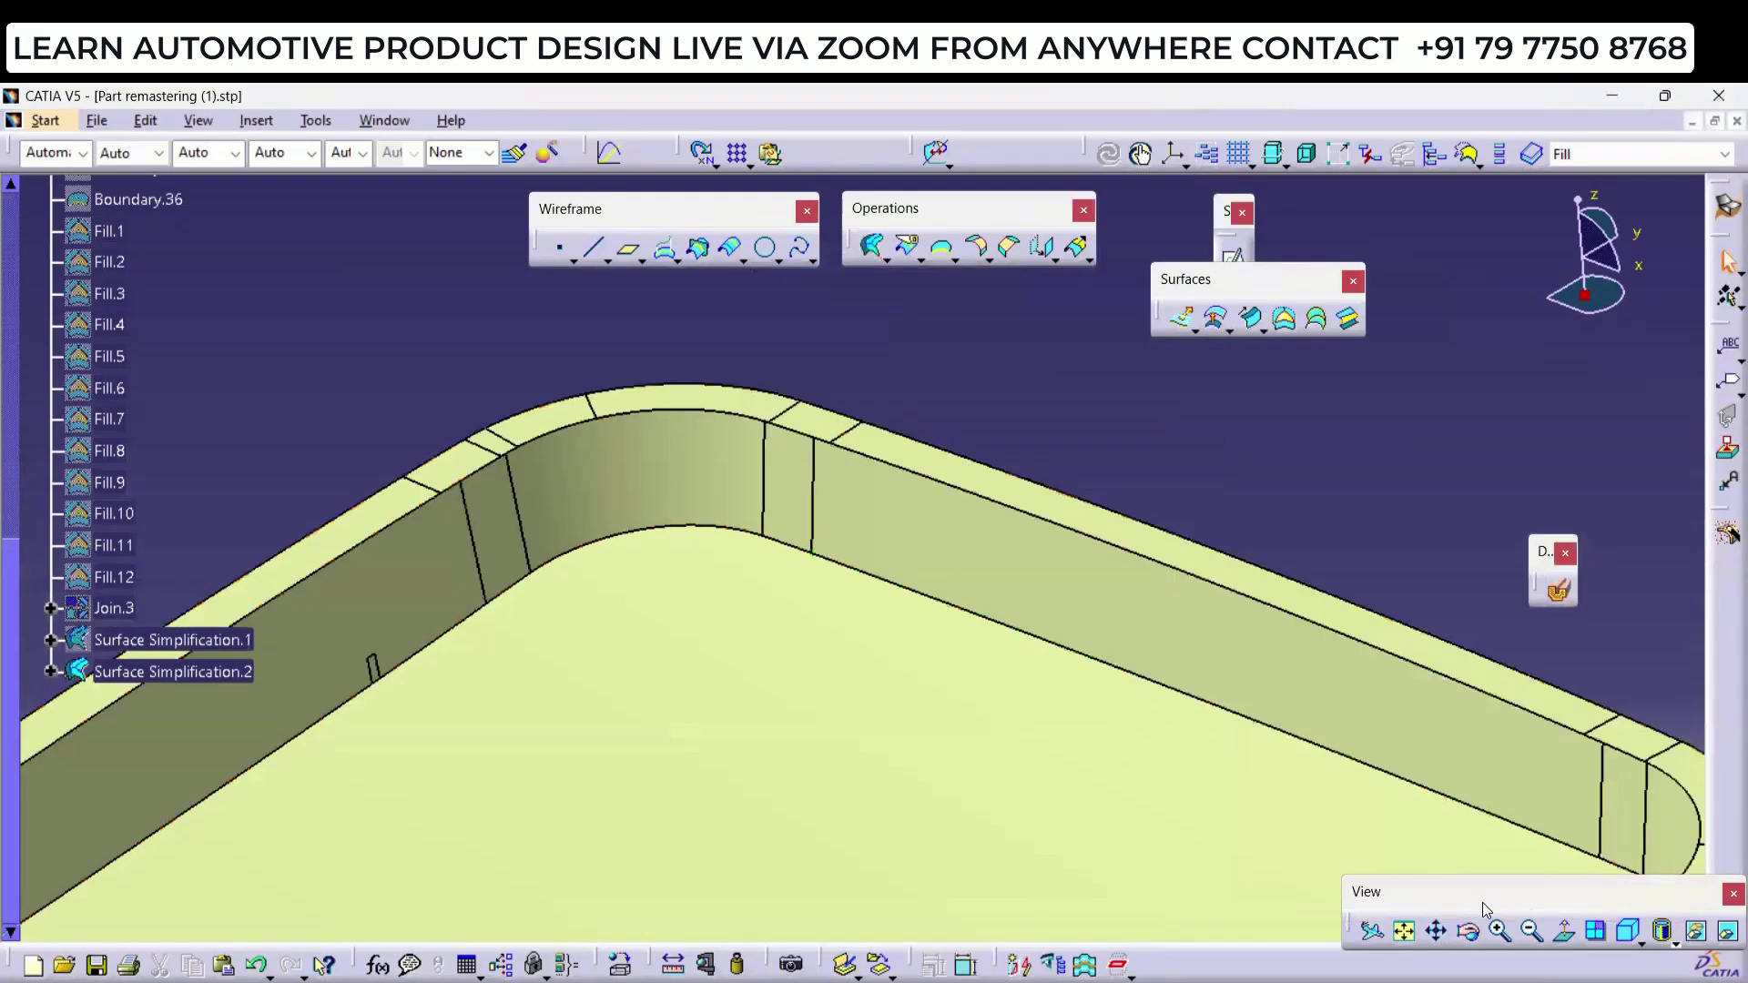
Step: Simplify Surface Simplification.2 by merging another inner wall face with its two small rib patches
middle_click_drag(889, 585, 1208, 484, "ctrl")
left_click(1208, 484)
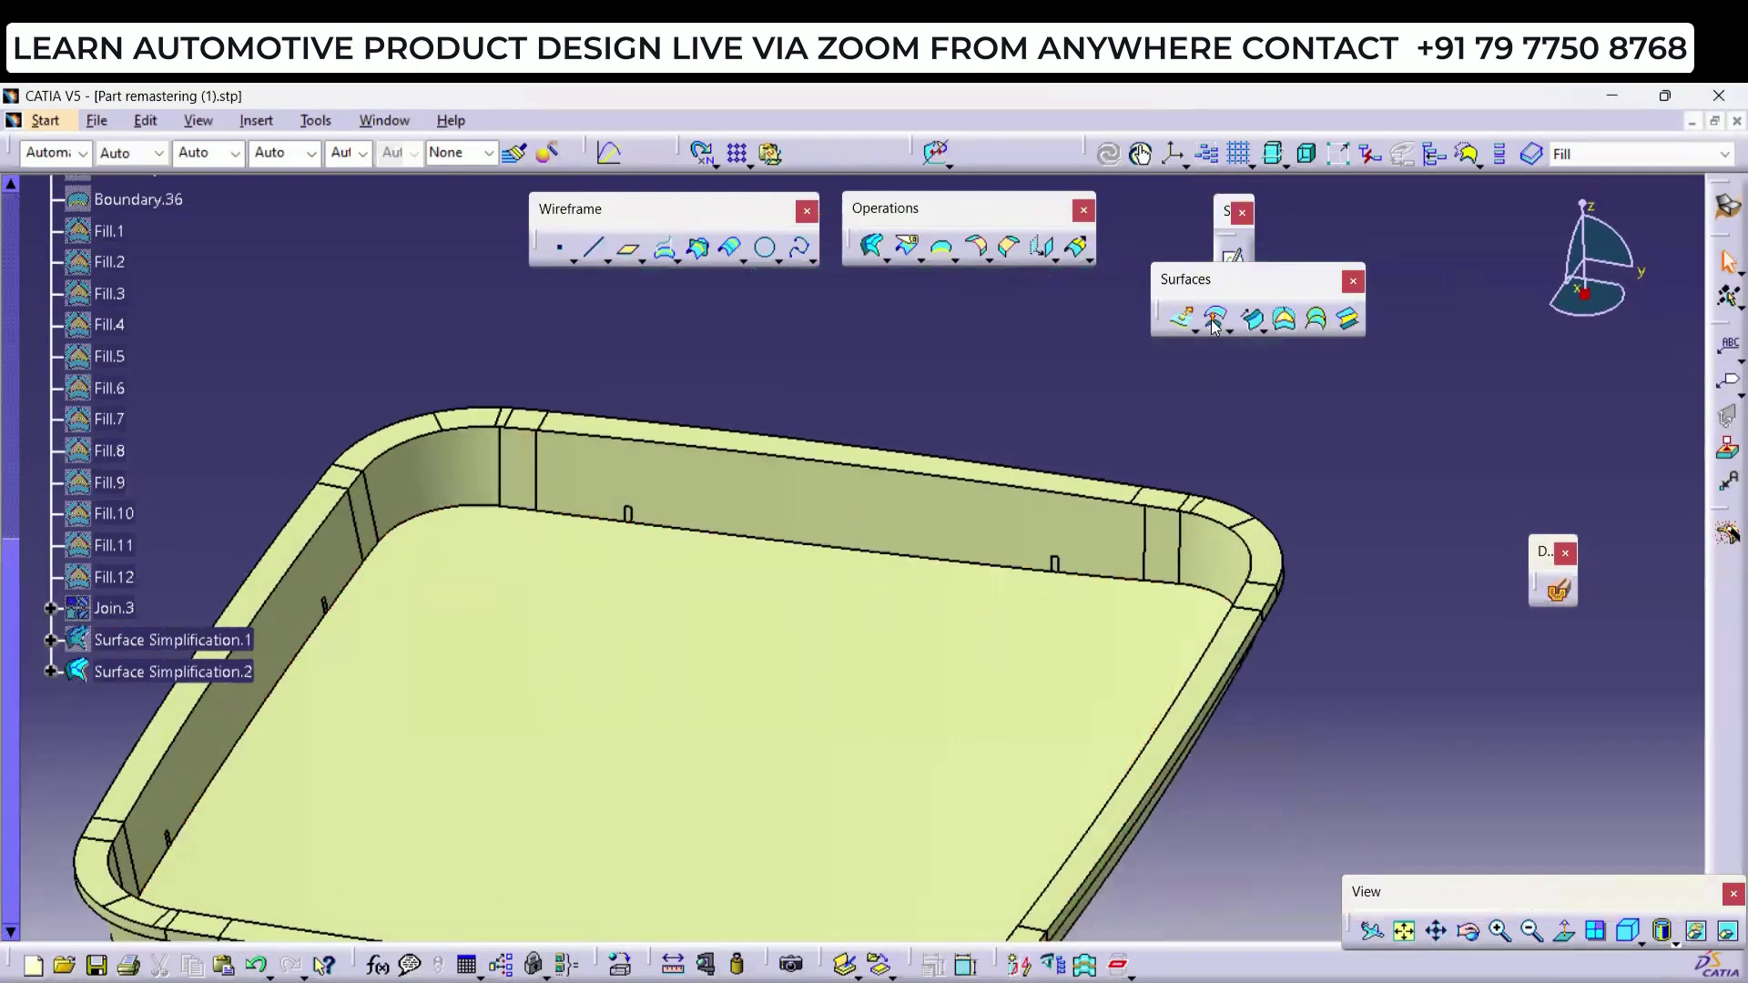
left_click(876, 247)
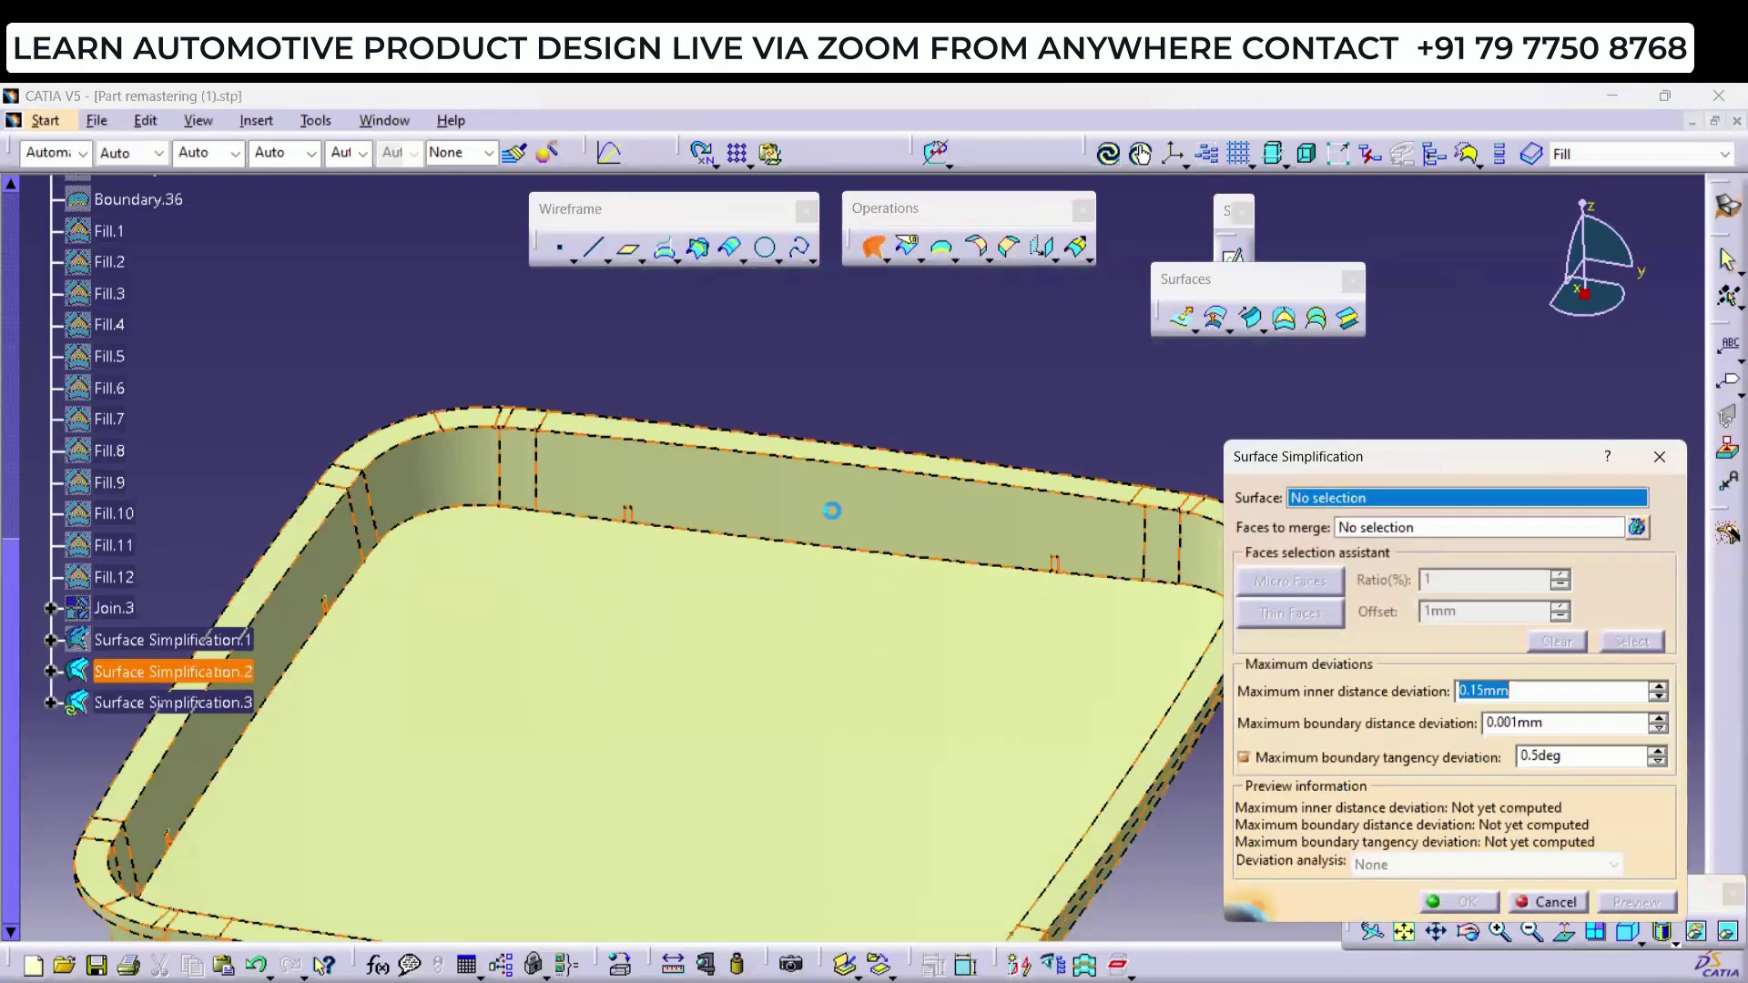
middle_click_drag(881, 628, 824, 494, "ctrl")
left_click(855, 495)
left_click(803, 528)
middle_click_drag(587, 473, 641, 663, "ctrl")
middle_click_drag(258, 484, 849, 531)
middle_click_drag(850, 531, 796, 406, "ctrl")
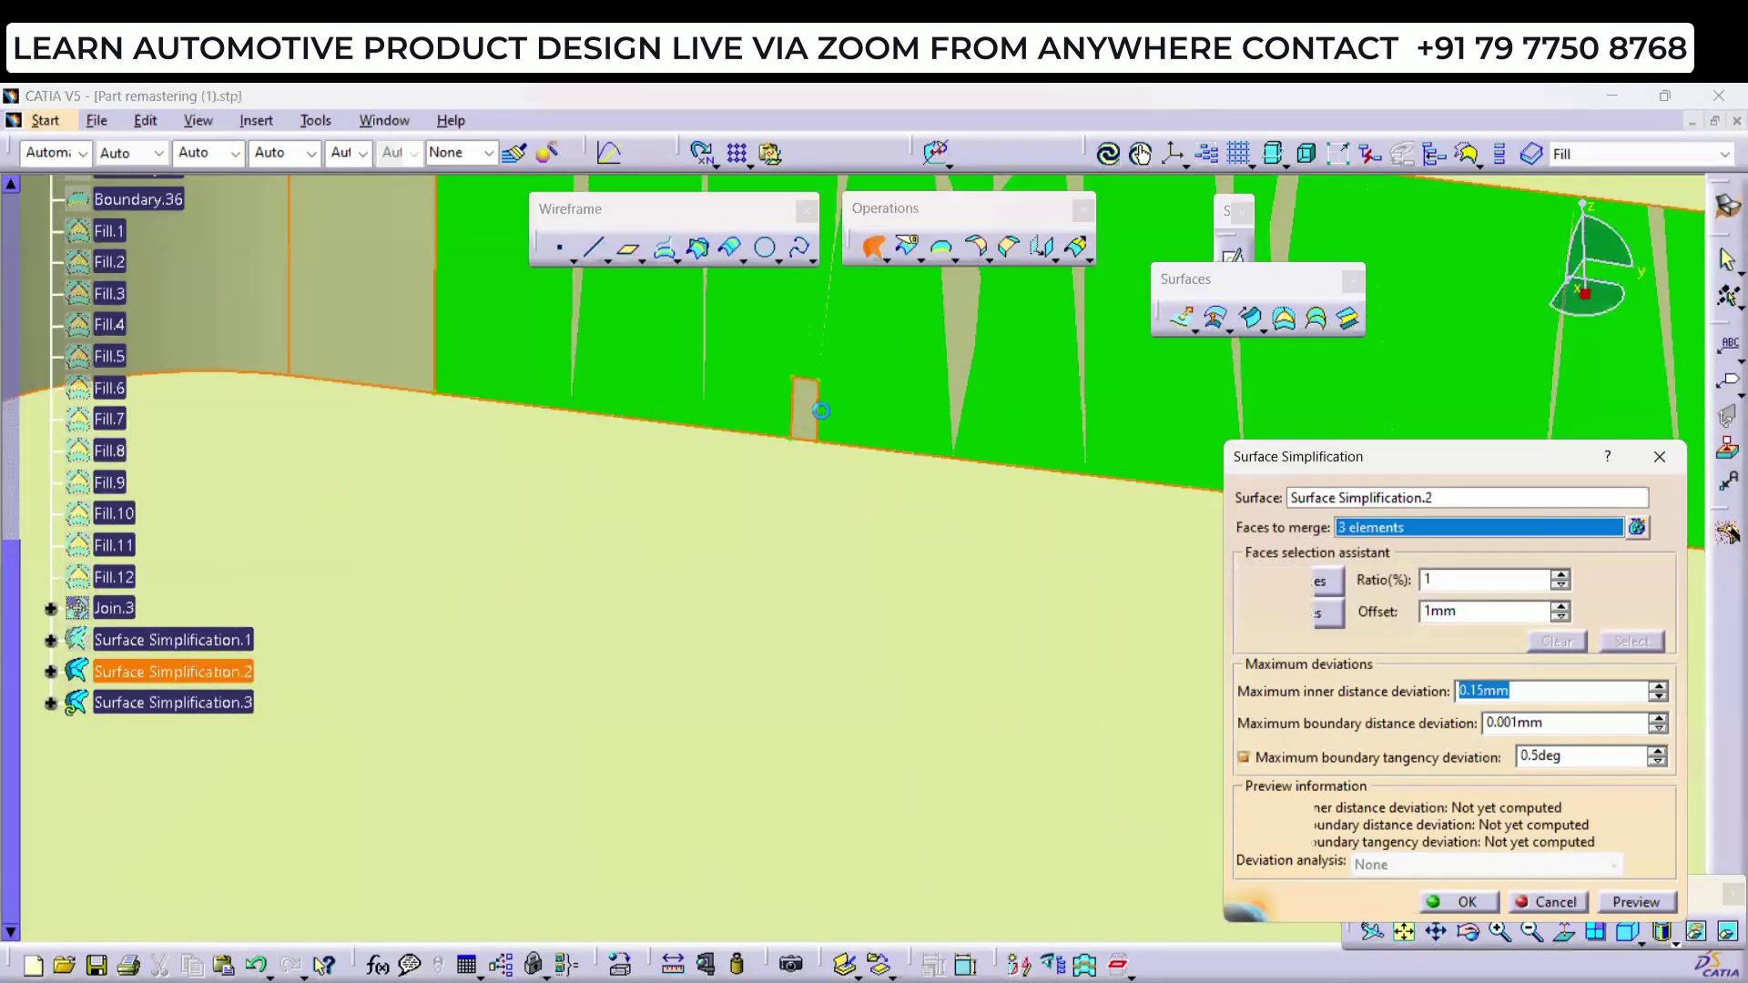
left_click(809, 409)
left_click(1449, 901)
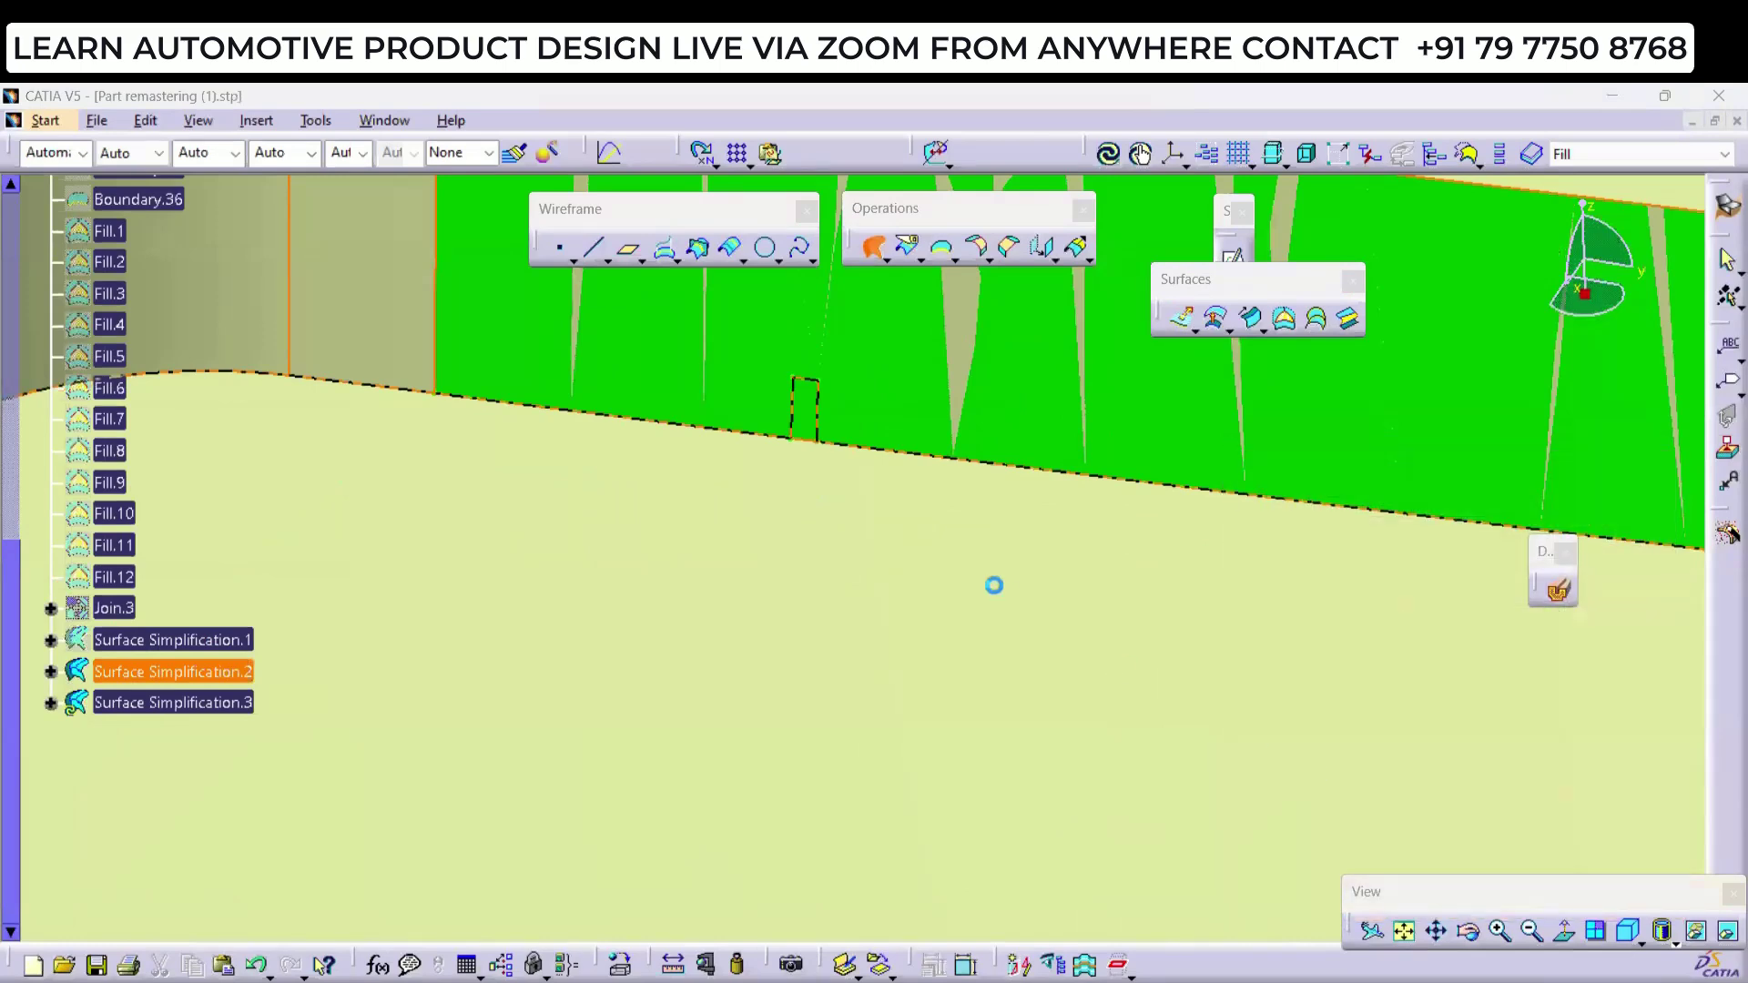
Step: Simplify Surface Simplification.3 by merging the third inner wall face with the two small rib patches at its lower edge
middle_click_drag(1007, 585, 948, 612, "ctrl")
left_click(908, 287)
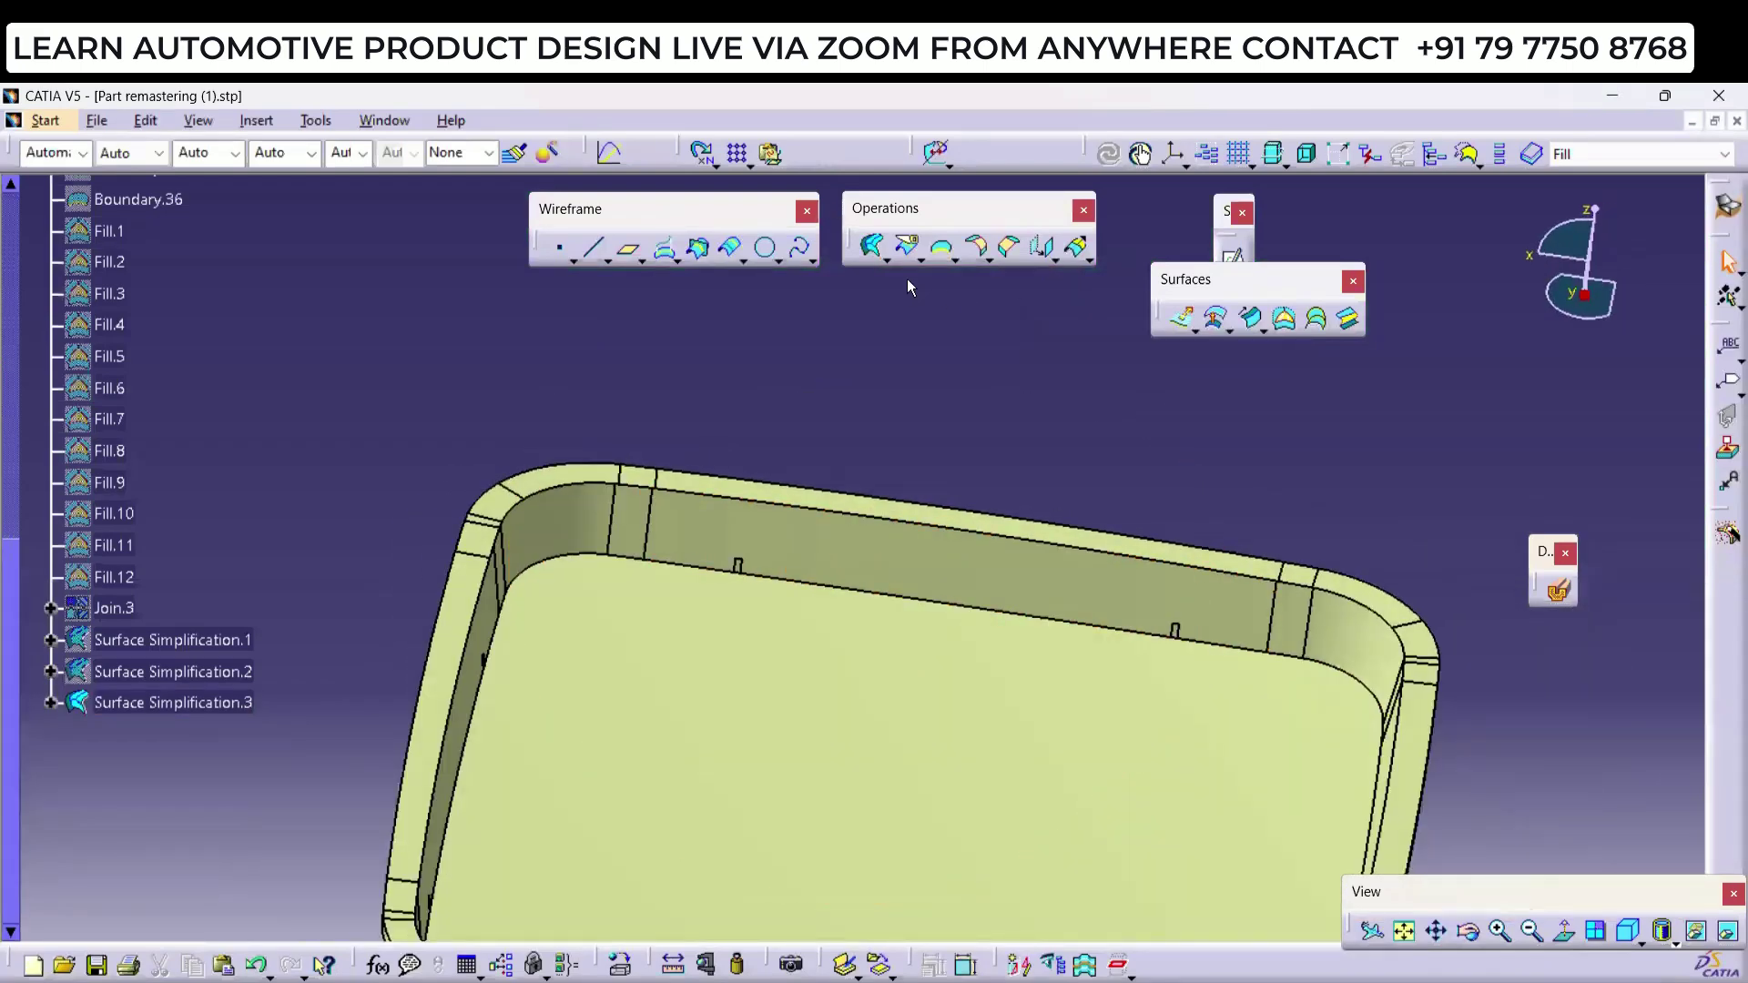
left_click(872, 246)
left_click(837, 503)
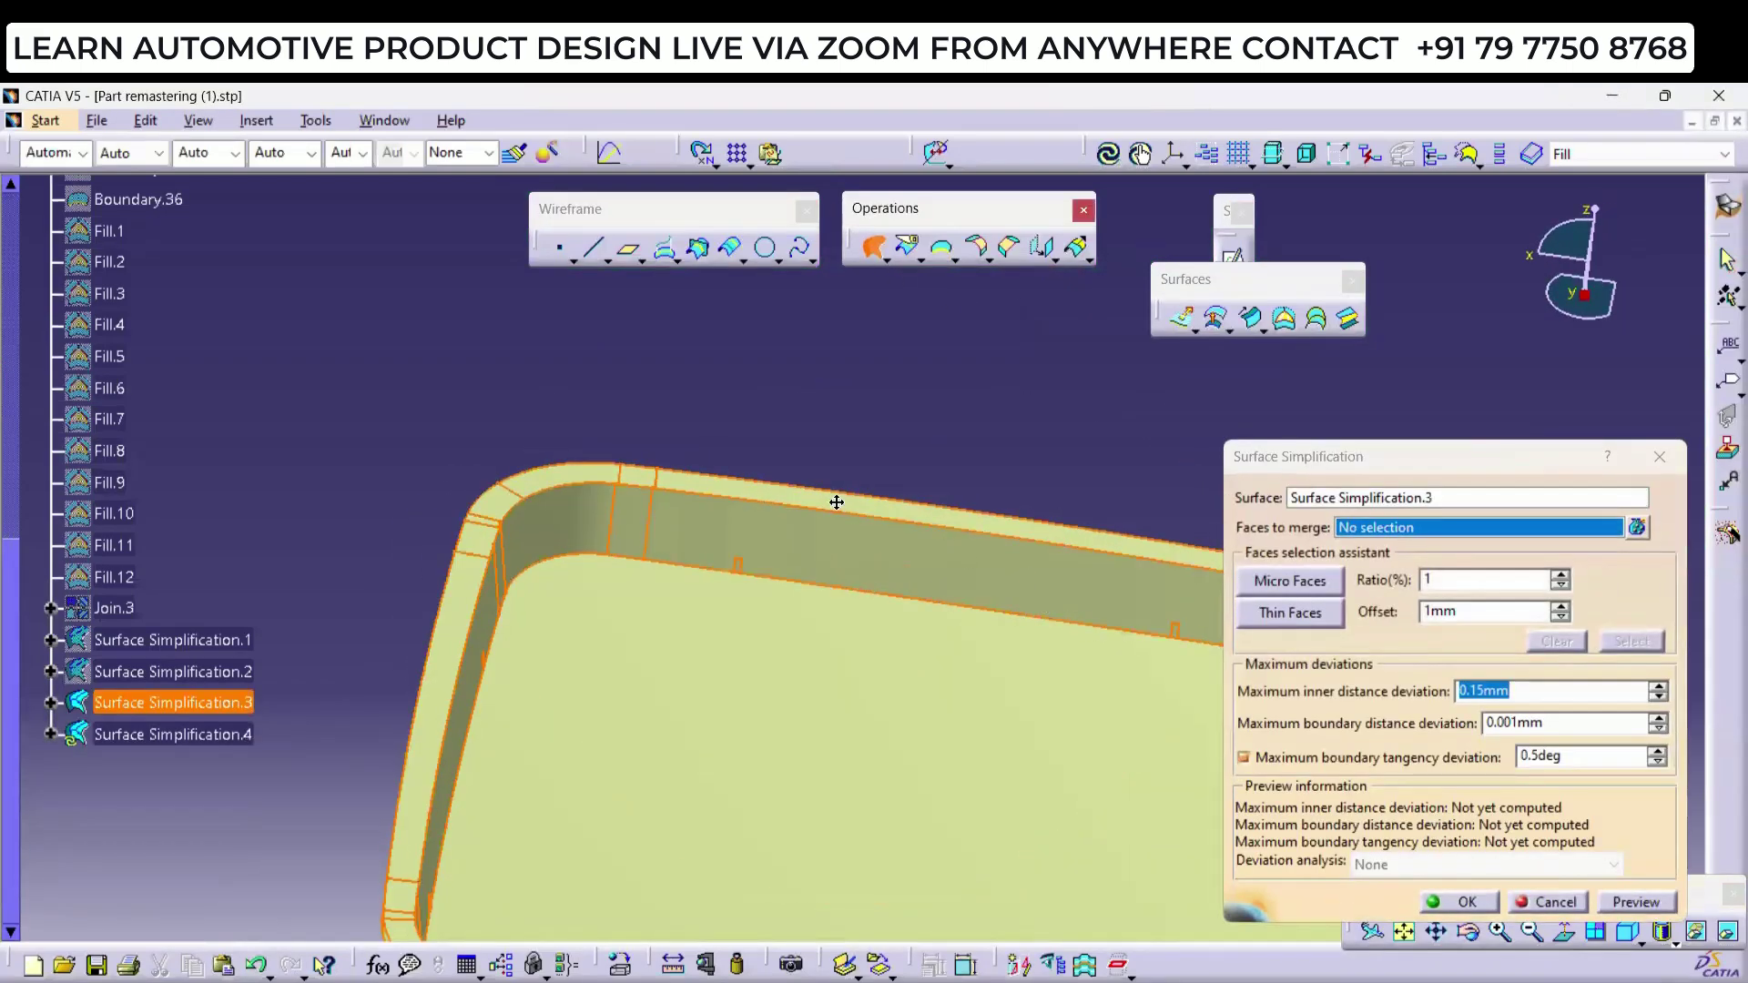
mouse_move(837, 502)
middle_mouse_down("ctrl")
mouse_move(889, 363)
mouse_move(889, 577)
mouse_move(866, 507)
middle_mouse_up("ctrl")
left_click(876, 526)
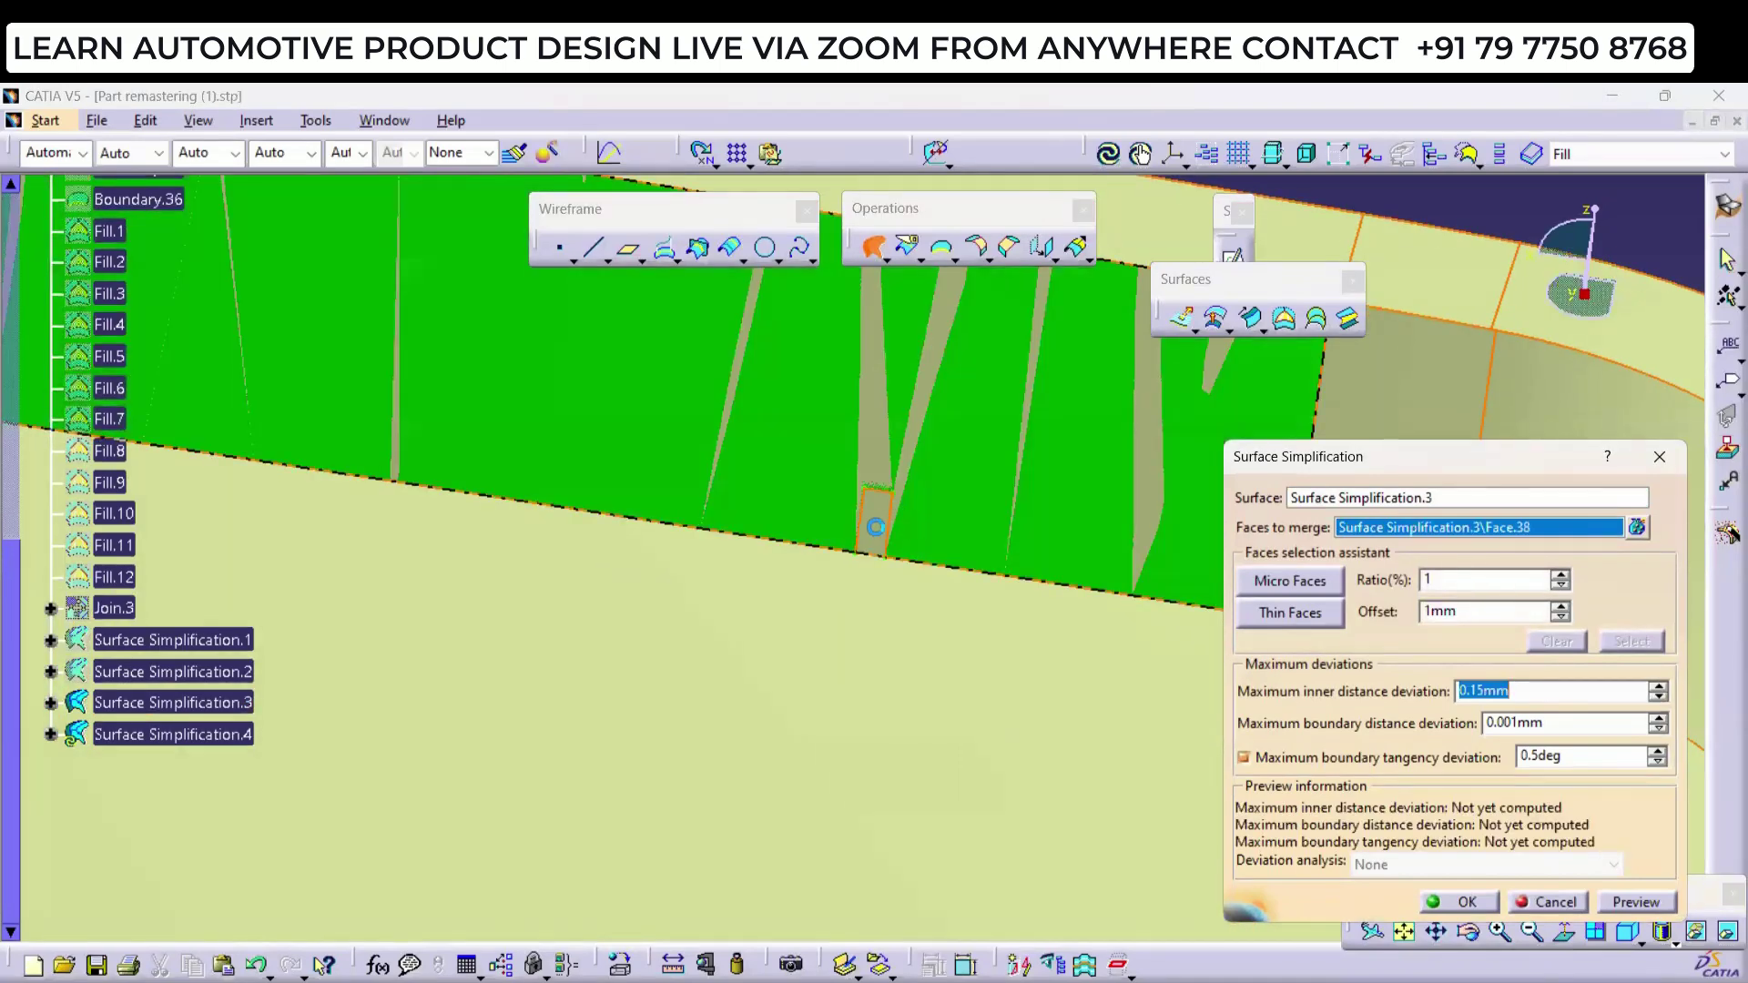
left_click(876, 526)
middle_click_drag(701, 449, 604, 476, "ctrl")
left_click(1459, 902)
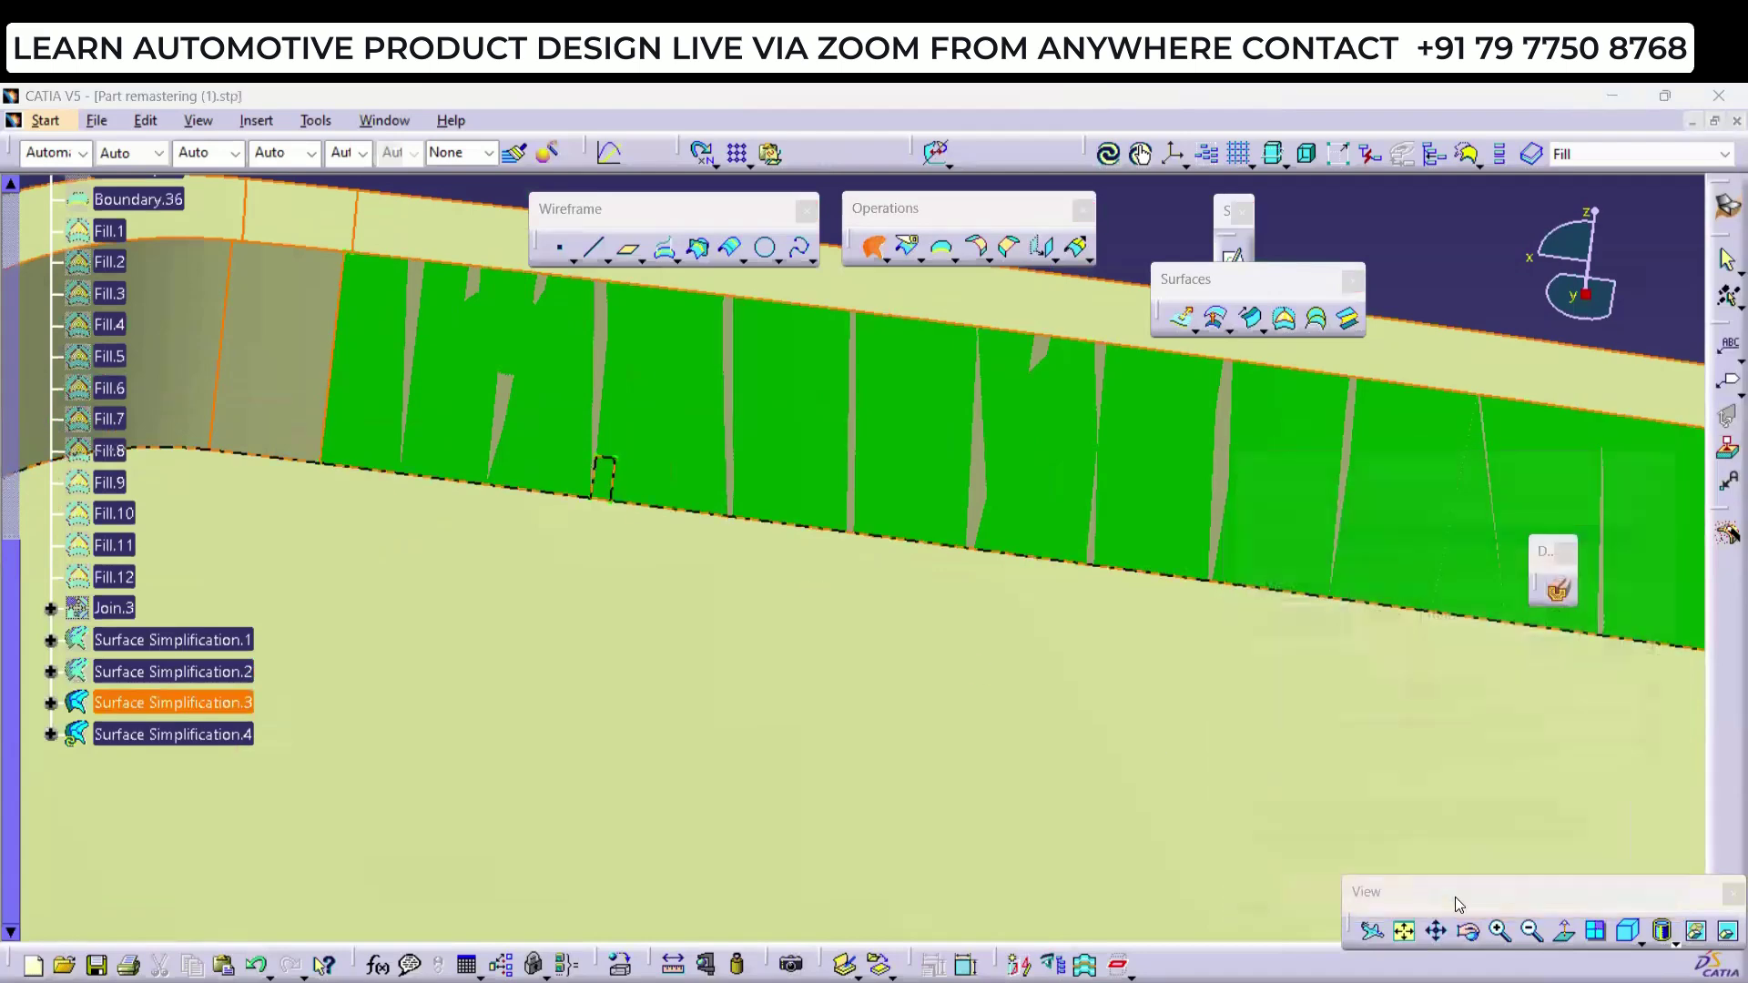
Step: Simplify Surface Simplification.4 by merging the remaining inner wall face with its two small rib patches
middle_click_drag(1019, 473, 657, 630, "ctrl")
left_click(876, 312)
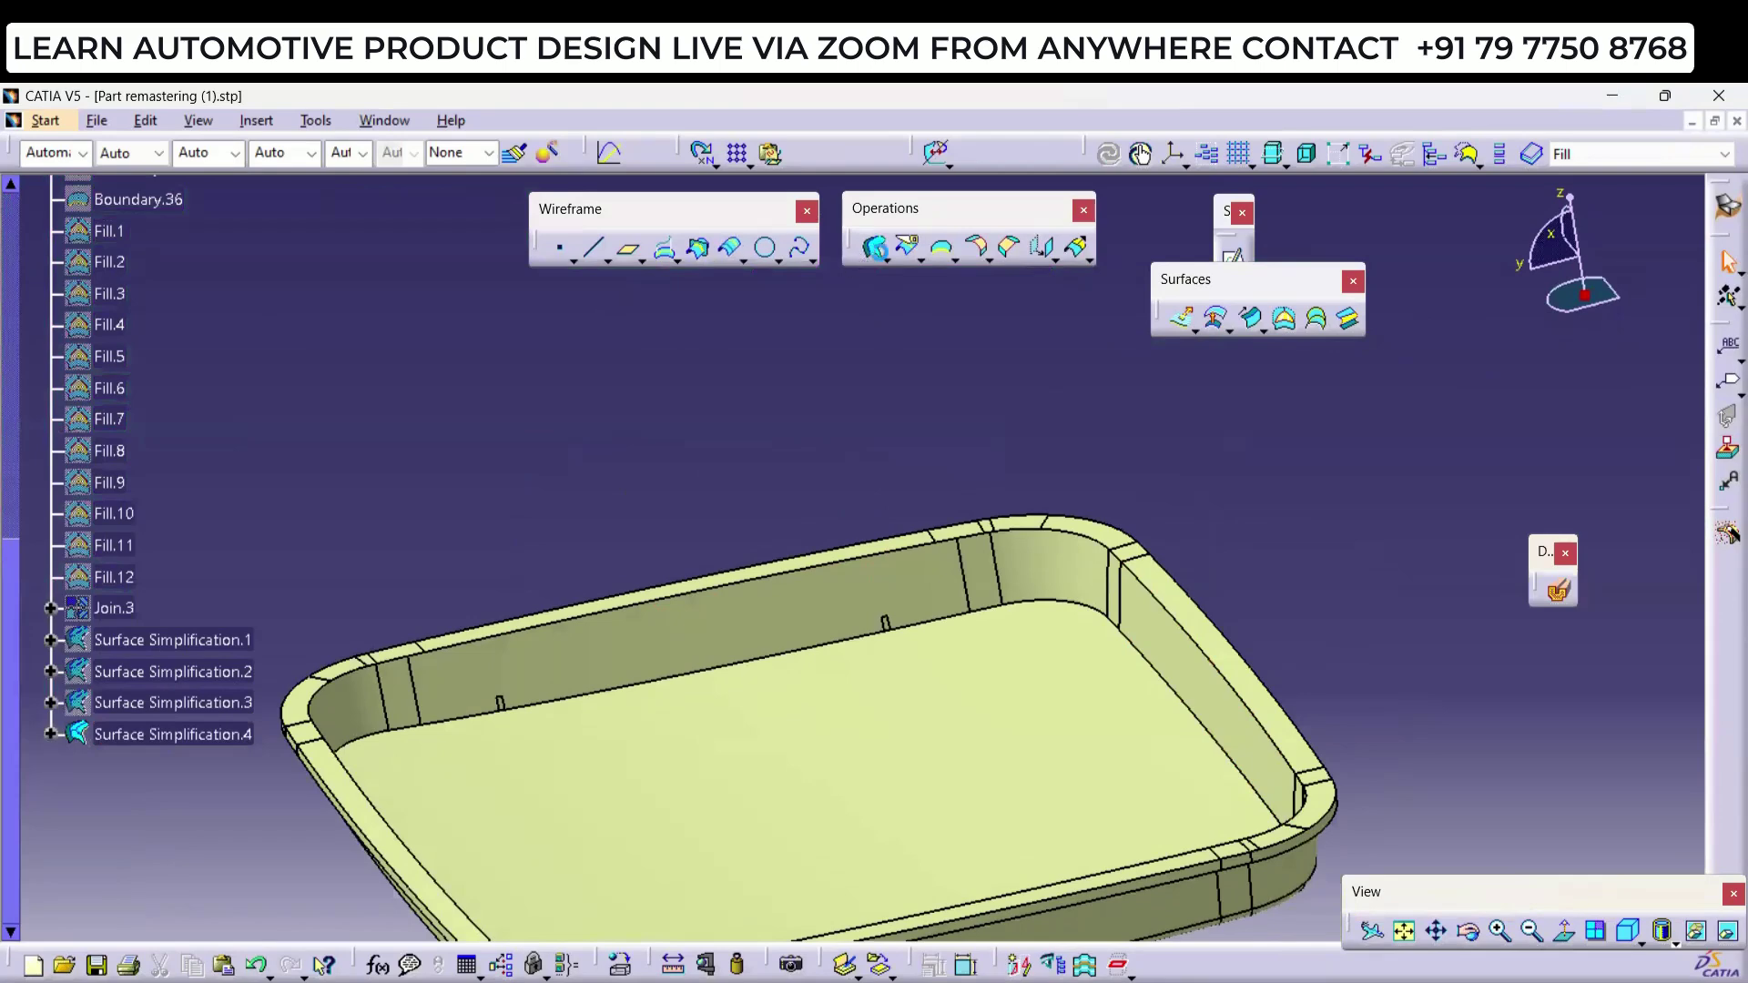
left_click(876, 247)
left_click(923, 615)
left_click(907, 594)
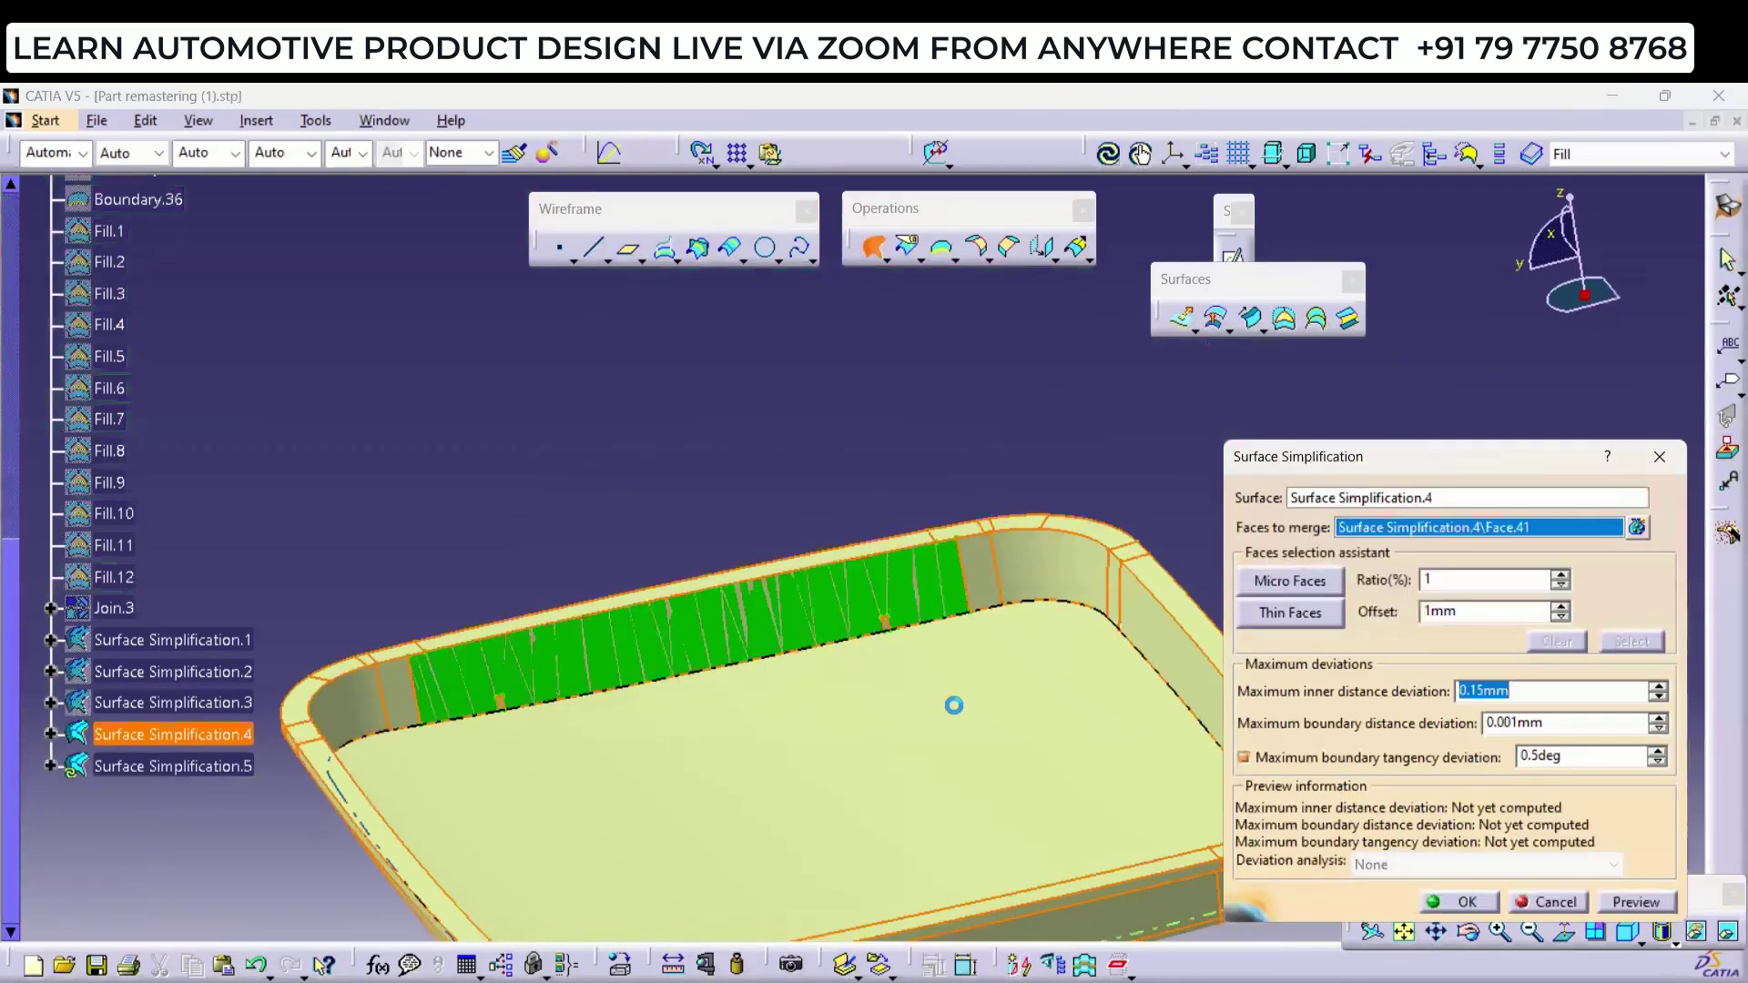
middle_click_drag(953, 706, 915, 492, "ctrl")
left_click(909, 599)
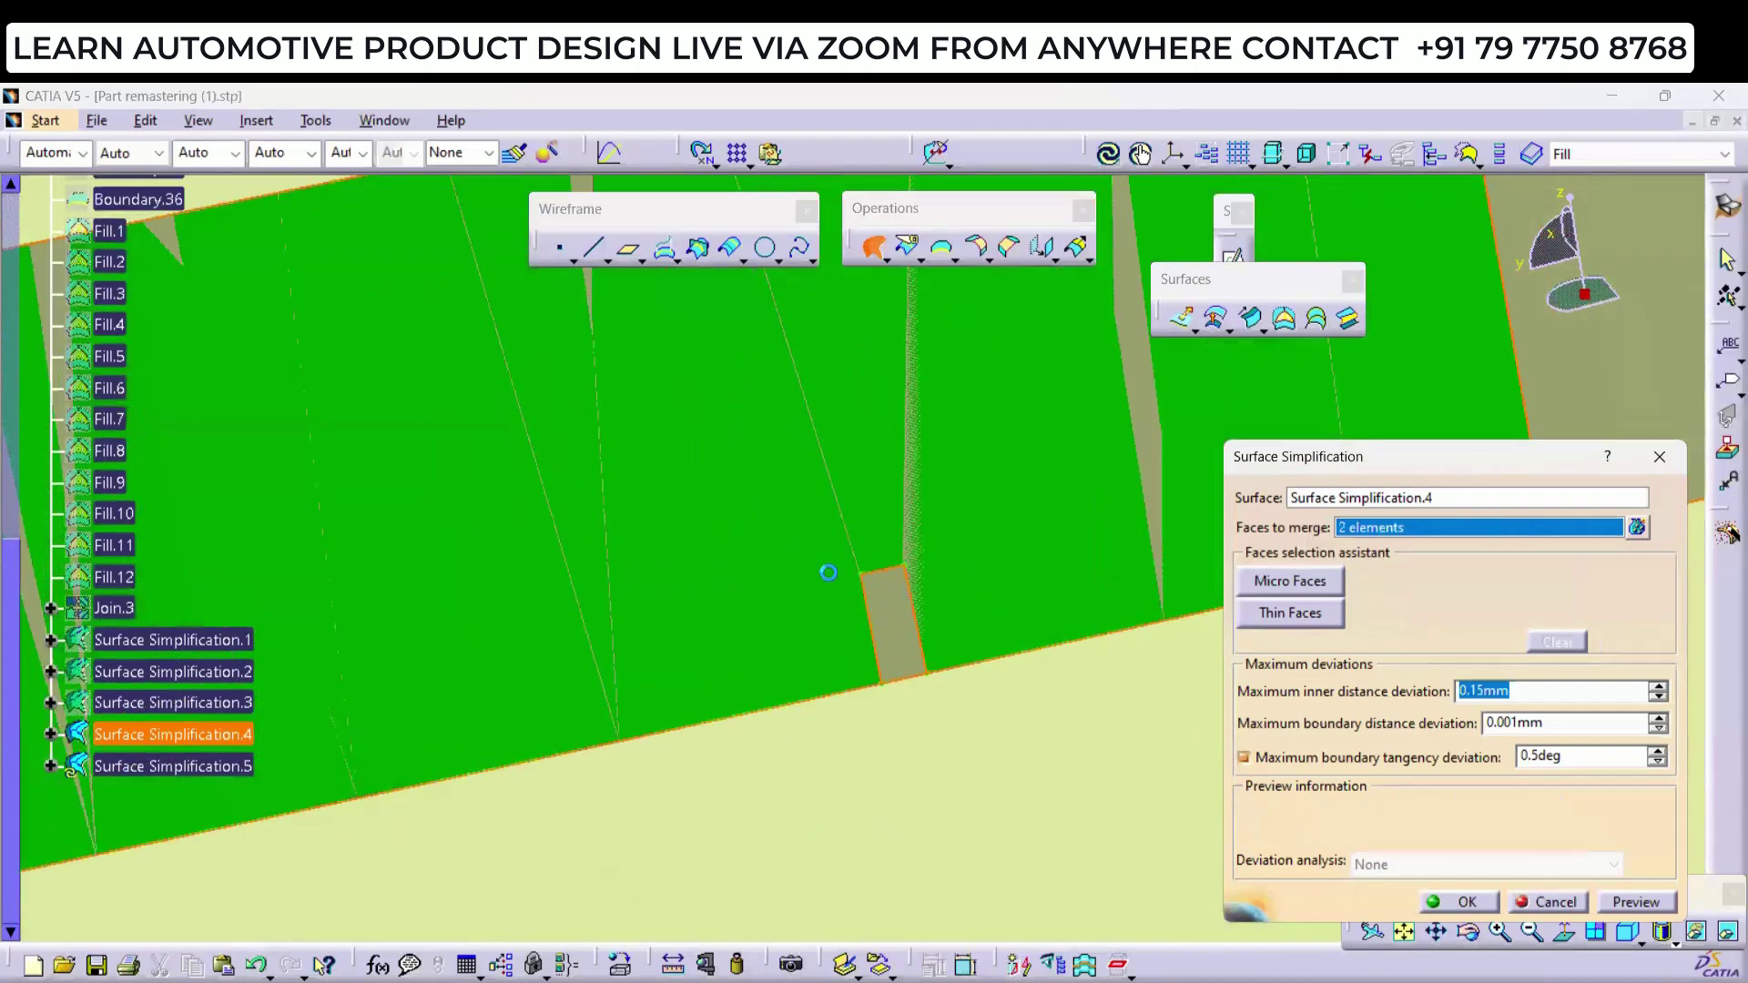
mouse_move(827, 572)
middle_mouse_down("ctrl")
mouse_move(824, 716)
mouse_move(1132, 524)
mouse_move(728, 644)
mouse_move(892, 621)
middle_mouse_up("ctrl")
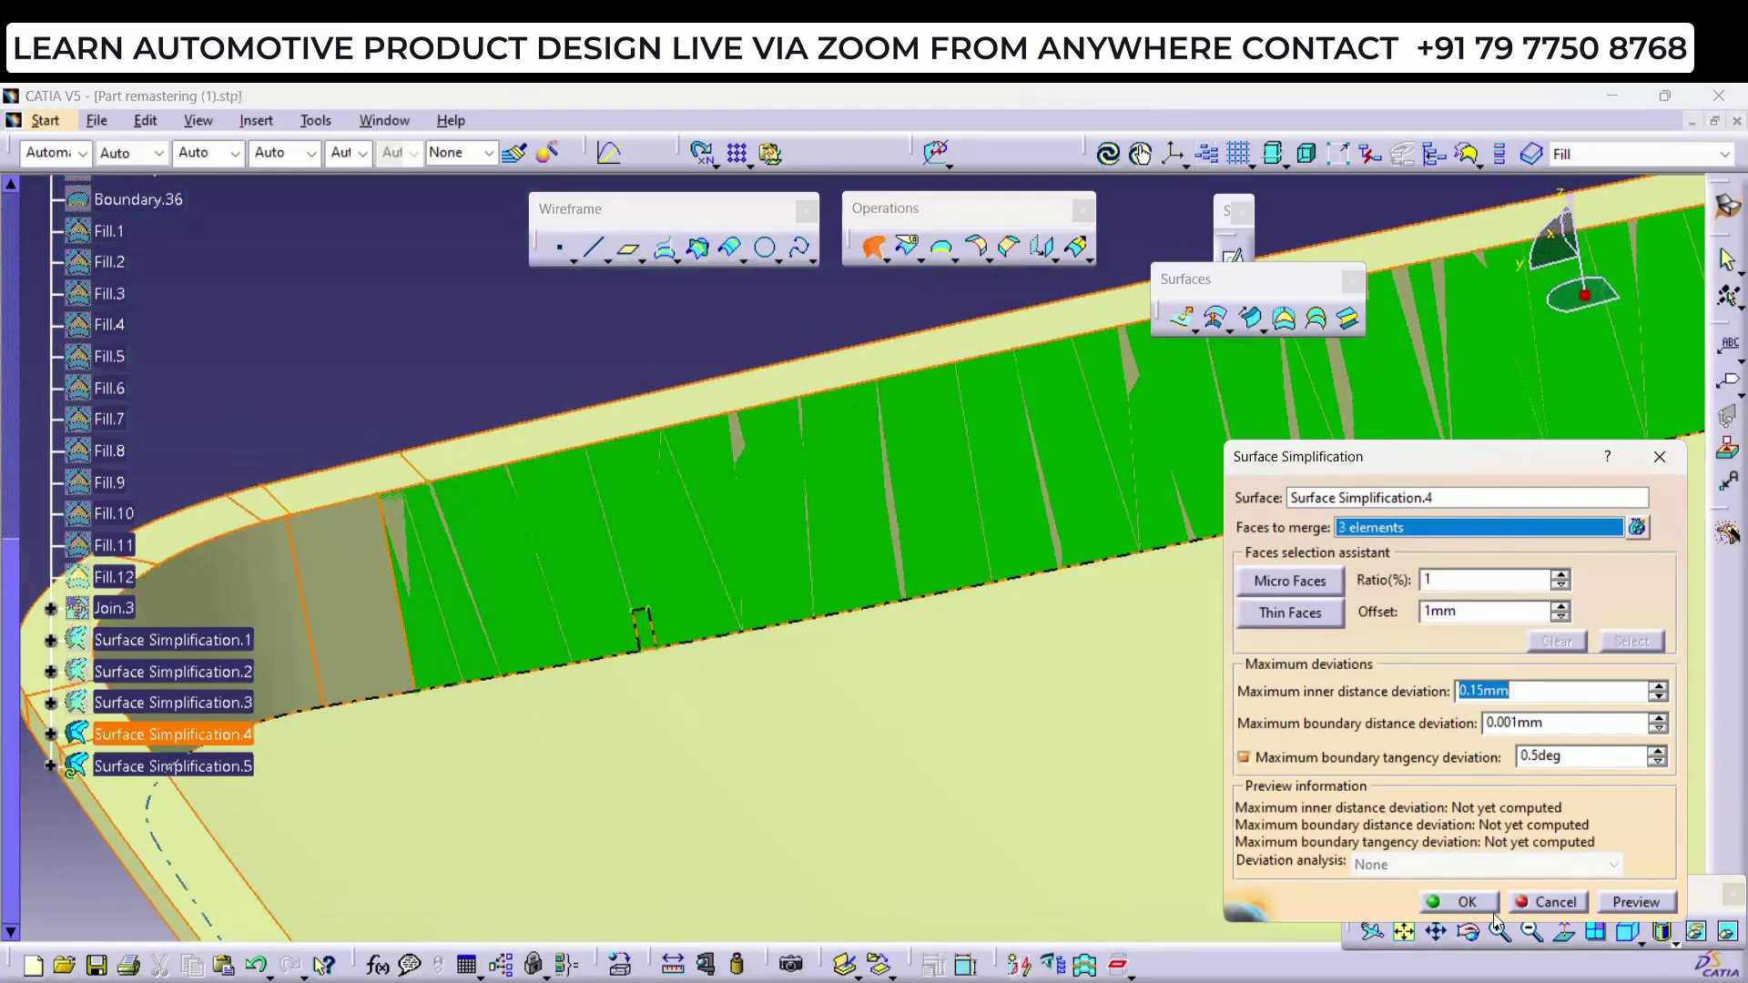
left_click(1461, 902)
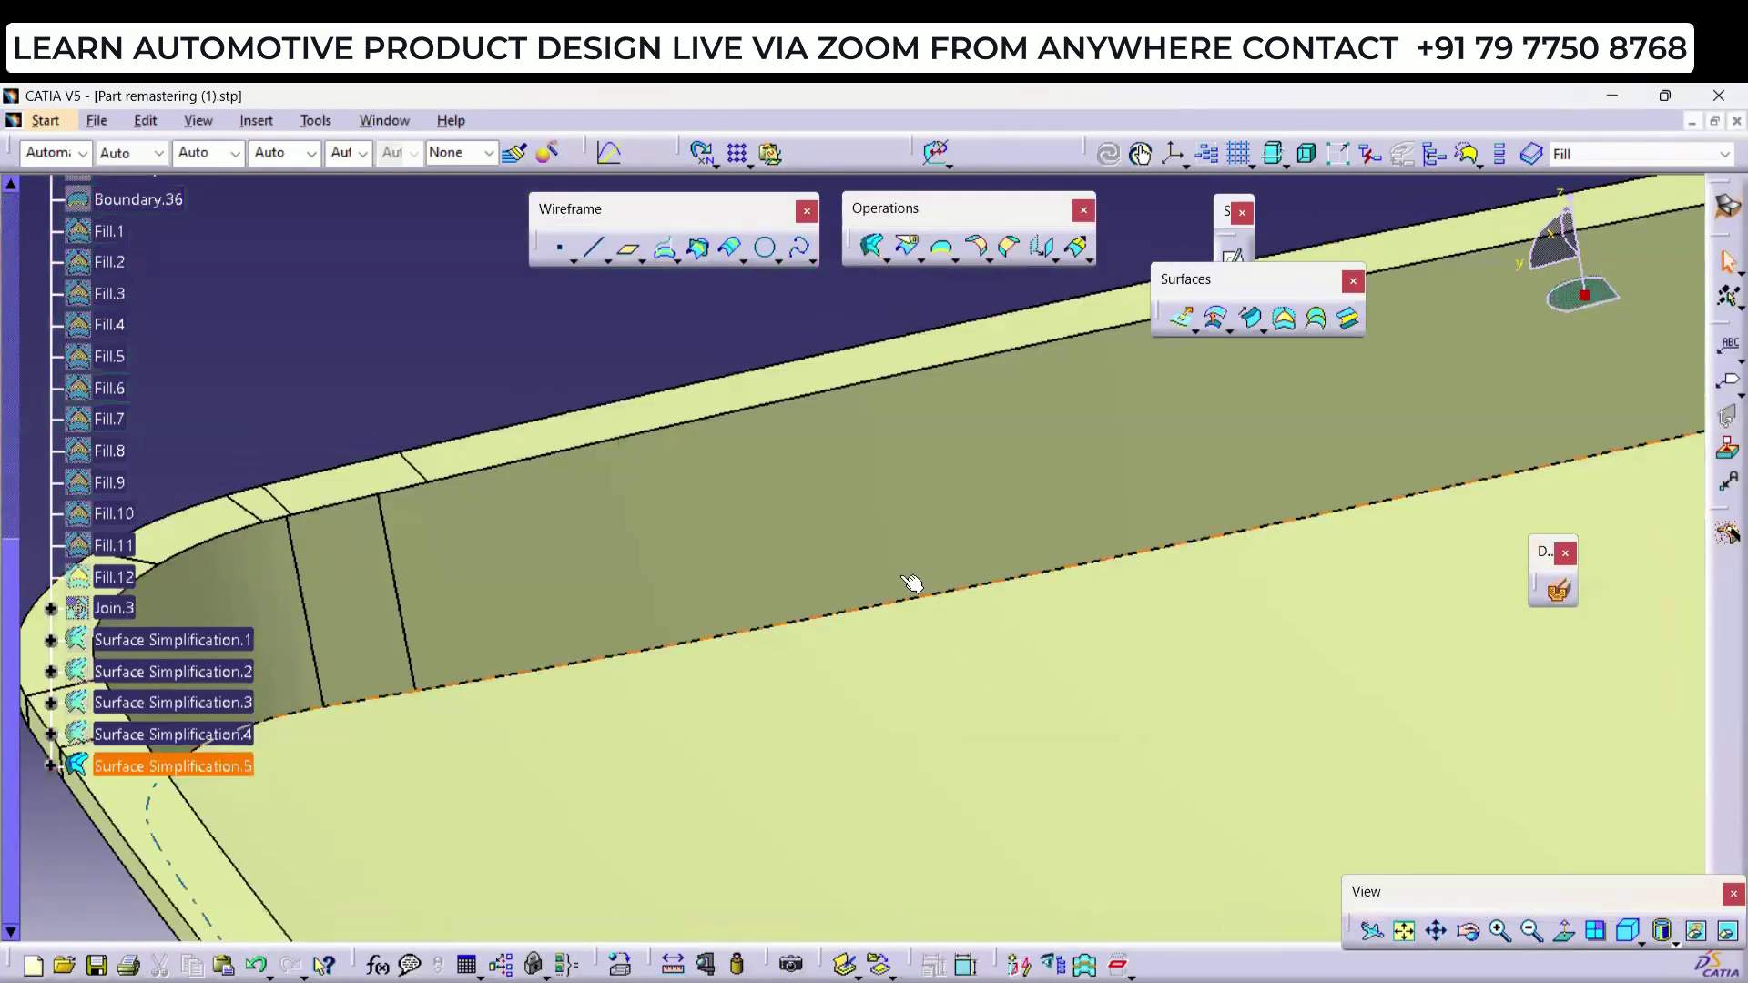
Step: Switch to the Part Design workbench for converting the simplified tray surface into a solid
middle_click_drag(913, 585, 1050, 623, "ctrl")
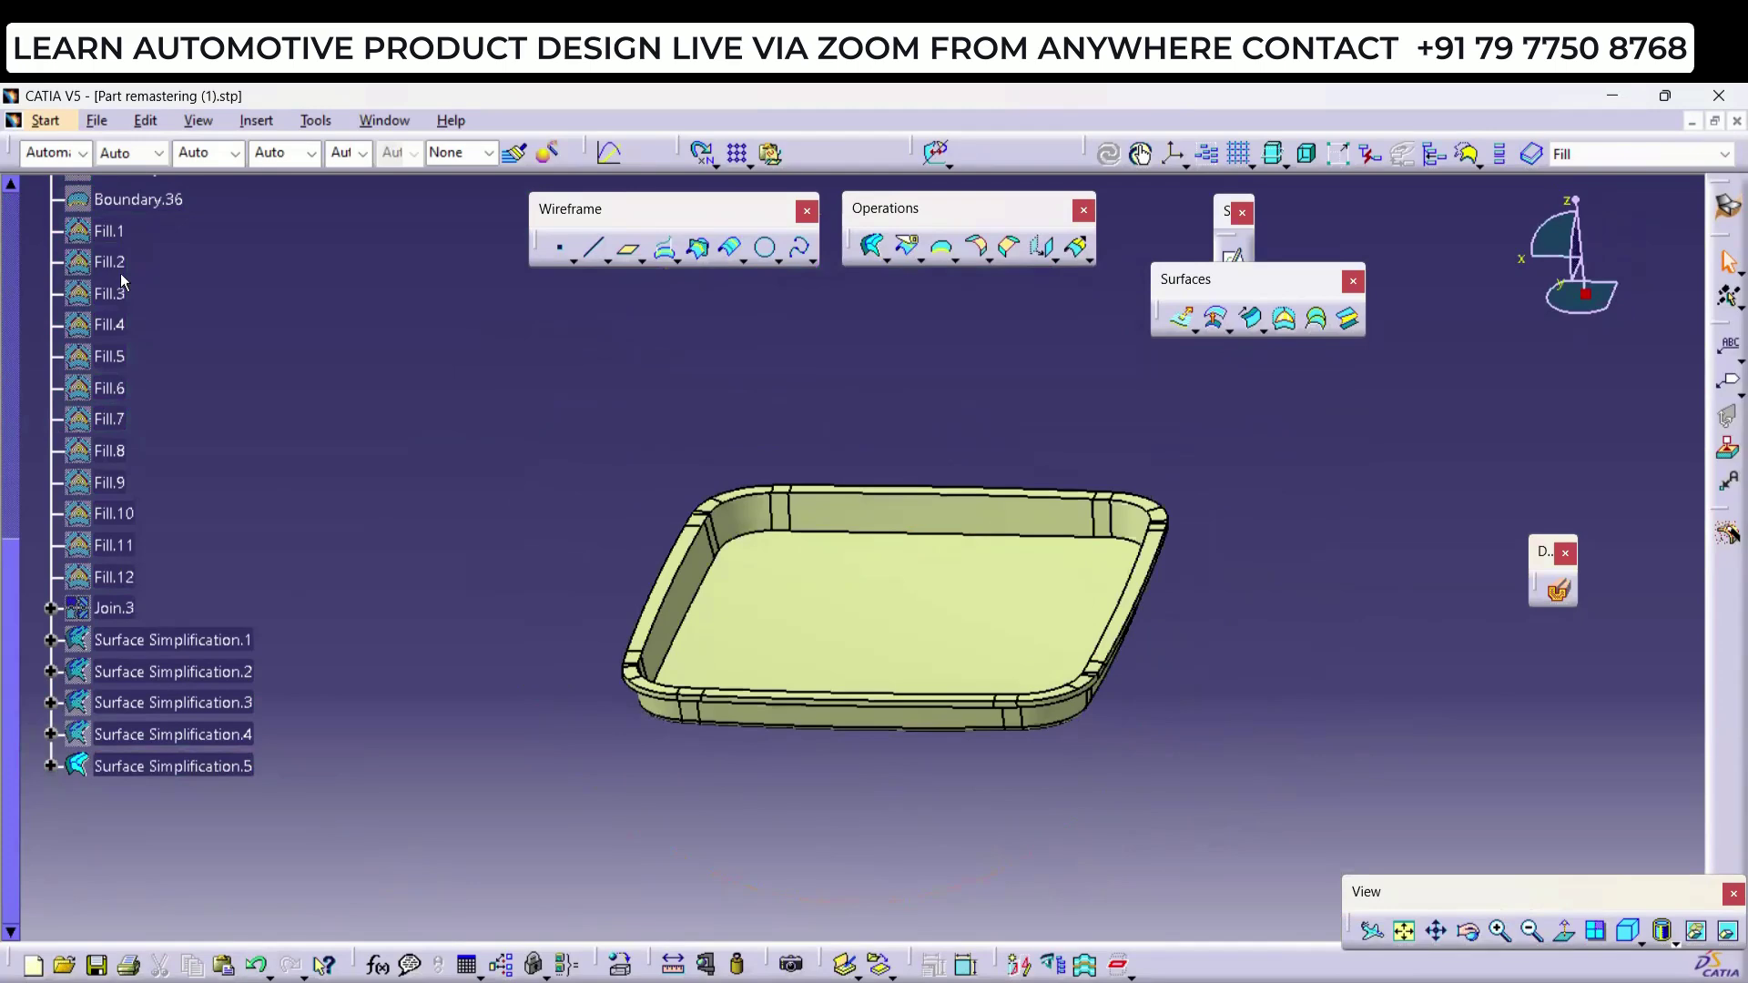
left_click(45, 120)
mouse_move(118, 177)
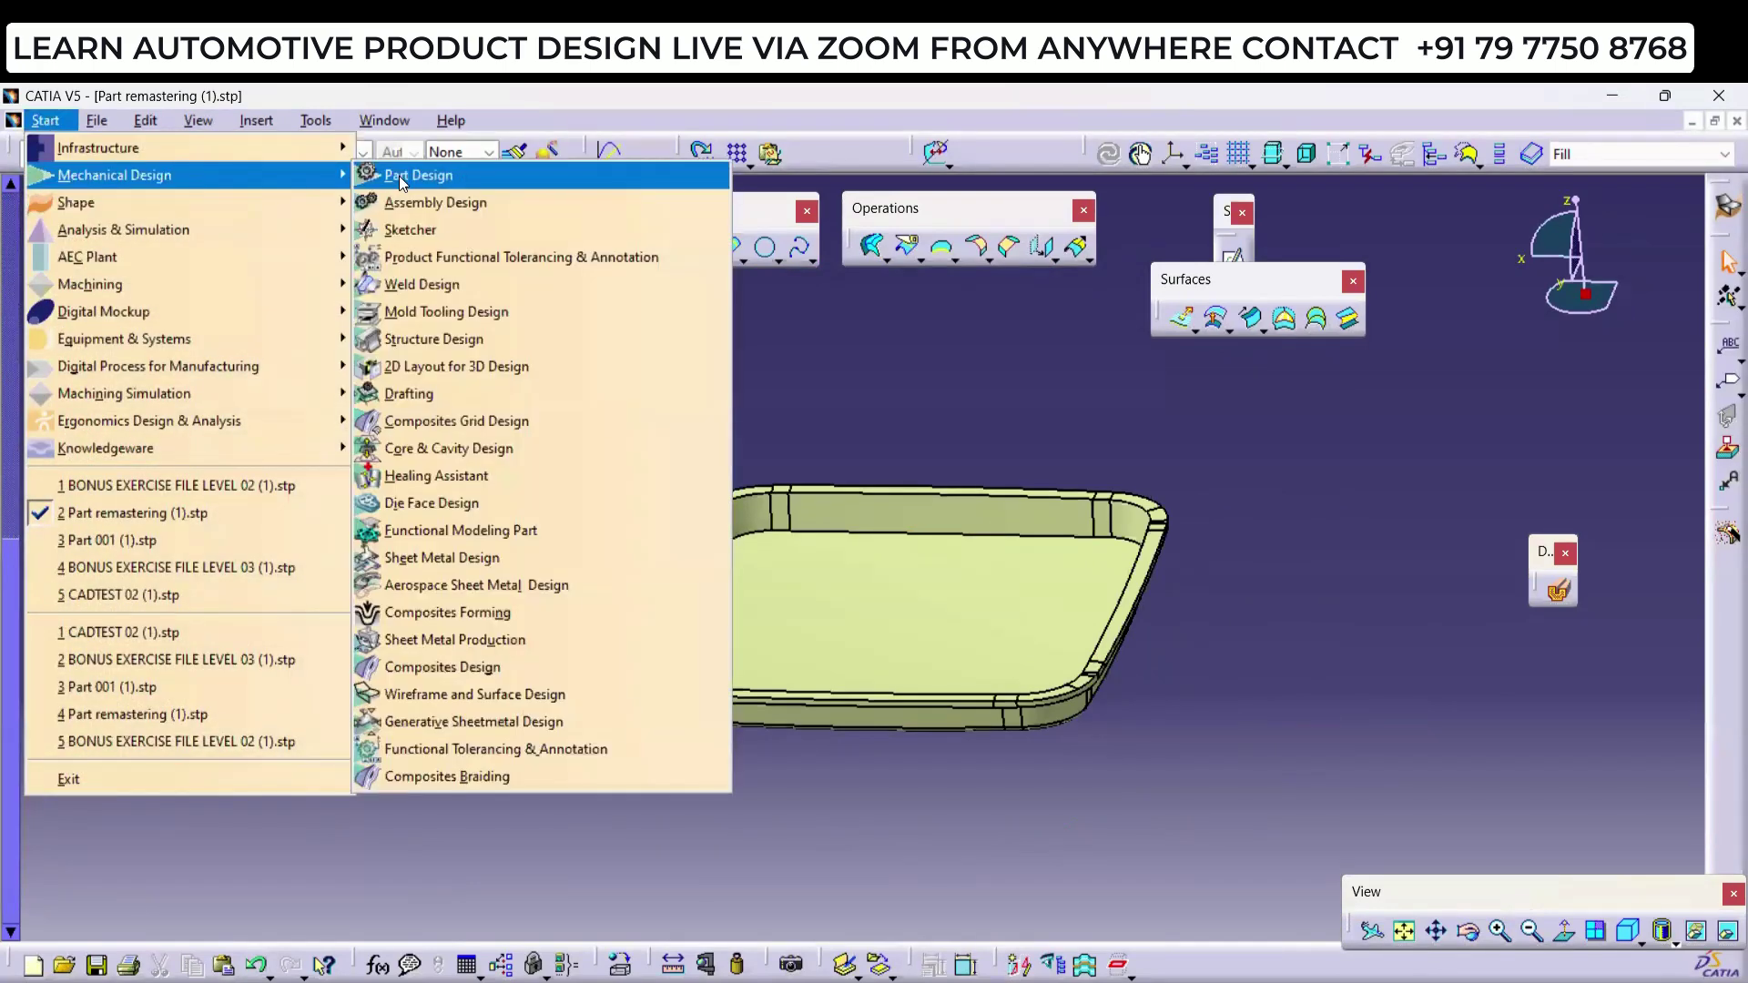
left_click(401, 176)
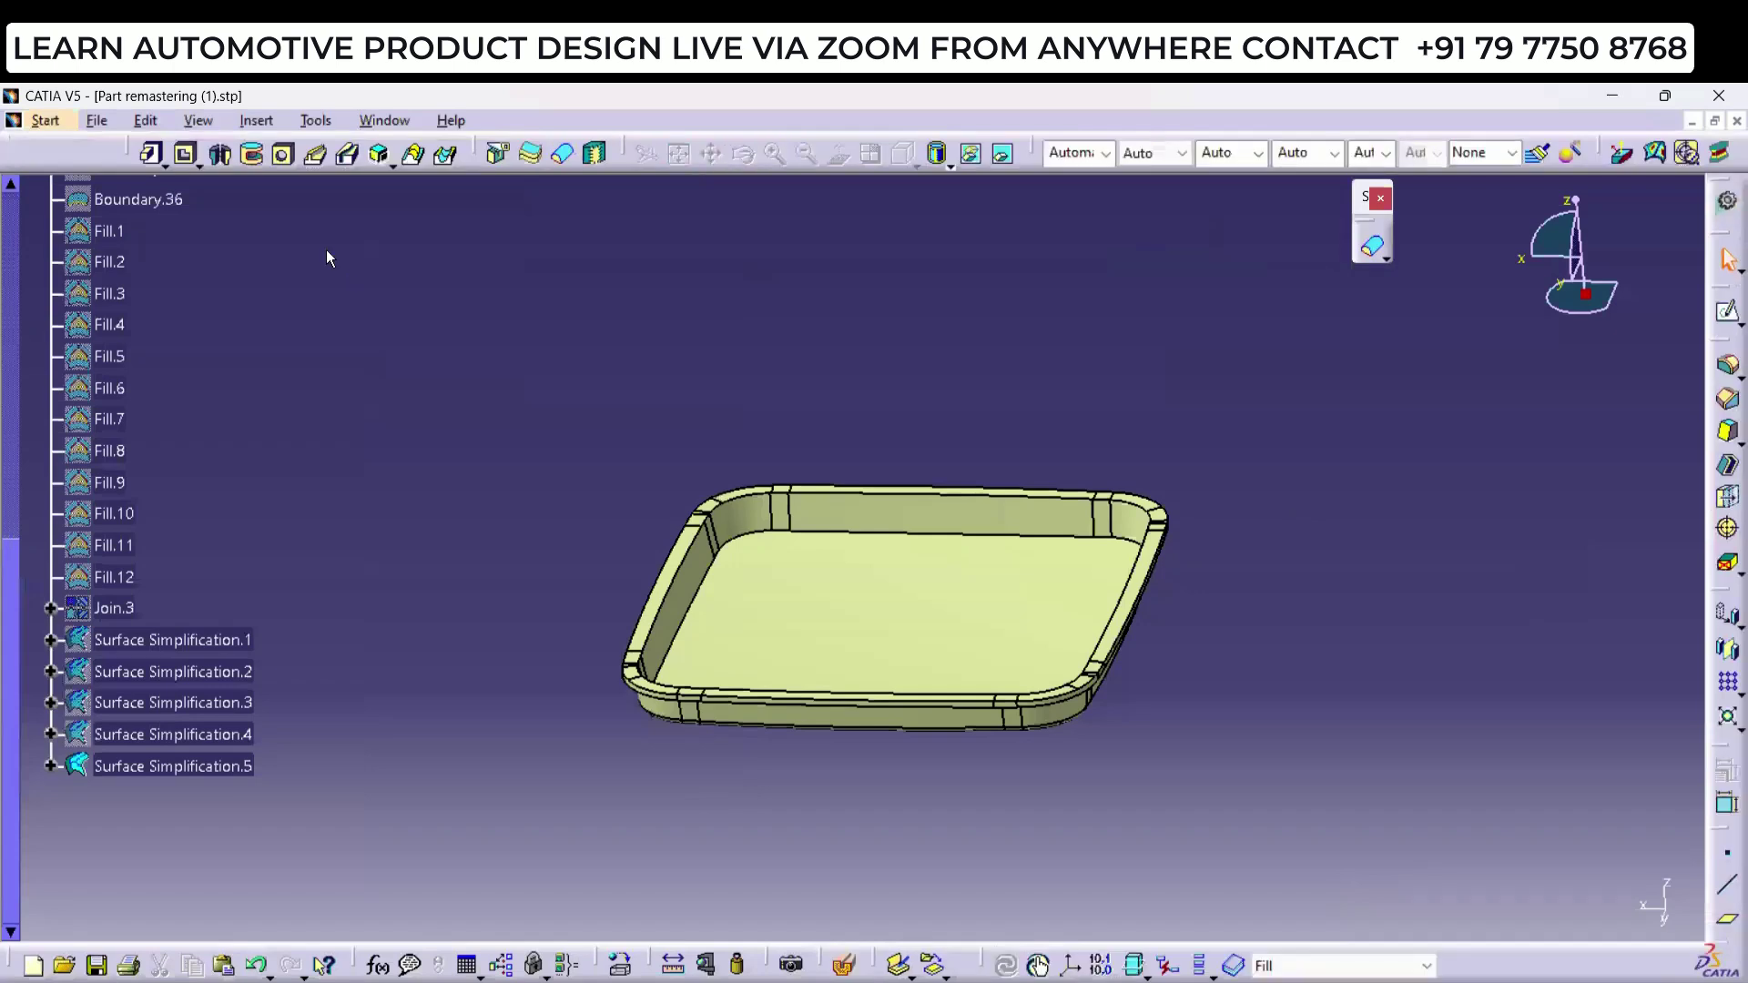
Step: Insert a new body and rename it CLOSE_BODY
left_click(259, 123)
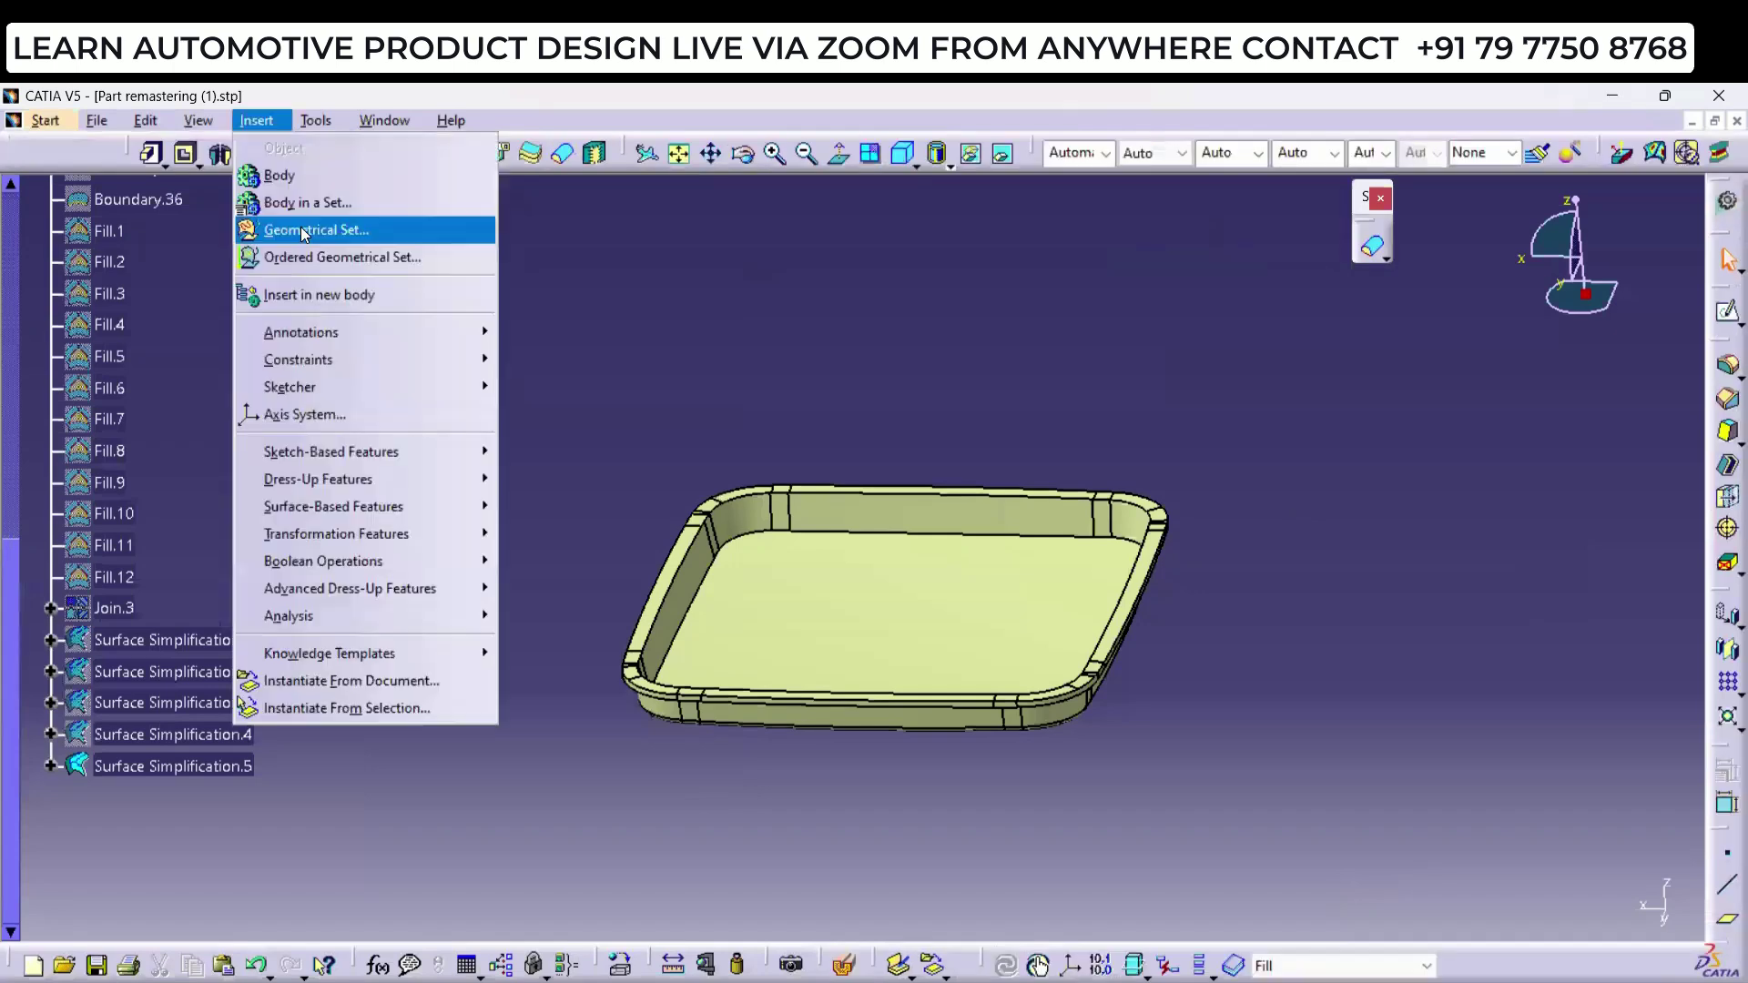
left_click(277, 172)
right_click(95, 797)
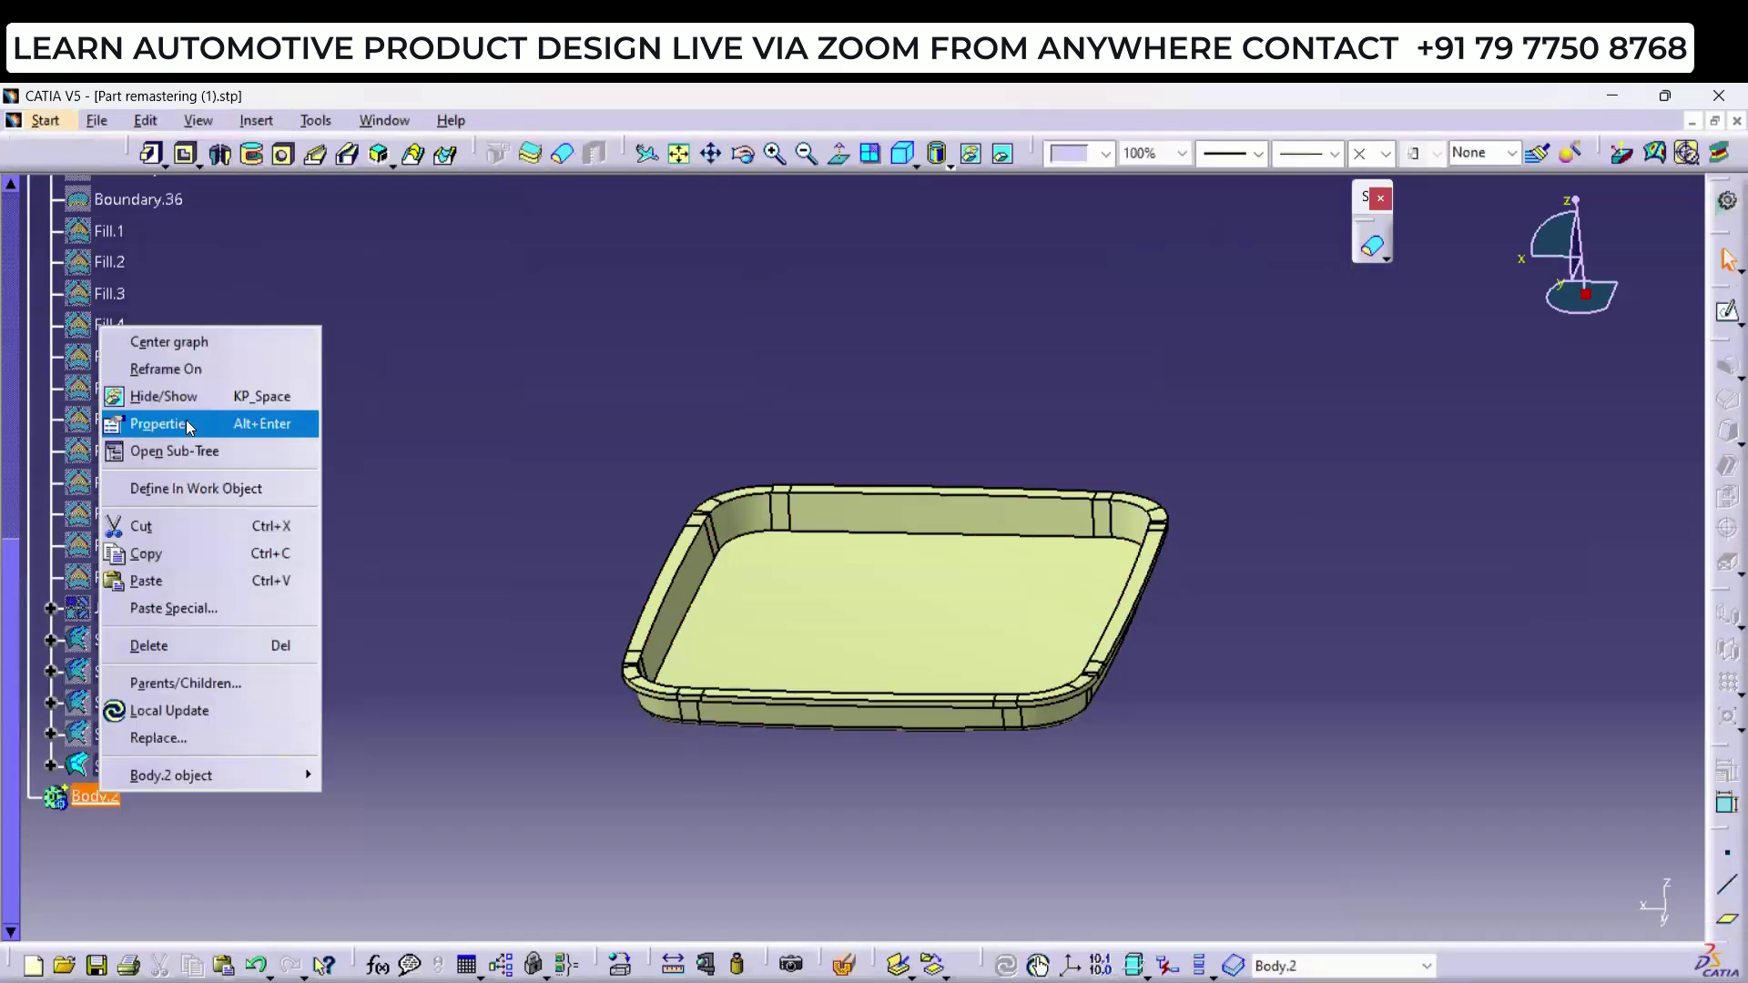
left_click(177, 424)
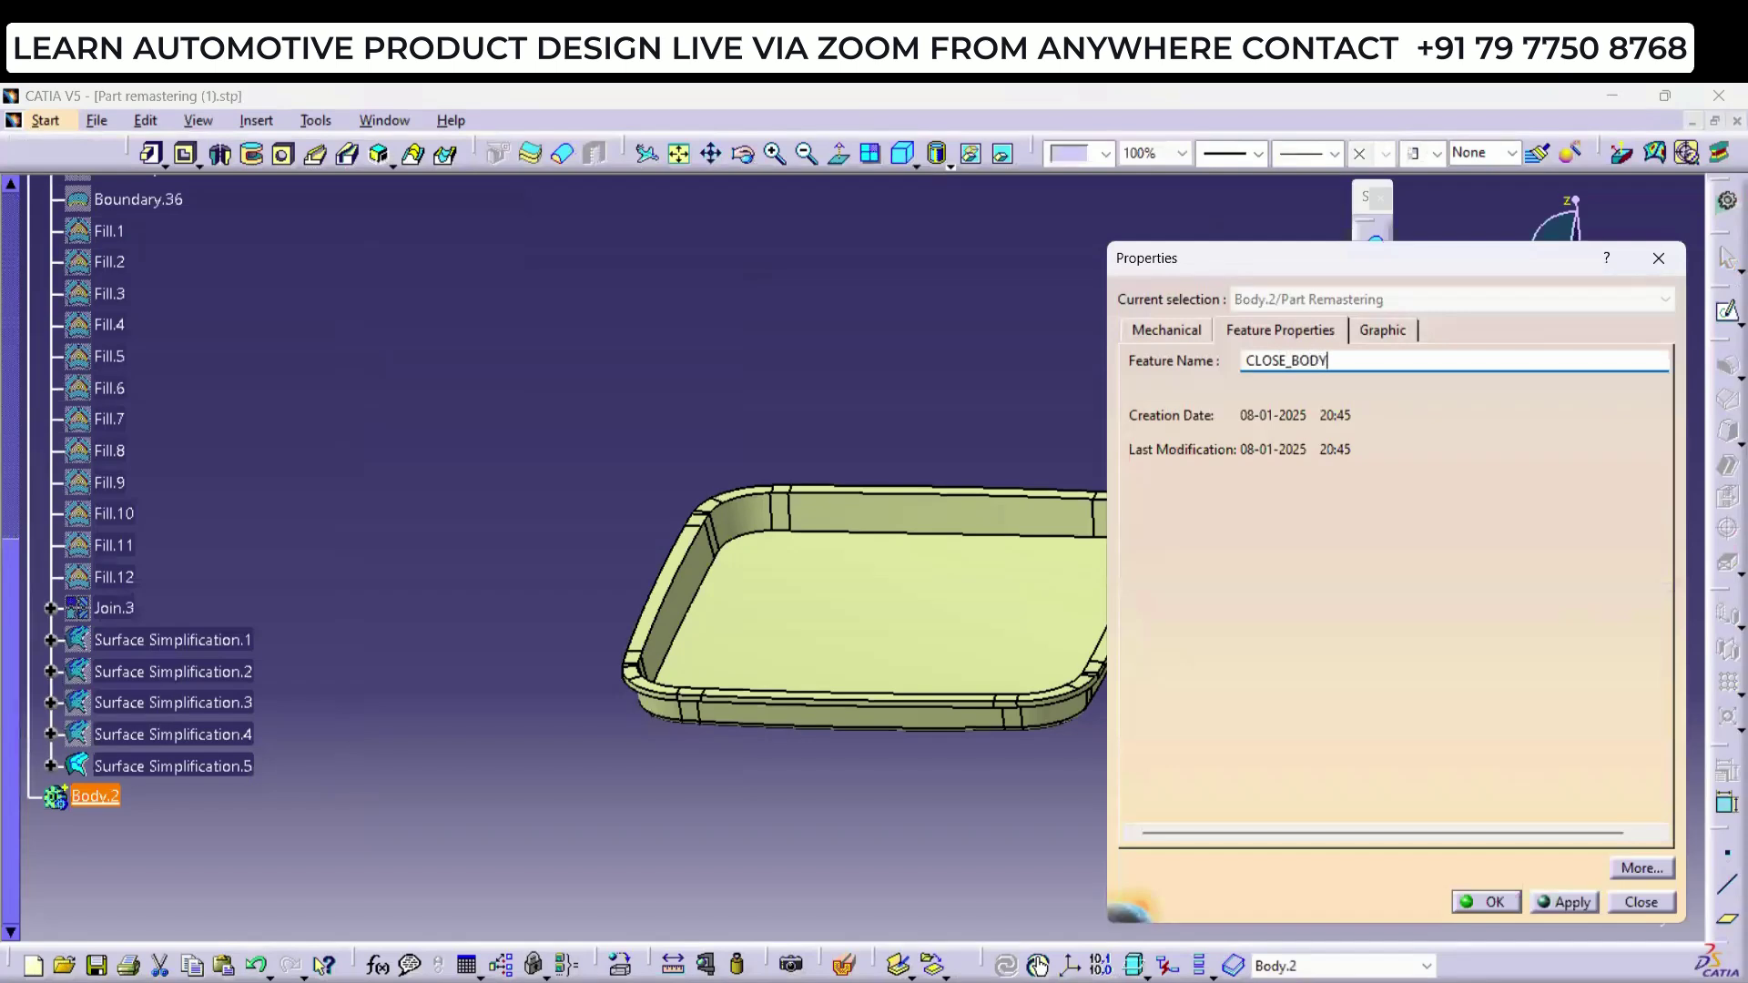
left_click(1111, 364)
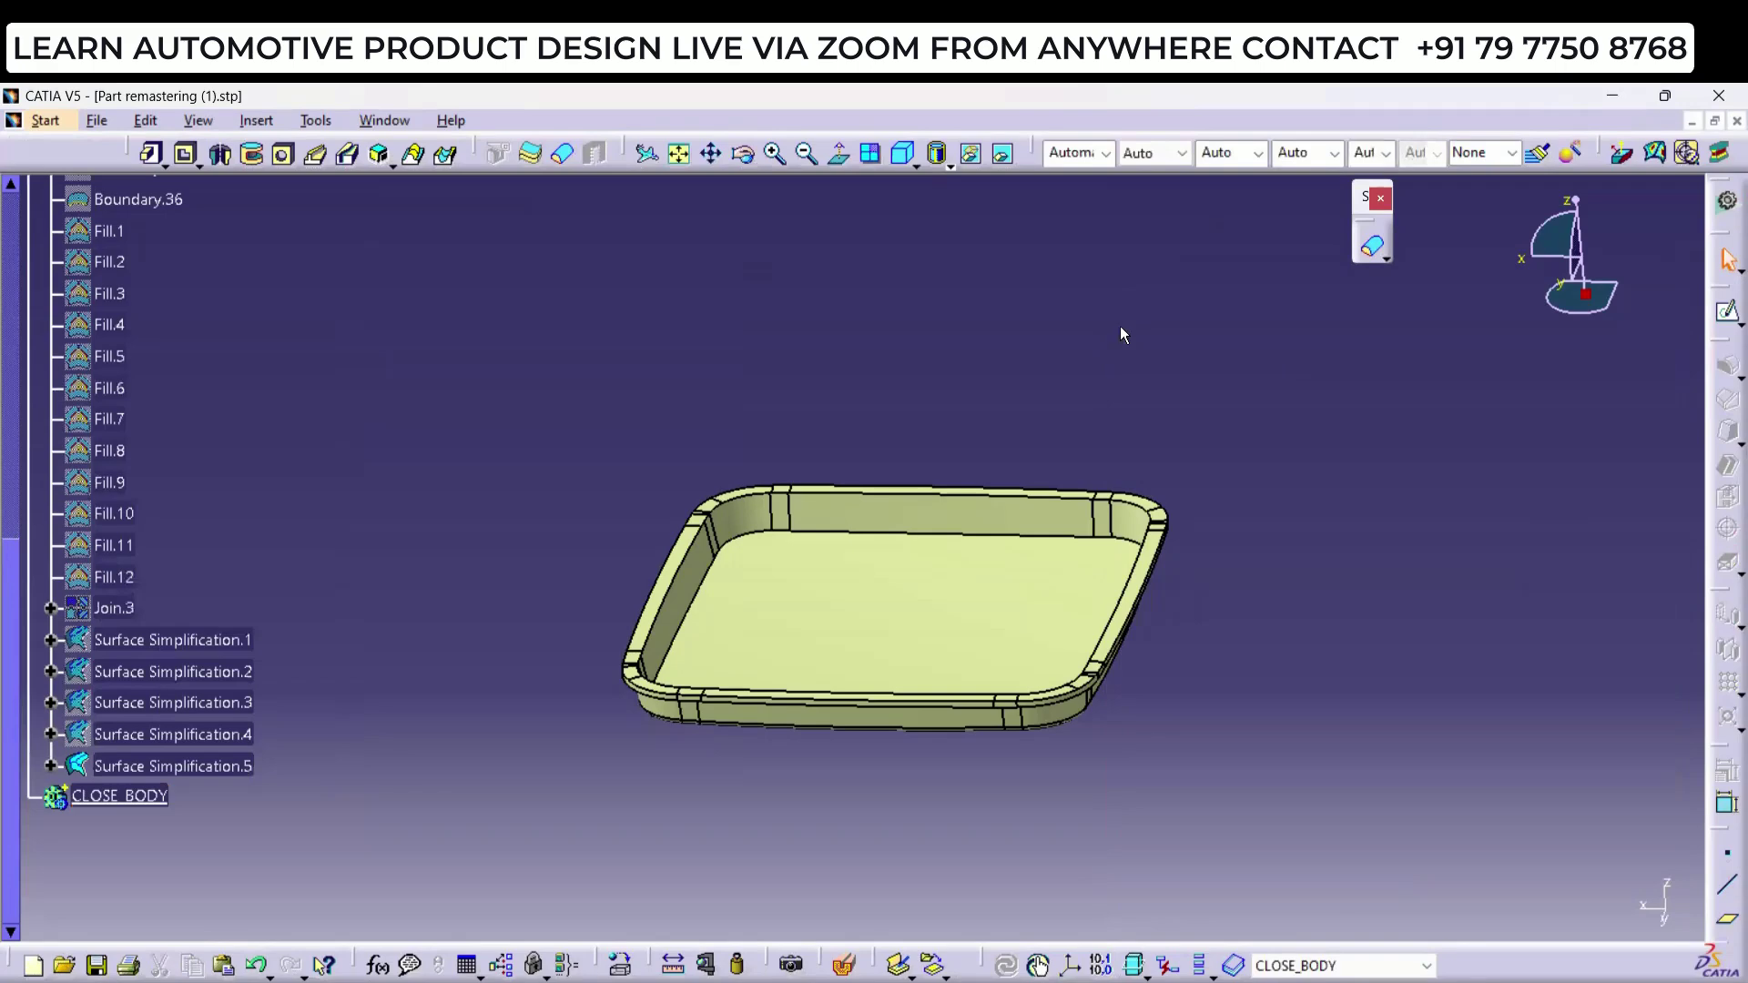
Step: Convert Surface Simplification.5 into a solid with Close Surface inside CLOSE_BODY
left_click(1372, 245)
left_click(1021, 590)
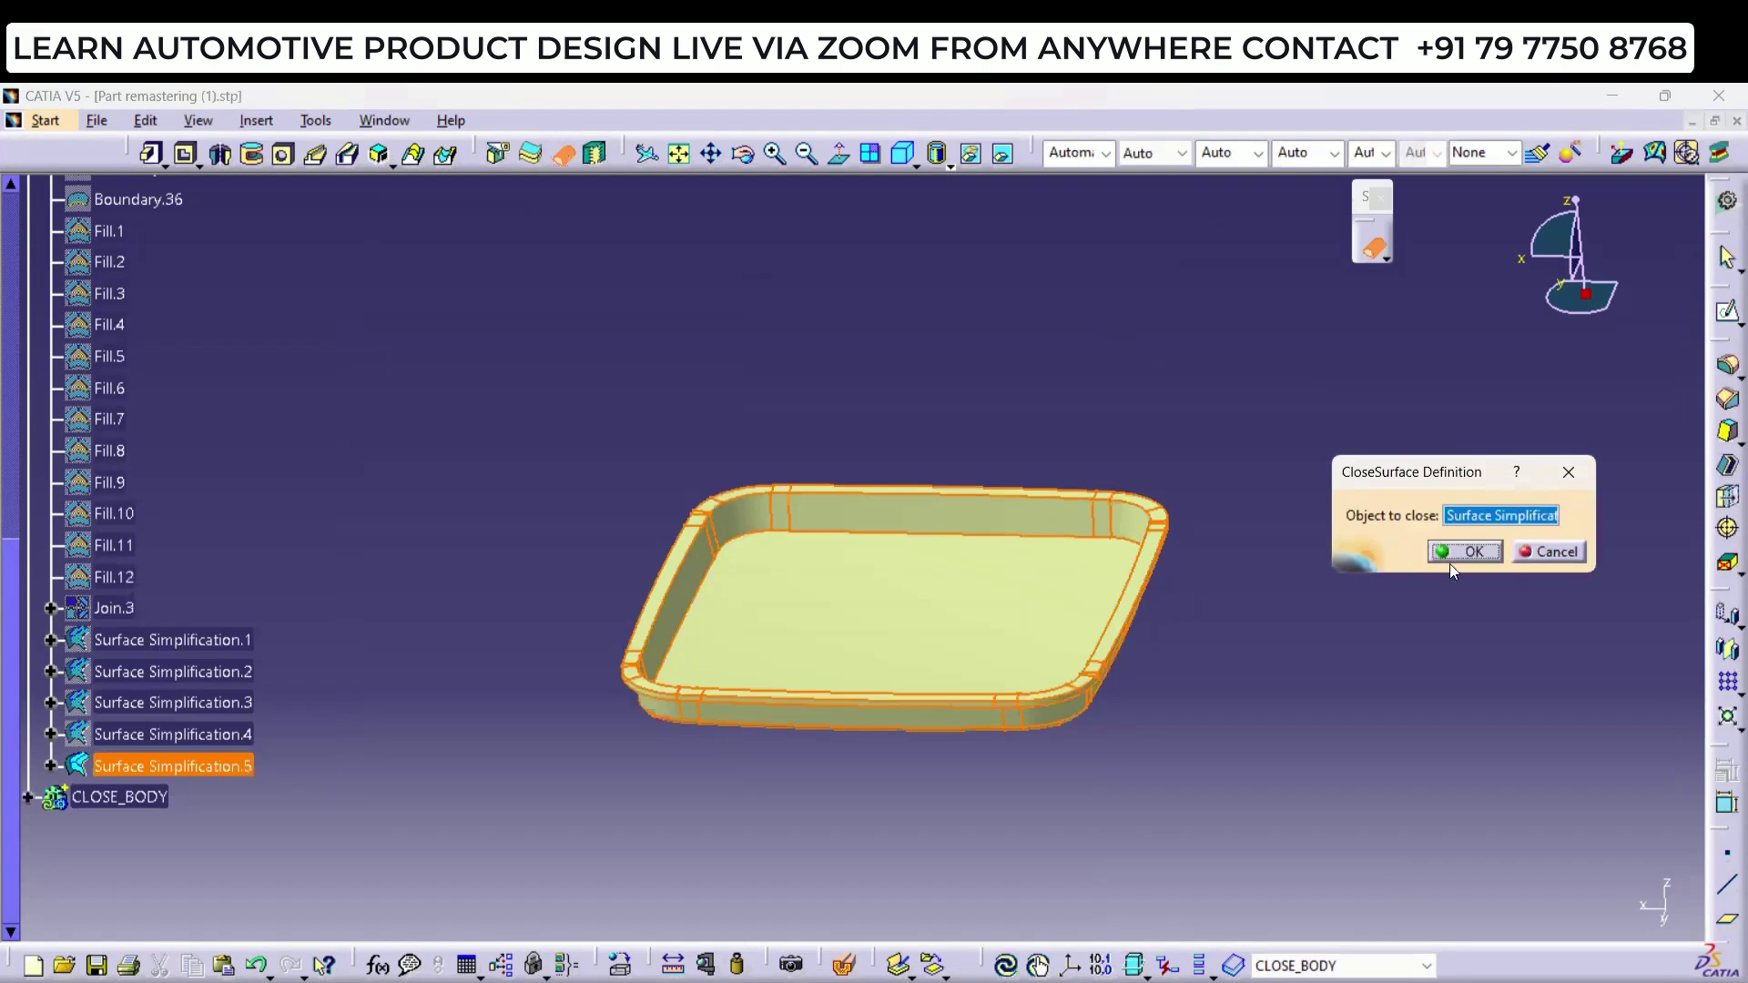
left_click(1457, 553)
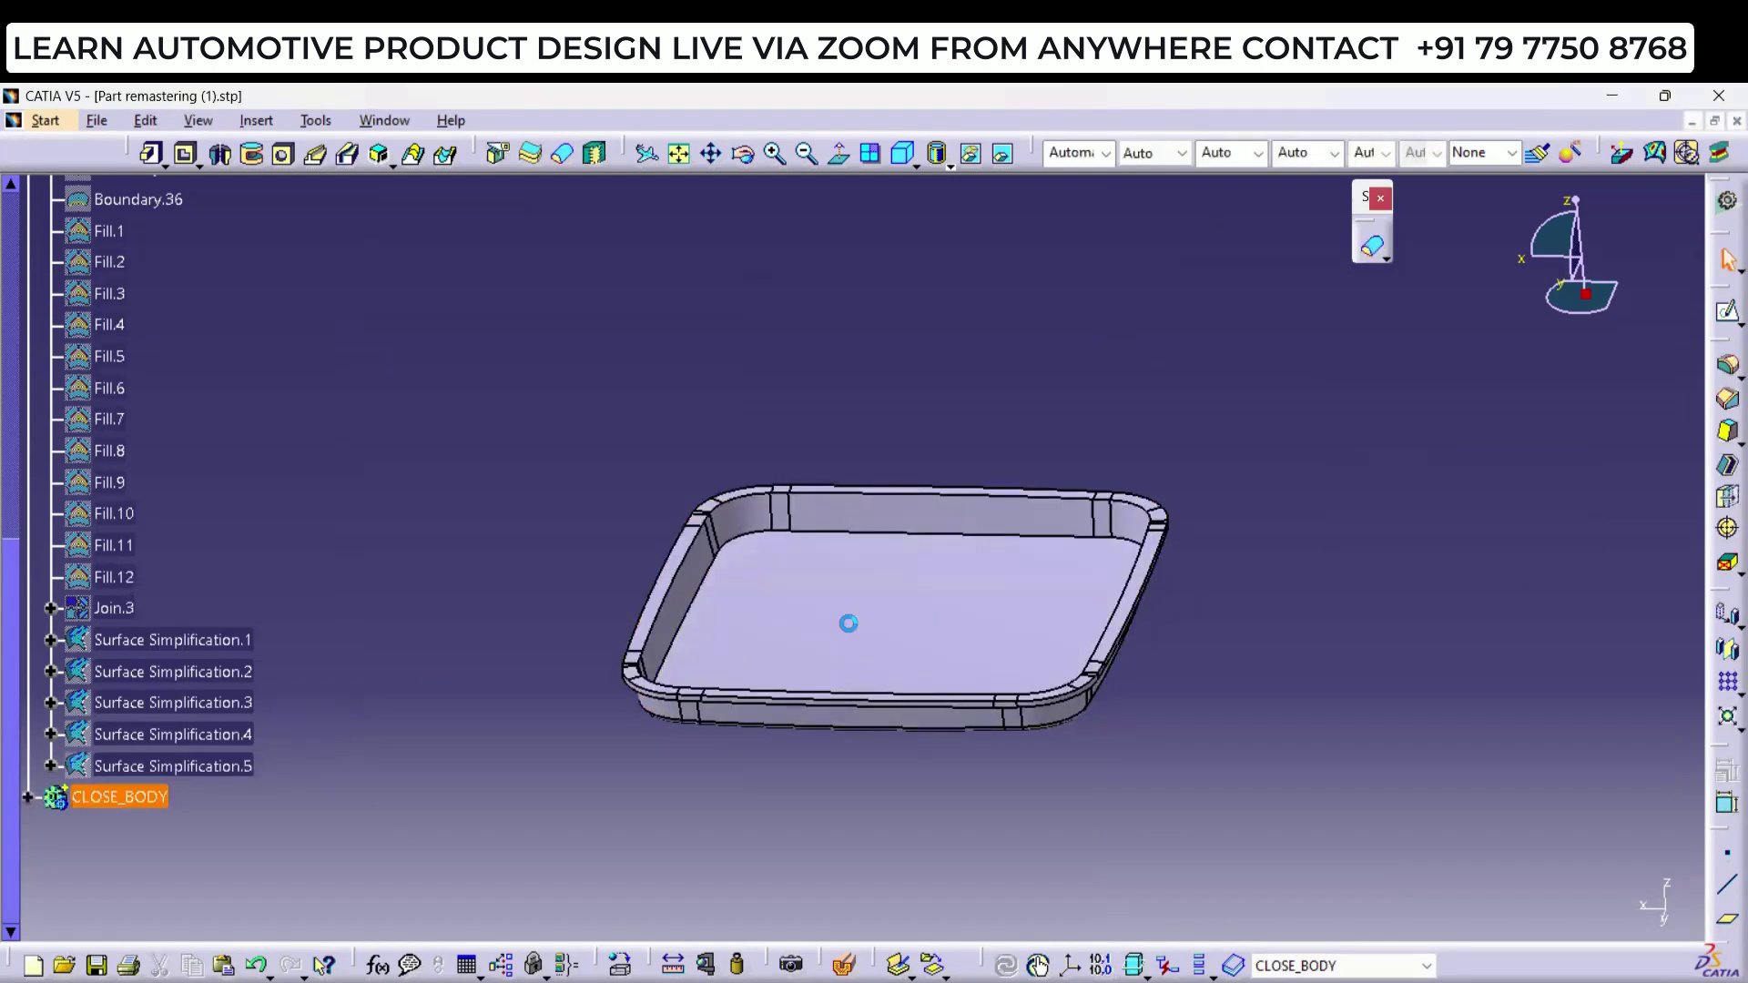
middle_click_drag(846, 616, 1125, 669)
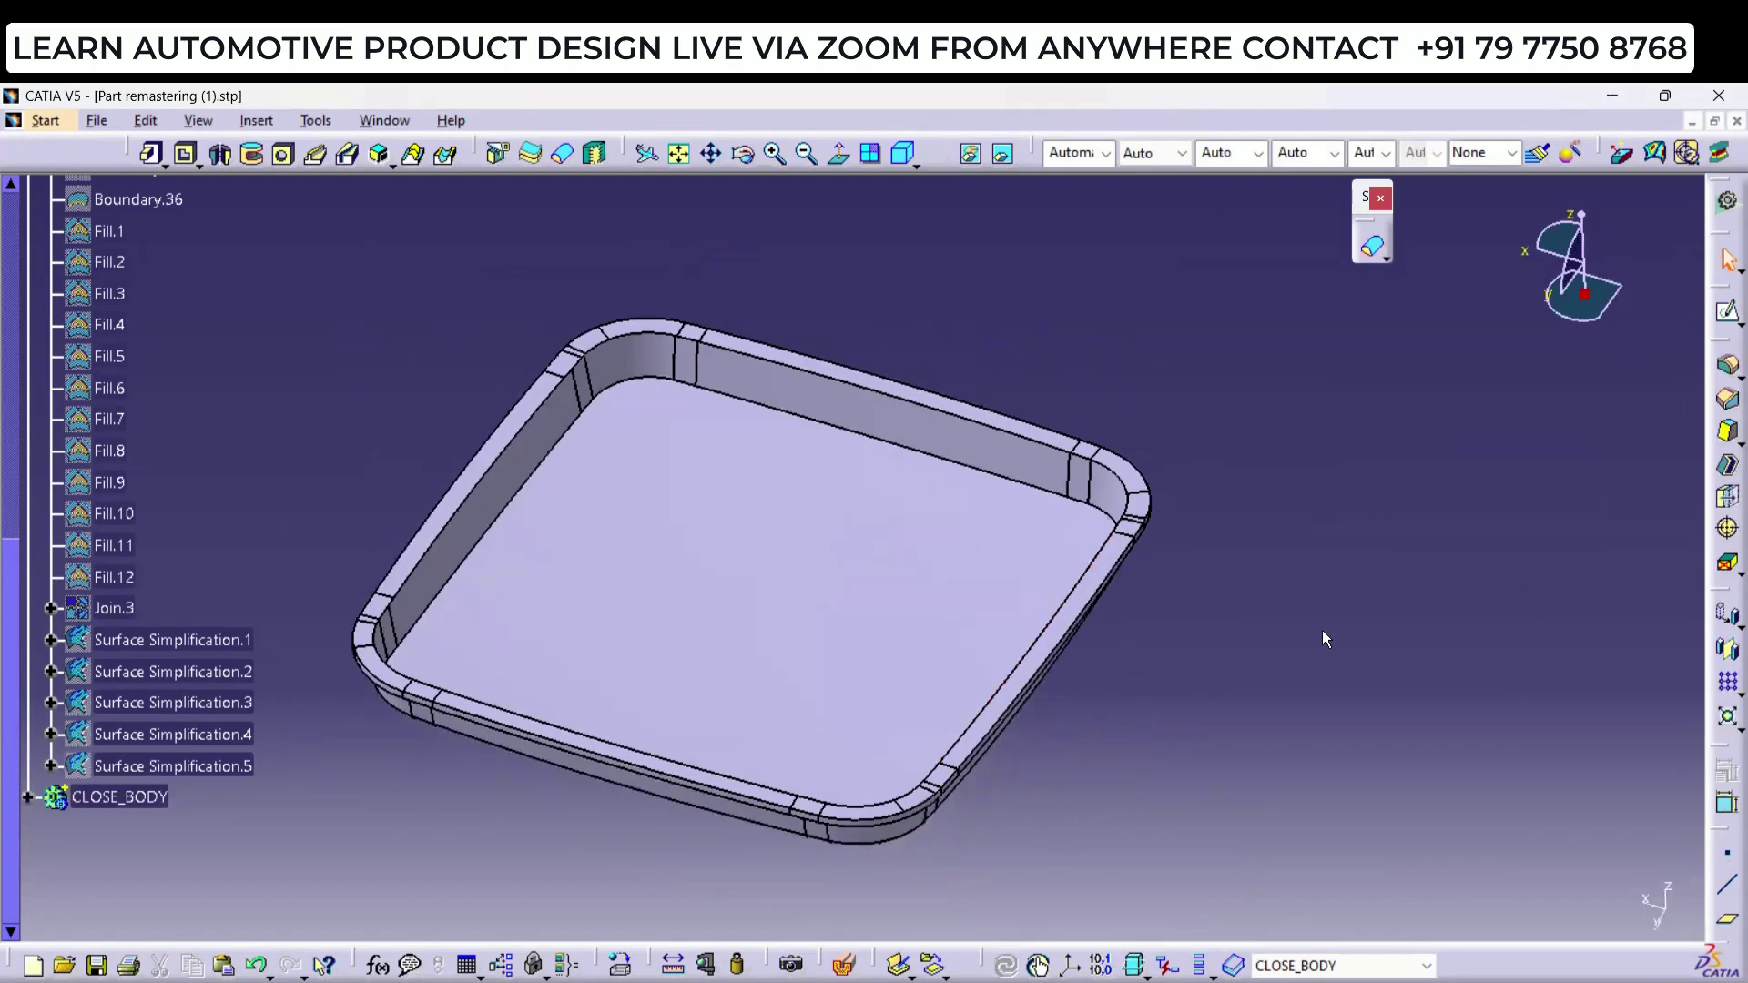
Step: Collapse the Fill set and compare the original ribbed CLOSED-VOLUME with CLOSE_BODY by toggling their visibility, leaving CLOSE_BODY shown
left_click(16, 216)
left_click(29, 513)
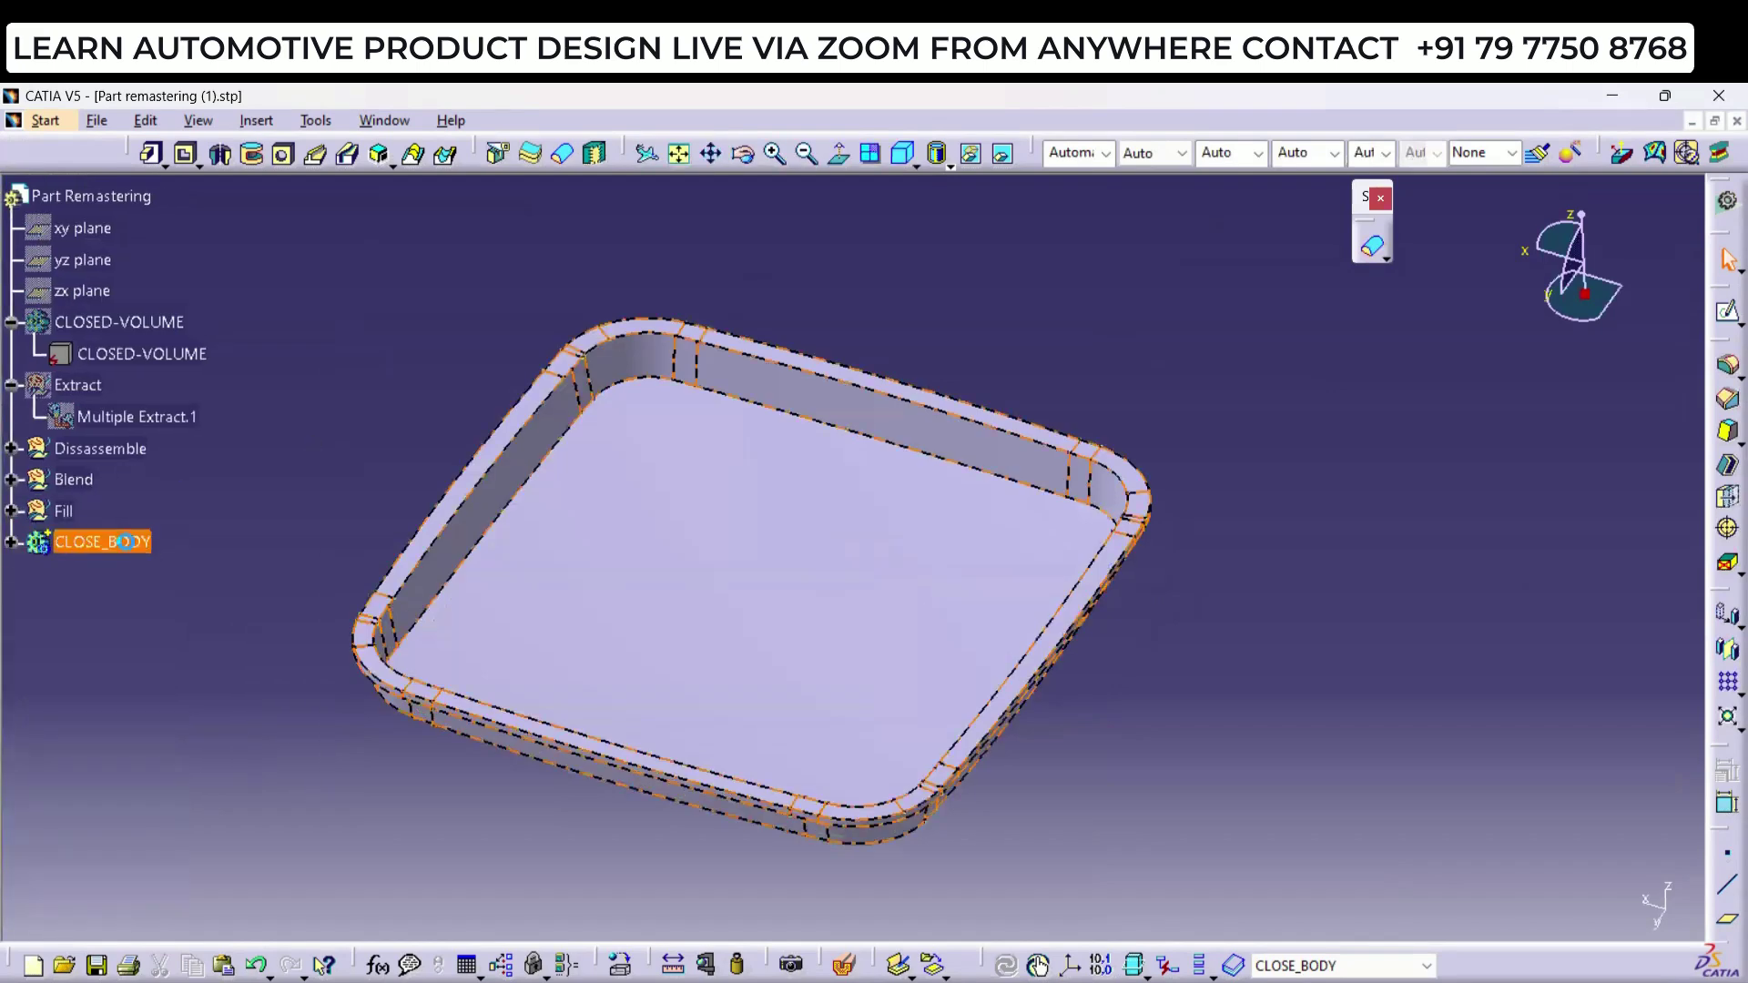
left_click(149, 320)
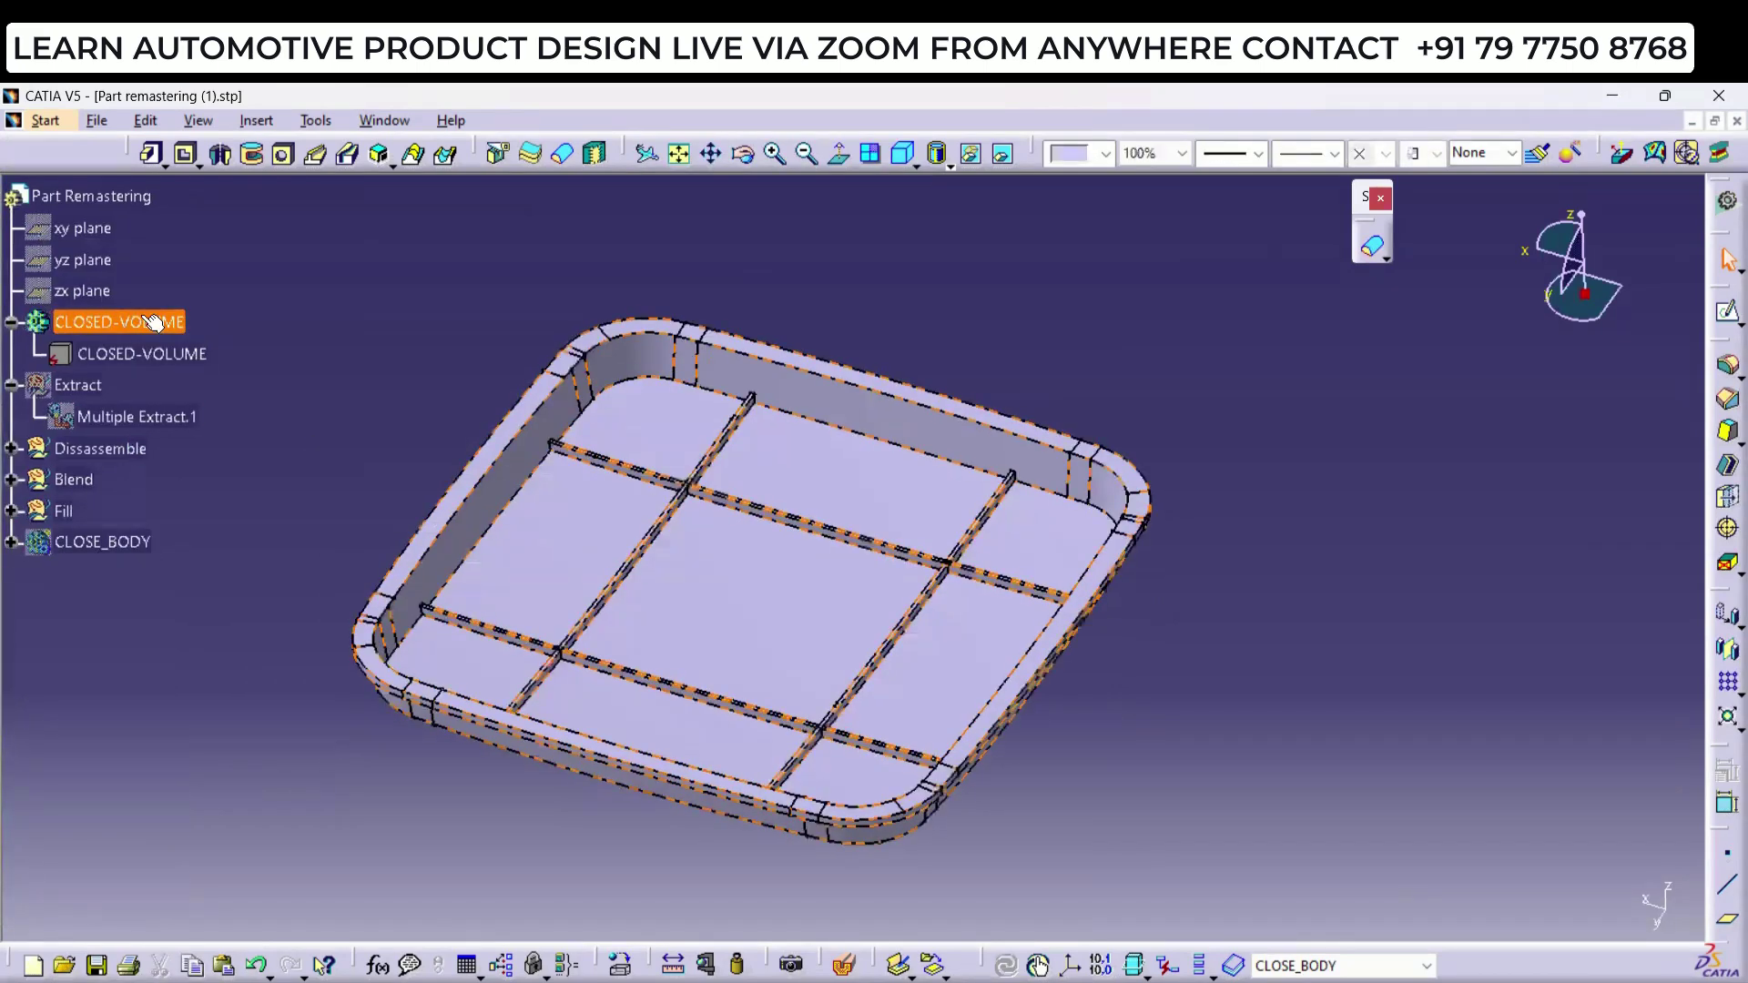
key("space")
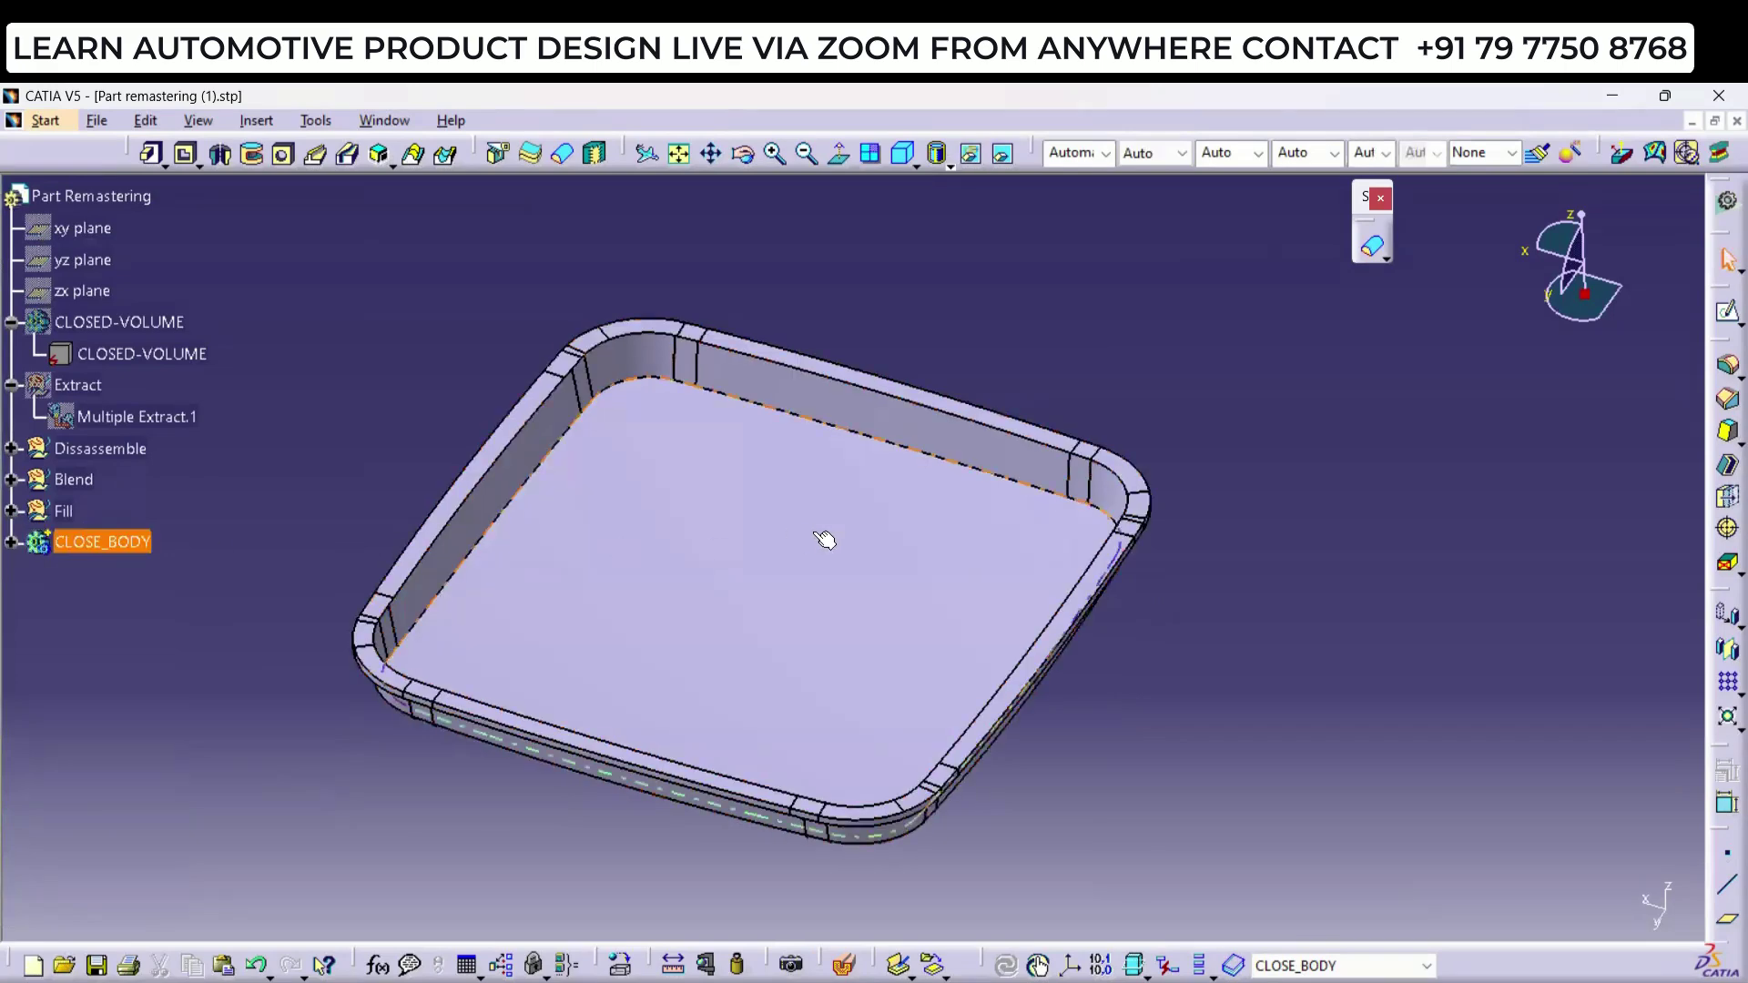
middle_click_drag(851, 709, 941, 652)
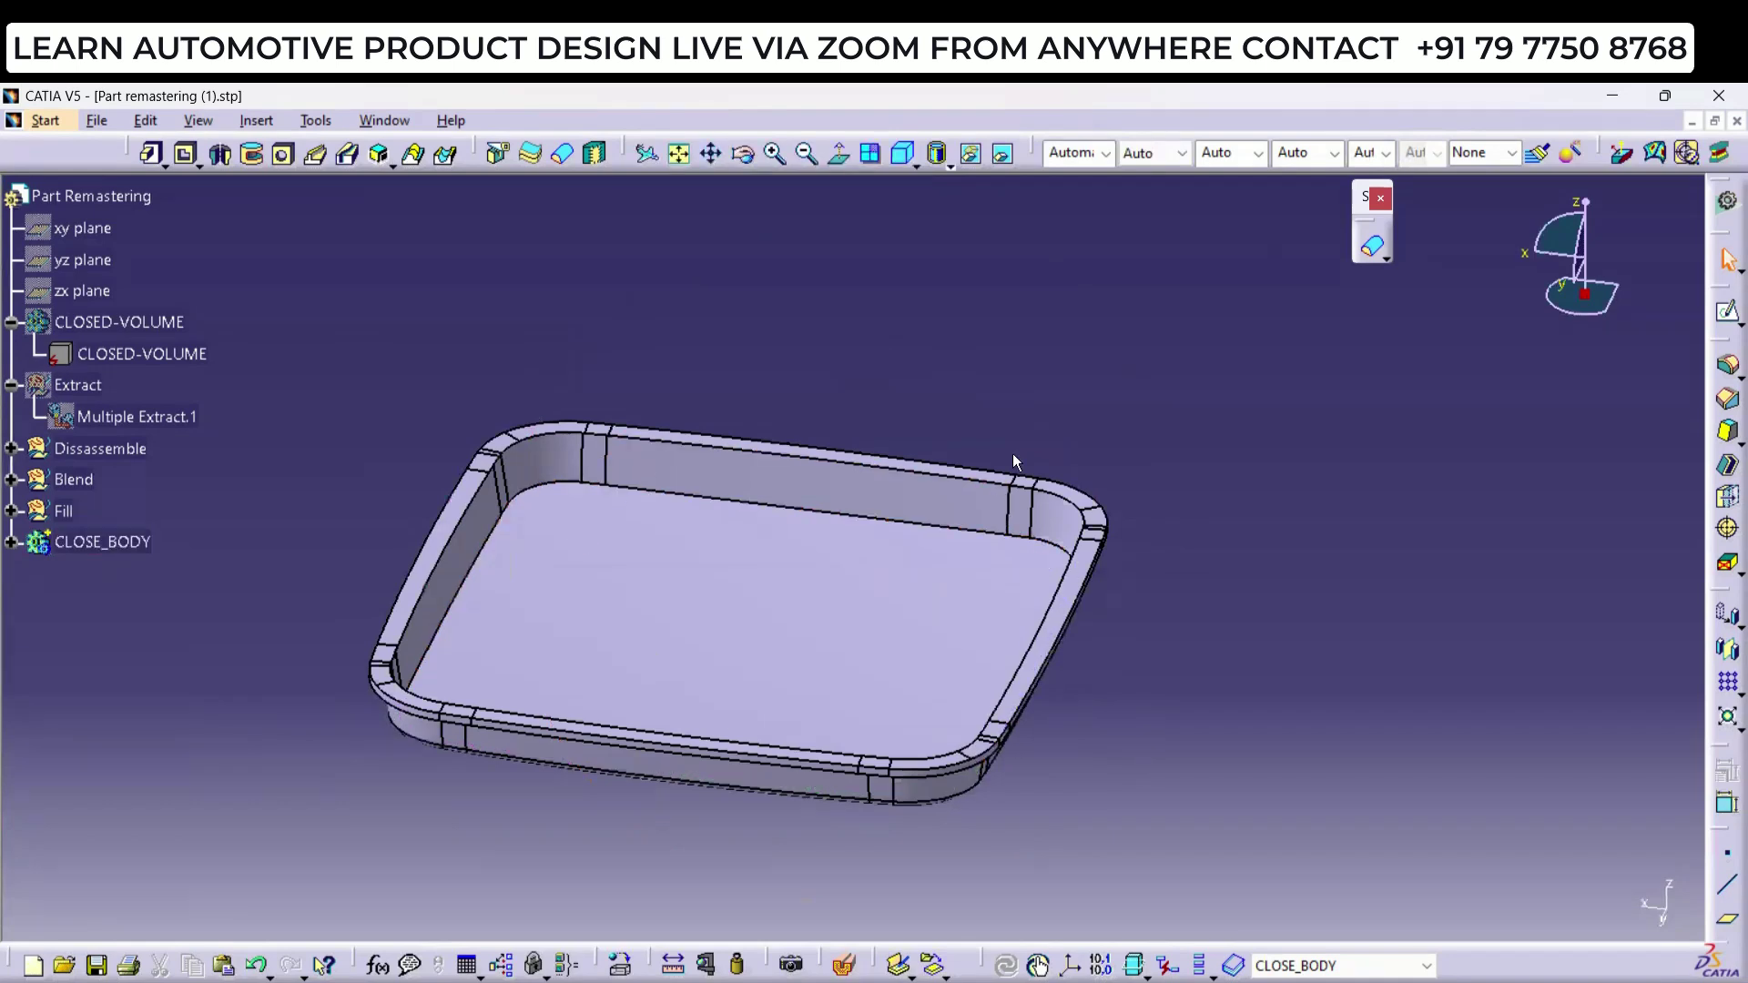
Step: Switch to the Session 03 PowerPoint presentation to check the work instructions for Example 02
mouse_move(1189, 982)
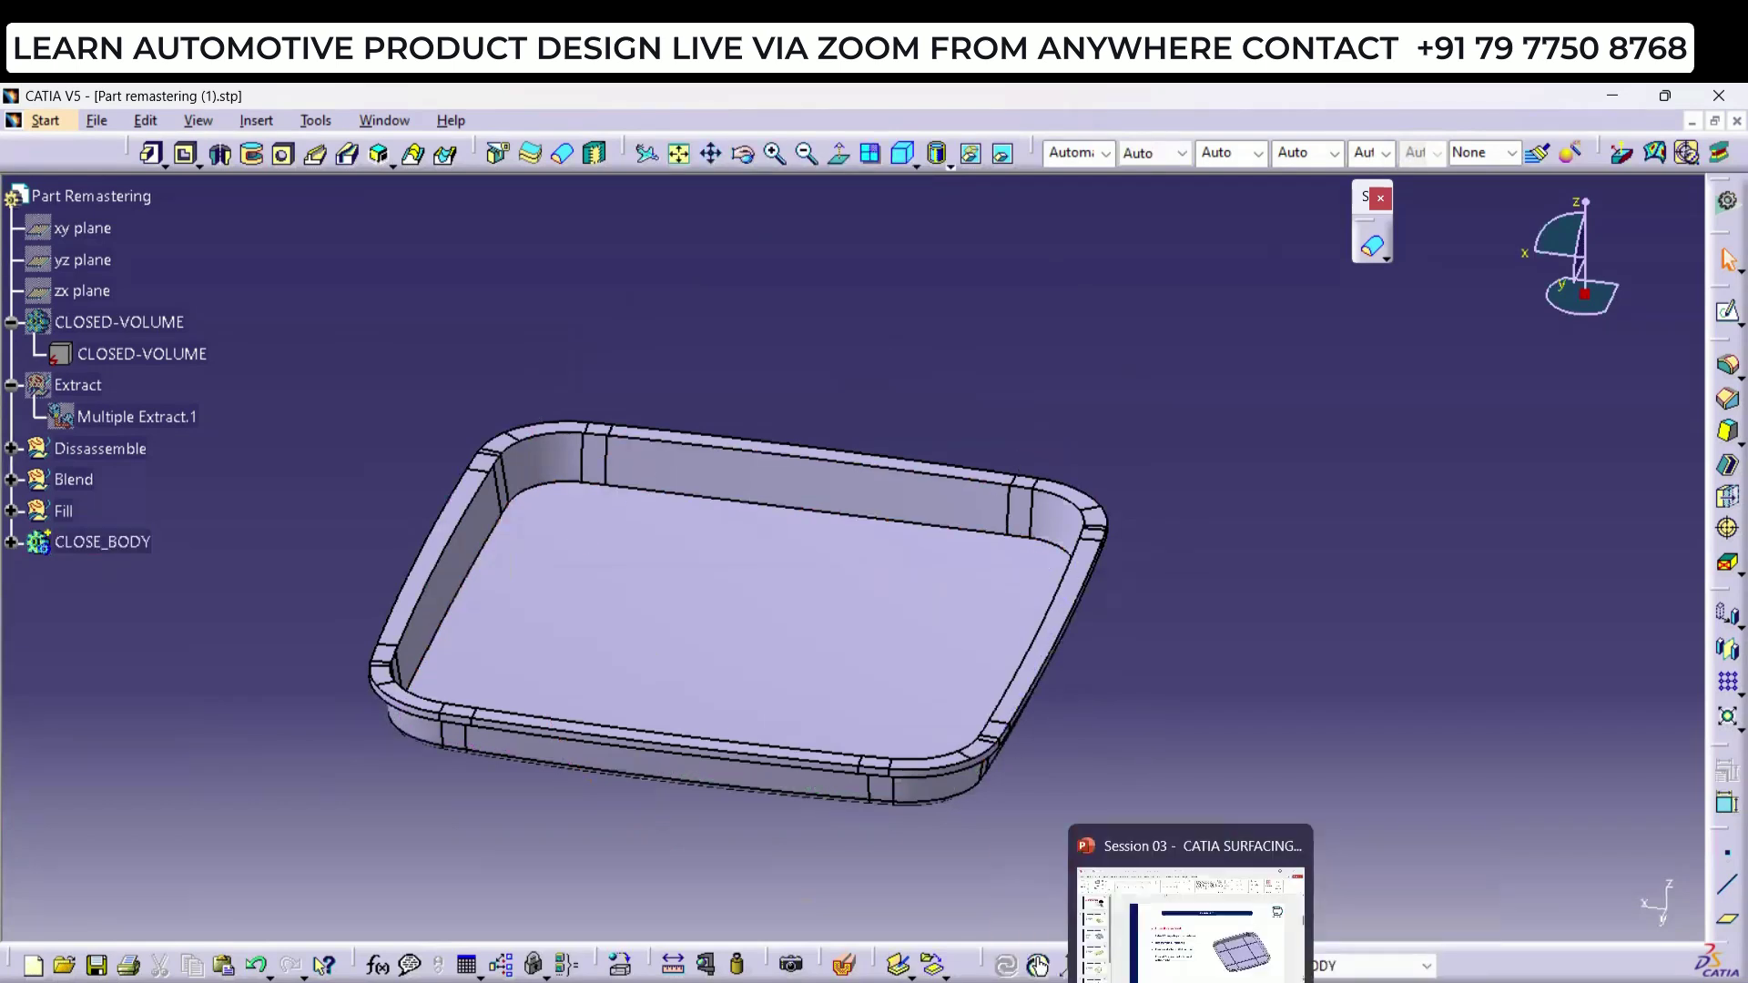
left_click(1200, 944)
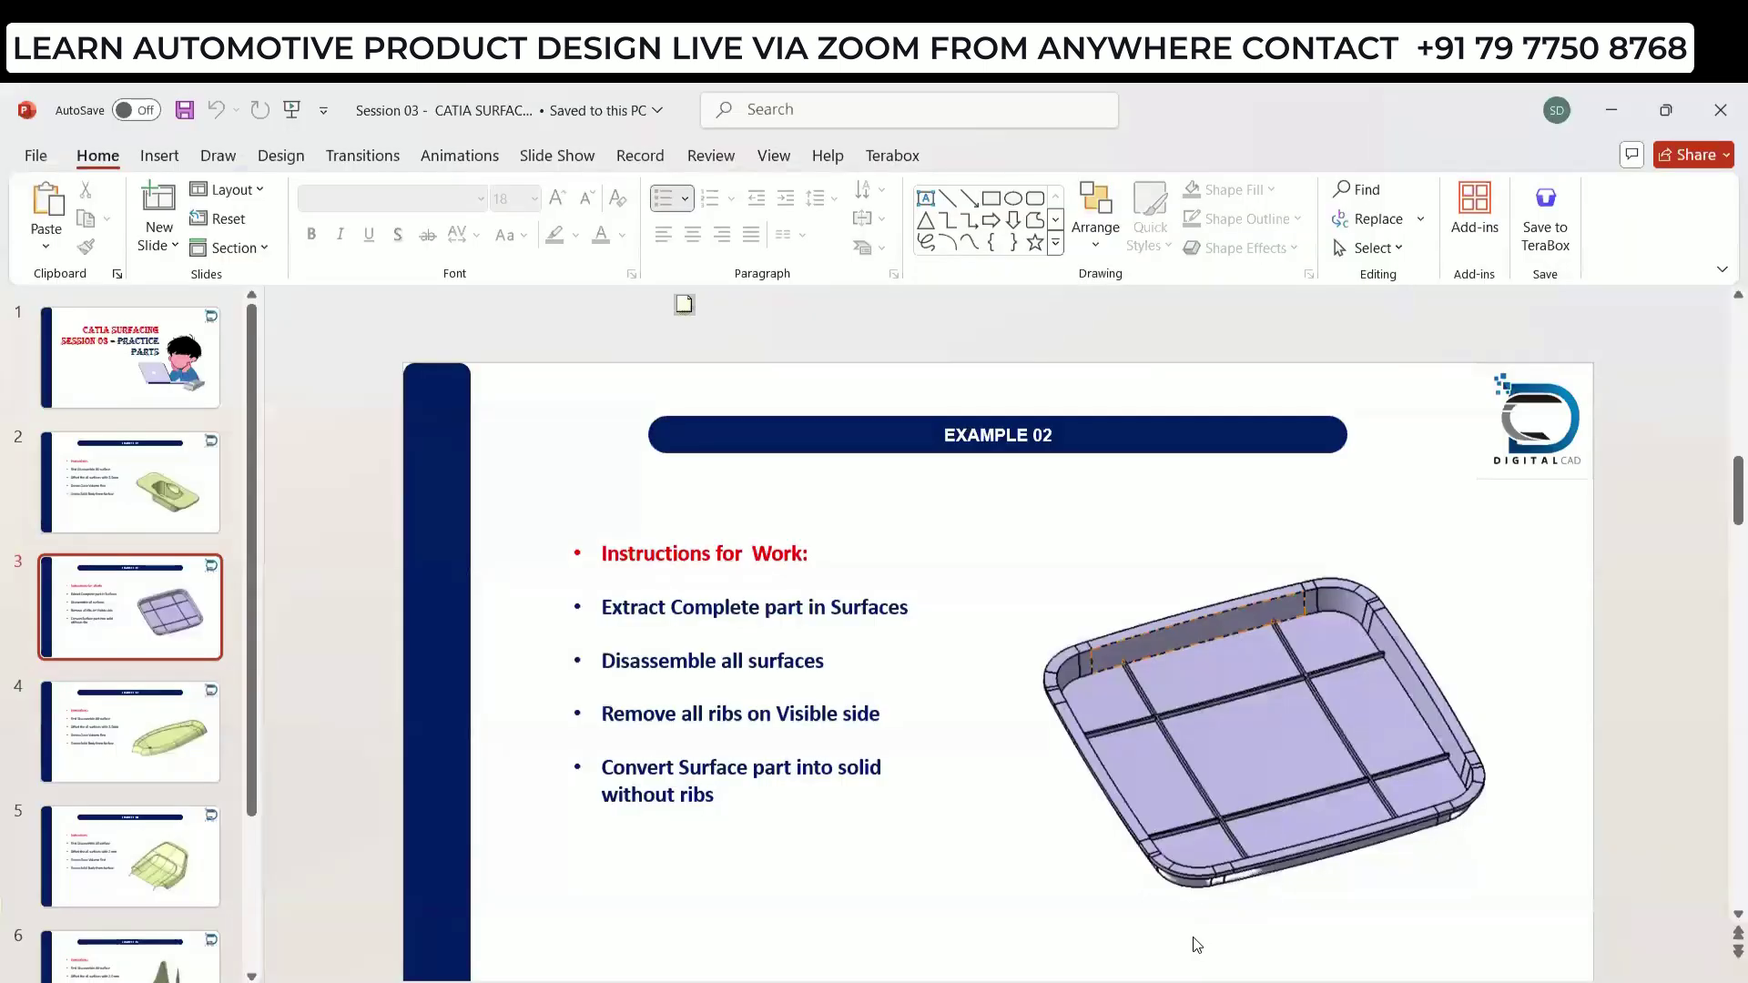